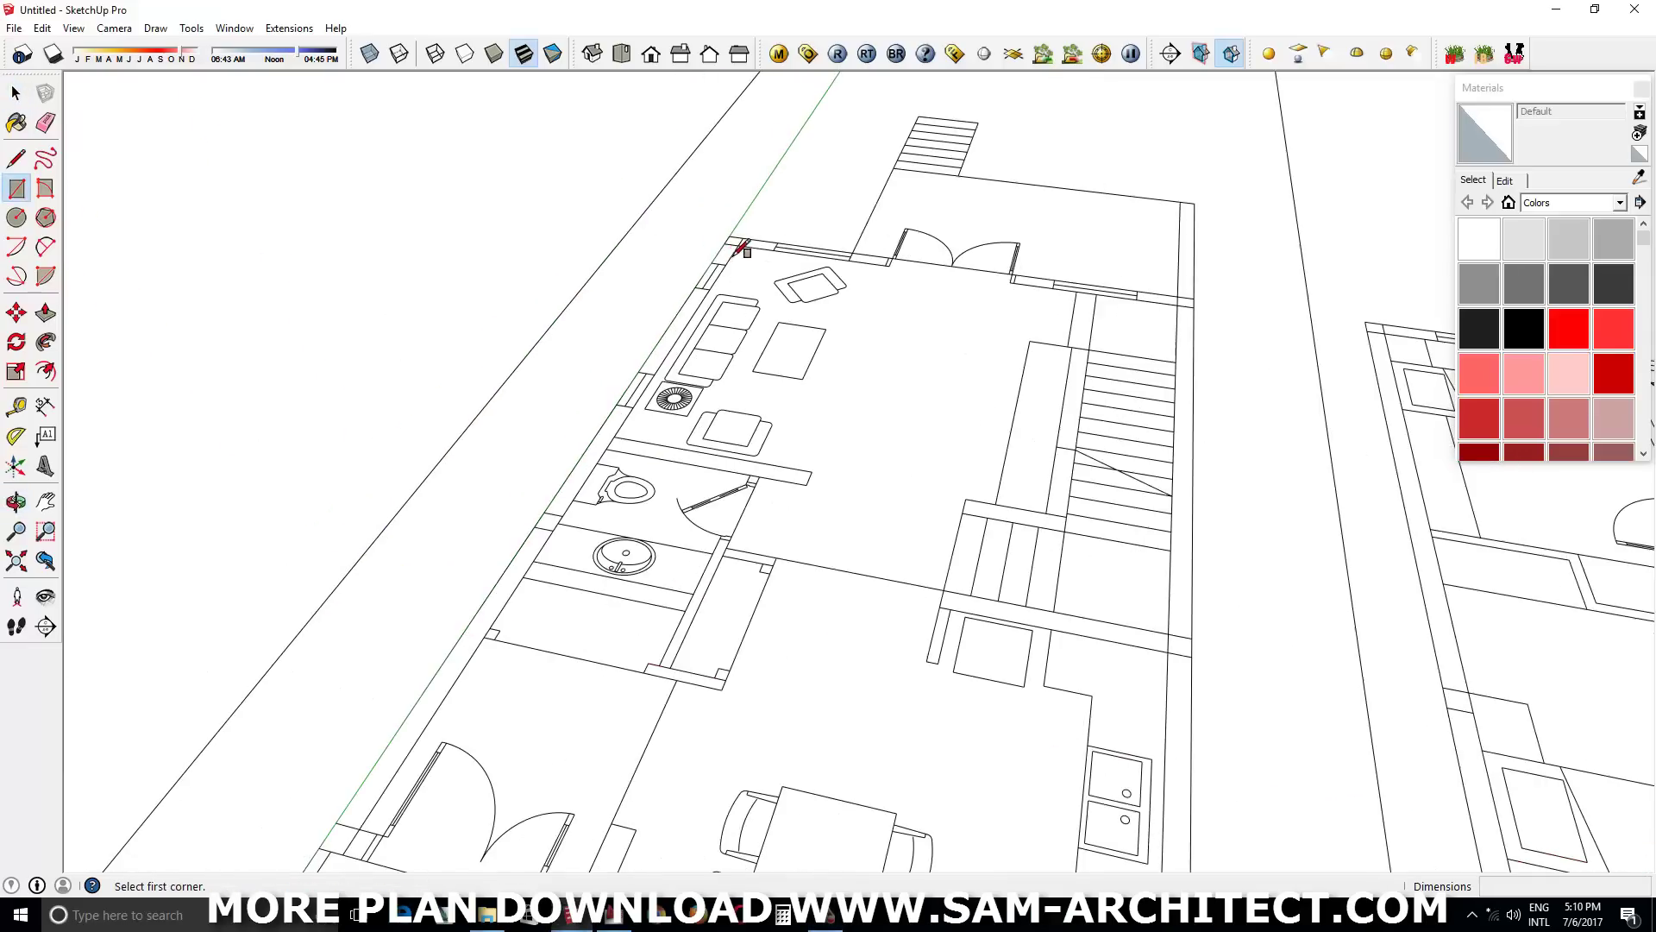
Draw a 5000×200 mm front wall footprint, raise it into a wall, and group it
middle_drag(742, 252, 574, 561)
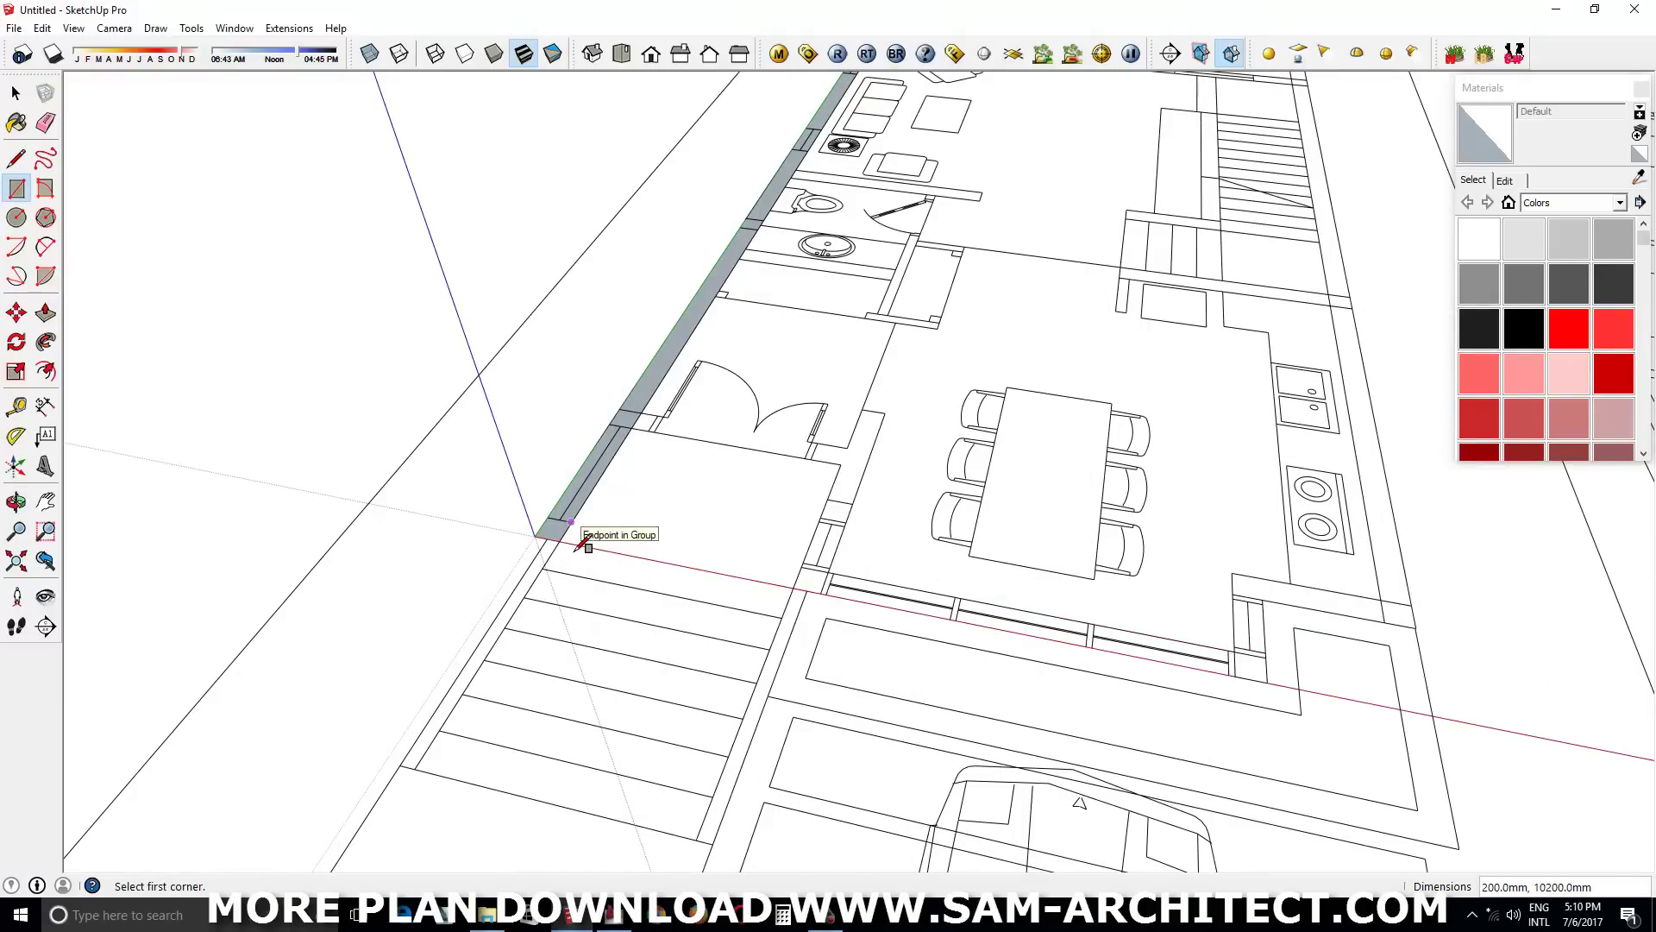
text(5000,200)
key(Return)
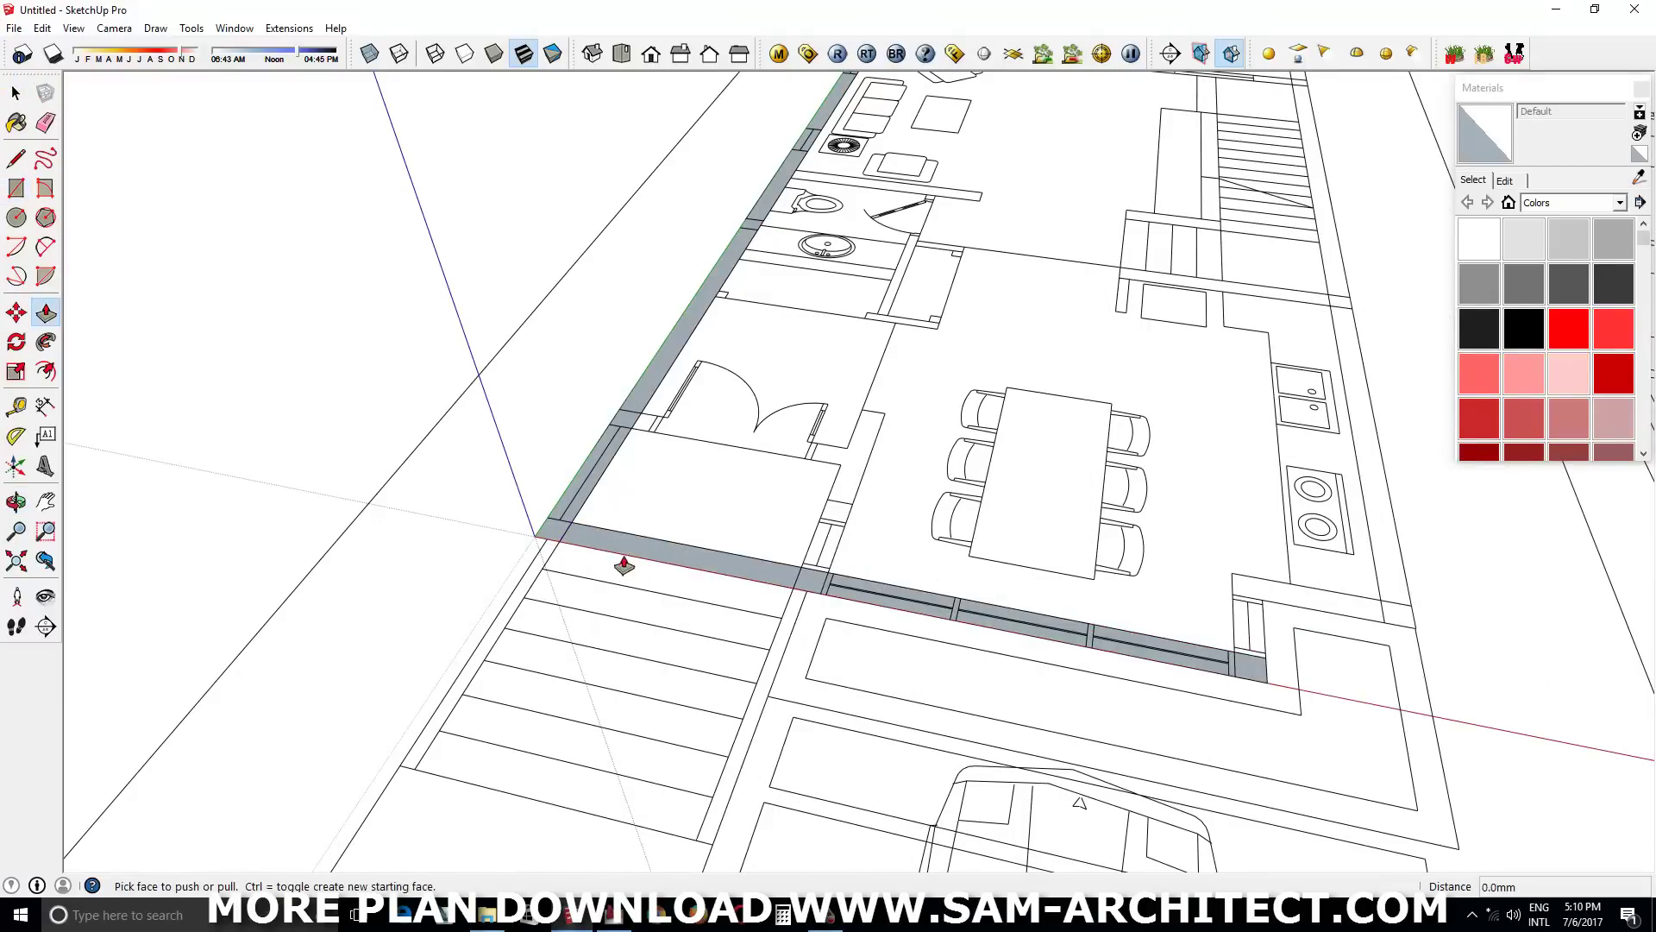
click(624, 566)
key(space)
triple_click(684, 581)
right_click(682, 580)
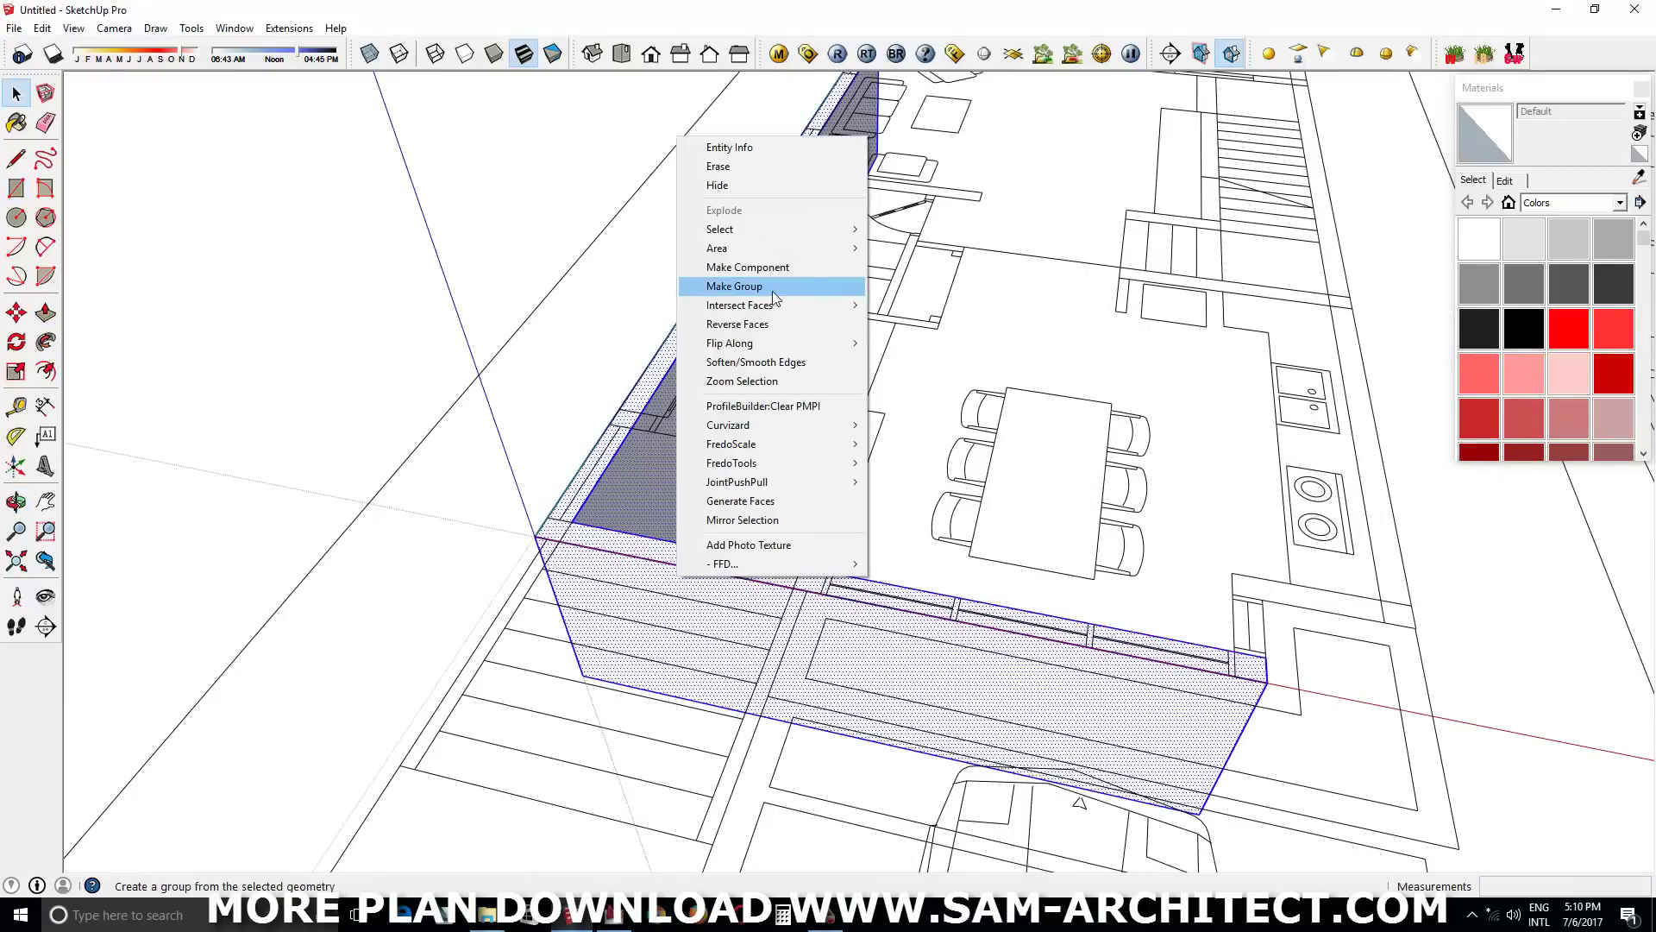
click(734, 286)
scroll(943, 647, down, 2)
Draw a 5000×200 mm footprint for the side wall
key(r)
click(938, 539)
scroll(877, 655, up, 3)
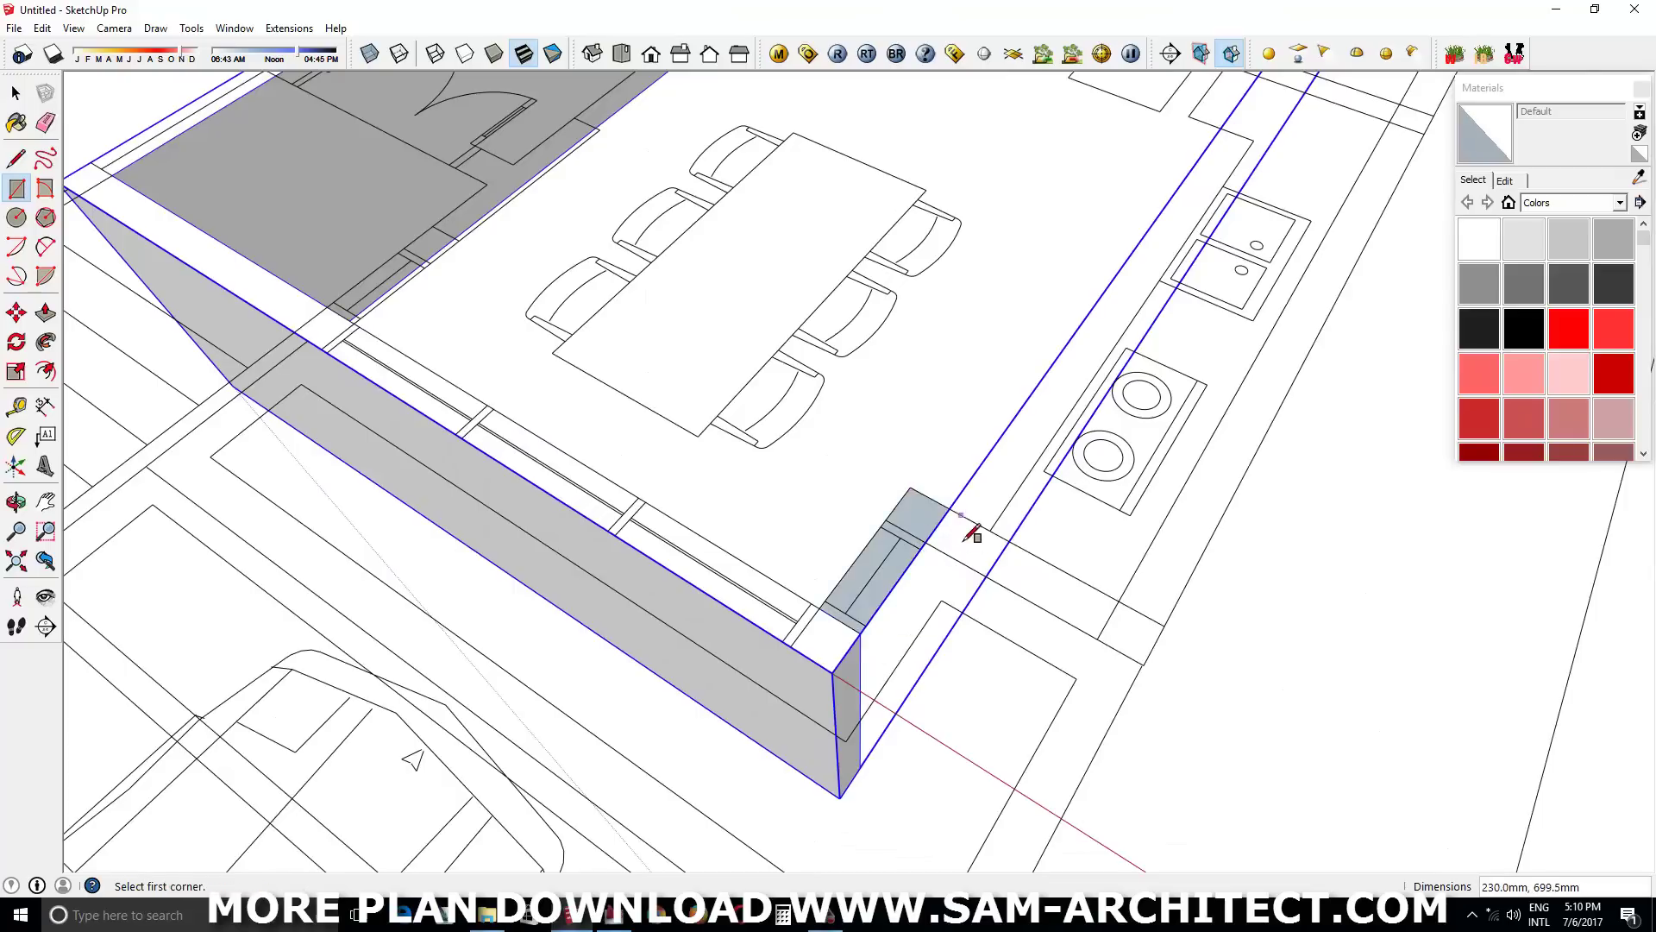
text(5000,200)
scroll(1157, 396, down, 2)
key(Return)
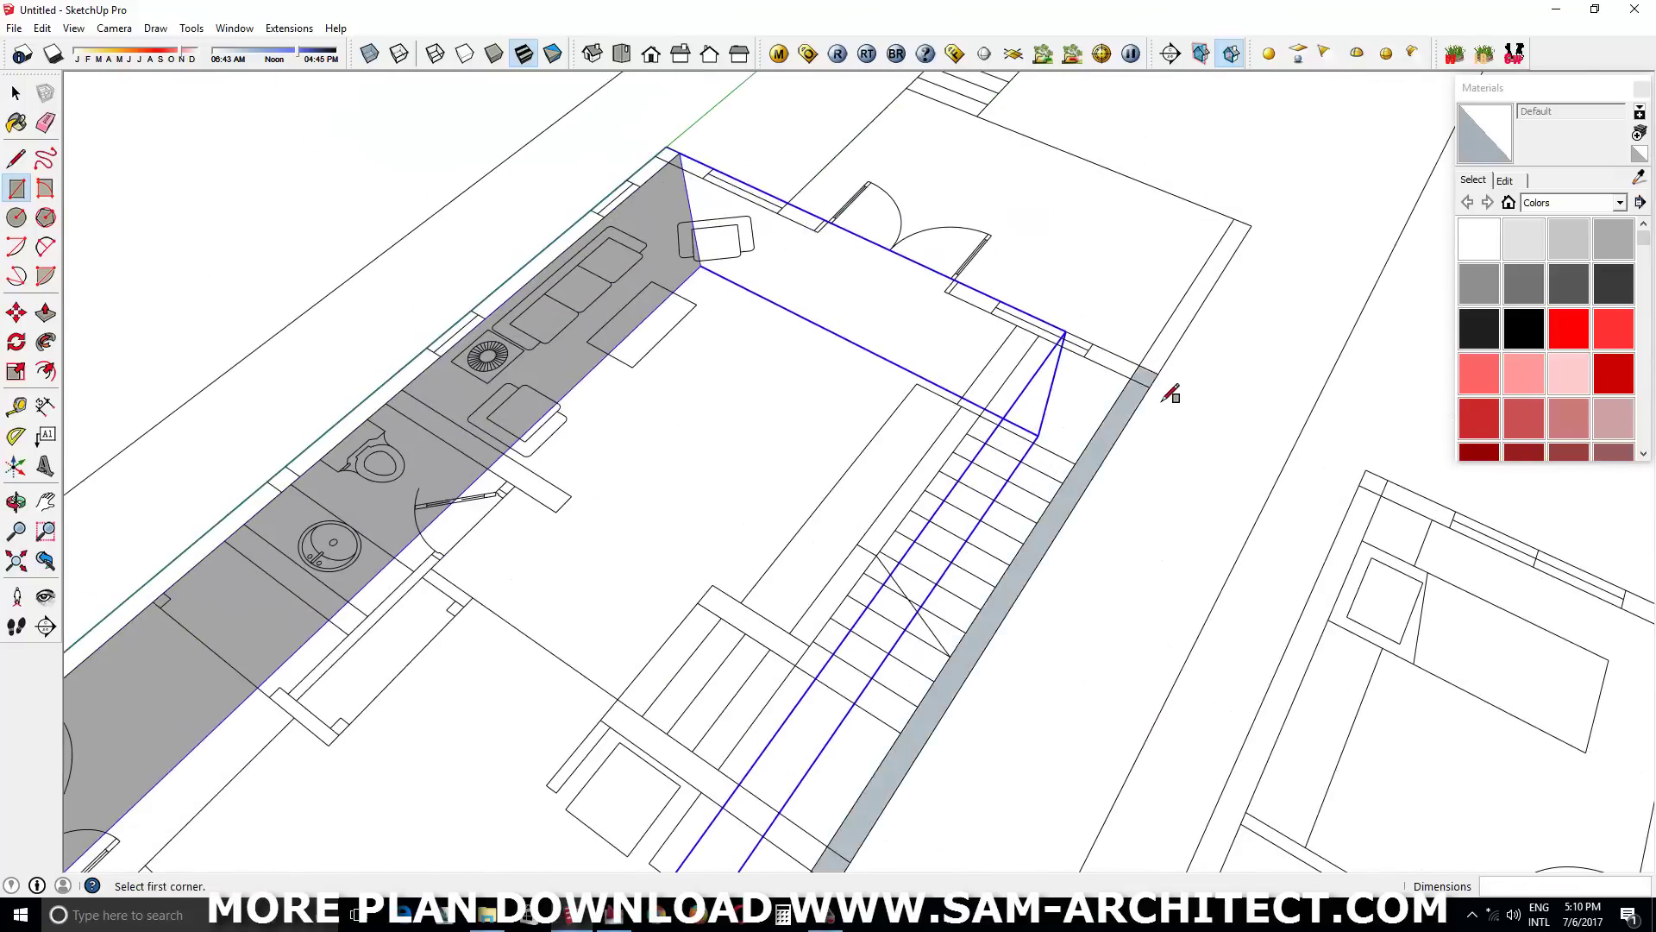
scroll(1127, 444, down, 1)
key(space)
scroll(821, 723, up, 2)
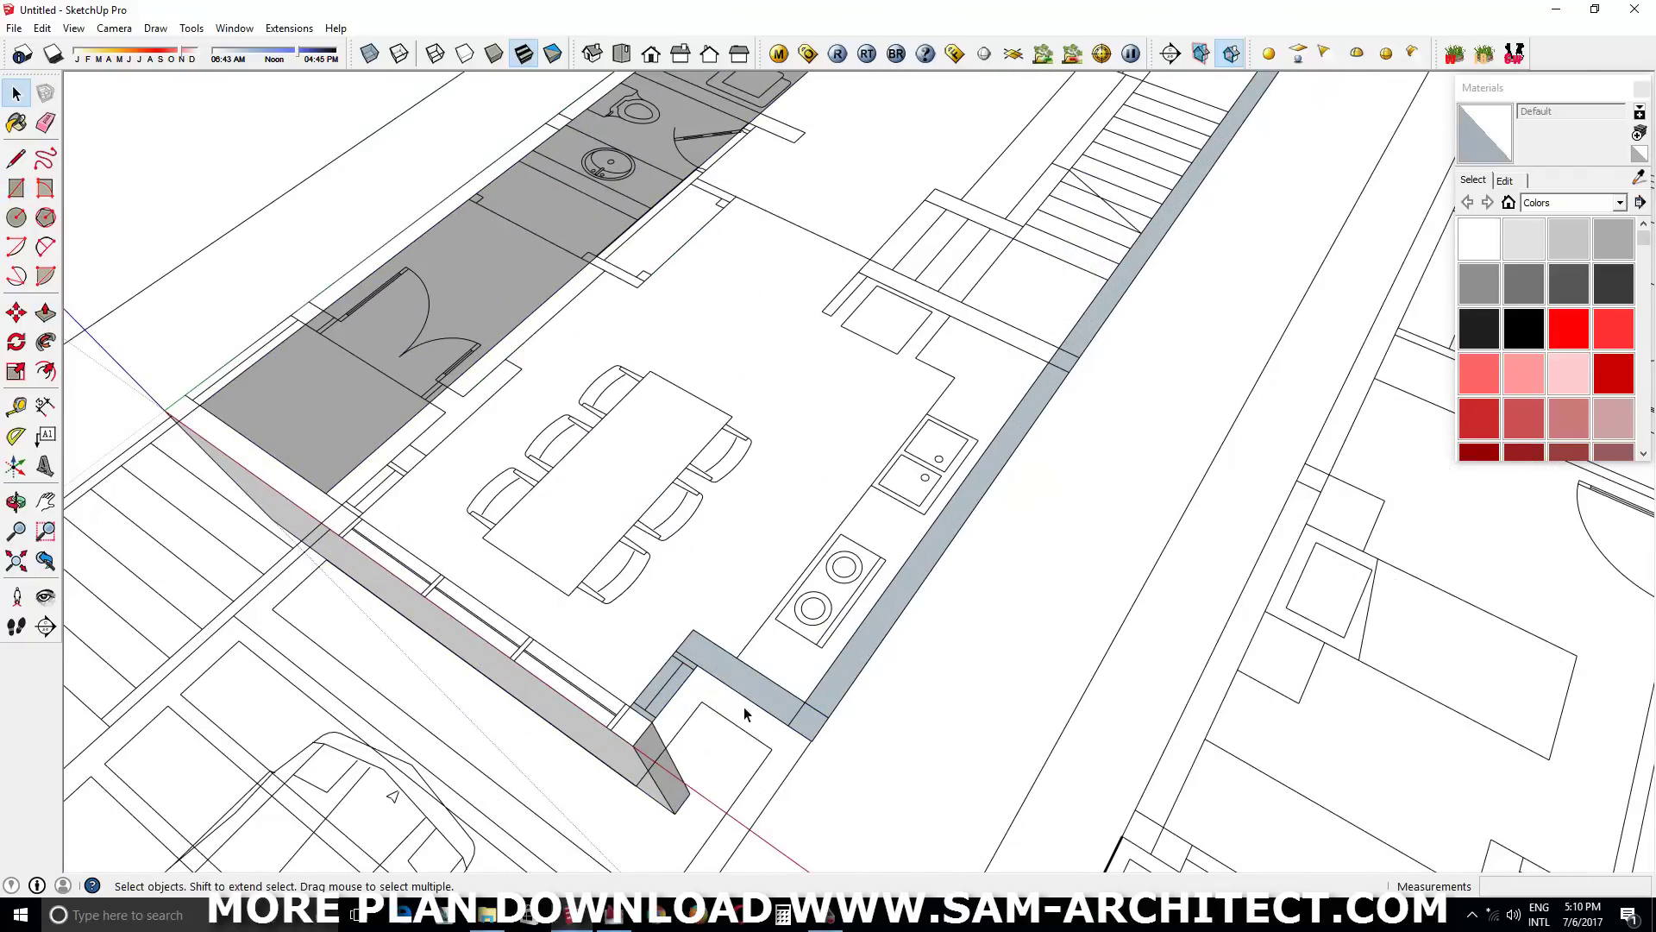
Raise the side wall to height and group it
key(p)
click(745, 714)
key(space)
triple_click(729, 721)
right_click(730, 719)
click(806, 422)
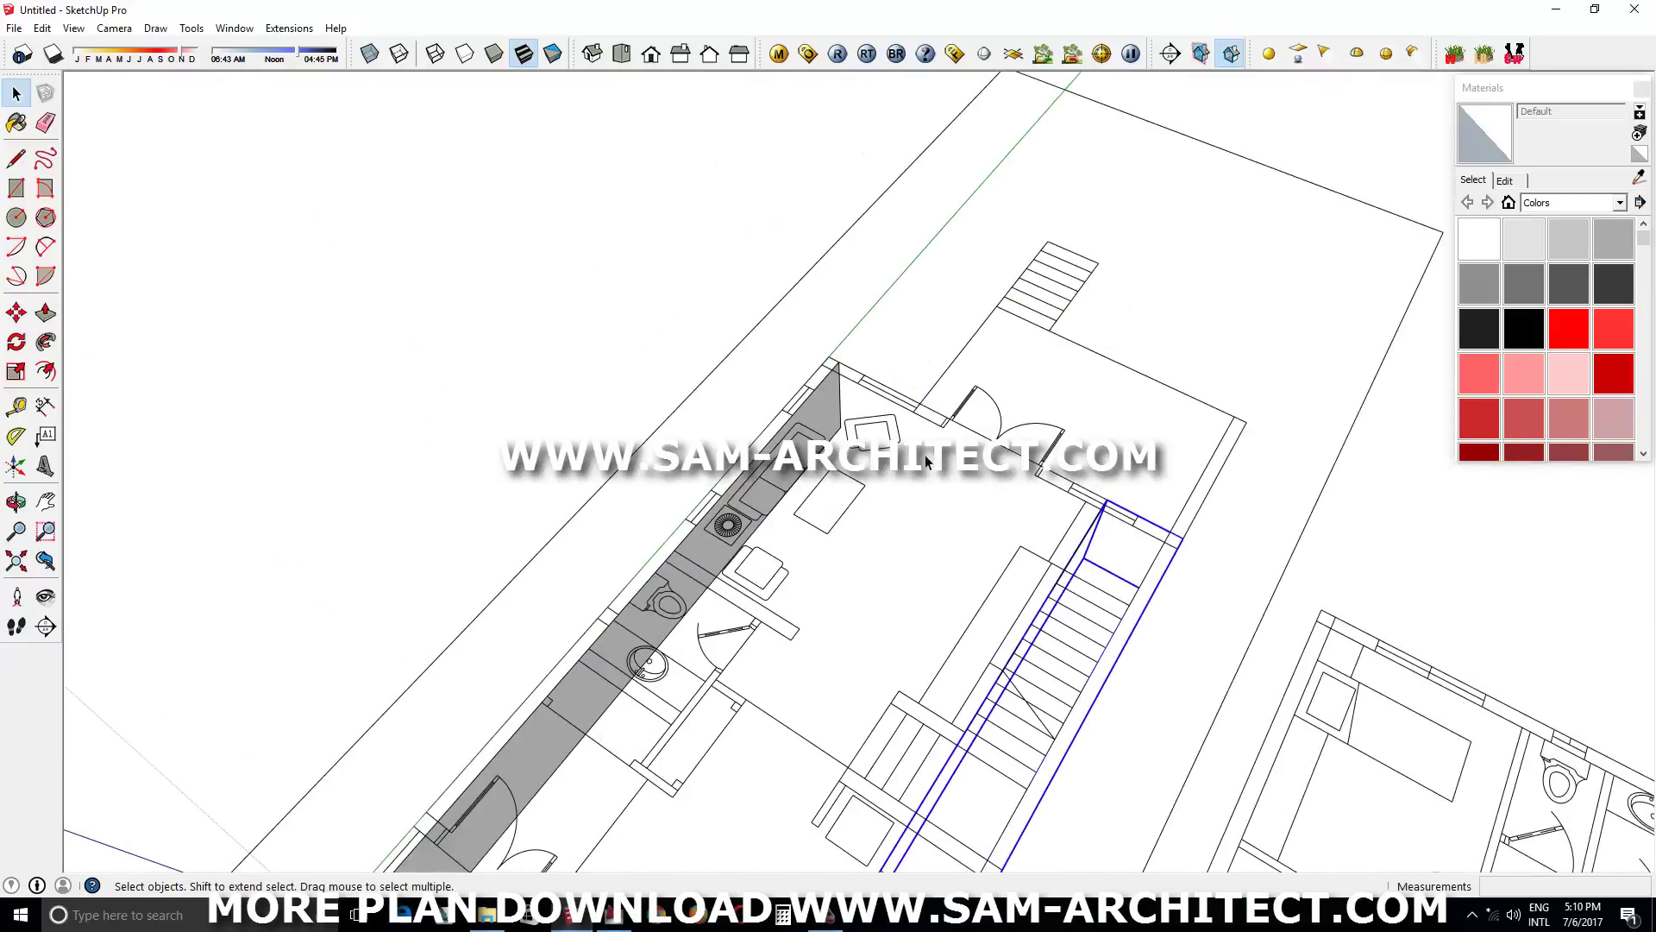
scroll(925, 461, up, 2)
Draw the back wall footprint, raise it to wall height, and group it
key(r)
click(784, 331)
drag(1178, 507, 1079, 517)
key(space)
triple_click(1079, 517)
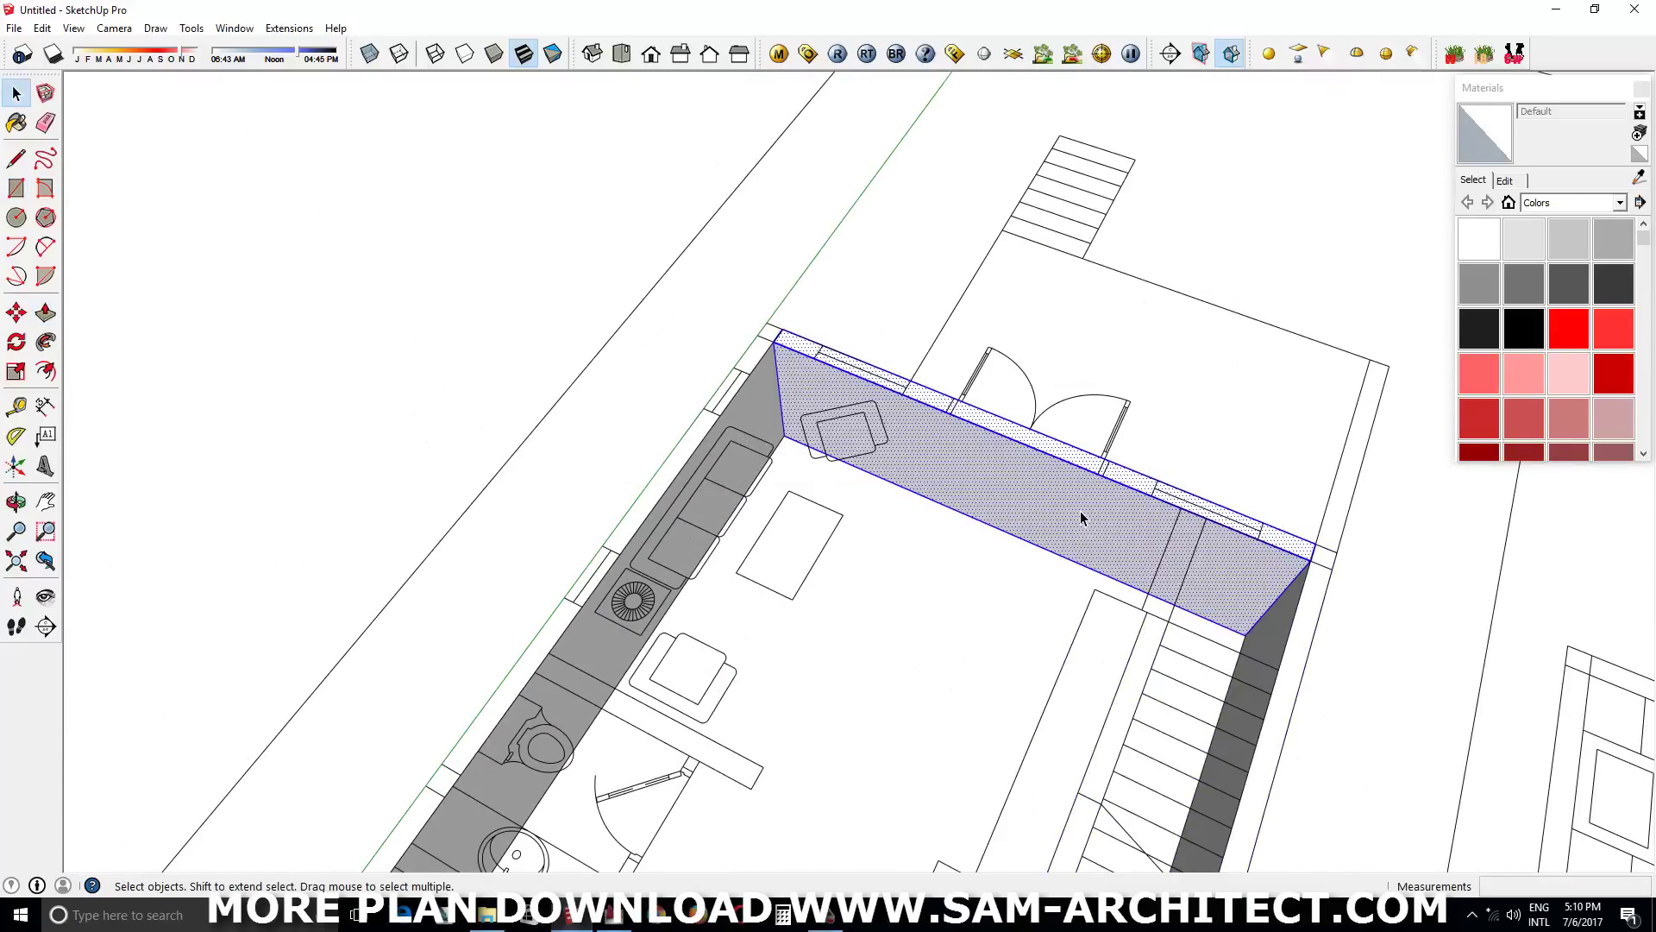
right_click(1079, 517)
click(1208, 244)
Finish the long boundary strip along the plot edge and group it
scroll(913, 481, down, 3)
scroll(920, 470, down, 2)
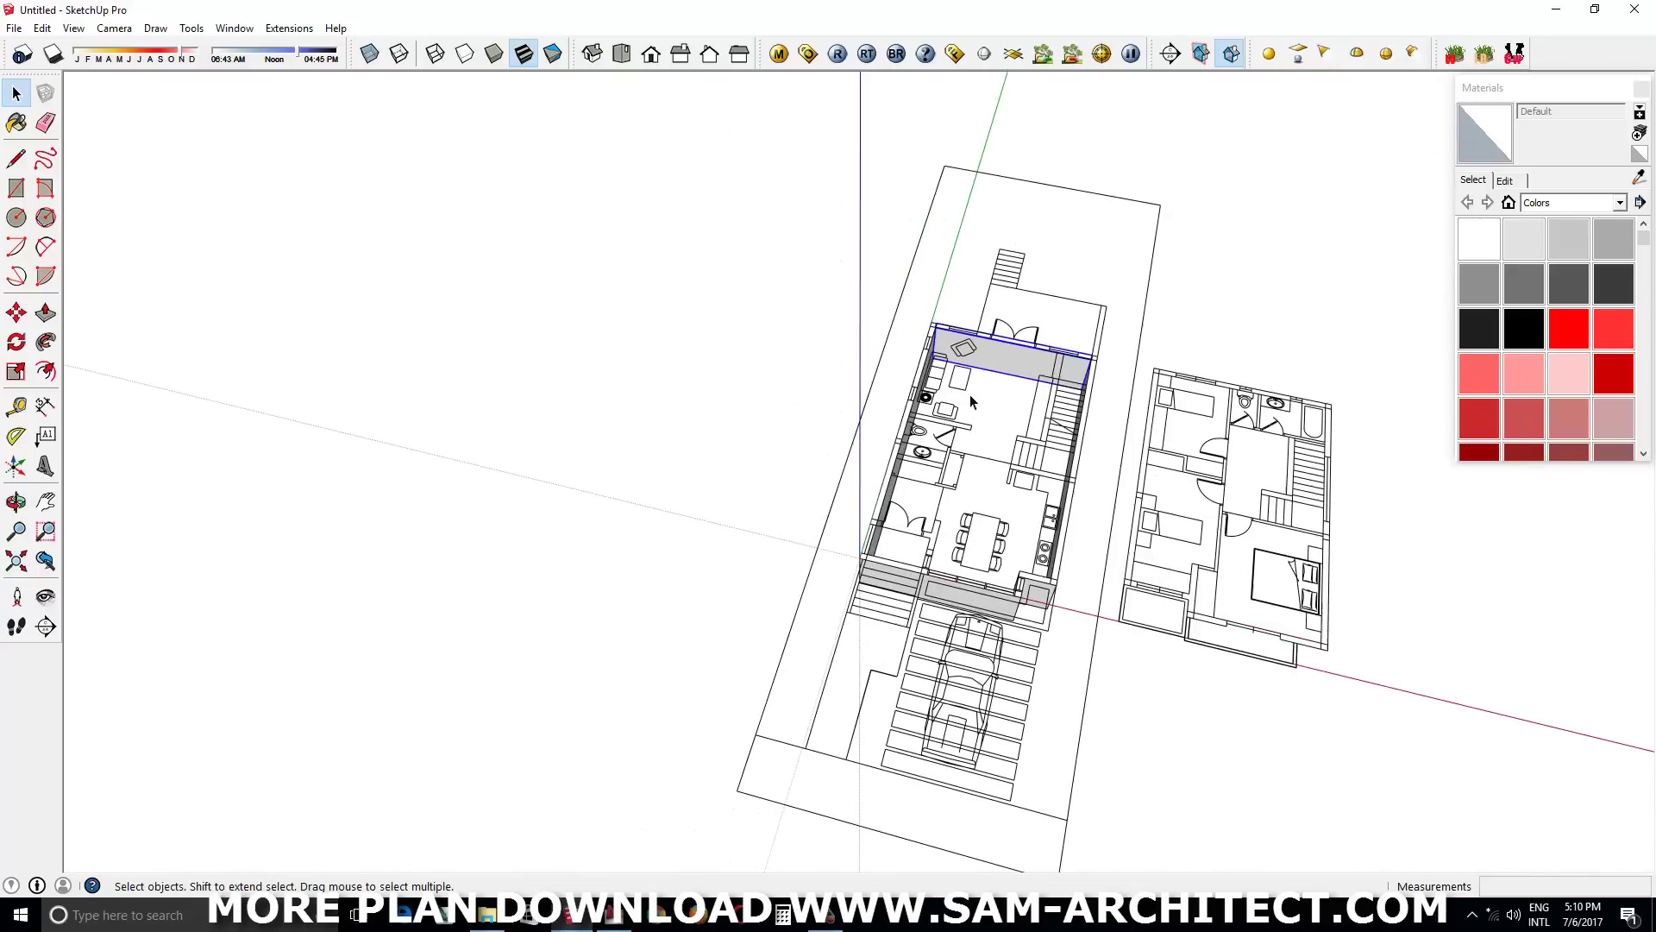
scroll(773, 772, up, 2)
click(768, 759)
key(space)
click(770, 652)
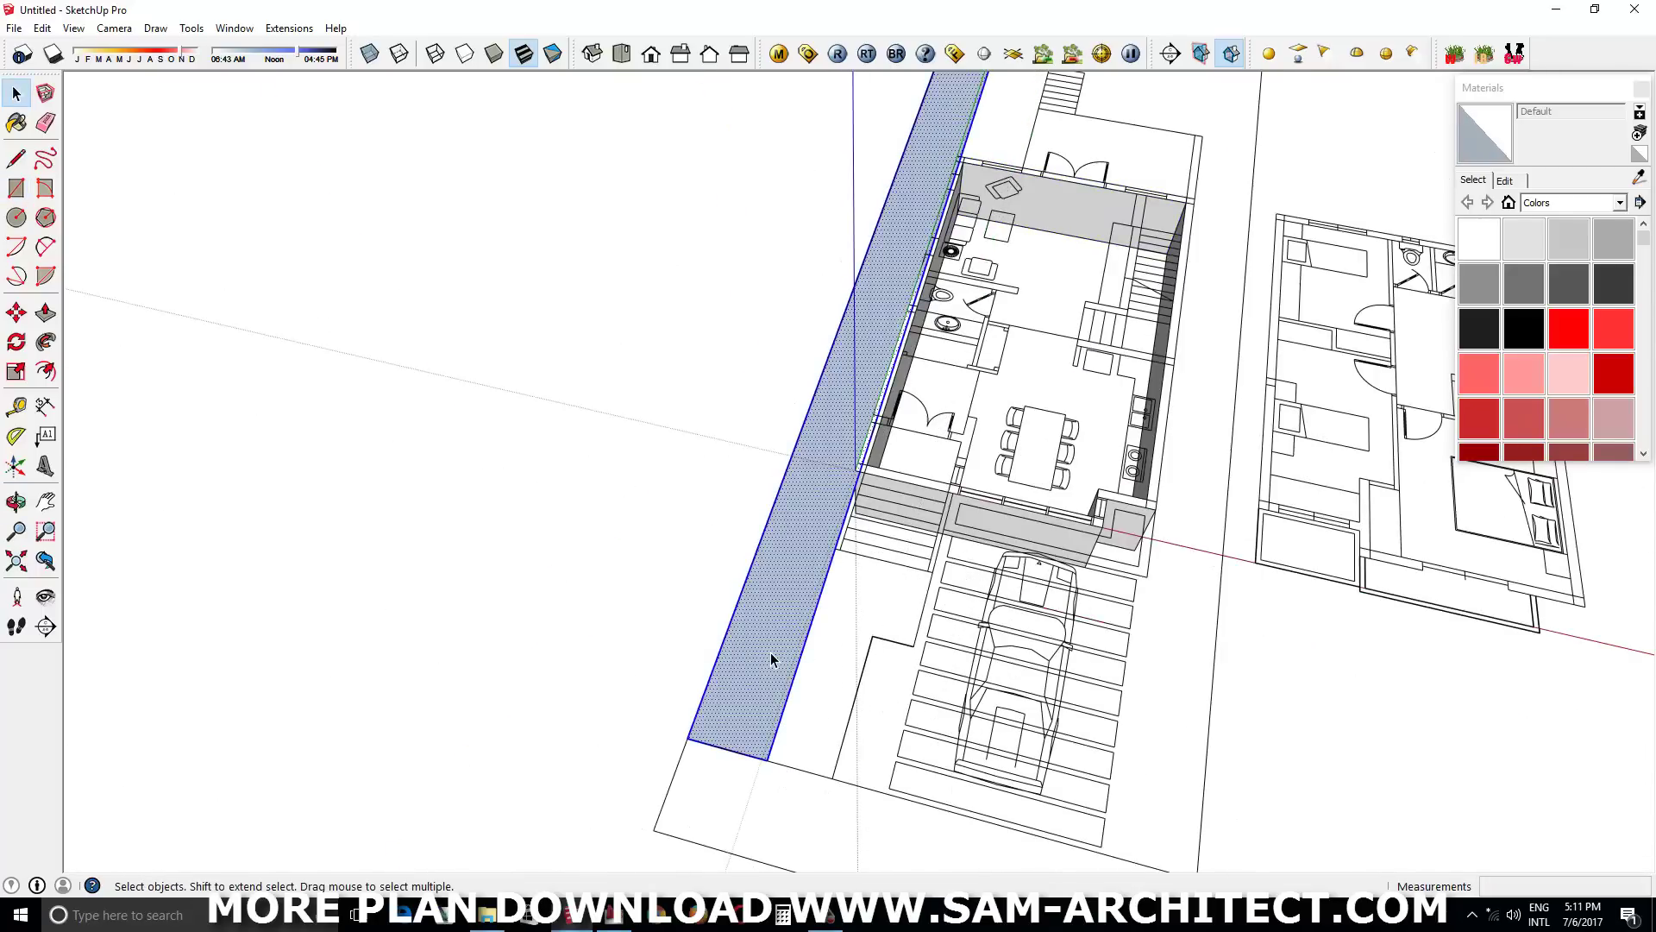
right_click(770, 652)
click(862, 372)
Copy the boundary strip to the opposite plot edge
scroll(788, 705, up, 1)
key(m)
click(686, 609)
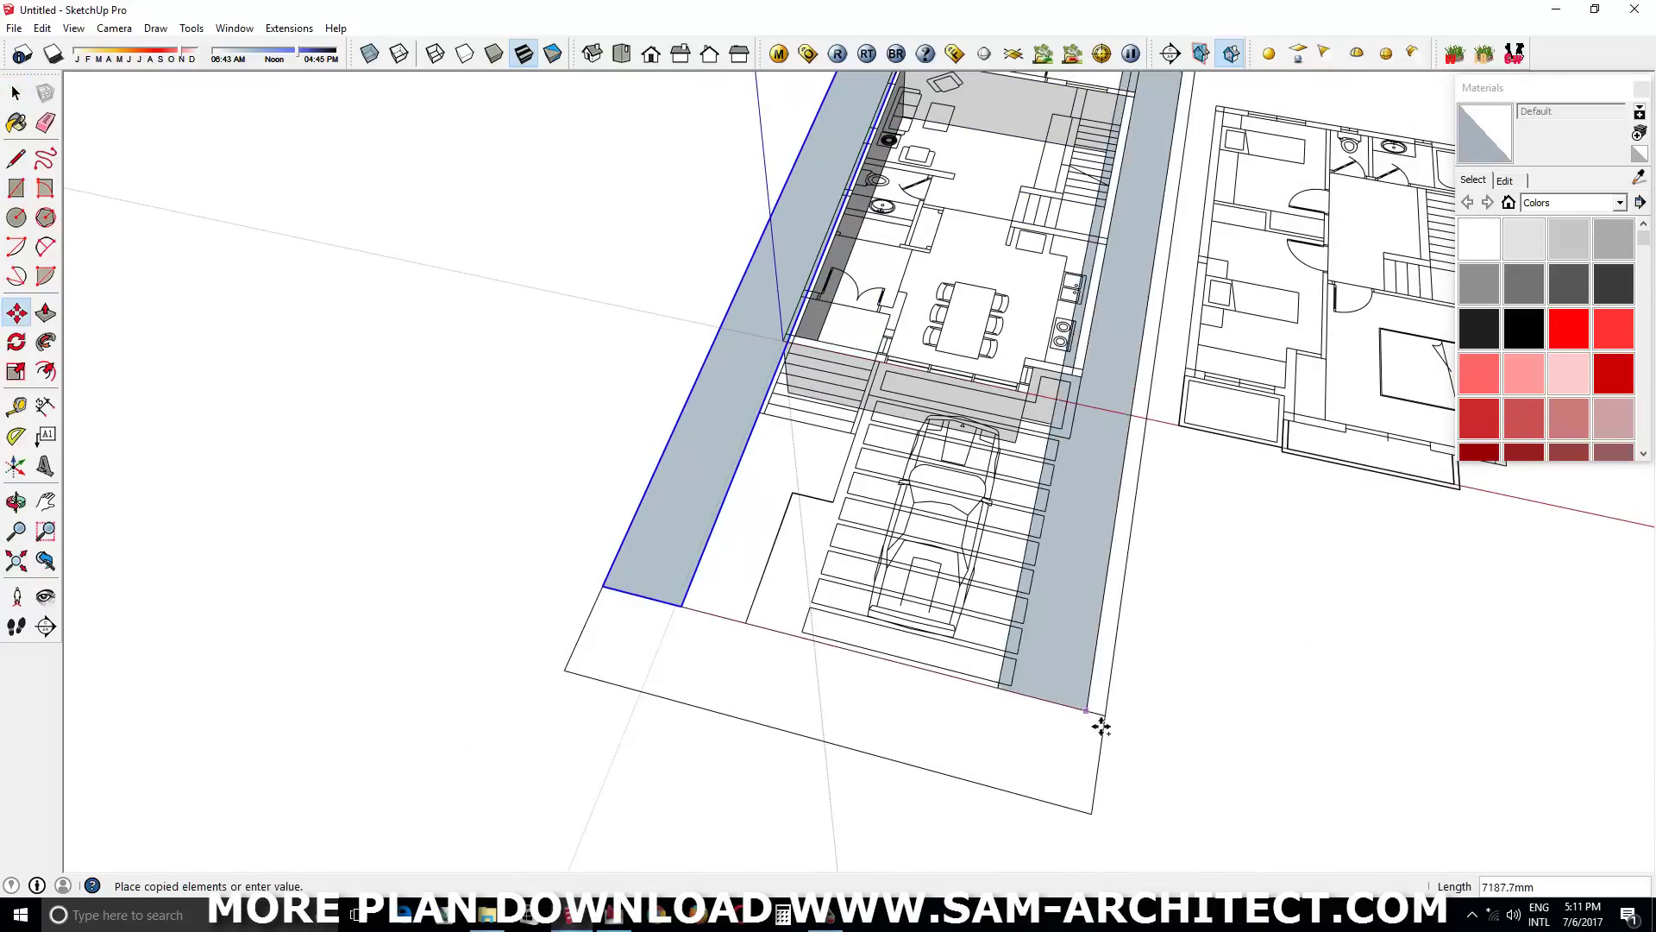
middle_drag(1098, 750, 1090, 802)
scroll(1090, 802, up, 1)
scroll(799, 574, up, 3)
scroll(879, 584, up, 2)
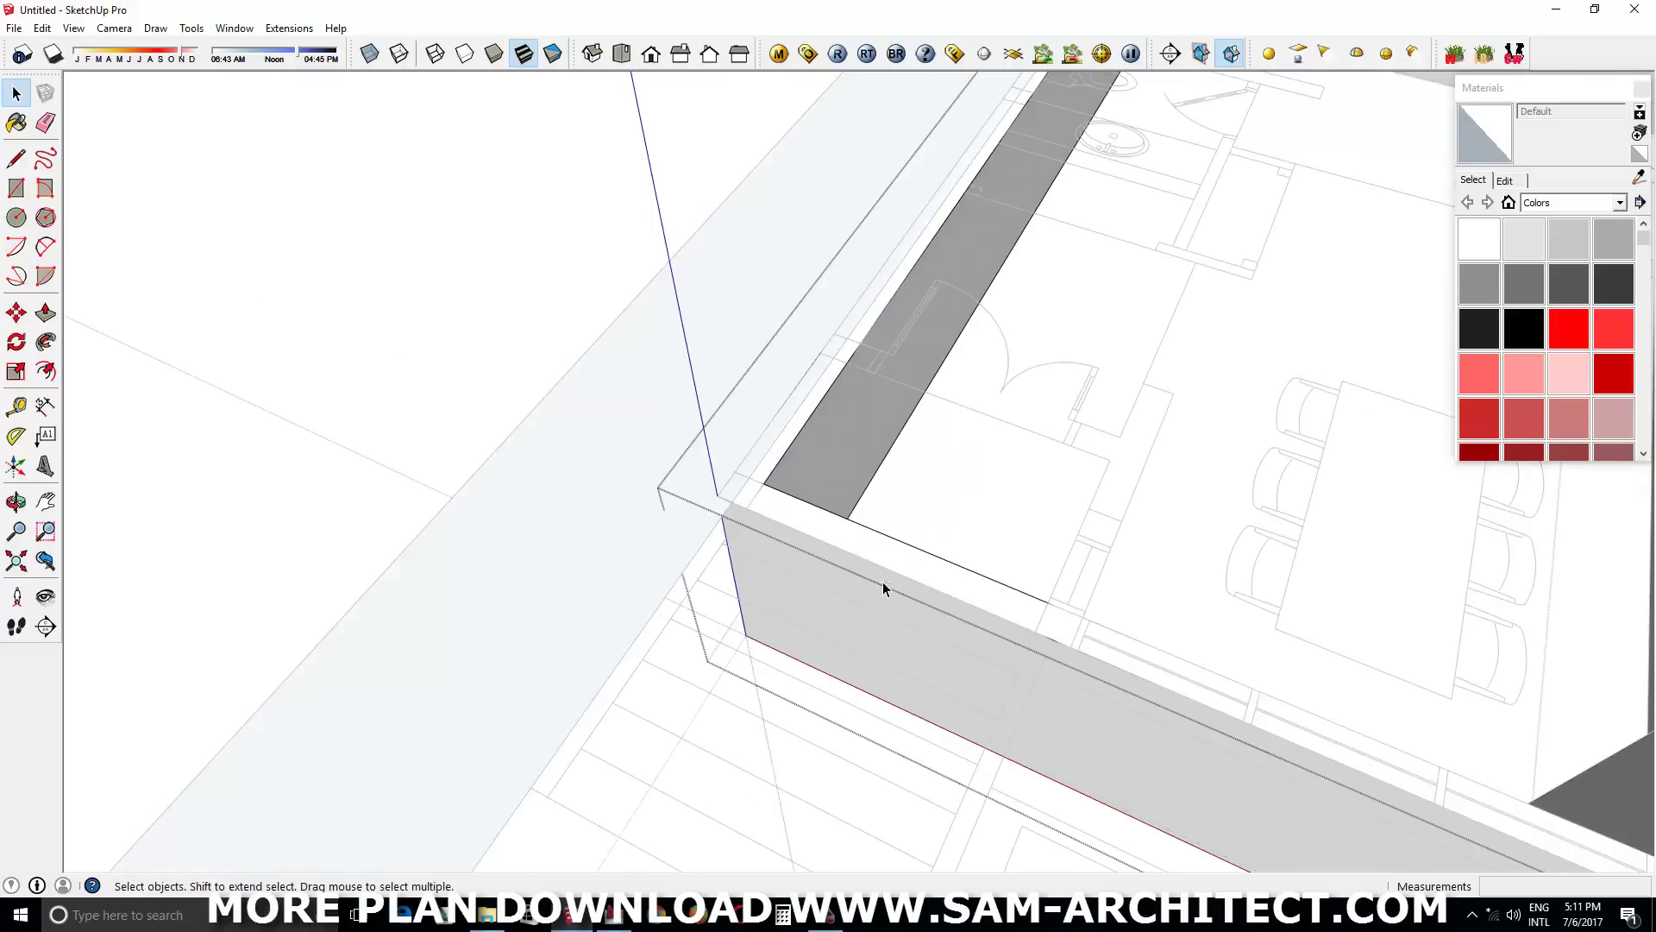
Raise the remaining wall to close the box and inspect the result
key(p)
key(Return)
scroll(863, 523, down, 4)
mouse_move(863, 526)
middle_down()
mouse_move(854, 575)
mouse_move(978, 403)
middle_up()
scroll(1005, 348, up, 3)
scroll(1188, 419, down, 5)
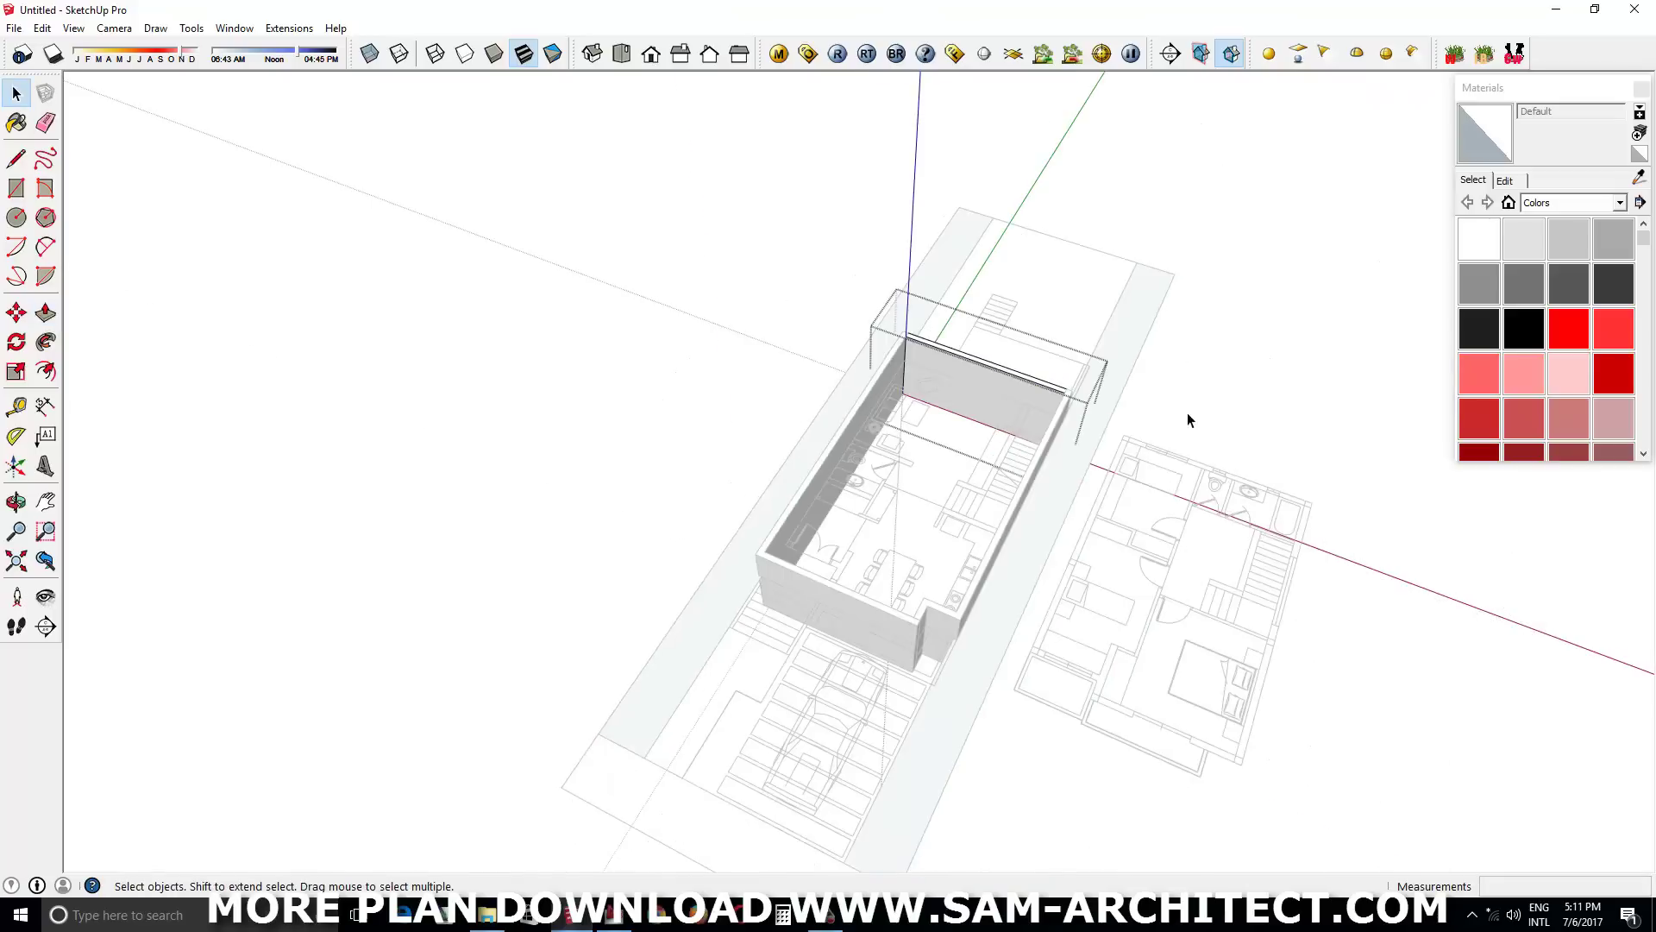
scroll(1078, 483, up, 3)
mouse_move(1187, 418)
middle_down()
mouse_move(1078, 483)
mouse_move(788, 777)
middle_up()
Draw a 1900×270 step footprint at the wall corner and raise it into a block
scroll(703, 665, up, 3)
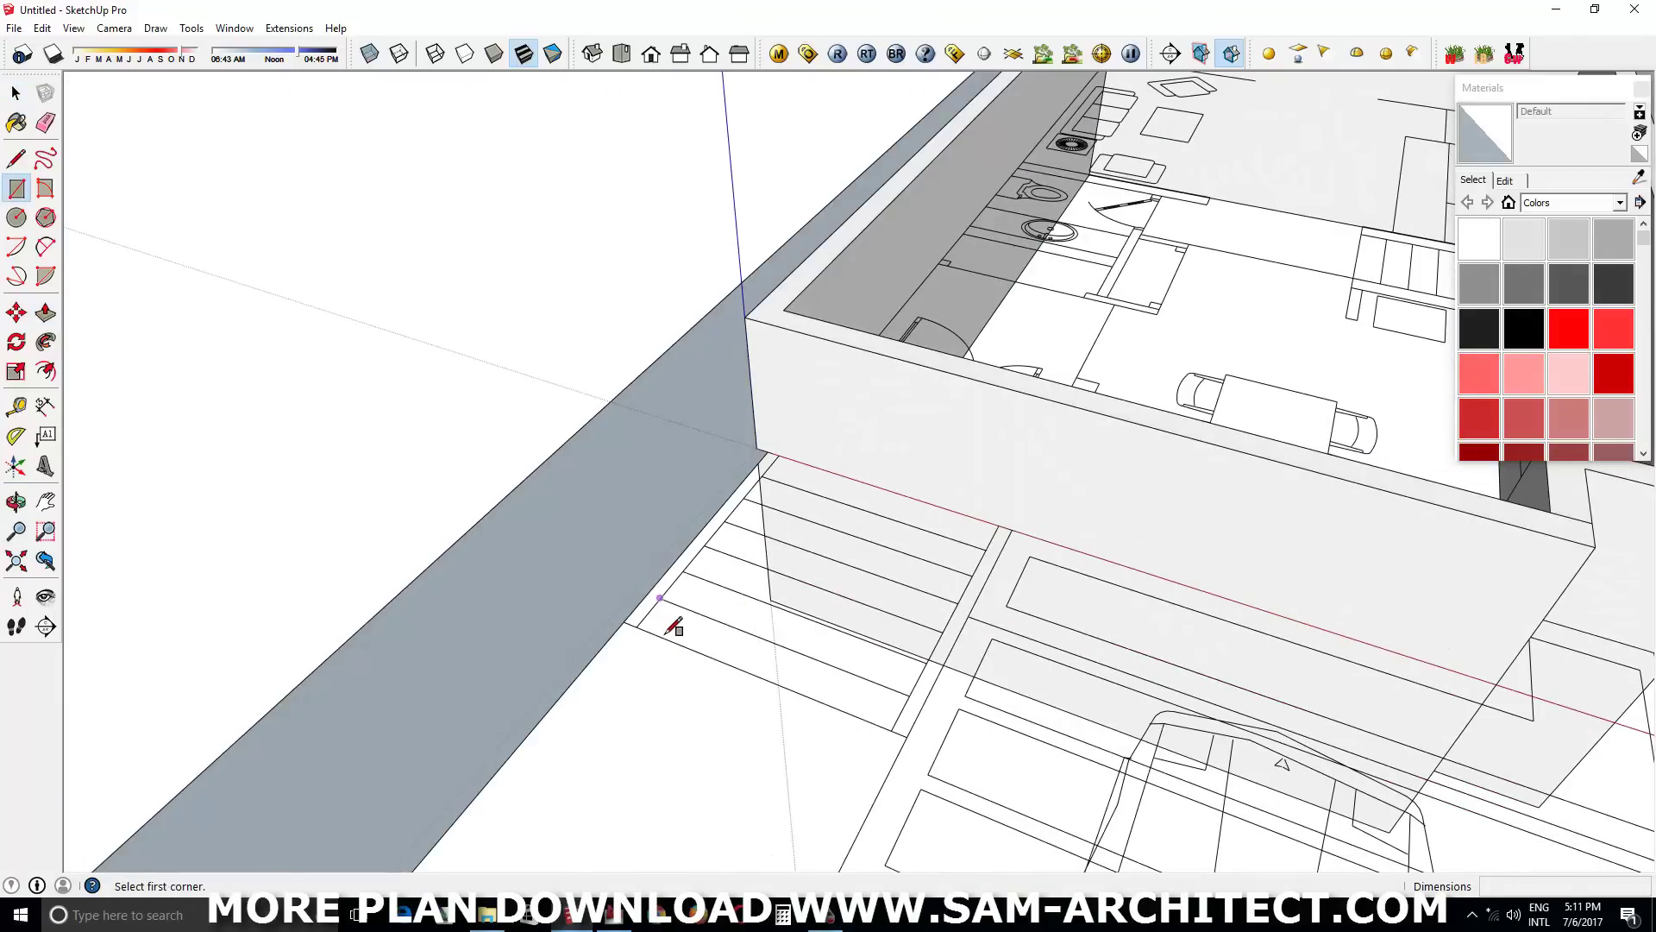
click(624, 621)
scroll(925, 701, up, 1)
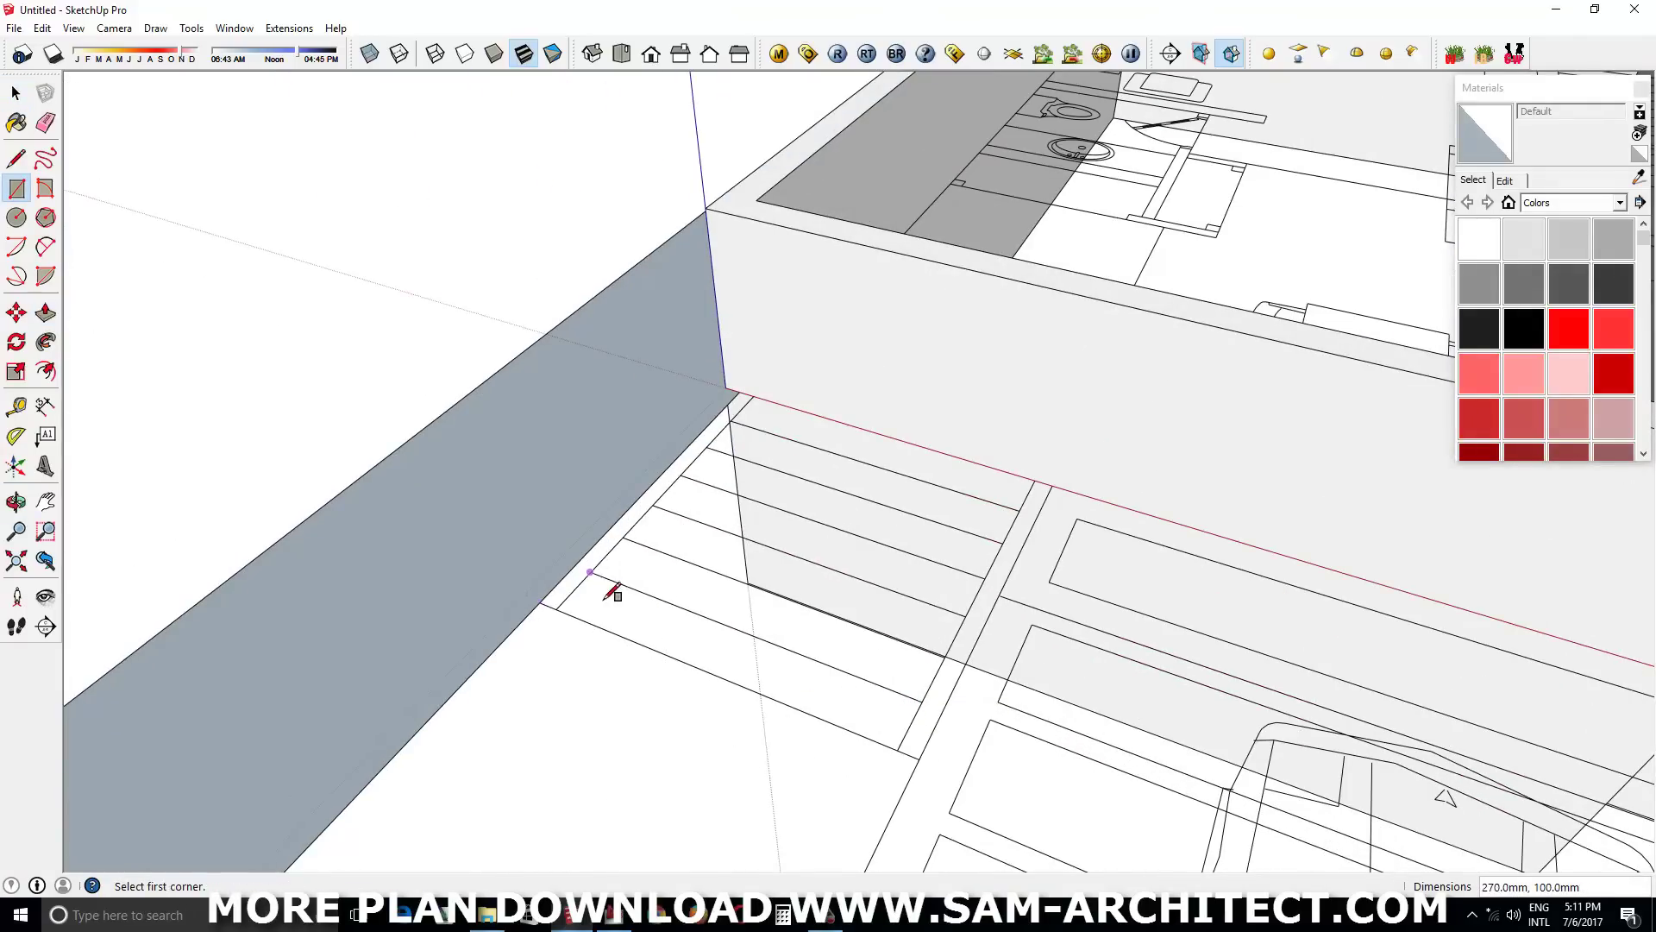
click(900, 756)
key(p)
drag(887, 702, 857, 696)
key(space)
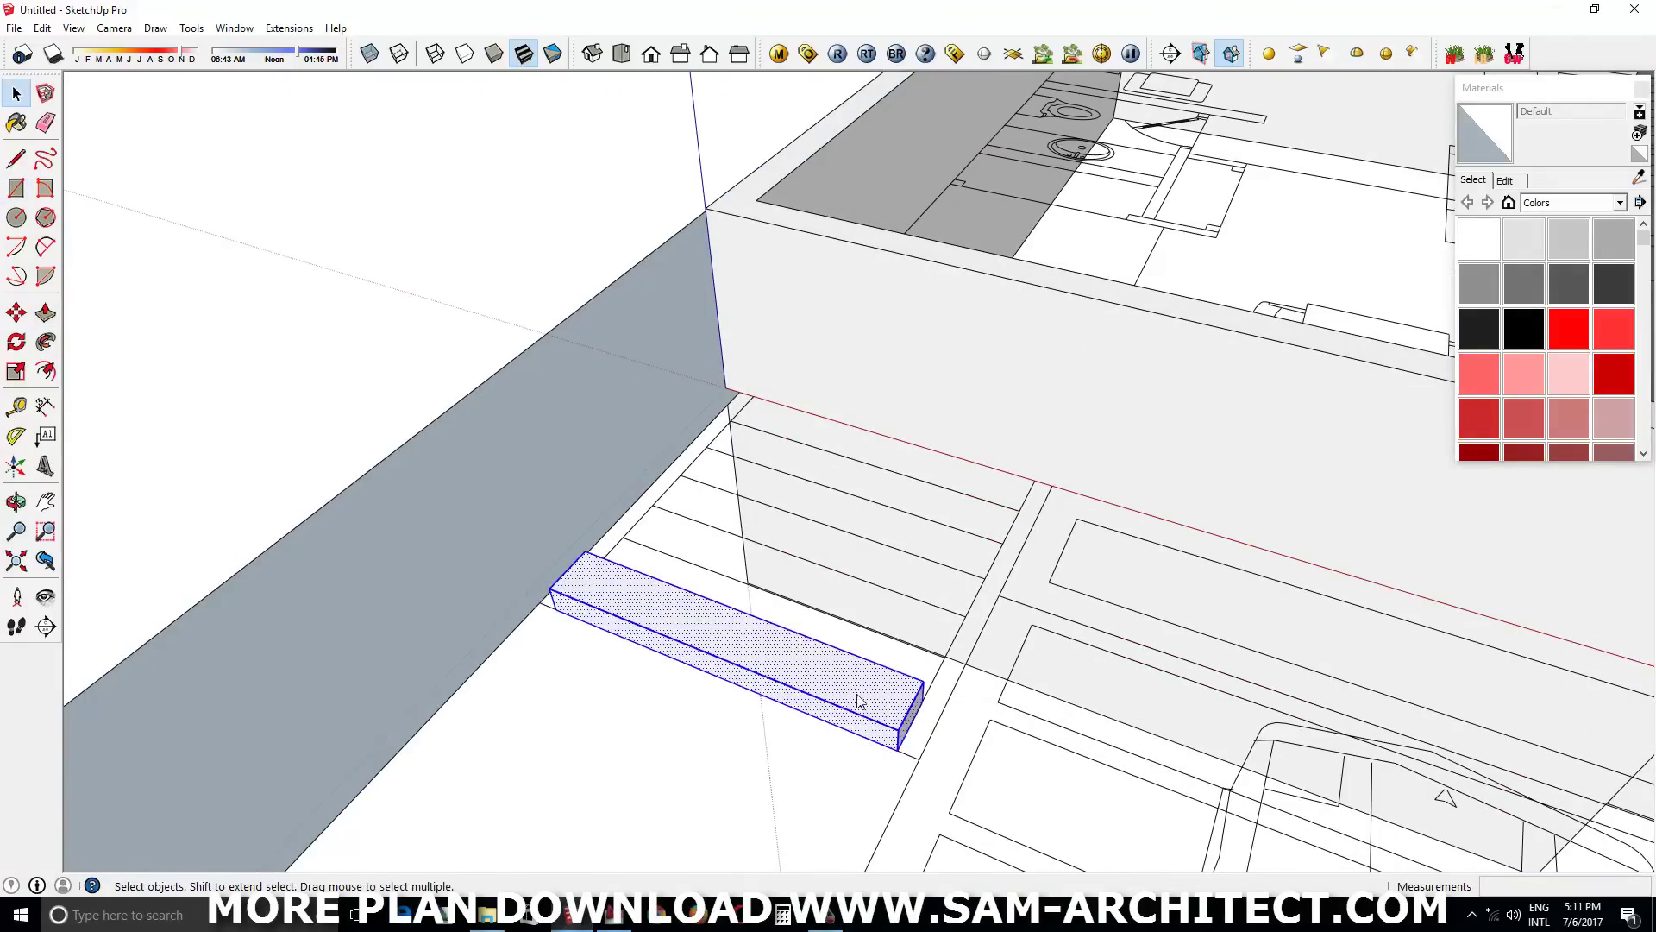
mouse_move(857, 696)
middle_down()
mouse_move(838, 528)
mouse_move(728, 734)
middle_up()
Copy the step and array it with x into a full flight of stairs
key(space)
right_click(716, 694)
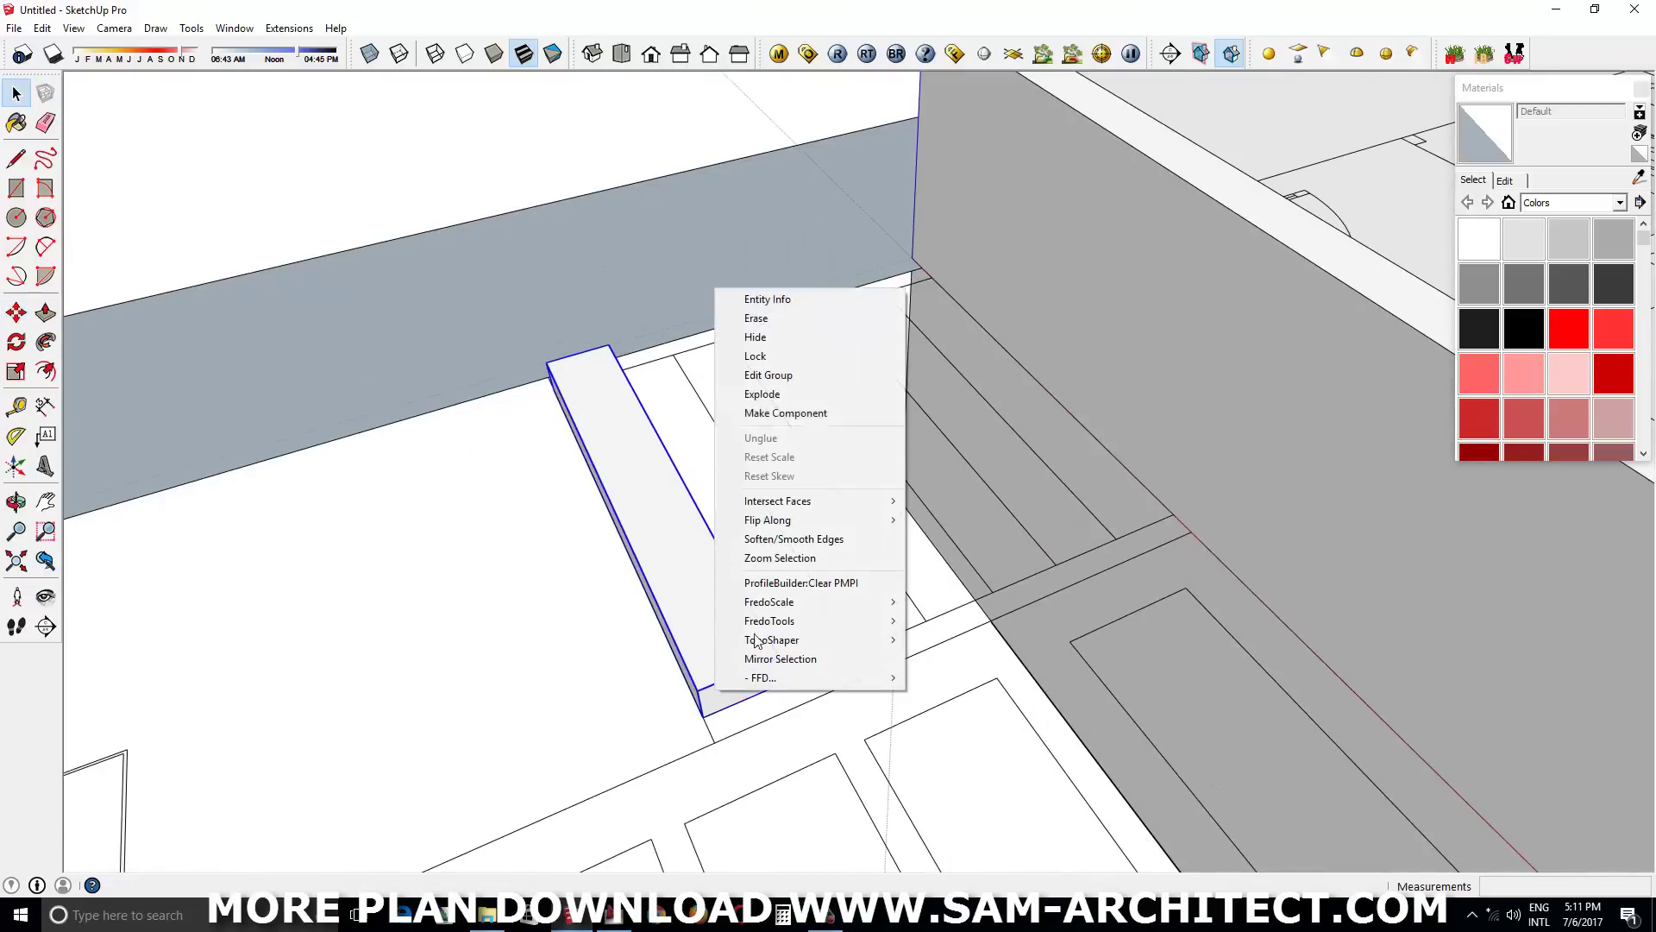
key(Escape)
scroll(754, 724, up, 1)
key(m)
click(751, 707)
key(ctrl)
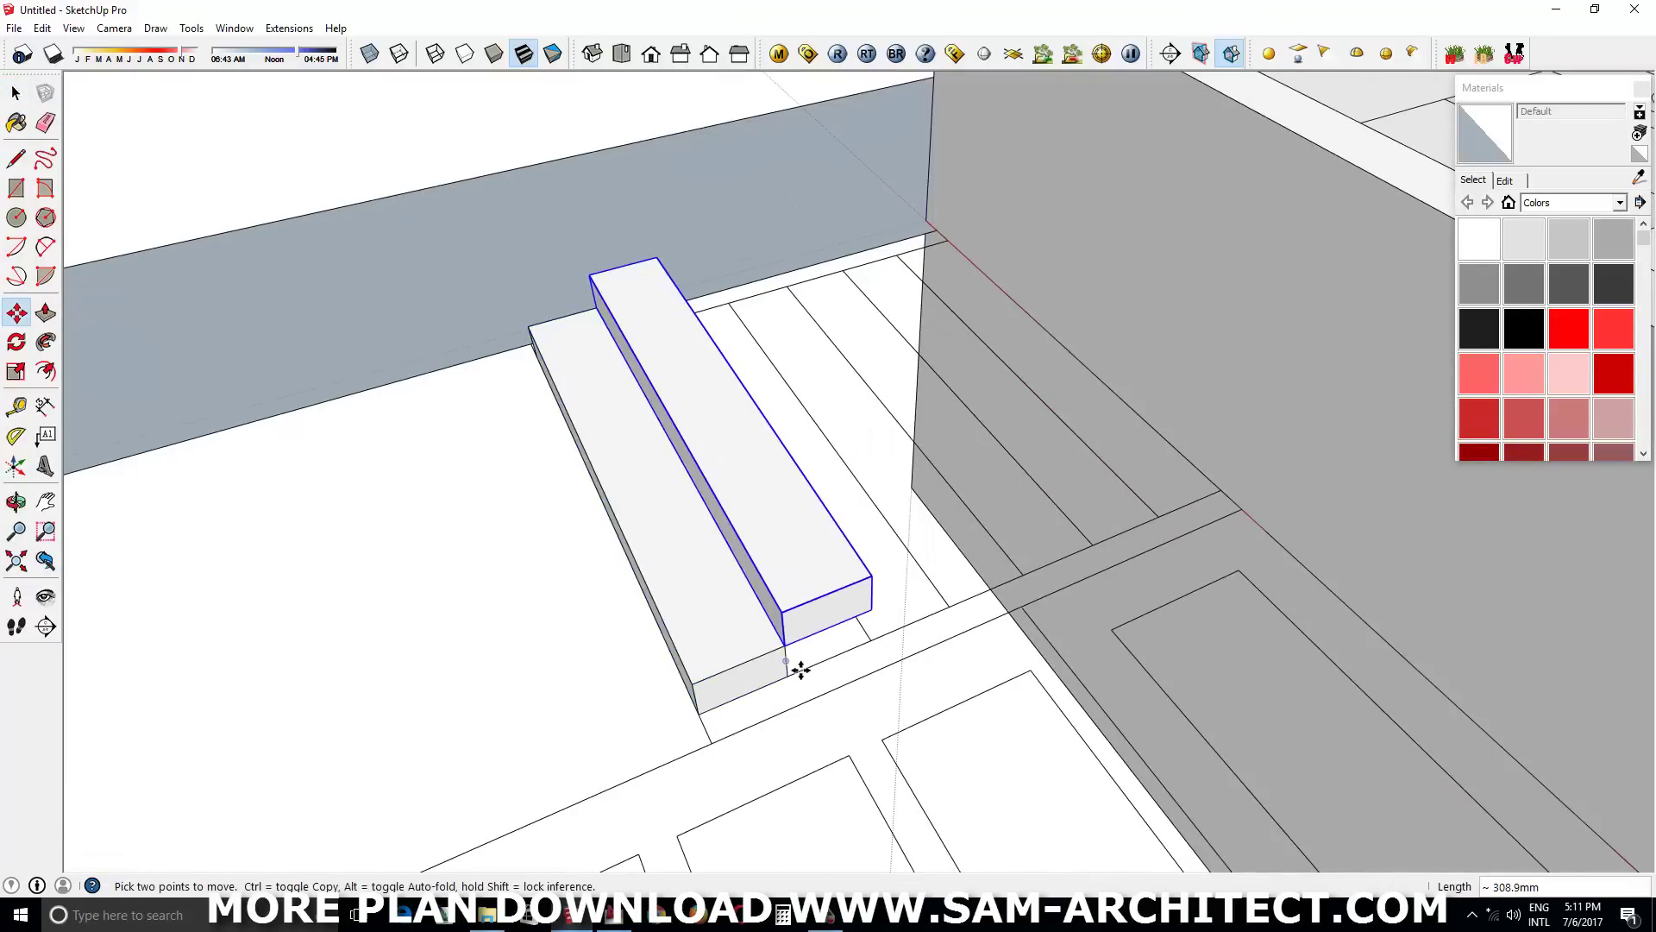
text(x)
key(Return)
key(space)
Extrude projecting nosings on the stair treads
middle_drag(796, 669, 990, 483)
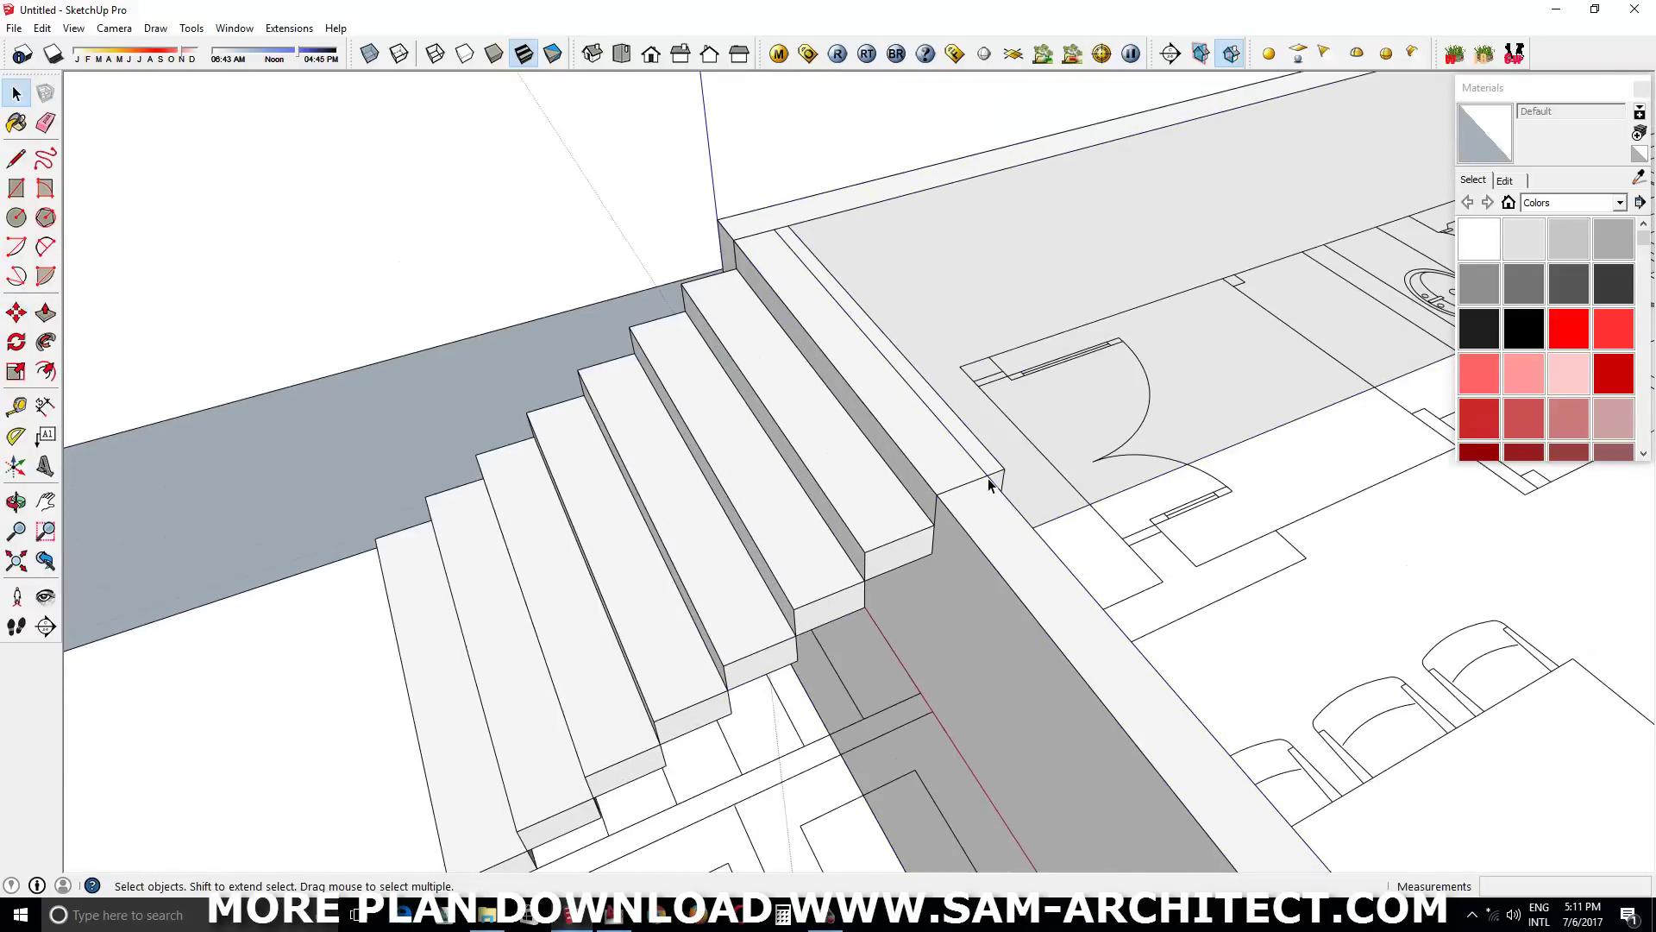
mouse_move(990, 619)
middle_down()
mouse_move(906, 474)
mouse_move(710, 758)
middle_up()
scroll(709, 758, up, 3)
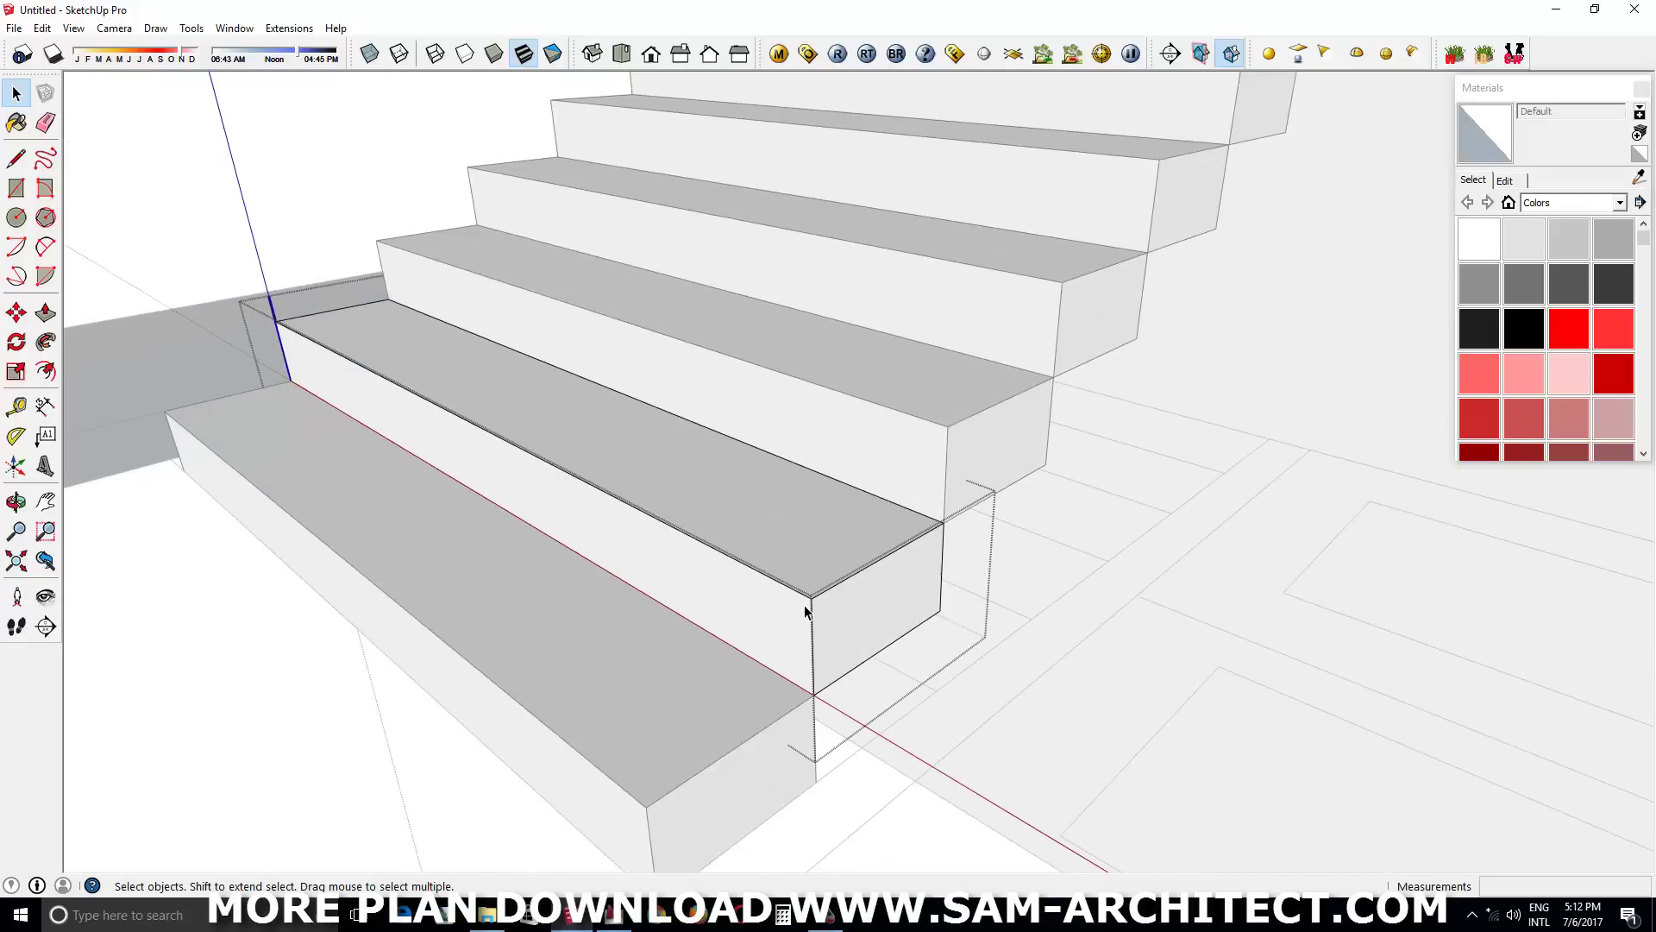
text(3)
key(Return)
key(p)
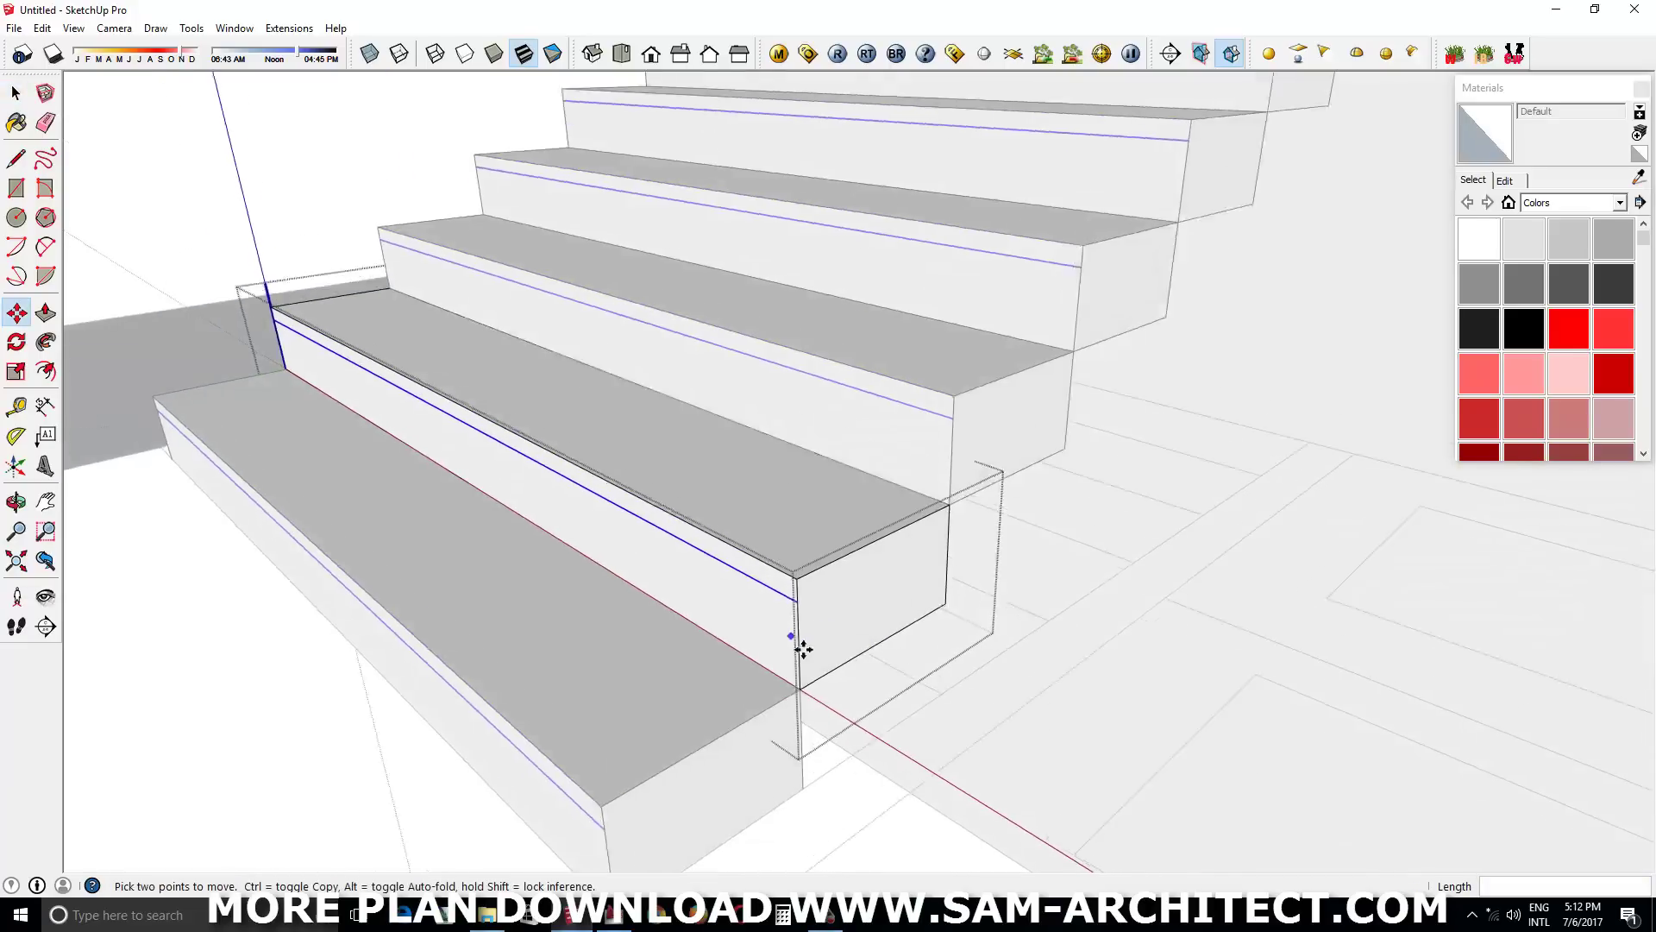
click(814, 638)
middle_drag(814, 639, 495, 658)
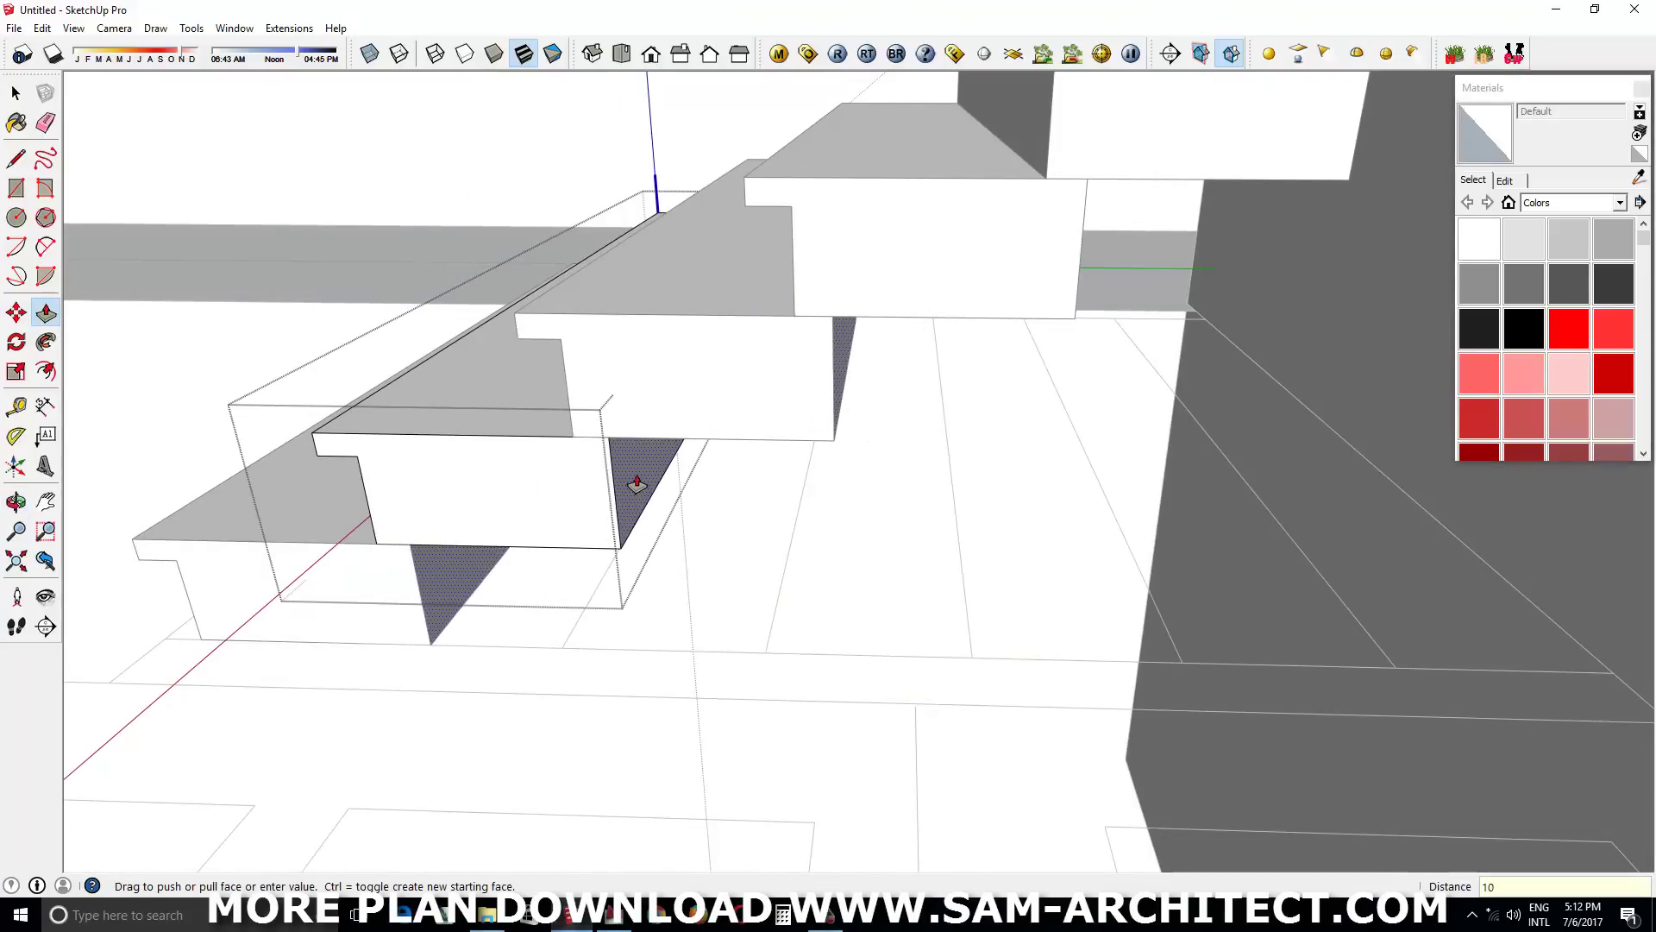
click(633, 473)
key(space)
middle_drag(958, 645, 1005, 542)
Draw the planter rectangle beside the stair
key(r)
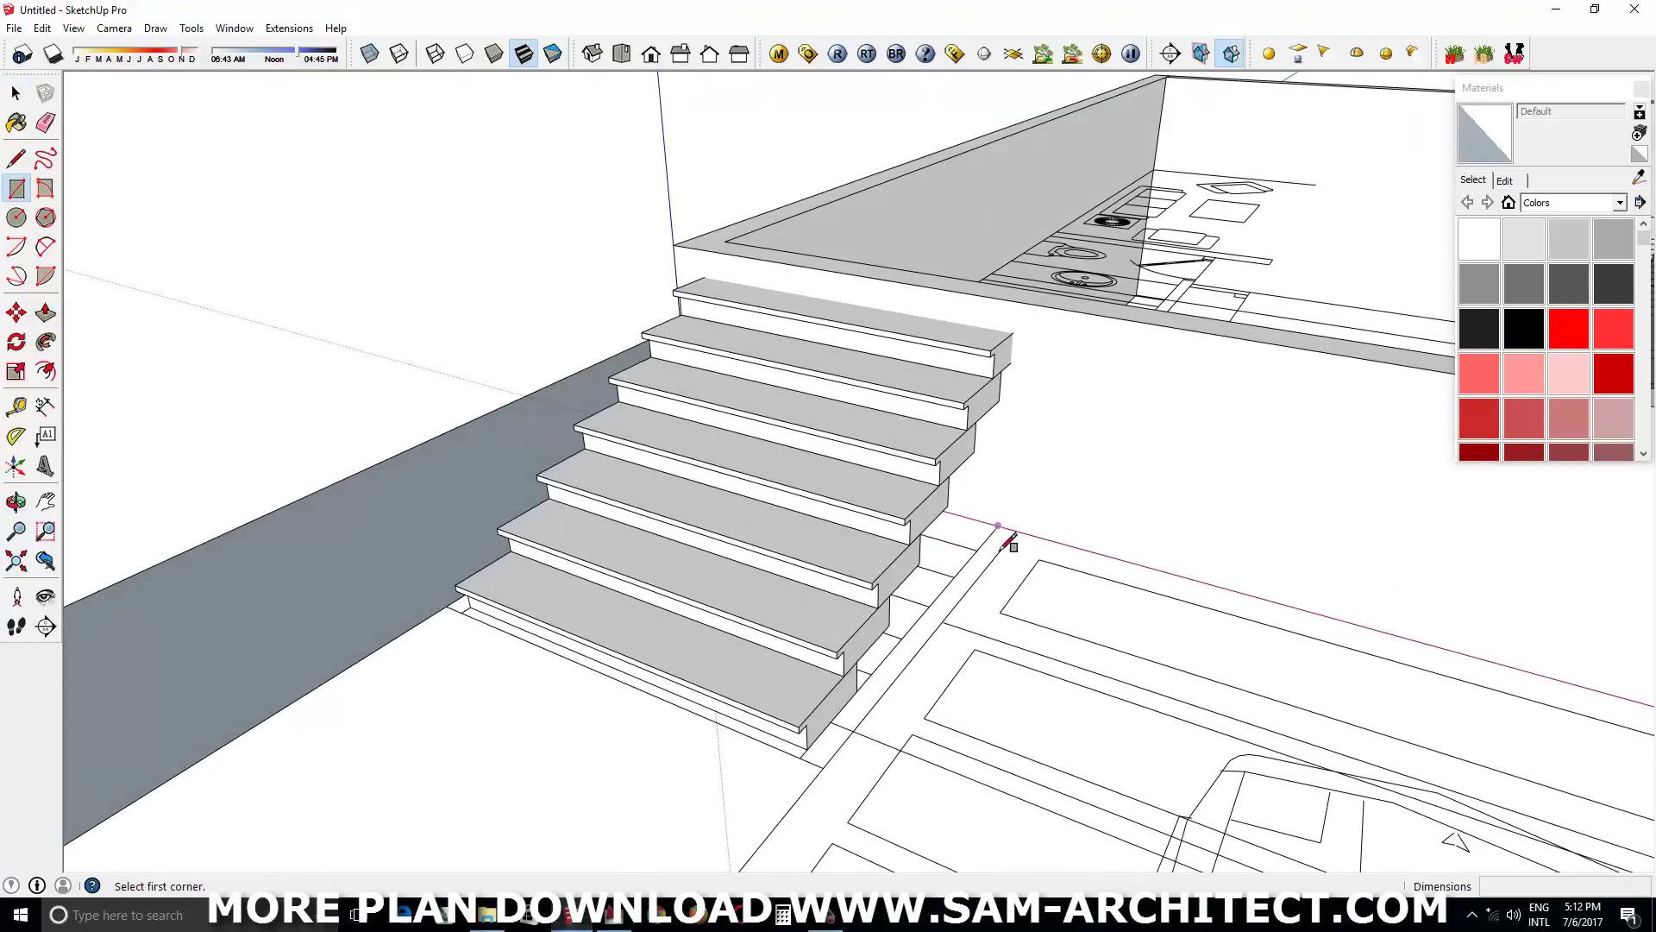
key(space)
click(935, 462)
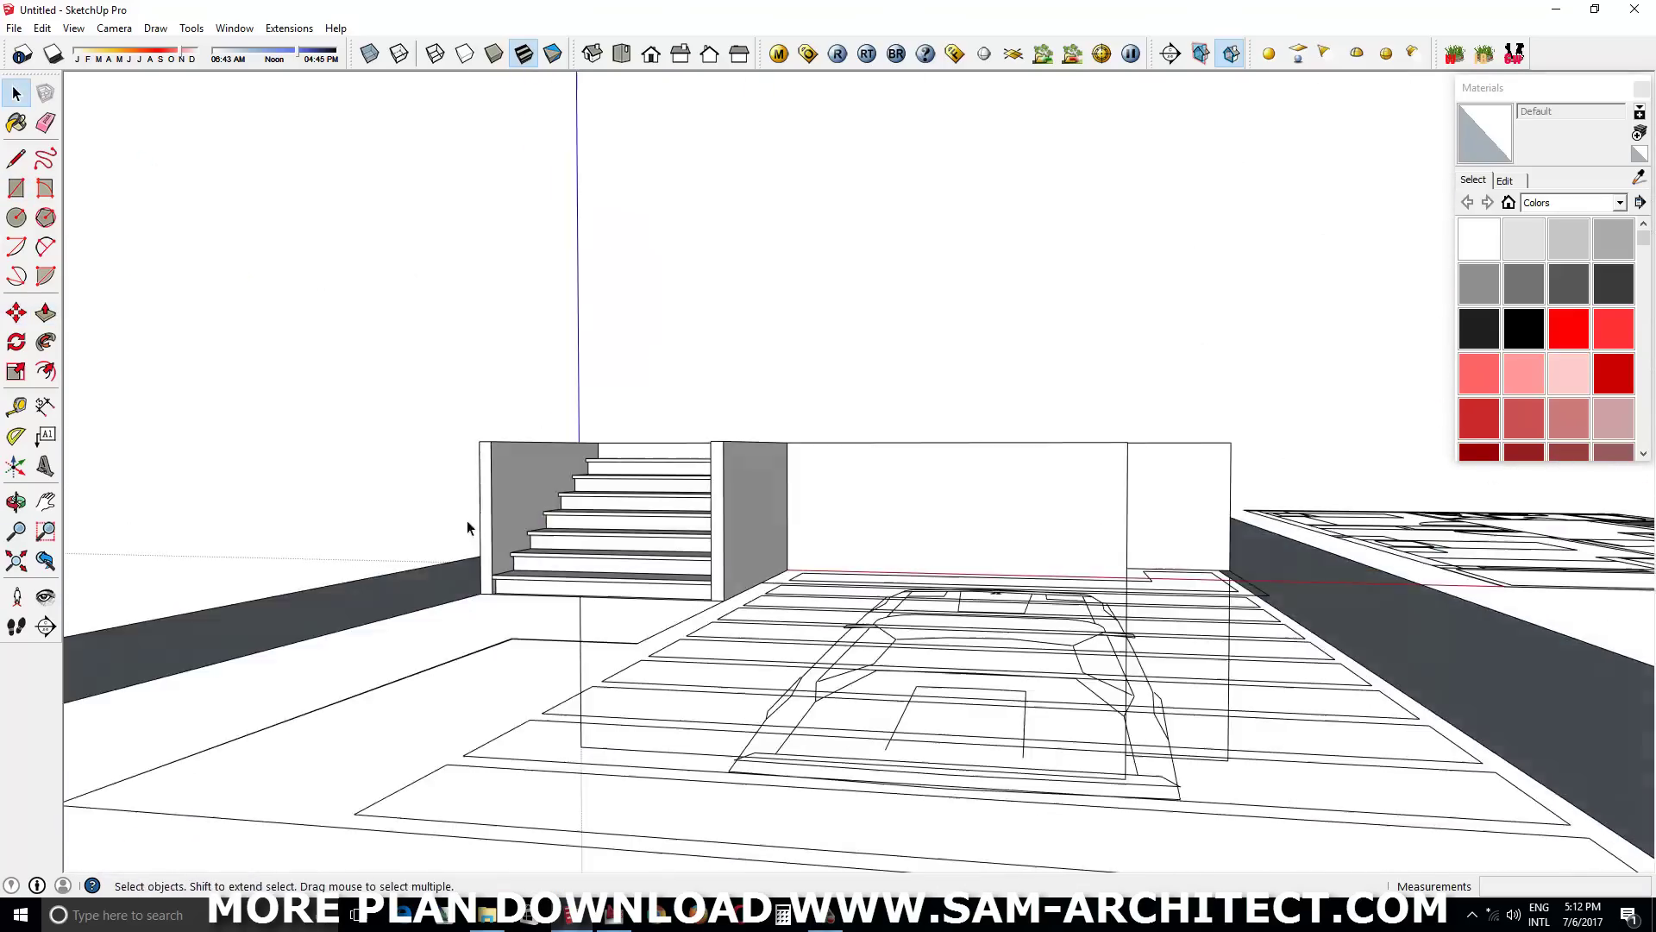
mouse_move(468, 527)
middle_down()
mouse_move(679, 584)
mouse_move(850, 520)
middle_up()
scroll(697, 434, up, 5)
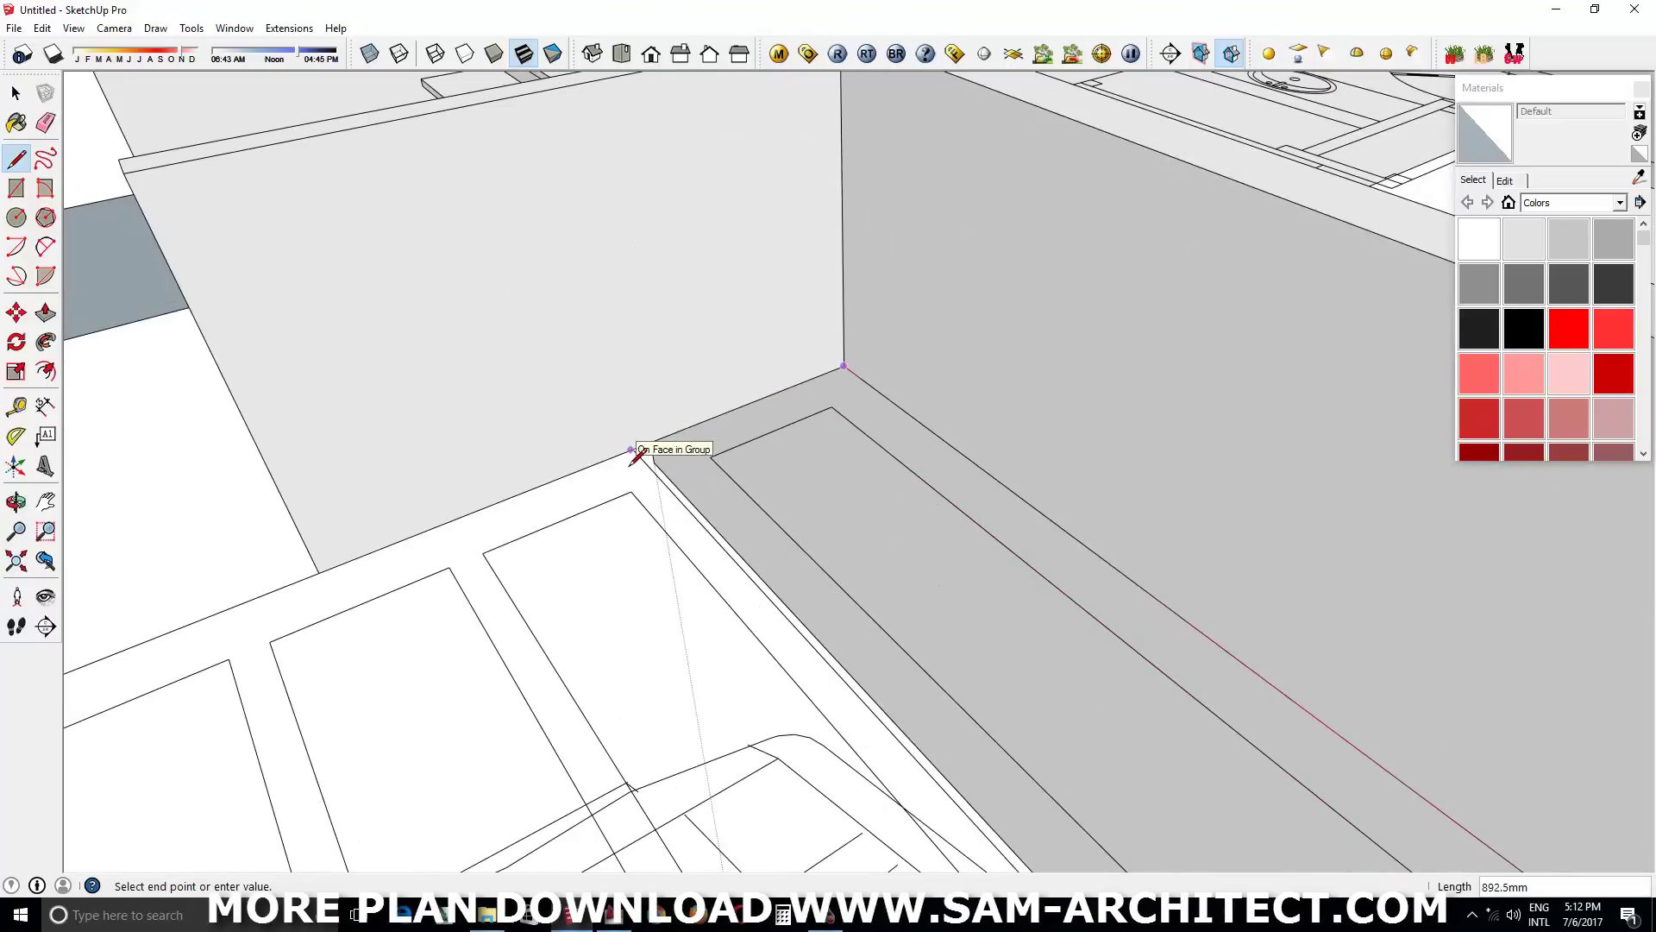
mouse_move(666, 528)
middle_down()
mouse_move(820, 629)
mouse_move(1176, 506)
middle_up()
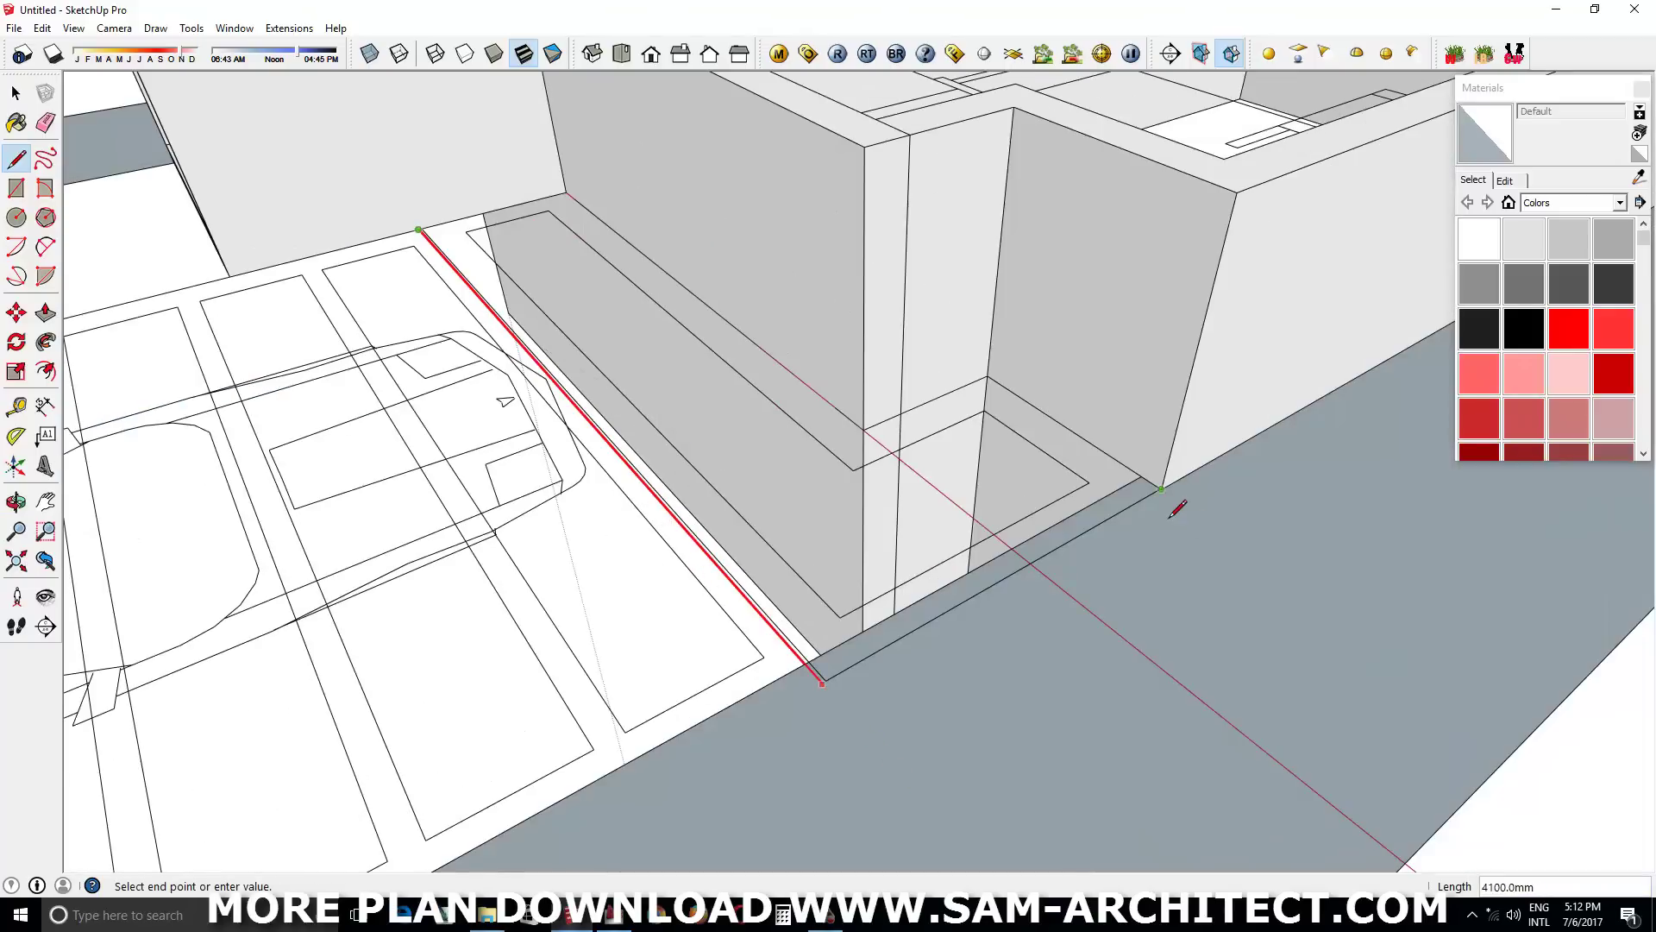
scroll(1166, 509, up, 2)
scroll(701, 420, down, 5)
Raise the planter ledge 400 mm and offset its top 200 mm inward
key(p)
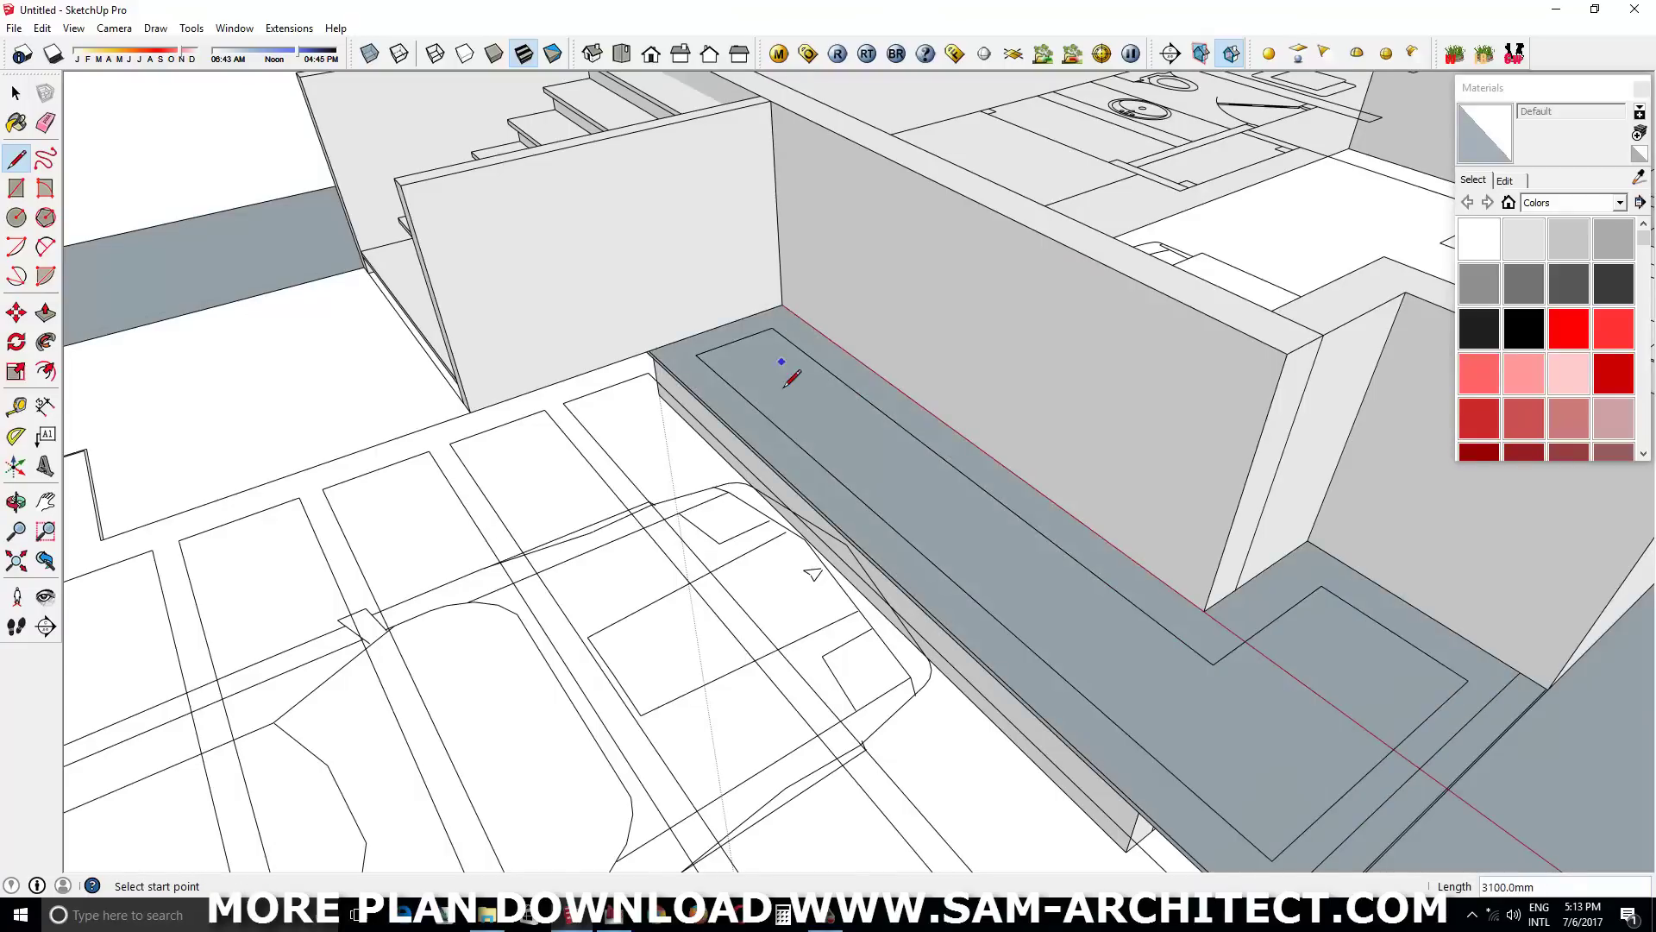
middle_drag(776, 362, 861, 450)
click(863, 456)
text(4)
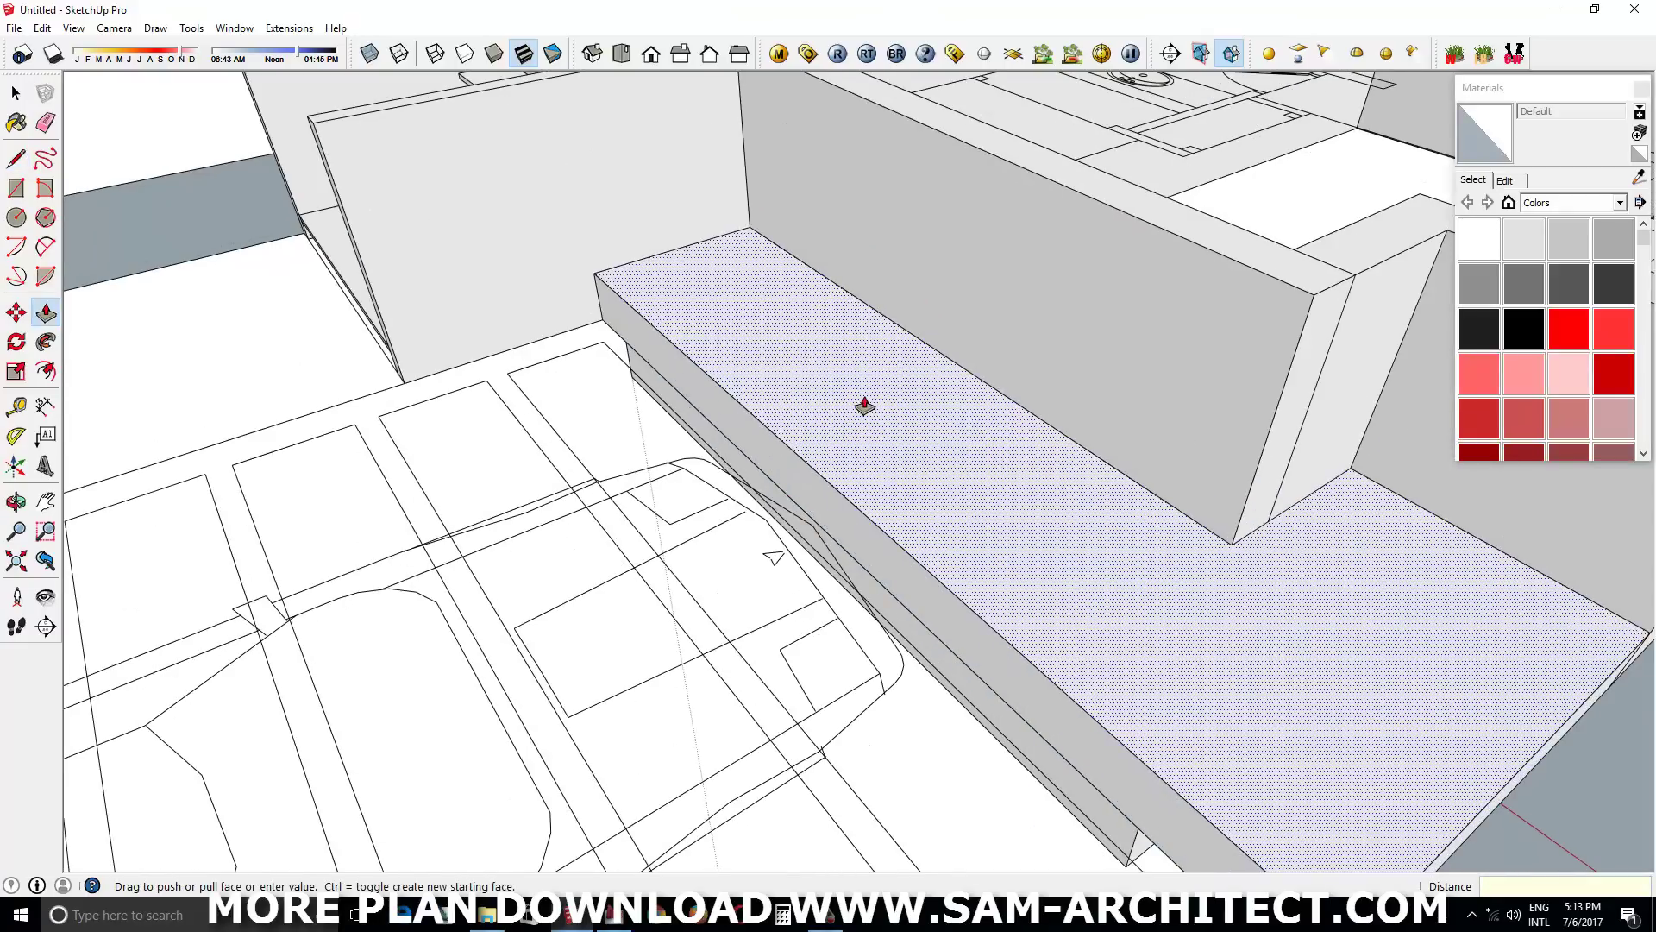
text(00)
key(Return)
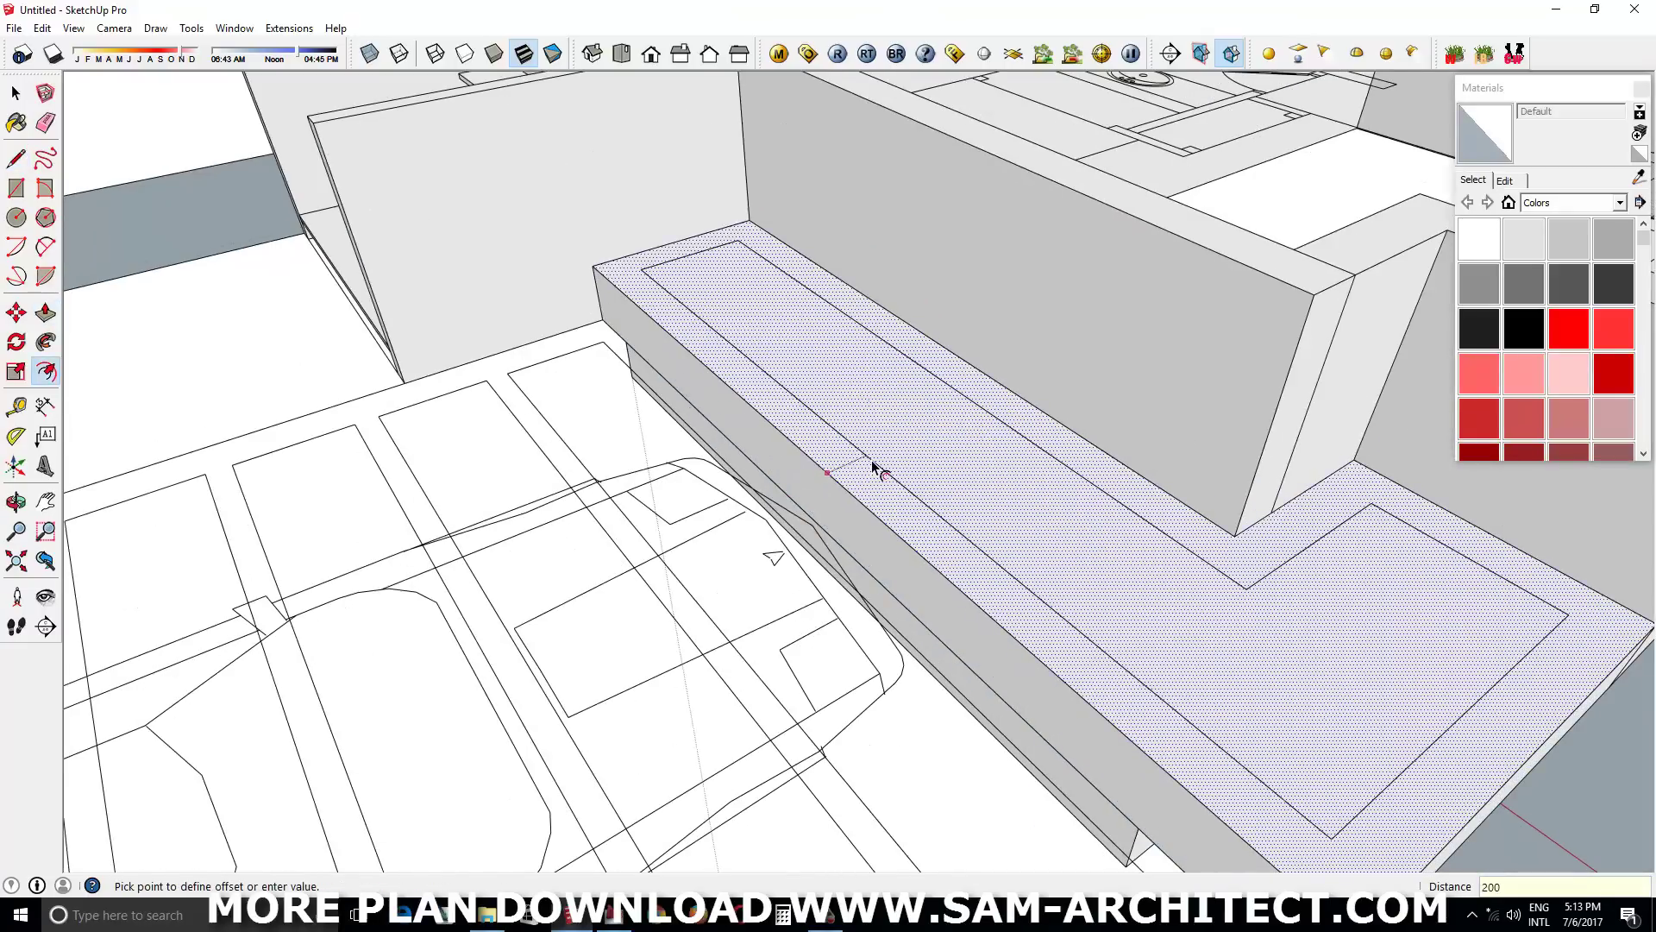
key(Return)
key(p)
Paint the planter's inner bed with Vegetation_Grass1
click(1620, 202)
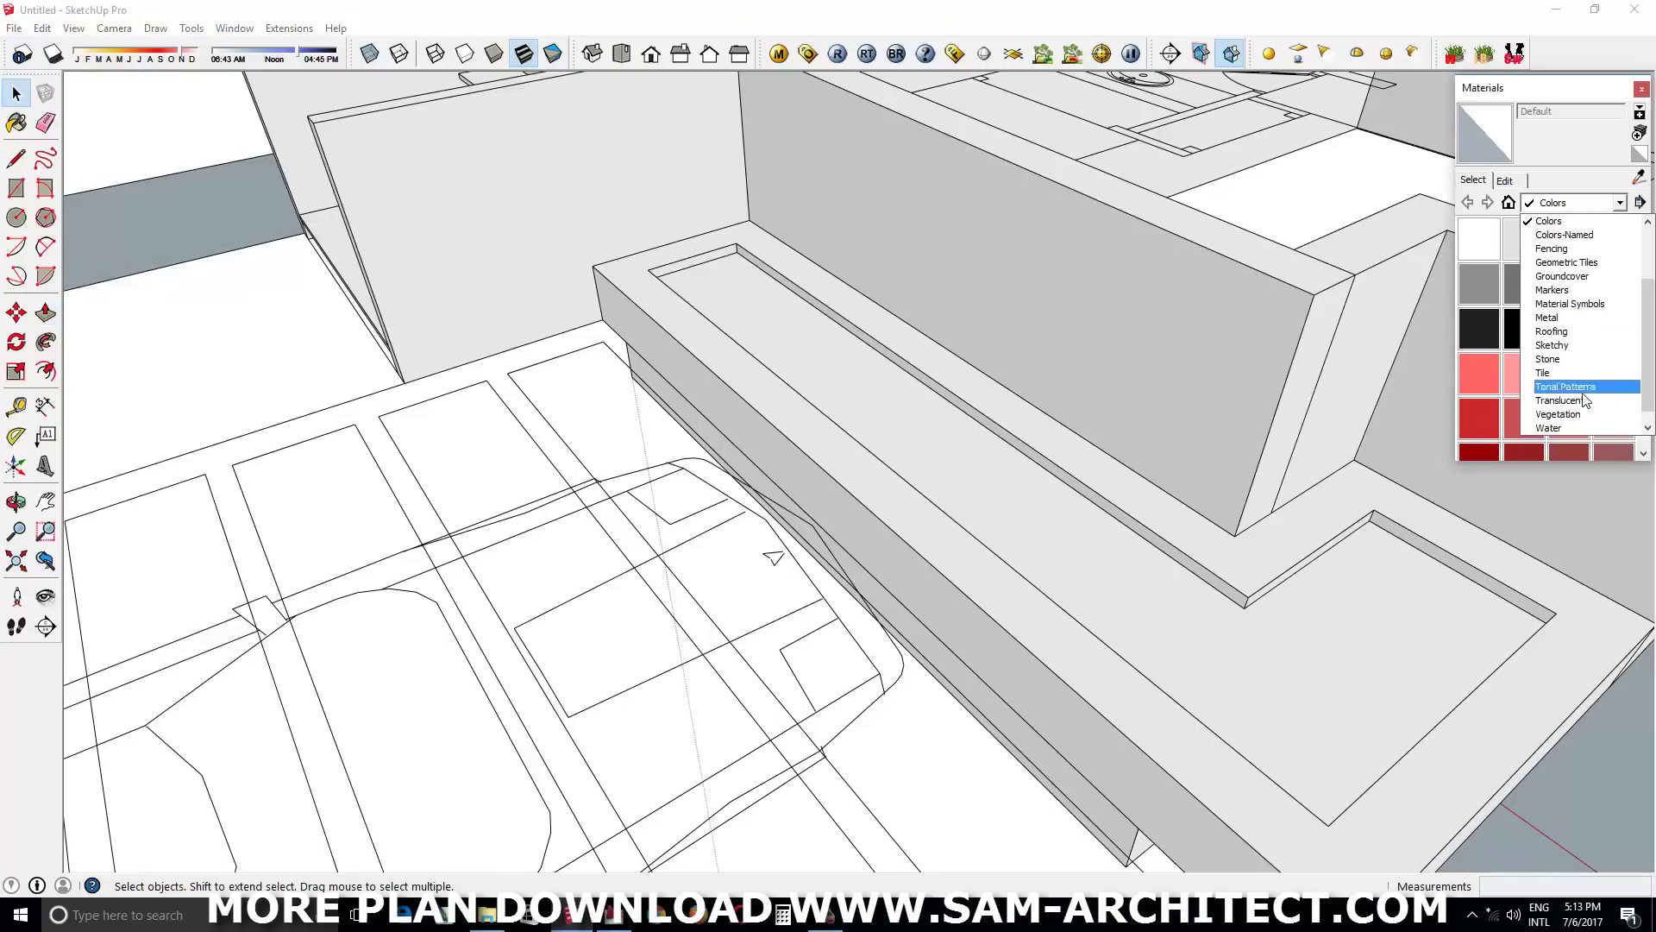
click(1561, 401)
click(1524, 284)
click(983, 542)
Group the whole L-shaped planter
key(space)
triple_click(887, 466)
right_click(887, 466)
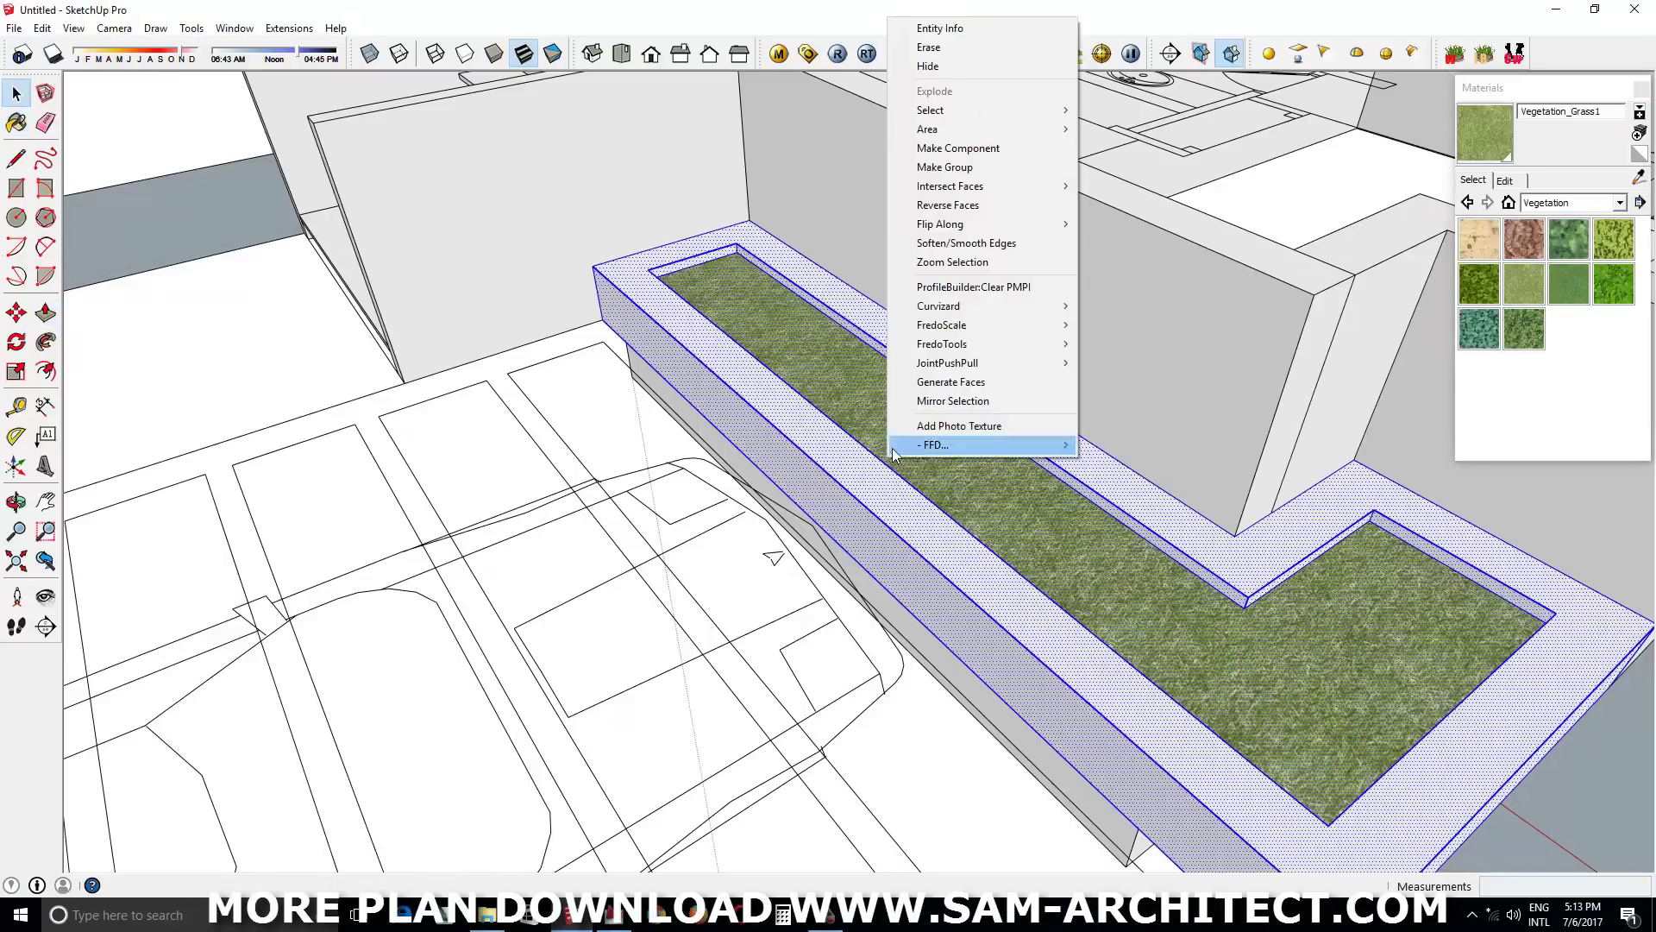
click(978, 183)
scroll(978, 177, down, 2)
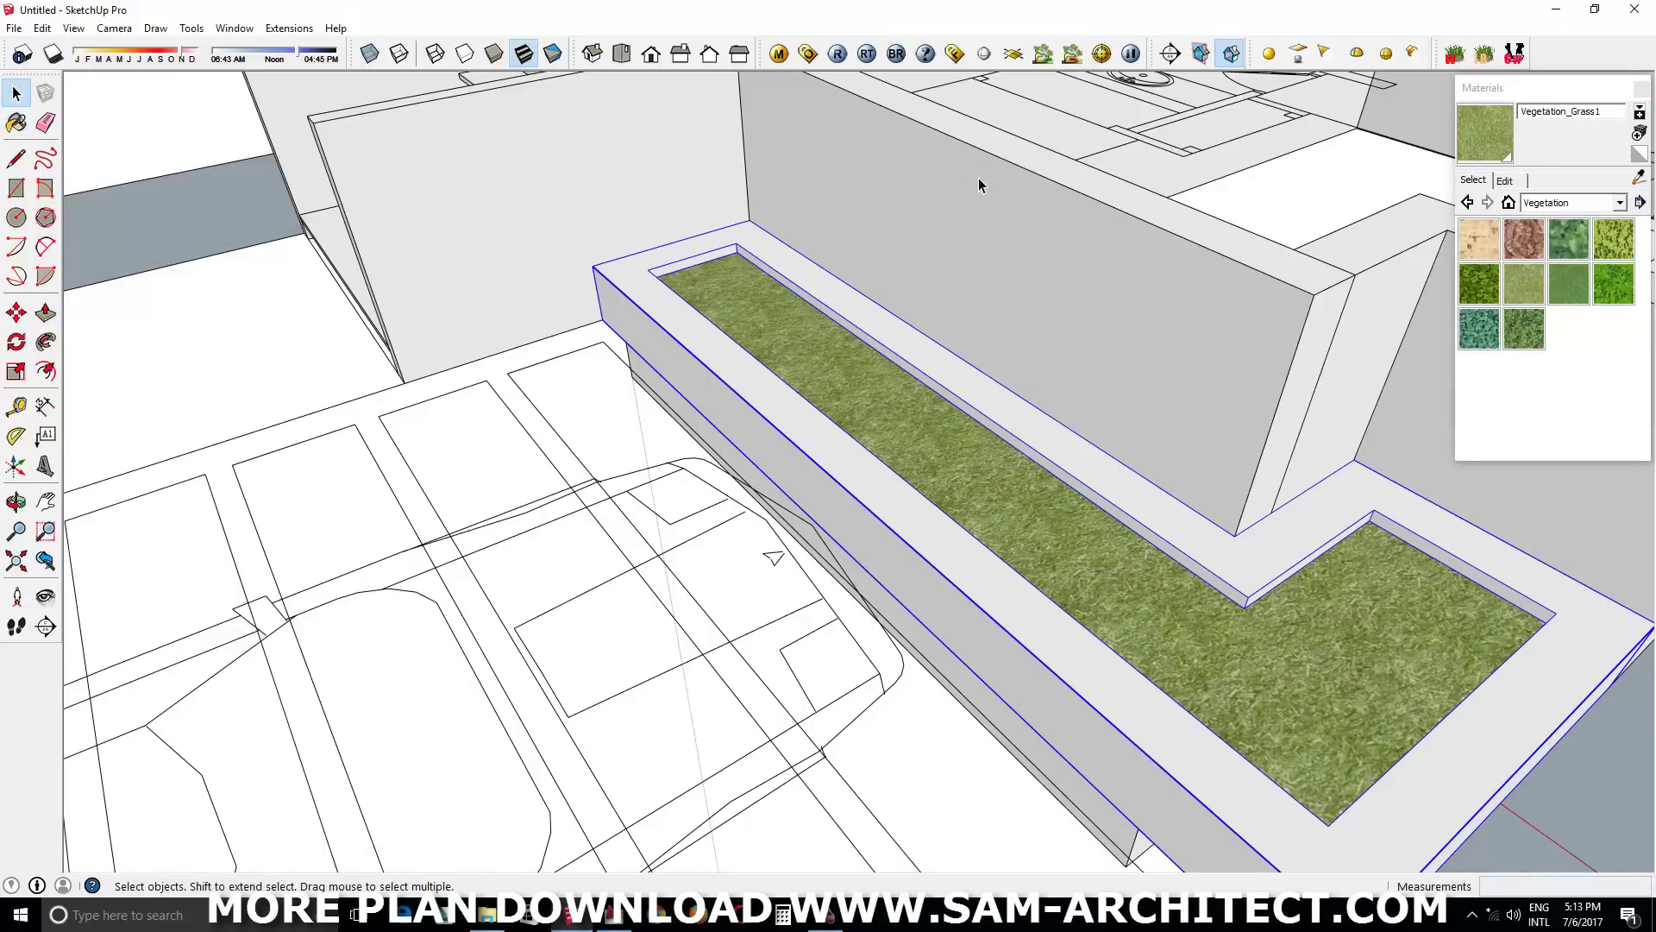
scroll(978, 178, down, 3)
mouse_move(978, 178)
middle_down()
mouse_move(1182, 510)
mouse_move(724, 457)
mouse_move(817, 462)
middle_up()
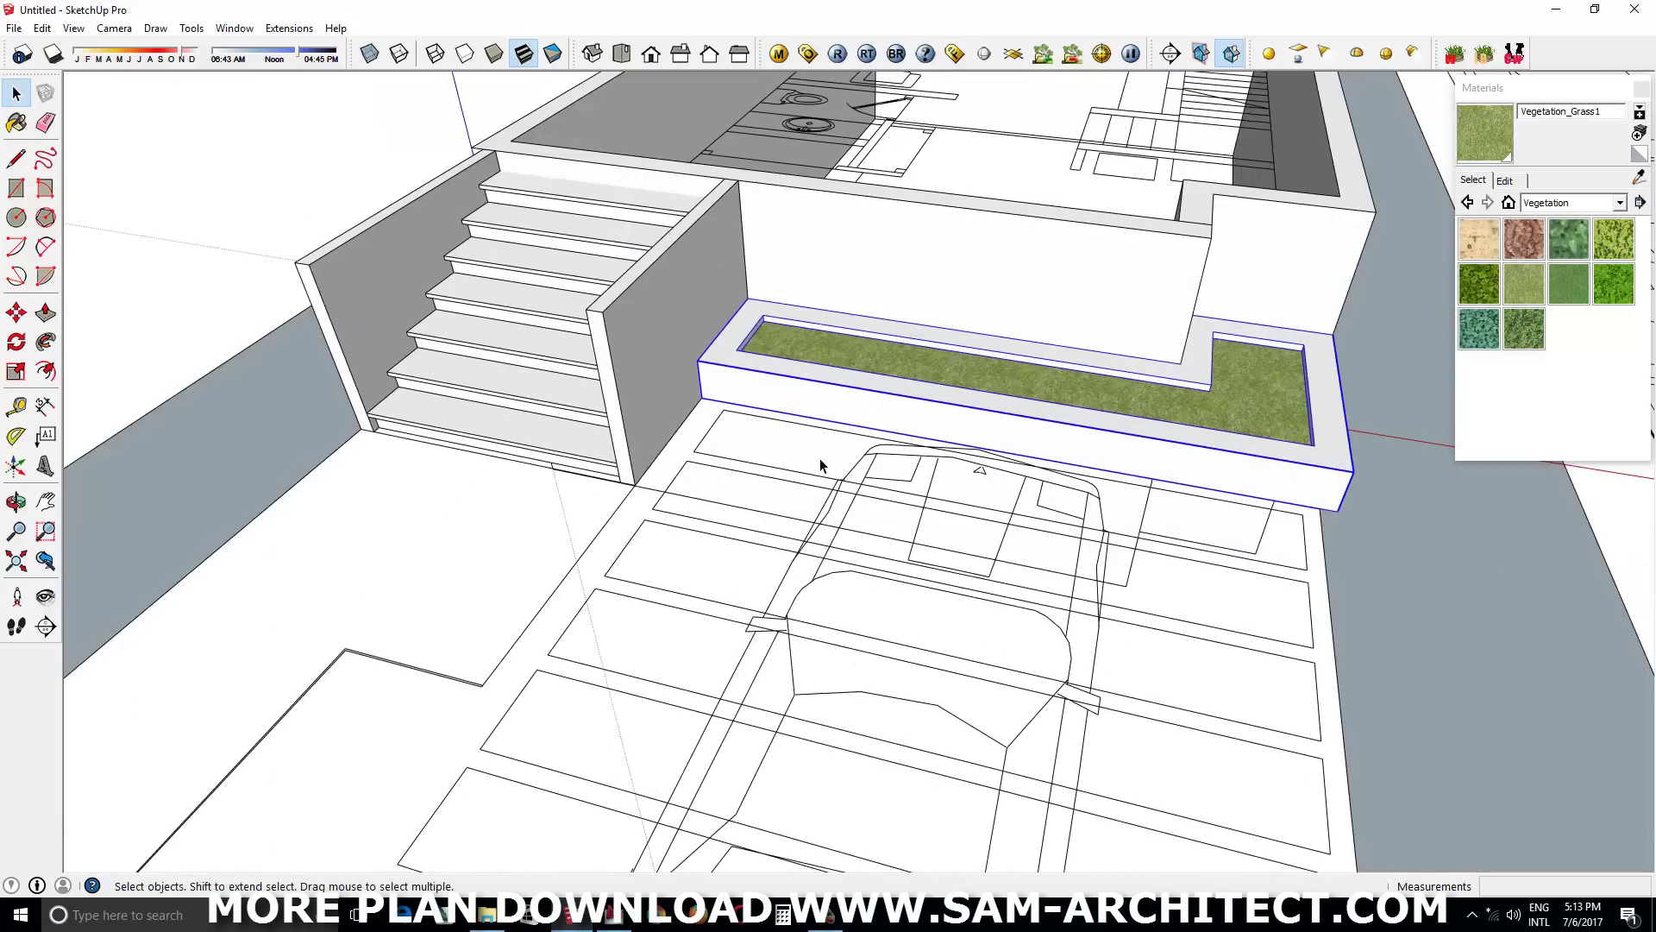
Raise the strip beside the planter into a thin slab
key(p)
scroll(1334, 562, up, 2)
middle_drag(1334, 561, 1121, 573)
scroll(1121, 573, up, 3)
click(1184, 671)
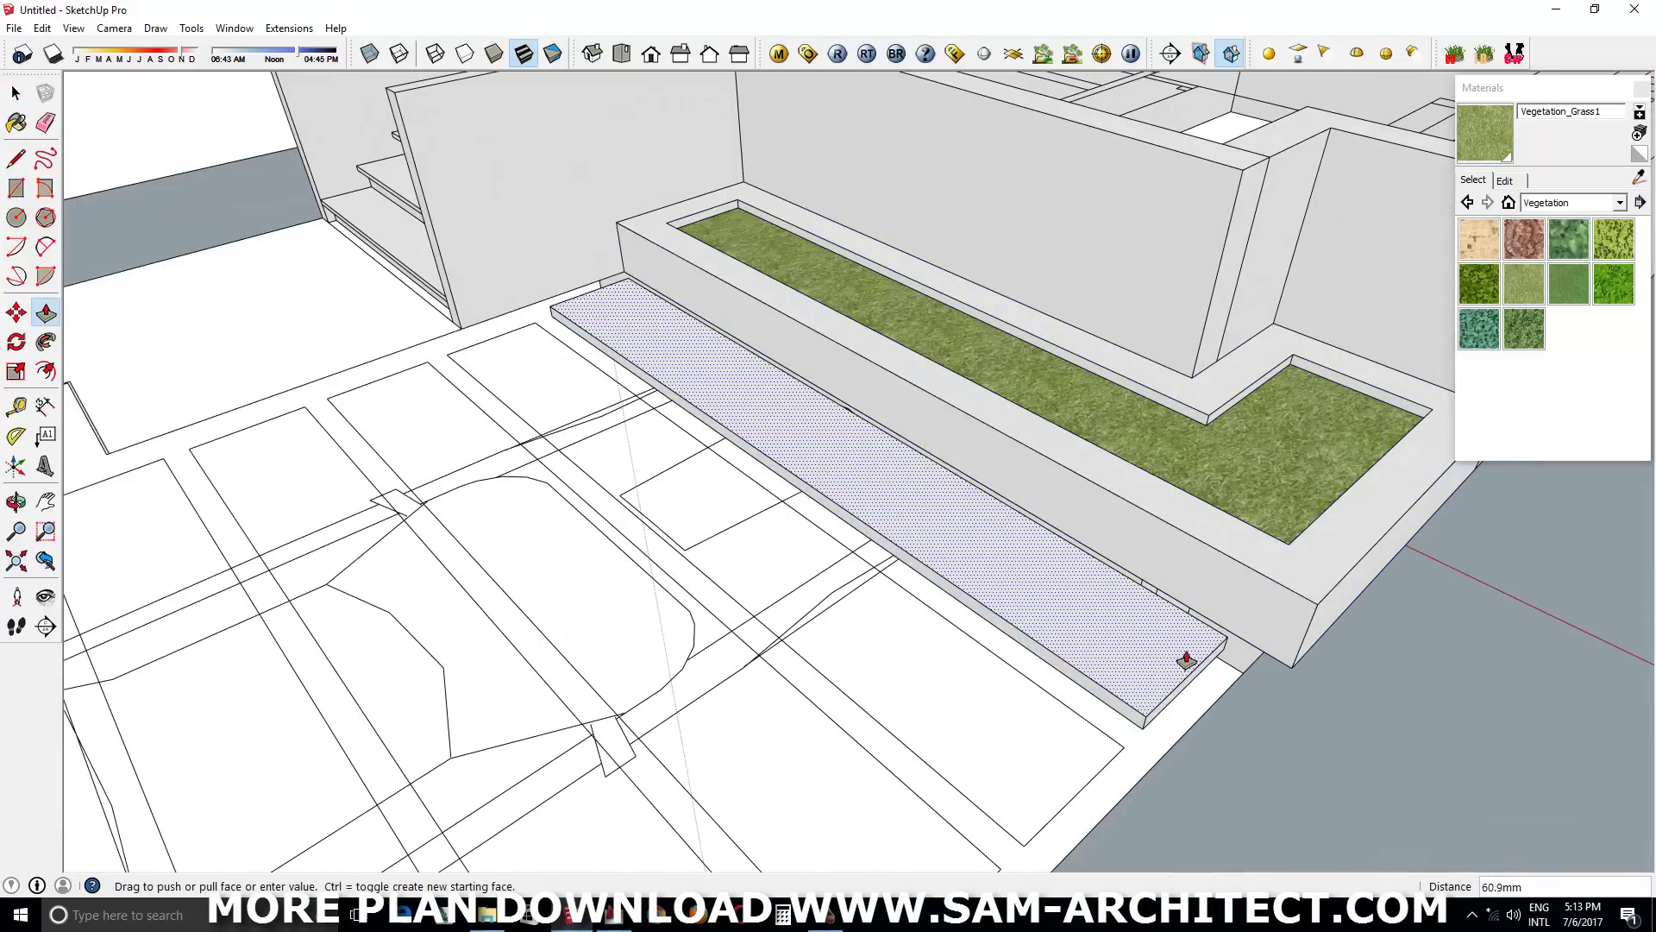
key(Return)
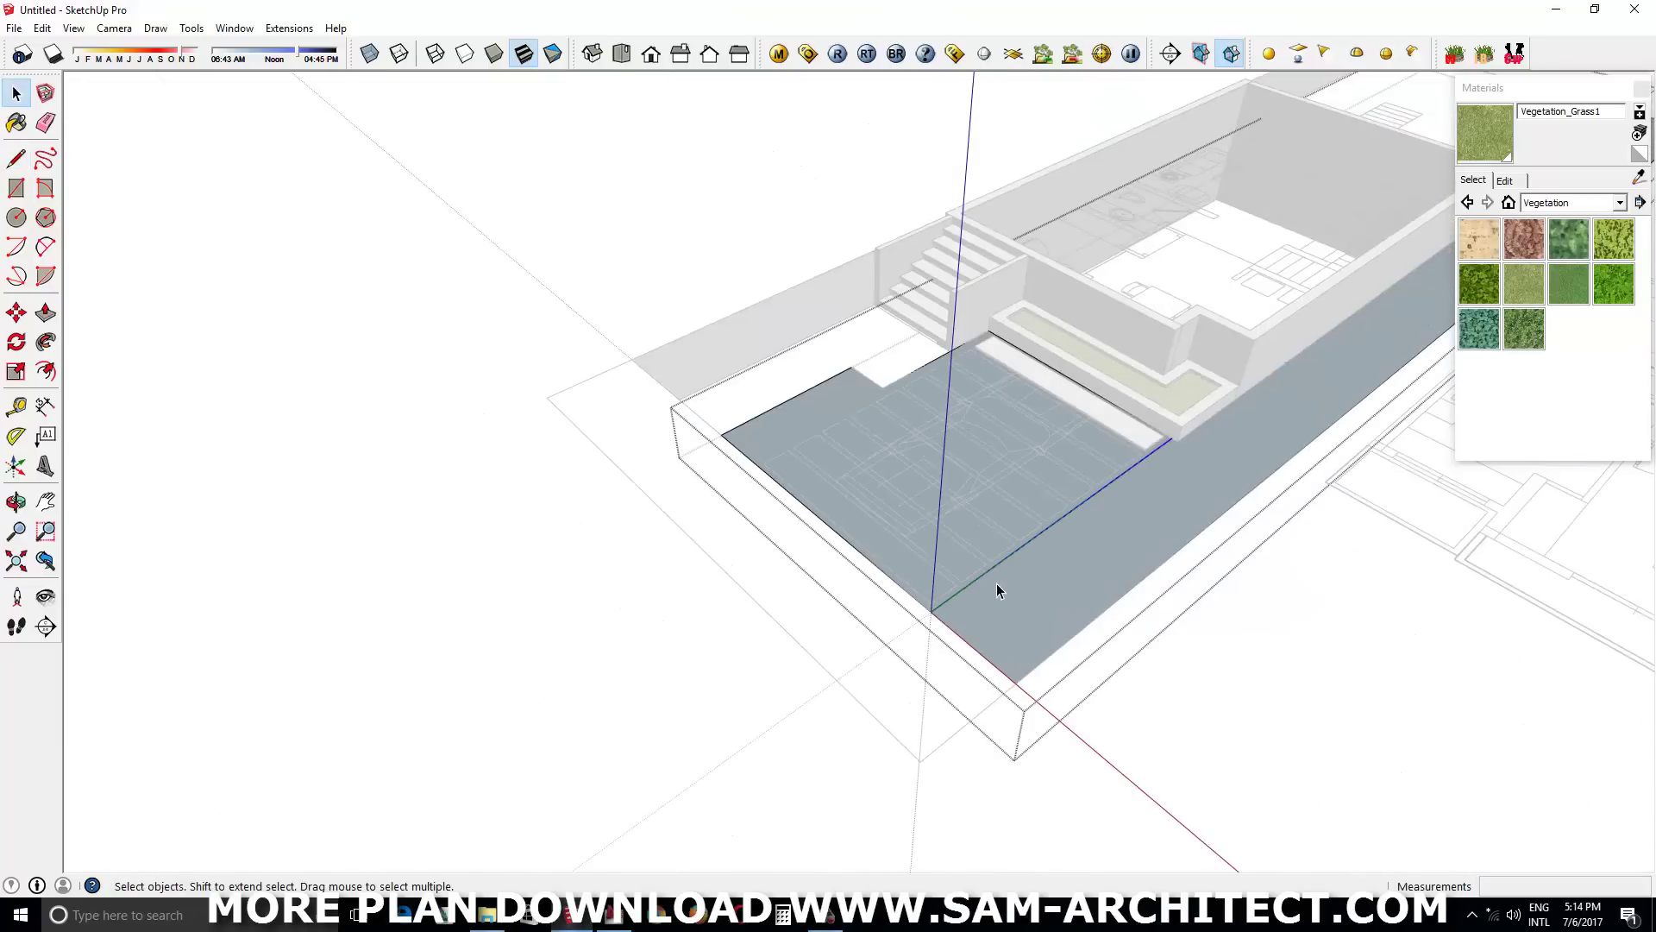
Copy the raised slab to sit beside the first one
right_click(1131, 535)
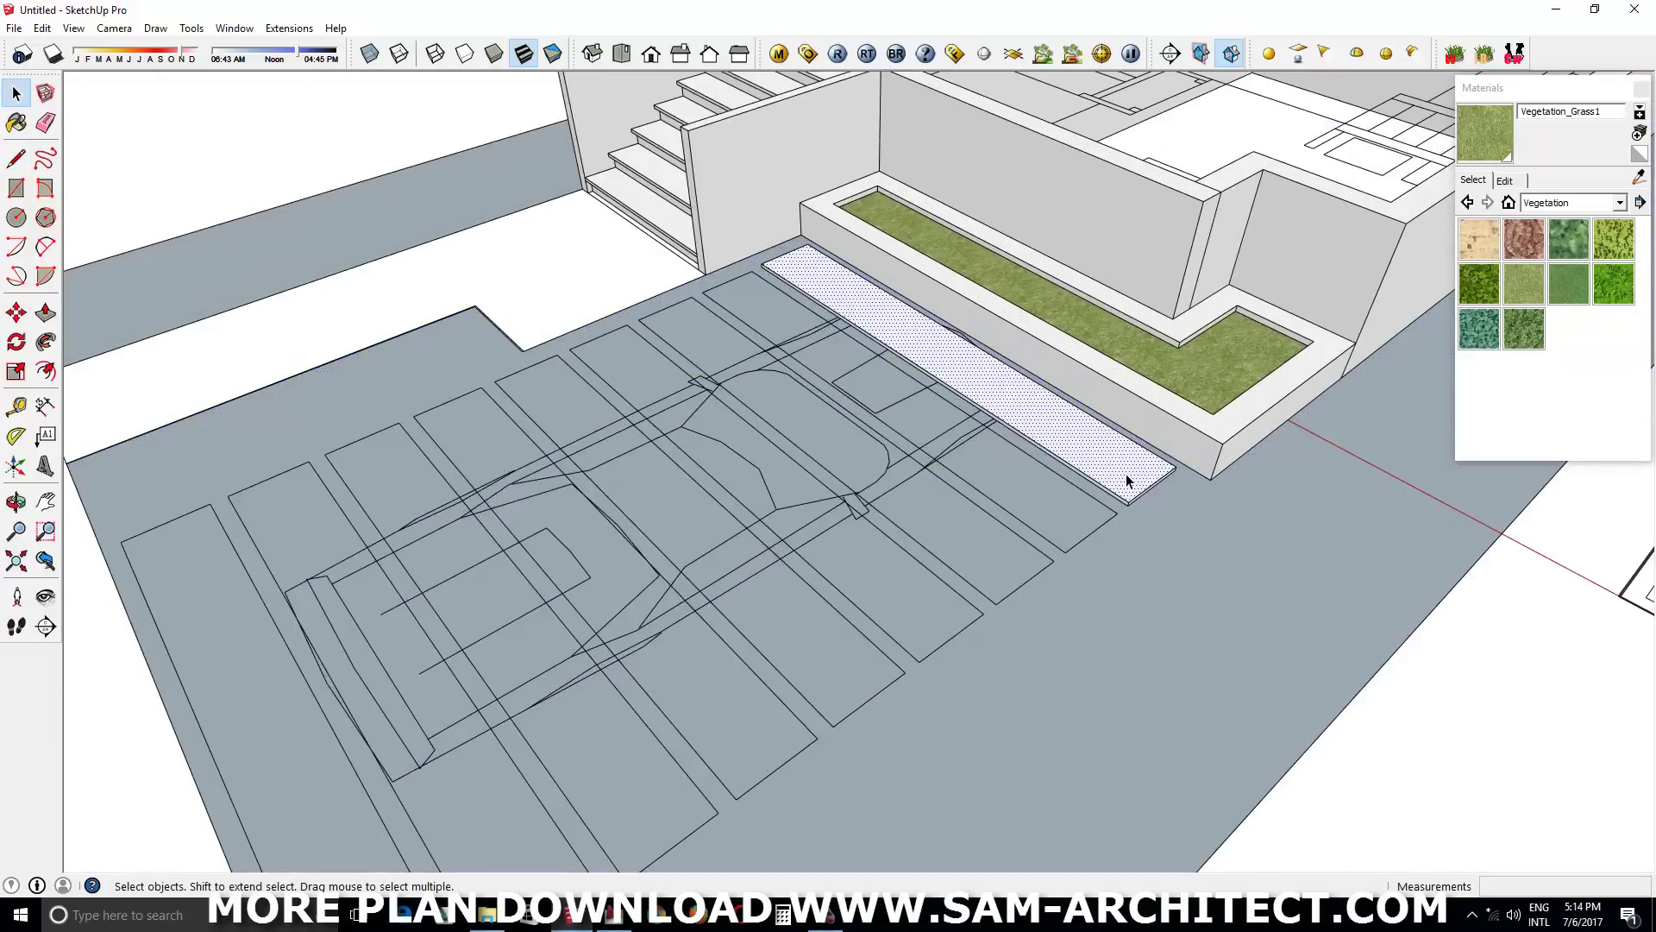
triple_click(1126, 480)
mouse_move(1127, 473)
middle_down()
mouse_move(1175, 450)
mouse_move(1083, 555)
middle_up()
key(m)
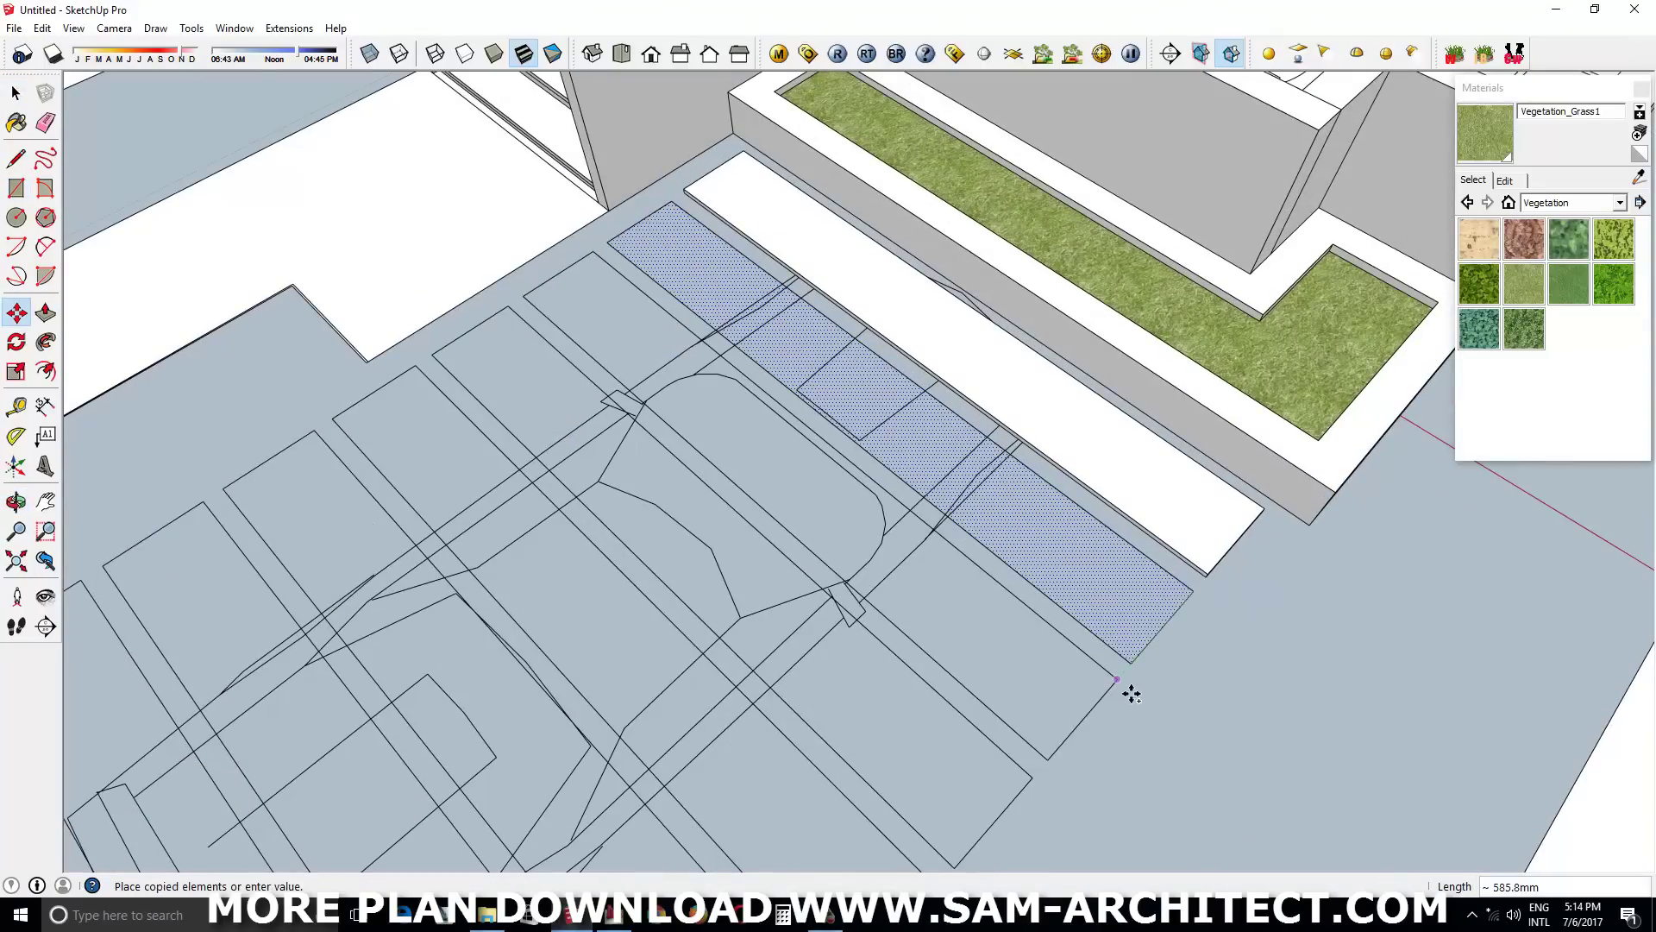
middle_drag(1131, 692, 1149, 429)
middle_drag(832, 757, 1230, 491)
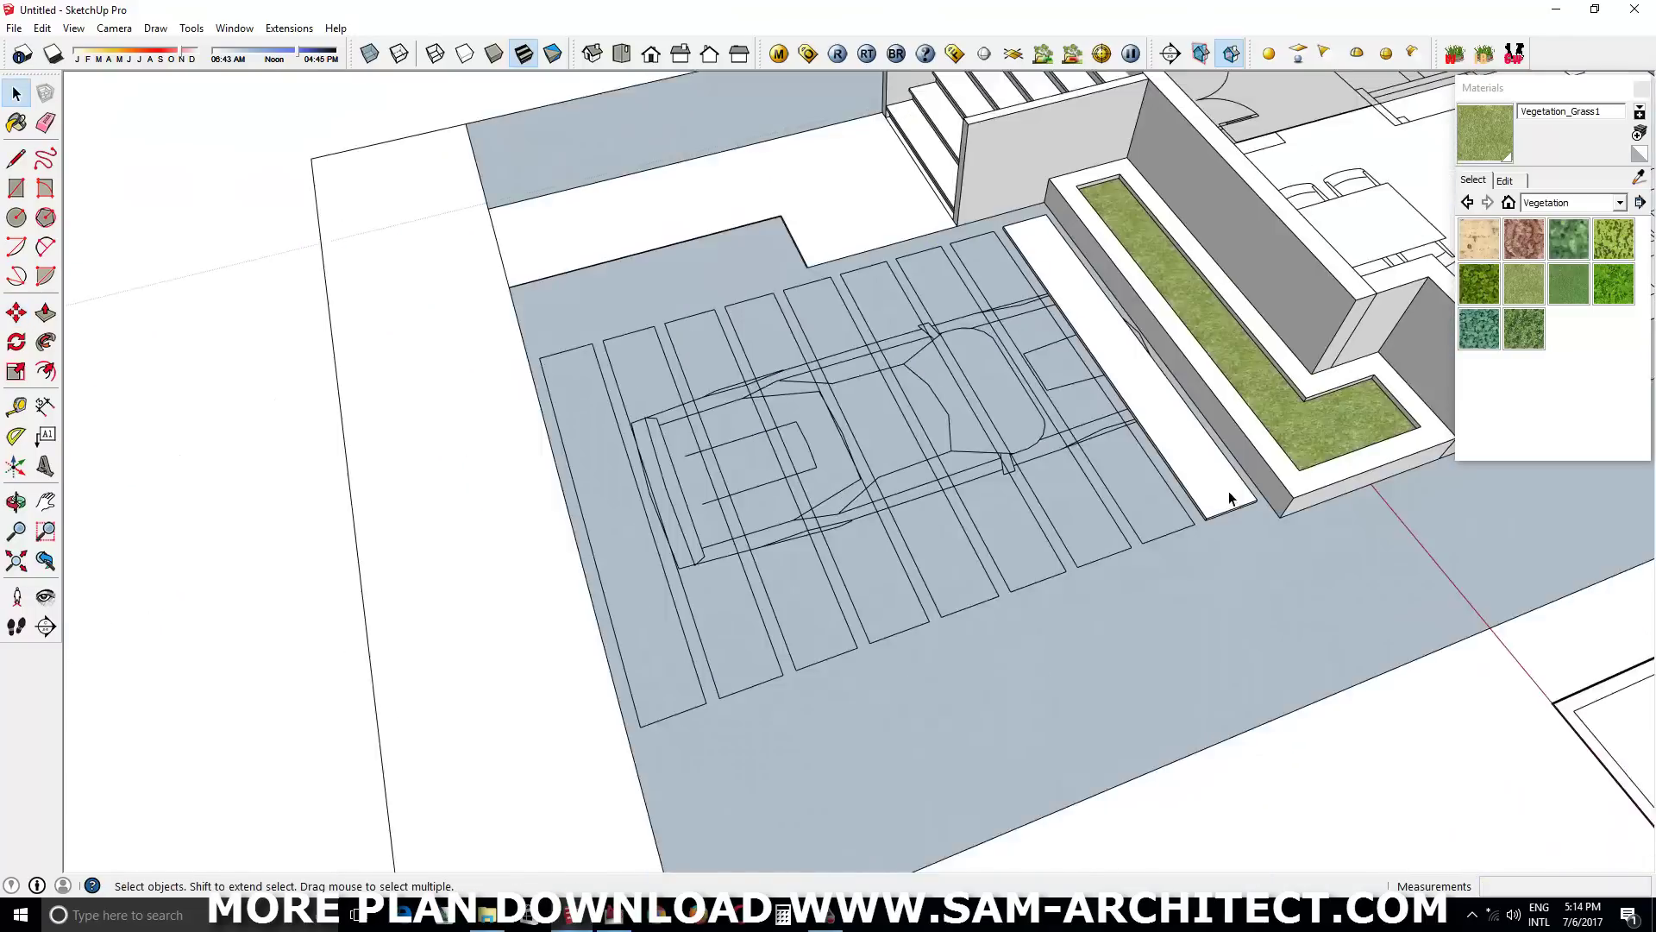
Raise all seven parking strips to the same slab height
key(p)
click(1095, 562)
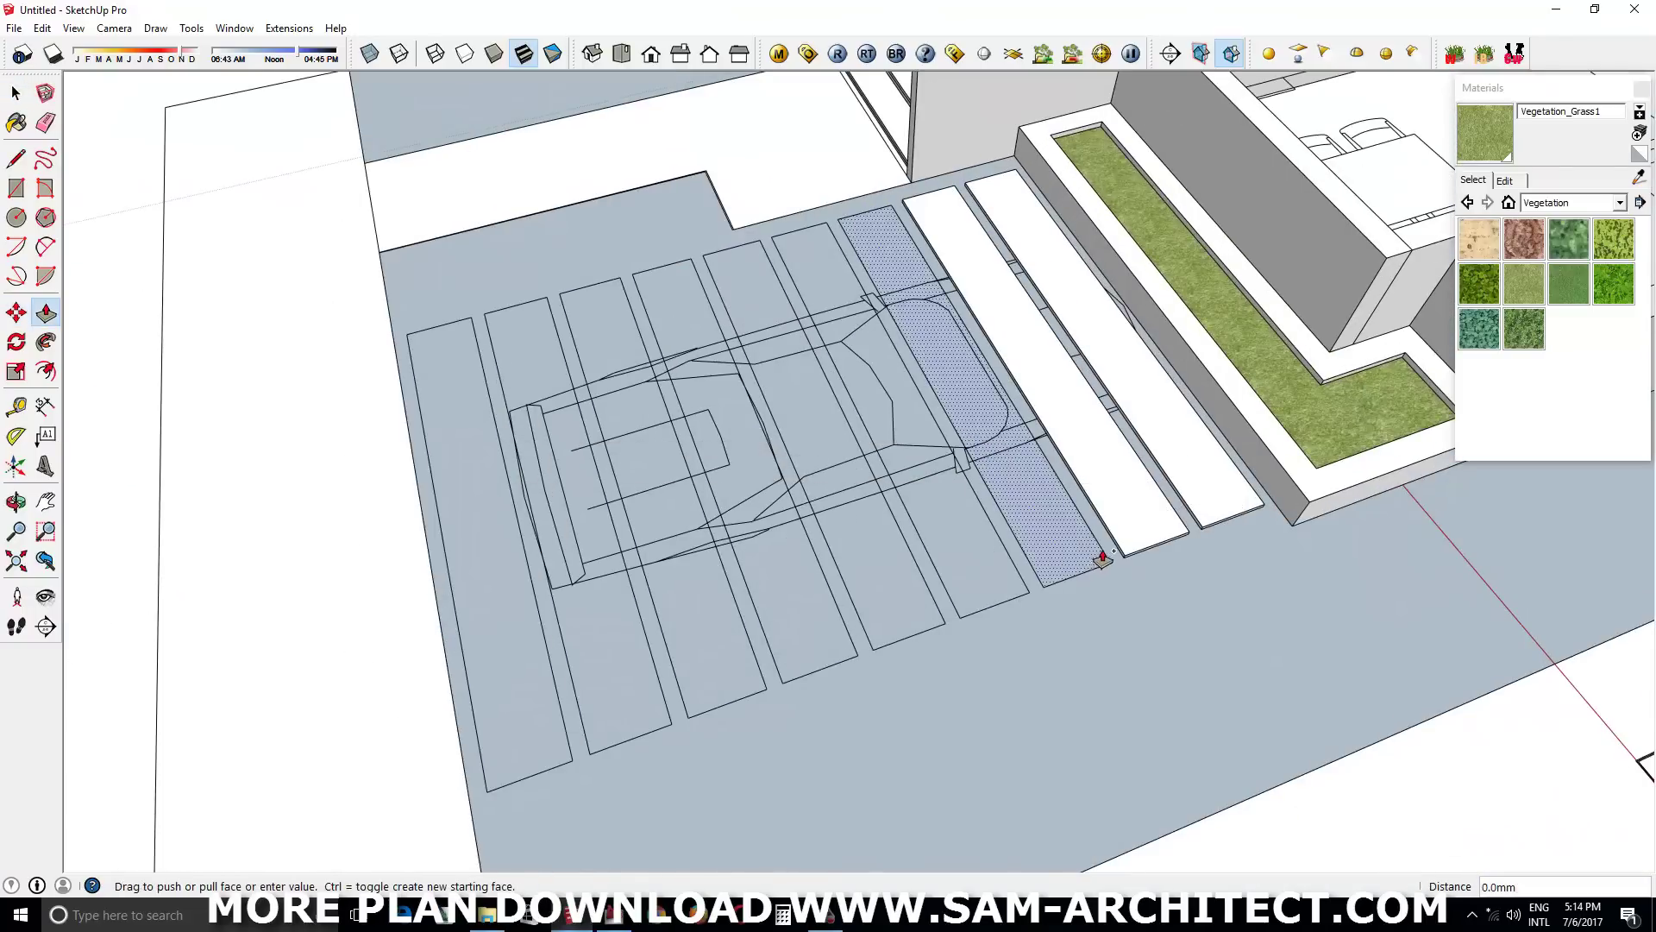
double_click(992, 586)
double_click(897, 621)
double_click(819, 658)
double_click(724, 681)
double_click(642, 697)
double_click(531, 715)
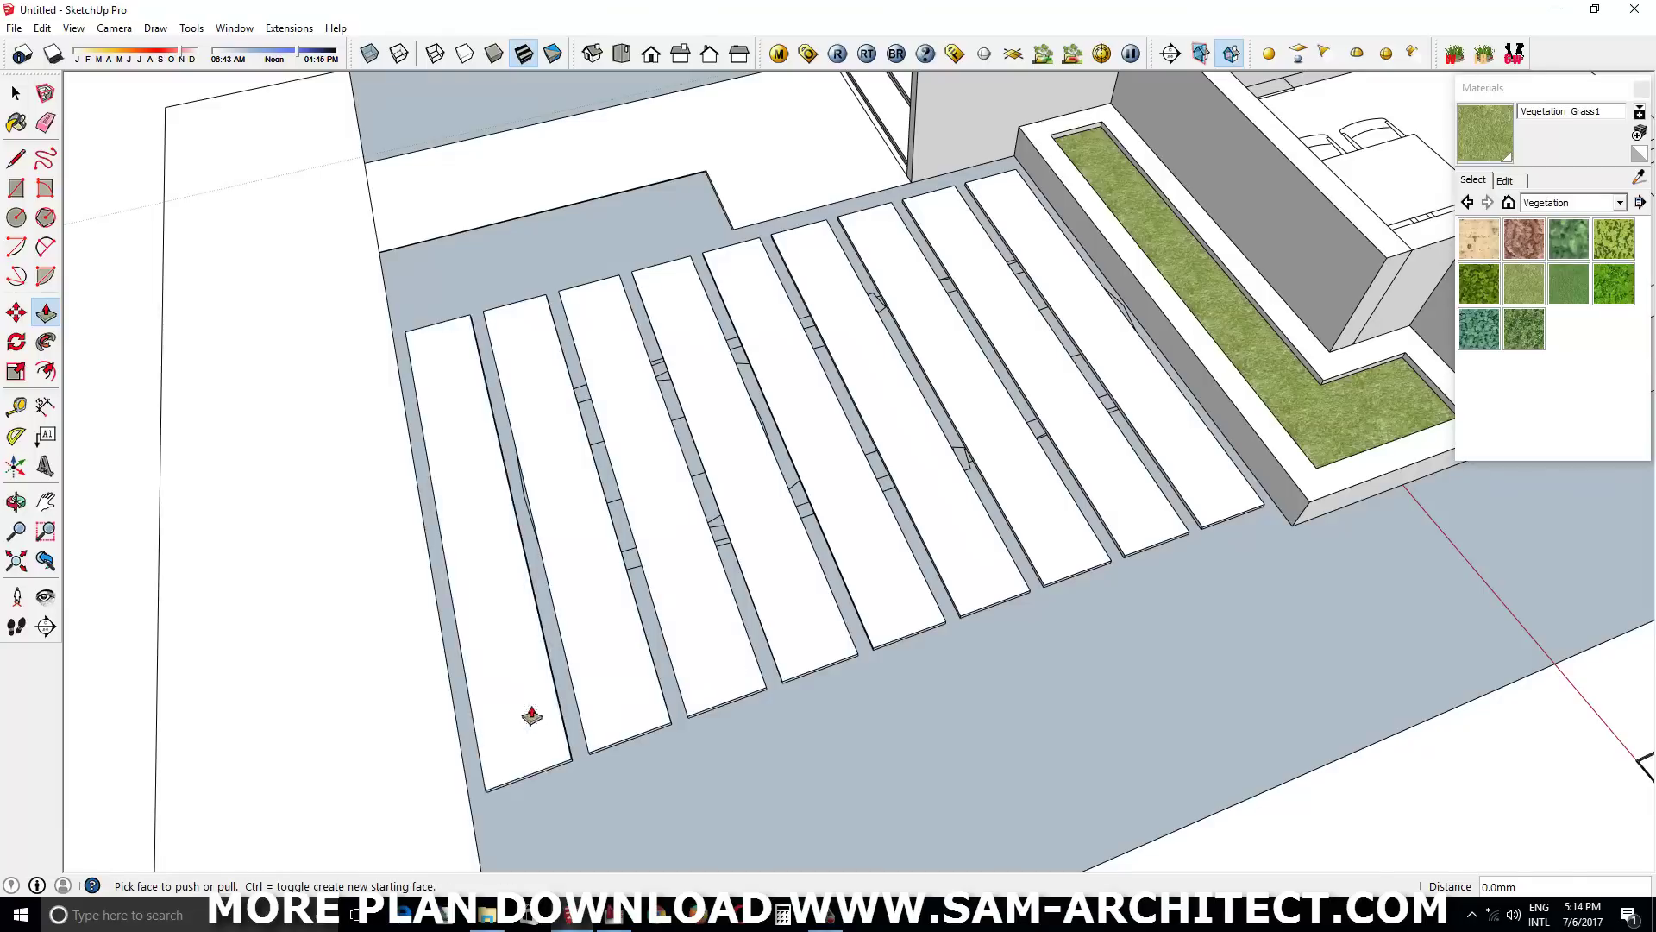
scroll(1070, 534, down, 3)
key(space)
Paint the ground face around the slabs with Vegetation_Grass1
click(1104, 638)
middle_drag(1104, 638, 1100, 565)
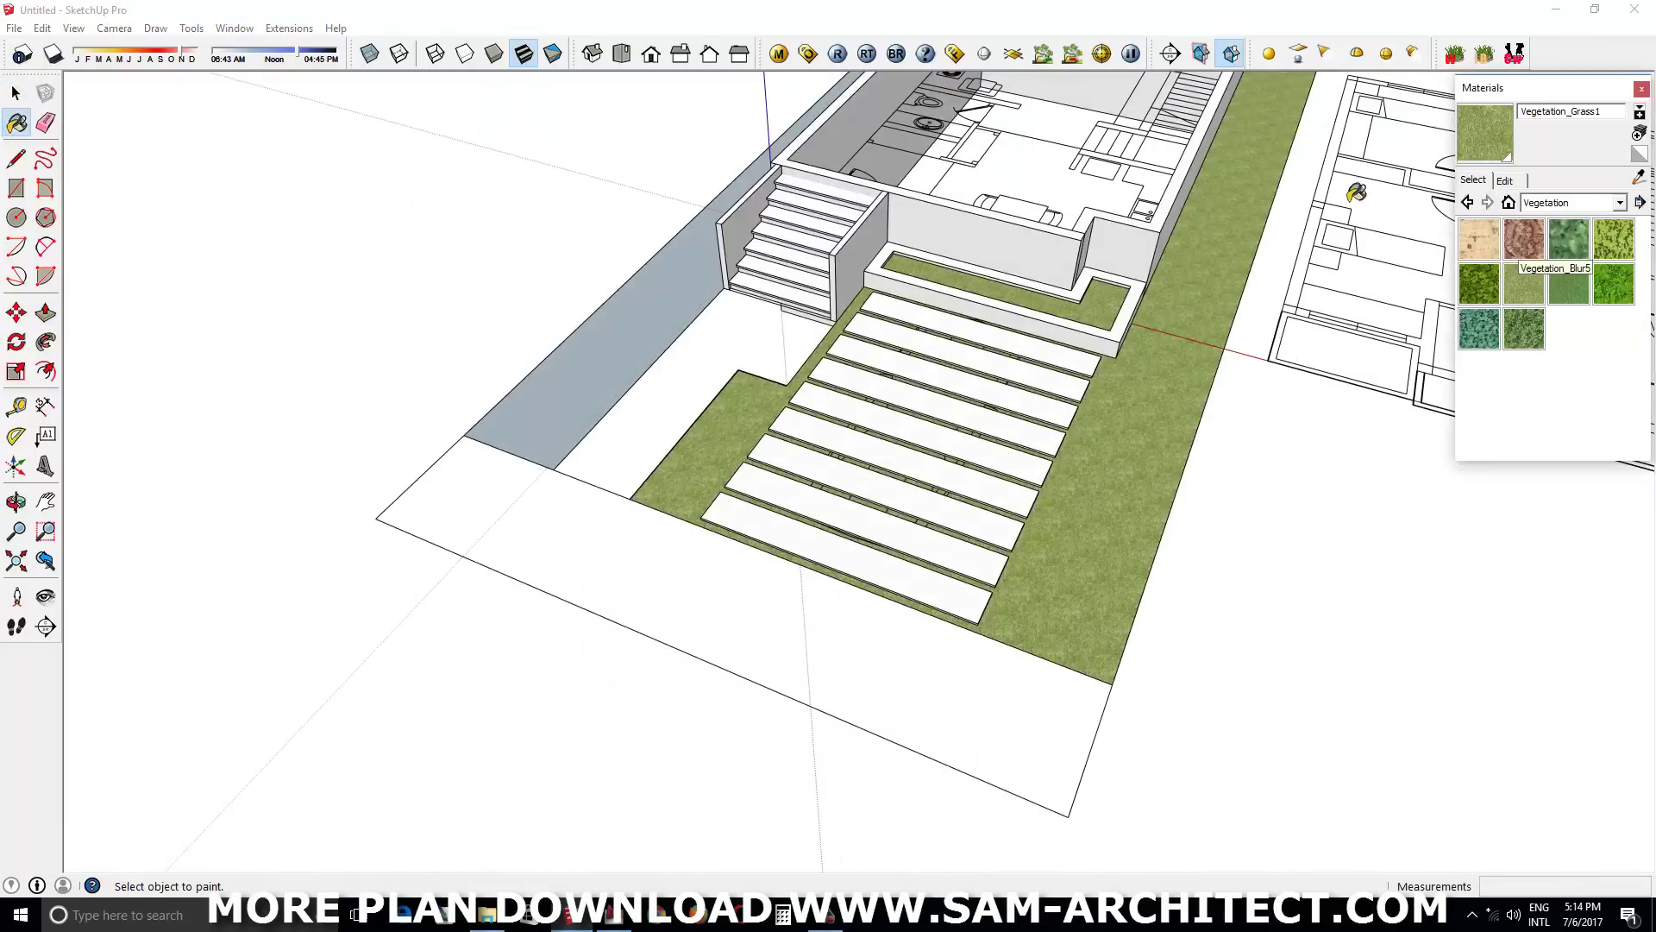
key(space)
triple_click(1100, 566)
right_click(1099, 560)
click(1312, 690)
Finish the walkway strip in front of the stairs in dark grey paving
scroll(1312, 690, down, 3)
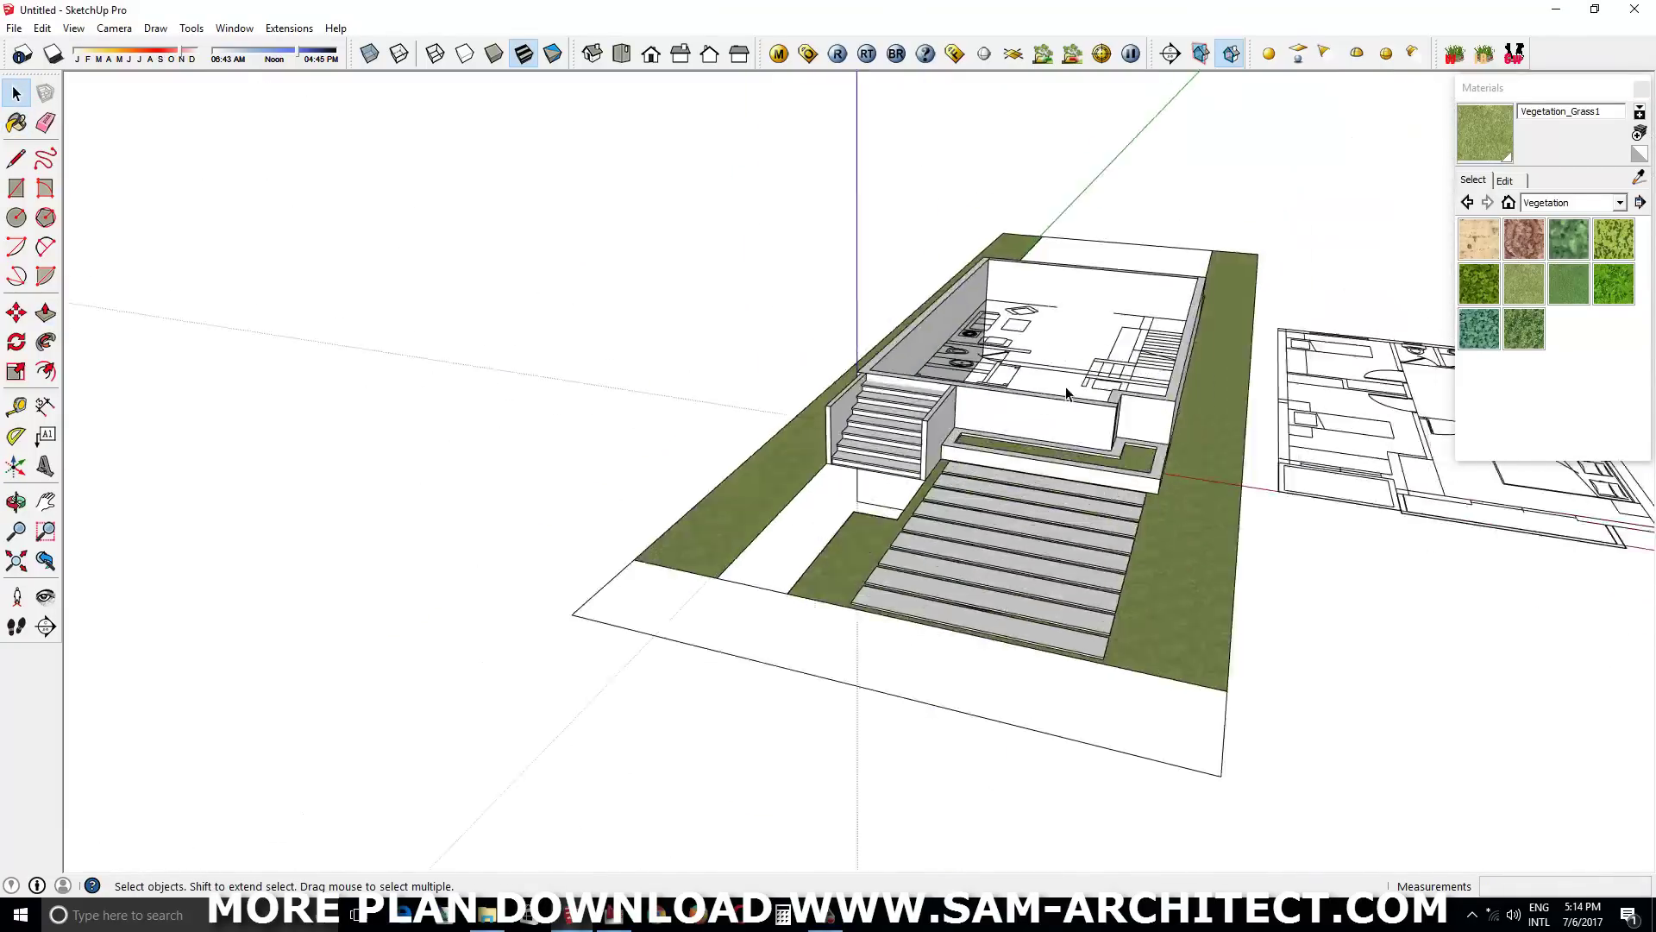
scroll(1234, 572, up, 5)
scroll(1123, 615, up, 1)
scroll(1200, 526, up, 2)
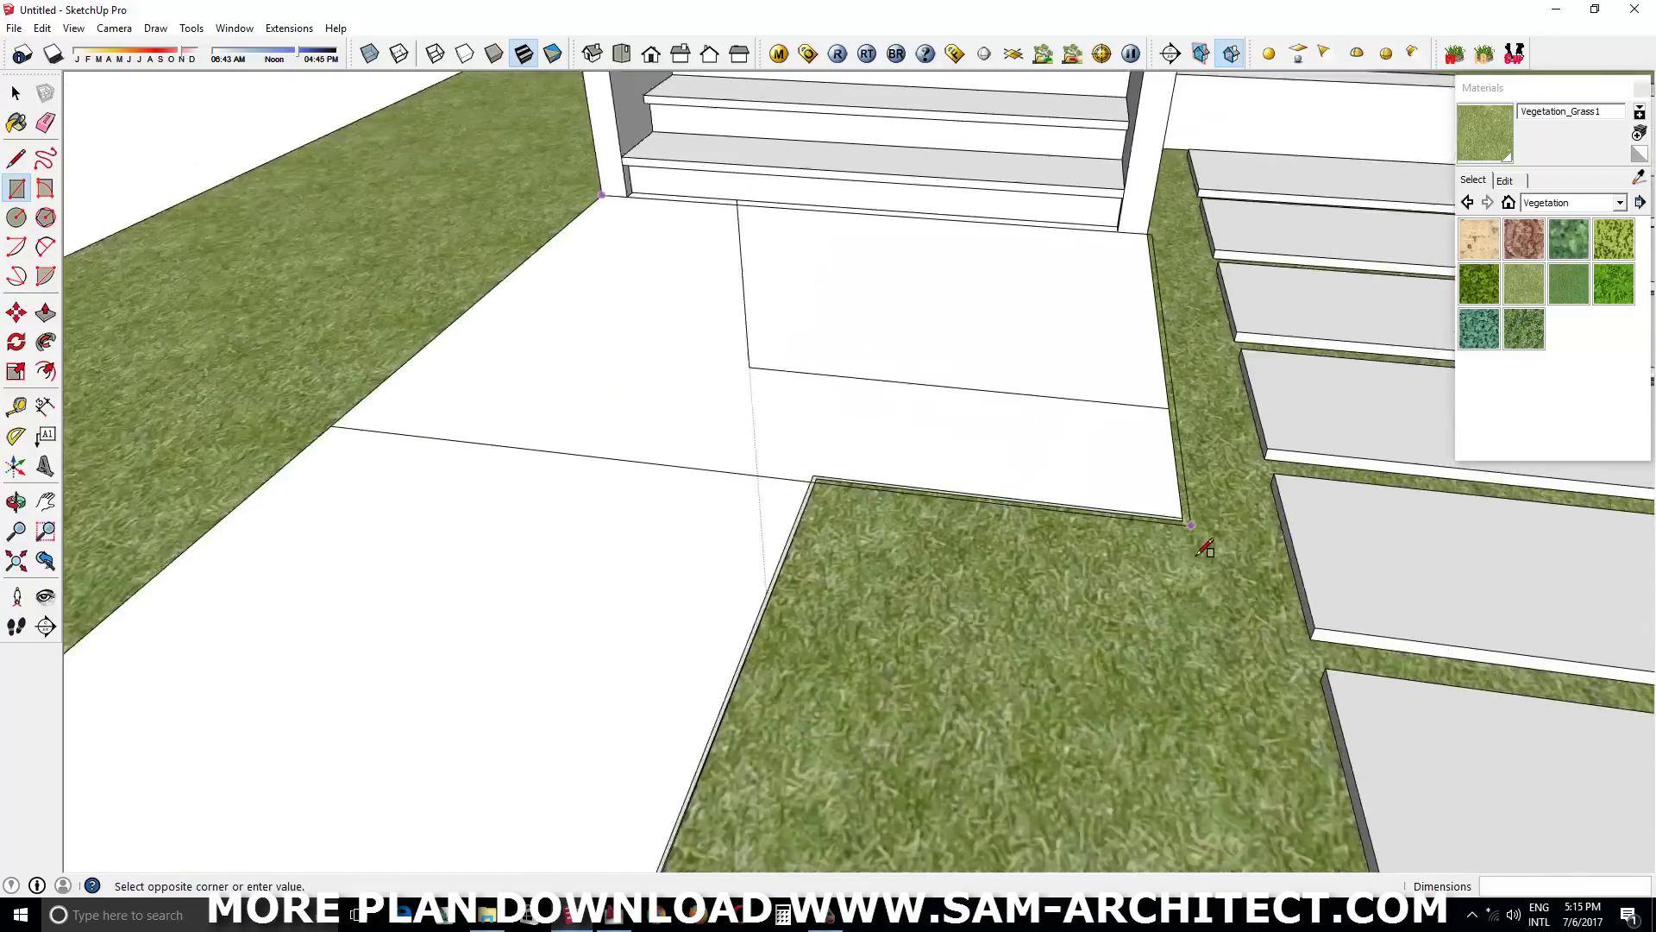
scroll(1177, 604, up, 2)
scroll(681, 437, down, 3)
scroll(1030, 692, up, 4)
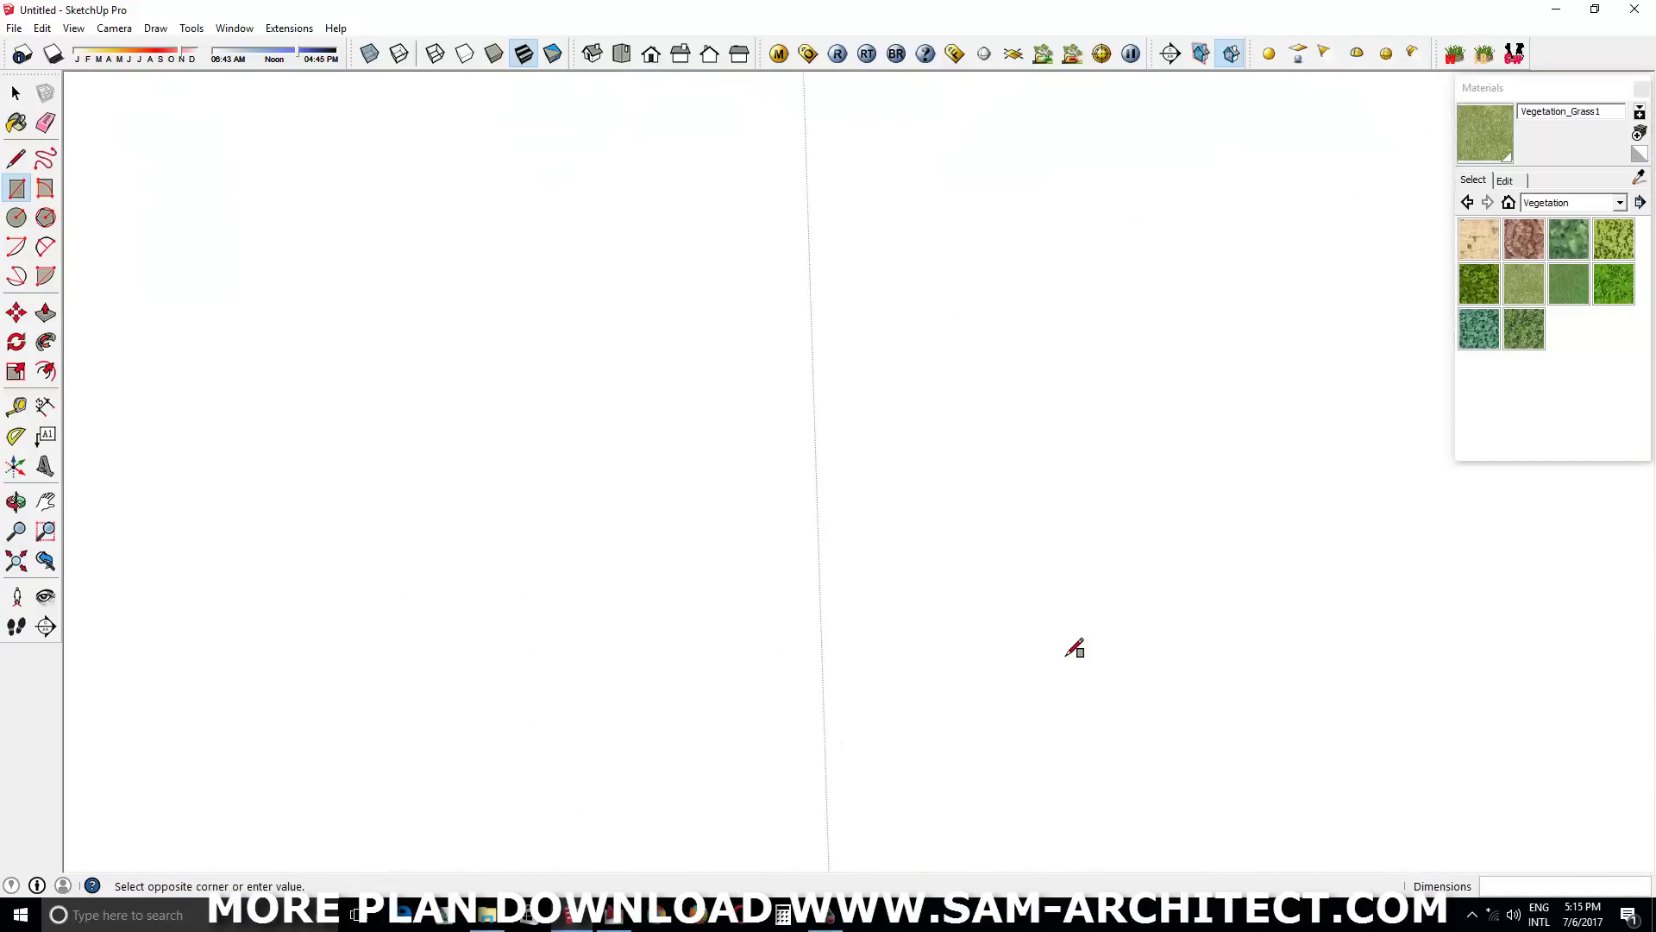
scroll(1077, 647, down, 4)
key(space)
scroll(994, 359, down, 1)
right_click(997, 432)
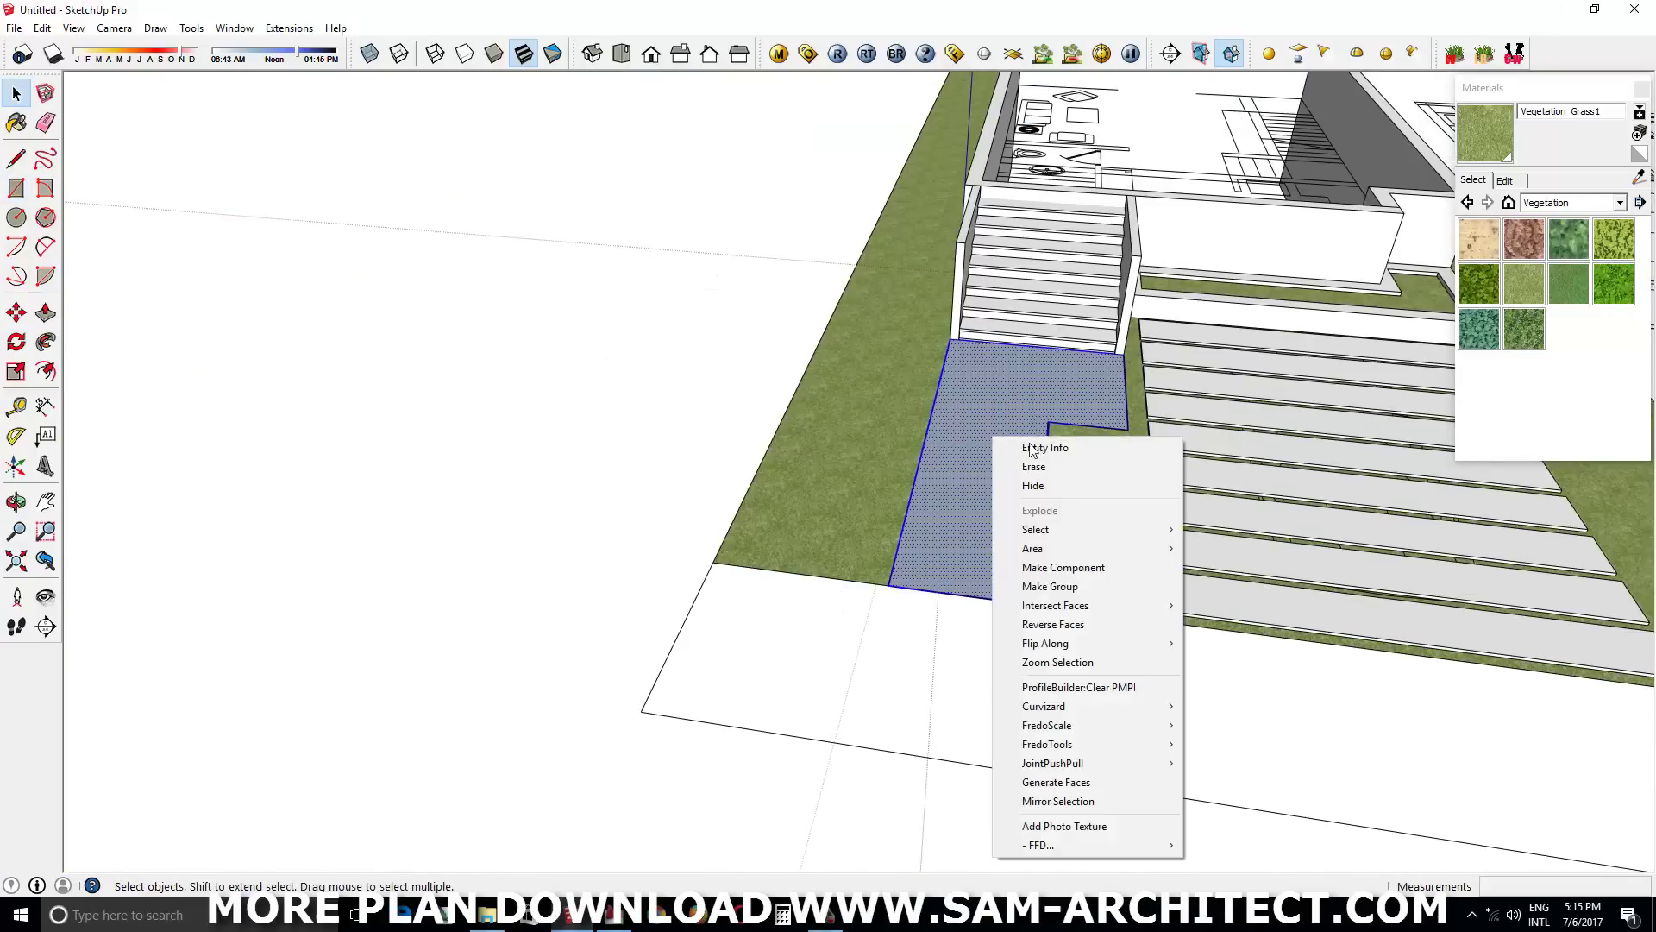
scroll(772, 481, down, 3)
mouse_move(773, 481)
middle_down()
mouse_move(1048, 578)
mouse_move(1385, 489)
middle_up()
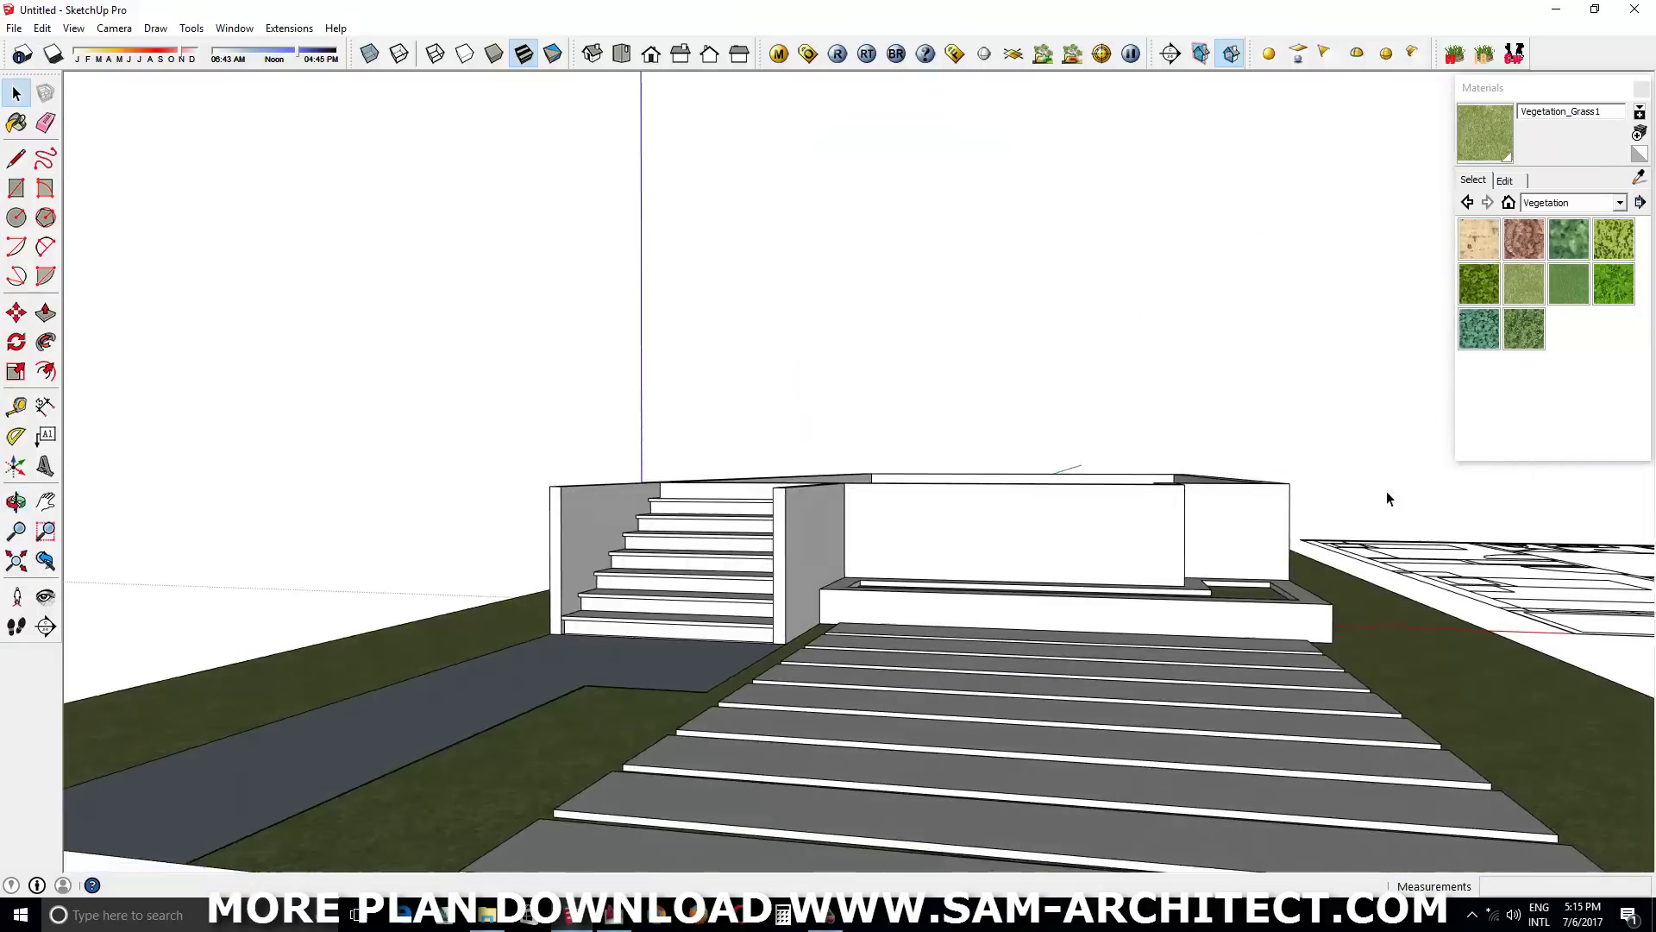
Copy the window rectangle's edge with Move to lay out the window opening
scroll(1139, 555, up, 2)
scroll(1083, 566, up, 2)
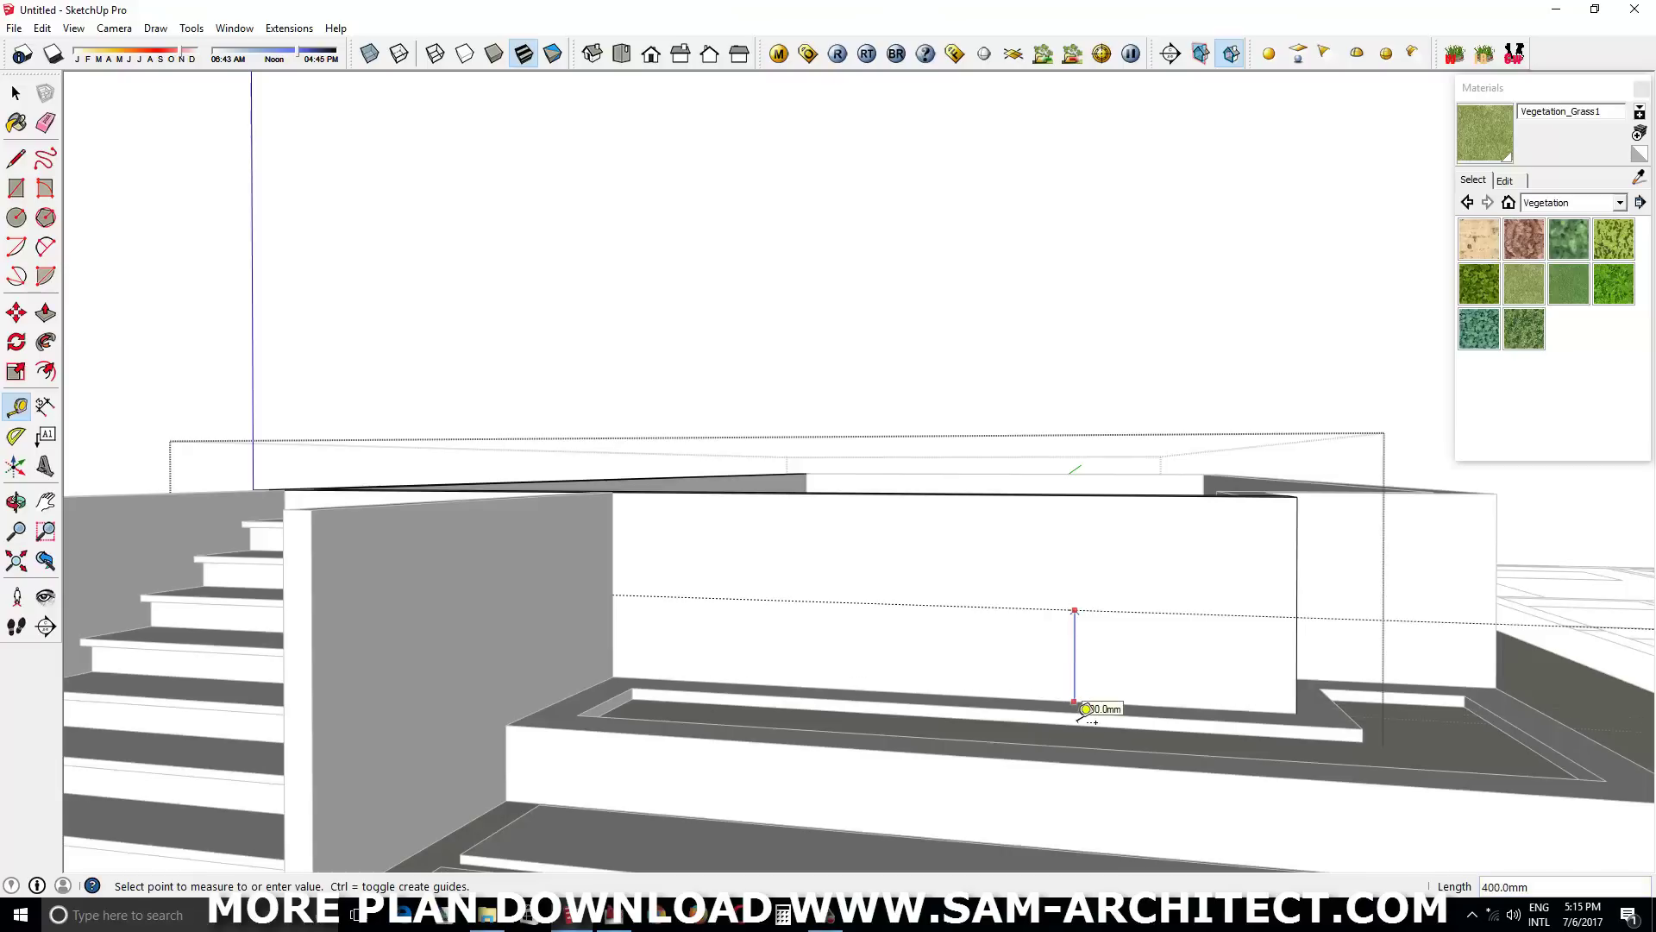
mouse_move(1094, 683)
middle_down()
mouse_move(1054, 680)
mouse_move(1176, 678)
mouse_move(935, 663)
middle_up()
key(space)
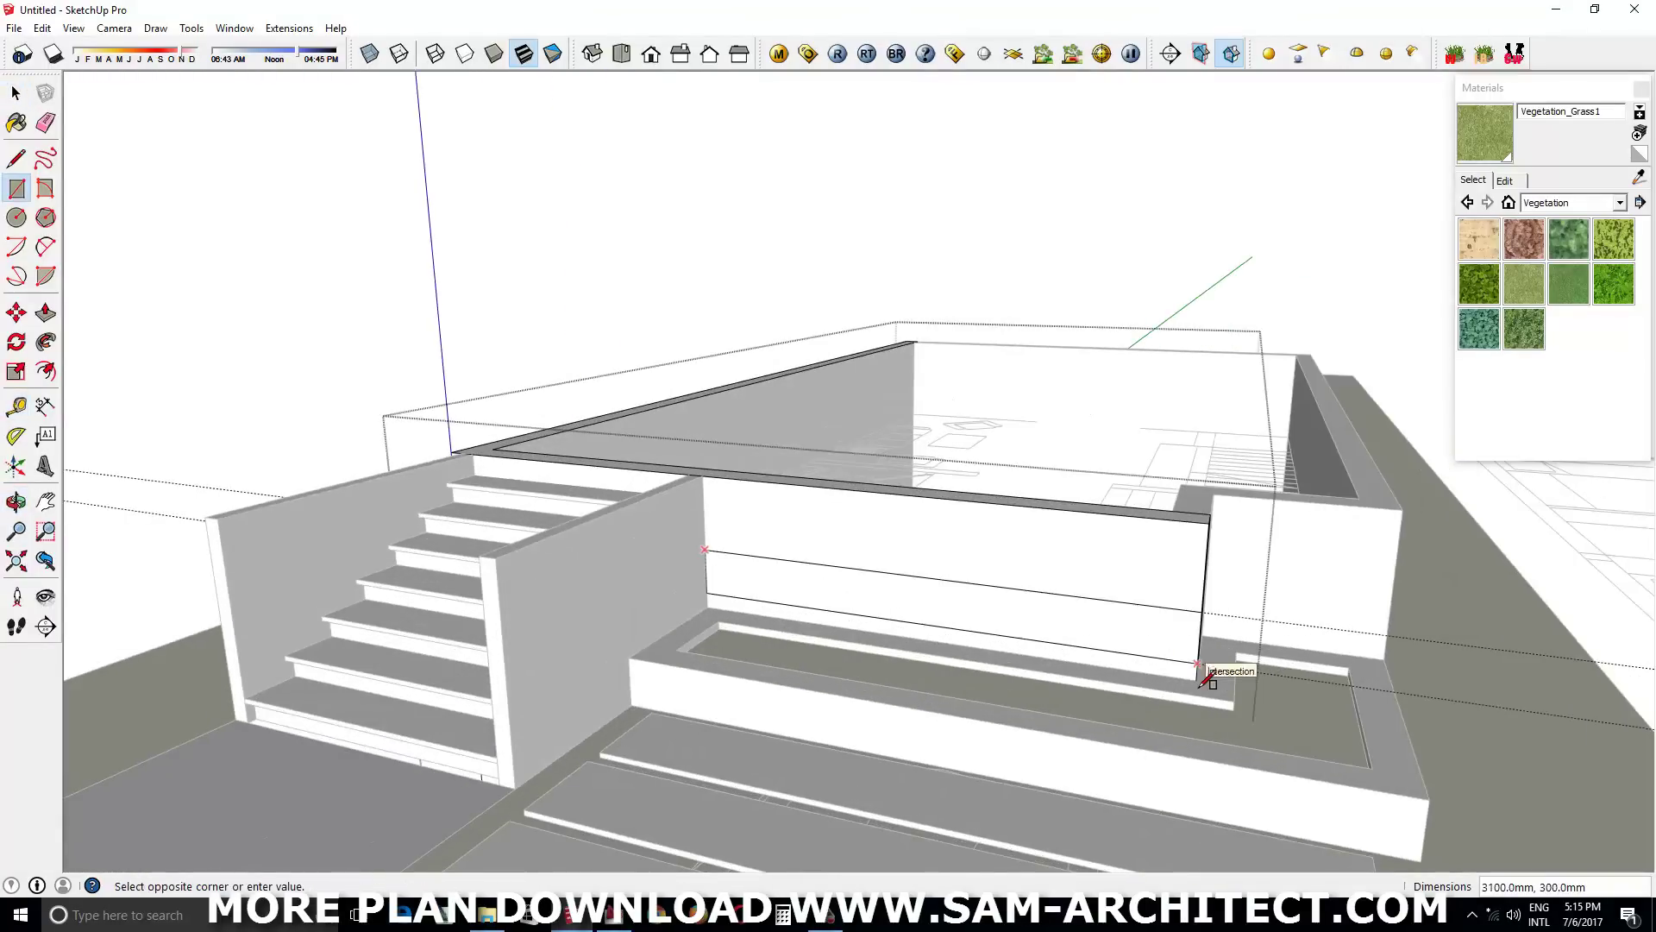
scroll(1206, 653, up, 3)
key(m)
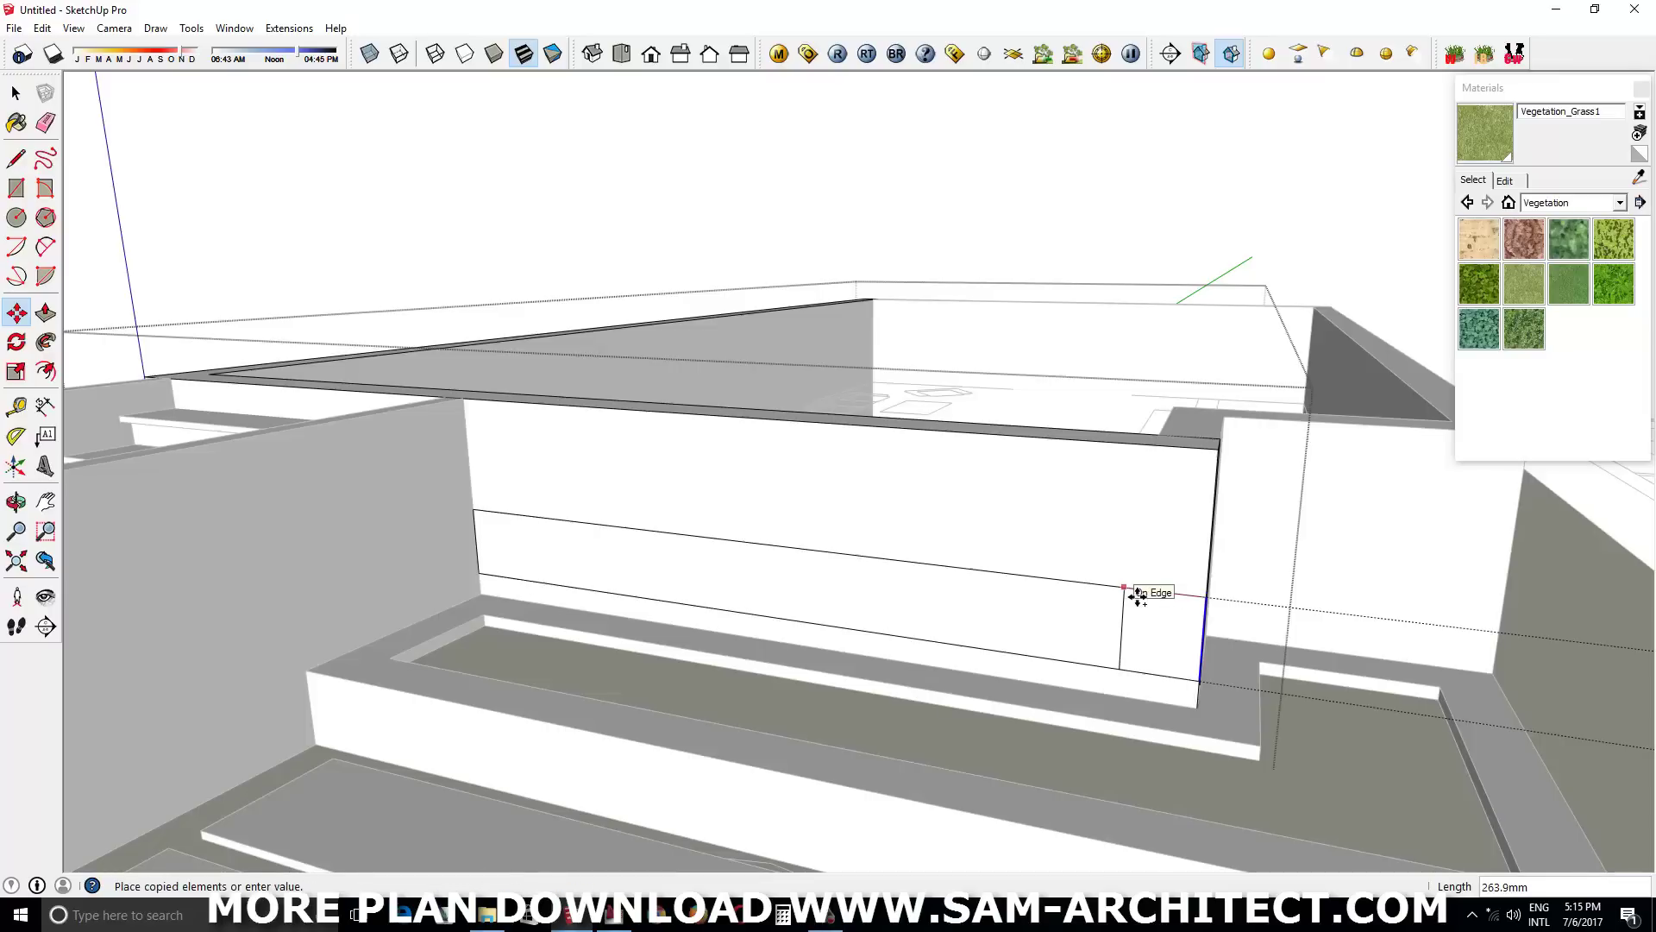
Push the long window face 200 mm into the wall above the planter
middle_drag(1219, 606, 1233, 742)
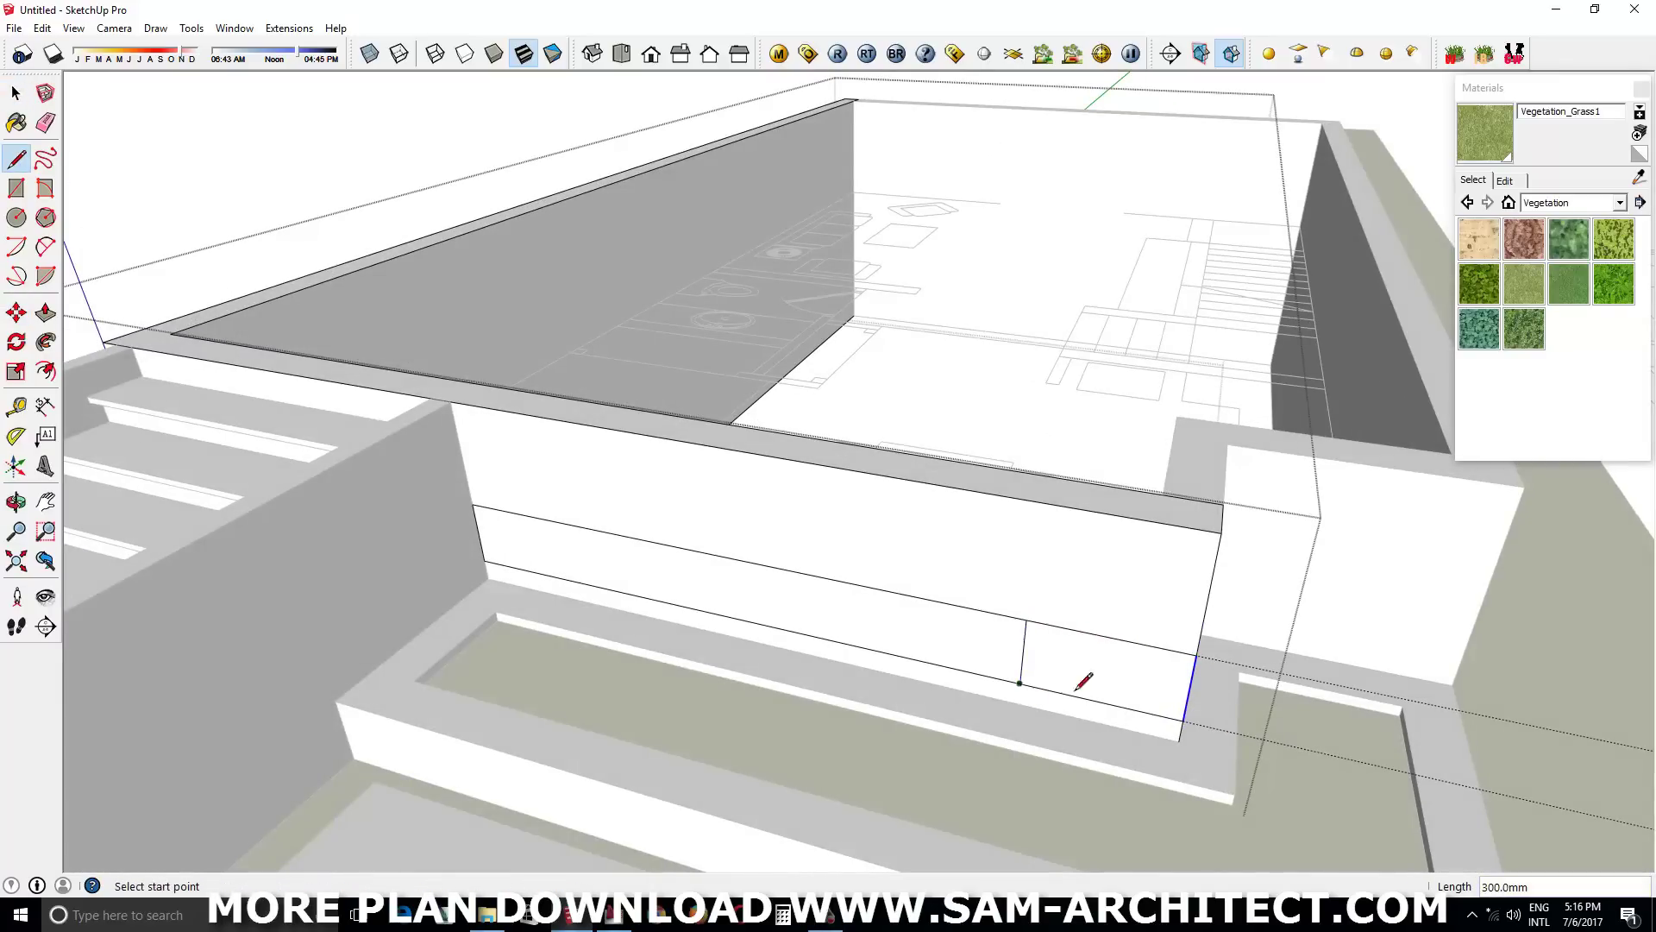
click(484, 537)
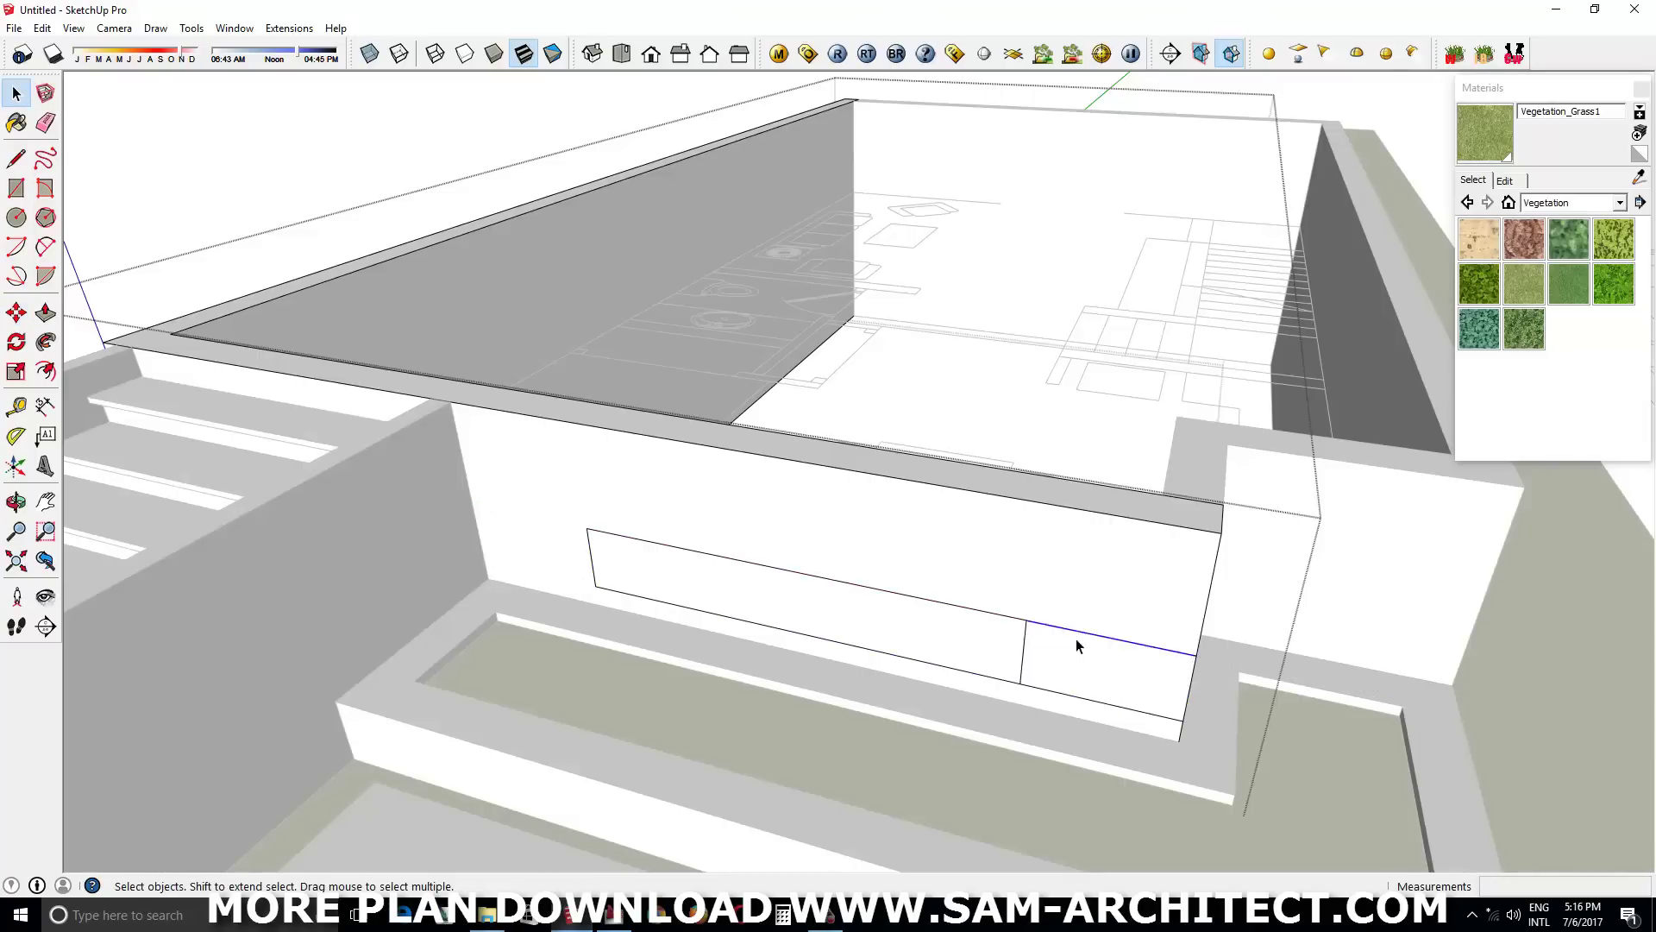
key(p)
drag(949, 603, 1072, 480)
mouse_move(1072, 481)
middle_down()
mouse_move(1200, 635)
mouse_move(1258, 425)
middle_up()
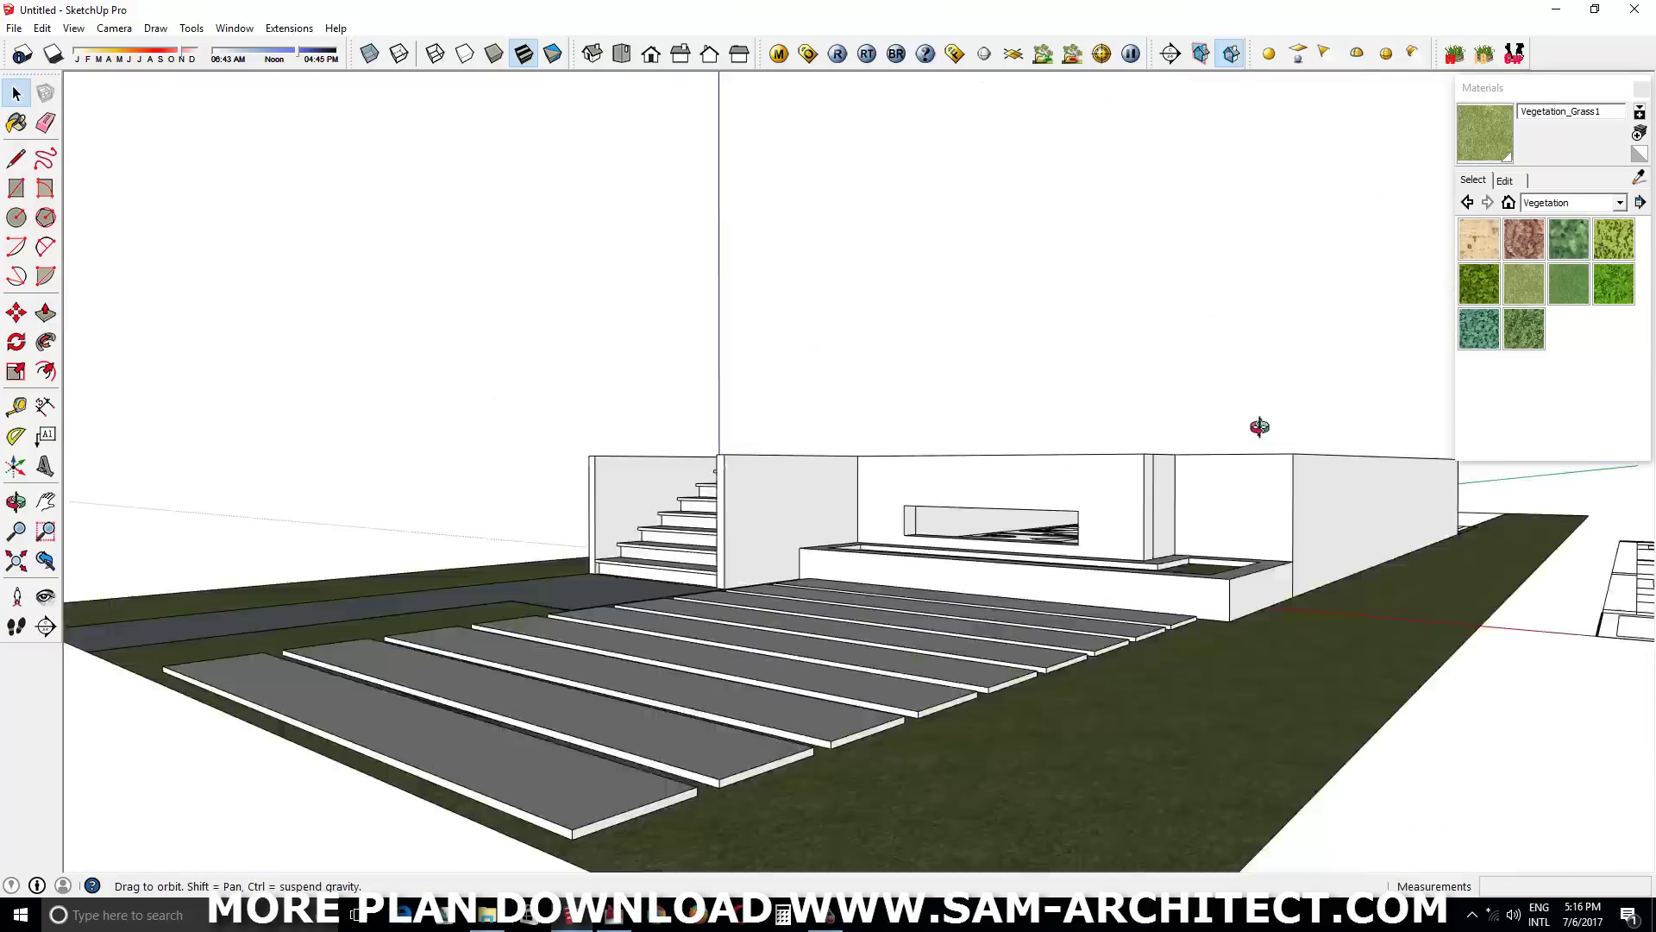
Move the upper-floor plan linework onto the ground-floor walls
key(space)
scroll(1187, 745, down, 5)
click(1121, 540)
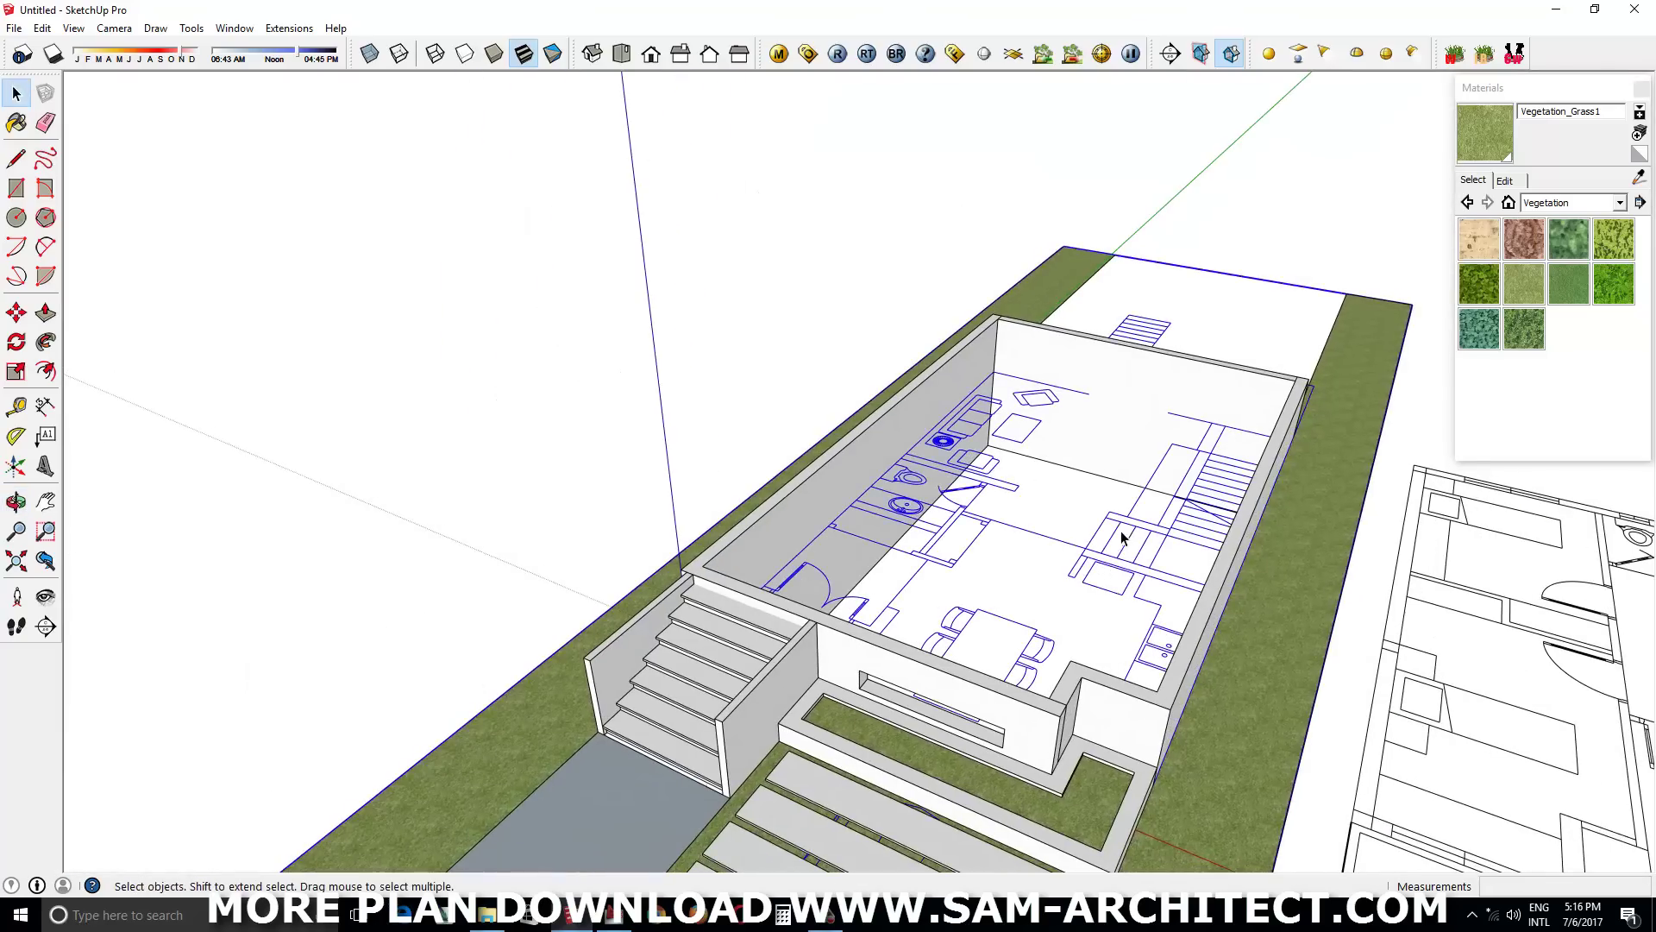
key(m)
scroll(1042, 630, up, 3)
mouse_move(1042, 630)
middle_down()
mouse_move(805, 562)
mouse_move(806, 510)
mouse_move(967, 693)
mouse_move(899, 665)
mouse_move(1236, 830)
middle_up()
Draw a rectangle over the floor plan to form the new floor face
key(r)
scroll(1046, 222, up, 3)
scroll(876, 344, down, 5)
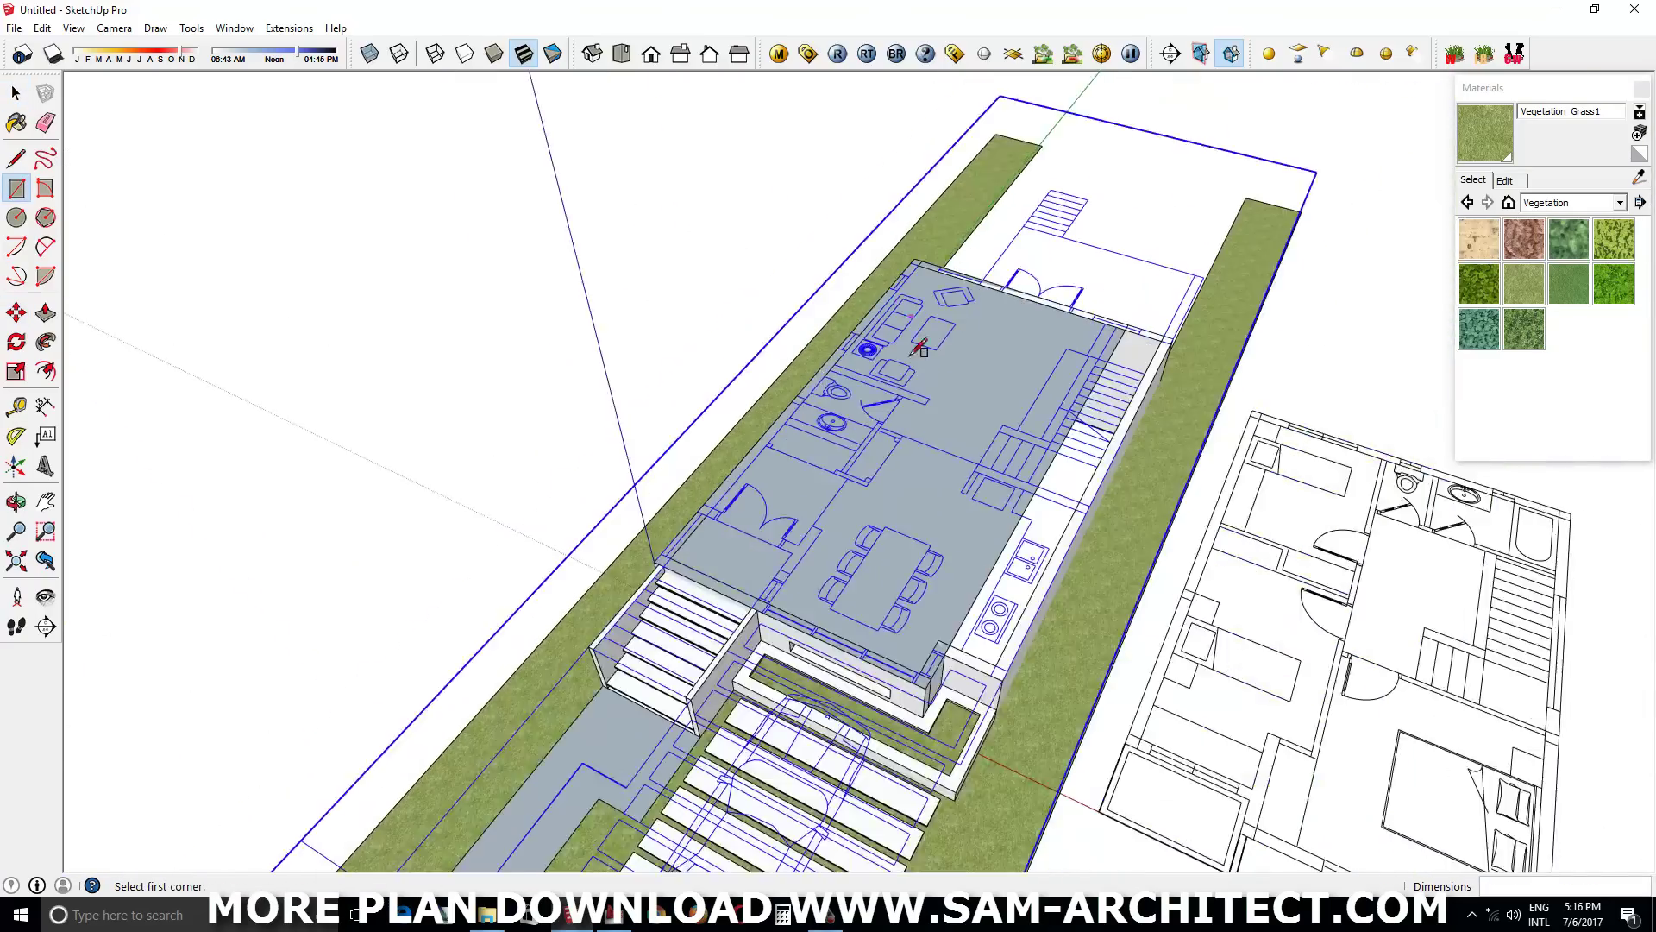
scroll(947, 687, up, 1)
scroll(1268, 250, up, 5)
click(1267, 250)
scroll(1119, 248, down, 5)
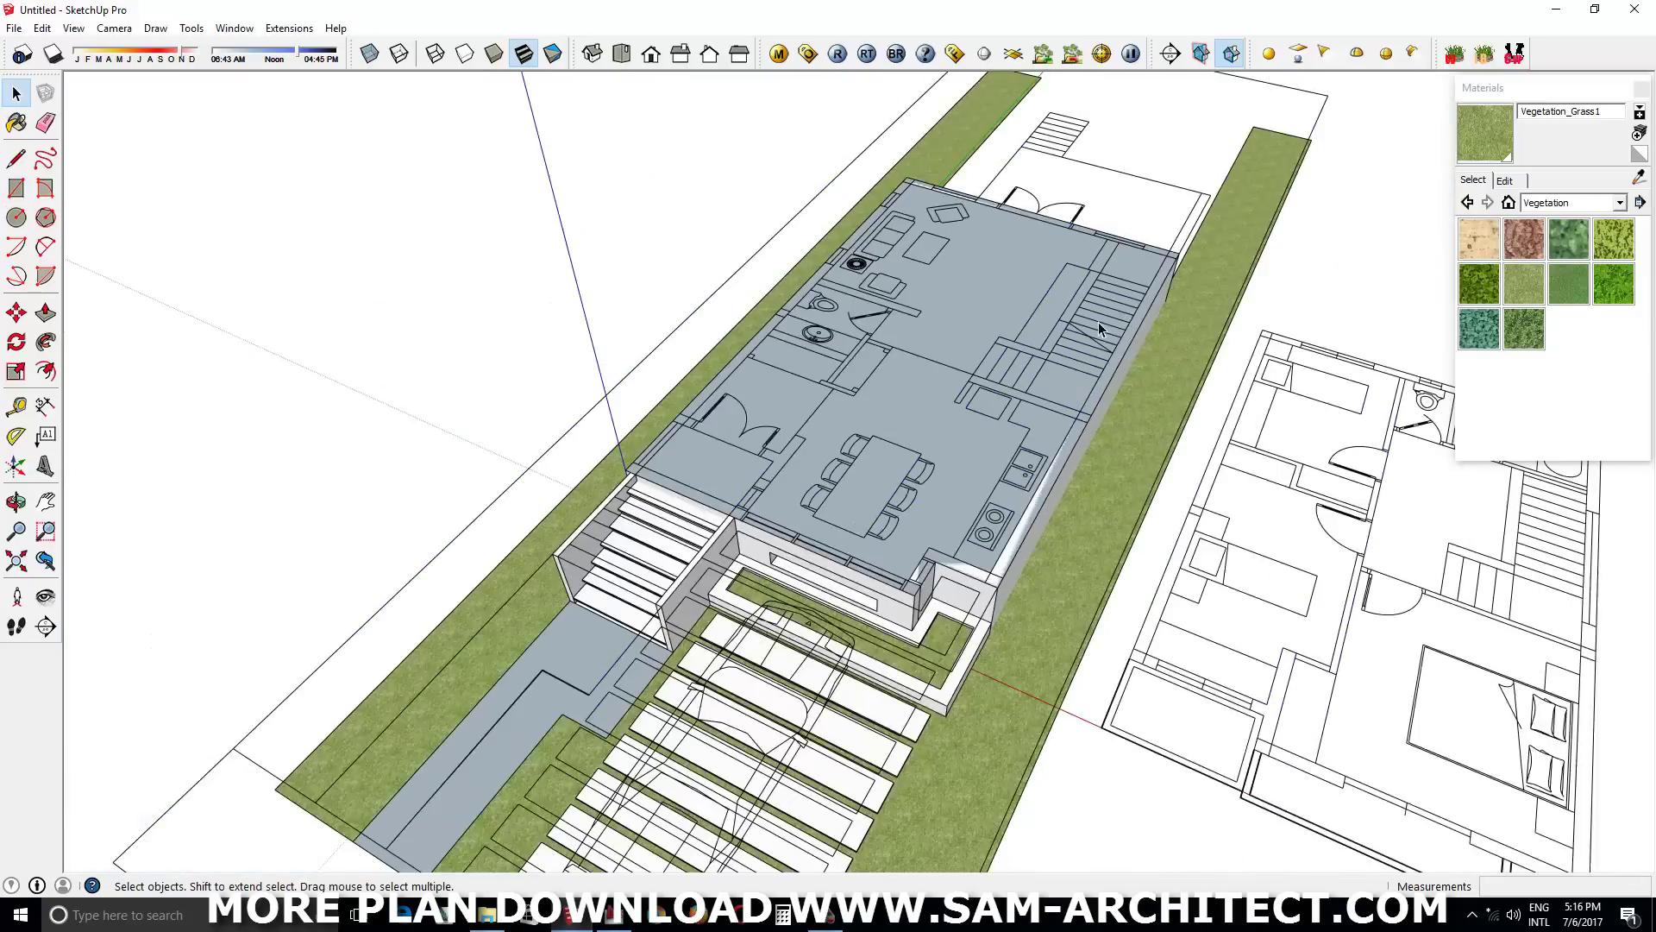
scroll(858, 259, up, 4)
key(p)
scroll(1053, 463, down, 5)
key(space)
scroll(1028, 480, up, 6)
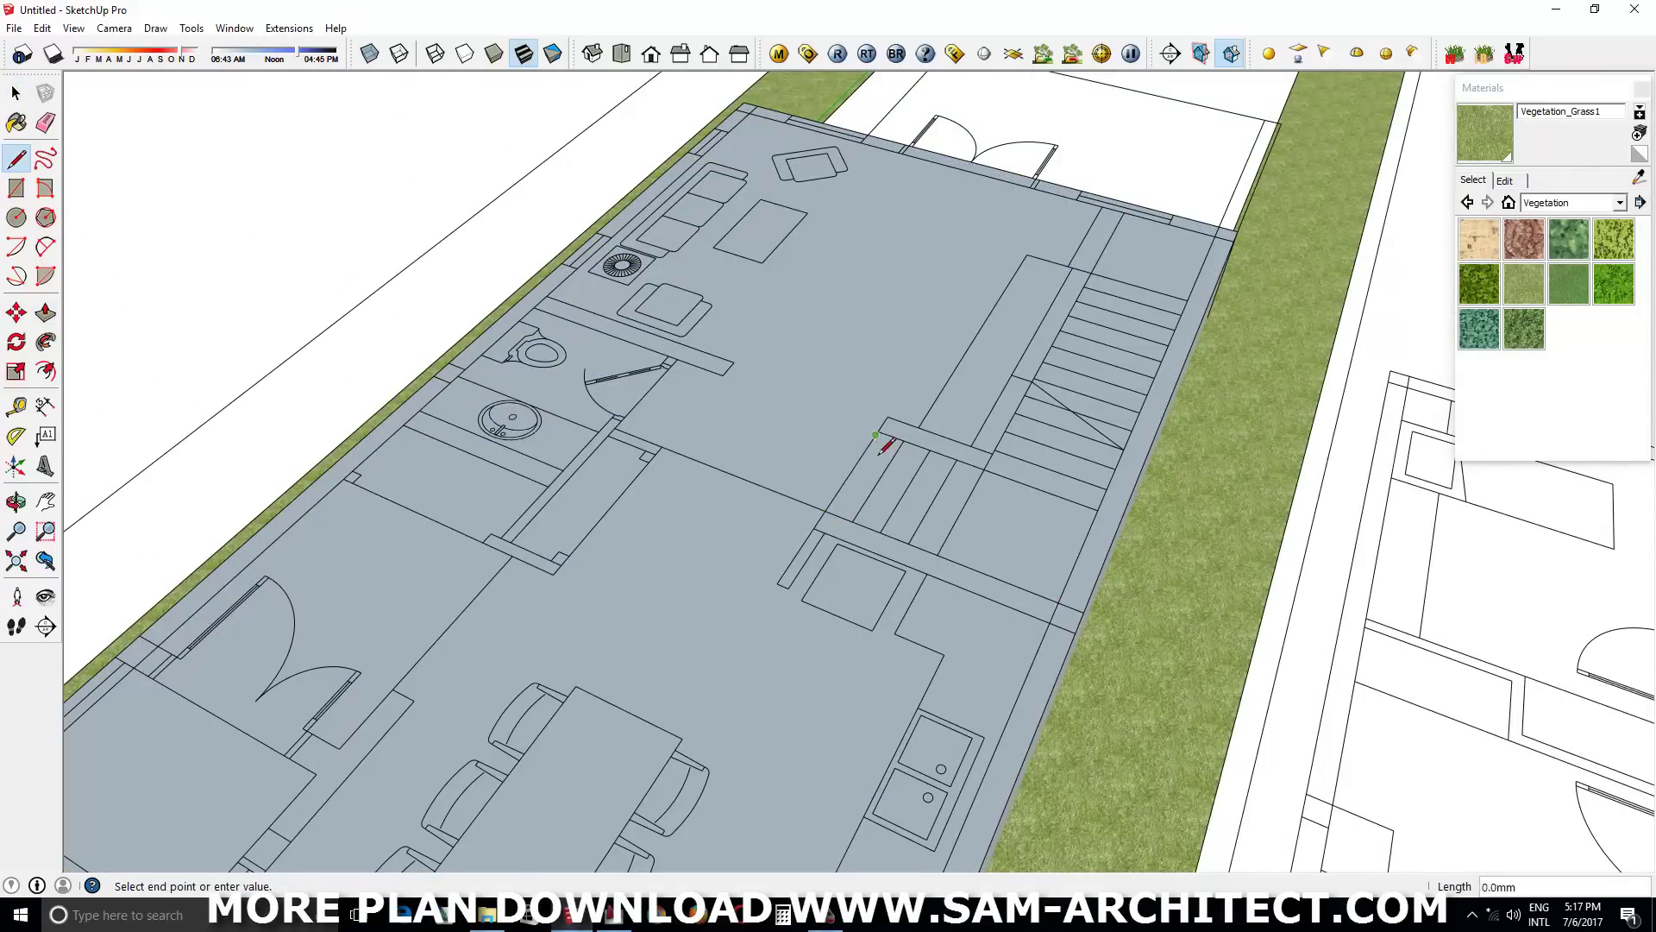
scroll(881, 446, up, 2)
scroll(1065, 518, down, 1)
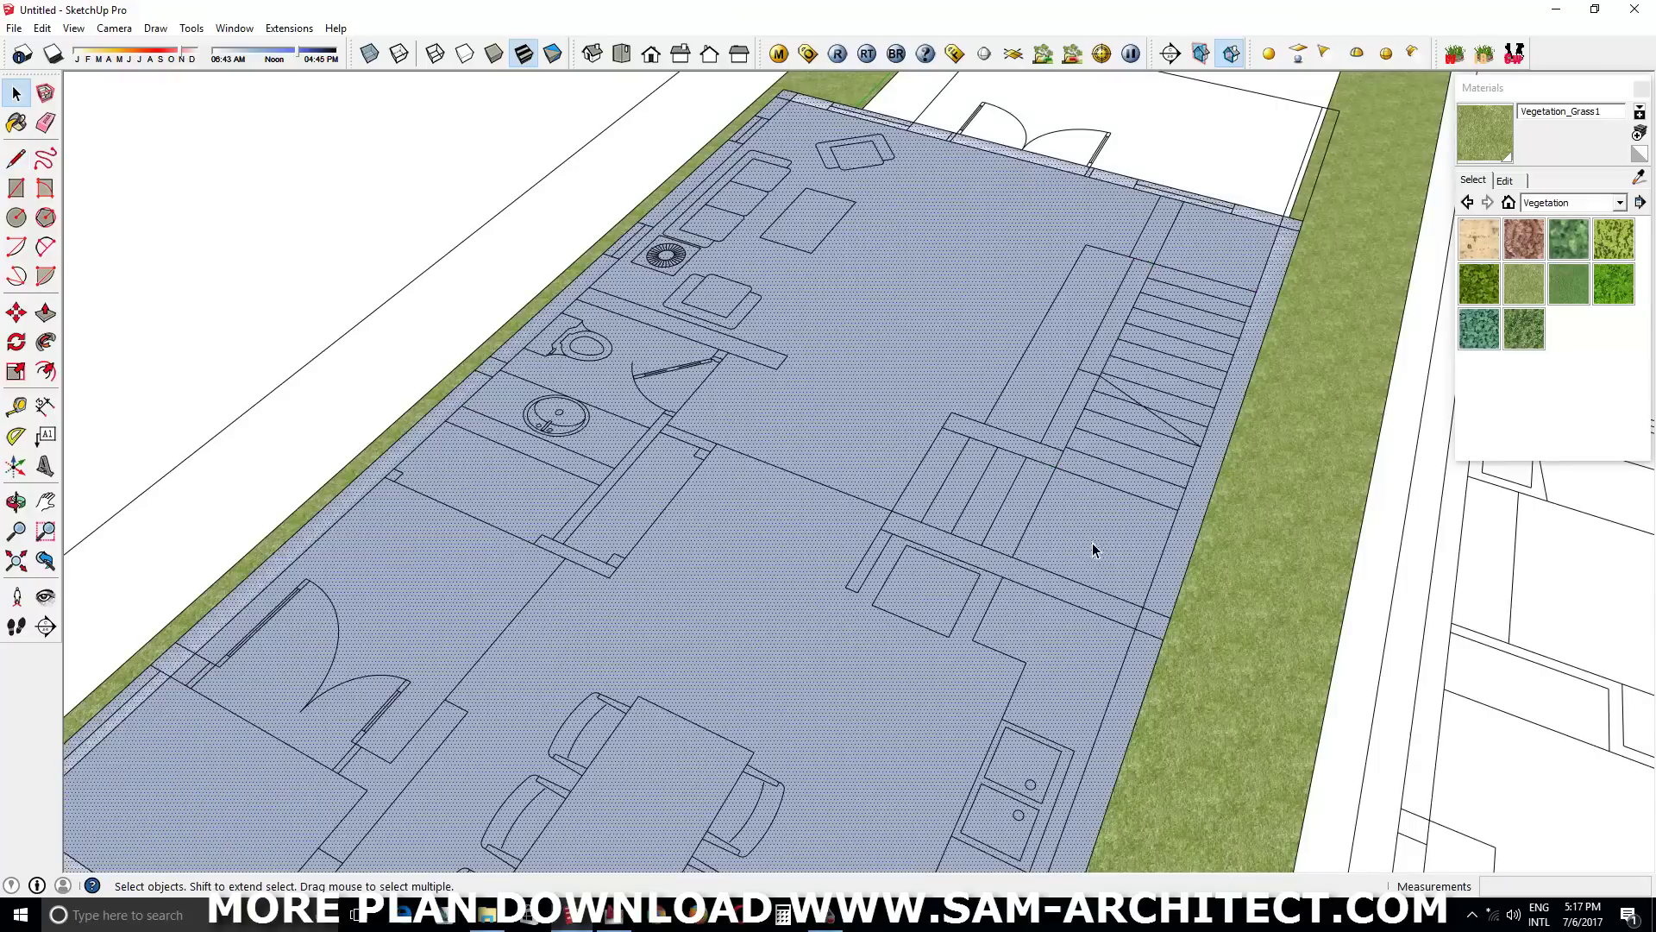
Push the stair landing face down 472.8 mm and make the slab a component
click(977, 442)
key(l)
scroll(1132, 533, down, 3)
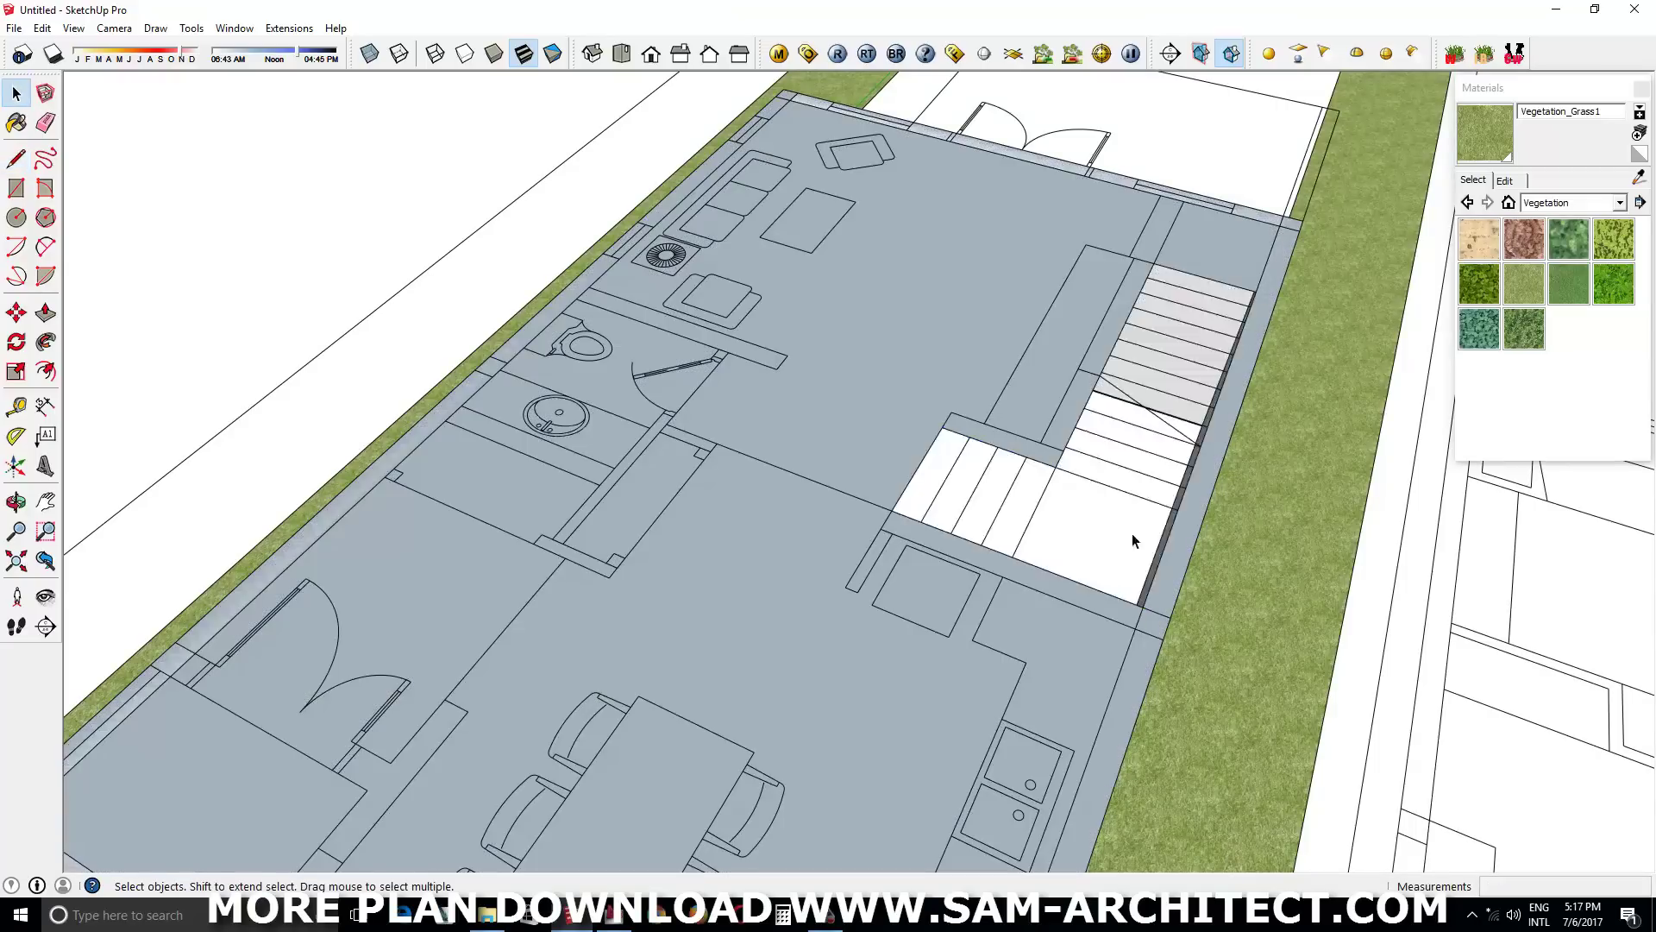
key(p)
click(992, 449)
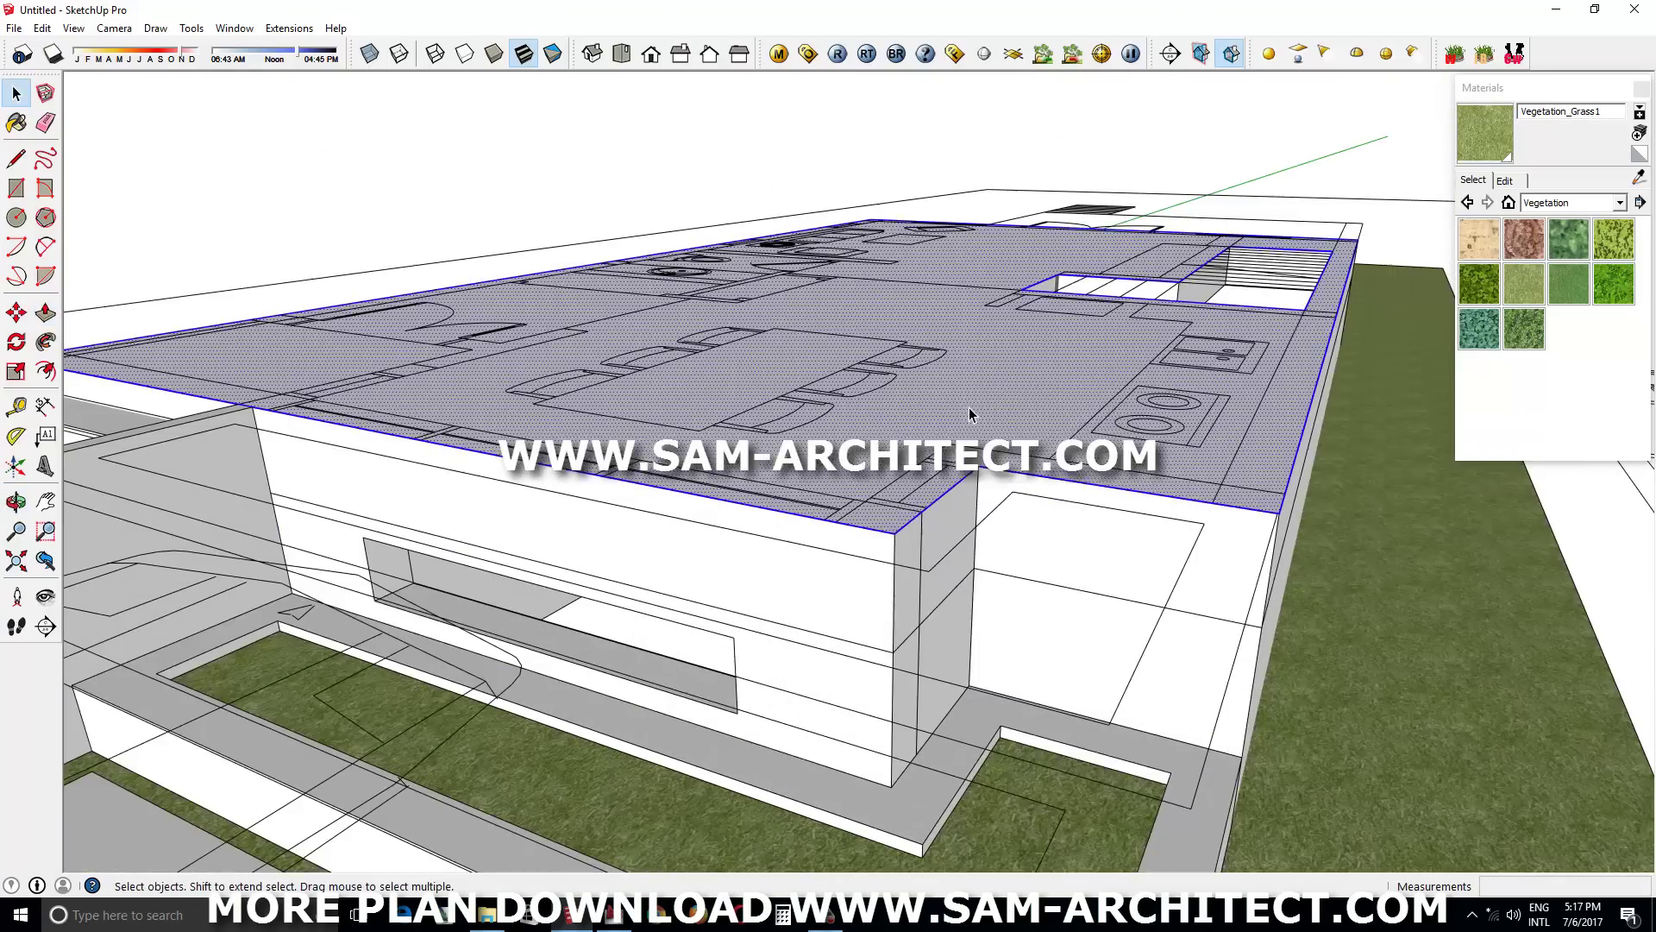
right_click(967, 403)
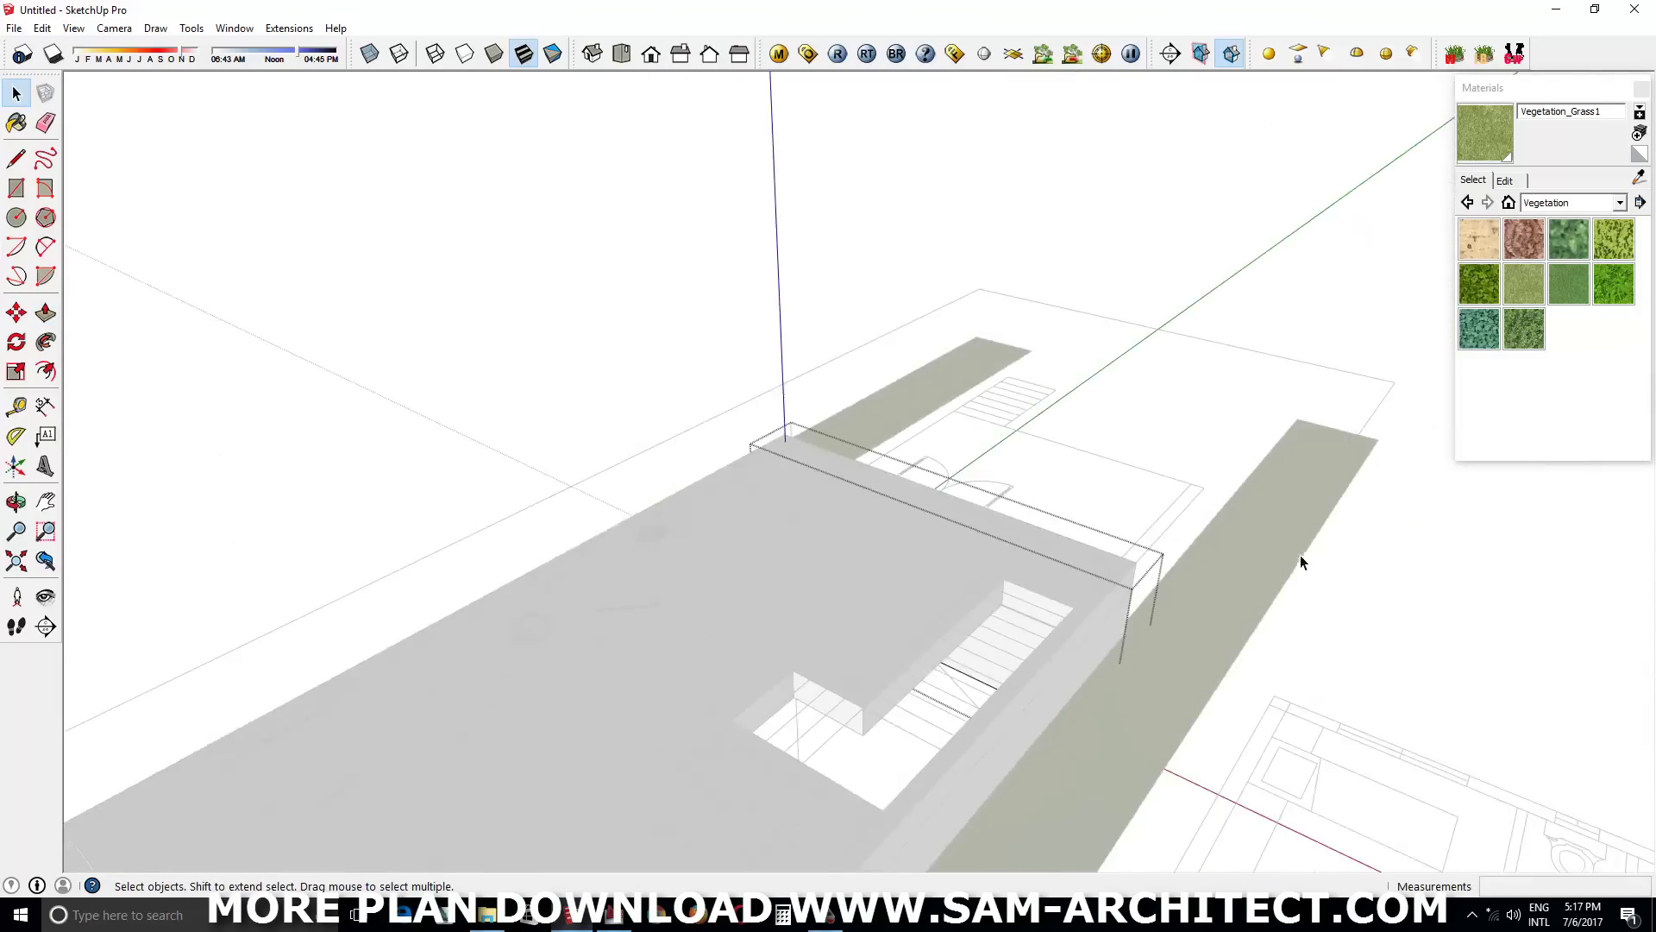
mouse_move(1200, 525)
middle_down()
mouse_move(1268, 433)
mouse_move(1220, 333)
mouse_move(1025, 505)
mouse_move(1098, 488)
middle_up()
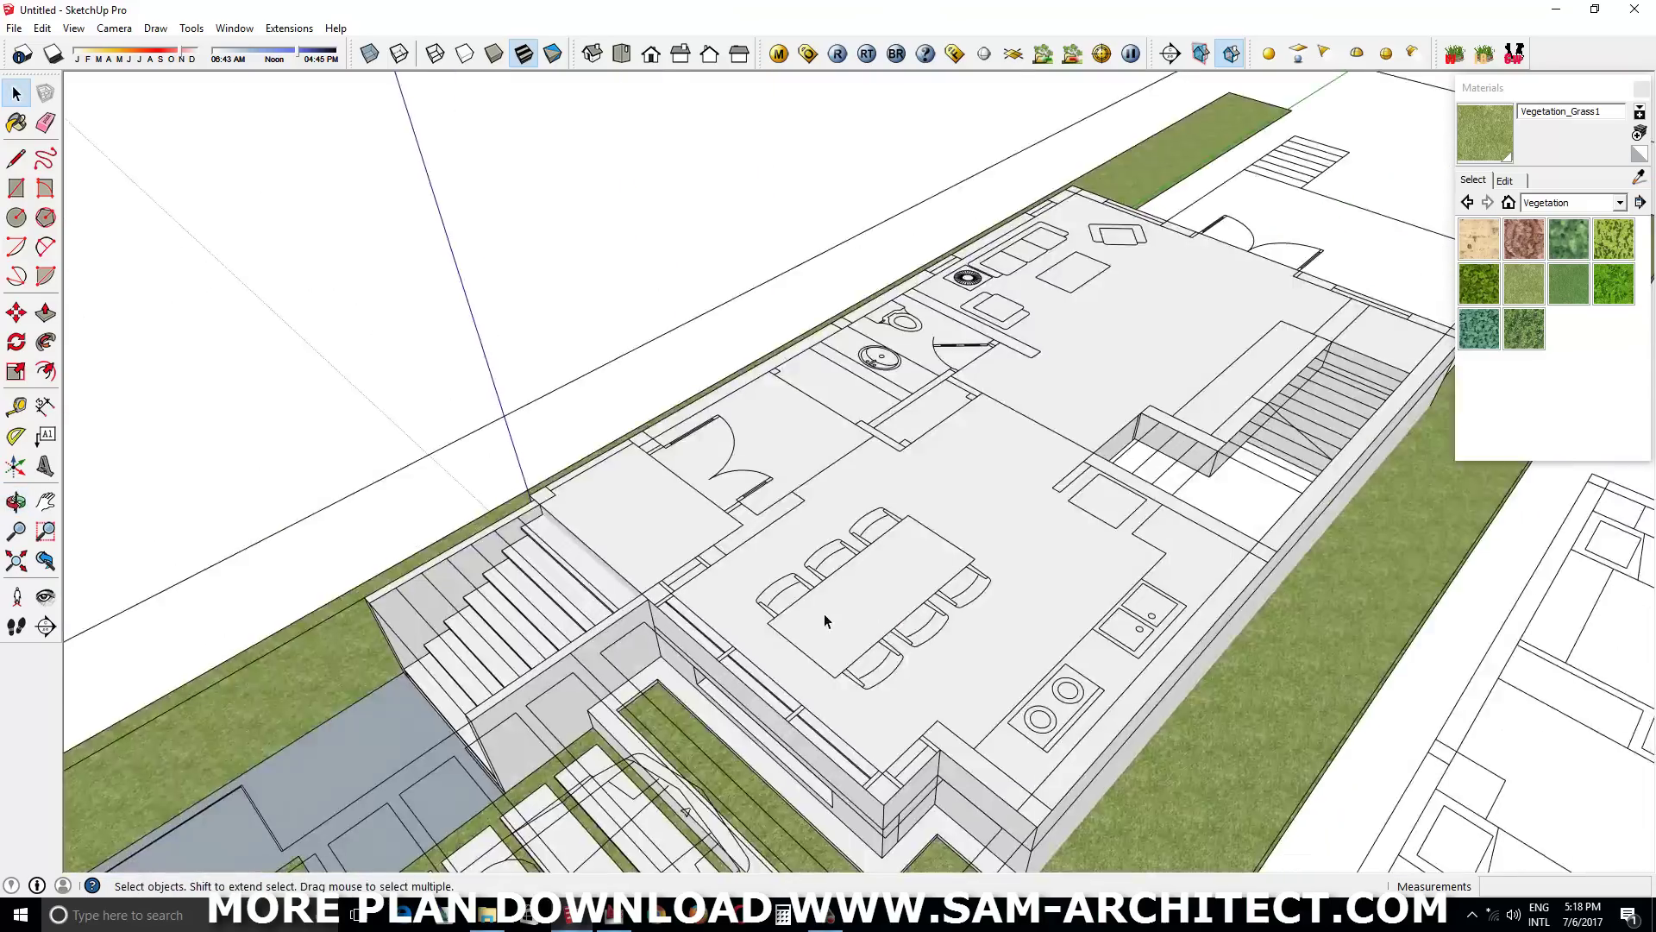
Extrude a thin wall strip near the stair opening and make it a component
middle_drag(824, 619, 980, 470)
scroll(933, 429, up, 5)
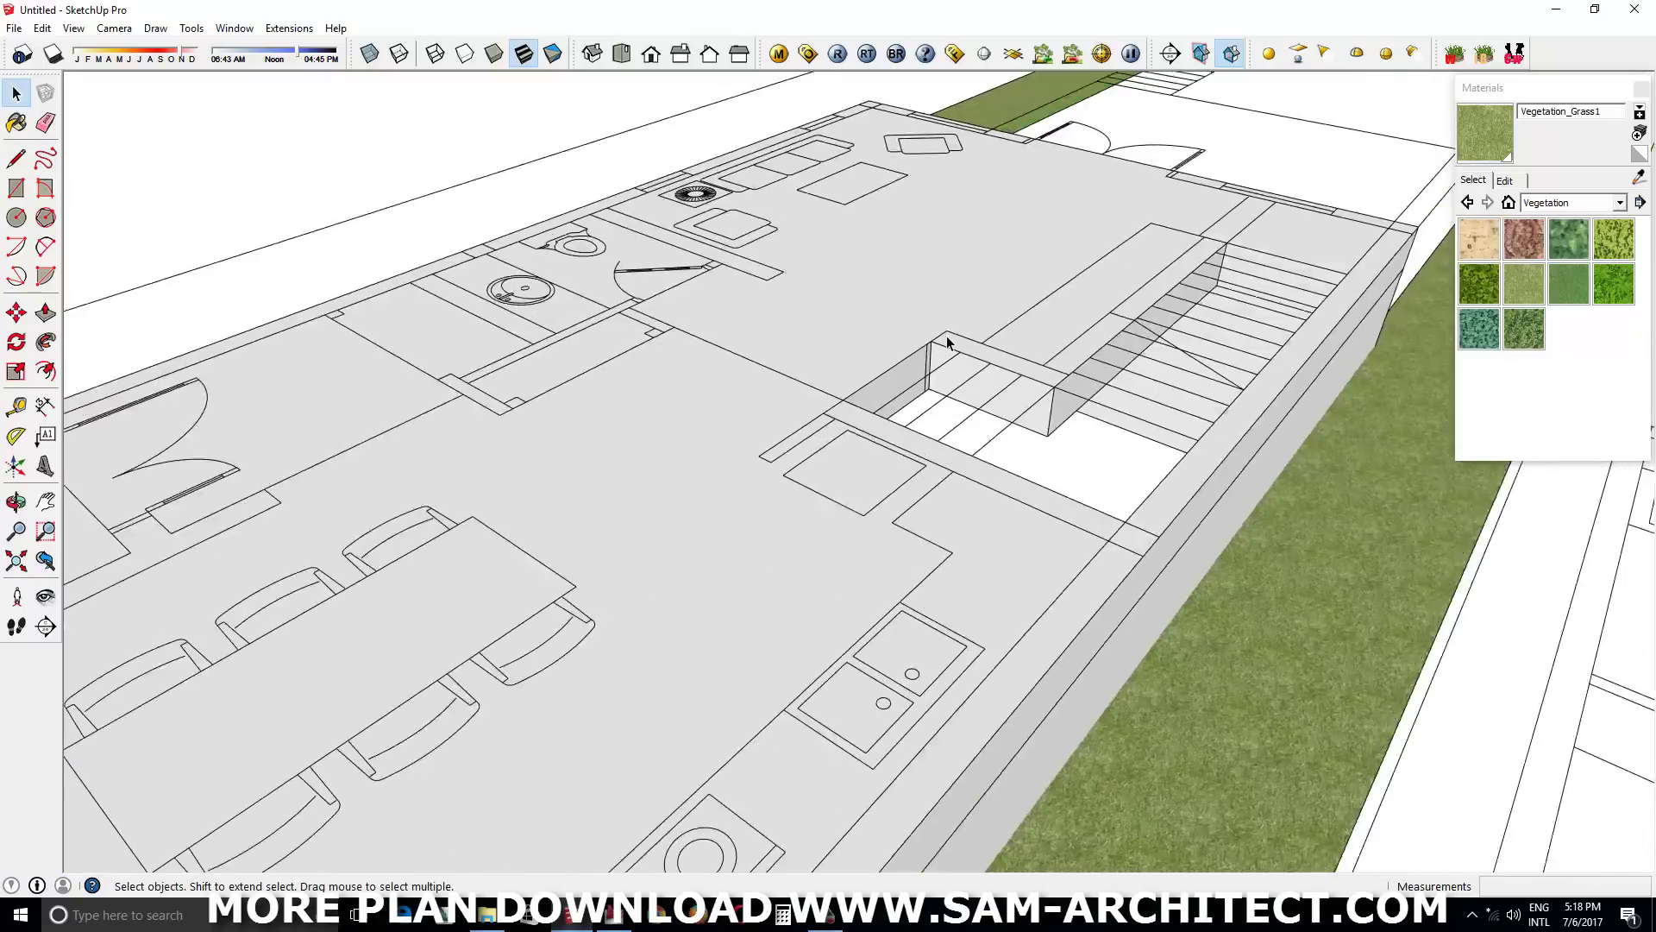
key(r)
key(p)
drag(785, 634, 877, 552)
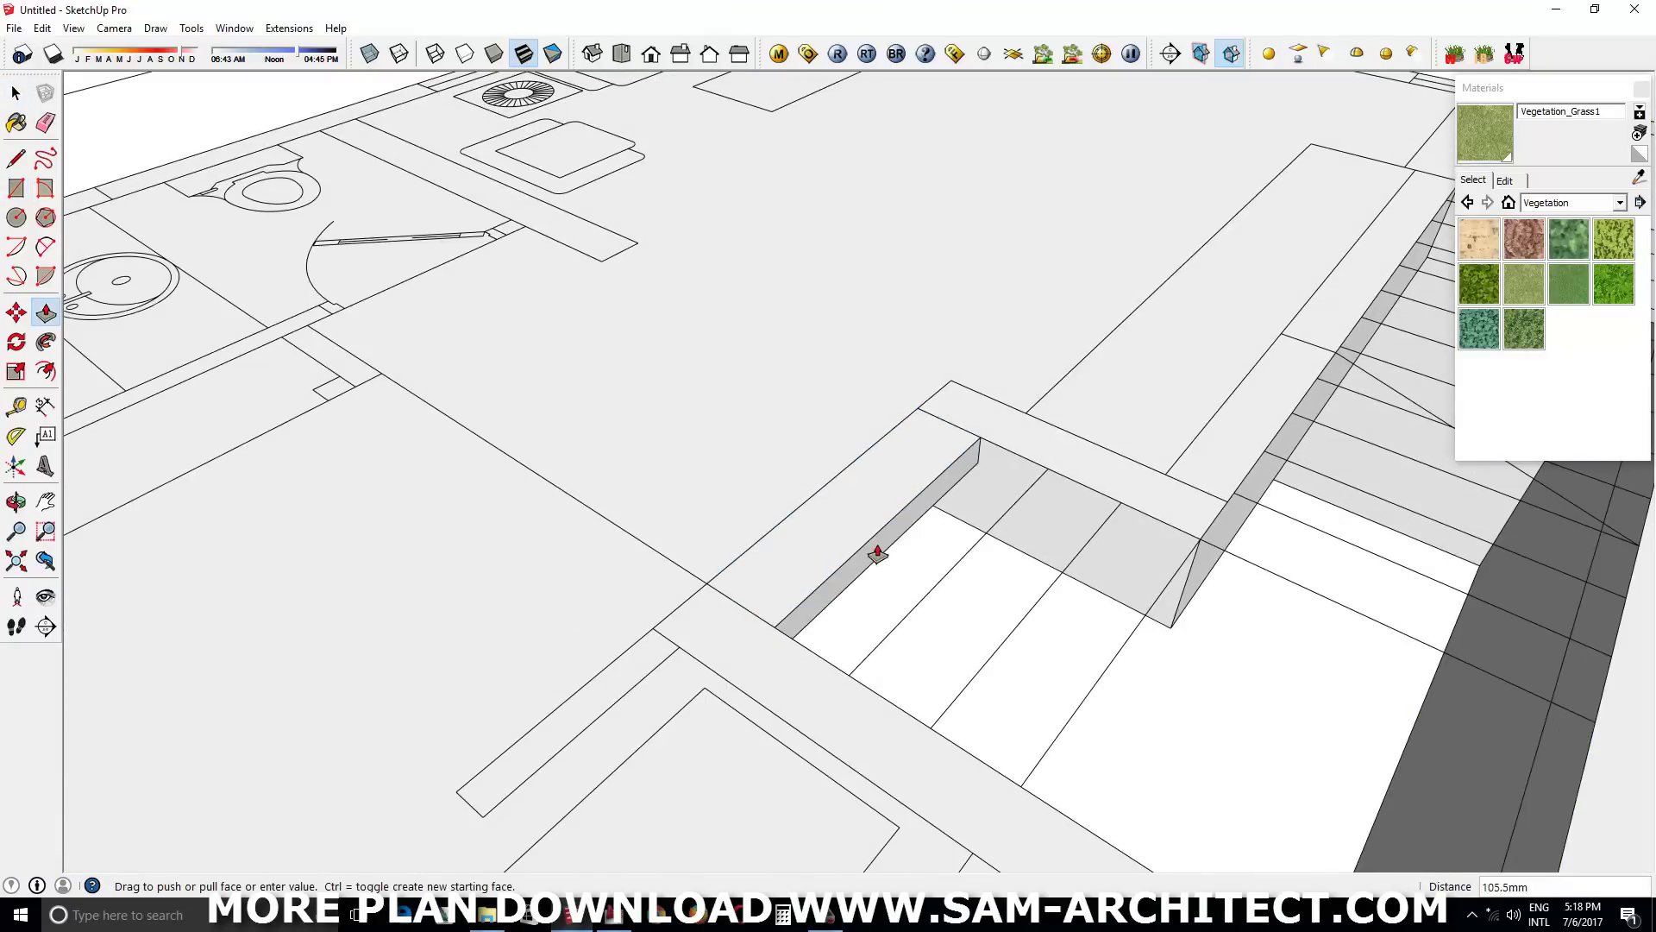
key(space)
triple_click(872, 495)
right_click(872, 495)
click(996, 185)
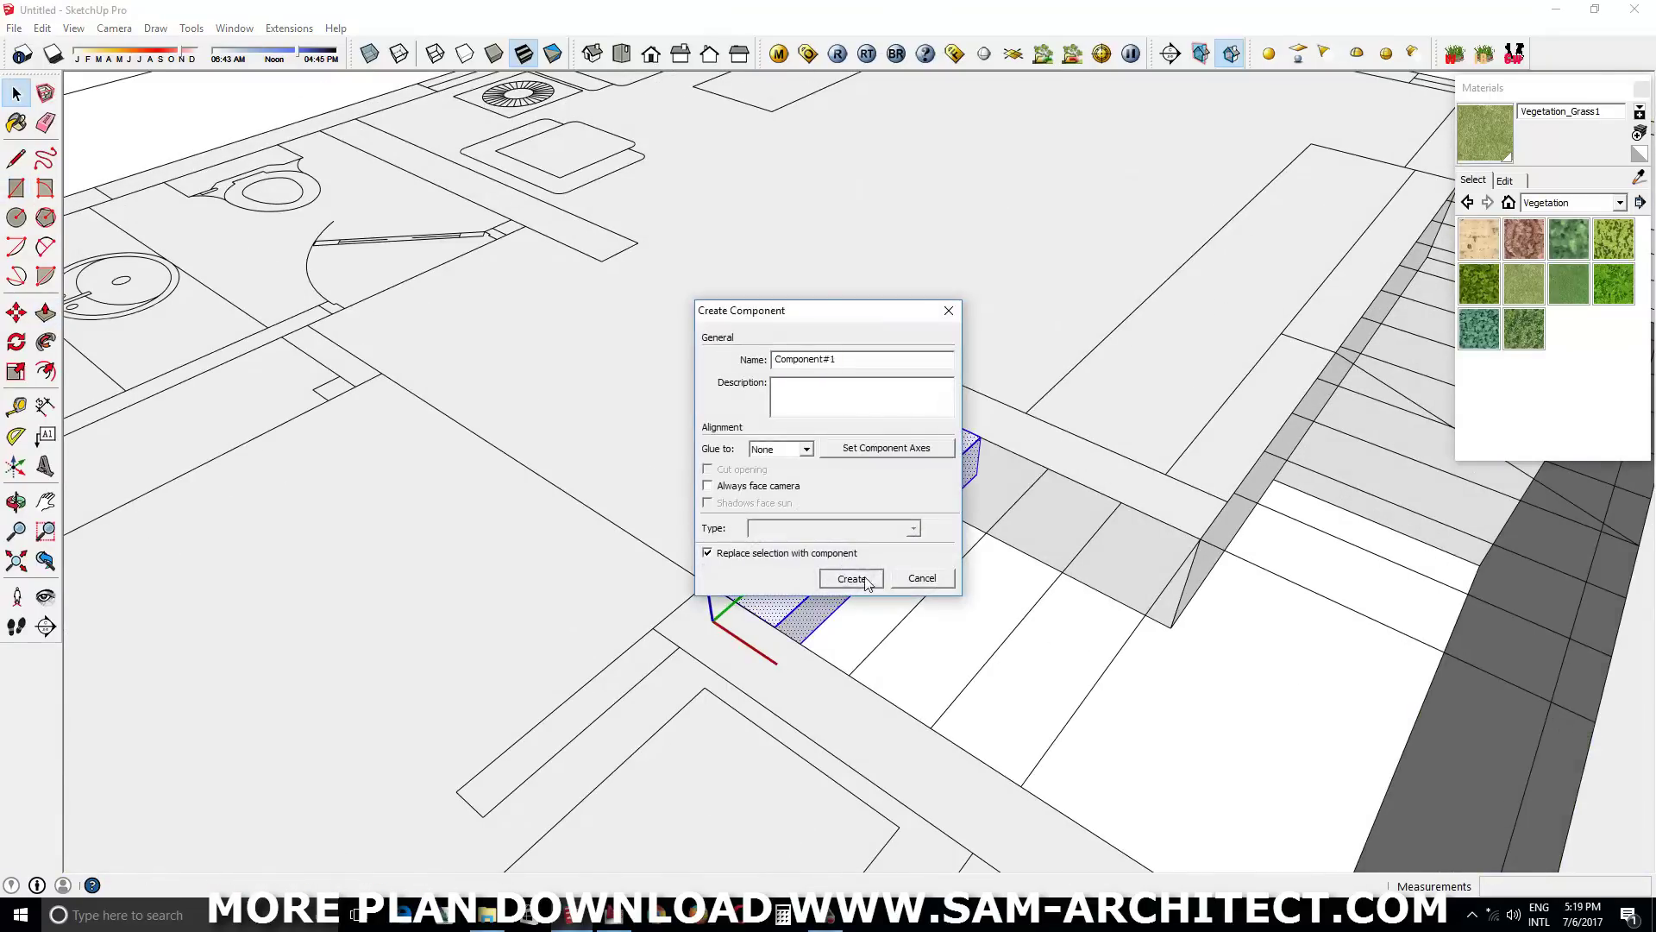
click(851, 577)
scroll(926, 421, up, 3)
Move the tread component 16 mm
click(926, 421)
key(Return)
scroll(909, 540, down, 3)
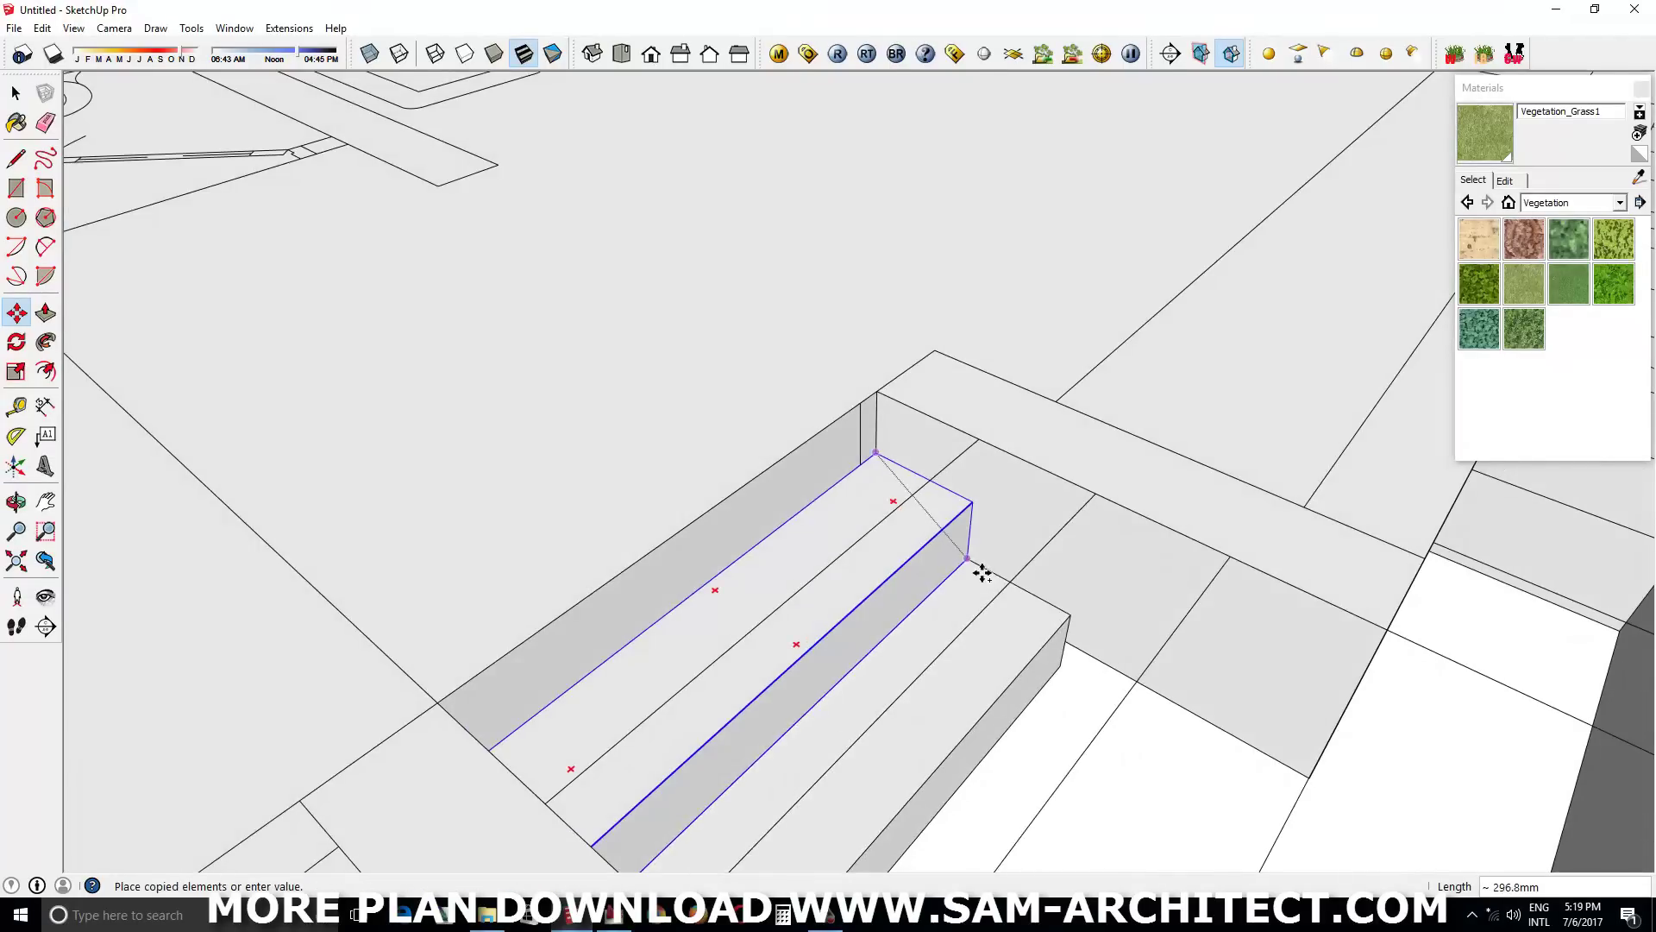
mouse_move(980, 572)
middle_down()
mouse_move(1199, 705)
mouse_move(1207, 735)
middle_up()
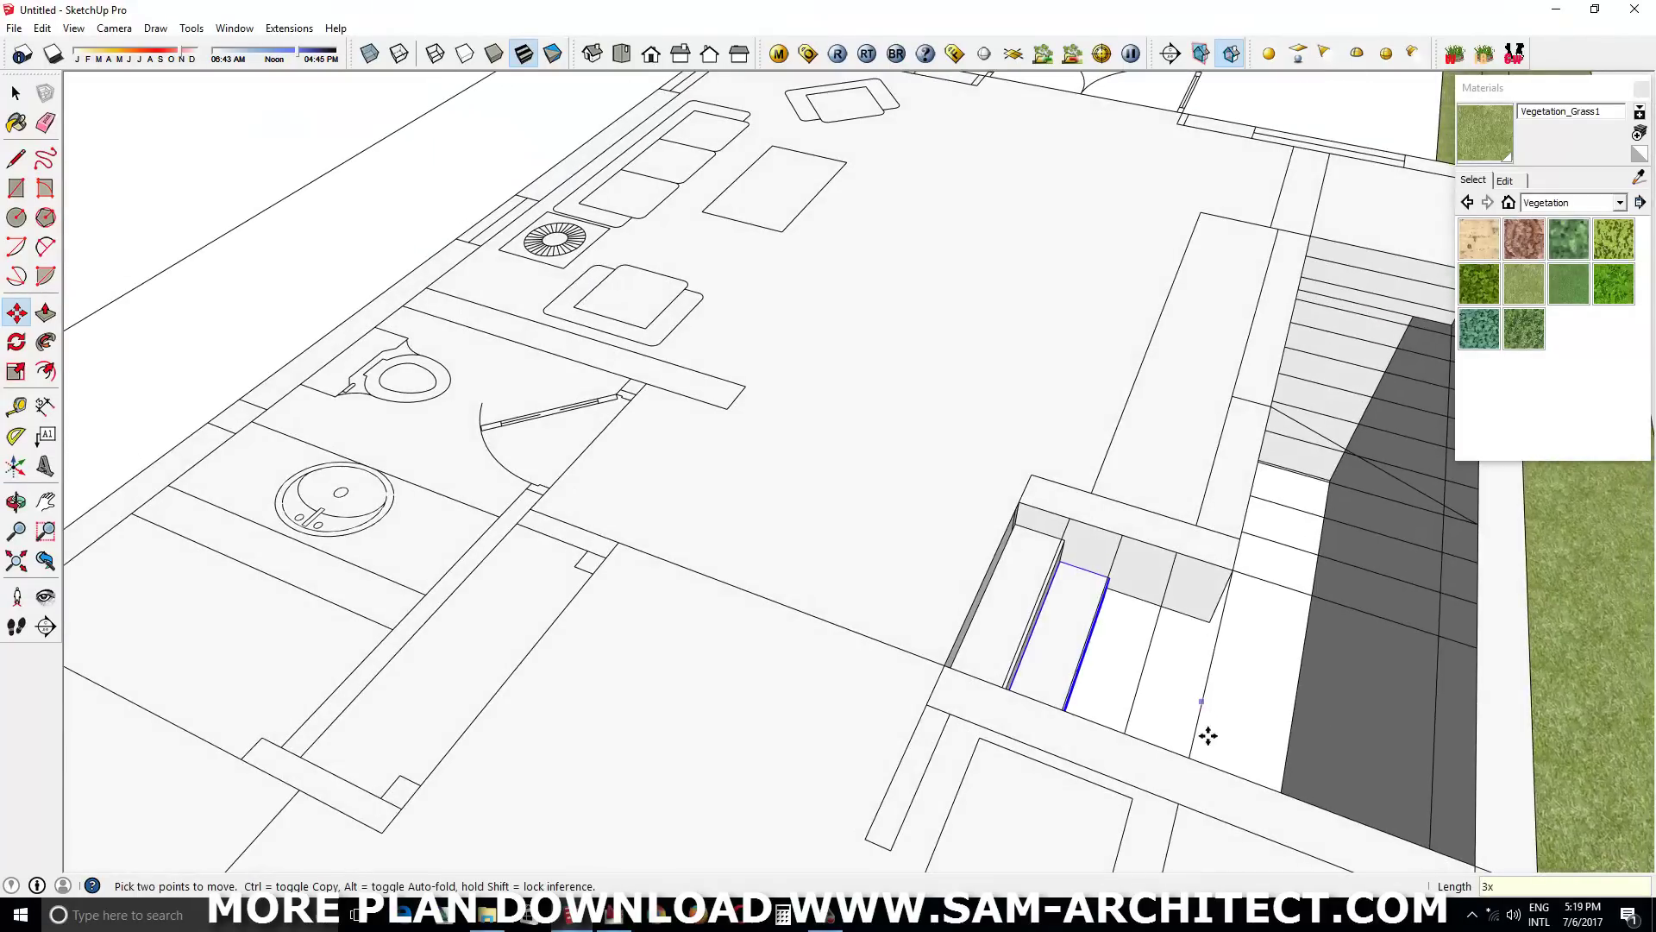
scroll(1035, 647, up, 5)
Rotate the strip 90° into a horizontal step bar
key(q)
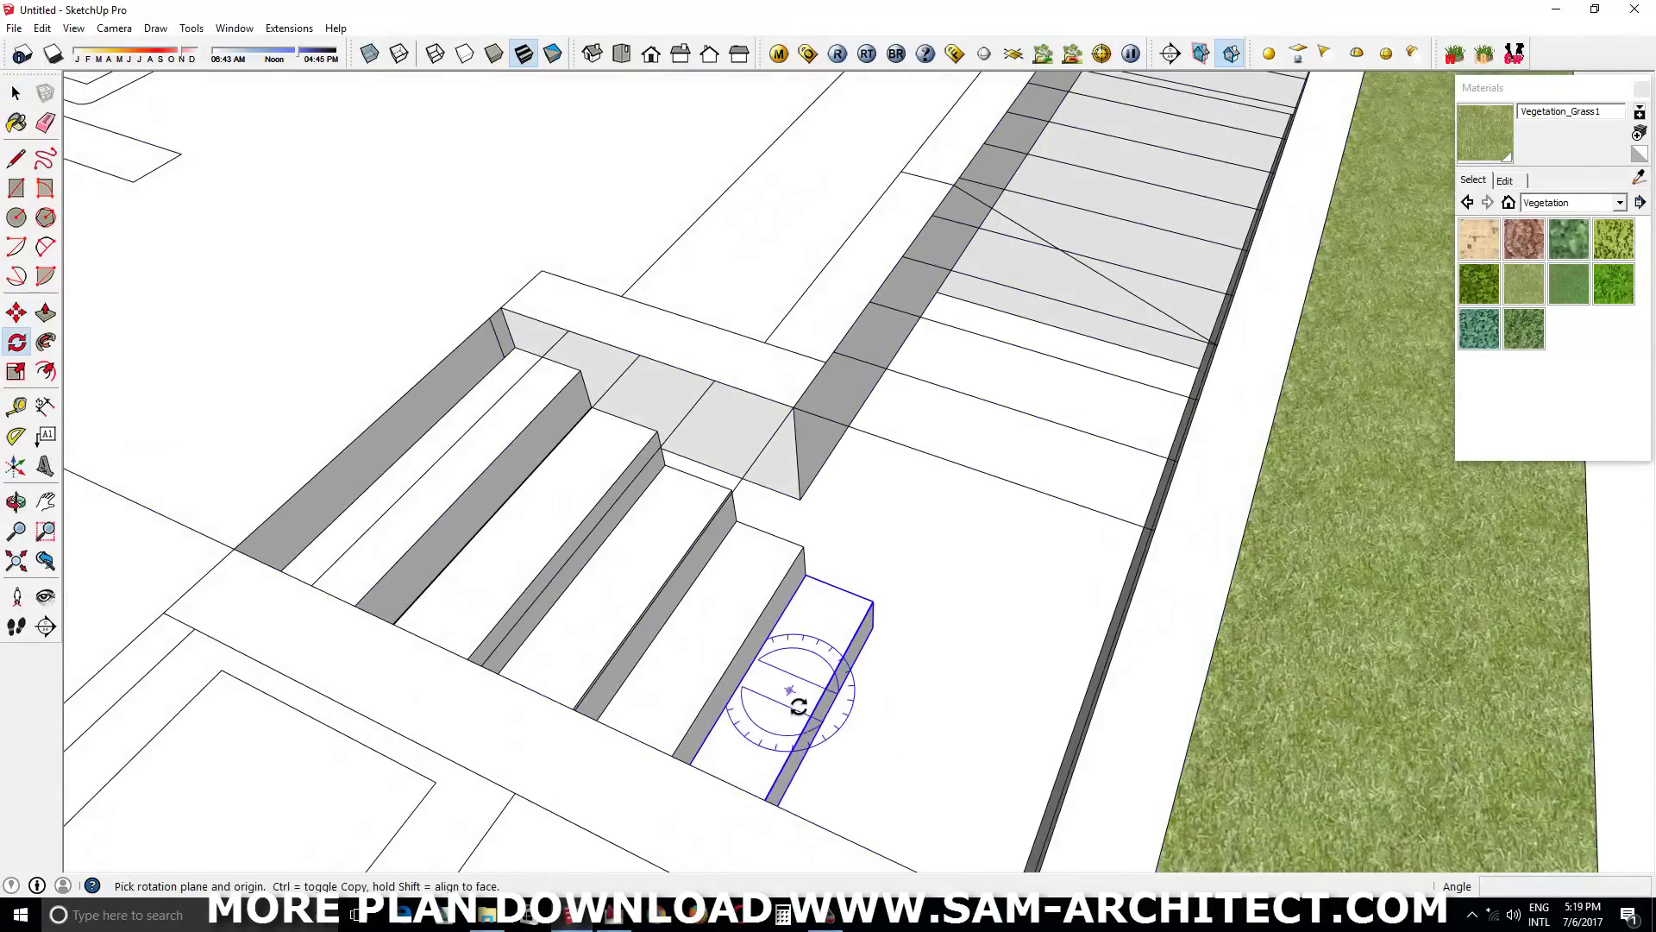
click(773, 628)
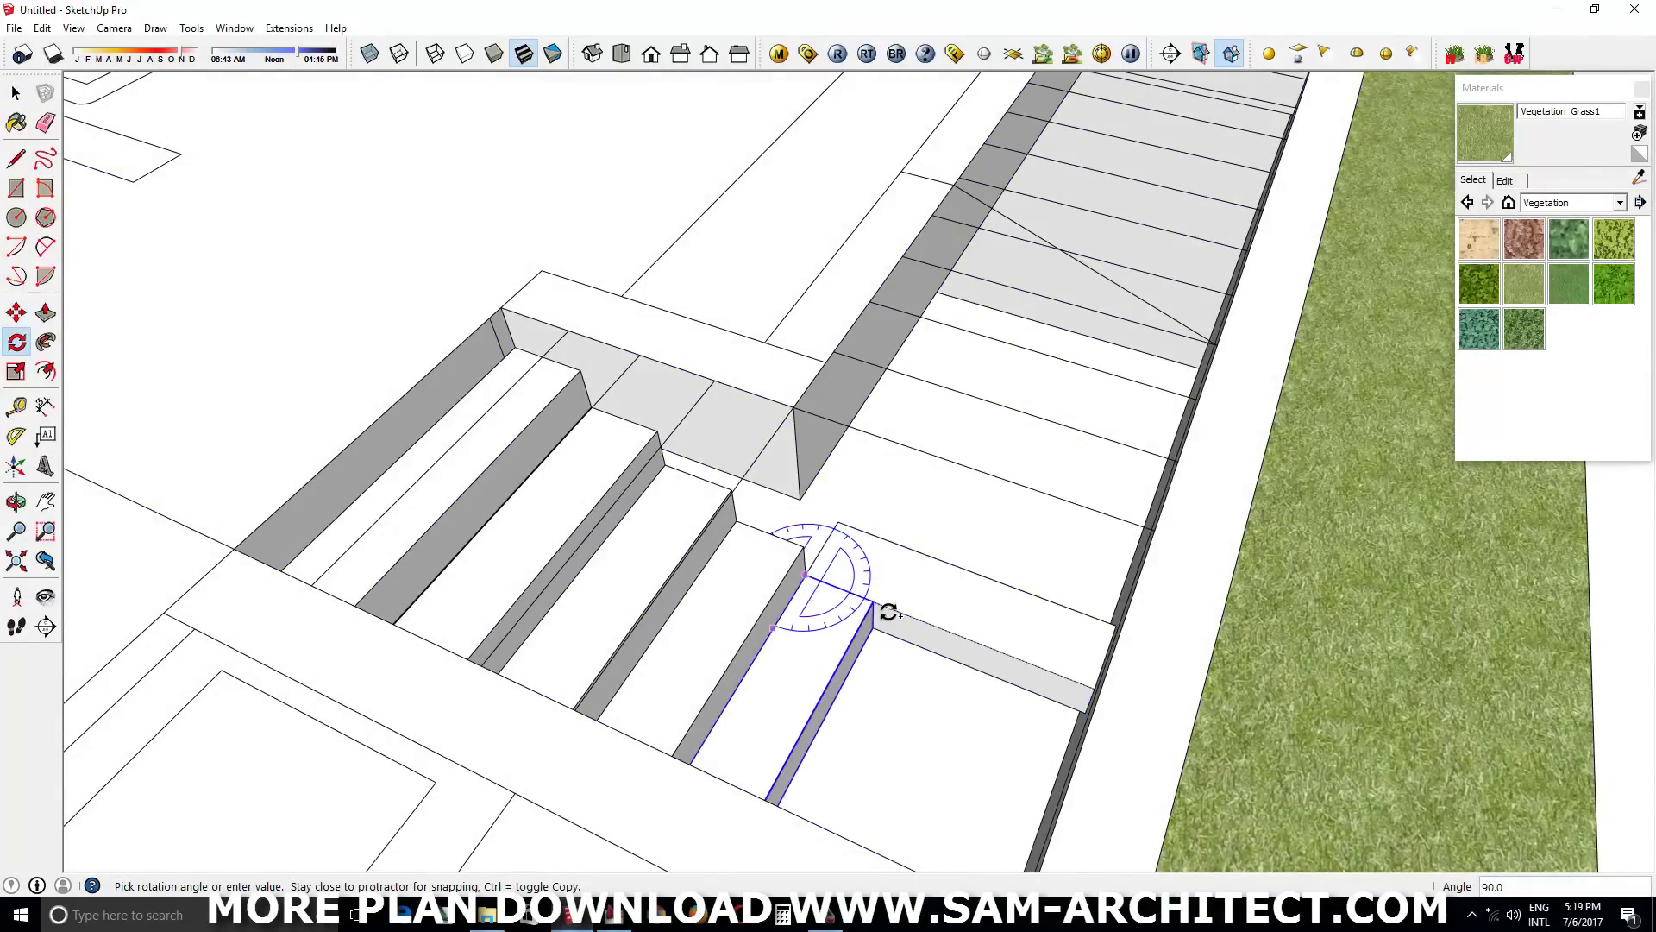
click(888, 612)
scroll(889, 617, up, 2)
Move the step bar into position beside the stairs
key(m)
click(880, 604)
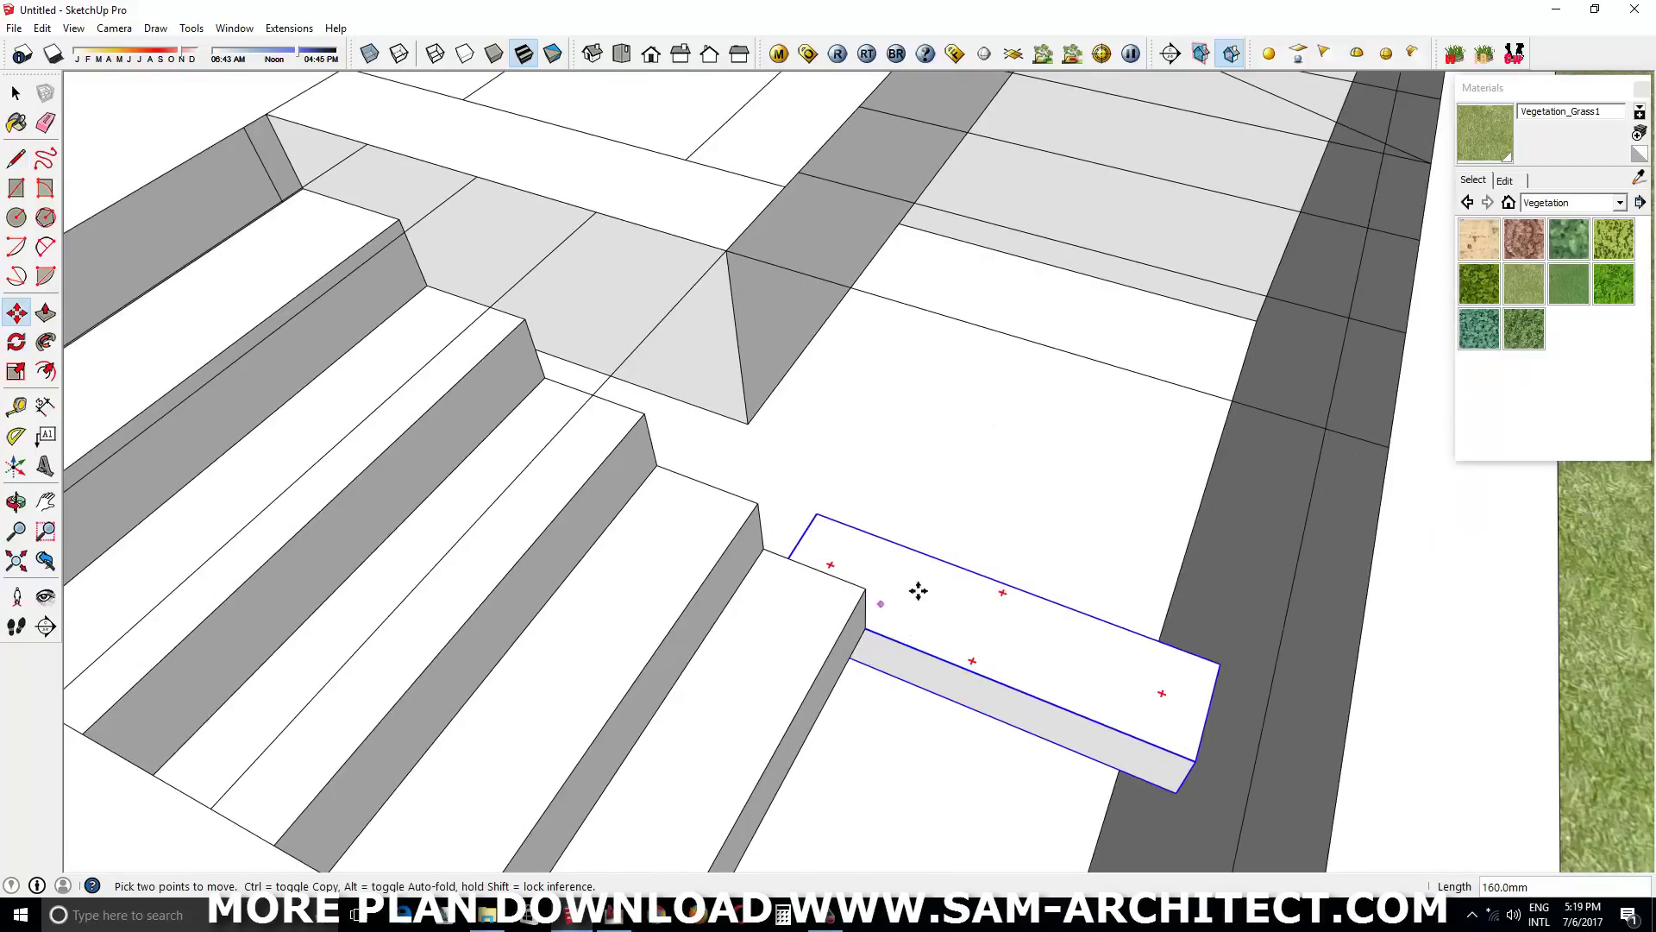
mouse_move(1210, 768)
middle_down()
mouse_move(957, 520)
mouse_move(786, 464)
middle_up()
click(910, 561)
middle_drag(910, 560, 1221, 573)
scroll(1092, 772, up, 3)
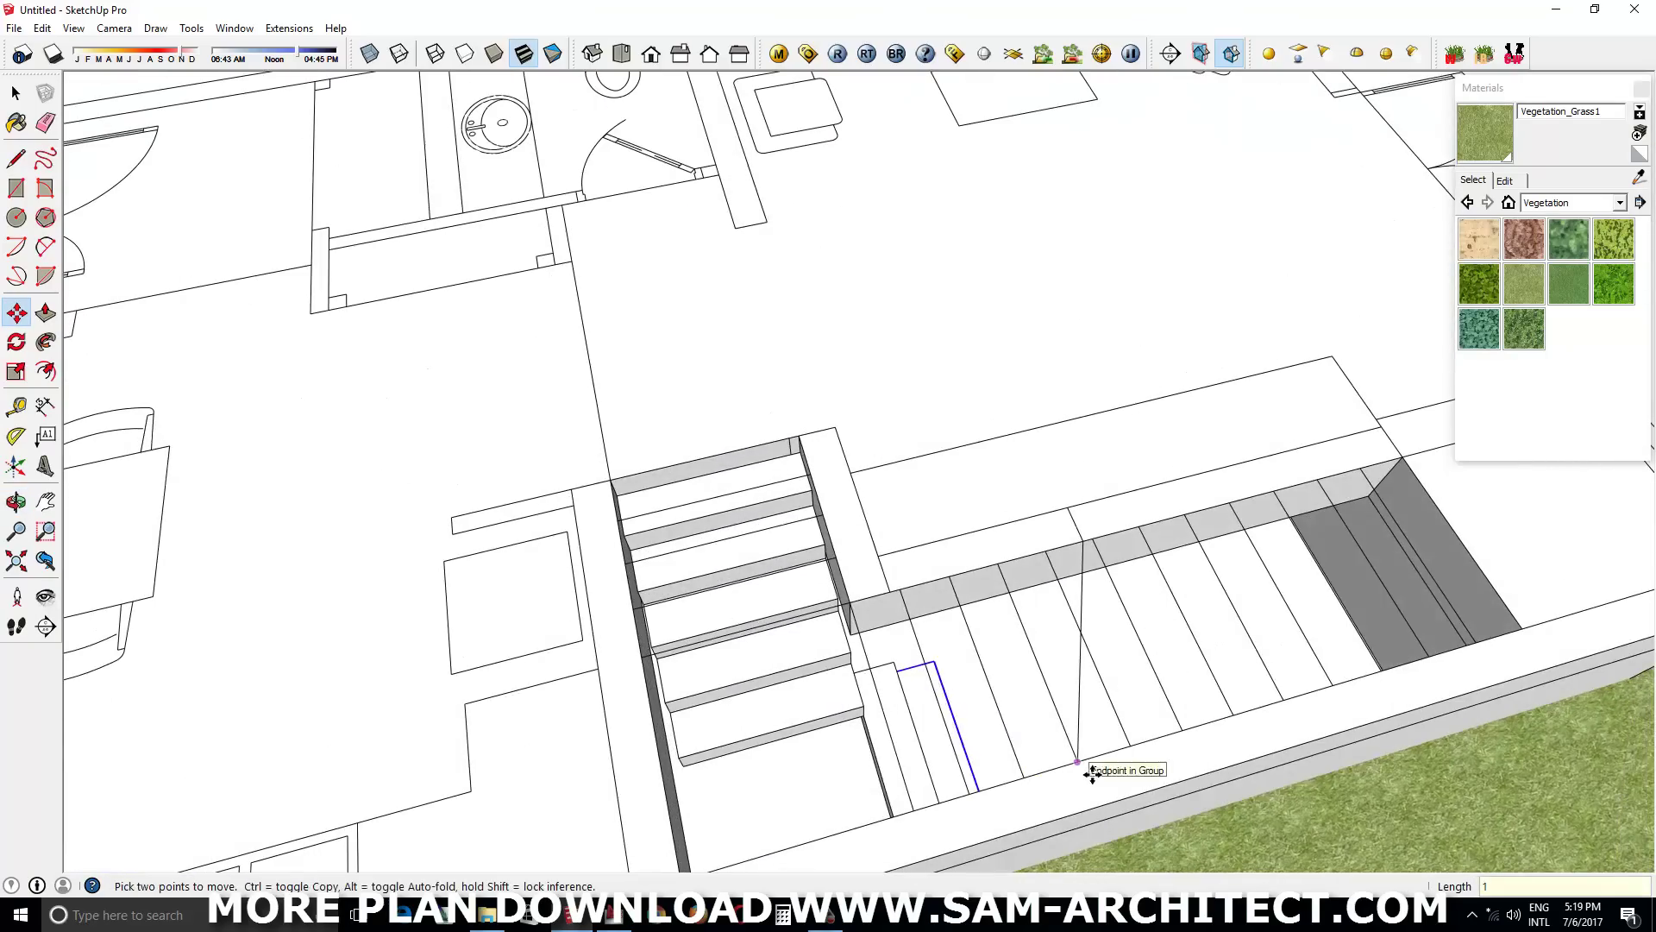
mouse_move(1089, 776)
middle_down()
mouse_move(814, 806)
mouse_move(1264, 629)
mouse_move(650, 599)
mouse_move(622, 501)
mouse_move(739, 344)
middle_up()
scroll(865, 514, up, 5)
middle_drag(865, 514, 755, 414)
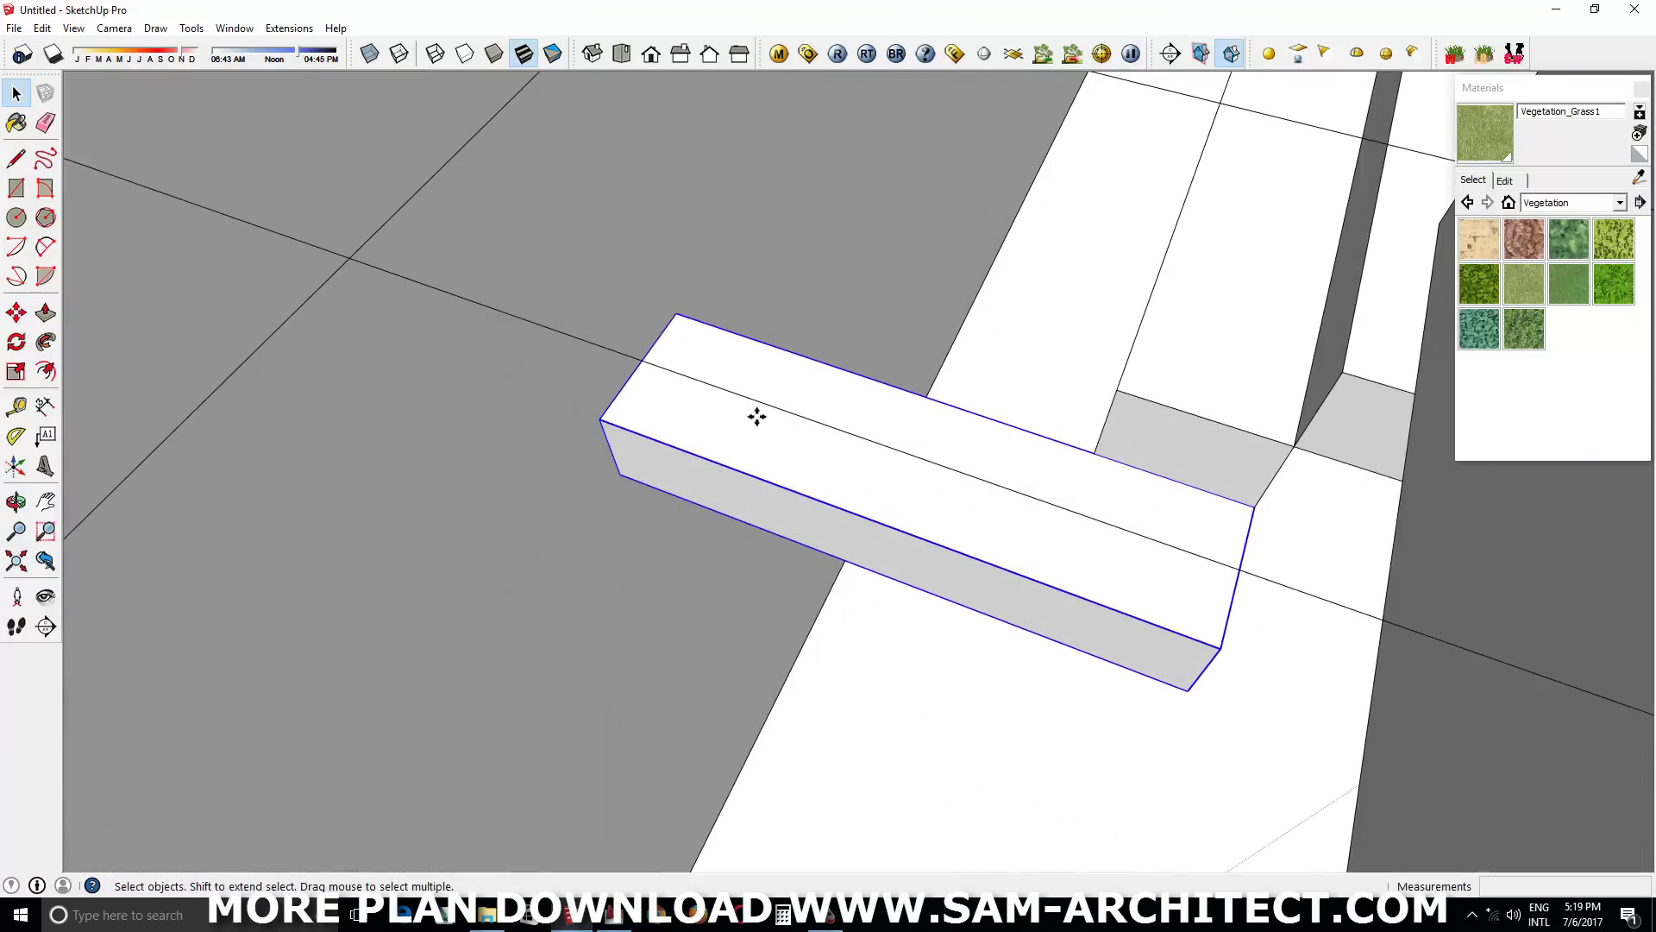
Ctrl-copy the step bar to build up the flight of treads
key(ctrl)
click(676, 313)
click(613, 514)
scroll(750, 603, down, 3)
scroll(759, 610, down, 2)
scroll(898, 573, up, 4)
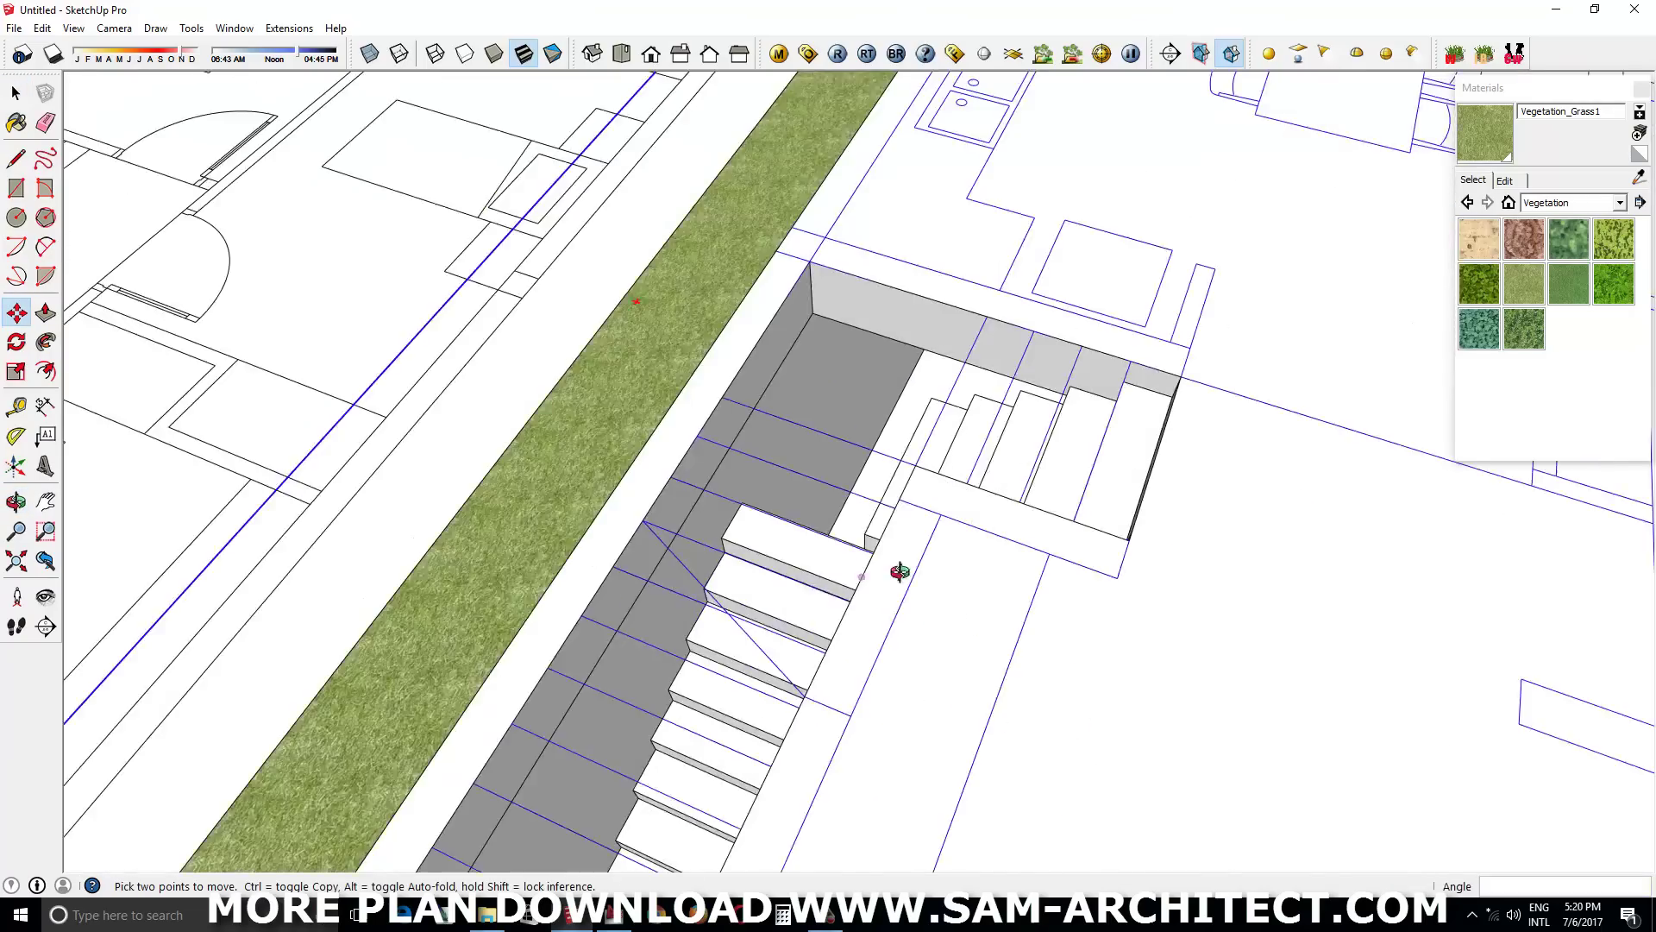
scroll(885, 759, up, 3)
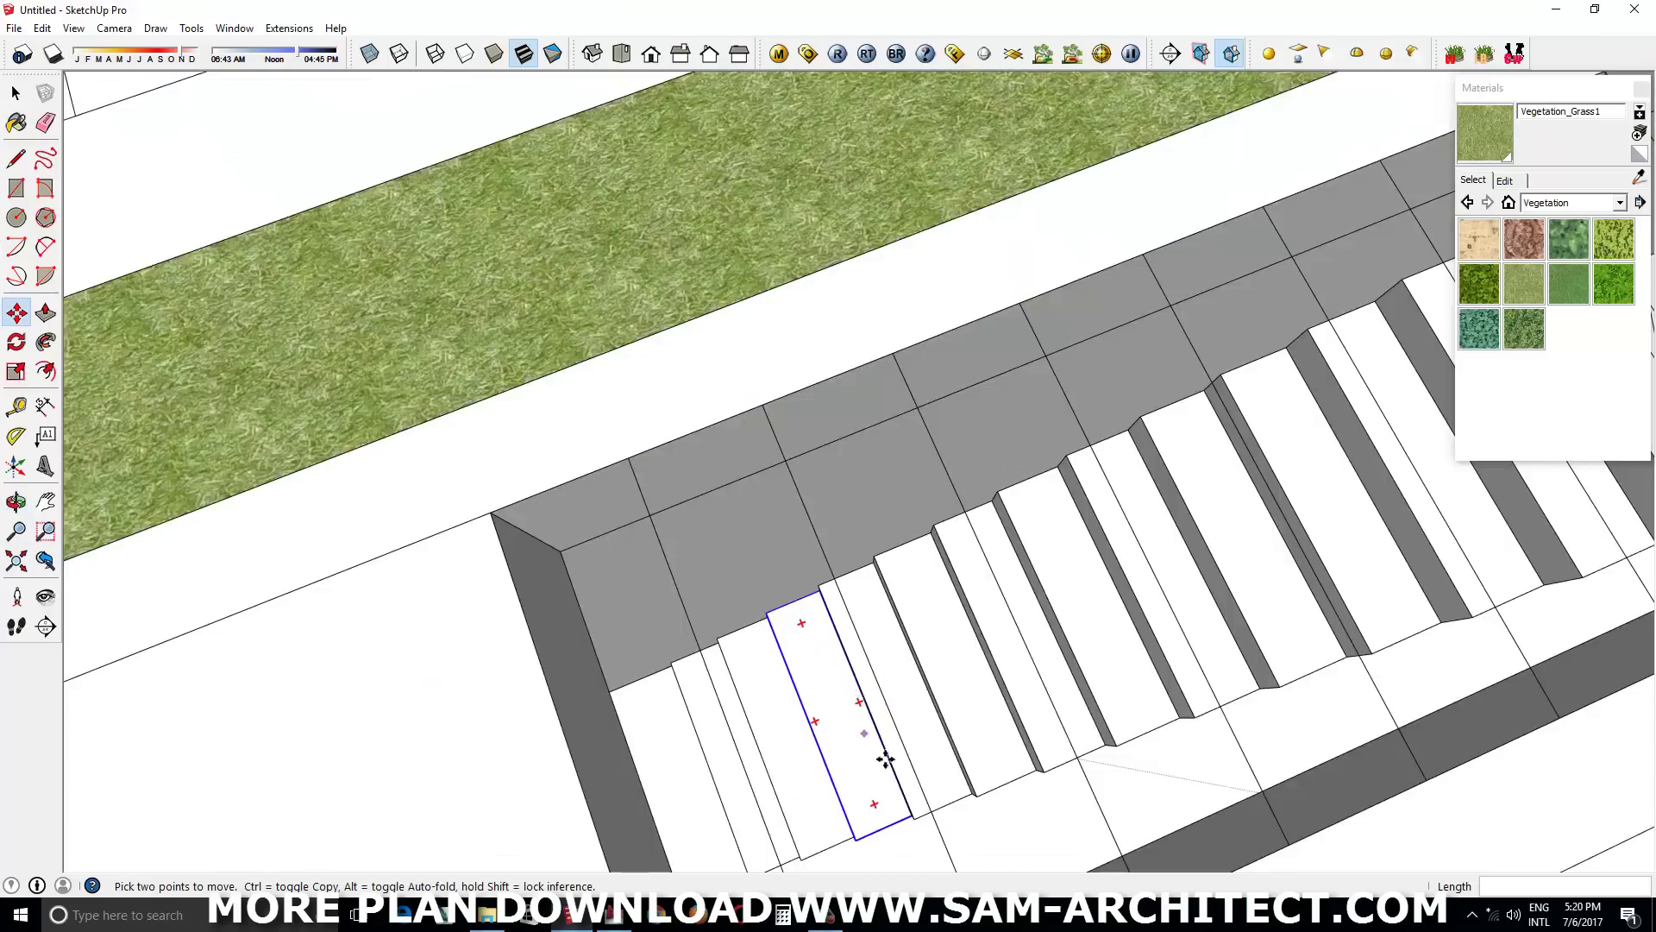
mouse_move(886, 759)
middle_down()
mouse_move(854, 222)
mouse_move(824, 658)
middle_up()
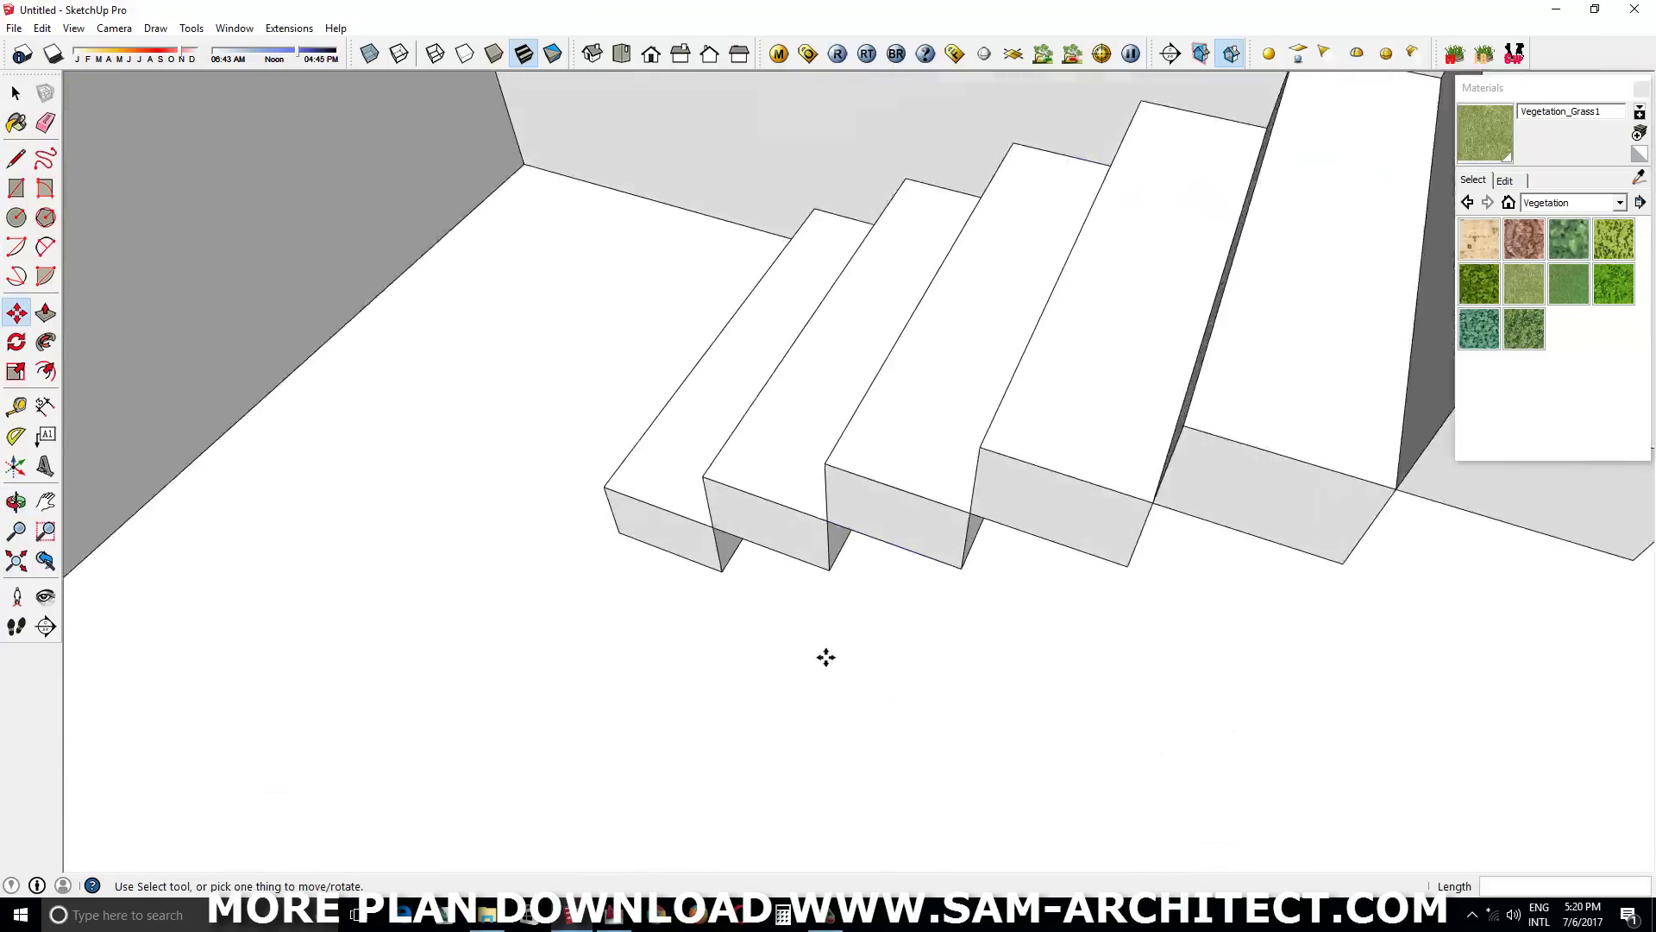
scroll(686, 714, up, 5)
scroll(686, 714, down, 5)
scroll(943, 632, down, 3)
scroll(843, 543, up, 5)
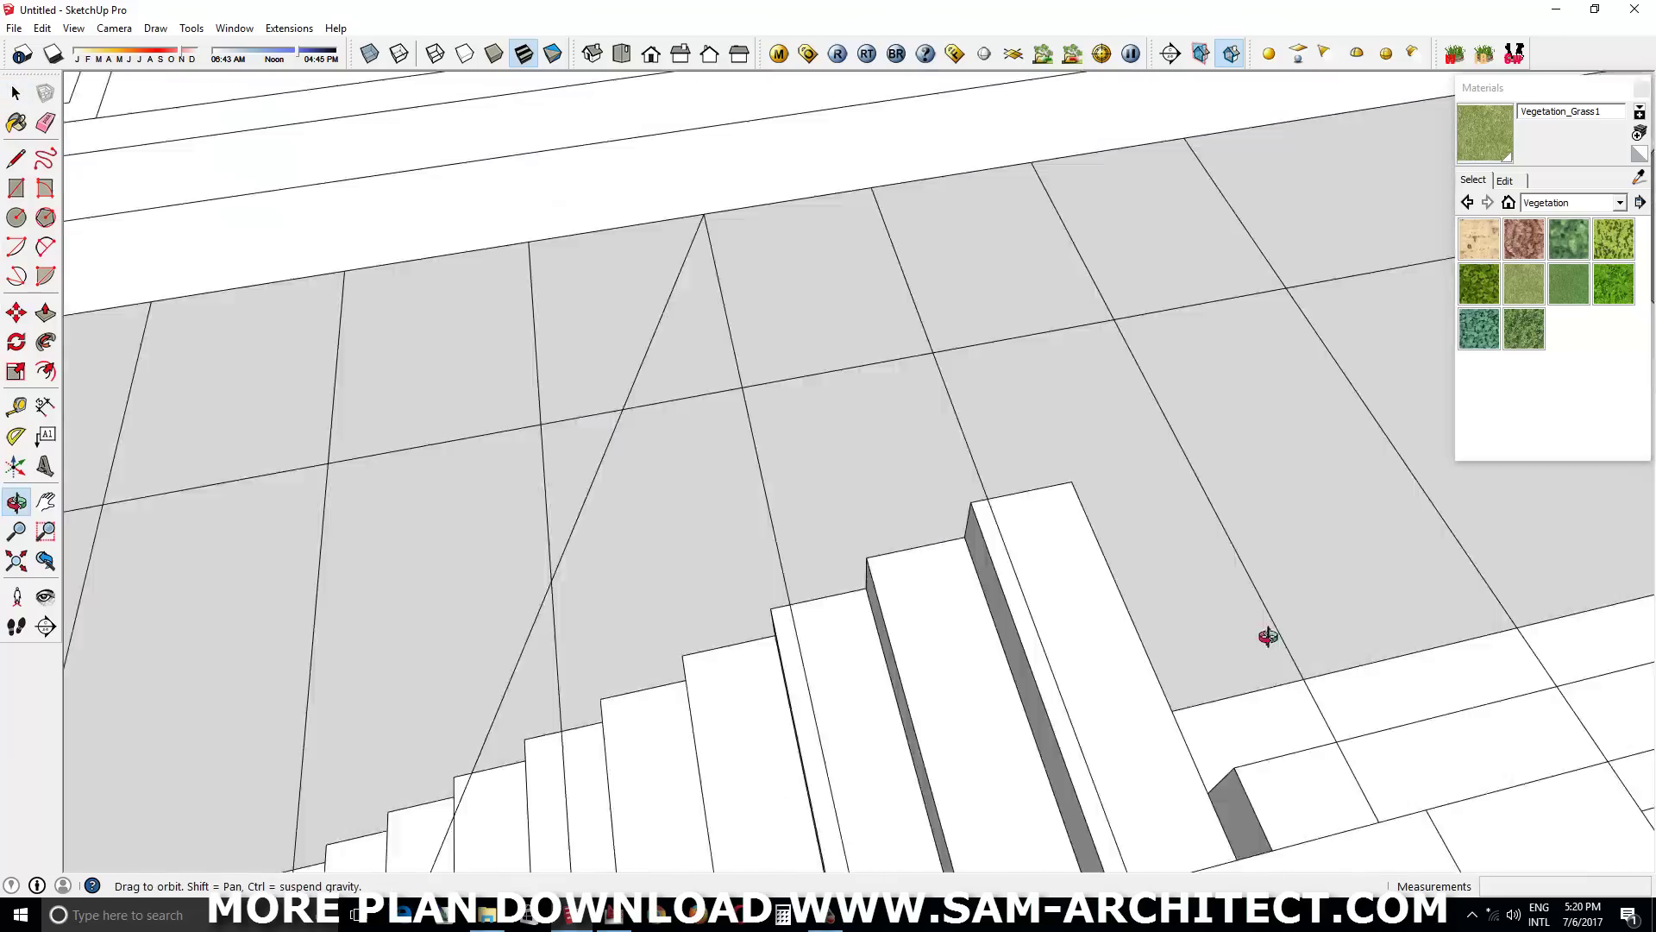
Select the step component and a step face and apply context-menu options to them
key(space)
right_click(1423, 742)
mouse_move(1268, 636)
middle_down()
mouse_move(1423, 742)
mouse_move(946, 578)
middle_up()
click(1498, 257)
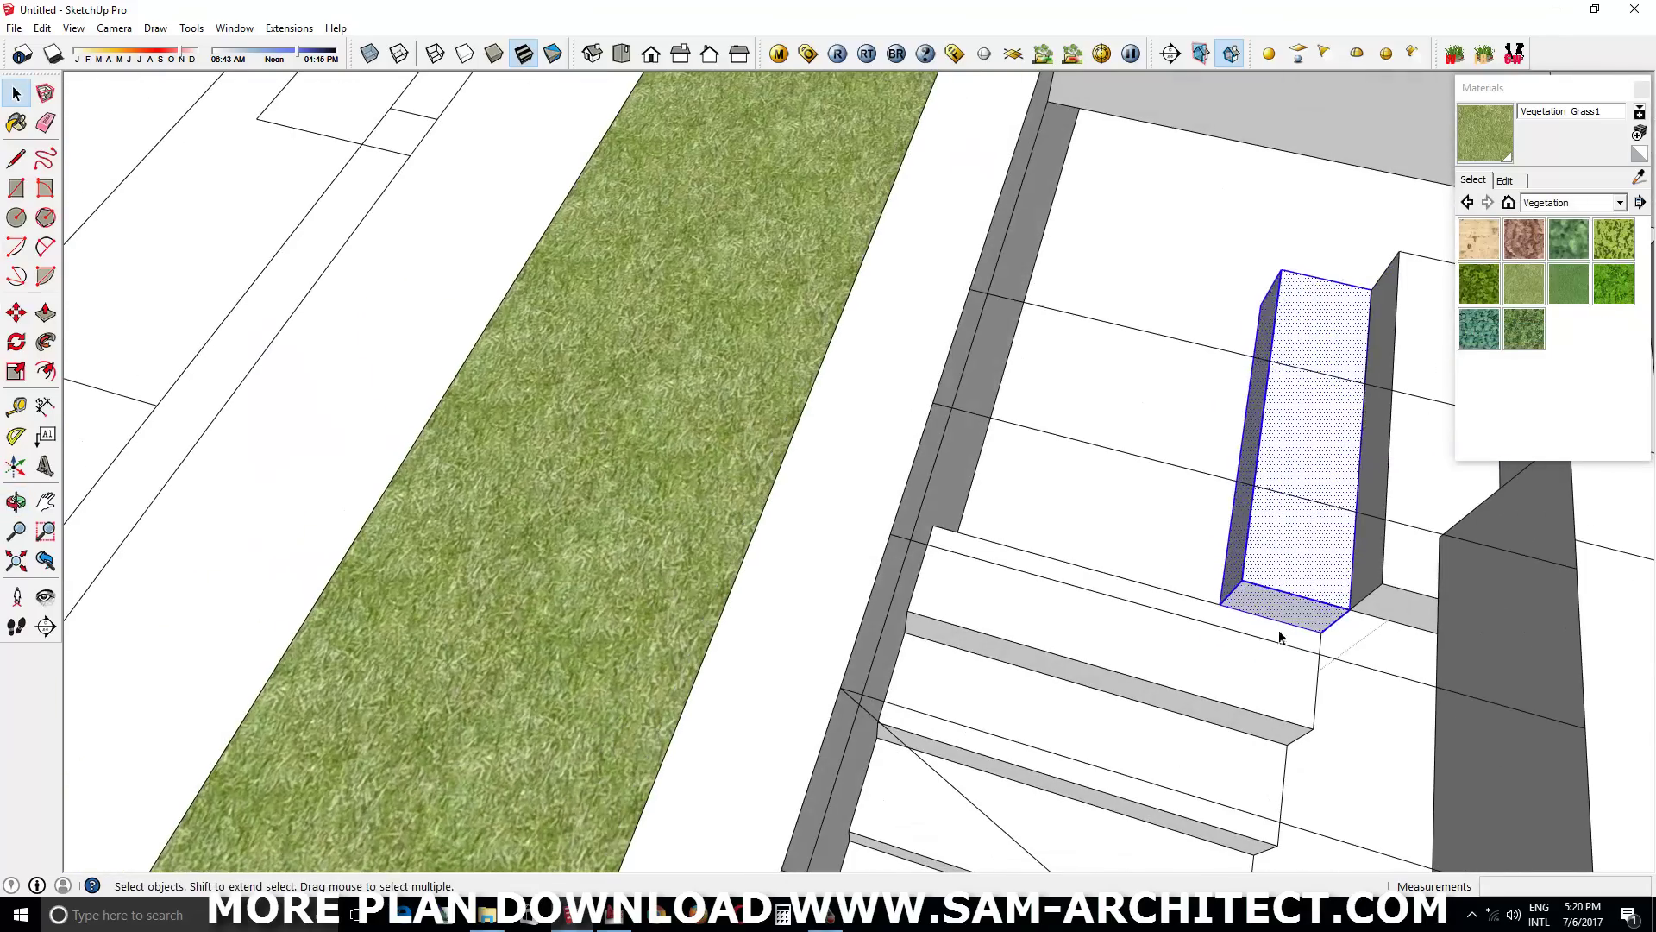
key(p)
key(space)
click(1020, 451)
right_click(1022, 496)
click(1113, 192)
Begin copying the whole flight of steps upward with Move
scroll(1090, 511, down, 5)
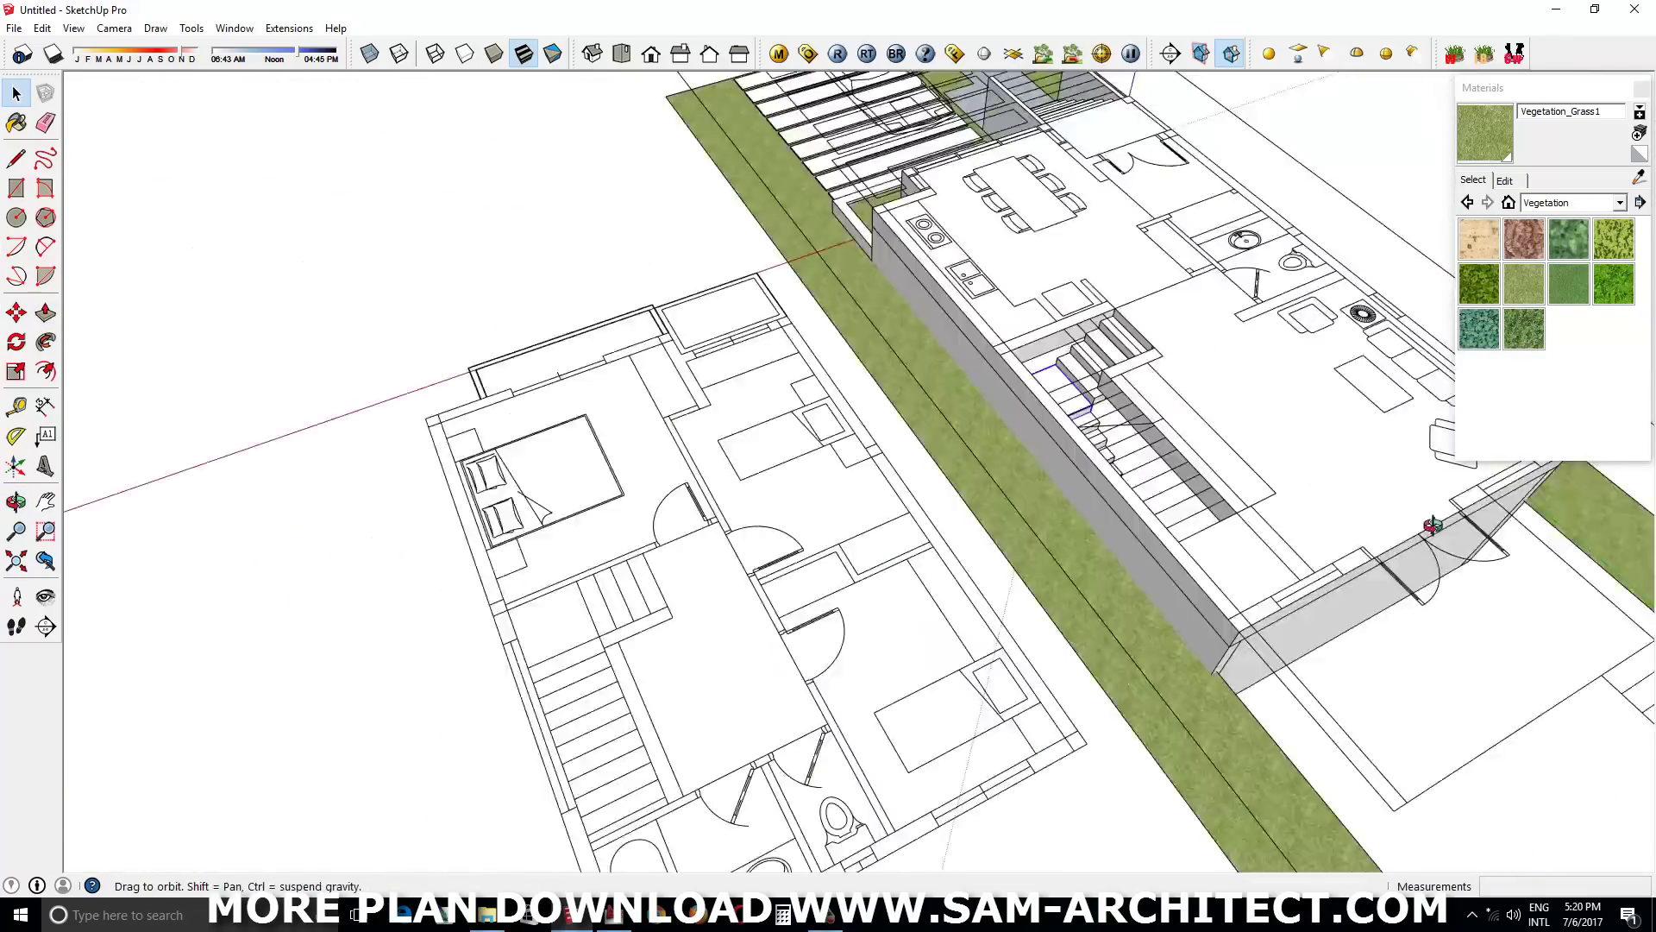
scroll(1089, 512, up, 5)
scroll(917, 739, down, 3)
scroll(1040, 711, down, 3)
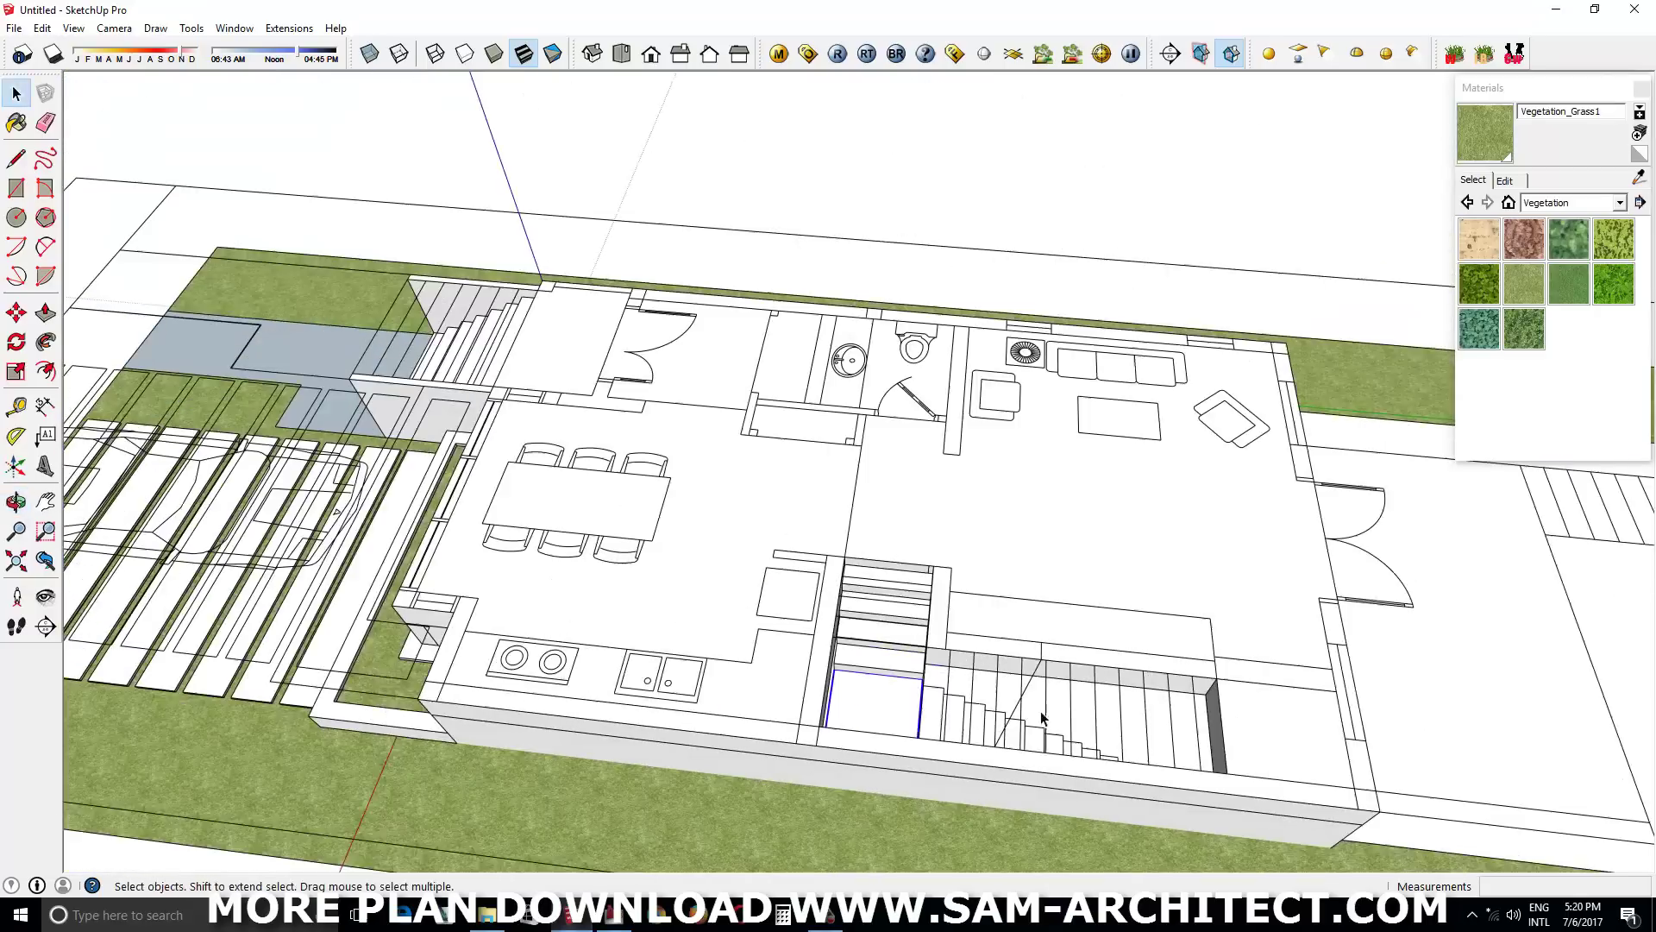
scroll(1041, 711, up, 3)
mouse_move(1040, 710)
middle_down()
mouse_move(1118, 676)
mouse_move(1121, 798)
middle_up()
scroll(1163, 666, up, 3)
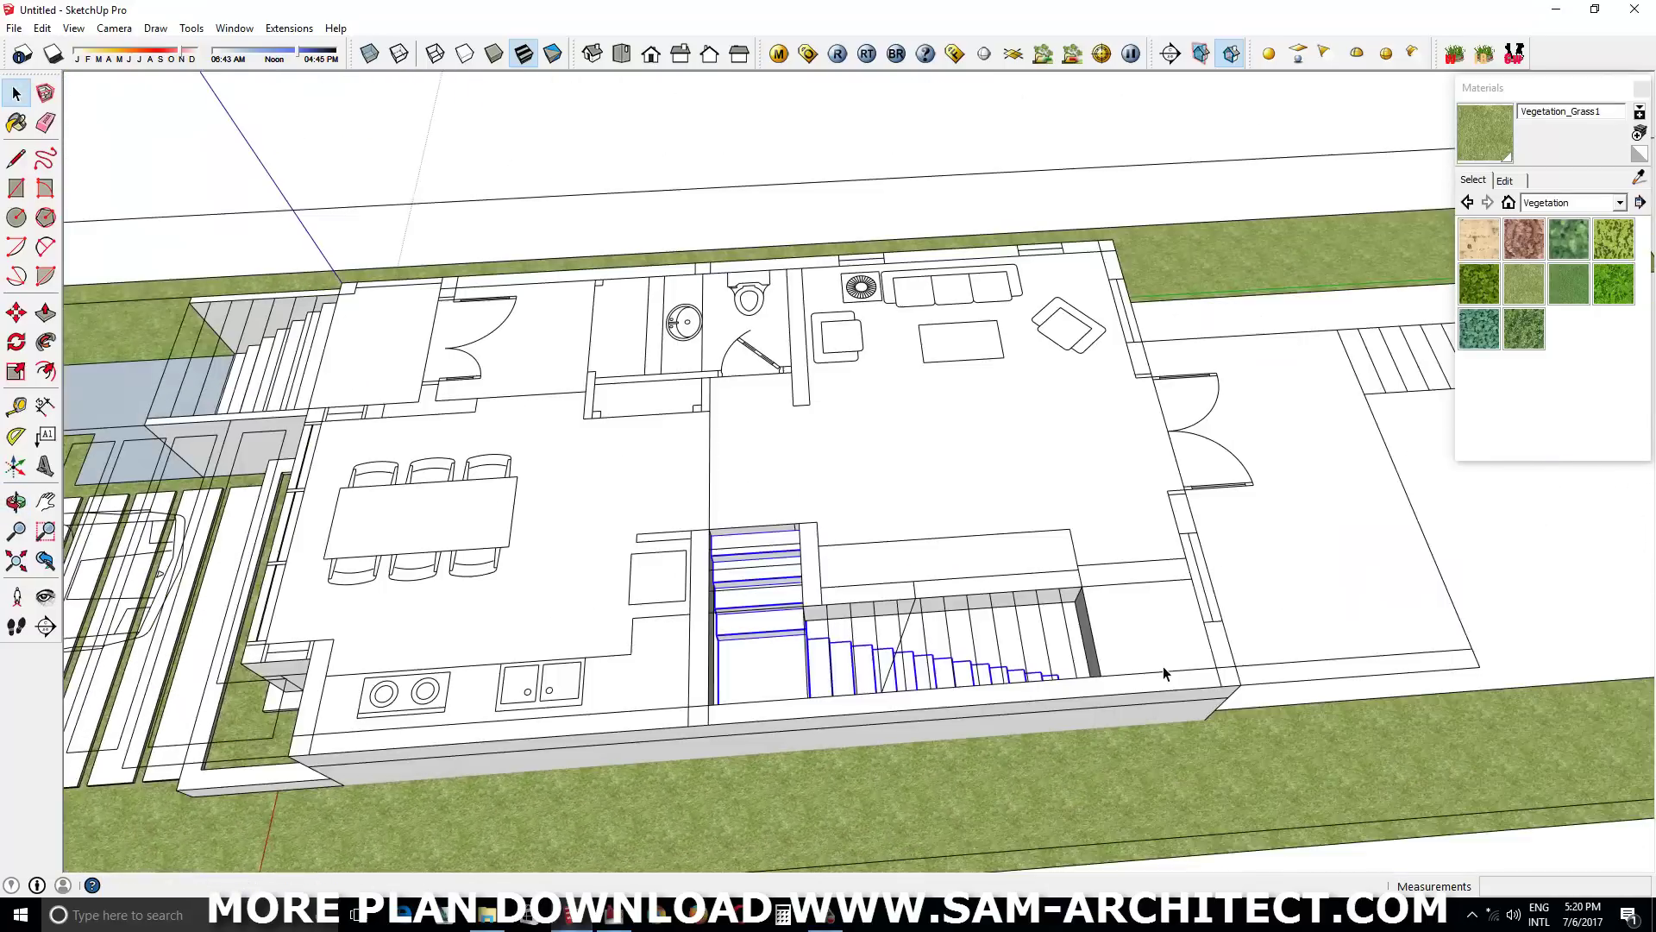
scroll(1127, 598, up, 3)
key(m)
click(1147, 545)
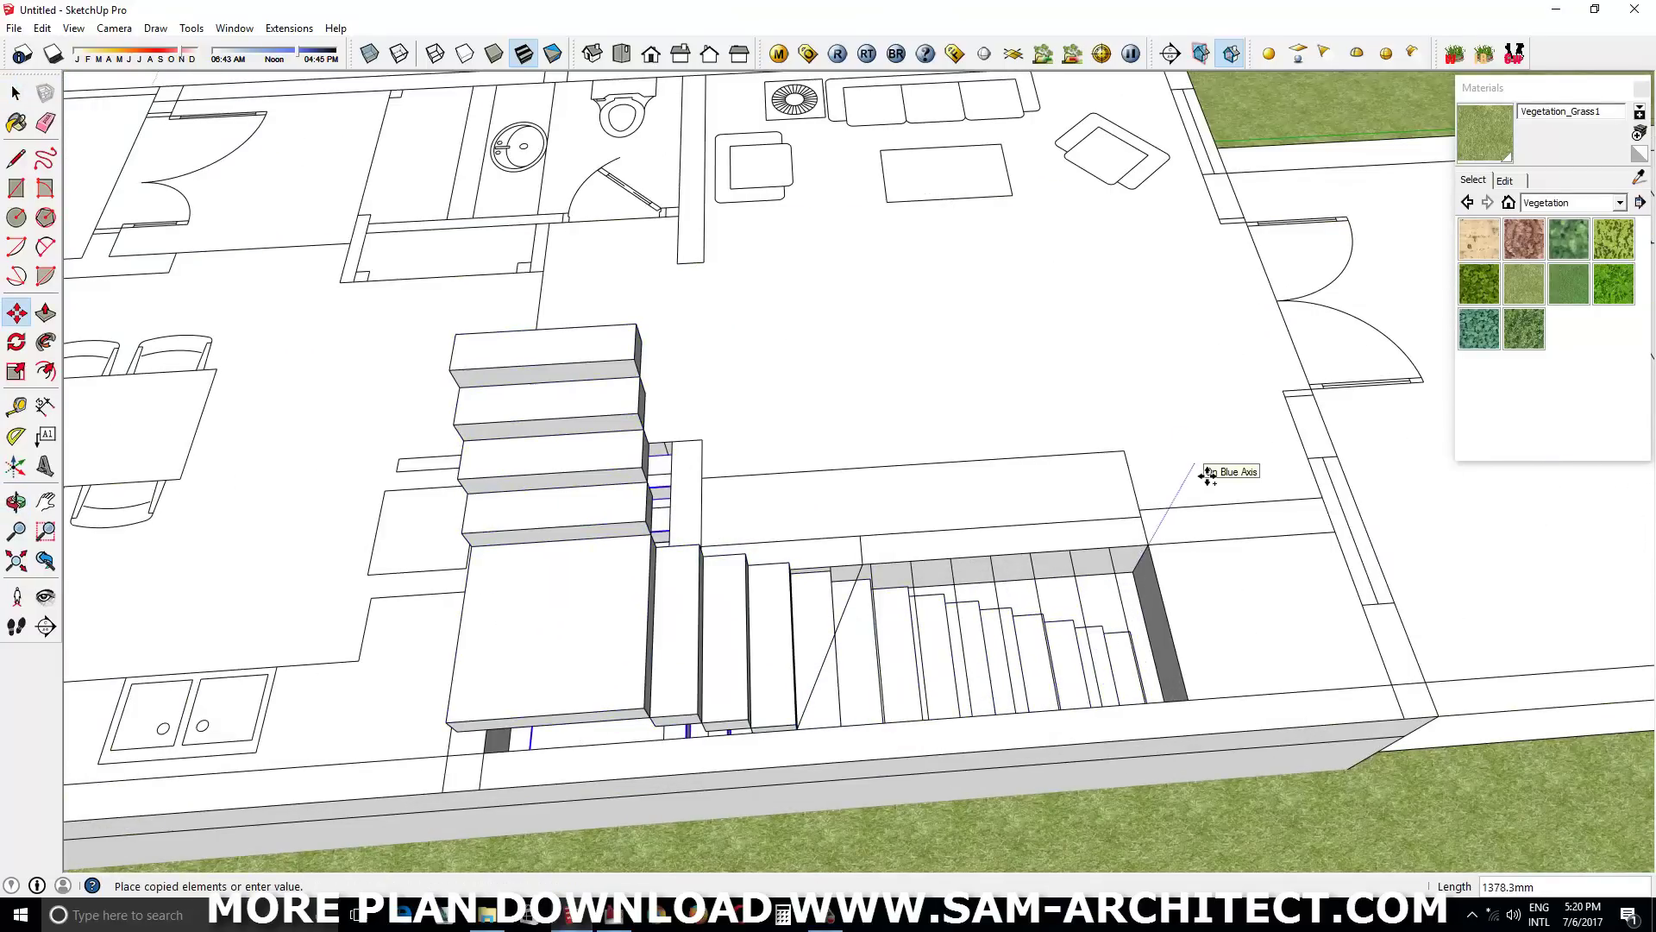
Place the copied flight and lift it 200 mm up the blue axis
key(Return)
middle_drag(1208, 474, 529, 573)
text(200)
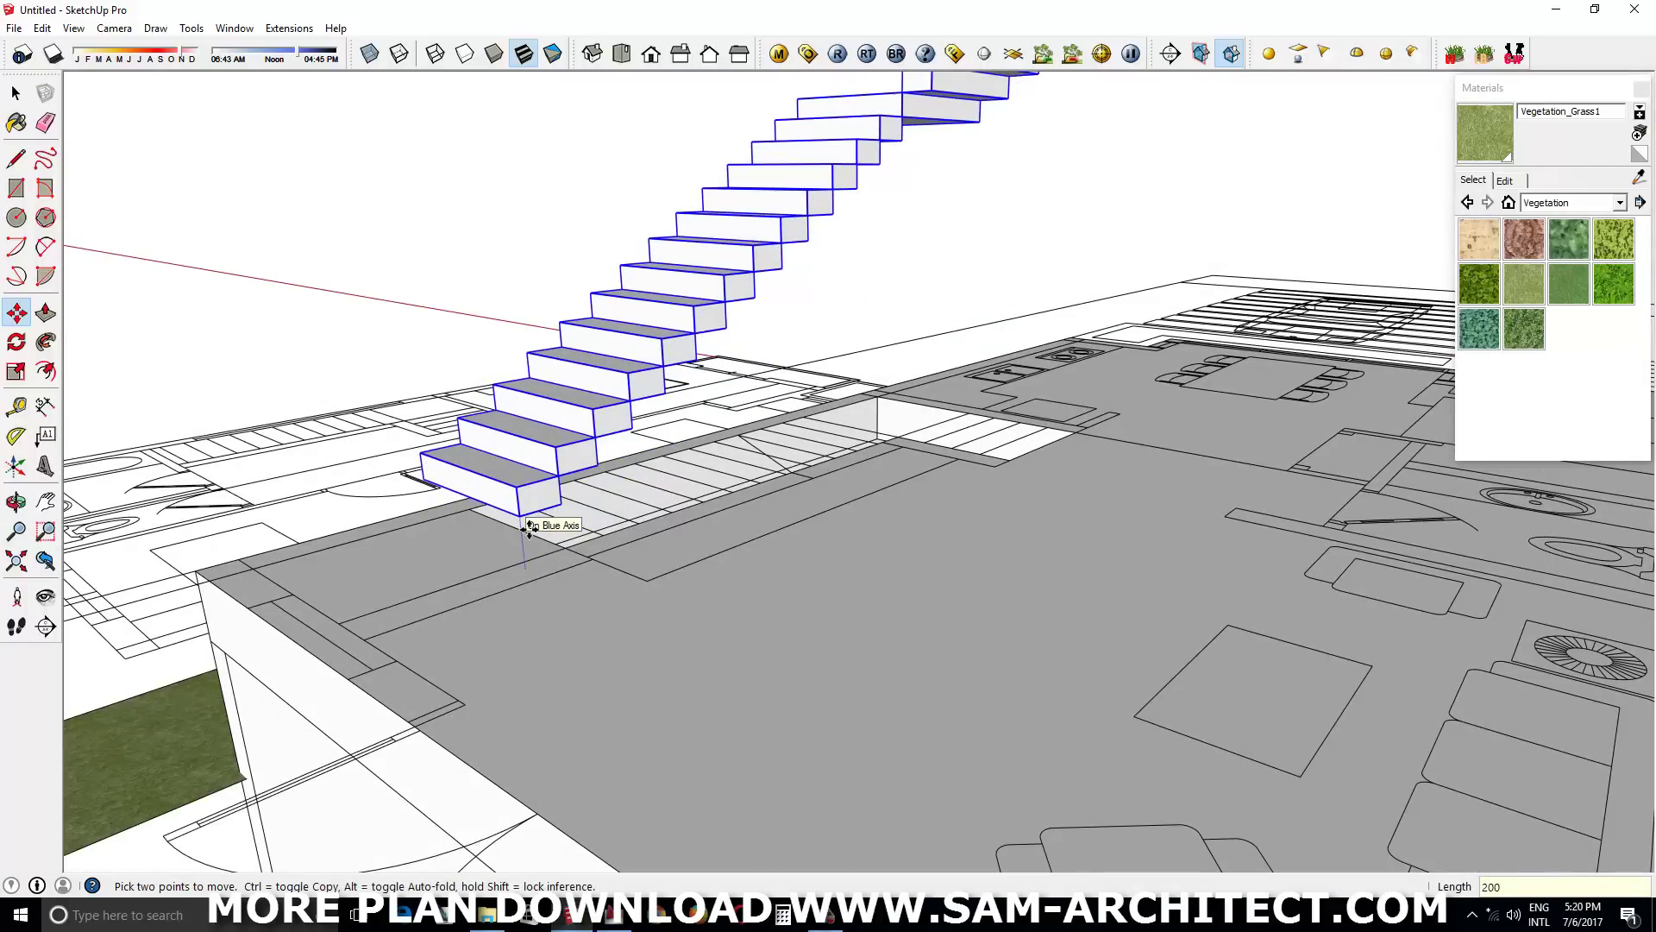
key(Return)
middle_drag(528, 526, 666, 634)
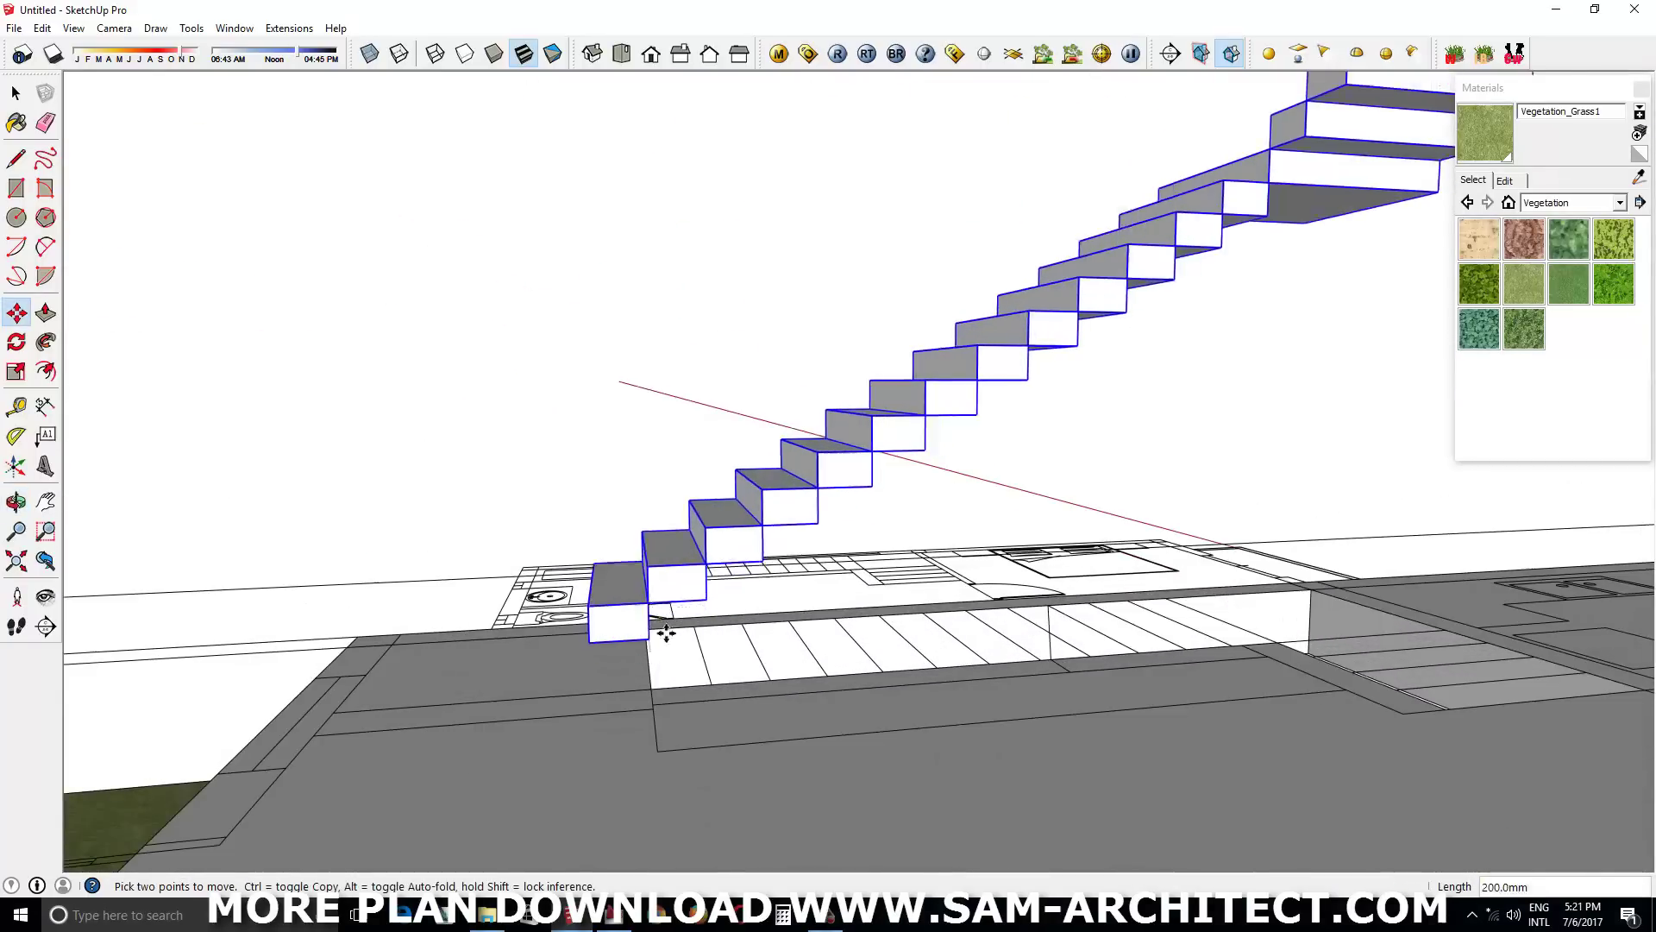
Move the flight a further 160 mm, then select the bottom step
click(666, 634)
mouse_move(658, 491)
middle_down()
mouse_move(715, 750)
mouse_move(653, 759)
mouse_move(613, 653)
mouse_move(1046, 573)
middle_up()
text(160)
key(Return)
key(space)
click(653, 759)
Select the bottom stair step and make it unique
key(m)
key(p)
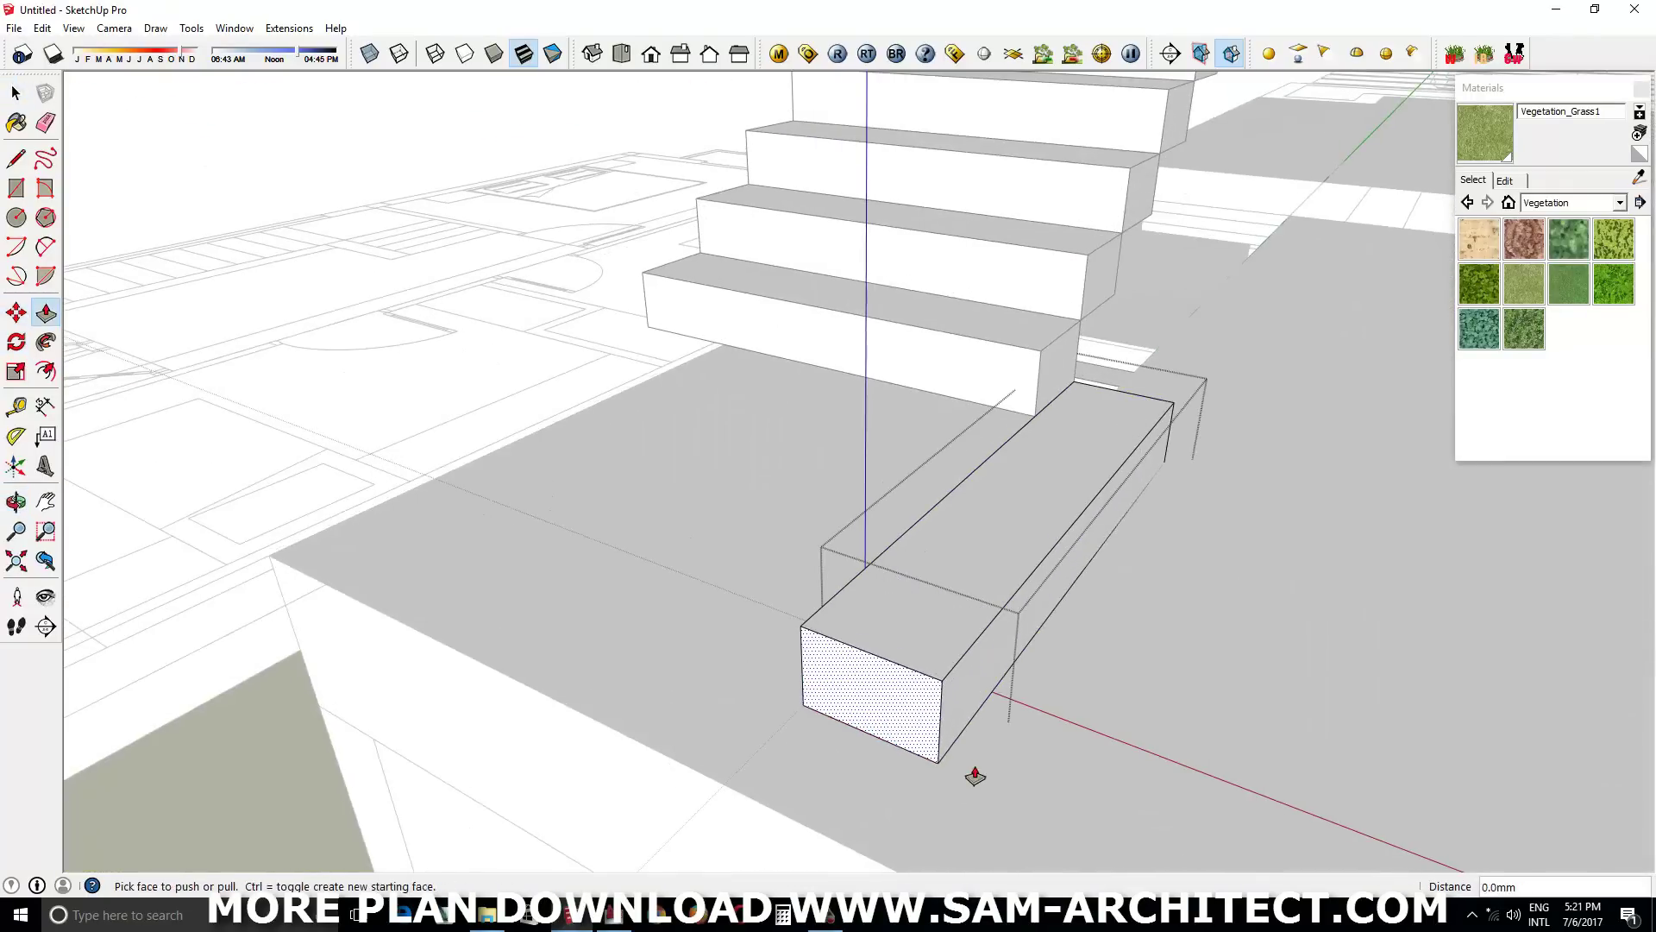
key(Escape)
key(space)
triple_click(1010, 491)
right_click(1048, 491)
key(Escape)
click(954, 768)
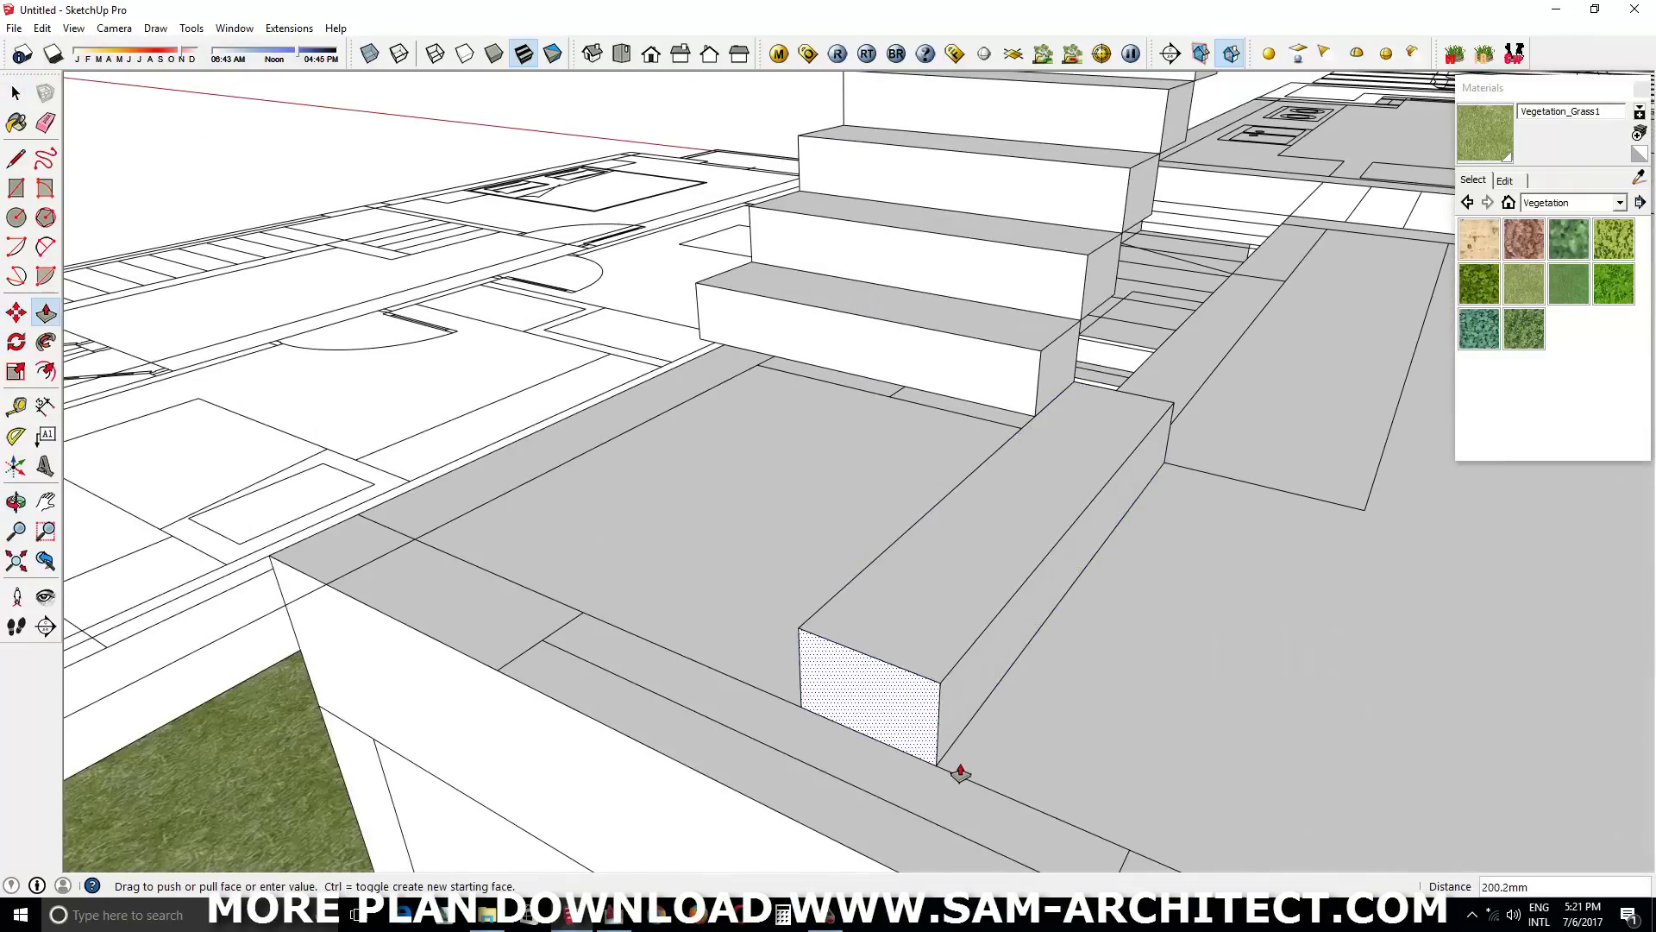
triple_click(954, 658)
right_click(954, 658)
key(Escape)
right_click(932, 345)
click(1015, 455)
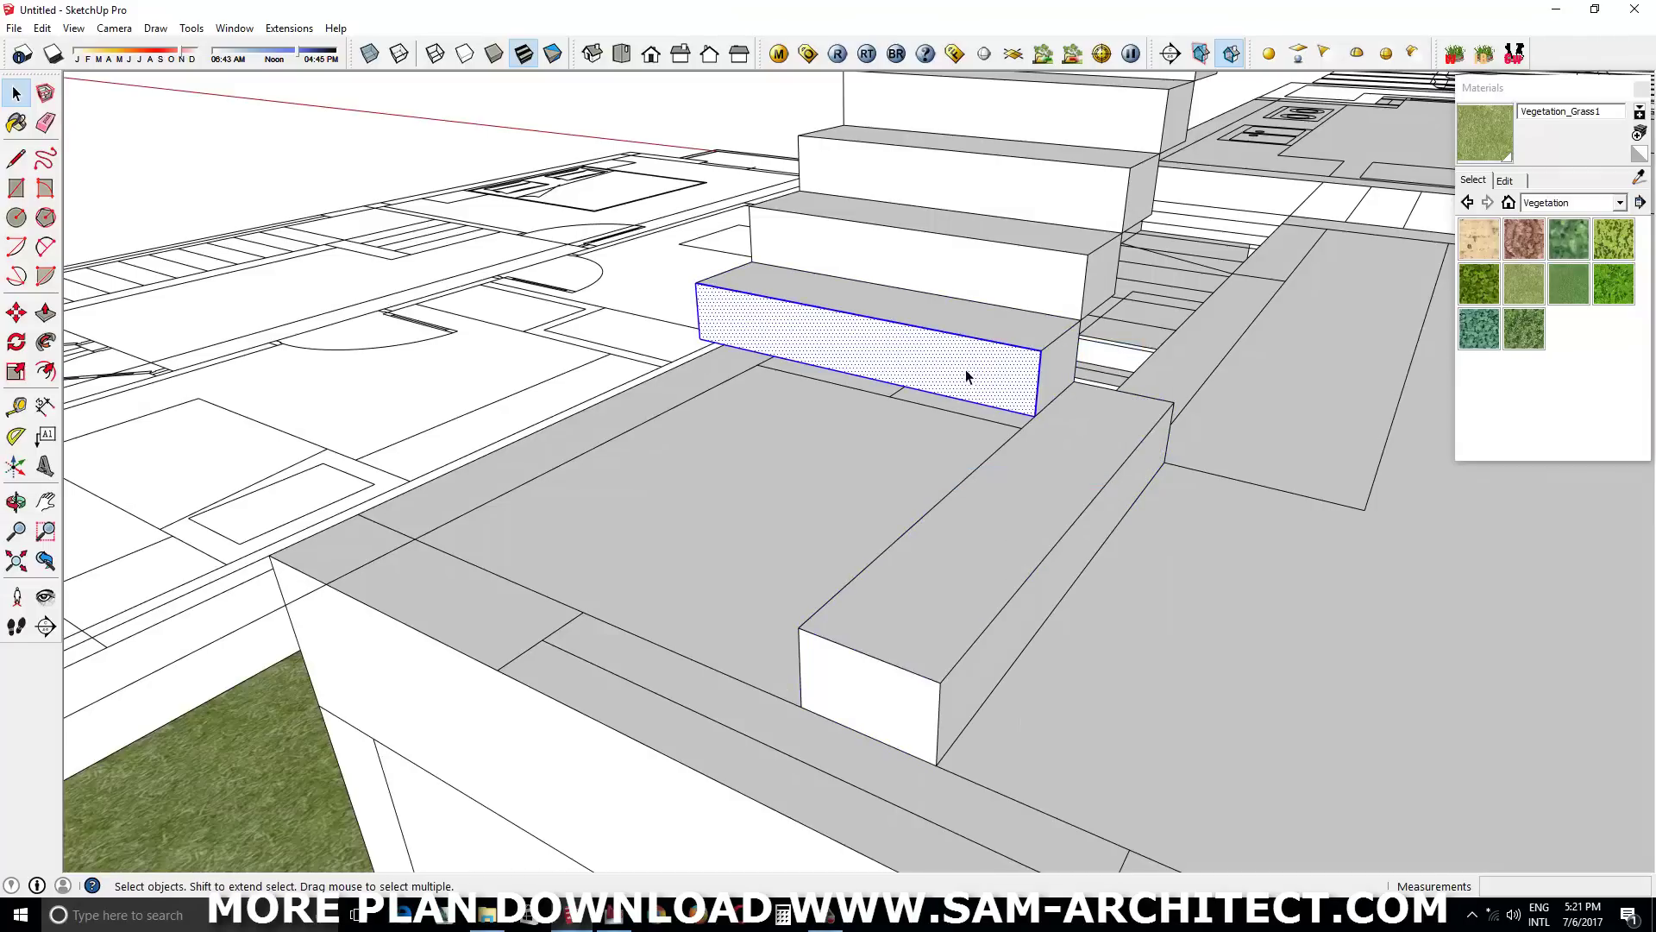
Push/Pull the bottom step's face to extend it down to the slab
key(p)
middle_drag(879, 677, 794, 396)
drag(794, 396, 858, 426)
middle_drag(858, 425, 936, 580)
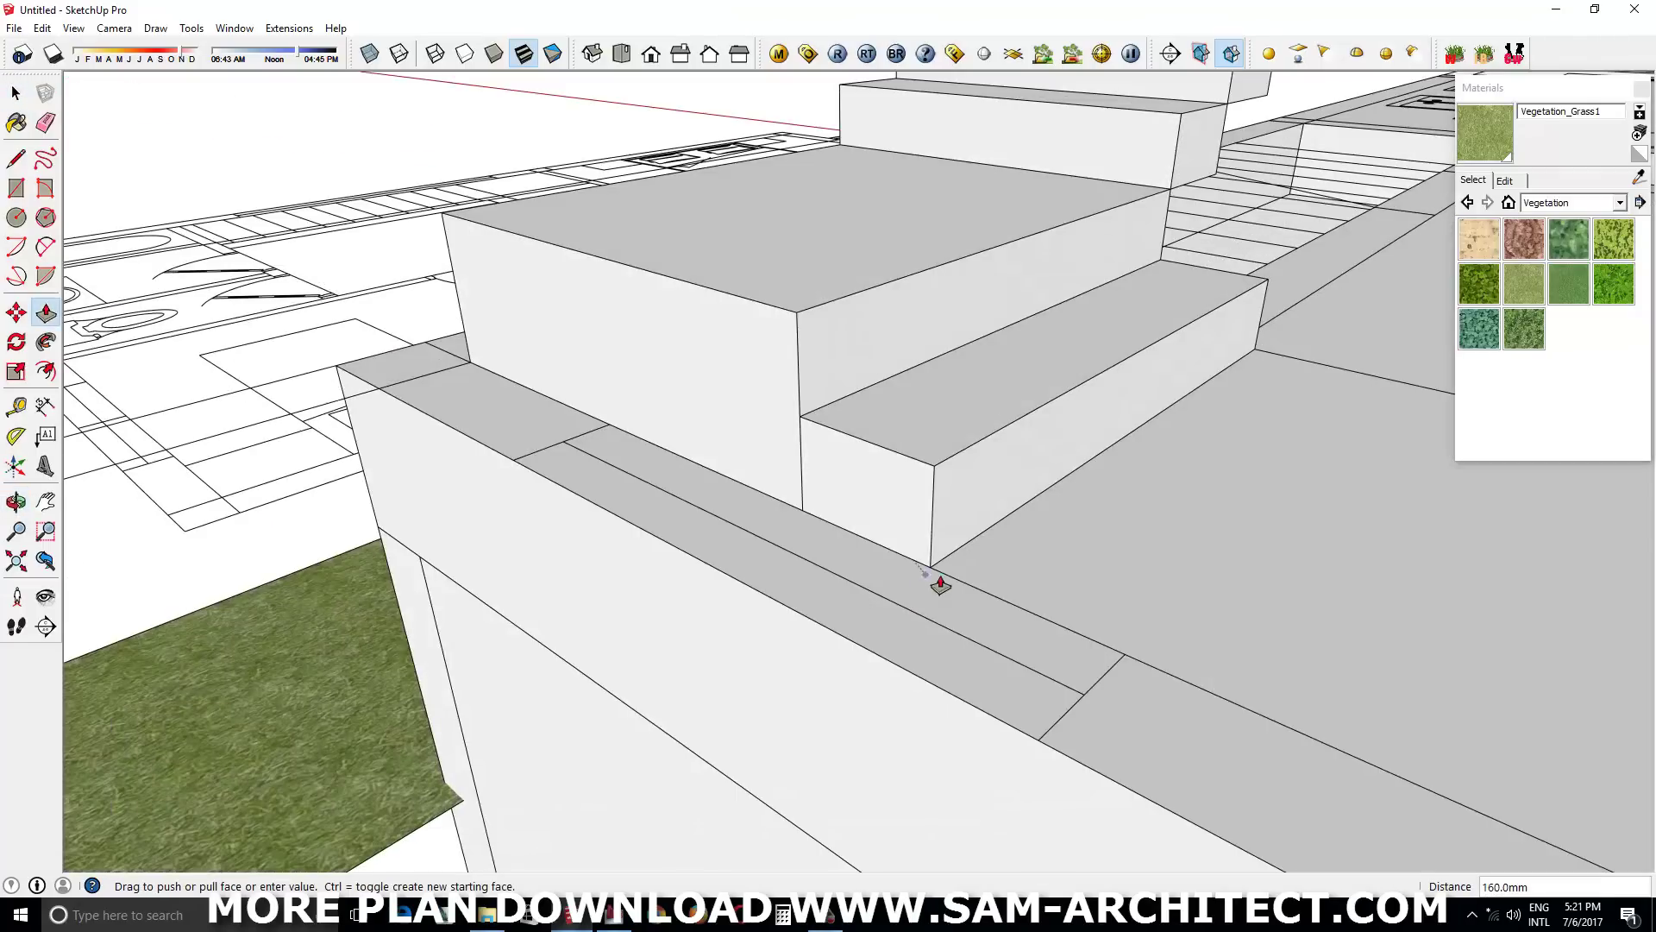
Select the whole box and make it a group
key(space)
middle_drag(446, 428, 494, 309)
triple_click(494, 308)
right_click(493, 308)
click(588, 464)
Draw a line on the step to close off a new face, then select the top face
scroll(582, 421, up, 3)
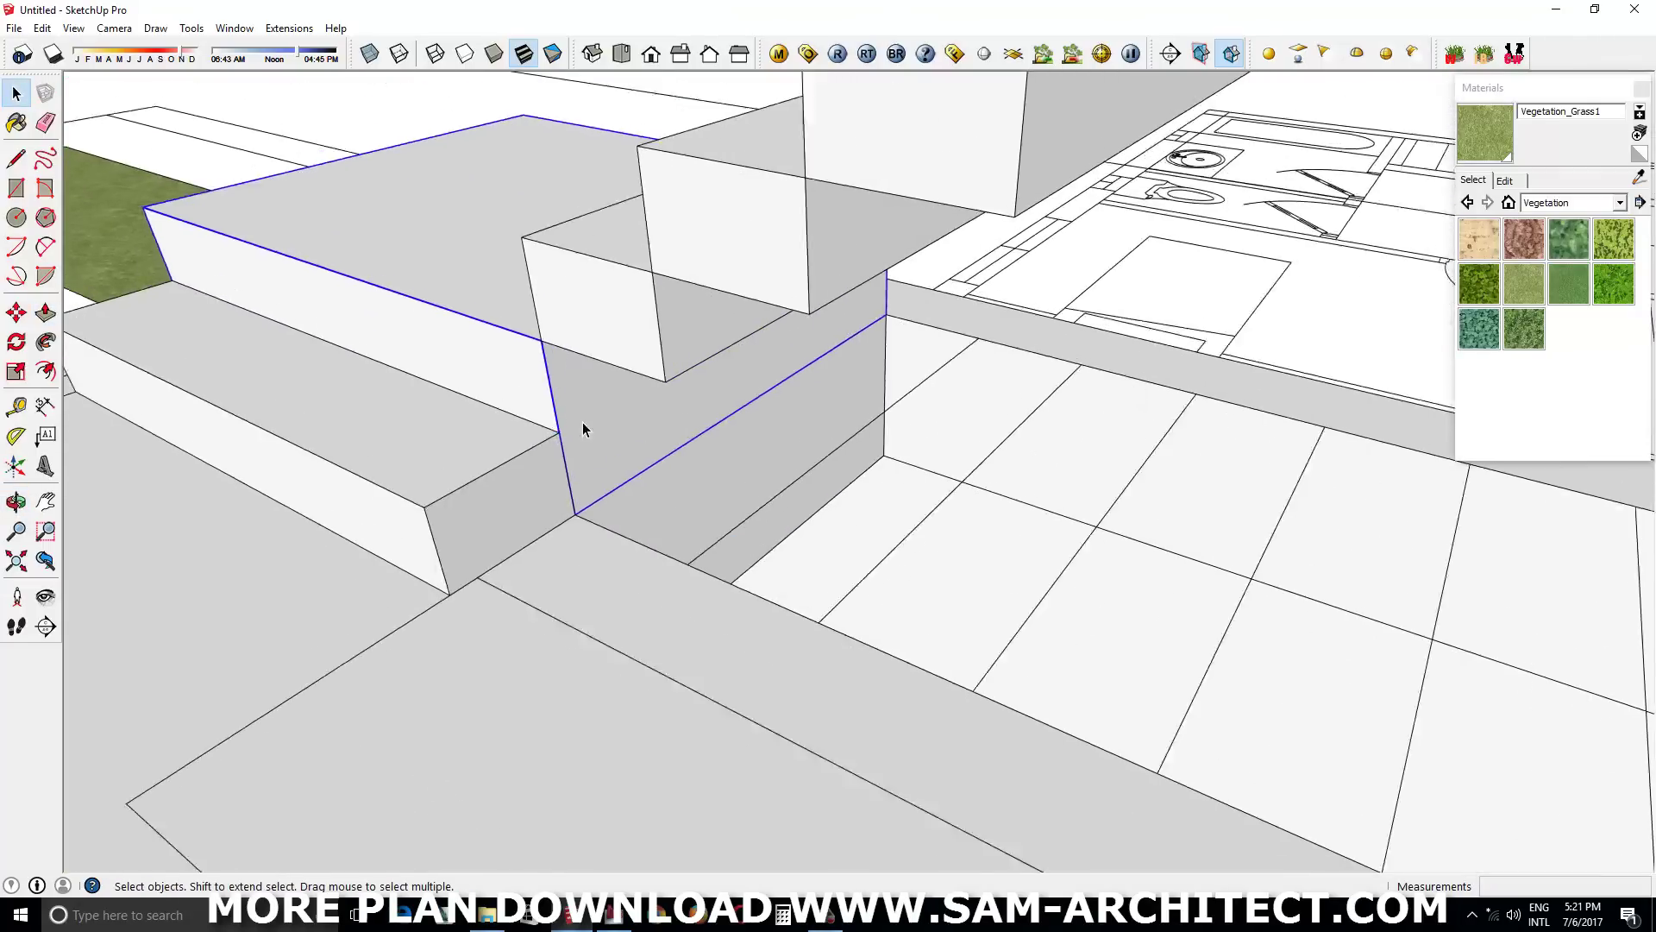
scroll(661, 385, up, 5)
click(882, 358)
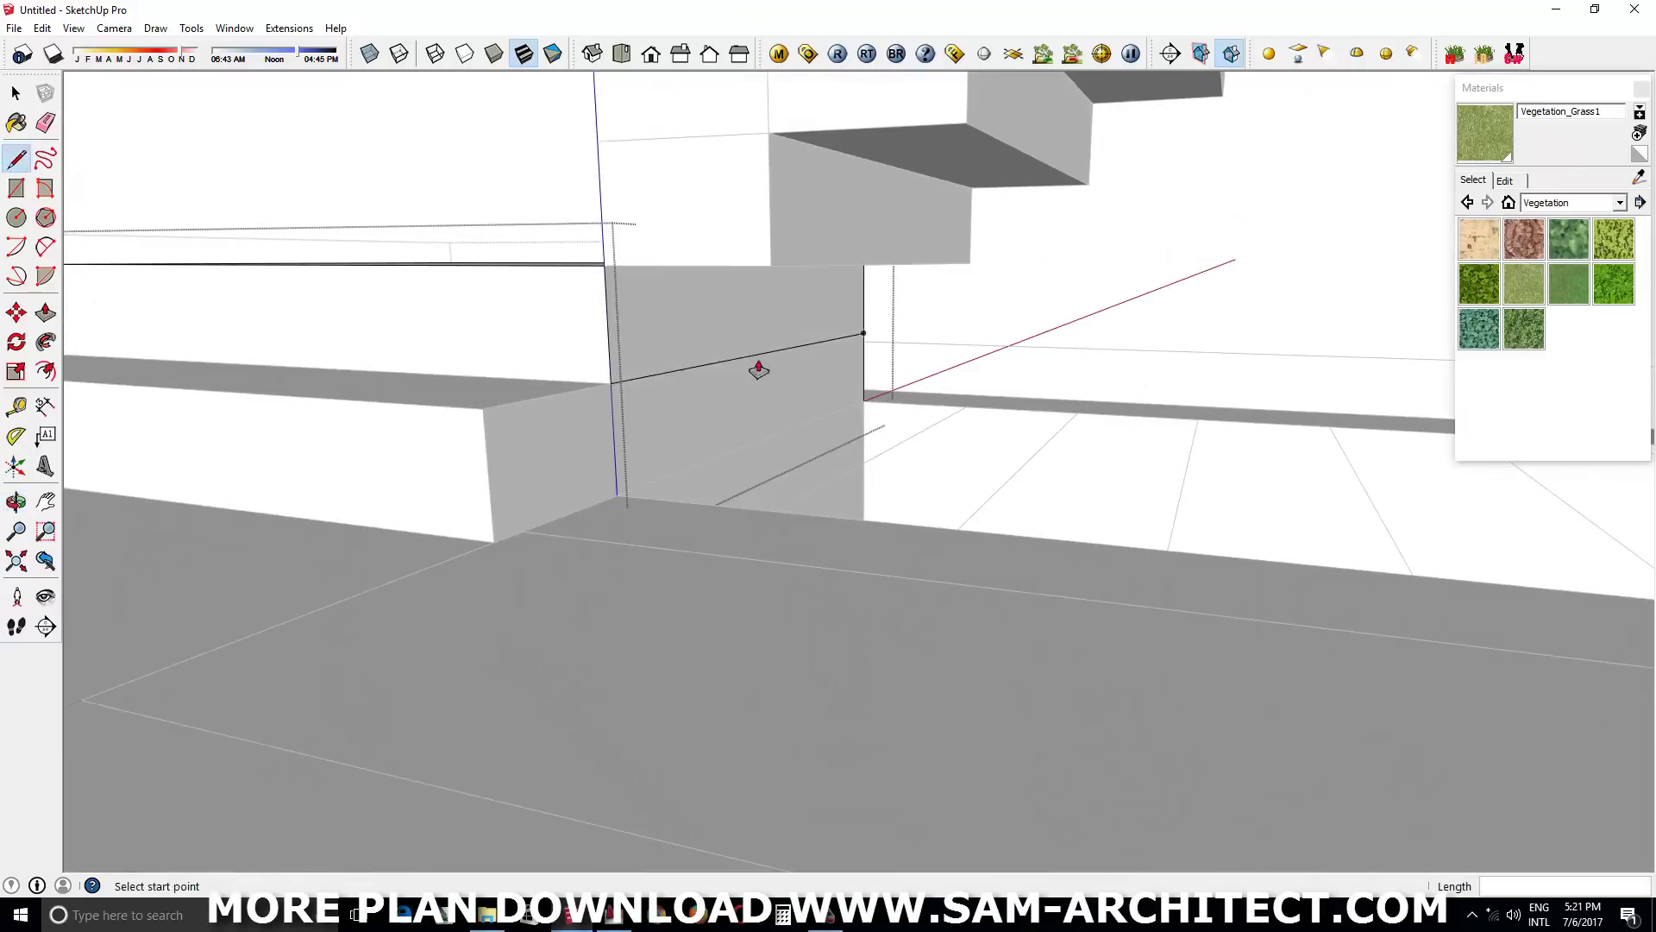
key(p)
mouse_move(751, 352)
middle_down()
mouse_move(899, 355)
mouse_move(812, 321)
mouse_move(891, 355)
mouse_move(815, 264)
middle_up()
key(space)
click(832, 314)
Copy the top edge and pull the nosing strip out 30 mm
key(p)
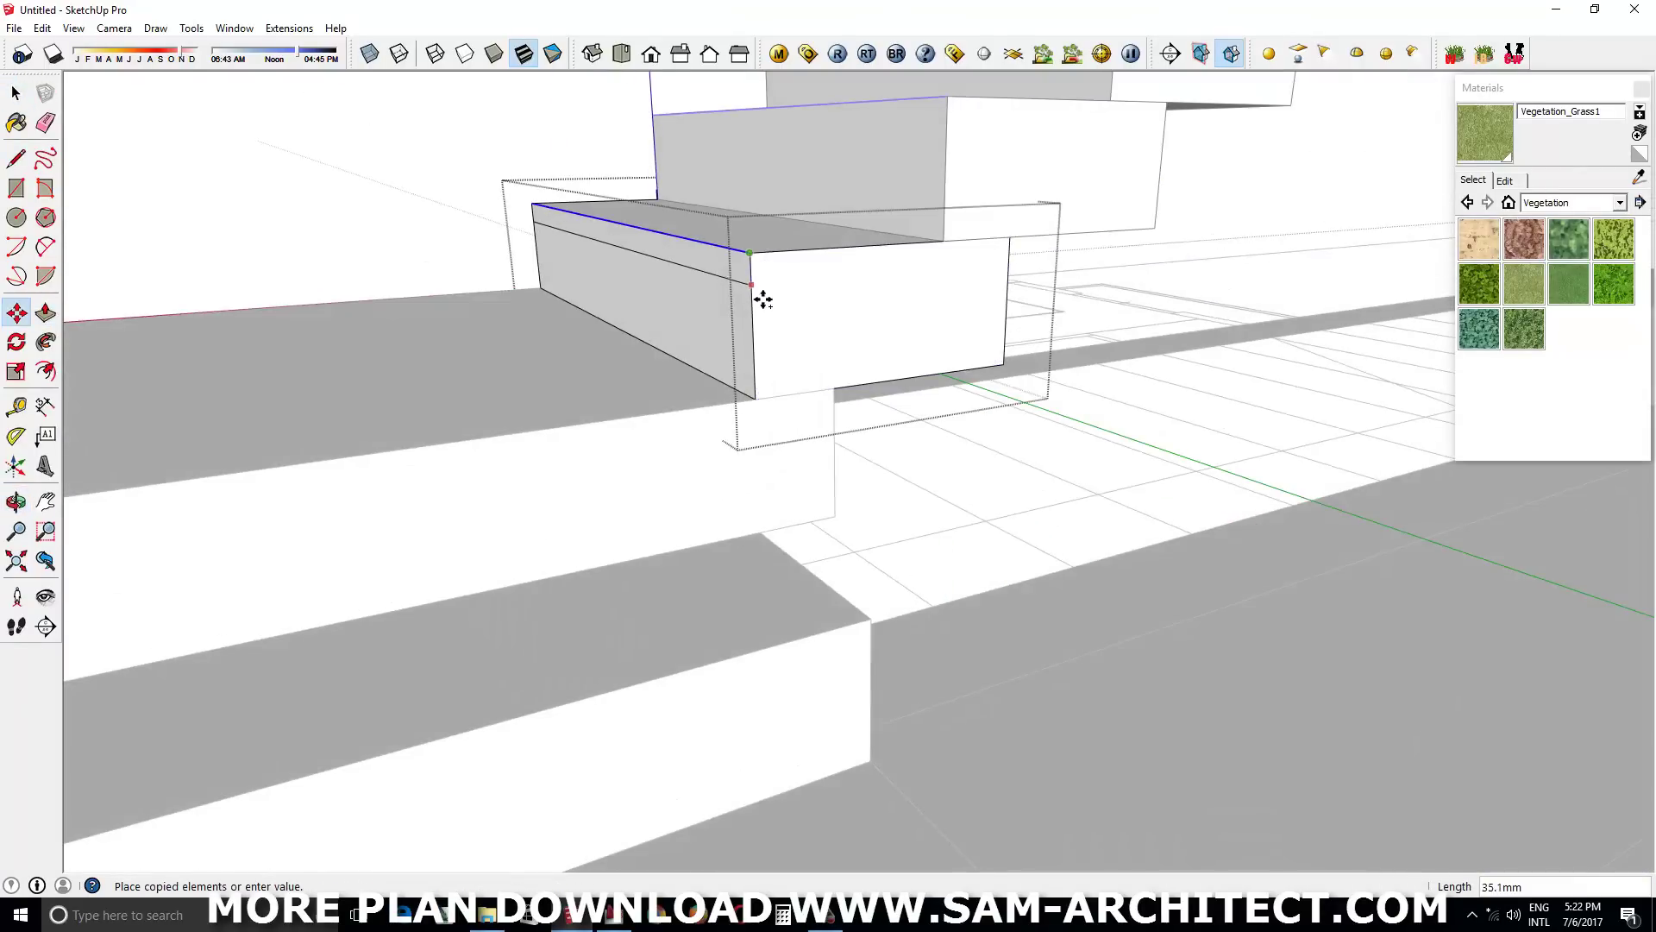
key(p)
click(770, 336)
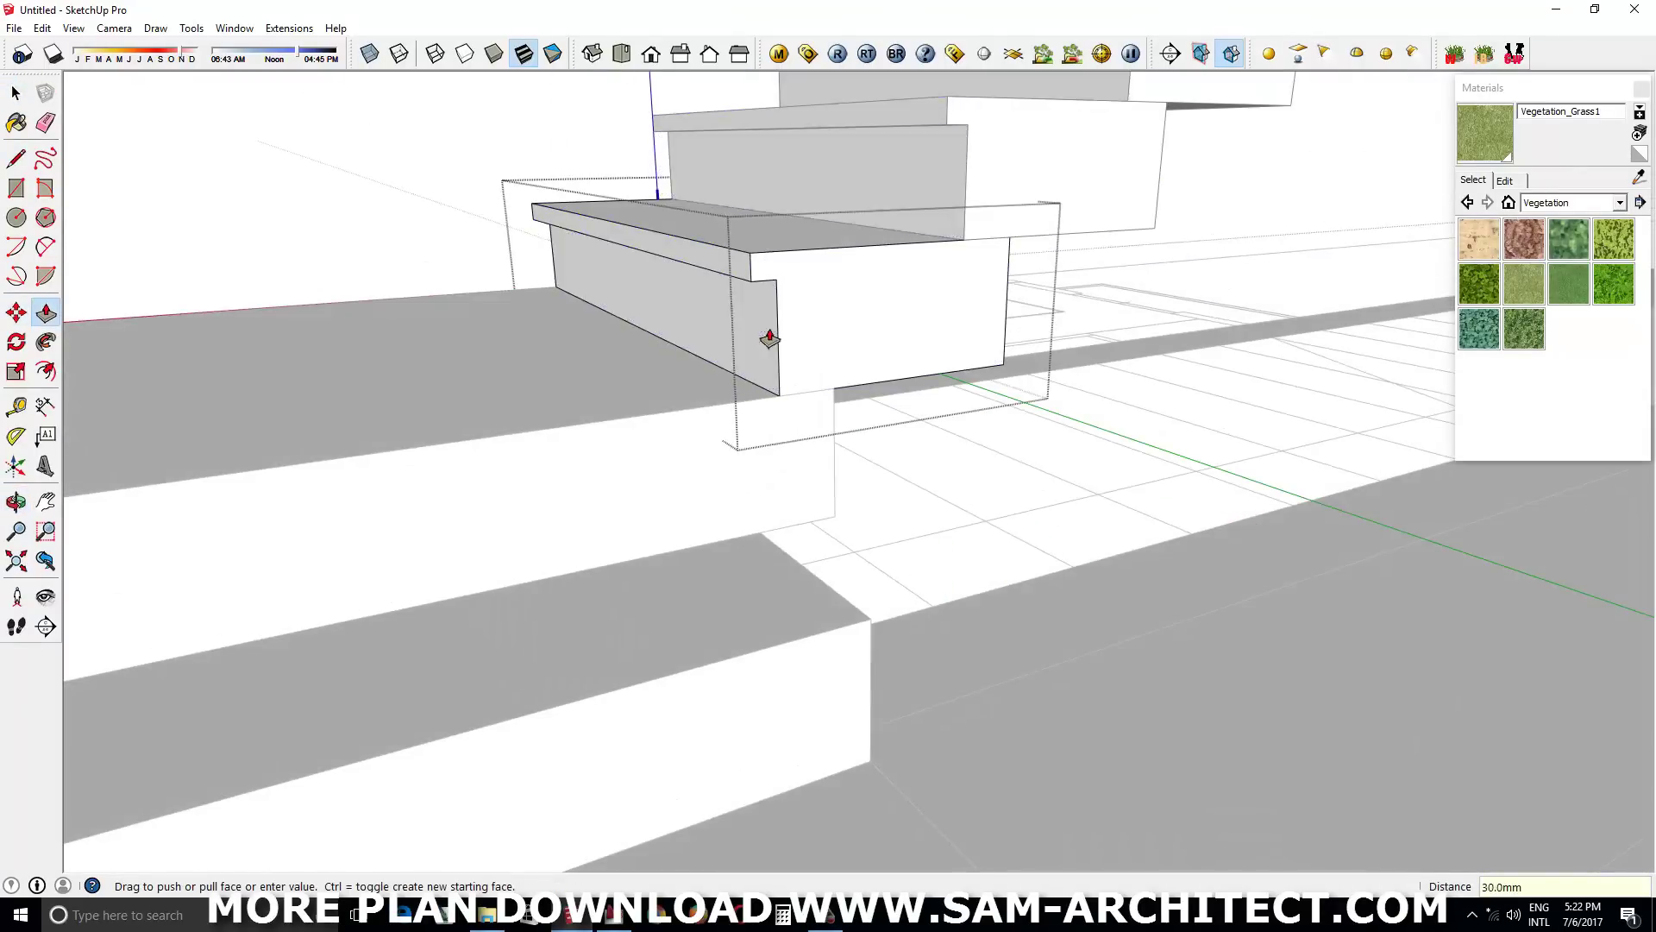
scroll(771, 336, down, 5)
middle_drag(770, 336, 897, 557)
scroll(562, 546, up, 5)
Pull the bottom step's side face outward, then select the step from below
key(p)
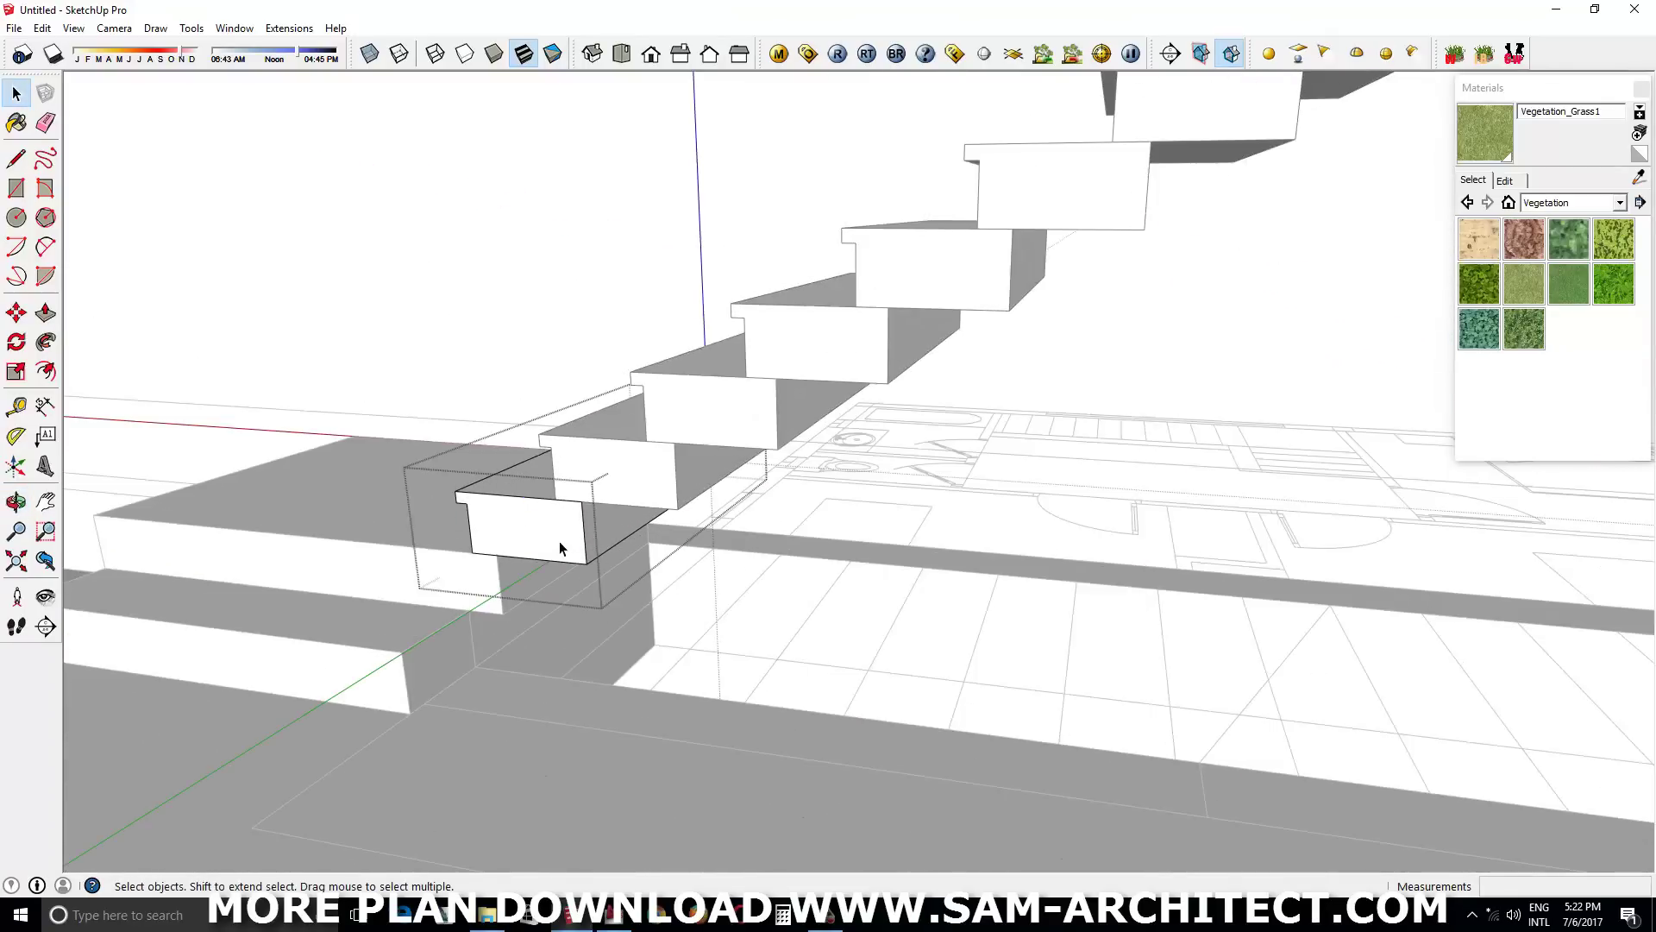
drag(630, 550, 634, 539)
key(Return)
scroll(644, 543, down, 3)
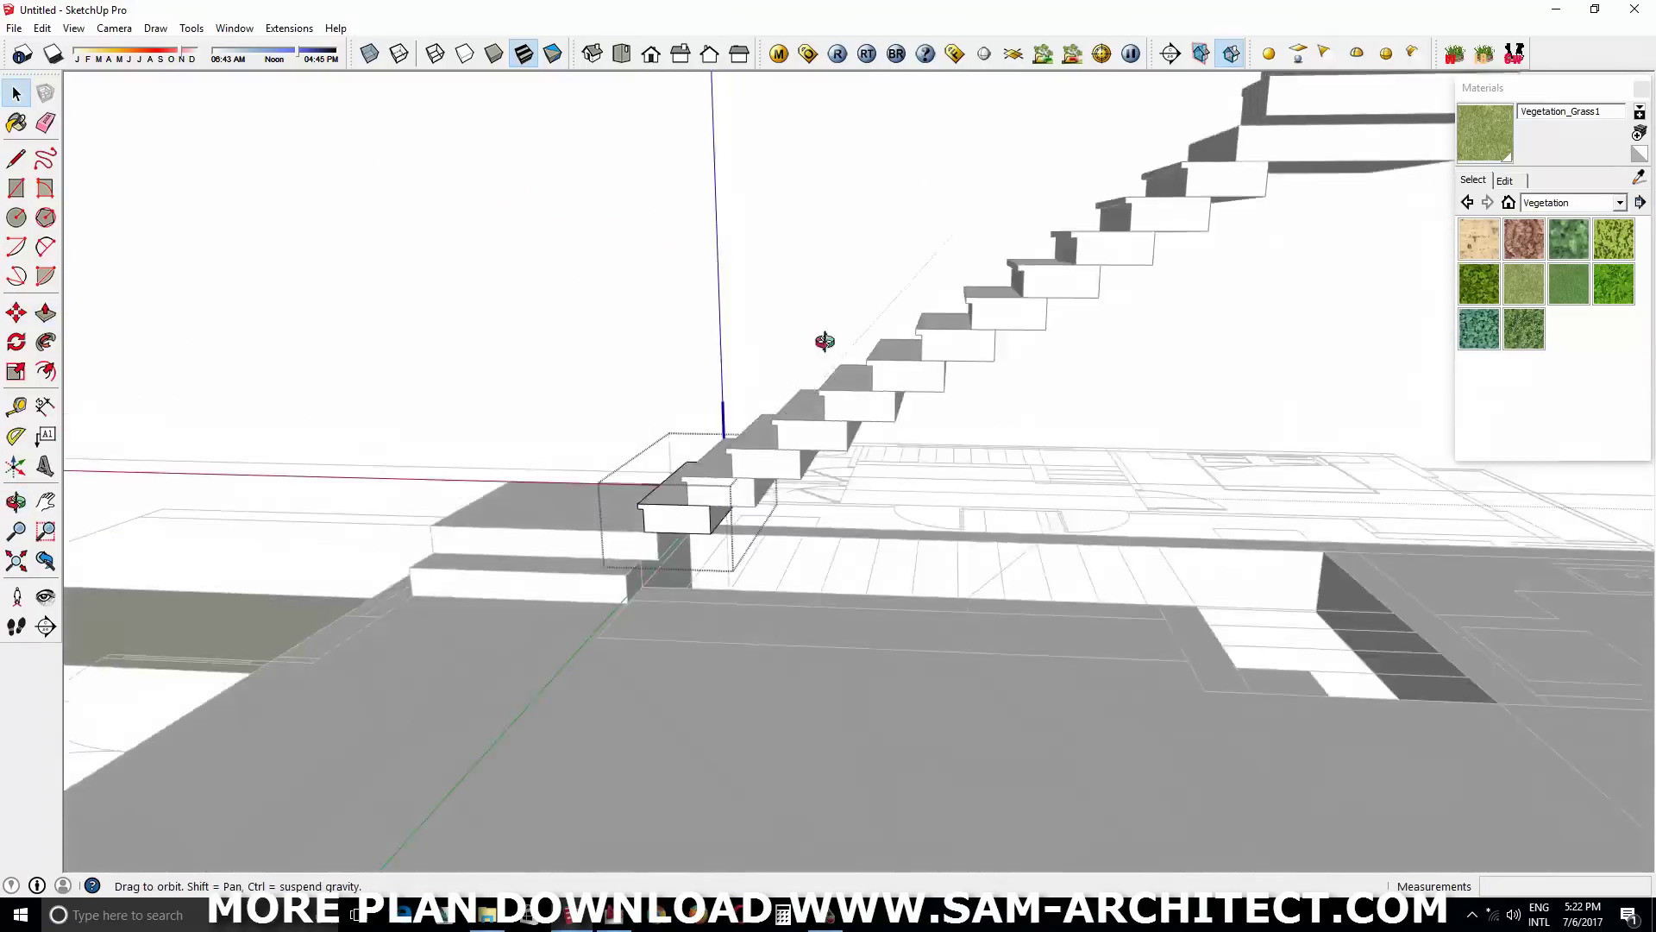
middle_drag(807, 480, 673, 392)
key(space)
mouse_move(471, 445)
middle_down()
mouse_move(658, 633)
mouse_move(598, 655)
middle_up()
click(598, 654)
Move the bottom step from its corner endpoint so its end rests against the sloping slab
key(m)
click(587, 646)
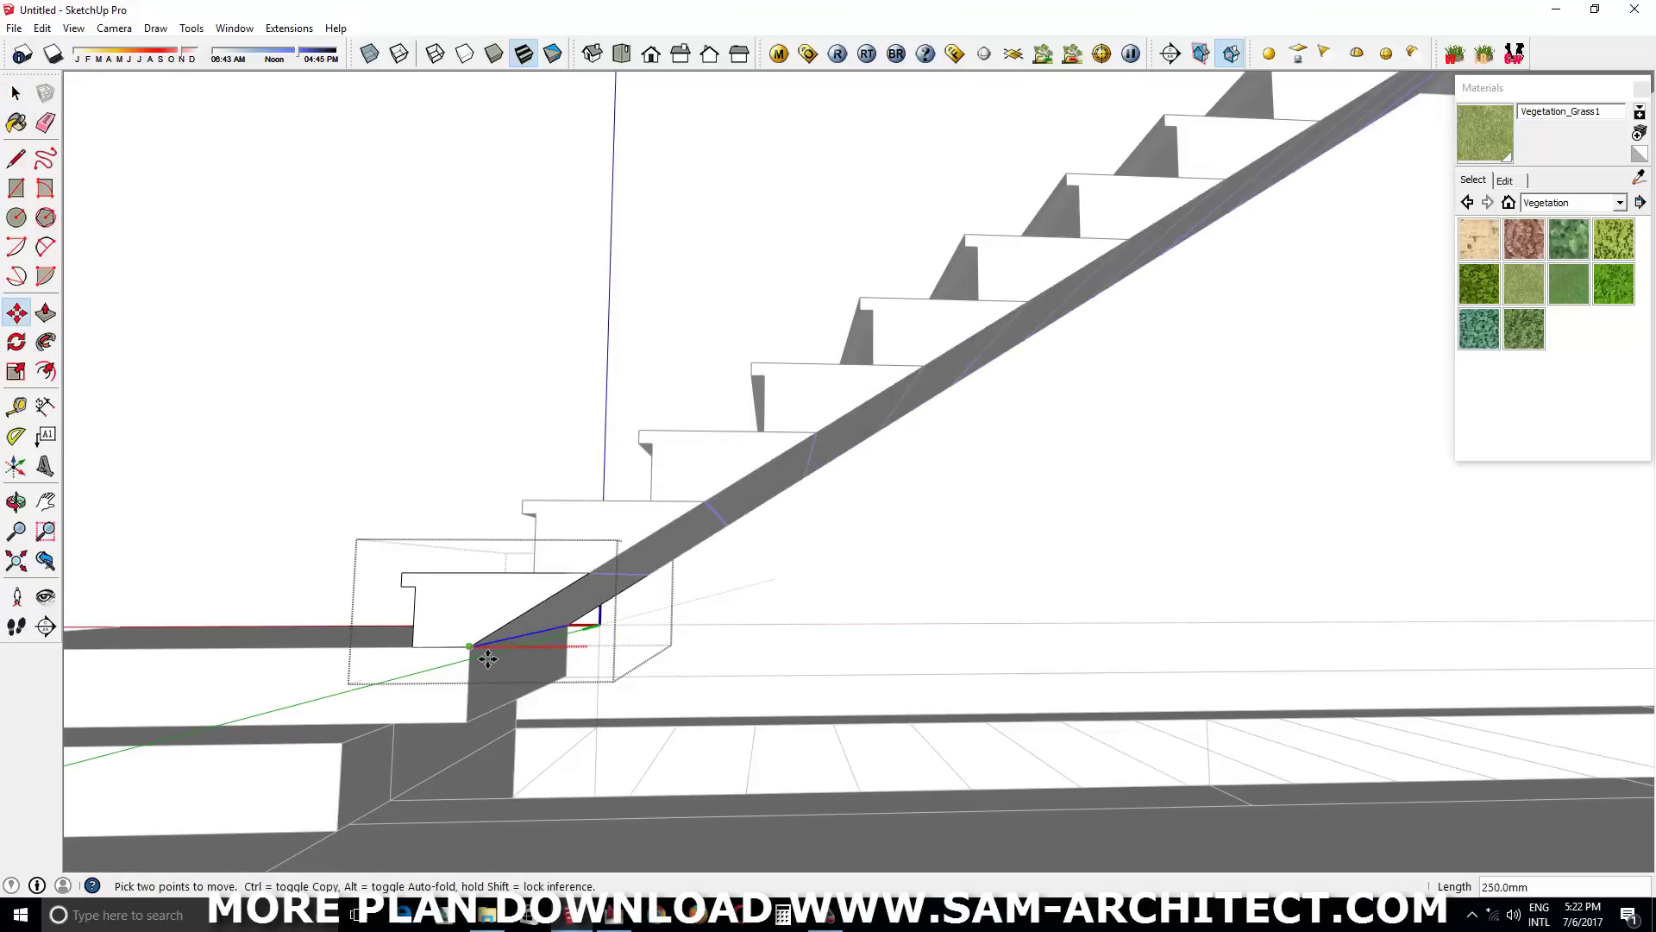
click(600, 587)
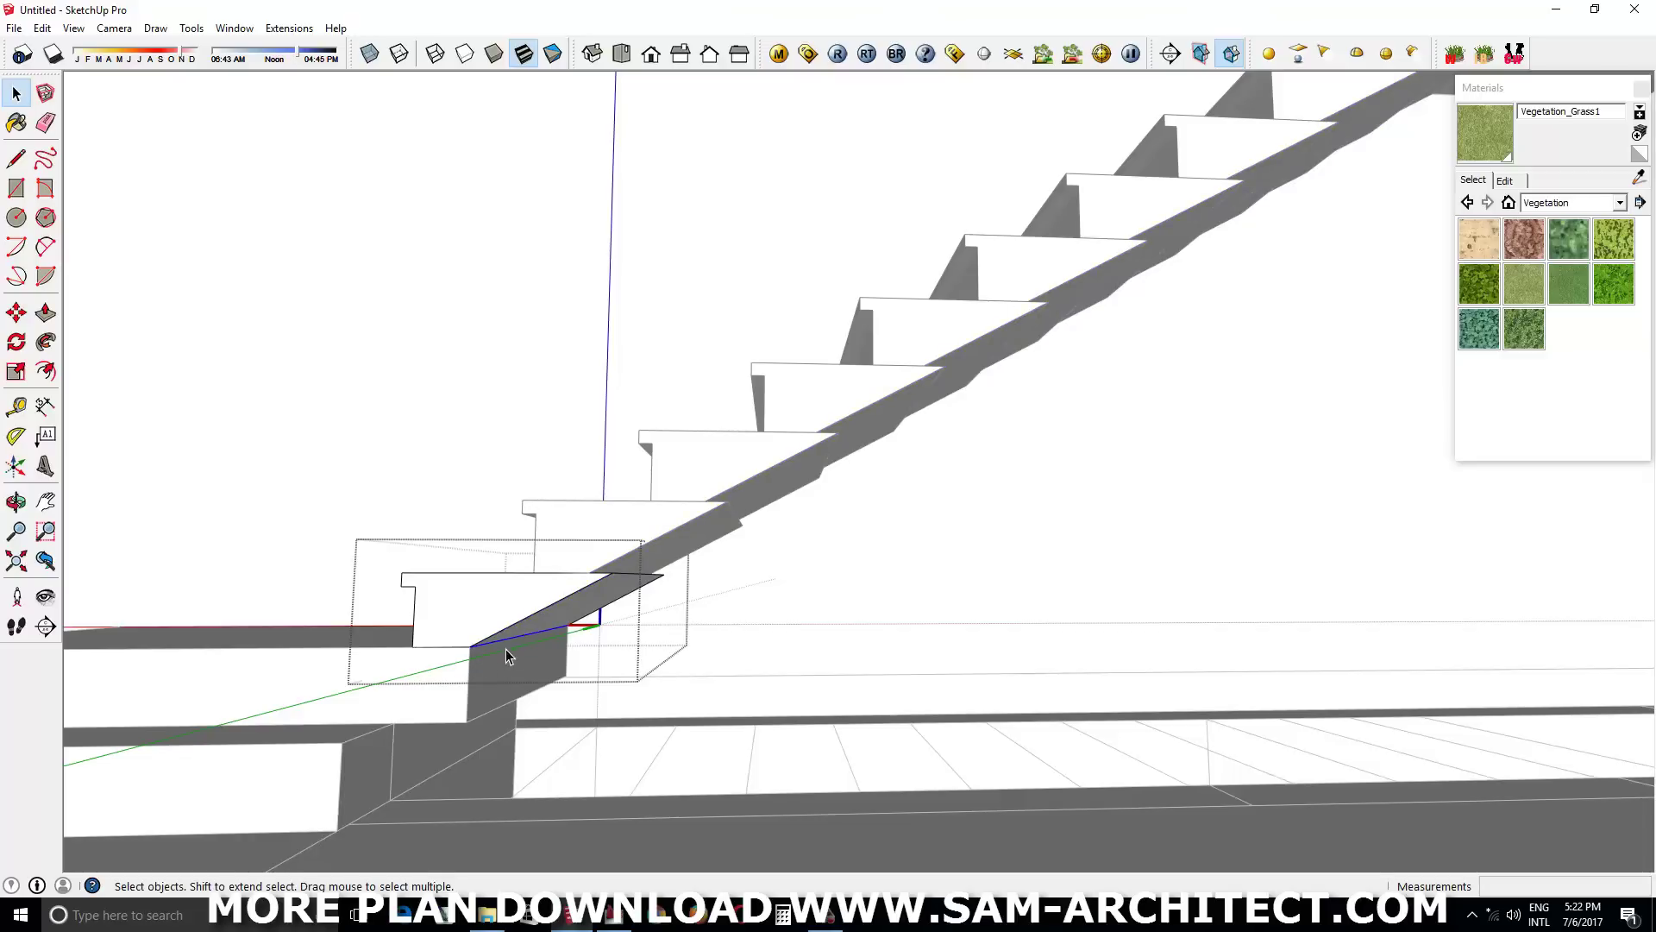
mouse_move(498, 699)
middle_down()
mouse_move(516, 709)
mouse_move(702, 658)
mouse_move(613, 725)
mouse_move(567, 469)
mouse_move(1305, 567)
middle_up()
key(space)
scroll(928, 354, up, 5)
mouse_move(928, 354)
middle_down()
mouse_move(1079, 474)
mouse_move(983, 554)
mouse_move(1098, 573)
mouse_move(865, 572)
mouse_move(1110, 550)
mouse_move(949, 558)
mouse_move(811, 537)
middle_up()
key(space)
click(1109, 566)
key(space)
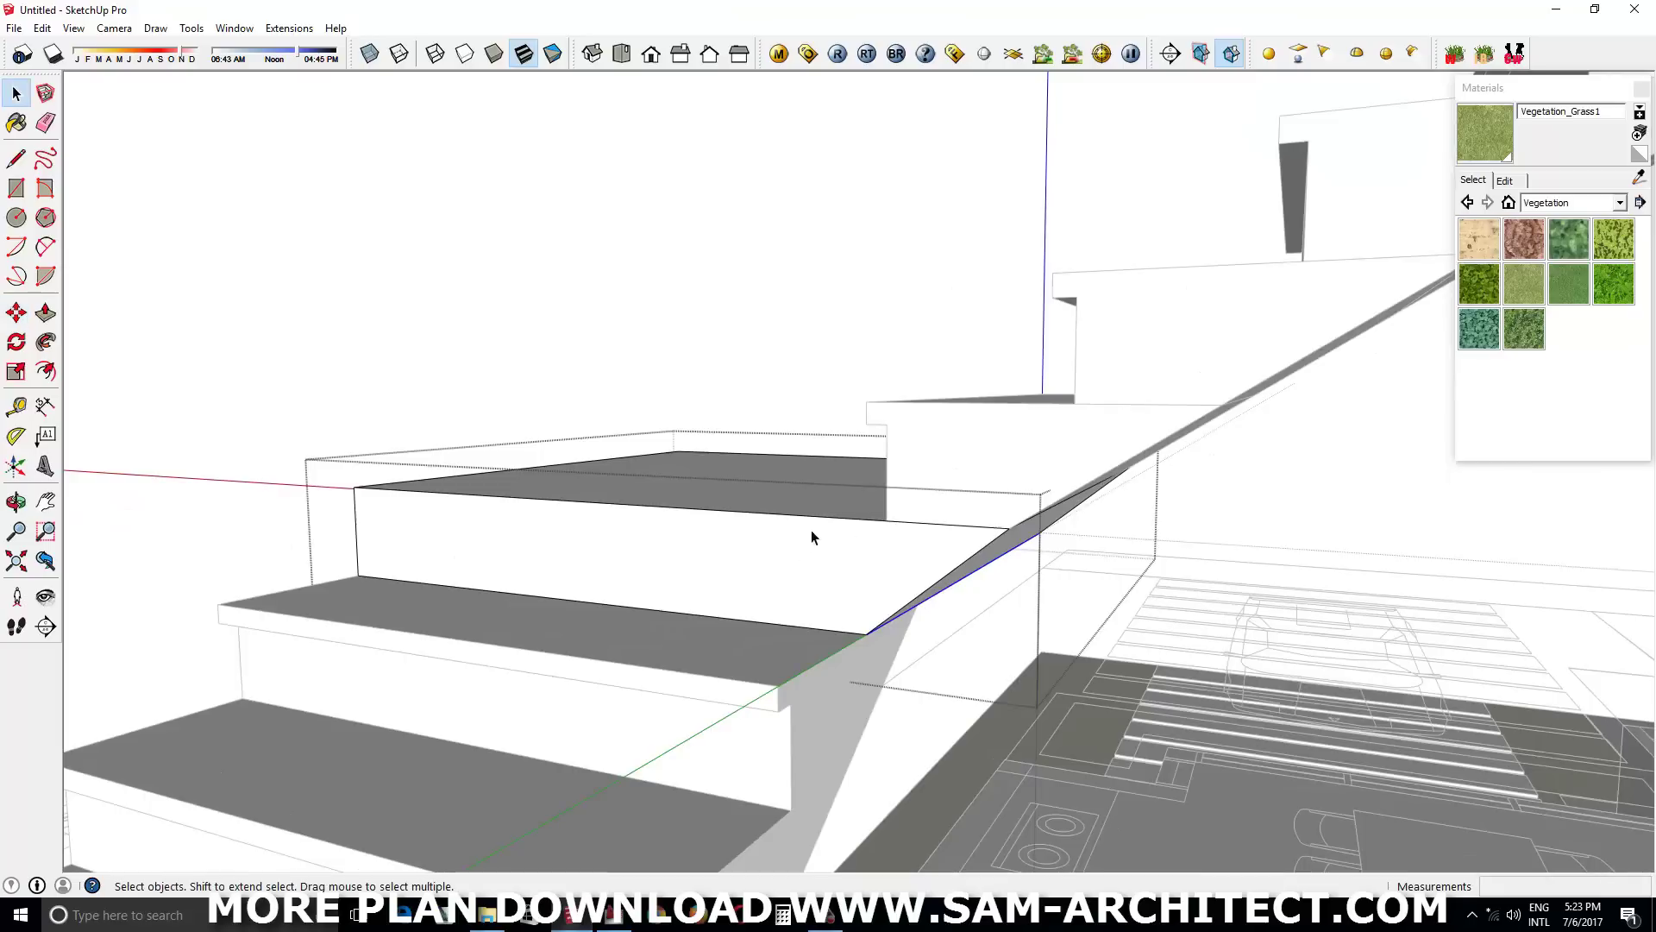
mouse_move(888, 576)
middle_down()
mouse_move(695, 547)
mouse_move(836, 574)
middle_up()
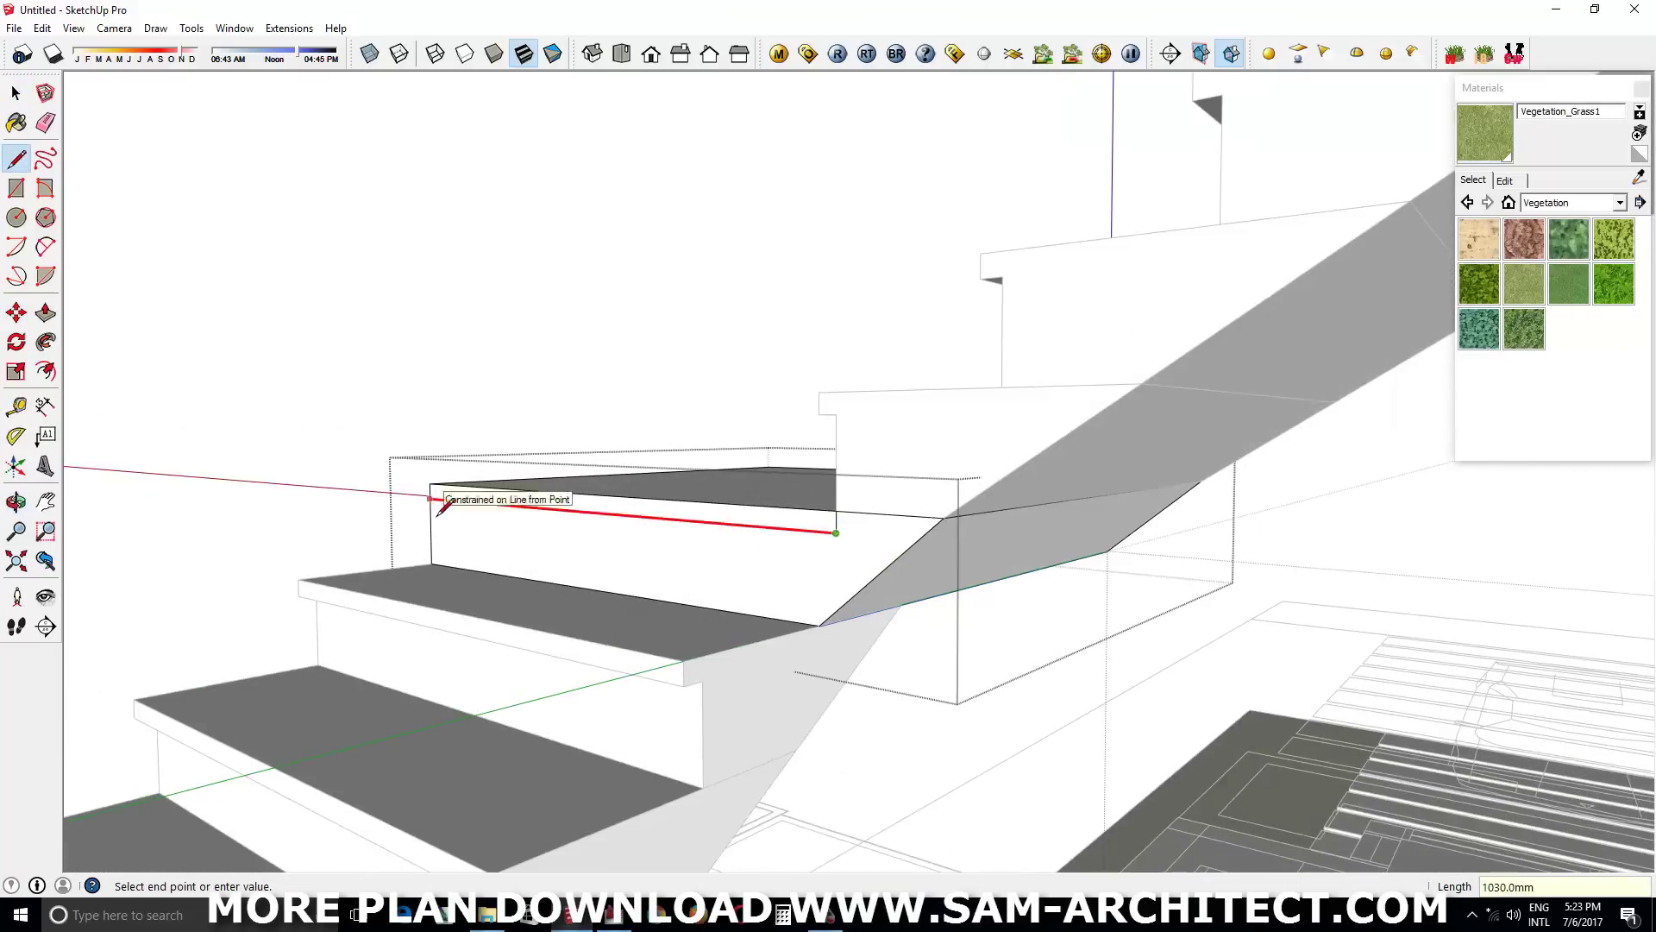
key(space)
mouse_move(571, 517)
middle_down()
mouse_move(395, 340)
mouse_move(773, 380)
mouse_move(780, 359)
mouse_move(835, 532)
mouse_move(639, 621)
mouse_move(721, 529)
mouse_move(1030, 453)
mouse_move(878, 406)
mouse_move(1132, 279)
mouse_move(500, 522)
mouse_move(1157, 517)
mouse_move(1061, 699)
mouse_move(624, 724)
mouse_move(942, 629)
mouse_move(1054, 635)
middle_up()
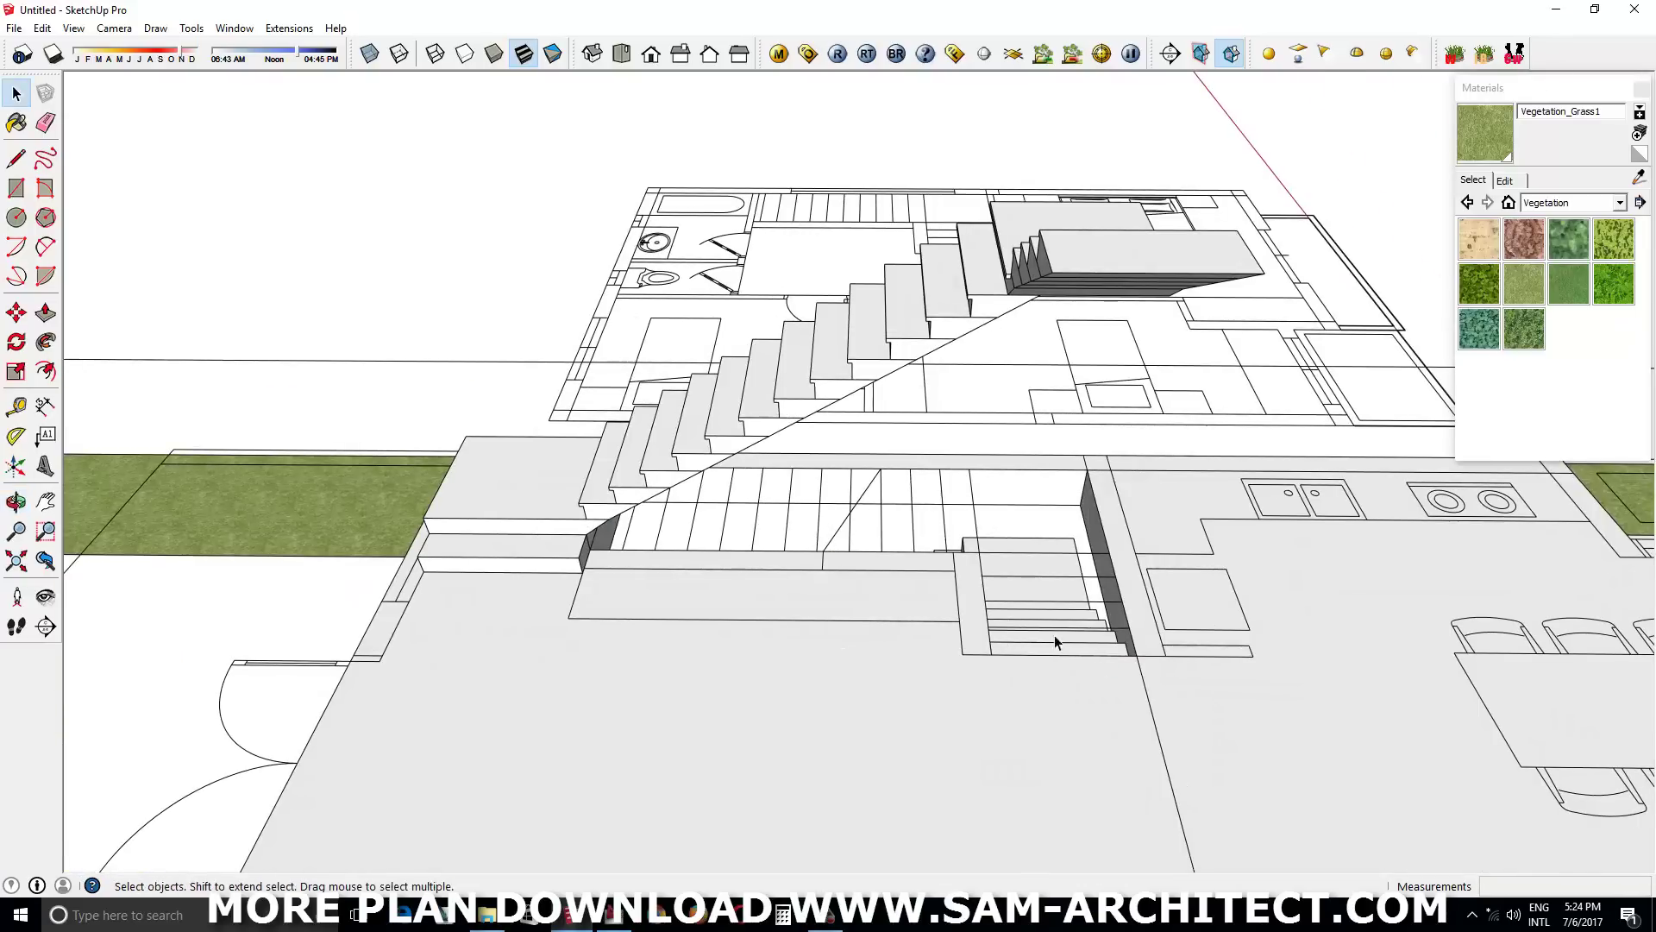
Draw a rectangle beside the stairs, raise it into a 3040 mm wall, and group it
key(r)
click(948, 533)
click(978, 640)
scroll(1059, 345, down, 2)
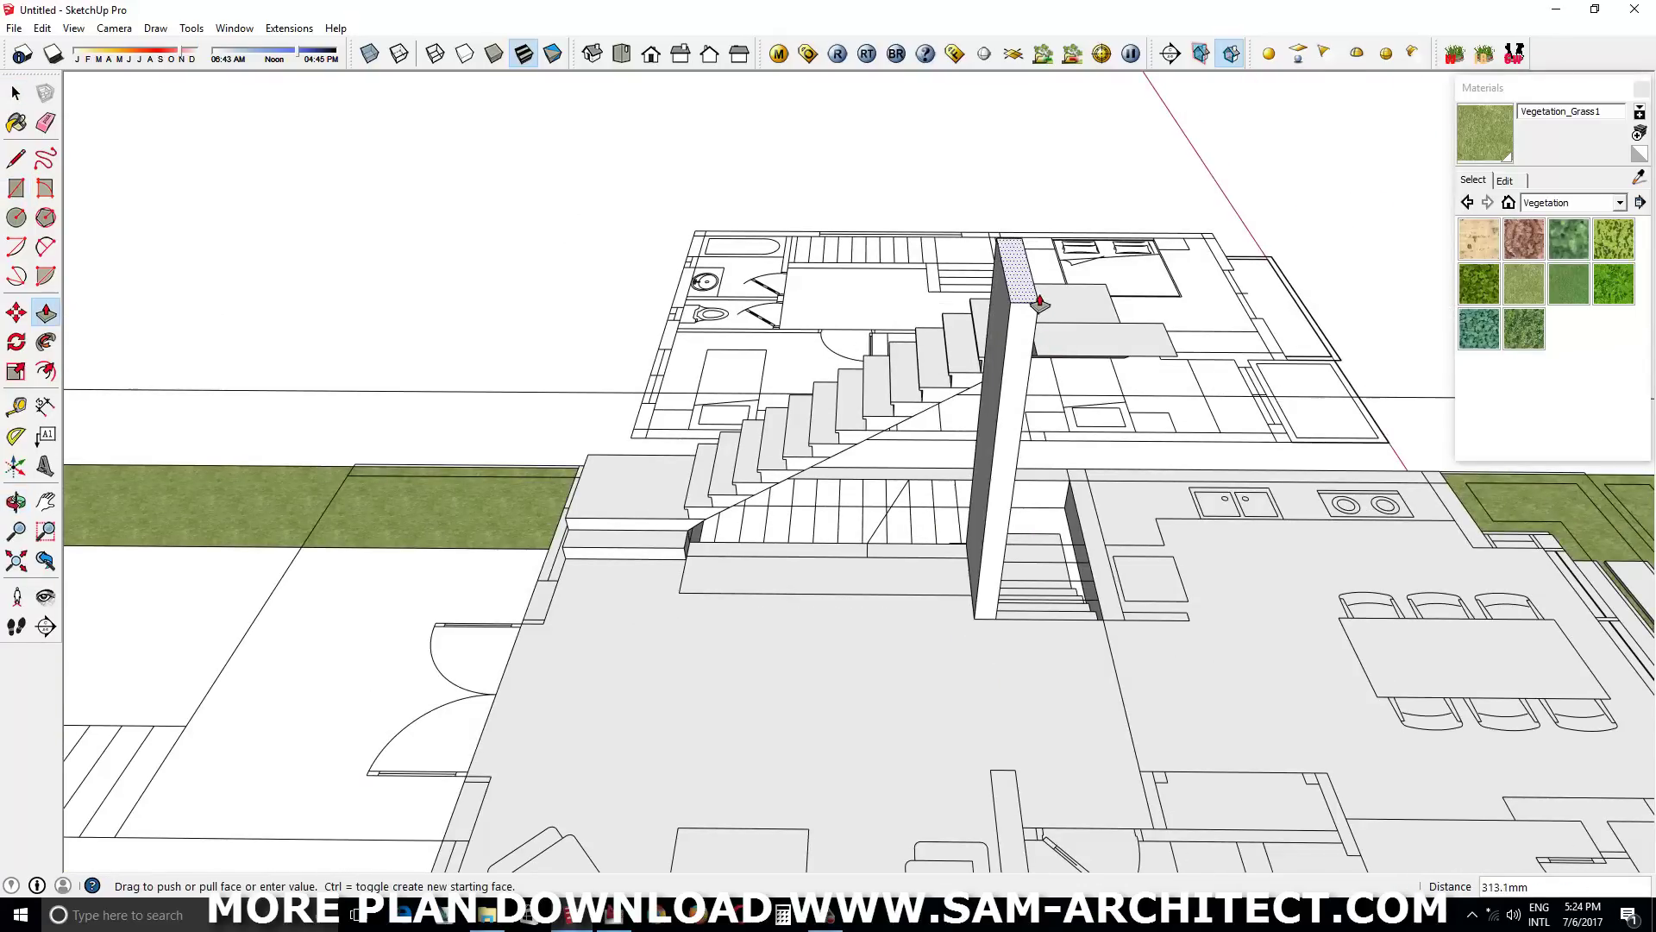
right_click(1004, 363)
click(1078, 533)
middle_drag(1078, 532, 956, 510)
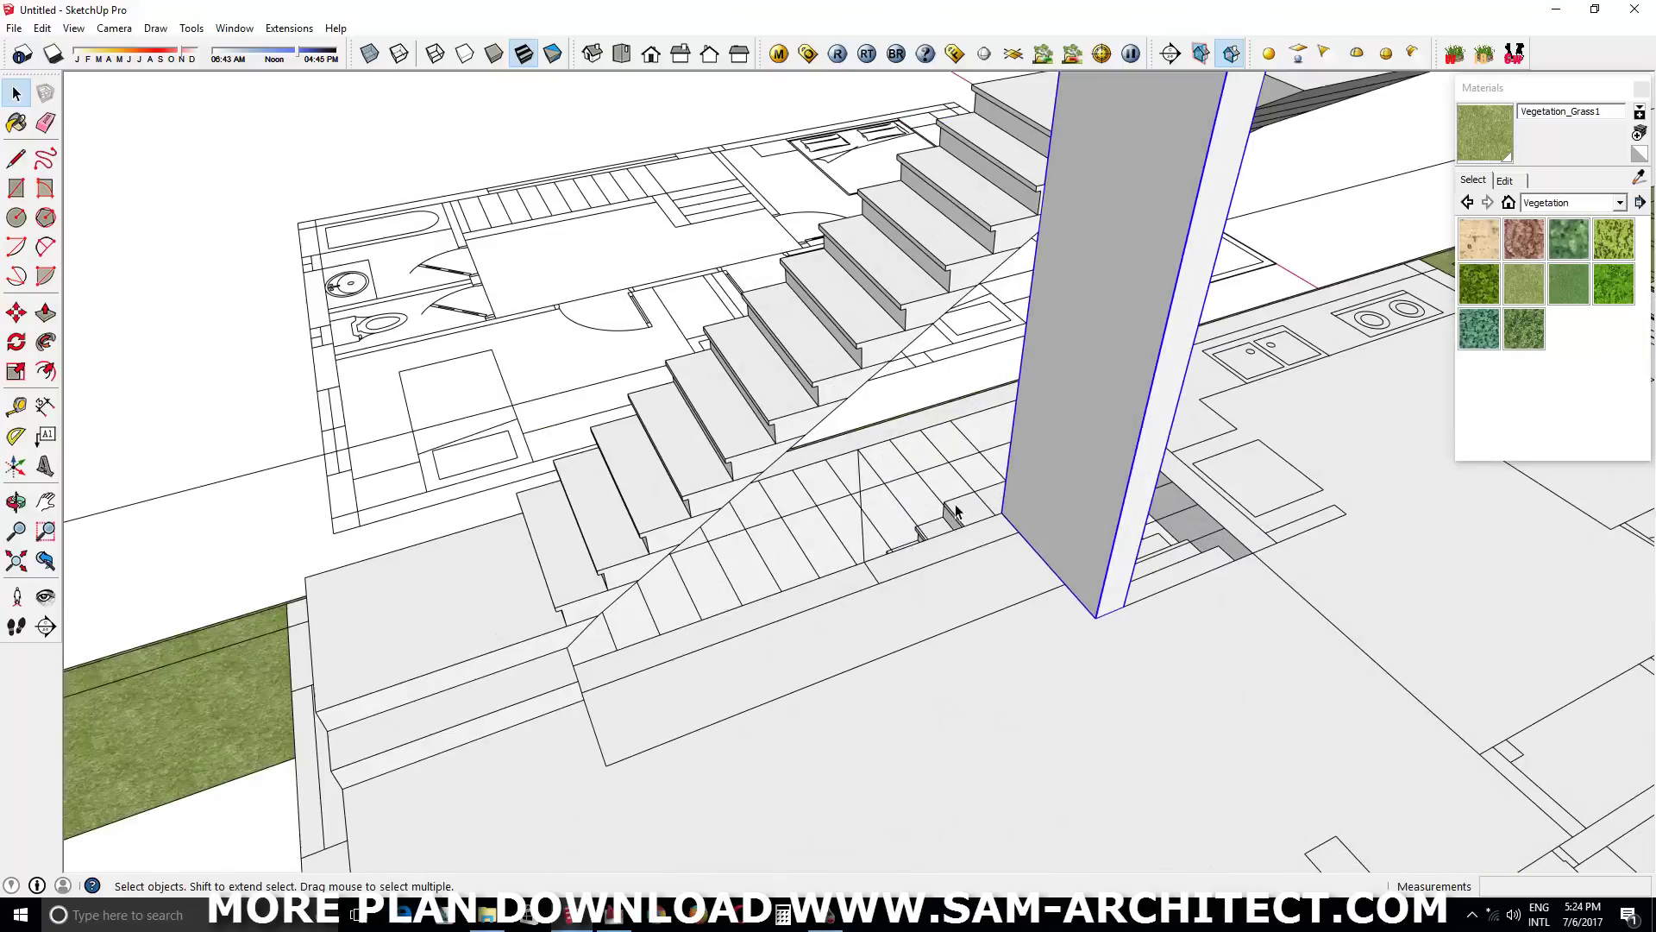
scroll(966, 569, down, 4)
Open the wall group for editing, then orbit out to view the stair area
key(space)
mouse_move(1109, 204)
middle_down()
mouse_move(950, 432)
mouse_move(1067, 493)
middle_up()
right_click(966, 433)
scroll(960, 604, up, 5)
double_click(960, 604)
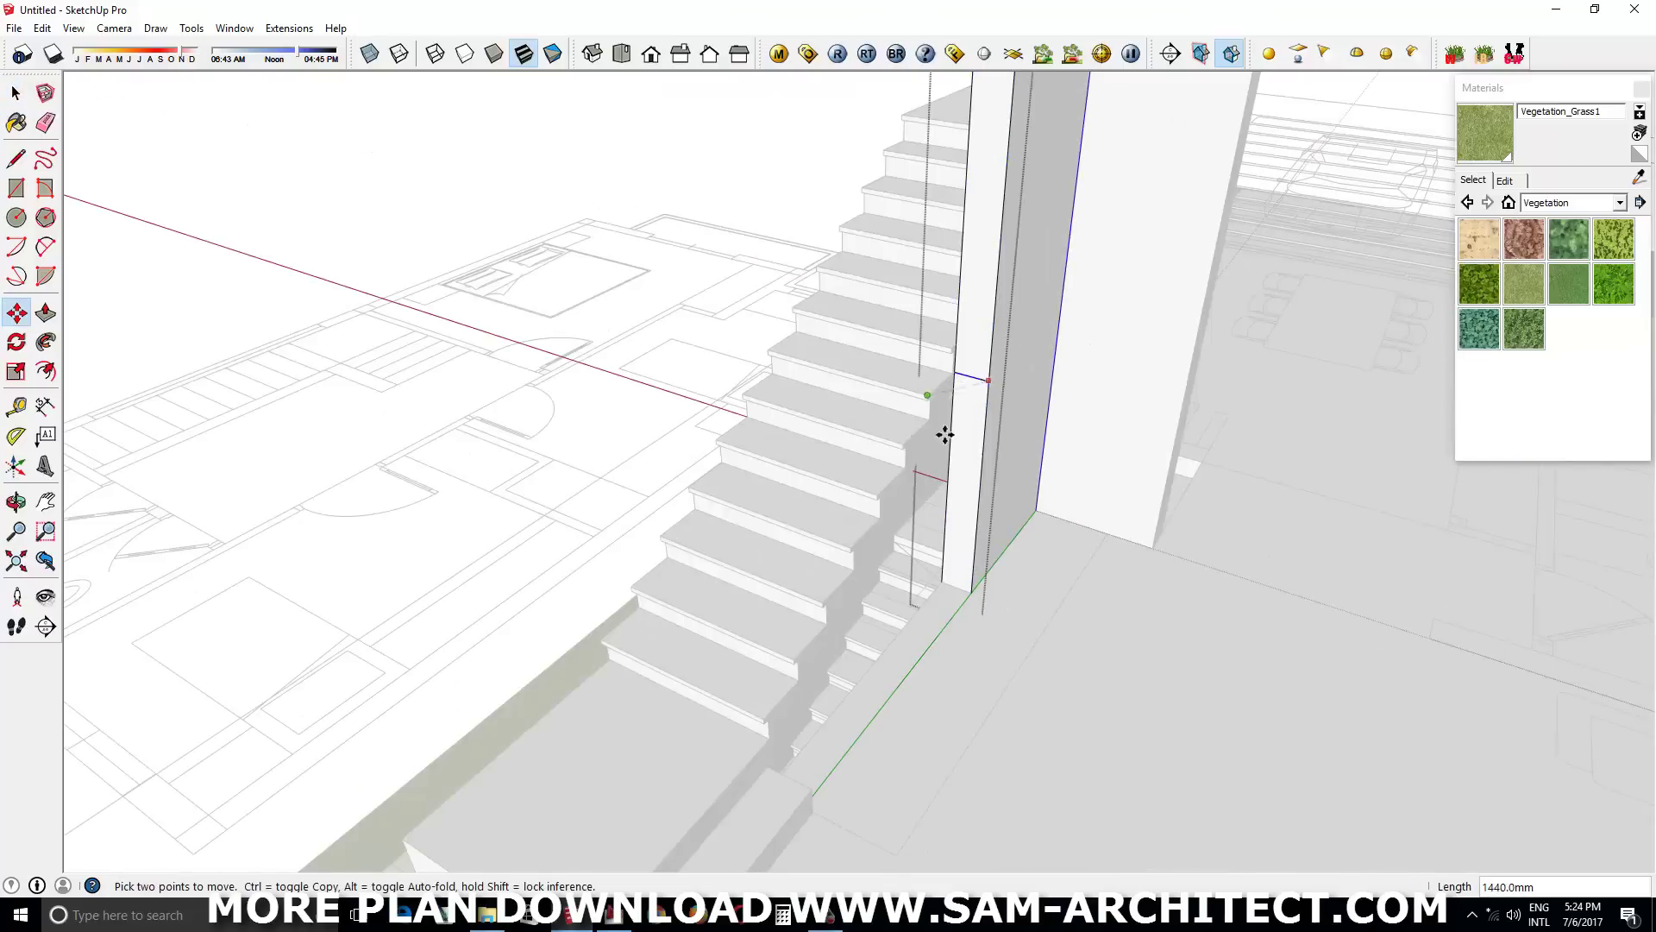
key(space)
mouse_move(946, 435)
middle_down()
mouse_move(841, 628)
mouse_move(553, 764)
mouse_move(868, 687)
mouse_move(654, 355)
mouse_move(270, 565)
mouse_move(726, 679)
middle_up()
scroll(726, 679, up, 3)
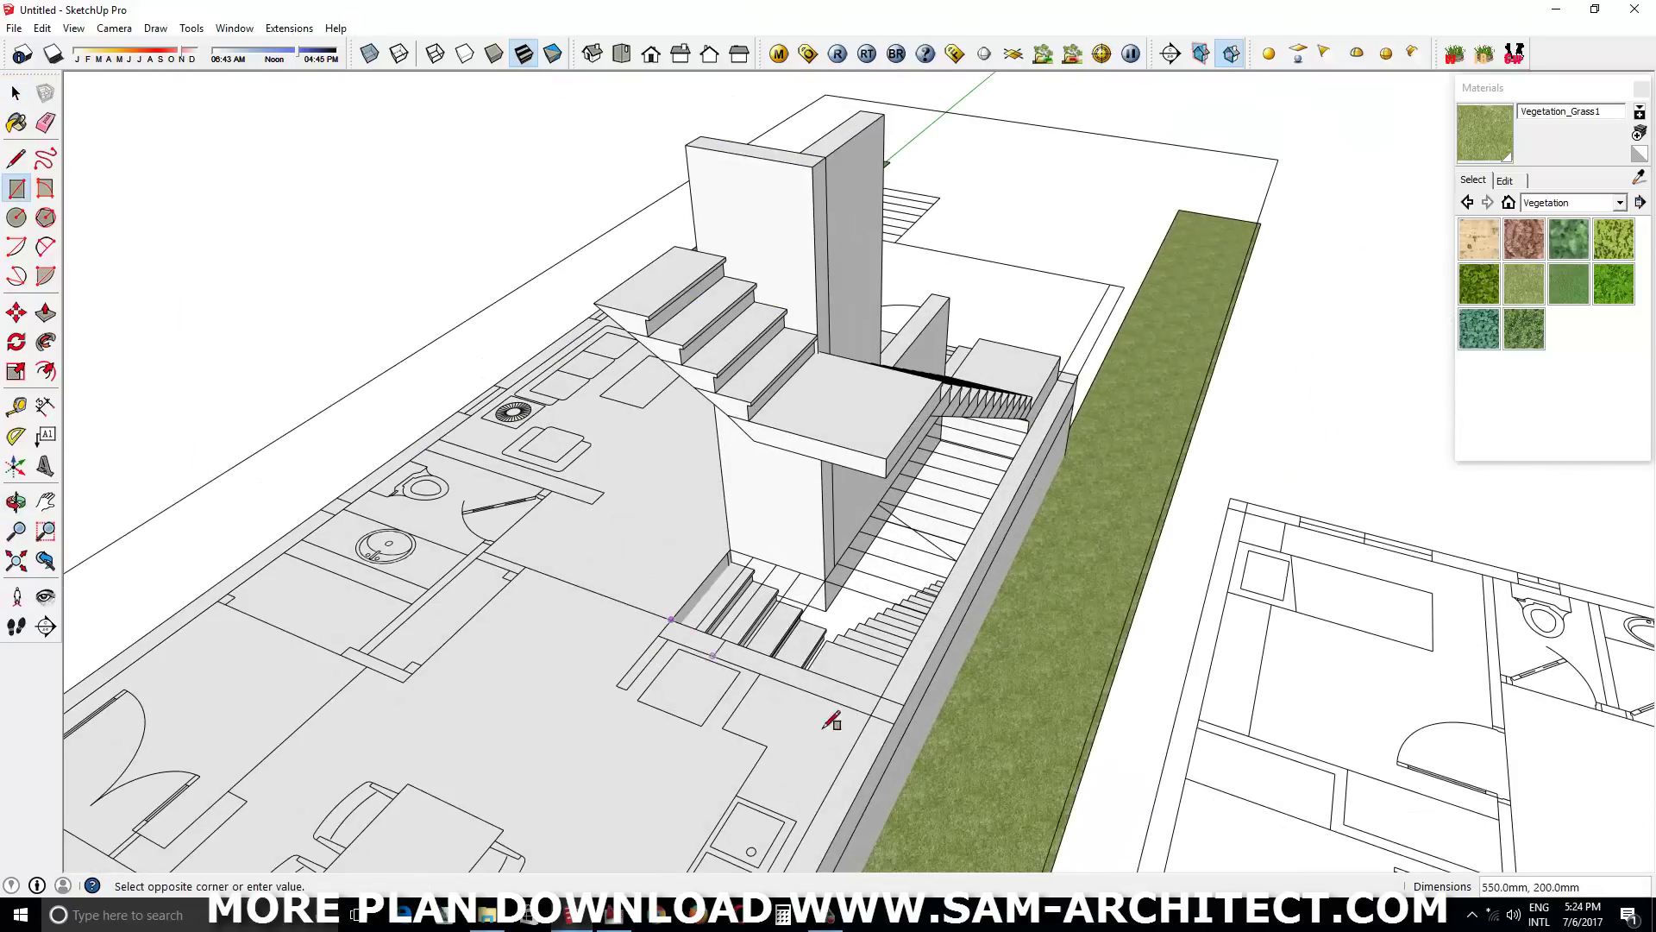
Draw a floor rectangle and raise it into a new wall
click(868, 714)
key(p)
click(759, 681)
click(602, 308)
key(space)
triple_click(692, 423)
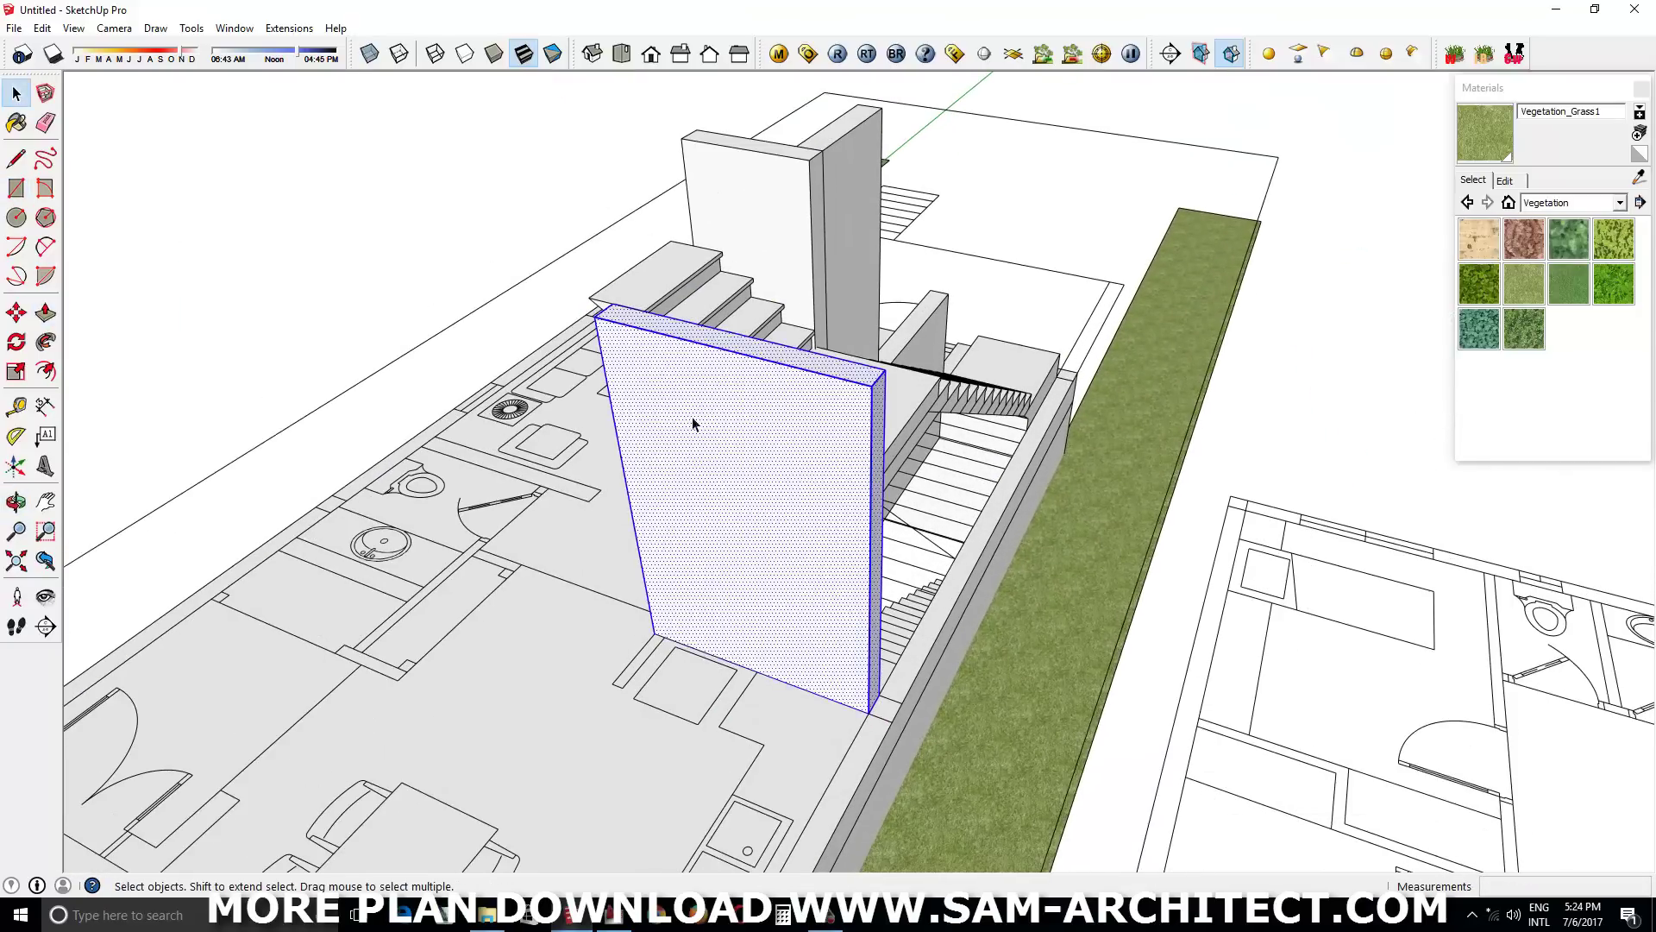
Thicken the new wall out 607.3 mm and make it a group
scroll(707, 691, up, 5)
click(614, 683)
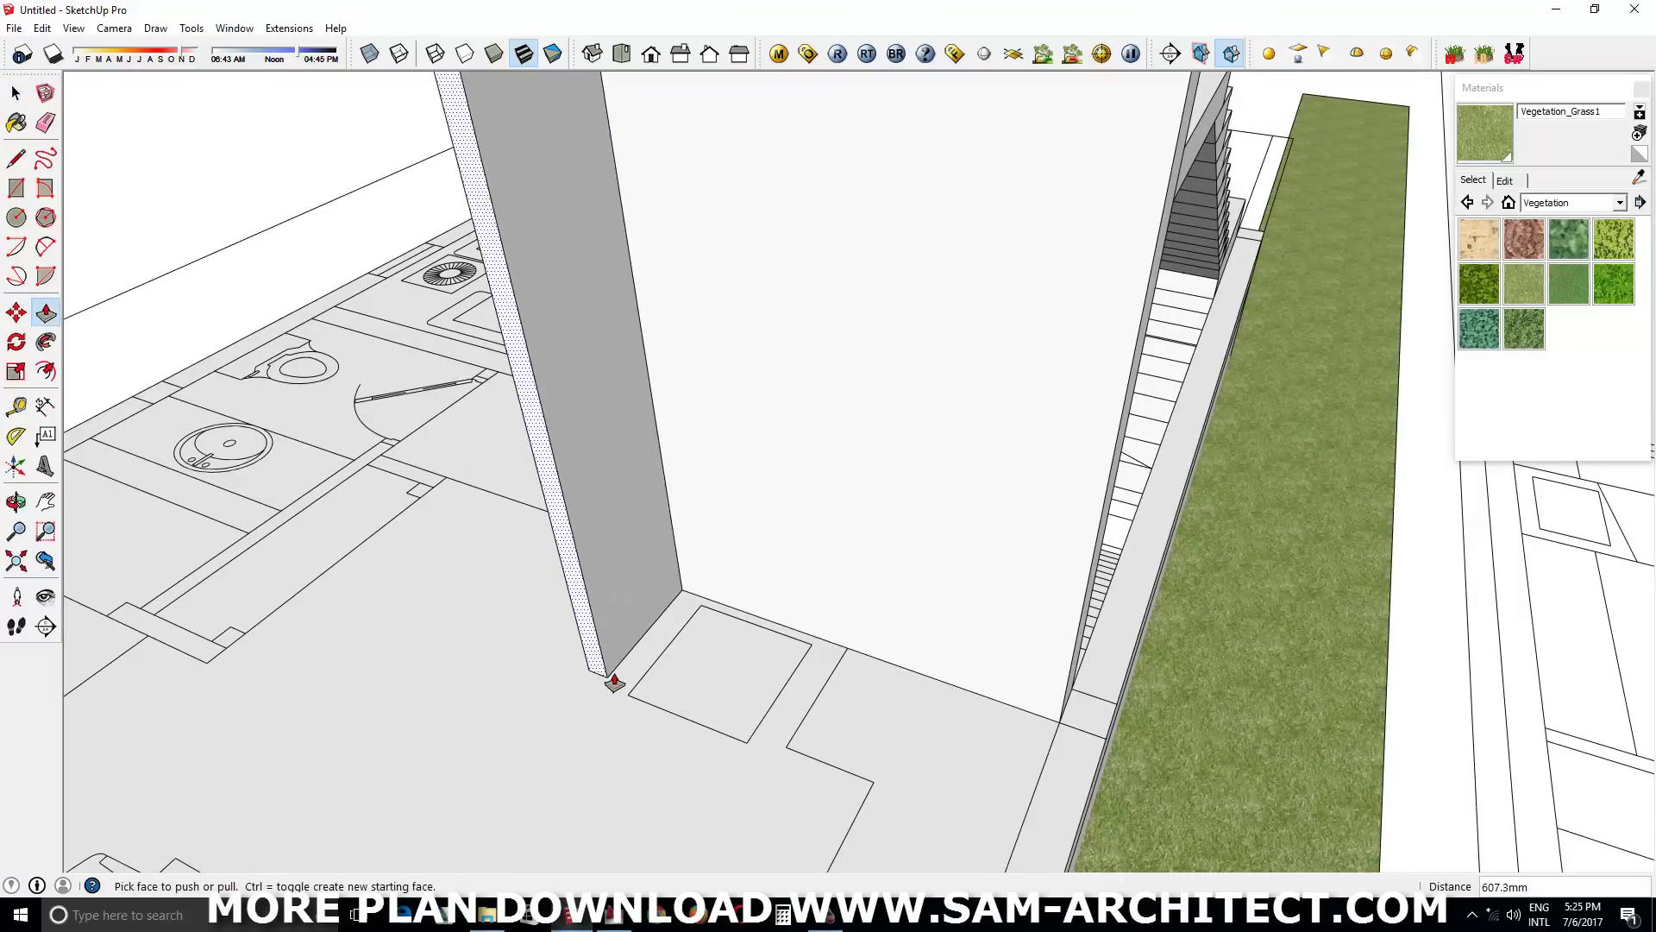
scroll(631, 690, down, 5)
triple_click(839, 547)
right_click(839, 547)
click(885, 148)
middle_drag(885, 148, 616, 683)
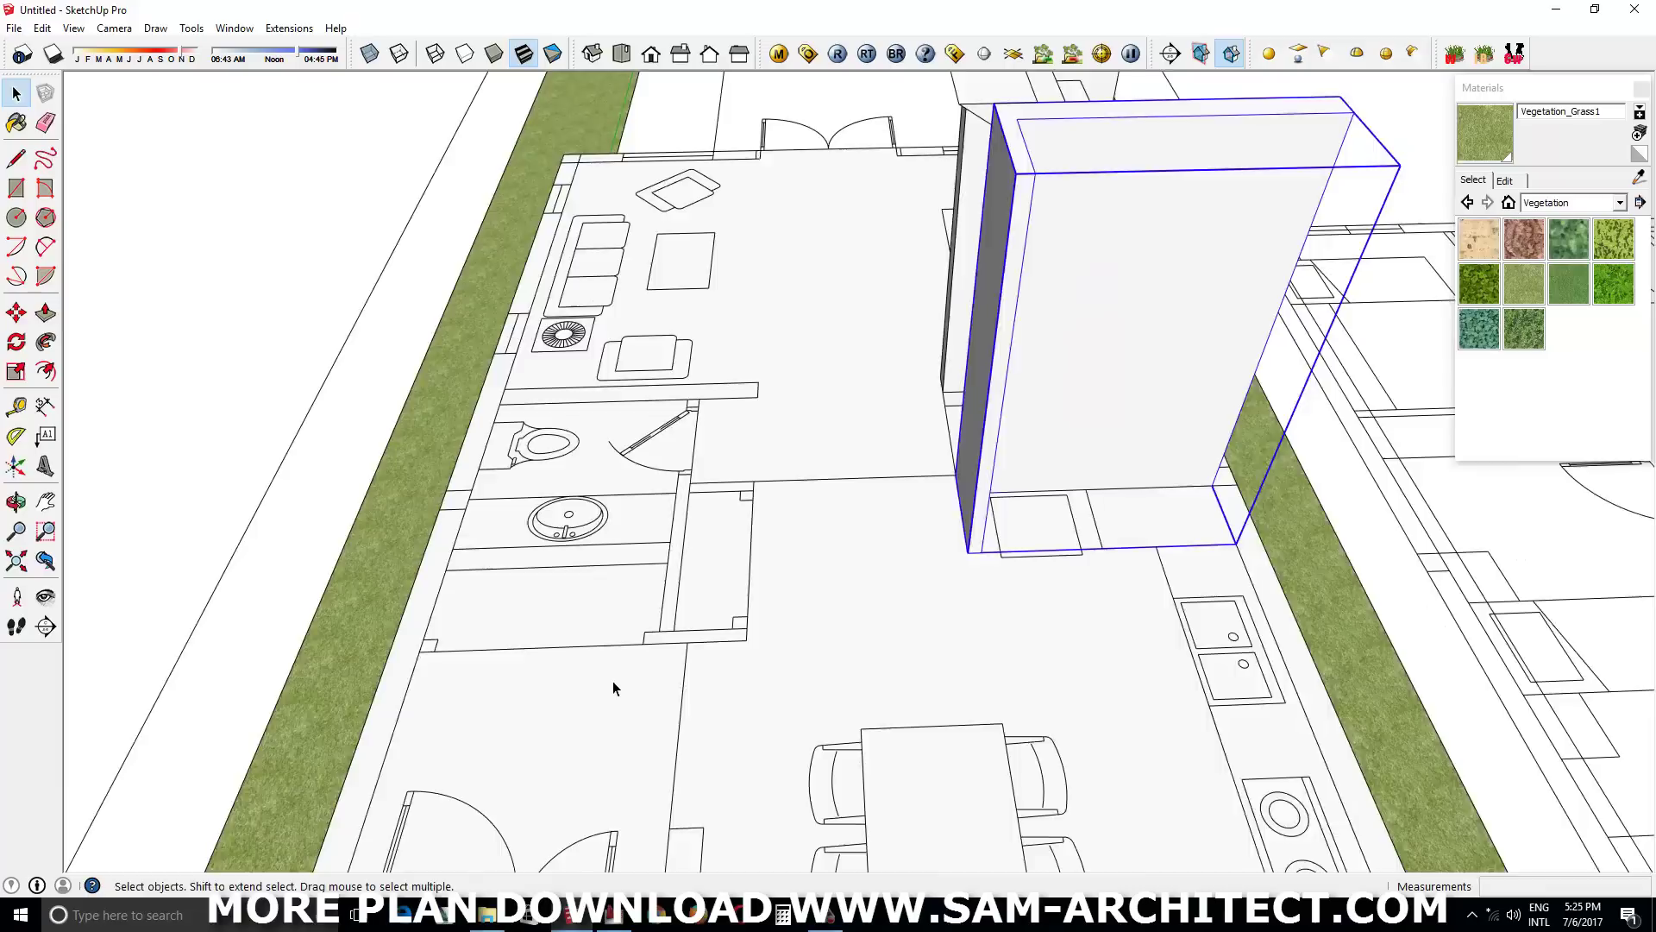
Undo the right wall's extra height, pull the thin bathroom wall taller, and group the bathroom walls
key(r)
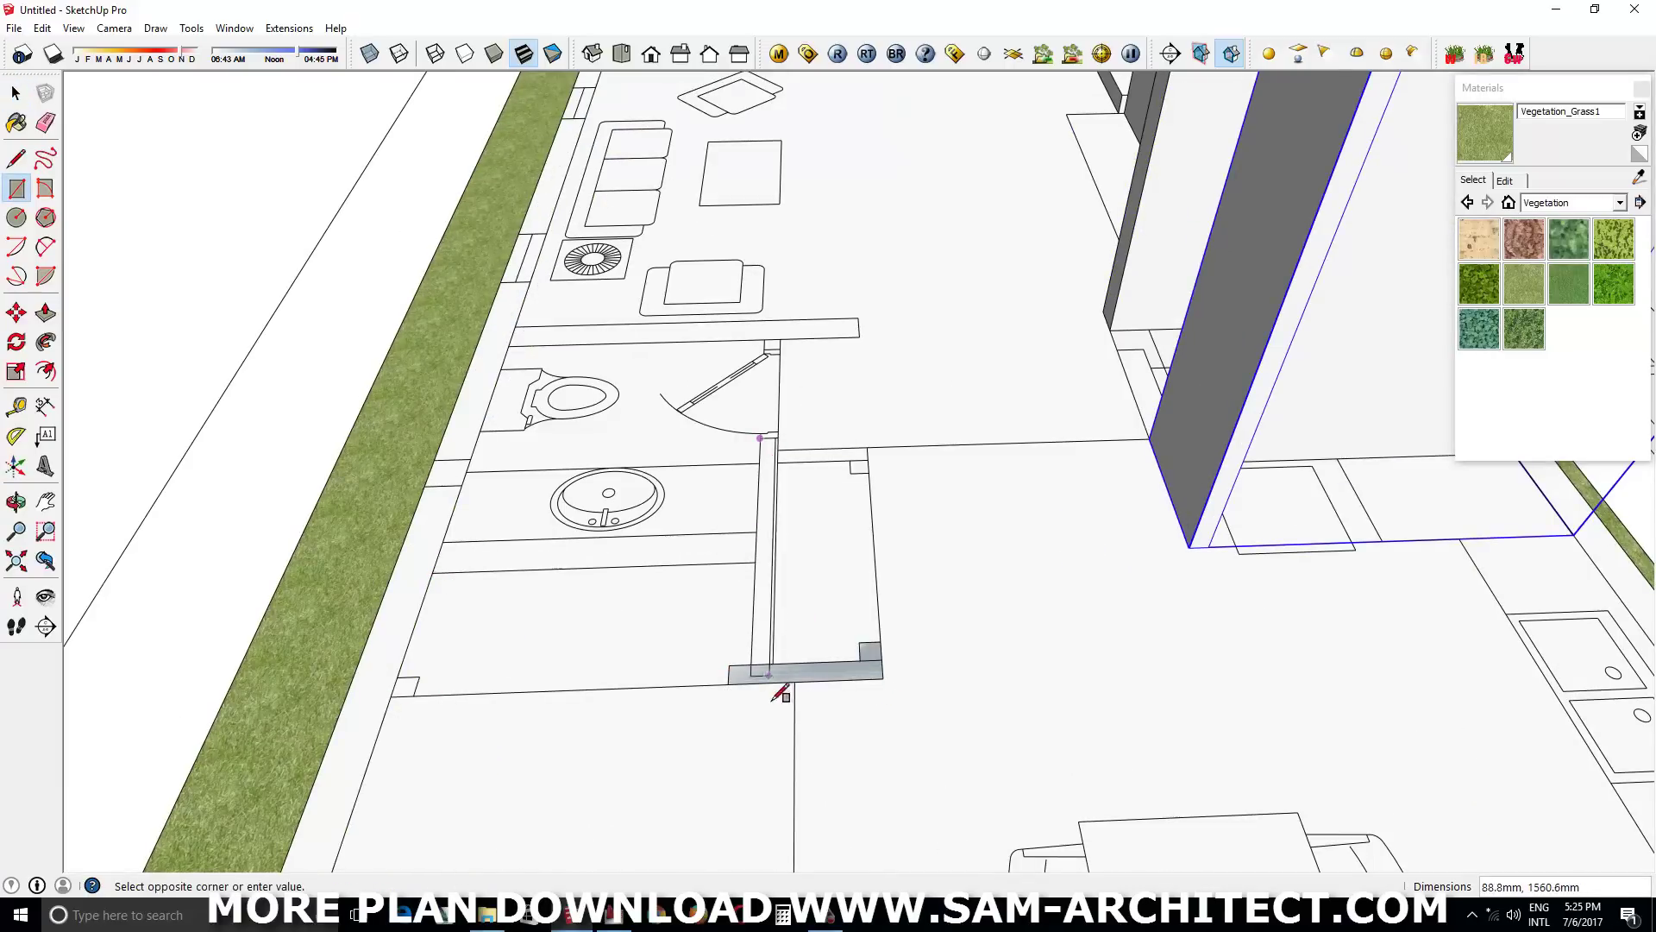
click(866, 481)
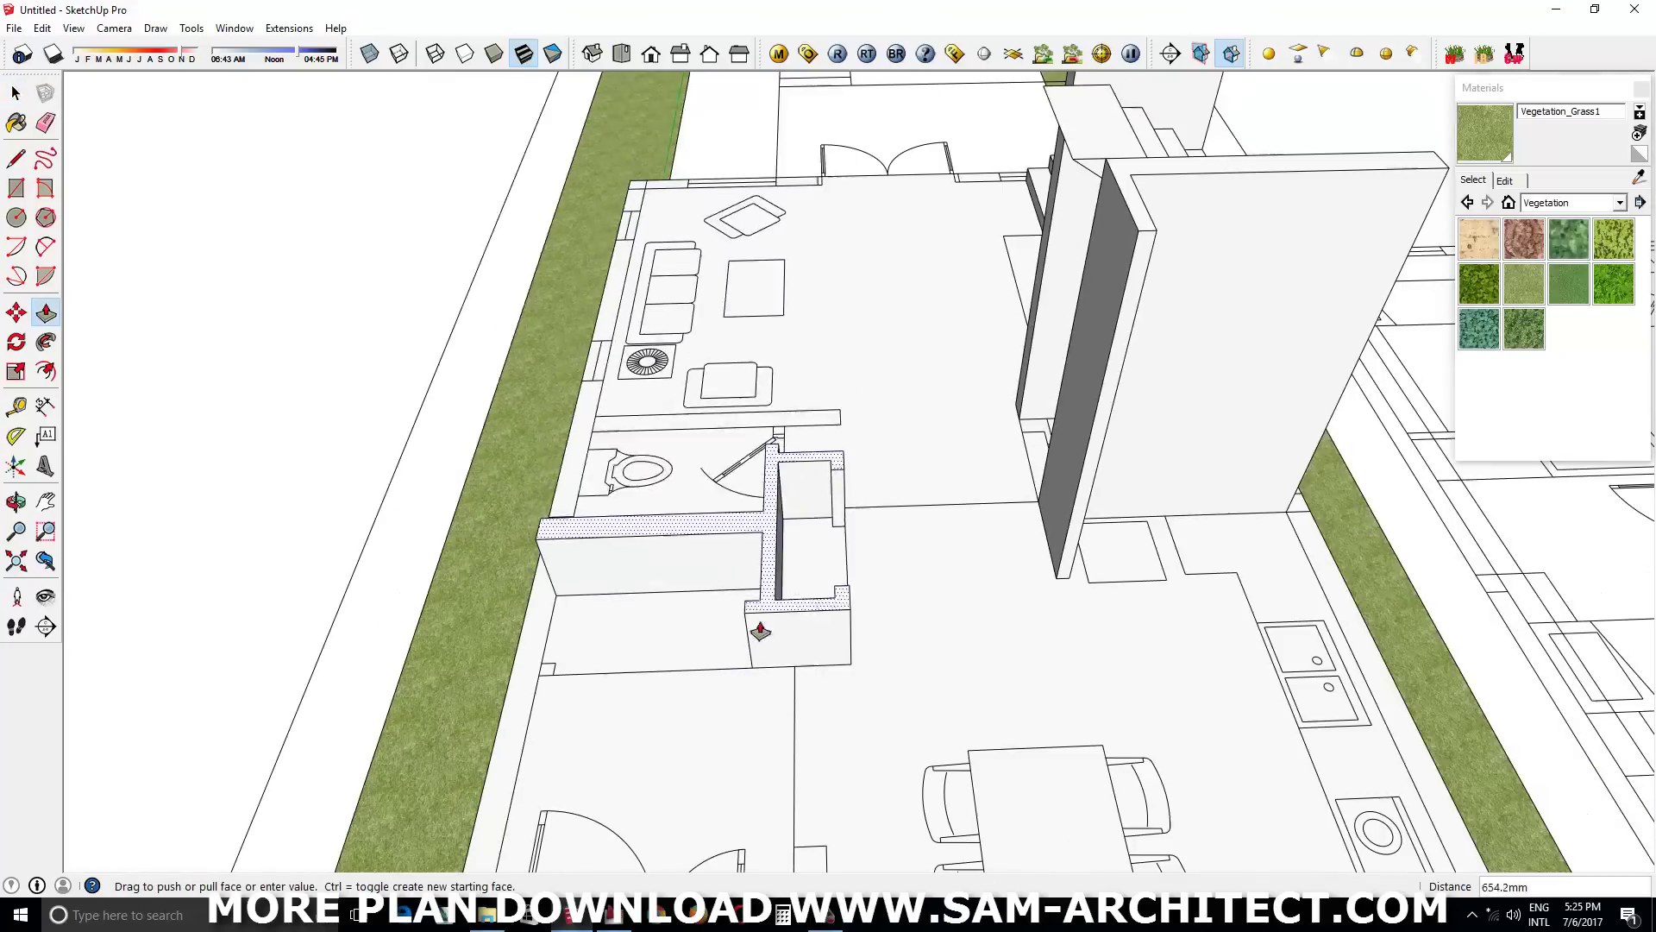
key(ctrl+z)
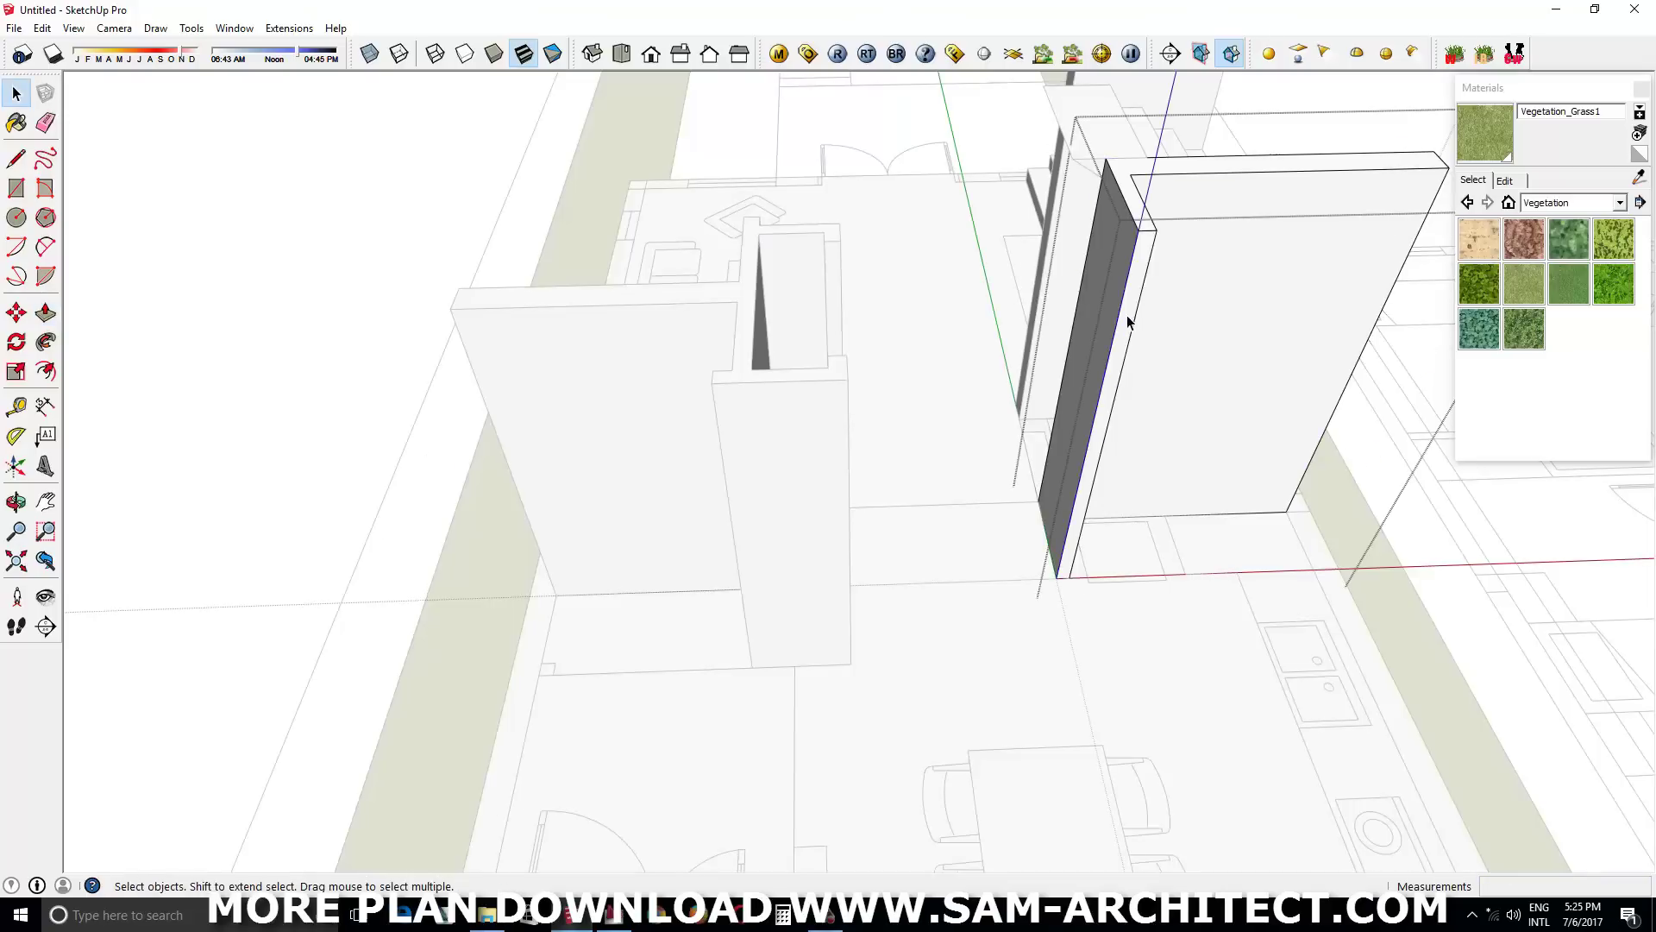
key(space)
click(779, 415)
key(space)
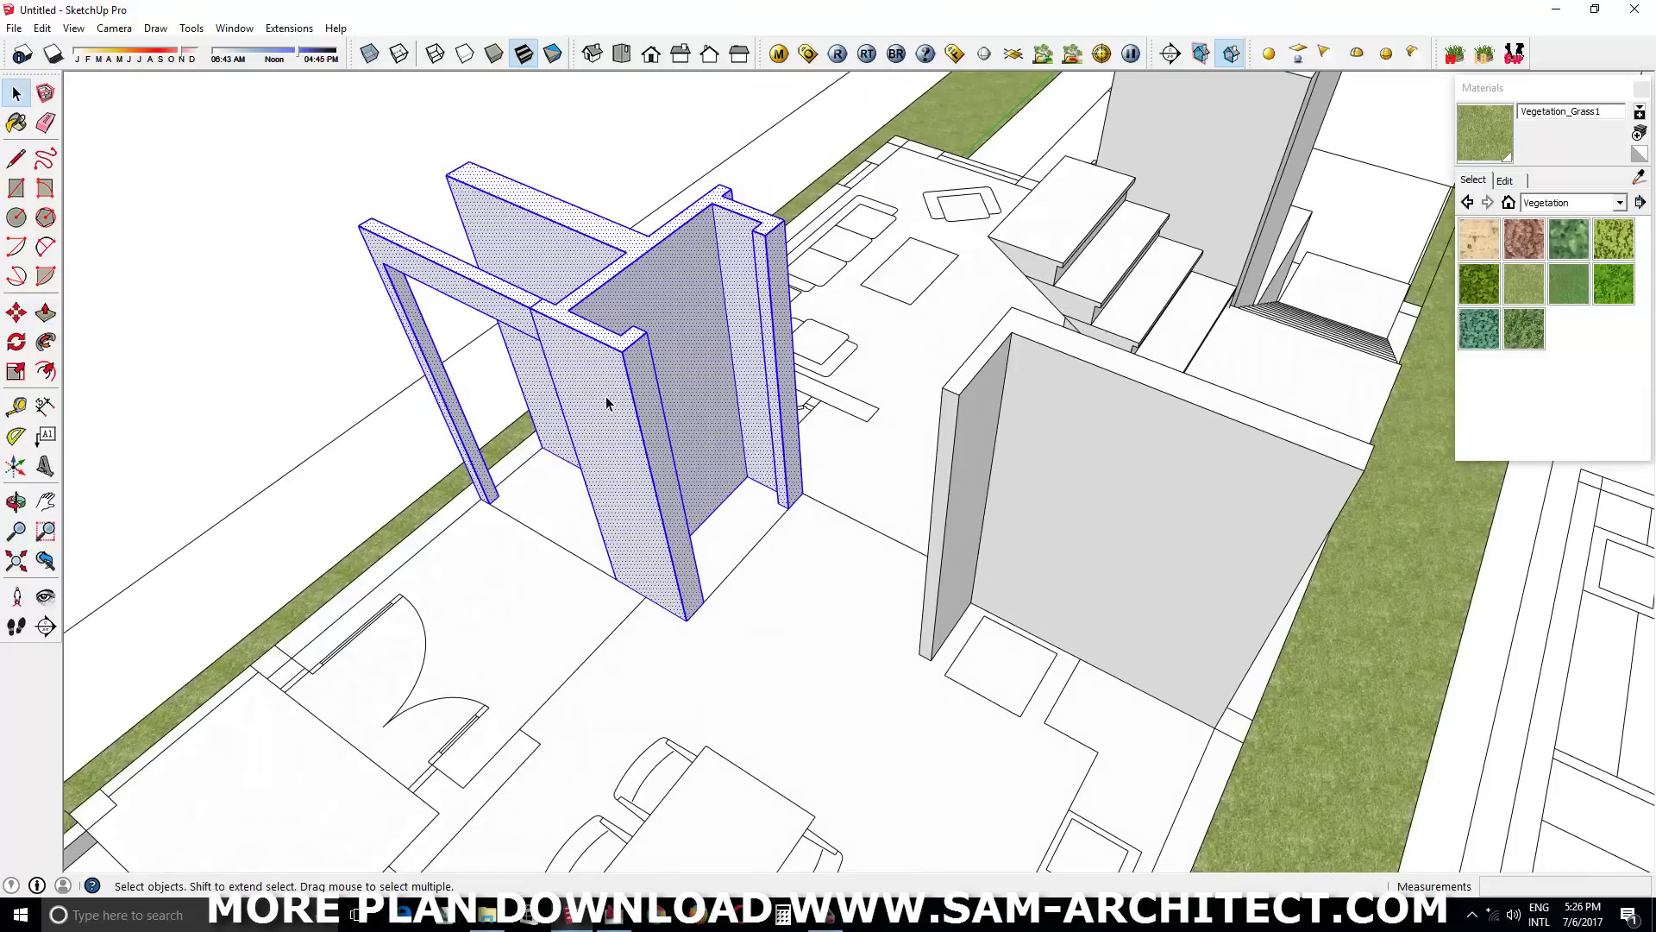
right_click(600, 386)
click(722, 542)
scroll(835, 569, up, 2)
Draw and raise another tall wall, then reverse its faces
key(r)
click(816, 522)
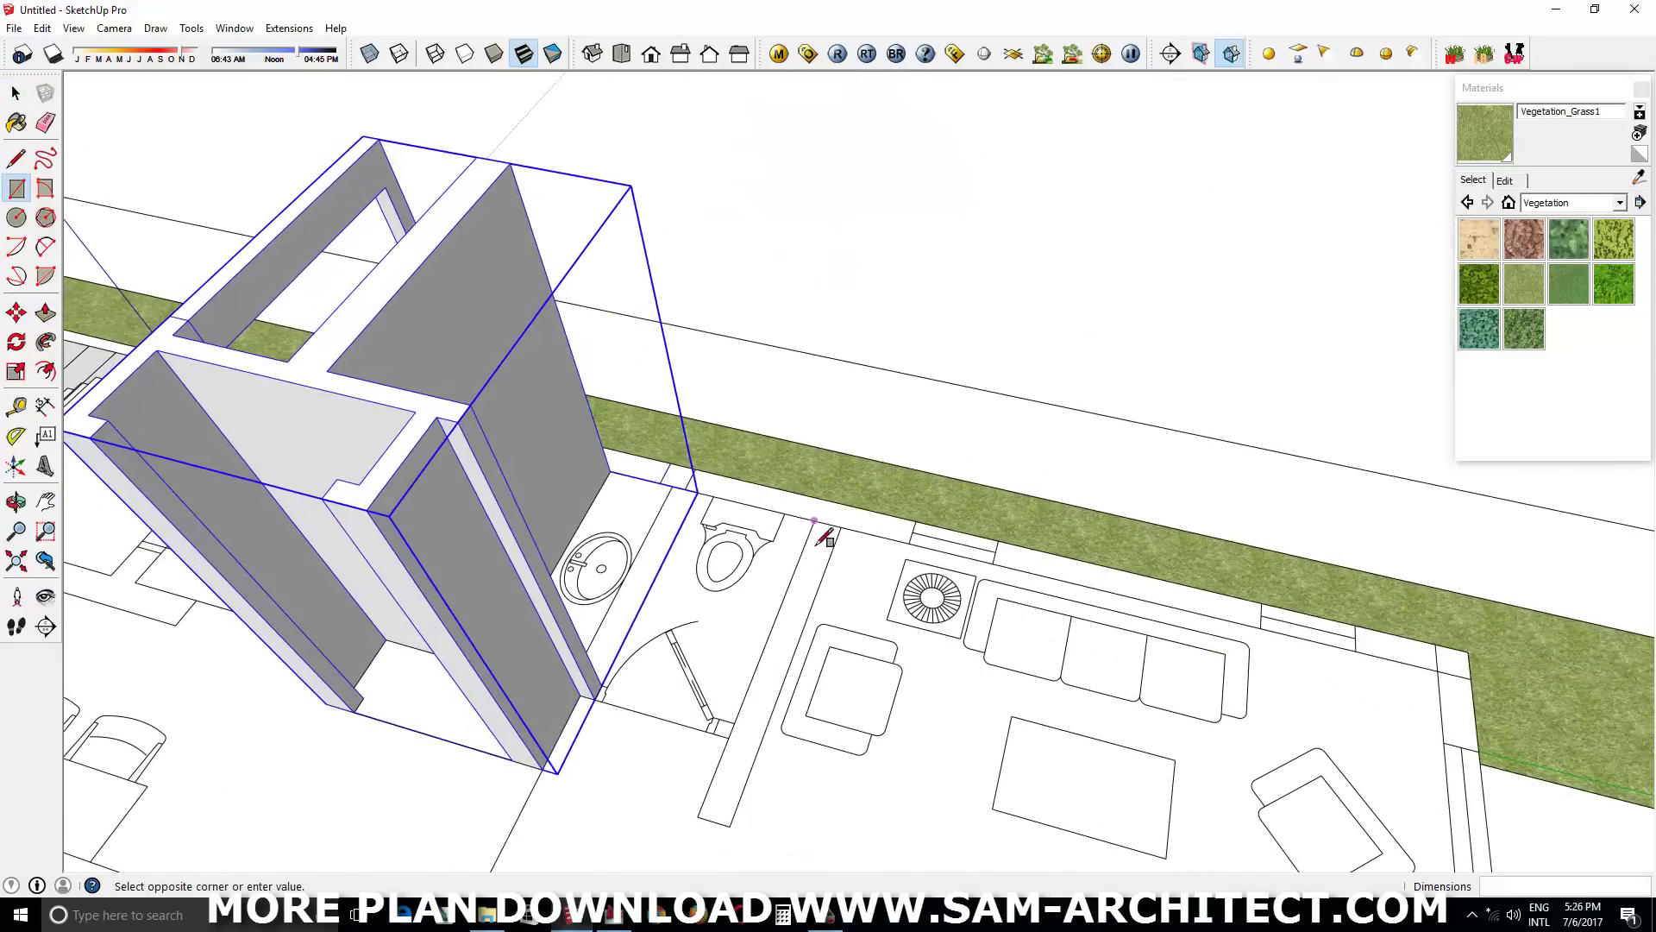
click(759, 555)
right_click(734, 552)
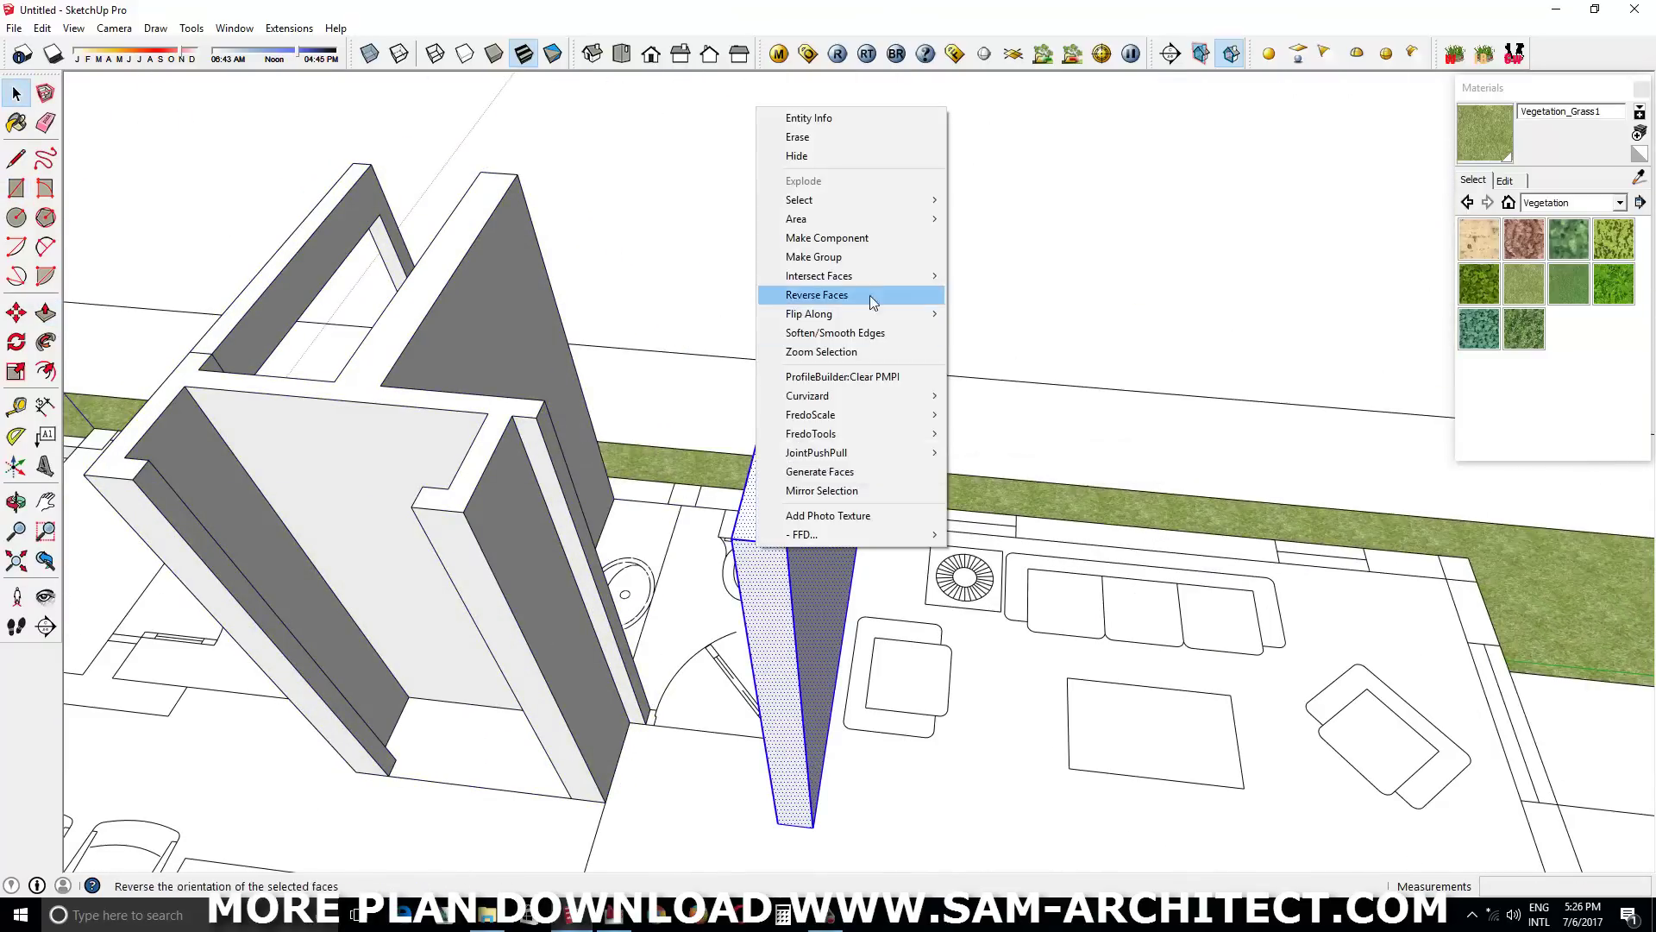
click(676, 585)
mouse_move(676, 585)
middle_down()
mouse_move(1008, 733)
mouse_move(797, 701)
middle_up()
key(space)
Move the new wall's vertical edge into place
scroll(778, 685, up, 3)
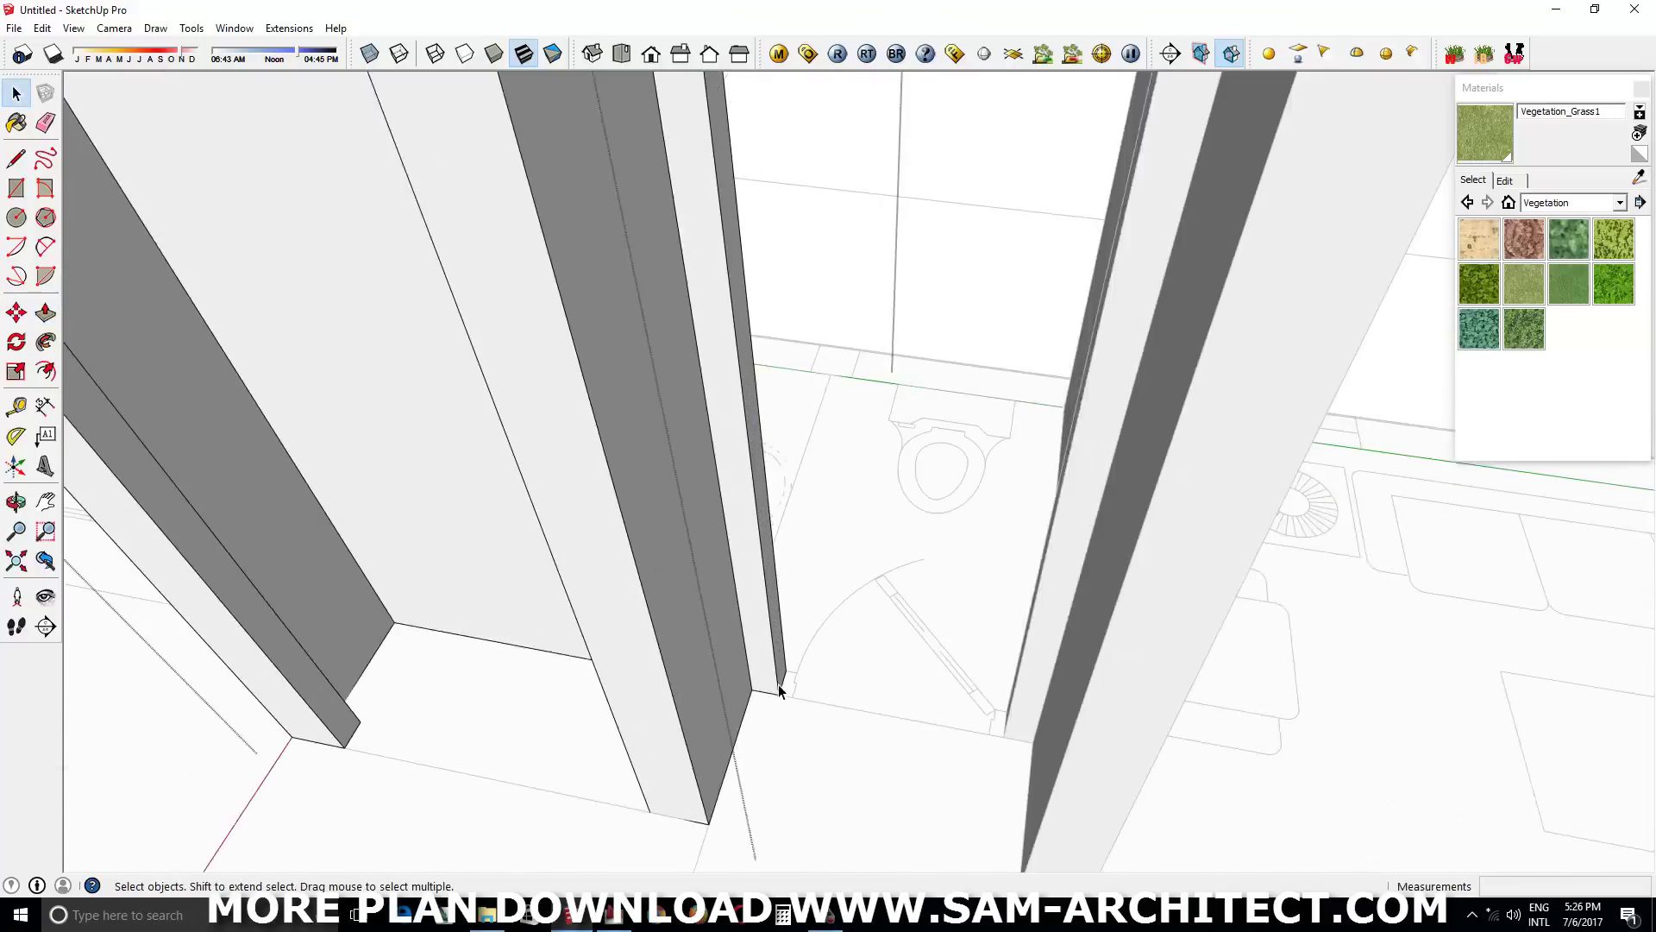
click(776, 681)
click(775, 681)
scroll(779, 664, down, 2)
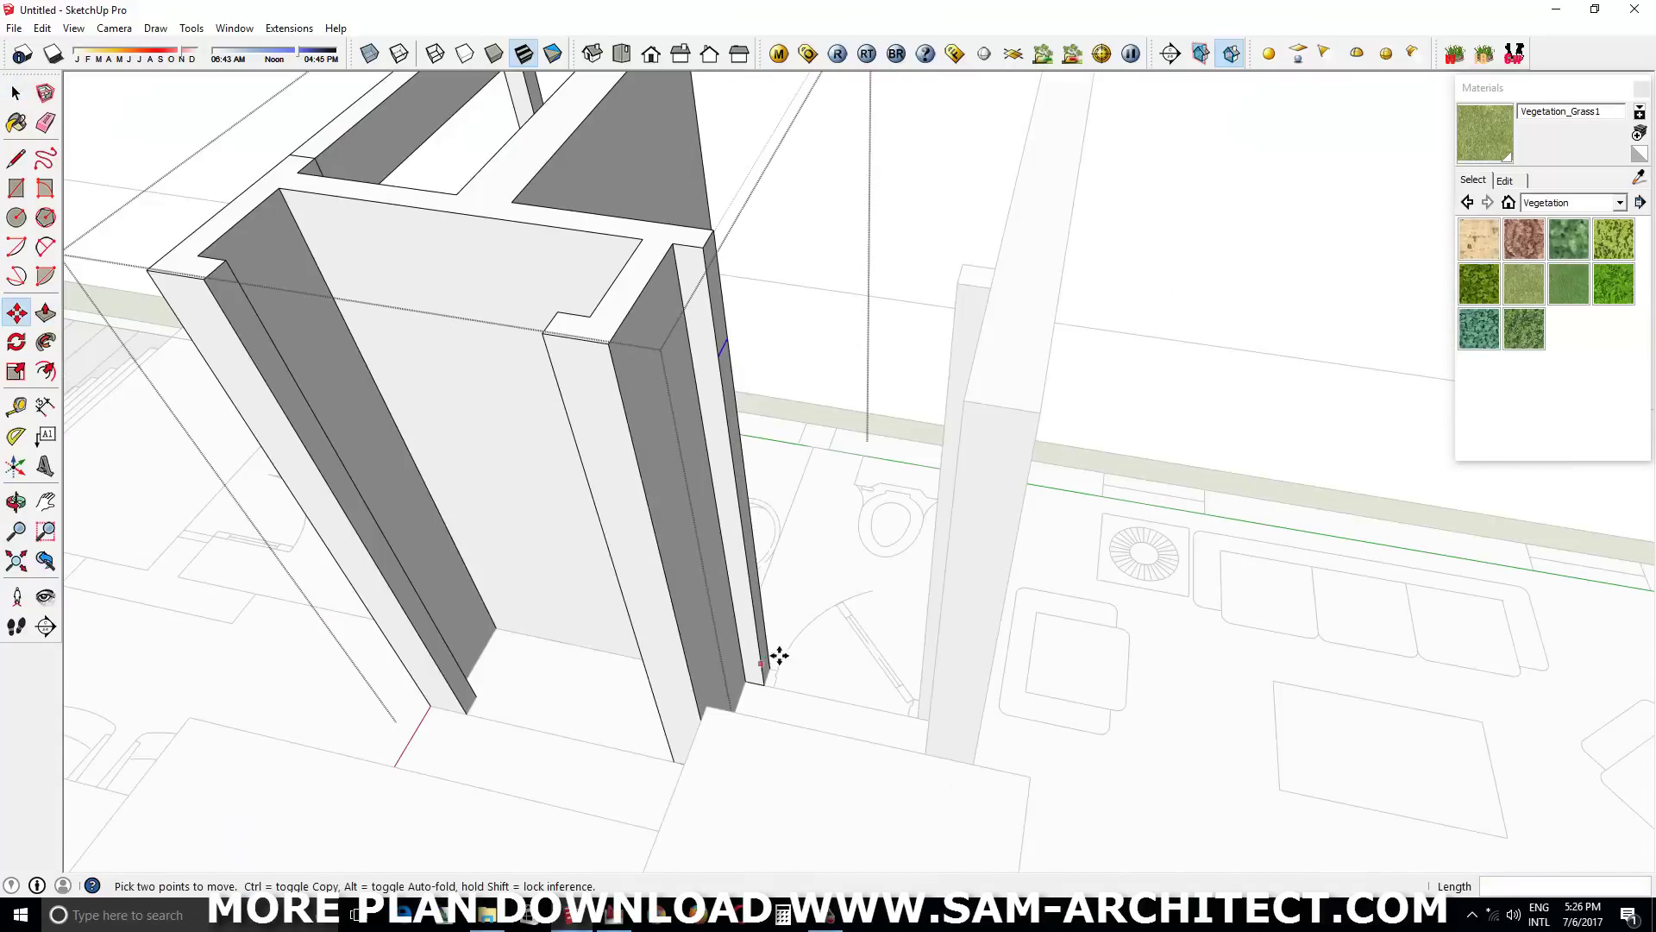
scroll(737, 325, down, 5)
key(space)
middle_drag(1224, 285, 889, 608)
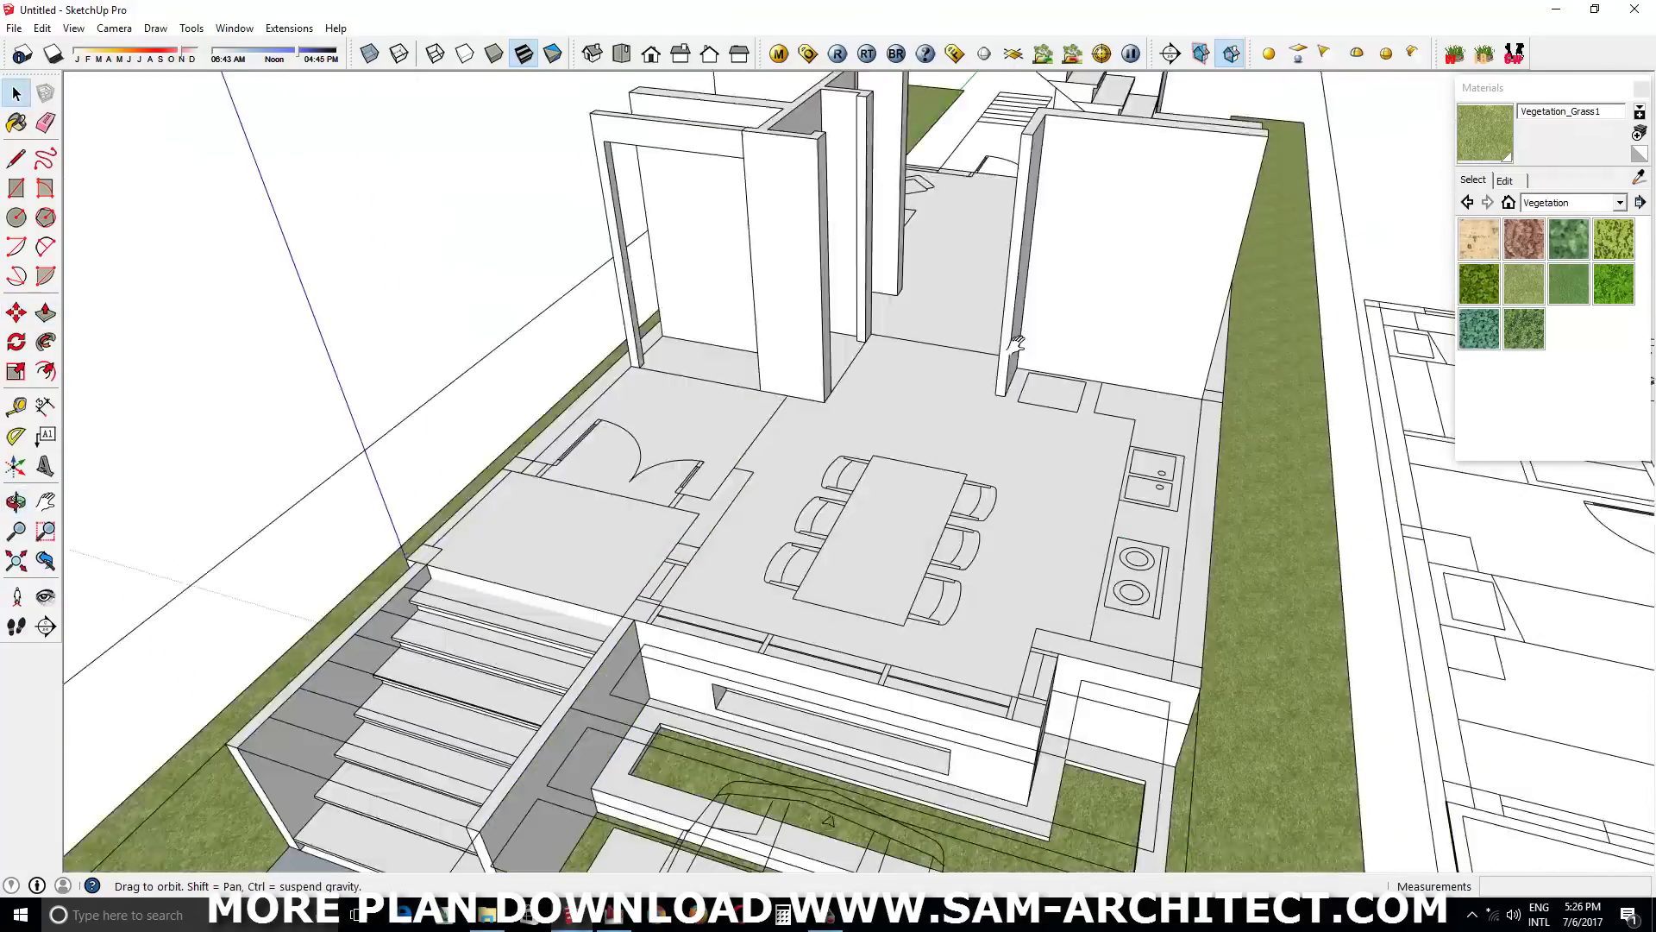
Start an 8700 mm rectangle along the outer edge and group the new outer wall
click(535, 630)
scroll(543, 609, down, 3)
scroll(1064, 373, up, 5)
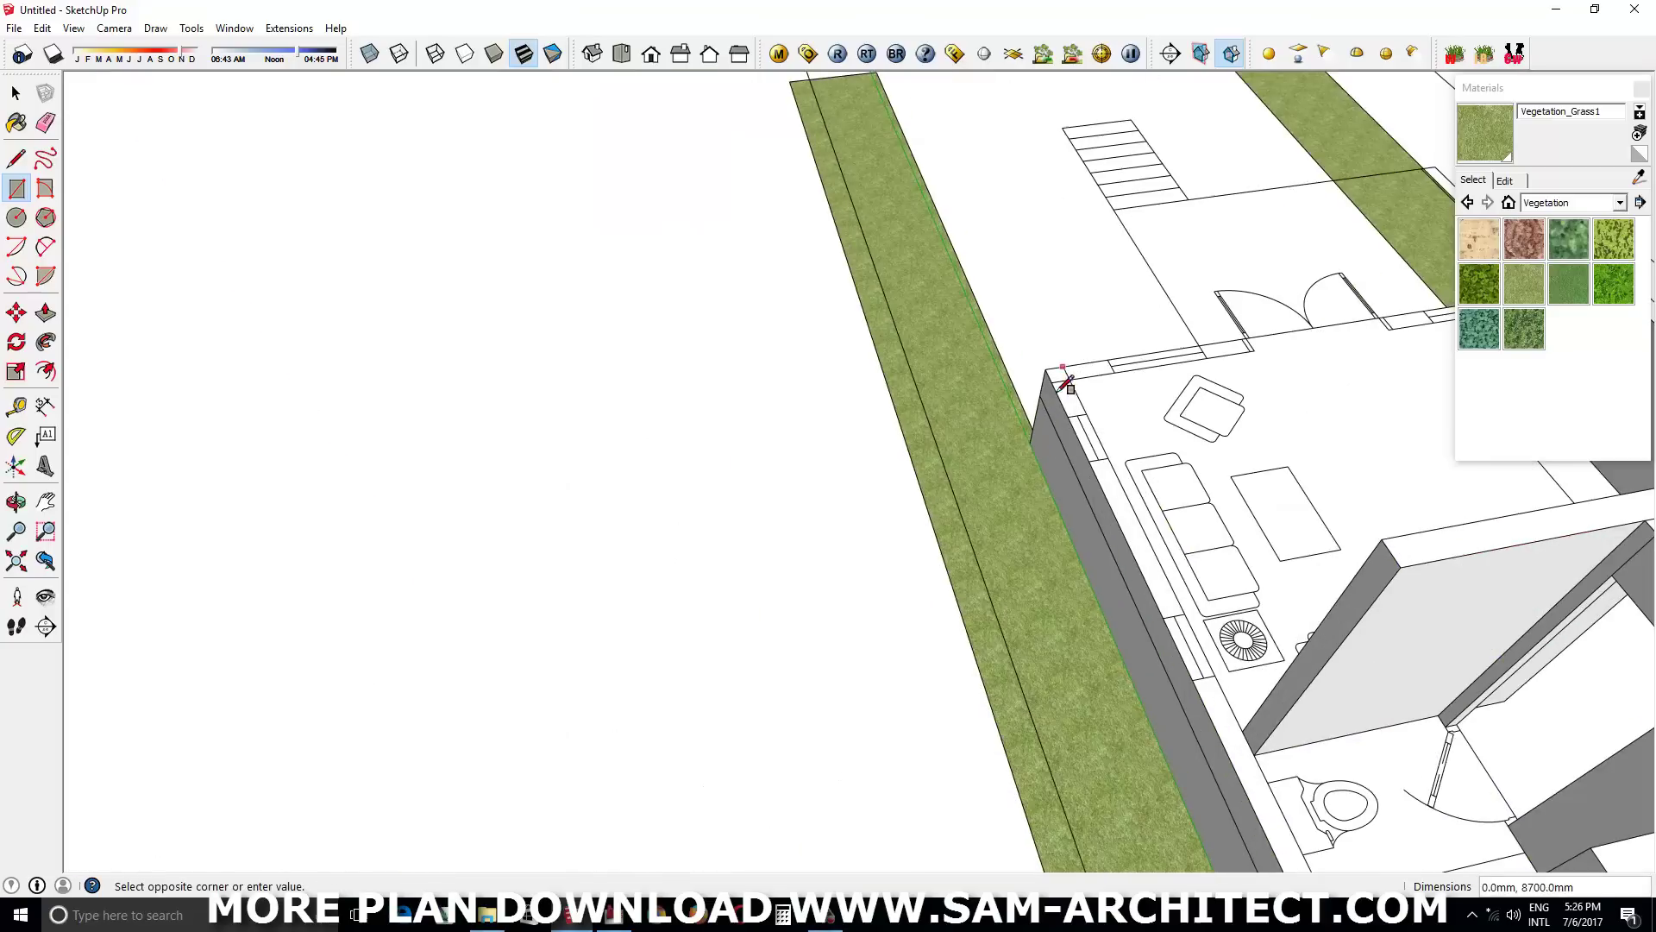
middle_drag(1063, 399, 914, 518)
key(space)
click(970, 591)
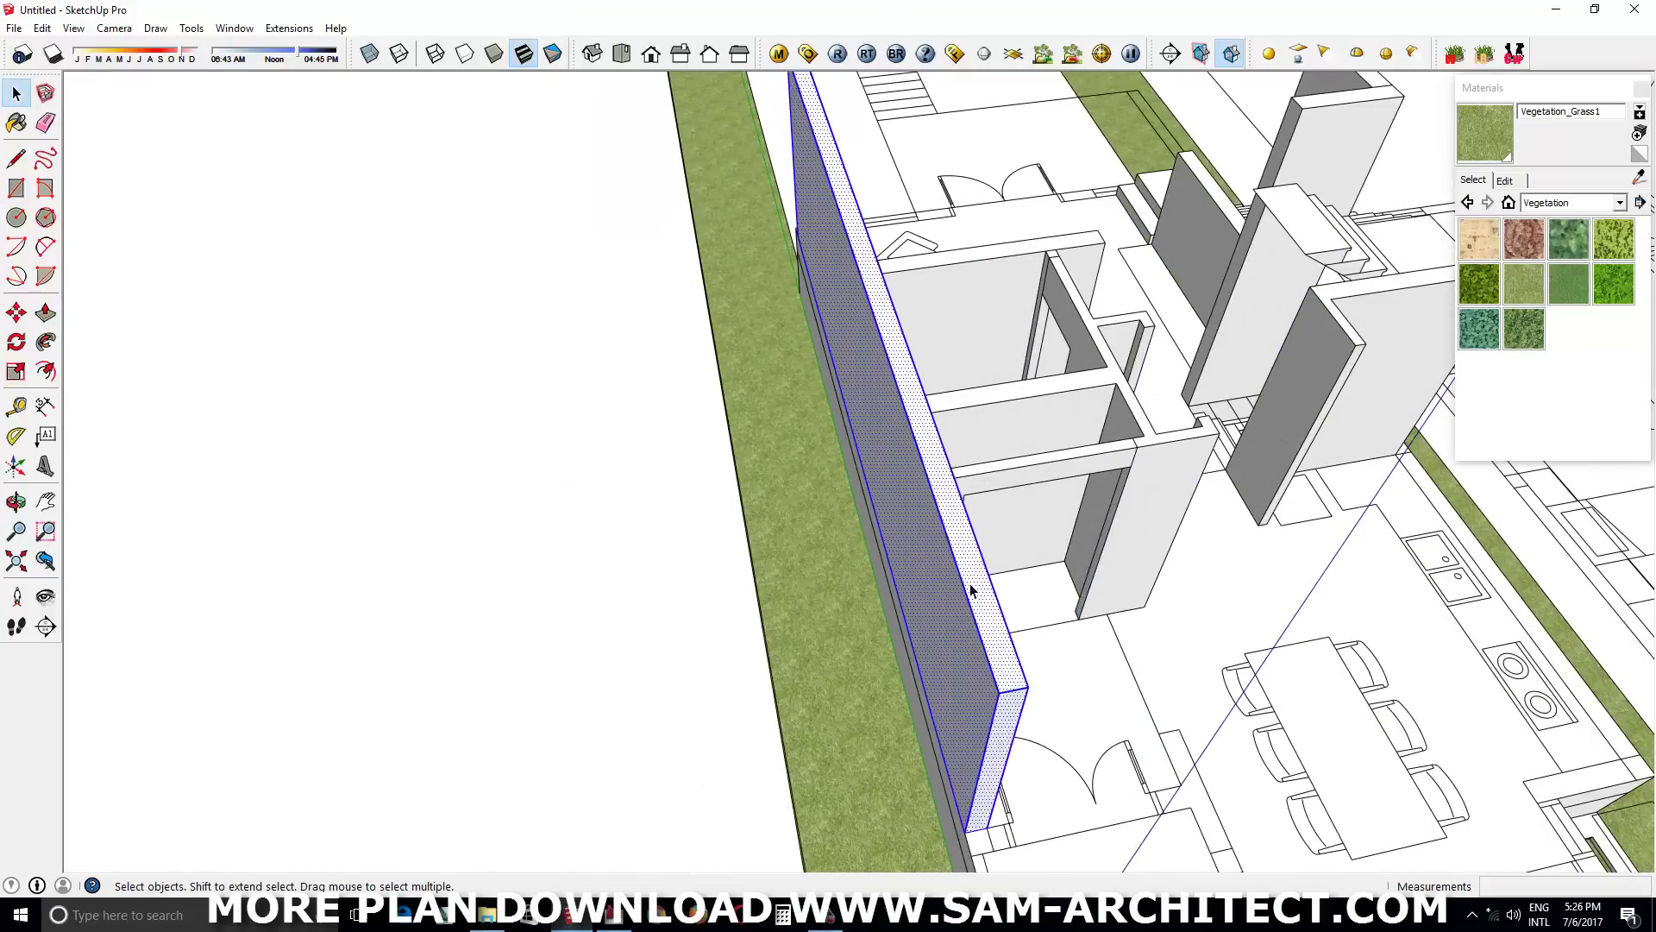
right_click(966, 580)
click(1023, 284)
mouse_move(1023, 284)
middle_down()
mouse_move(481, 472)
mouse_move(779, 412)
middle_up()
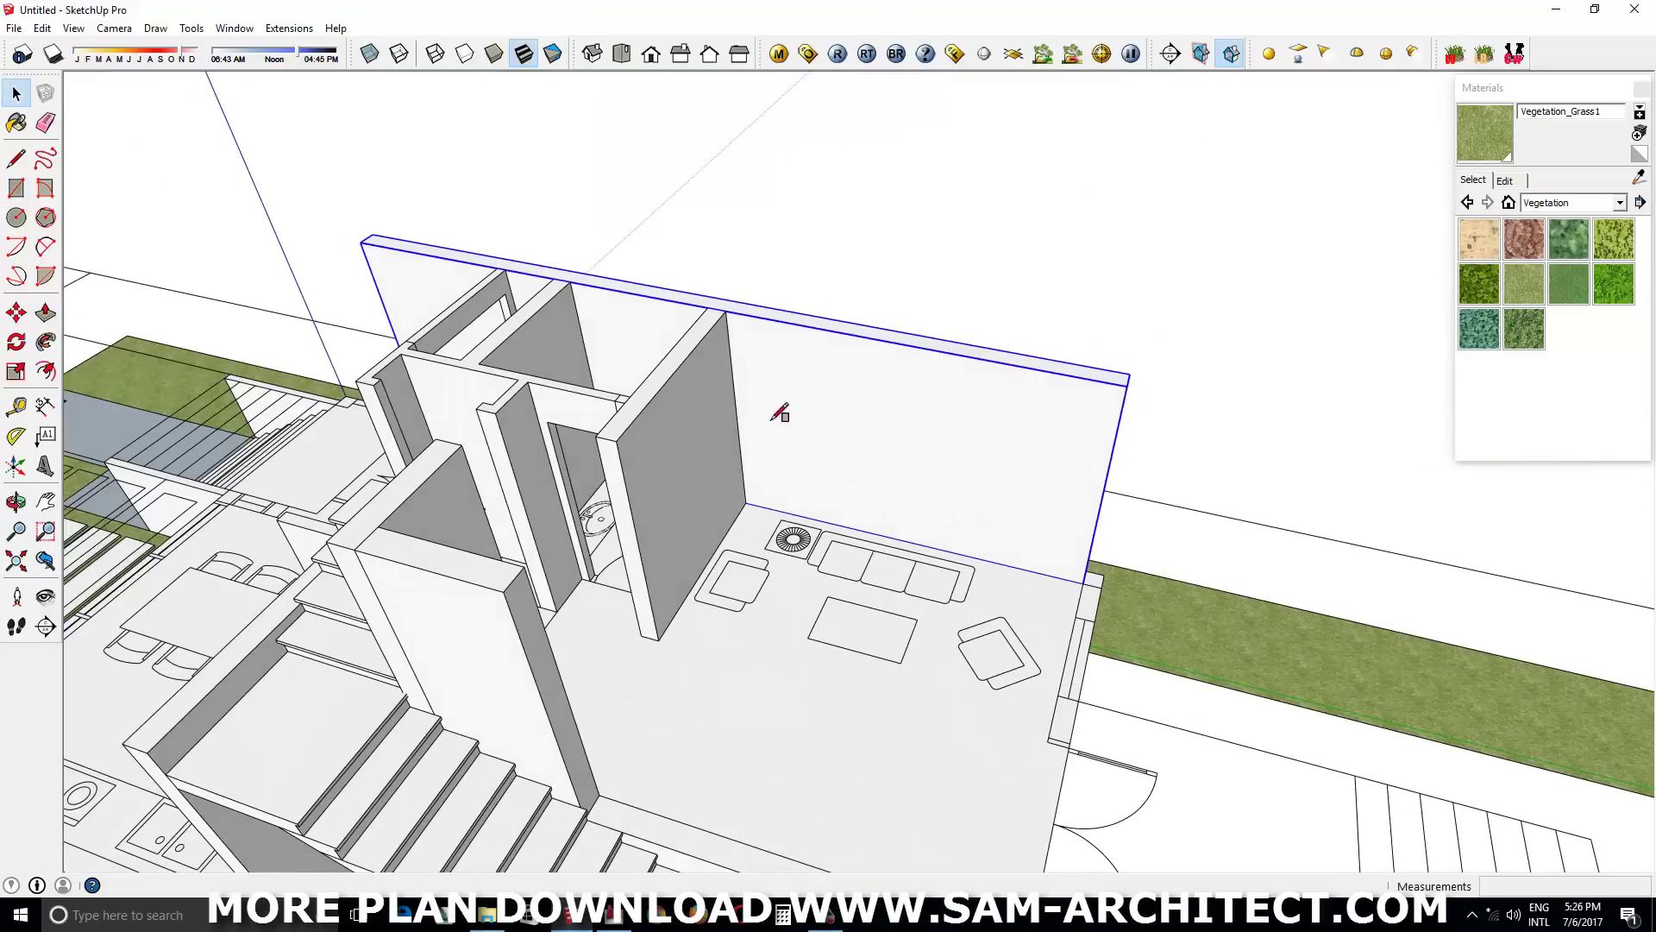
Cut the window outlines through the living-room wall at -200 mm
click(842, 526)
key(p)
scroll(848, 509, up, 3)
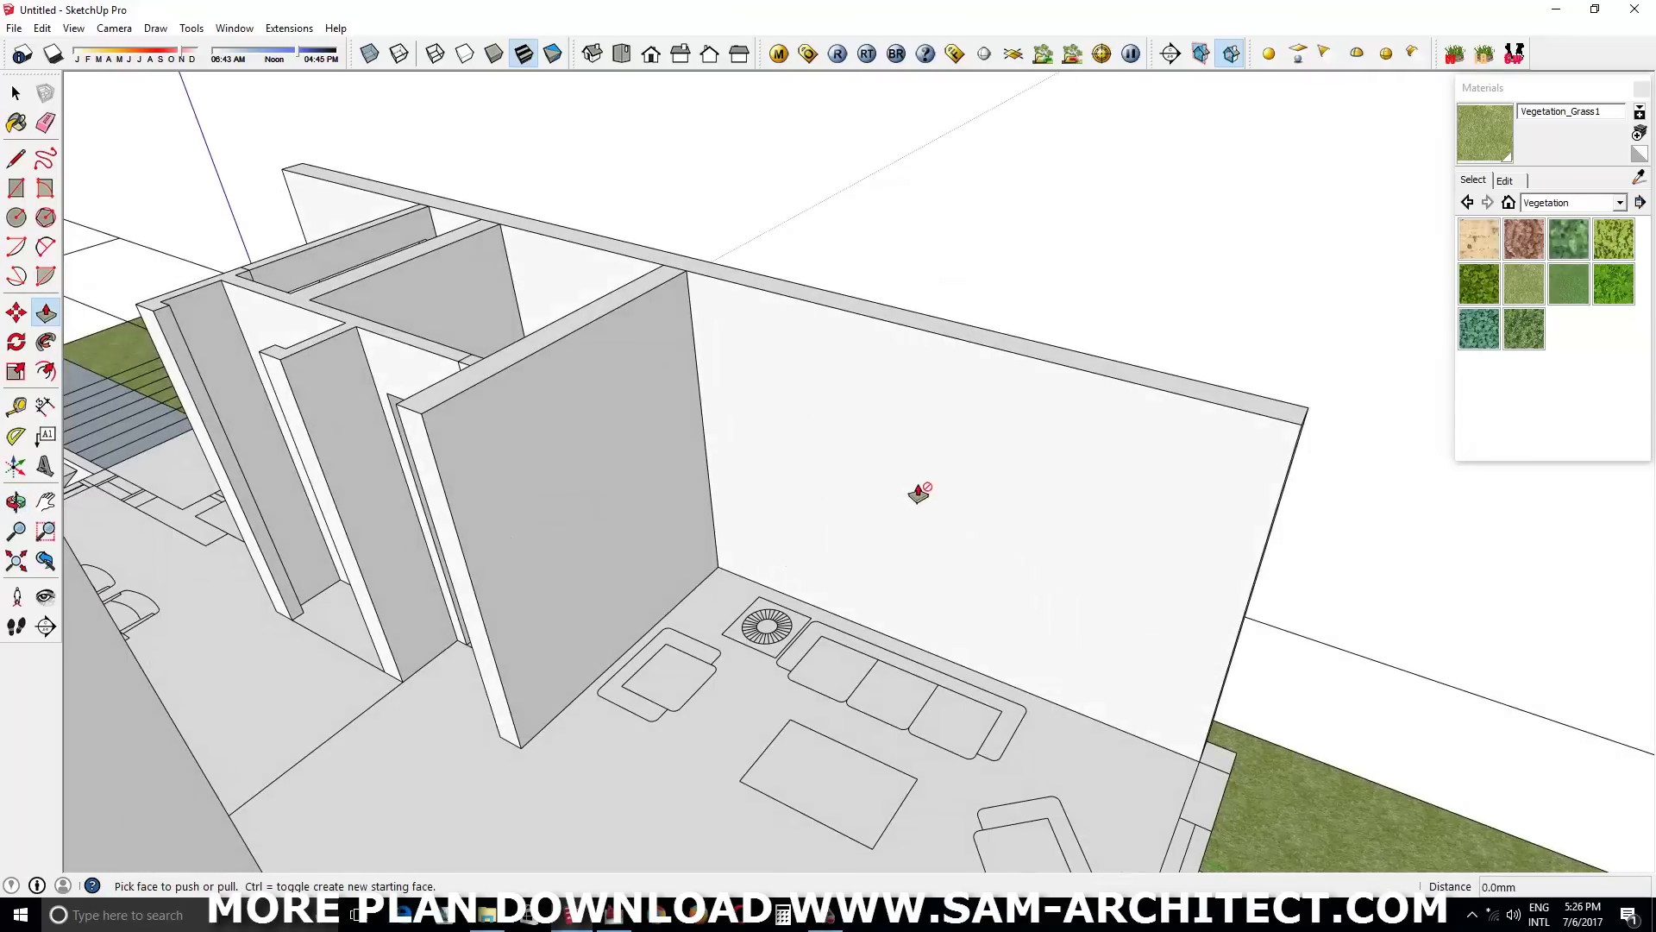
mouse_move(853, 584)
middle_down()
mouse_move(828, 410)
mouse_move(621, 507)
mouse_move(828, 402)
middle_up()
key(space)
click(829, 429)
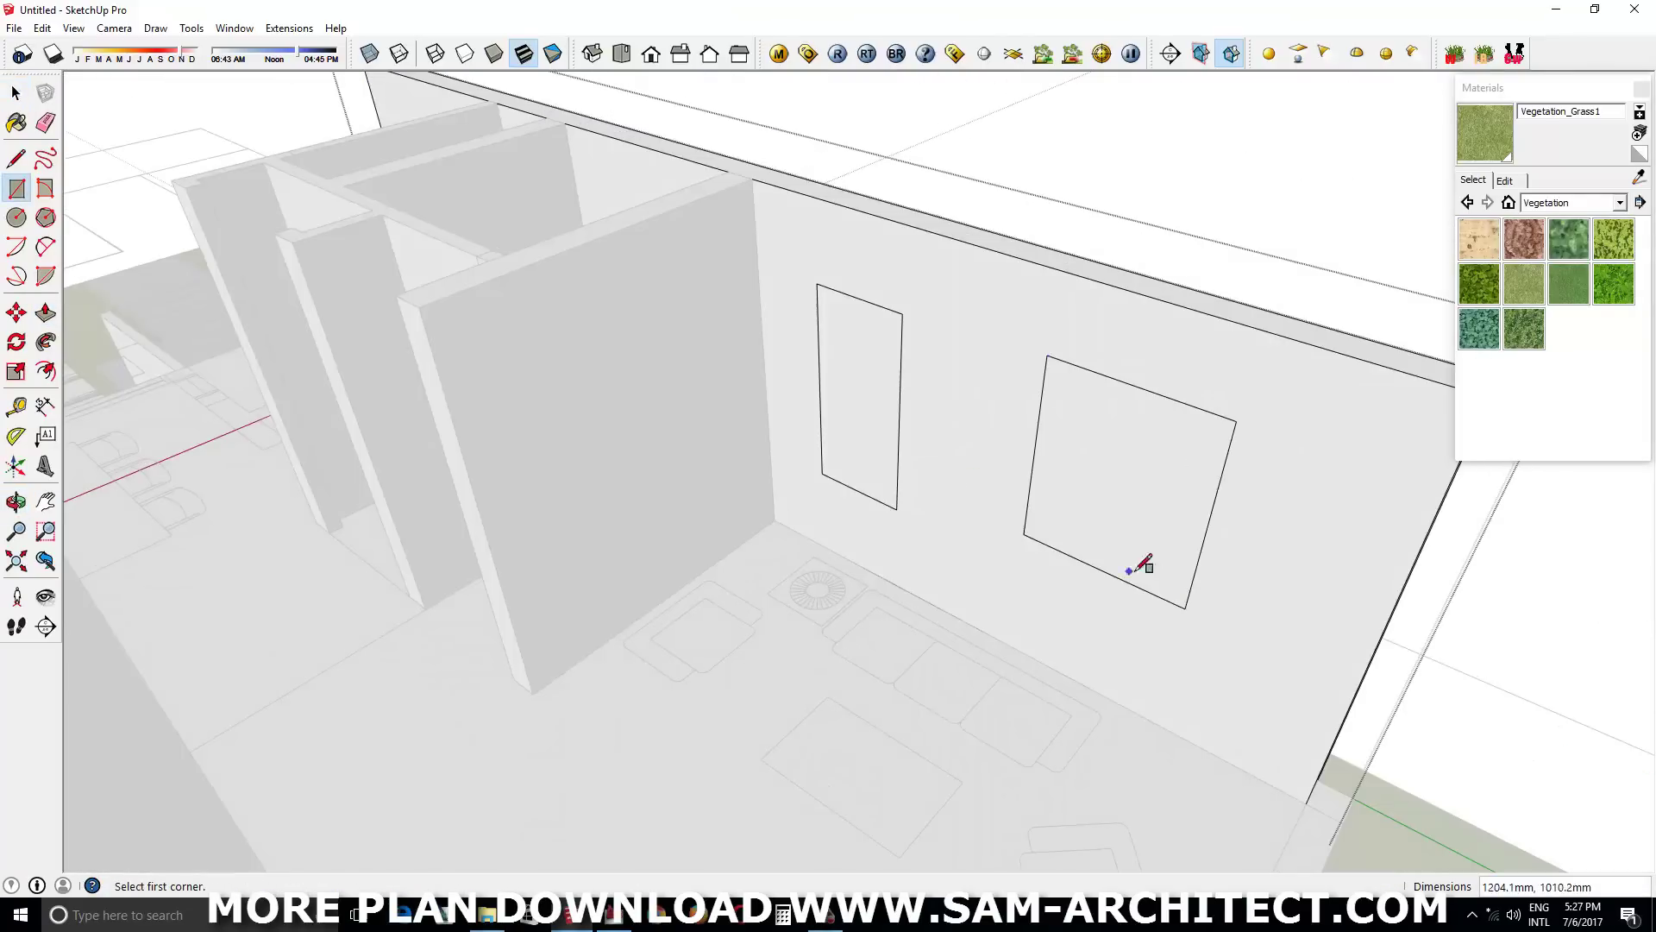
key(p)
double_click(1189, 512)
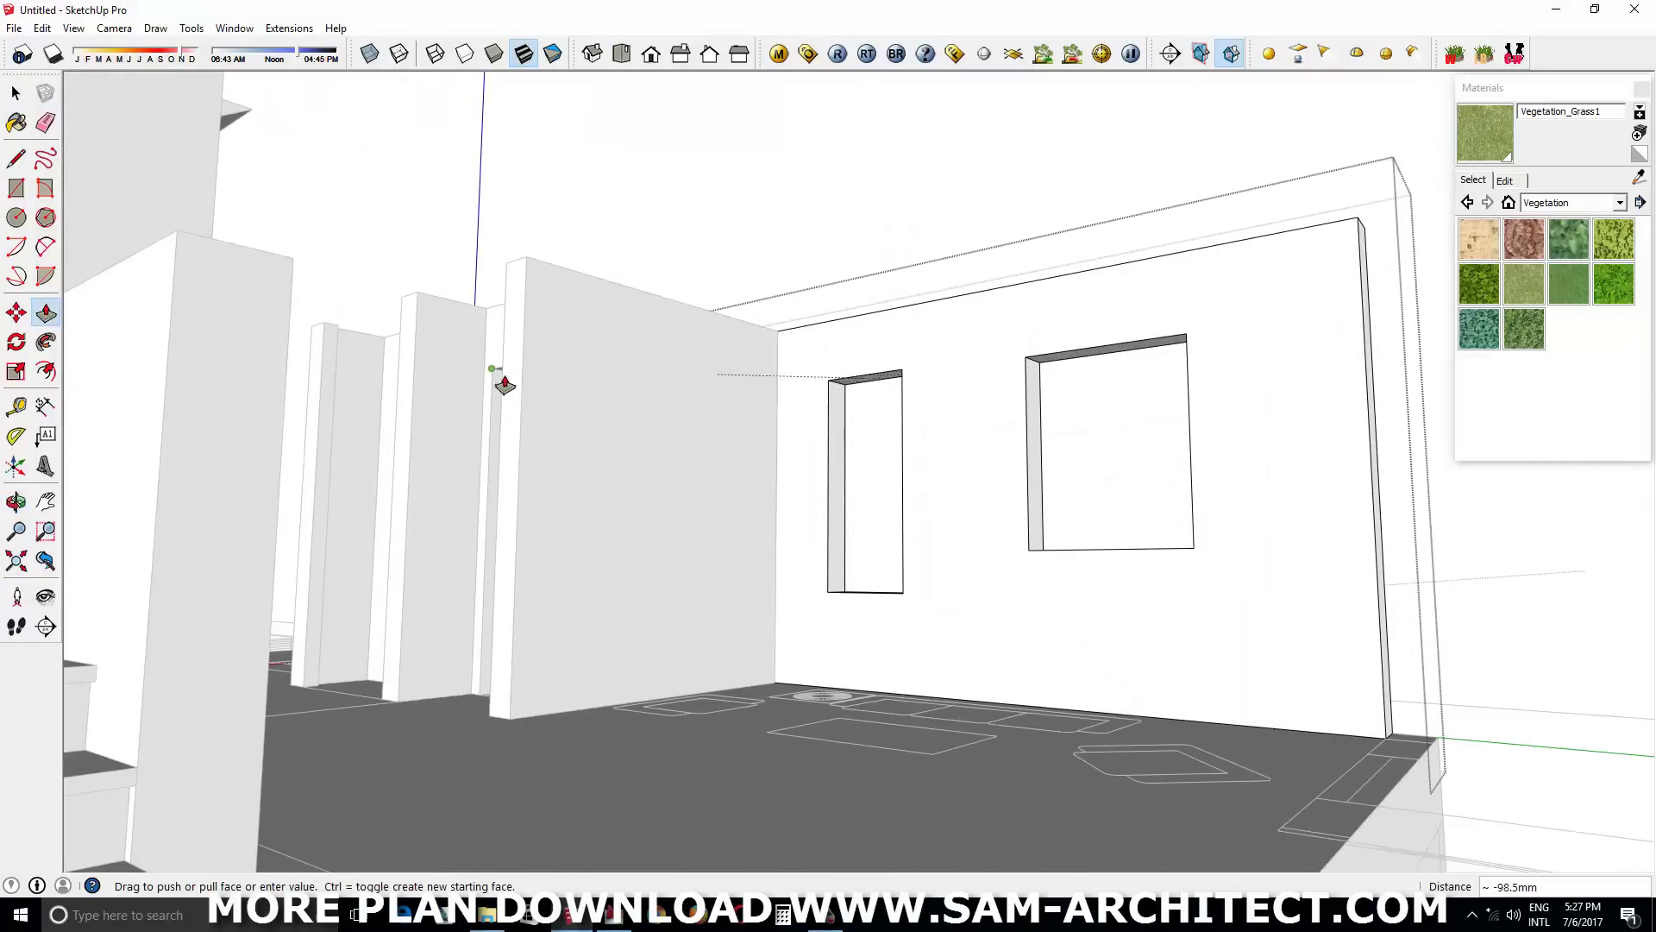
Add a 60 mm guide offset and check both window openings
key(t)
text(60)
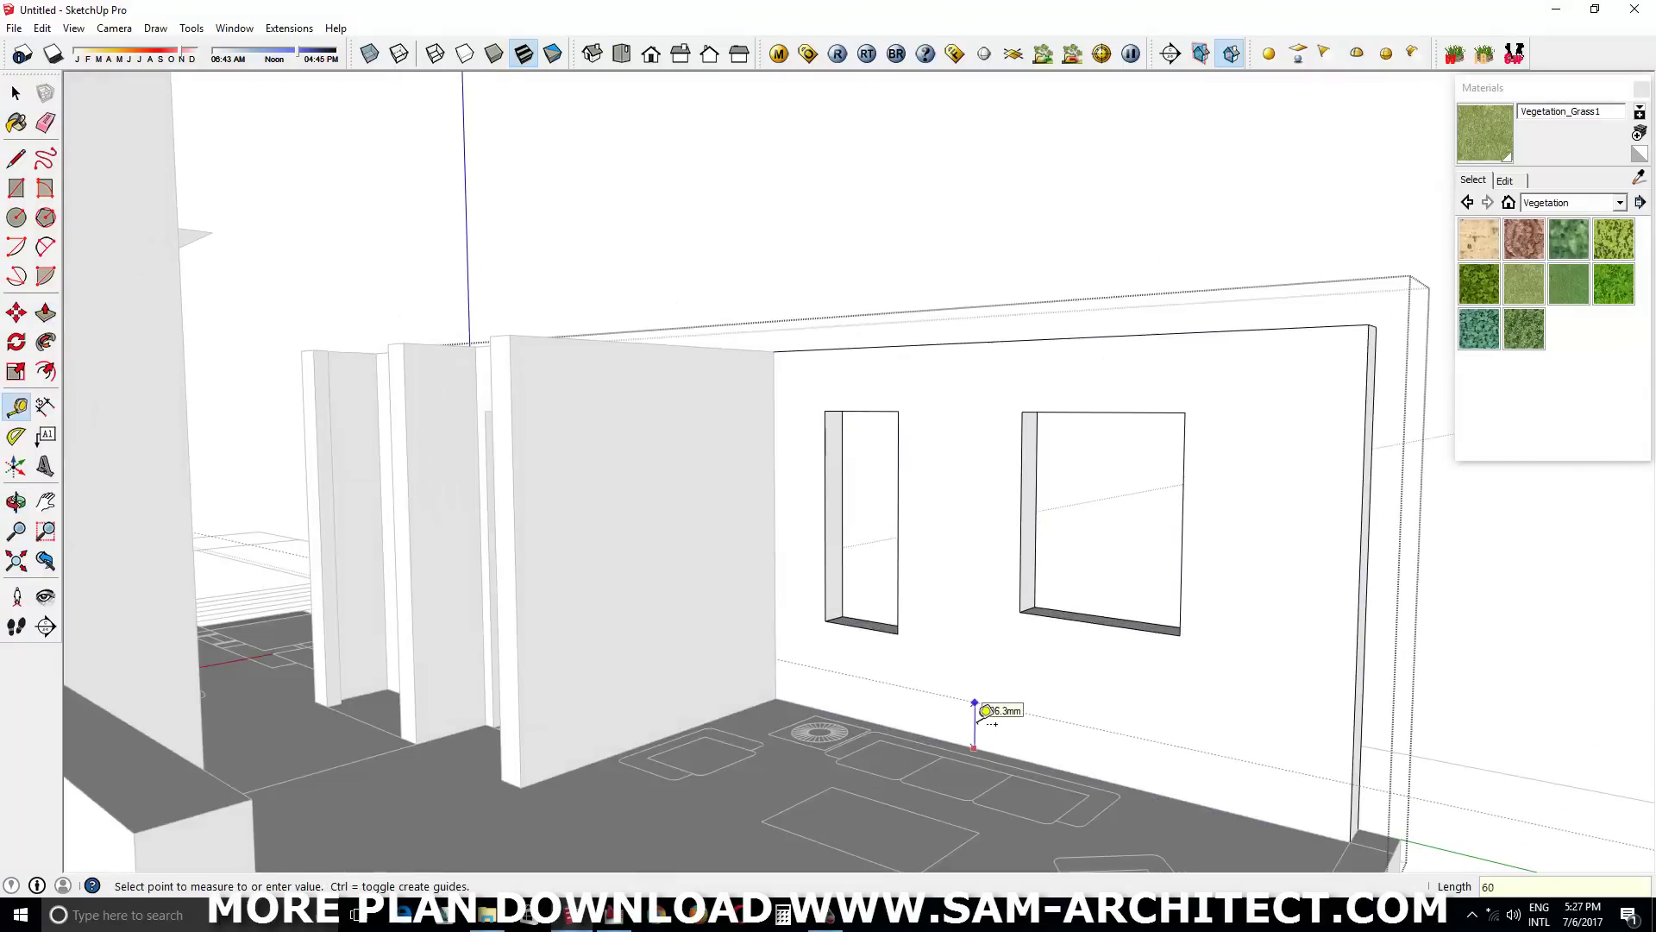
key(Return)
middle_drag(986, 710, 836, 709)
middle_drag(1075, 768, 962, 452)
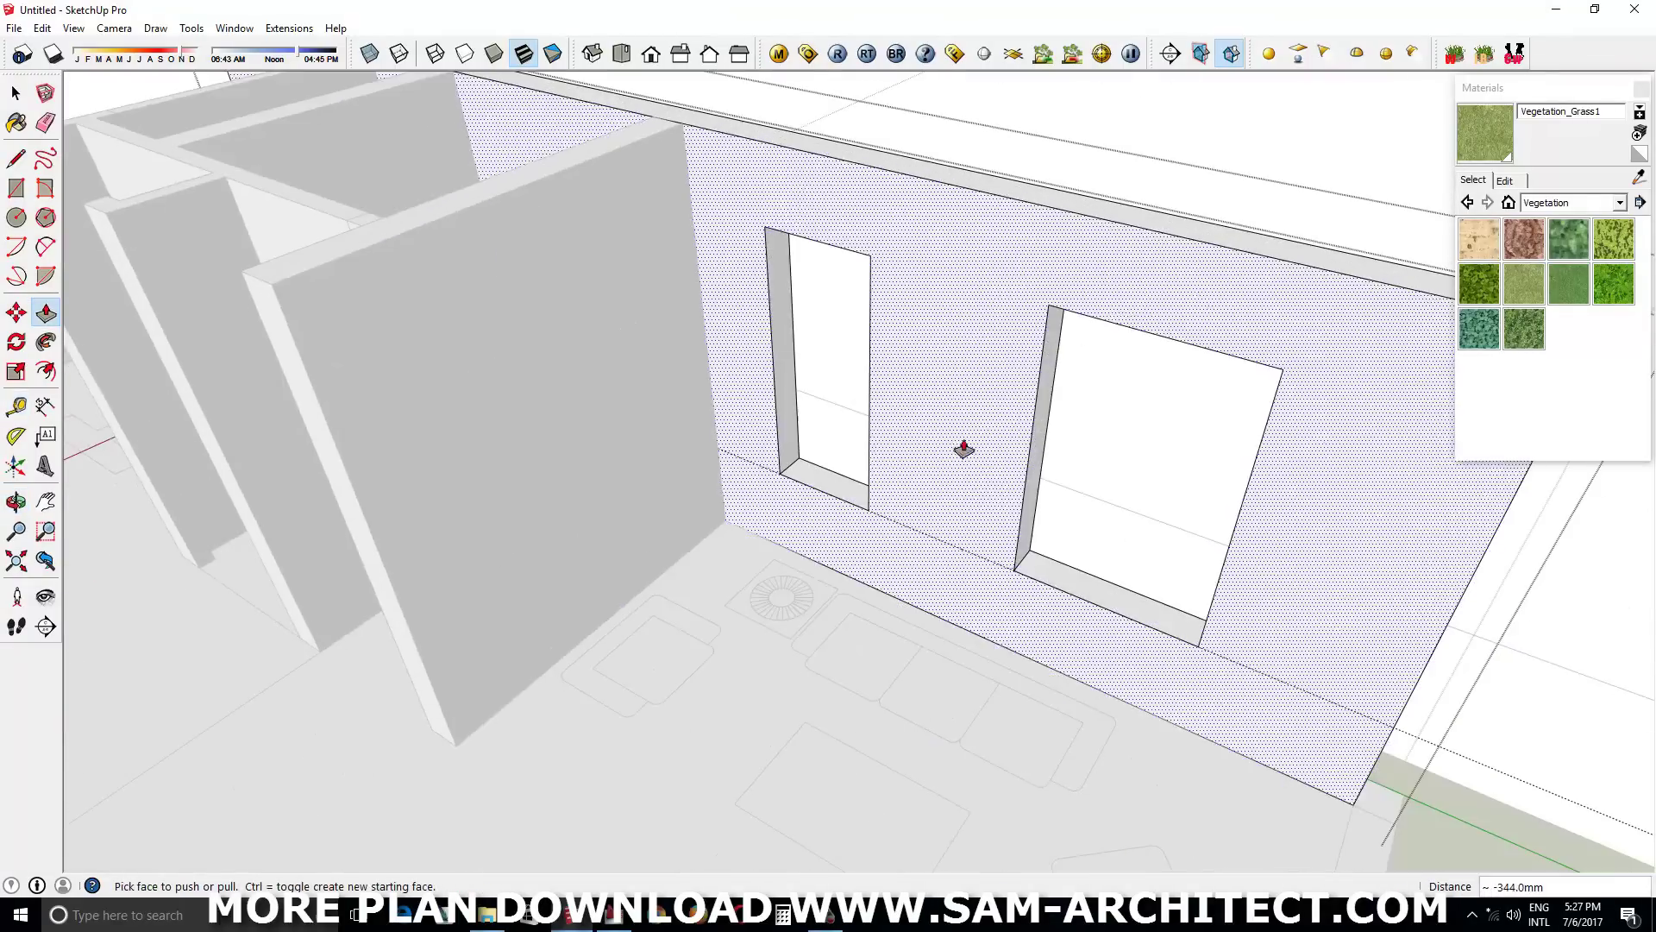
scroll(795, 548, up, 3)
scroll(1099, 470, up, 3)
scroll(1213, 703, up, 2)
scroll(1213, 703, down, 5)
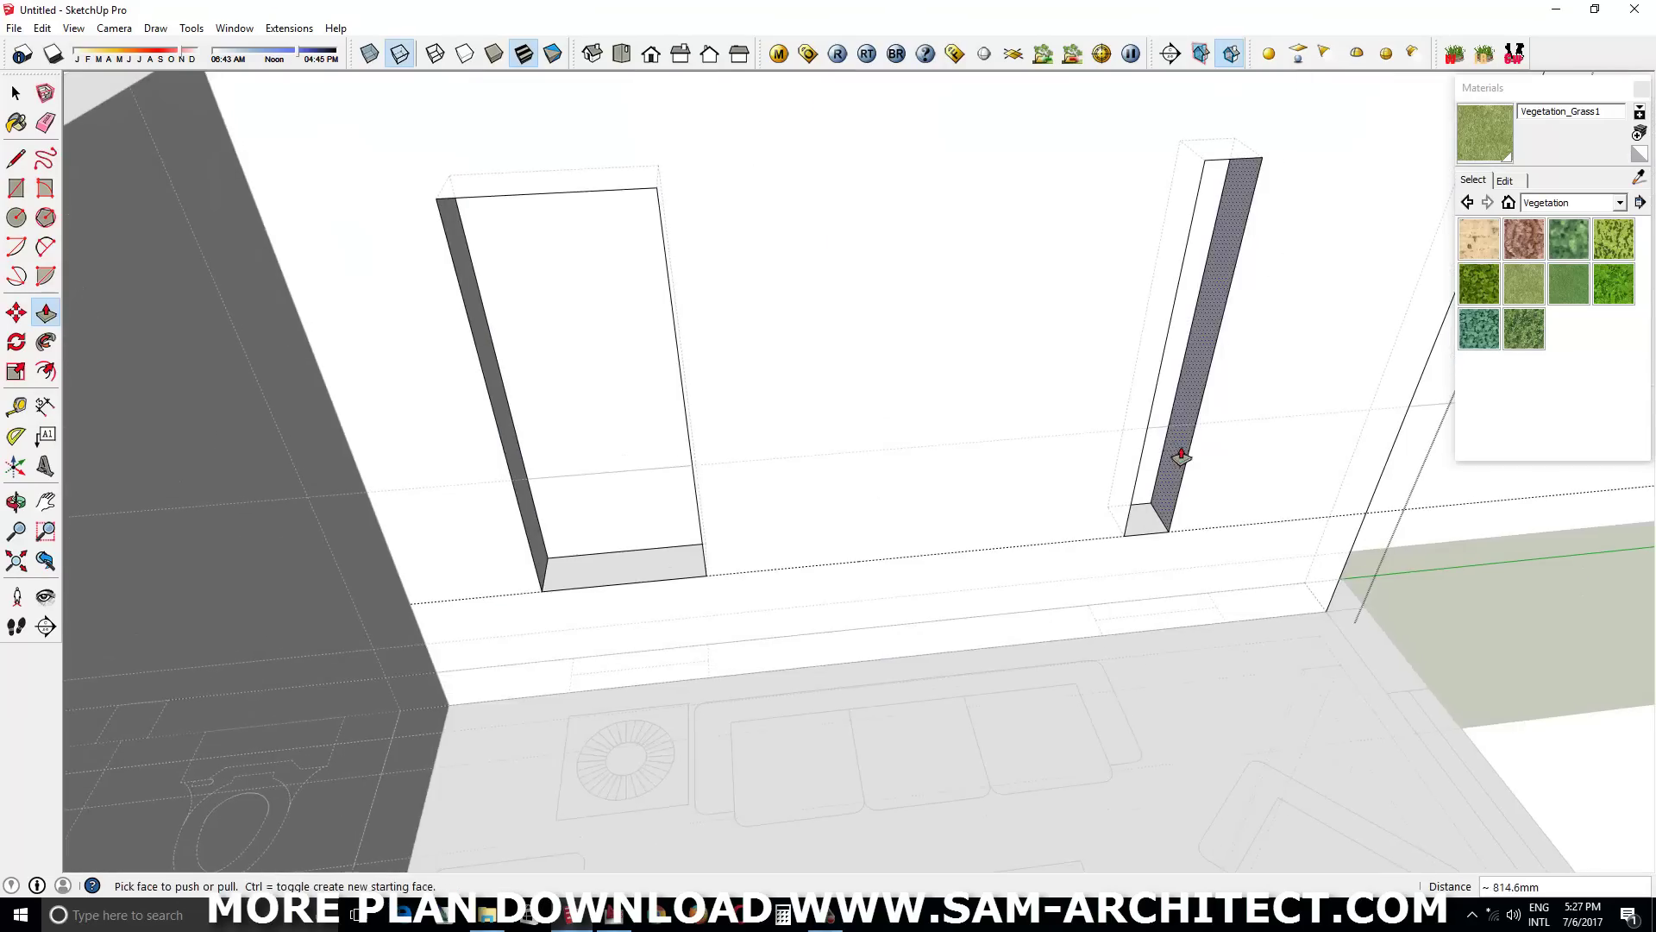
mouse_move(846, 658)
middle_down()
mouse_move(758, 691)
mouse_move(970, 602)
middle_up()
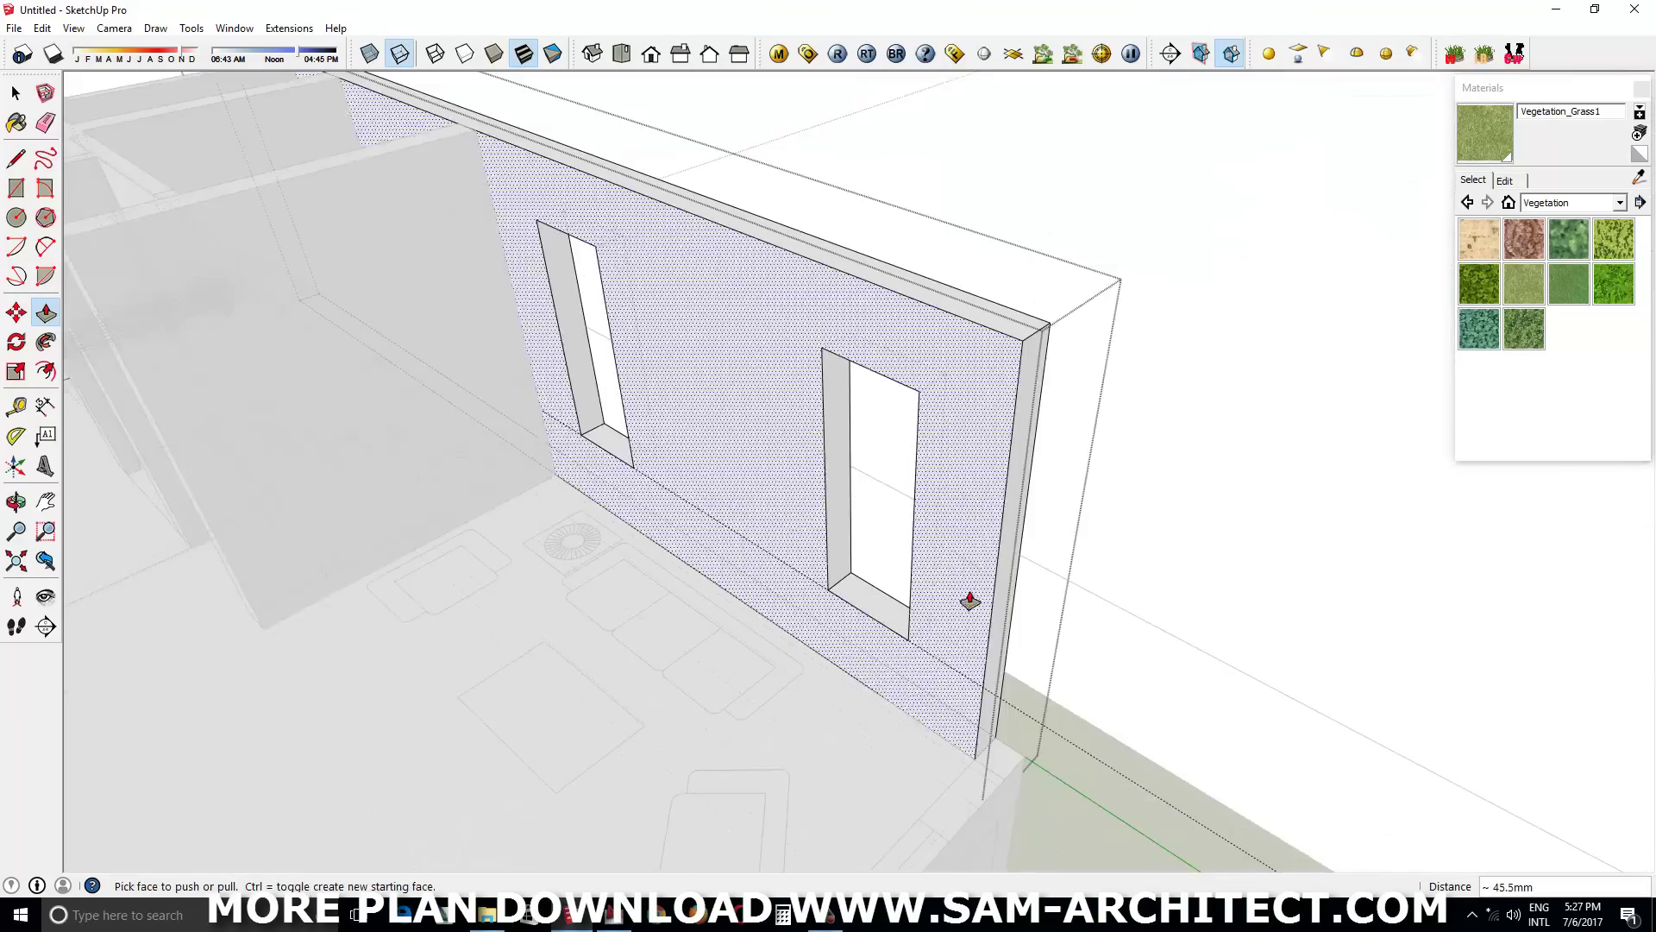
Recess a high window outline about 252 mm into a partition wall
key(space)
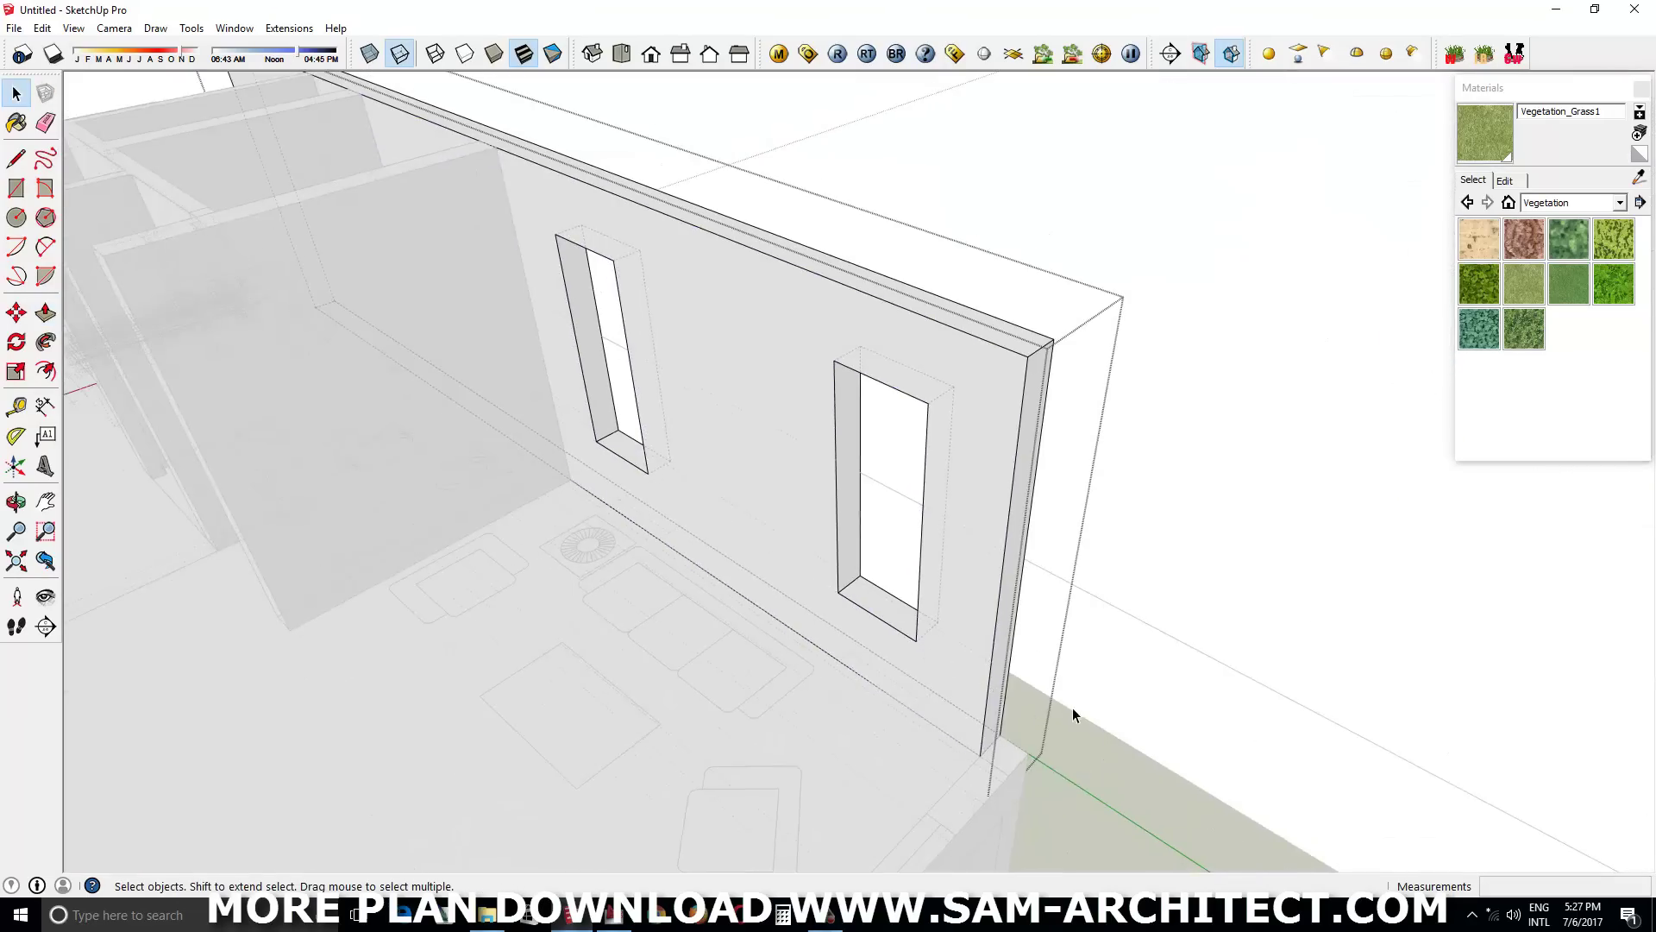
mouse_move(1073, 707)
middle_down()
mouse_move(1106, 499)
mouse_move(552, 407)
middle_up()
scroll(1038, 589, up, 3)
mouse_move(1038, 589)
middle_down()
mouse_move(1176, 455)
mouse_move(1064, 359)
middle_up()
scroll(928, 417, up, 3)
scroll(956, 510, up, 2)
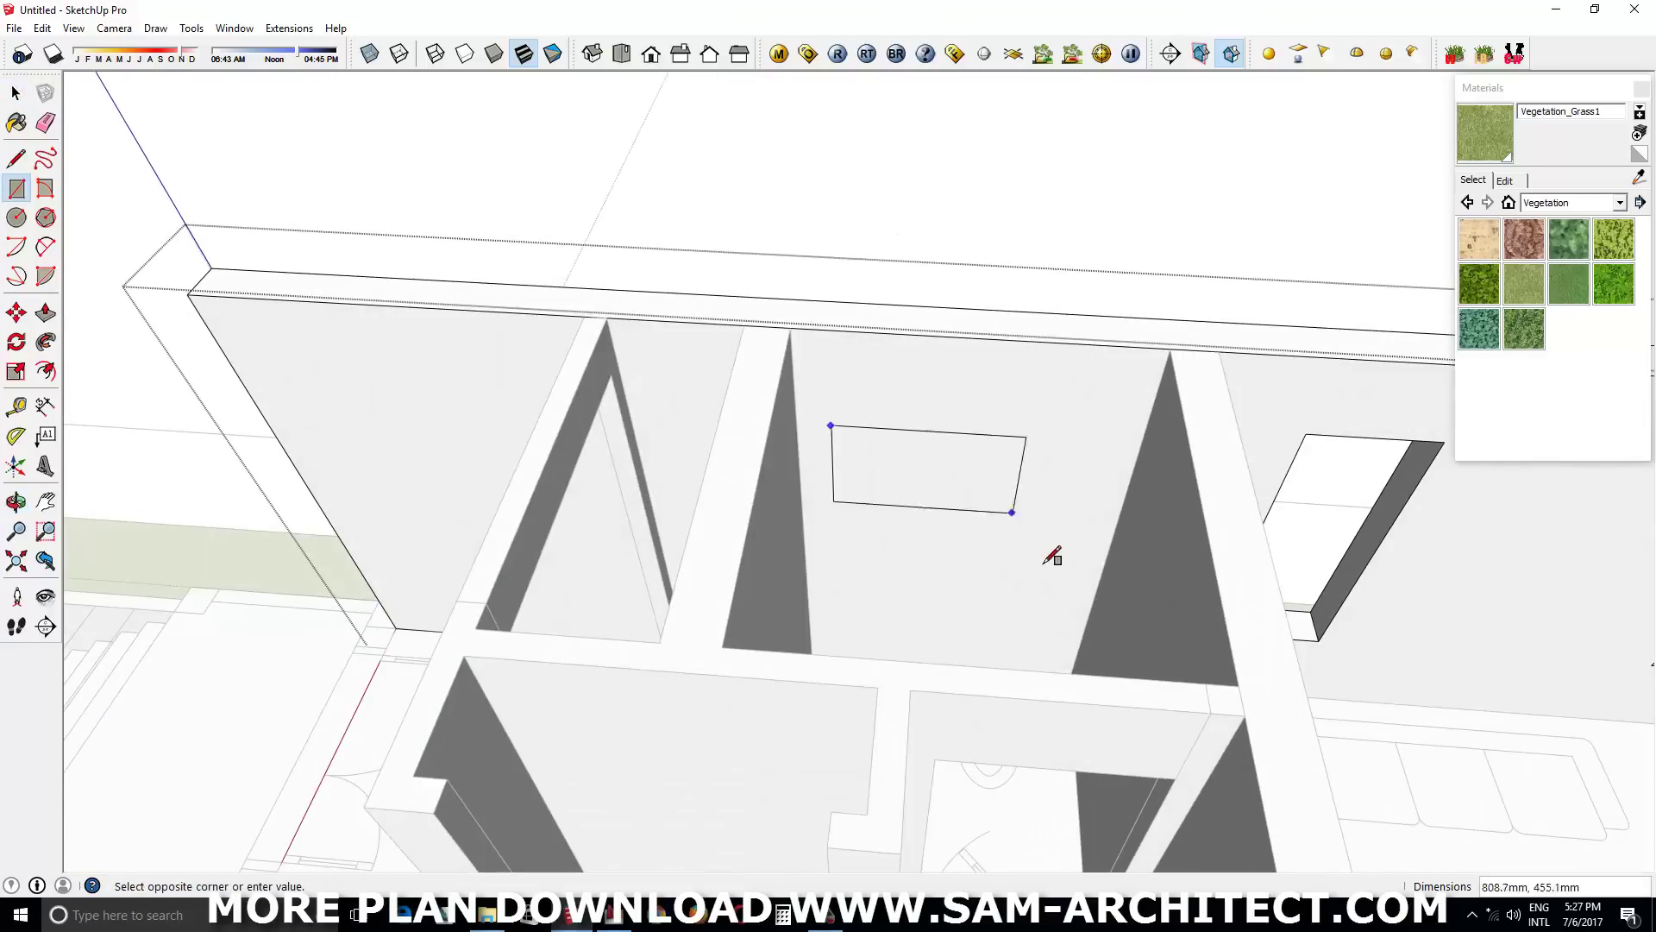
click(1116, 473)
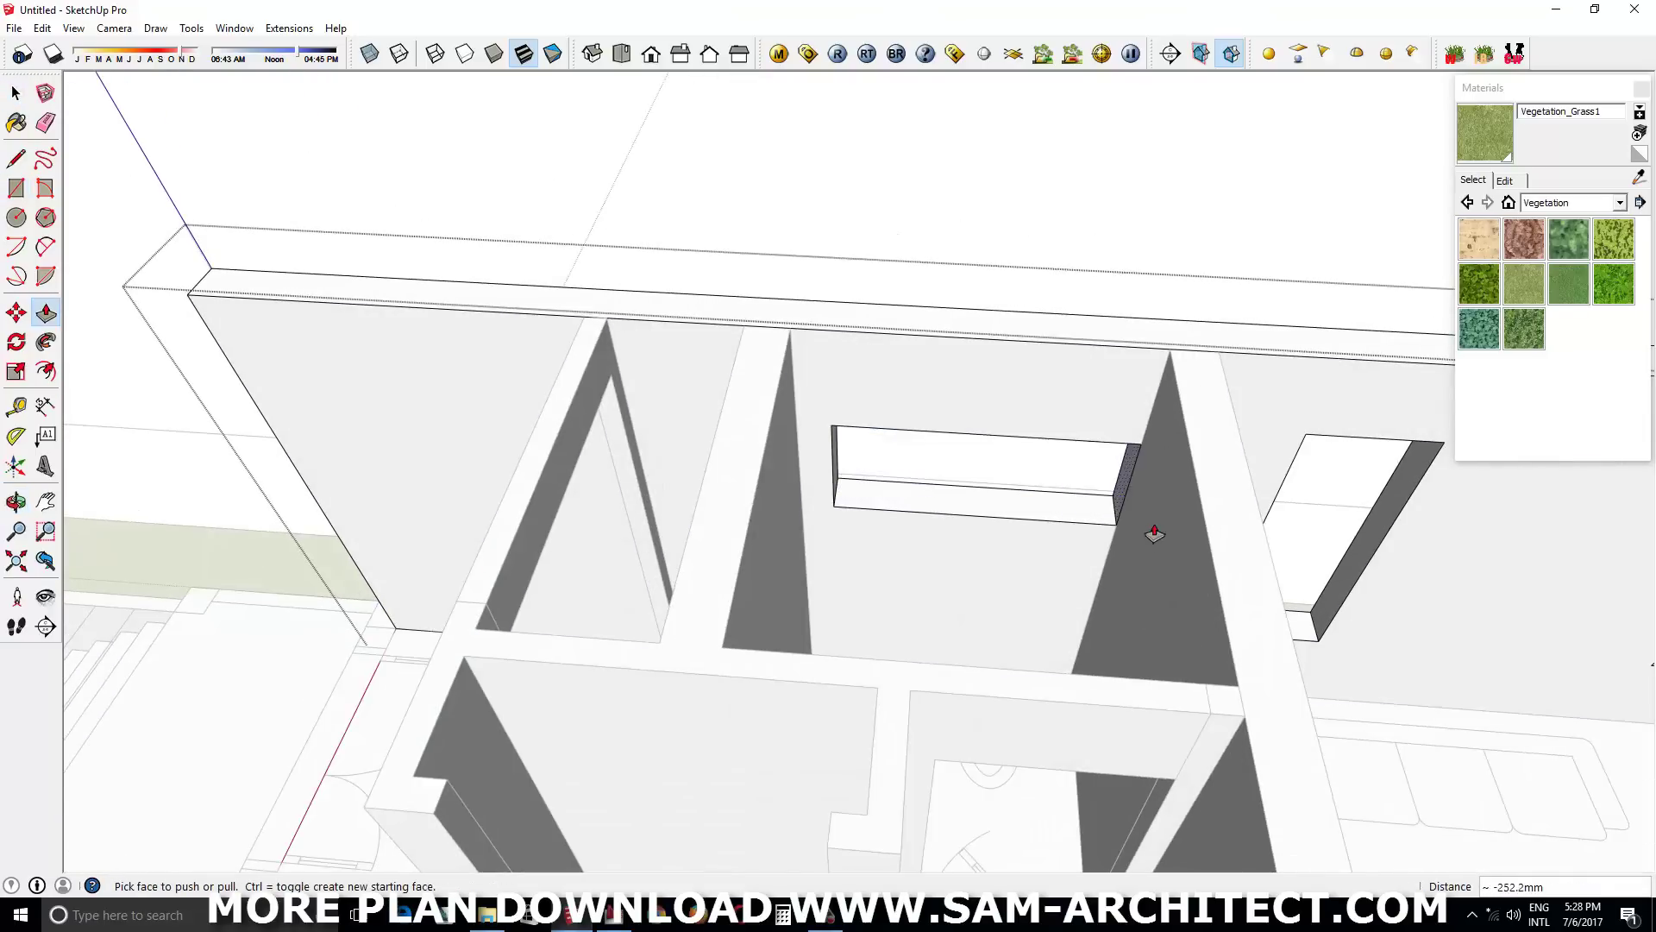
Measure the window height up the interior wall and review the openings
scroll(972, 492, down, 2)
mouse_move(972, 492)
middle_down()
mouse_move(702, 473)
mouse_move(985, 138)
middle_up()
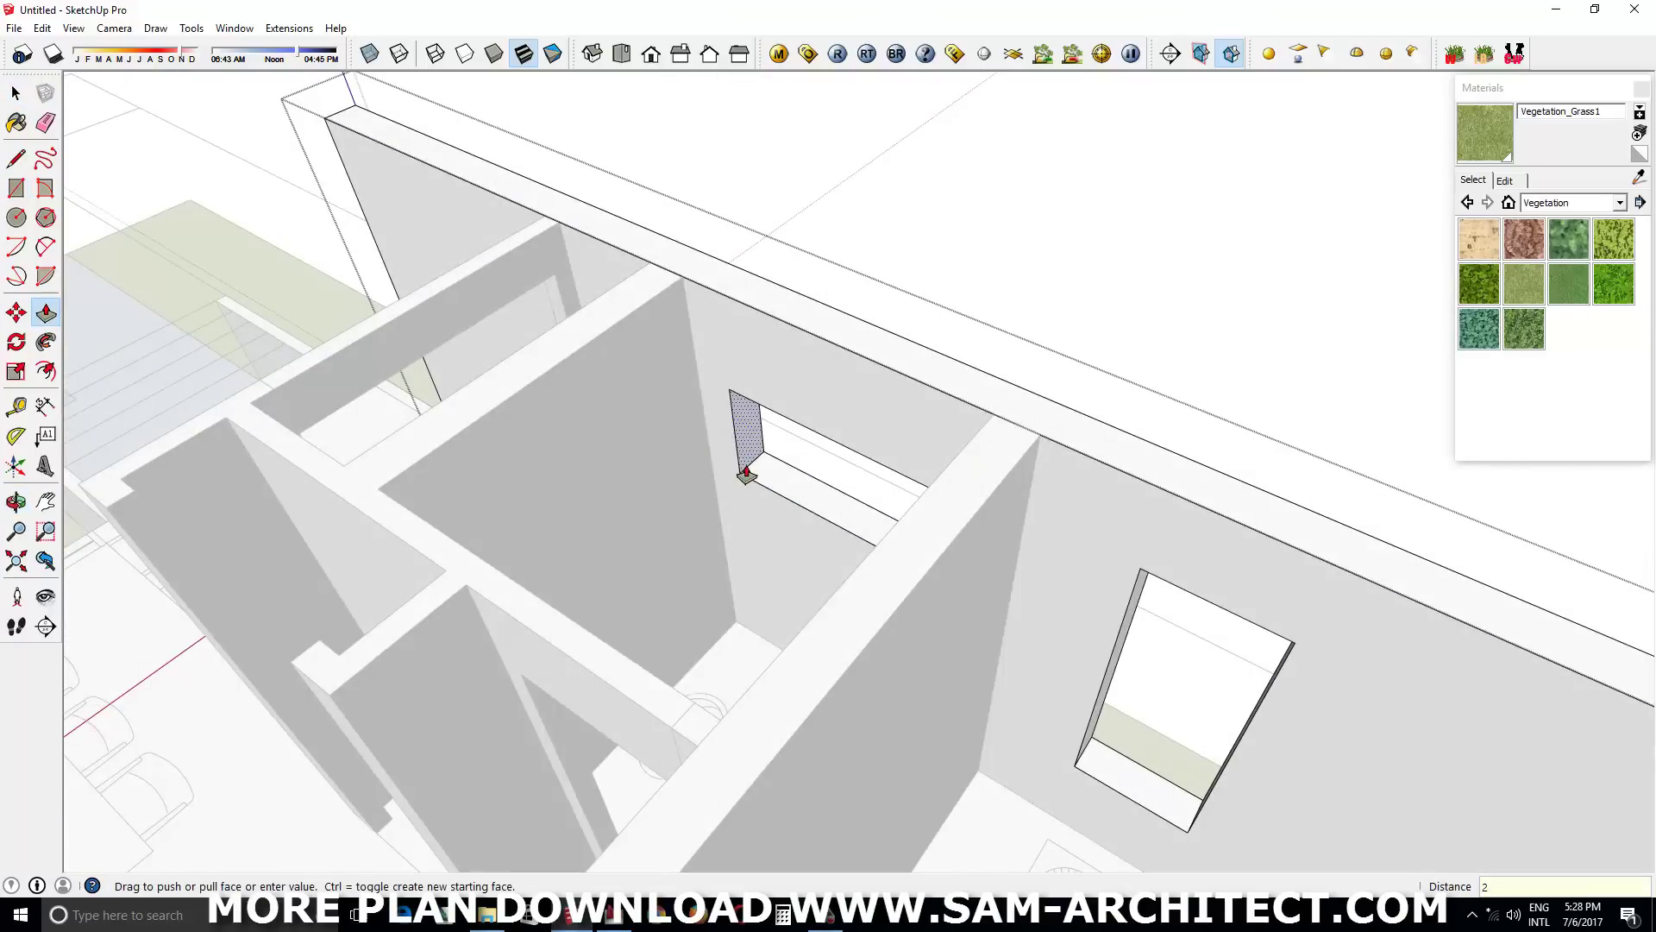
mouse_move(985, 138)
mouse_down()
mouse_move(828, 240)
mouse_move(684, 495)
mouse_move(850, 553)
mouse_move(869, 794)
mouse_up()
key(t)
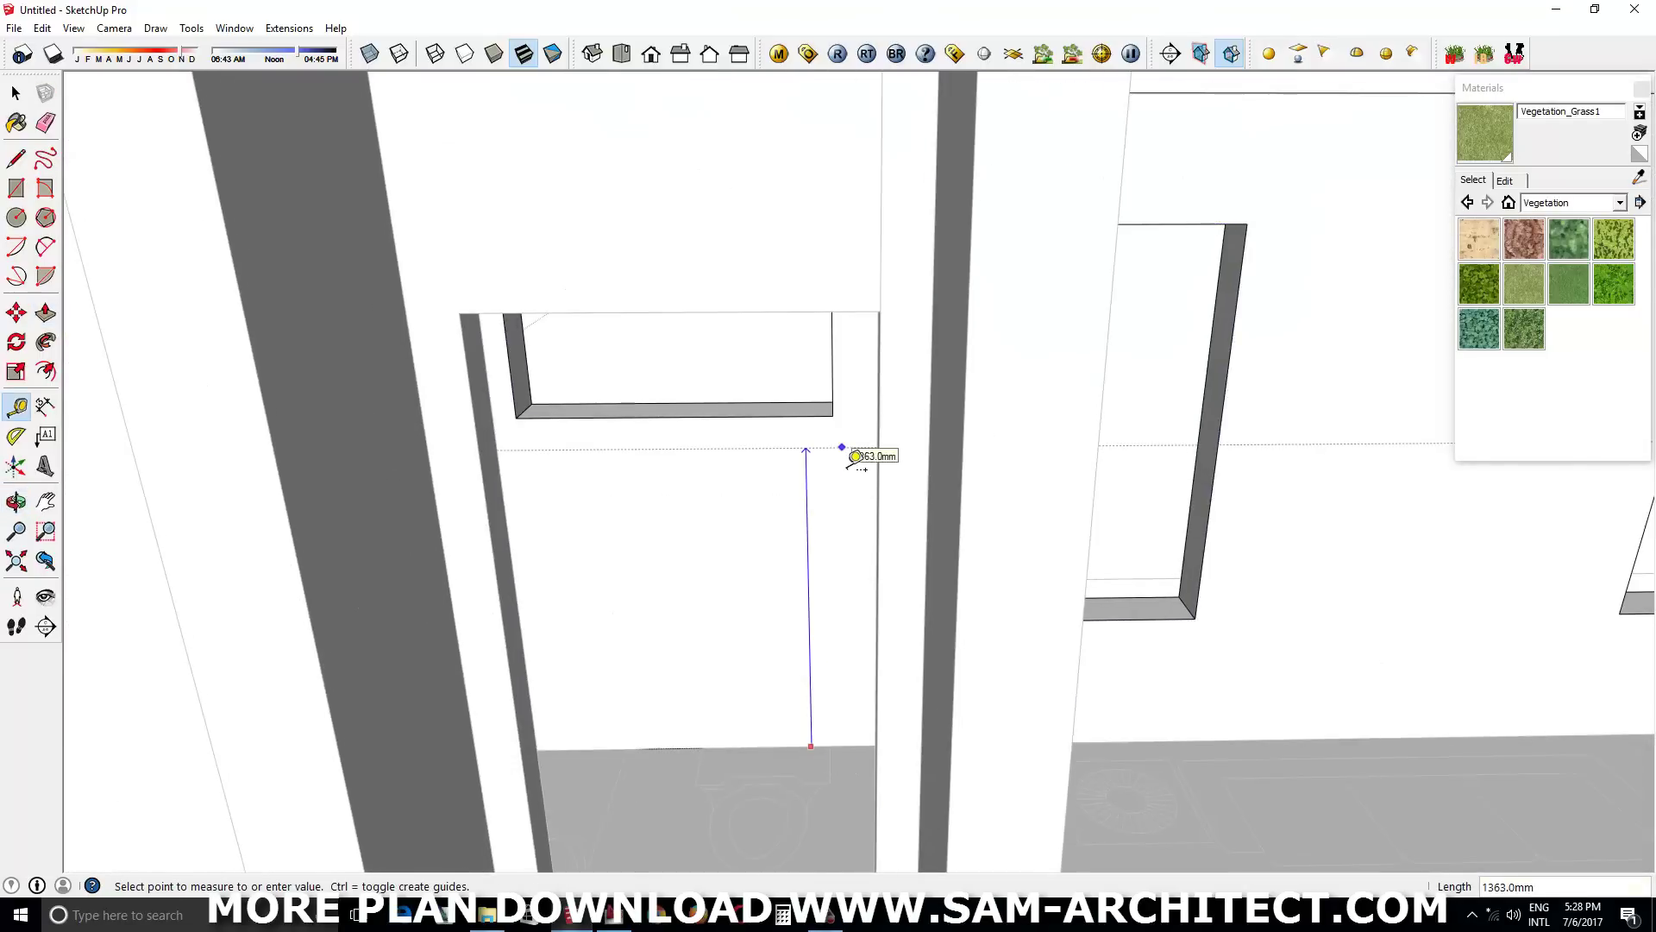
middle_drag(853, 473, 815, 450)
key(space)
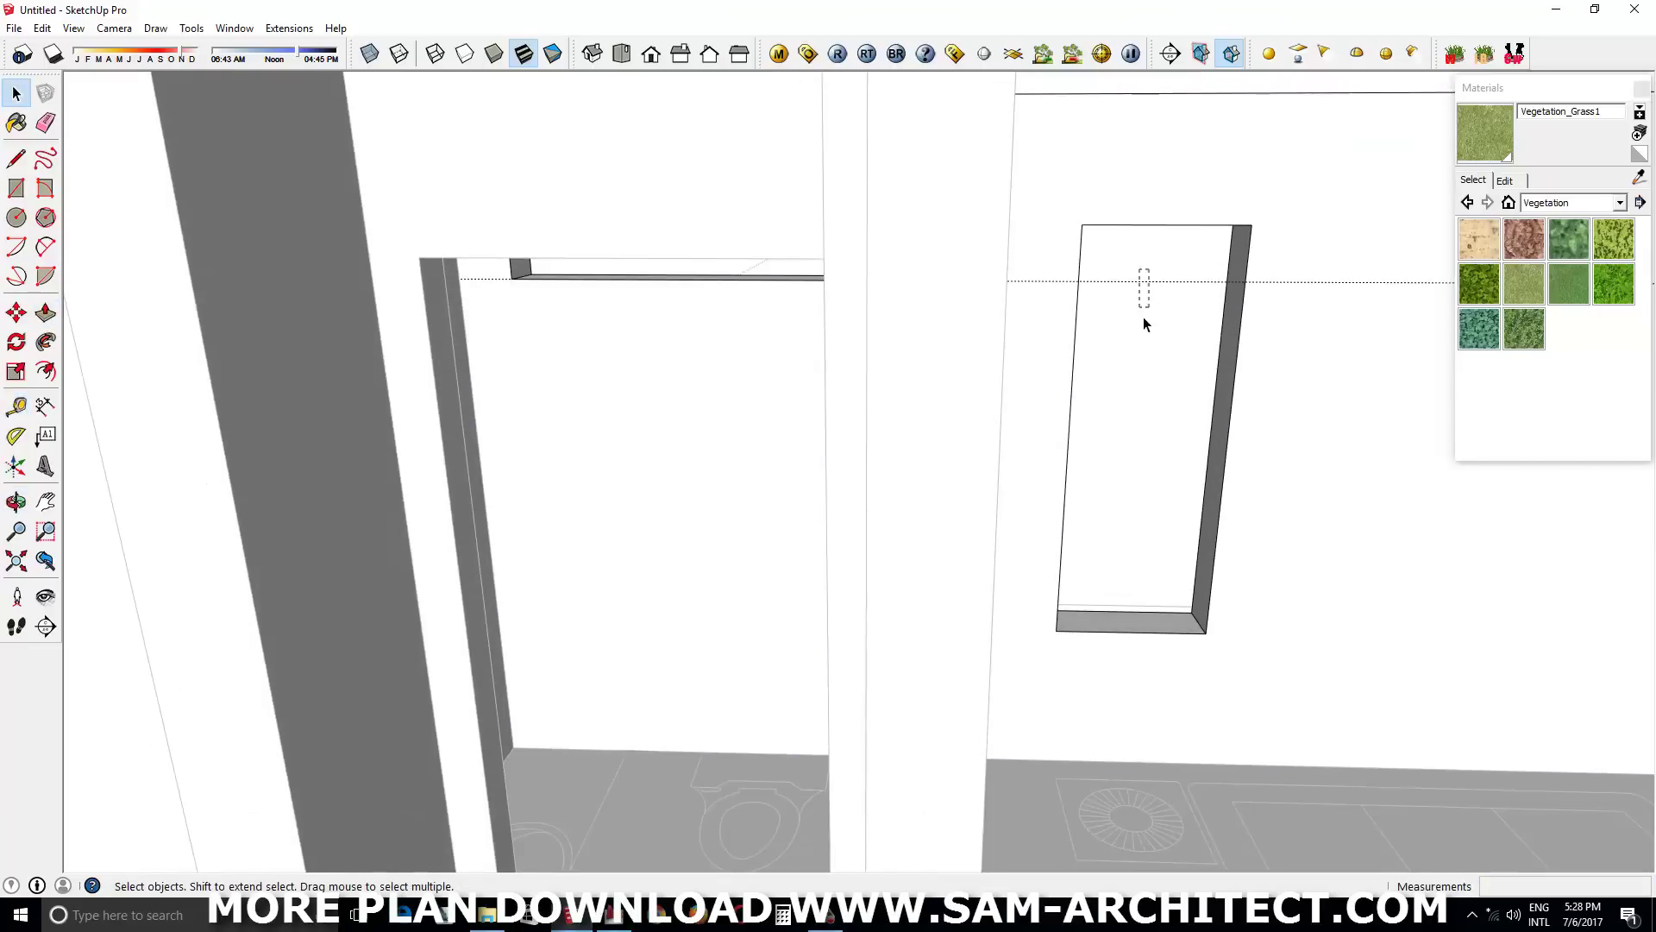
mouse_move(1142, 317)
middle_down()
mouse_move(1037, 498)
mouse_move(1094, 434)
mouse_move(1006, 359)
mouse_move(897, 480)
mouse_move(1256, 547)
mouse_move(923, 684)
middle_up()
Push the entrance beam end down to form a post at the door frame
scroll(923, 684, up, 2)
scroll(714, 715, up, 2)
key(r)
scroll(714, 714, up, 1)
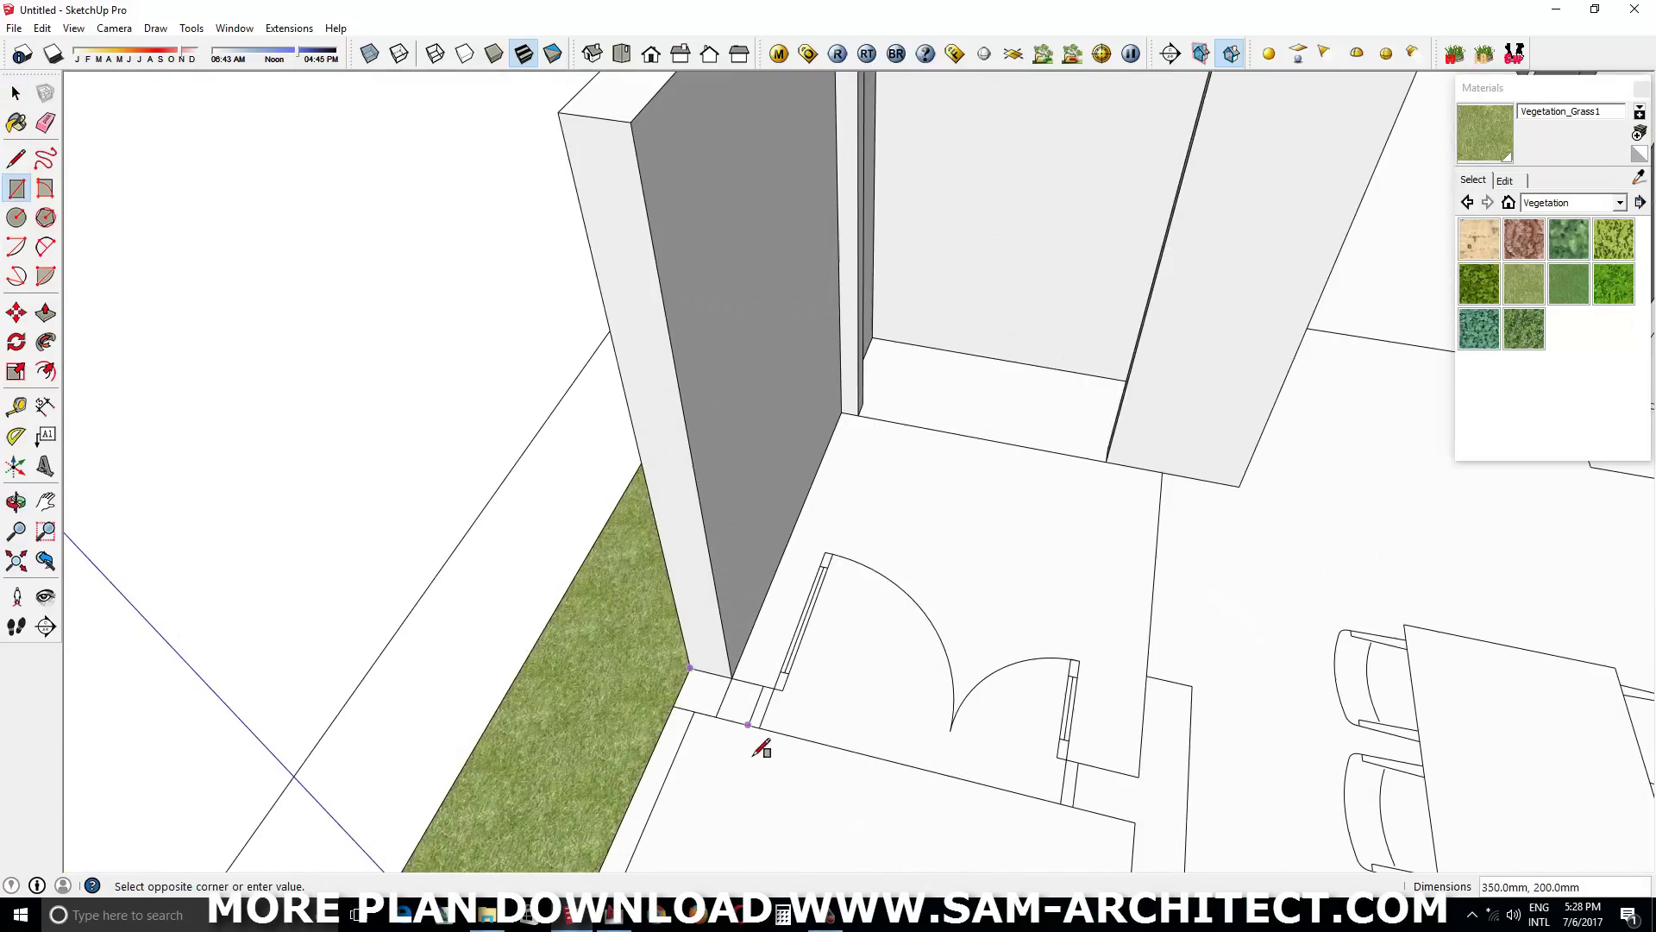
scroll(759, 747, up, 1)
key(p)
scroll(983, 429, down, 3)
scroll(668, 690, up, 2)
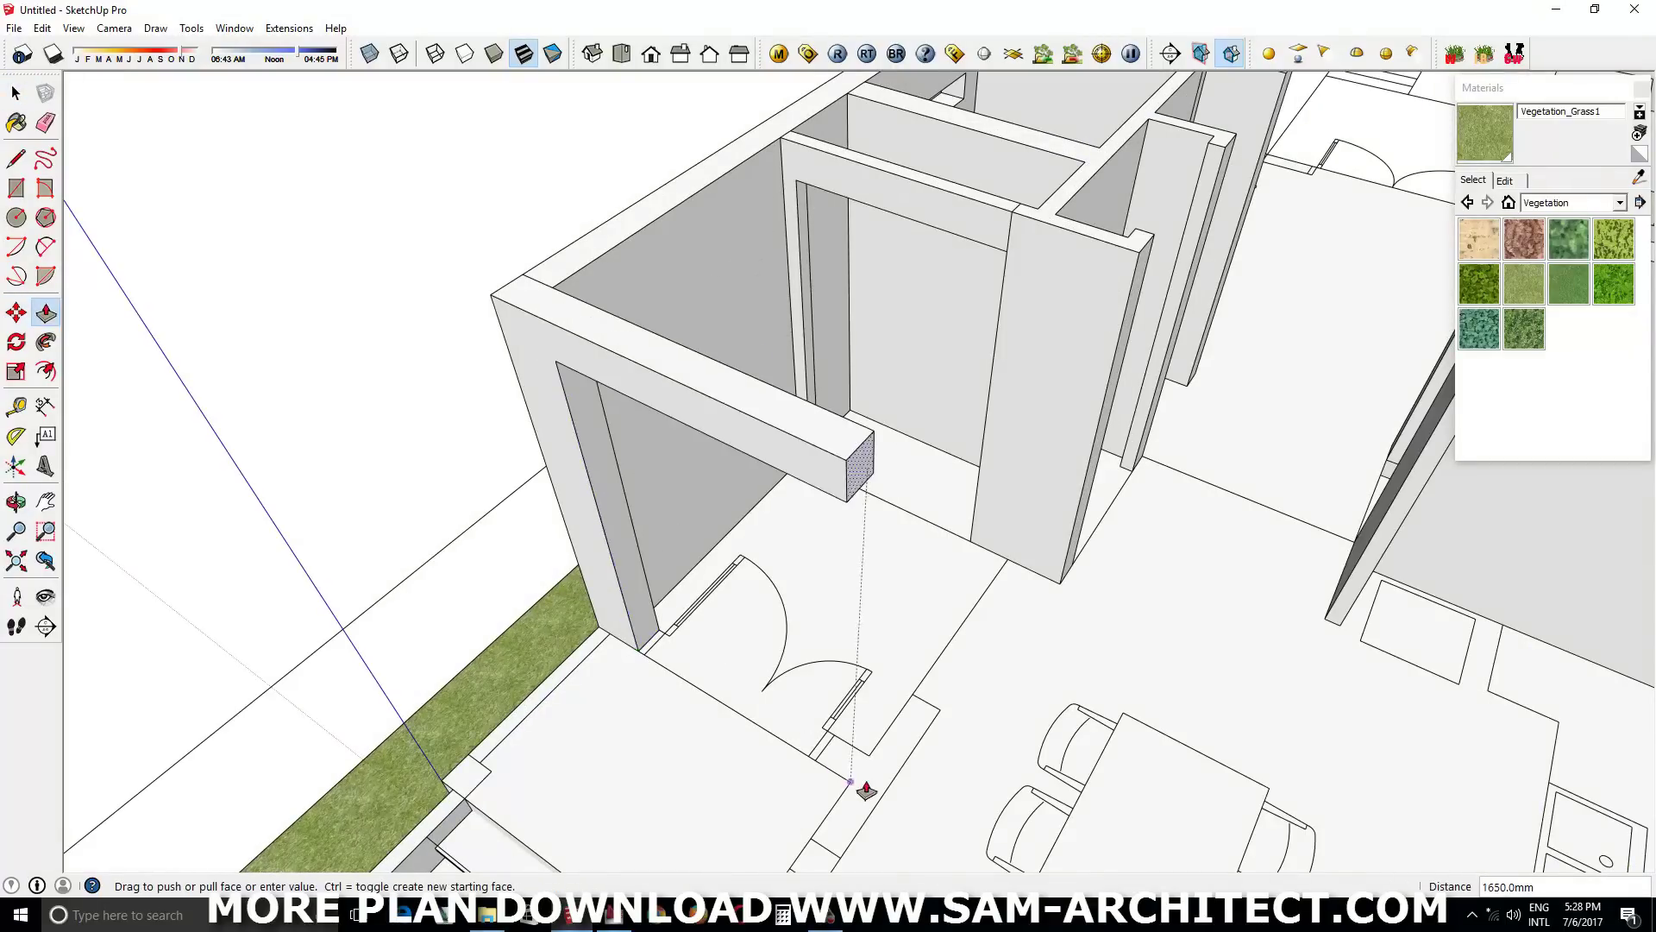
key(m)
scroll(999, 488, up, 2)
mouse_move(935, 765)
middle_down()
mouse_move(886, 196)
mouse_move(972, 362)
mouse_move(1019, 586)
middle_up()
Raise a floor rectangle beside the front door into a 2640 mm wall
key(p)
middle_drag(959, 697, 954, 781)
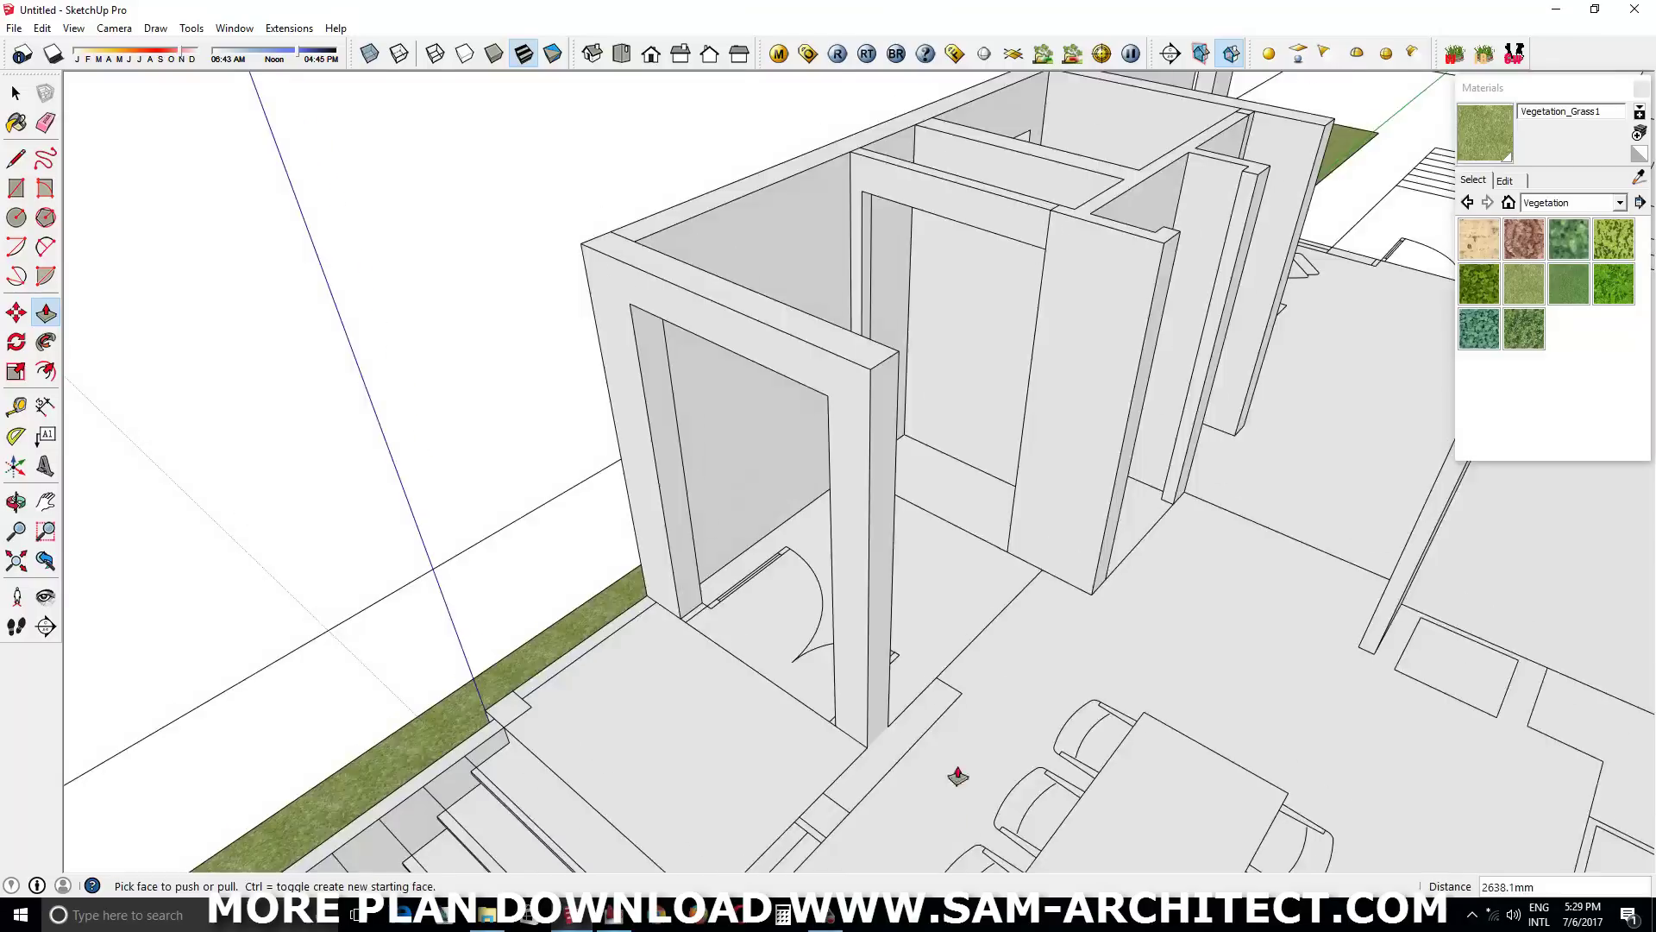
key(r)
key(p)
middle_drag(891, 729, 968, 676)
drag(969, 676, 940, 258)
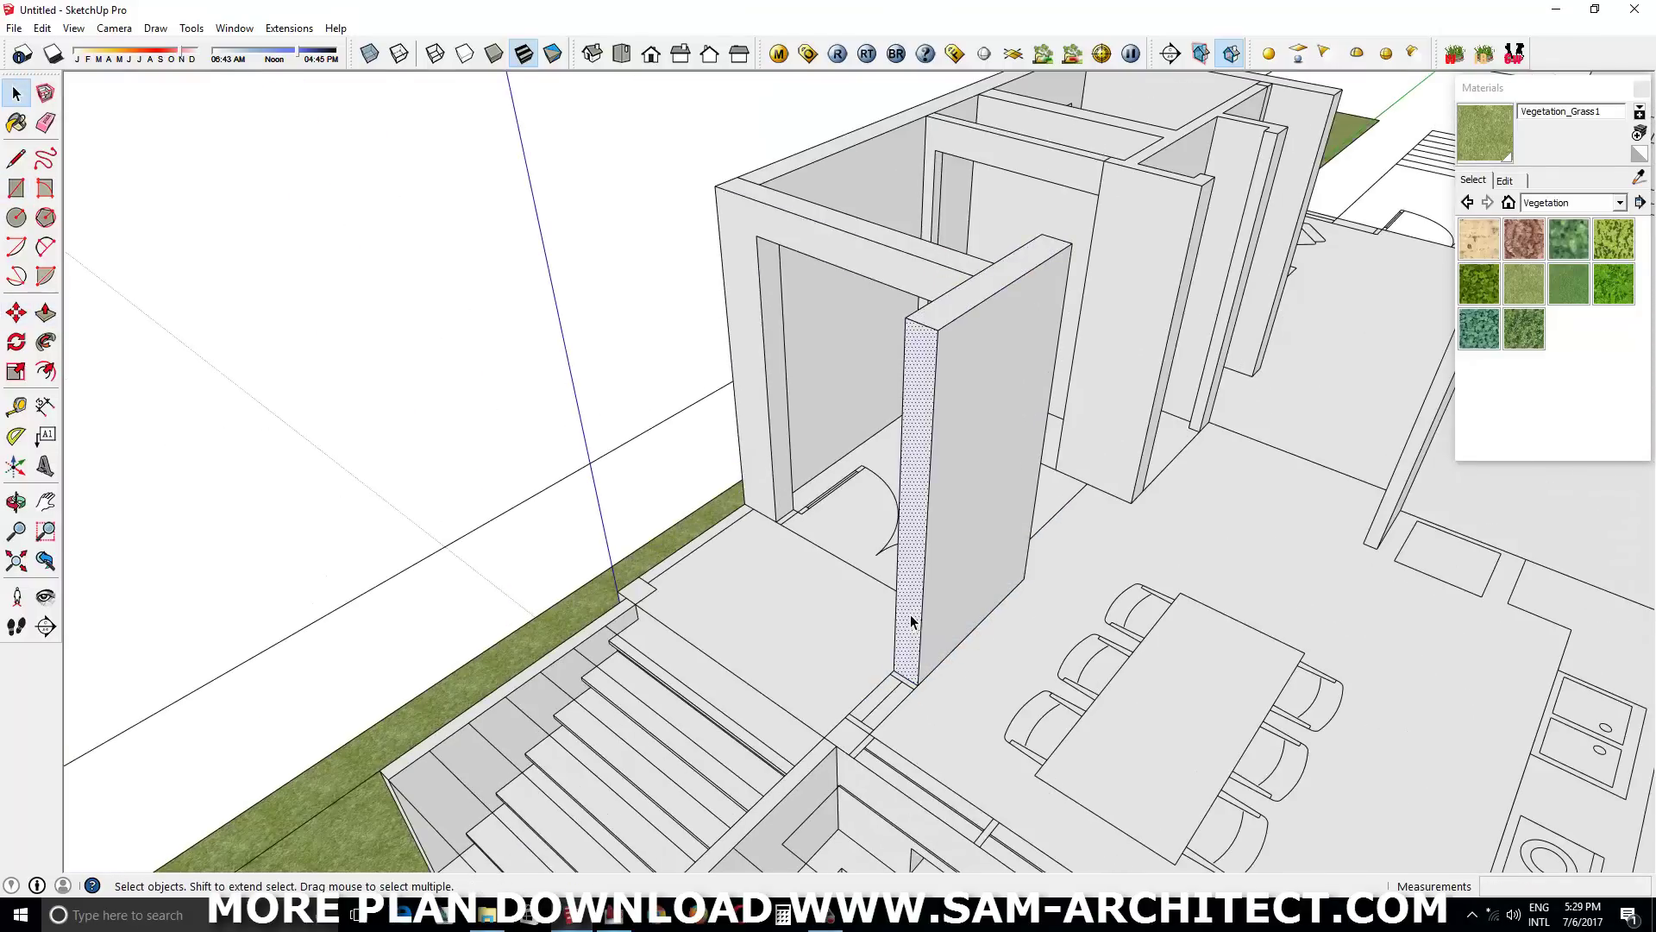
Thicken the new wall by 387 mm and begin a window rectangle beside it
key(p)
drag(895, 645, 887, 729)
middle_drag(860, 768, 1070, 431)
key(r)
click(1078, 423)
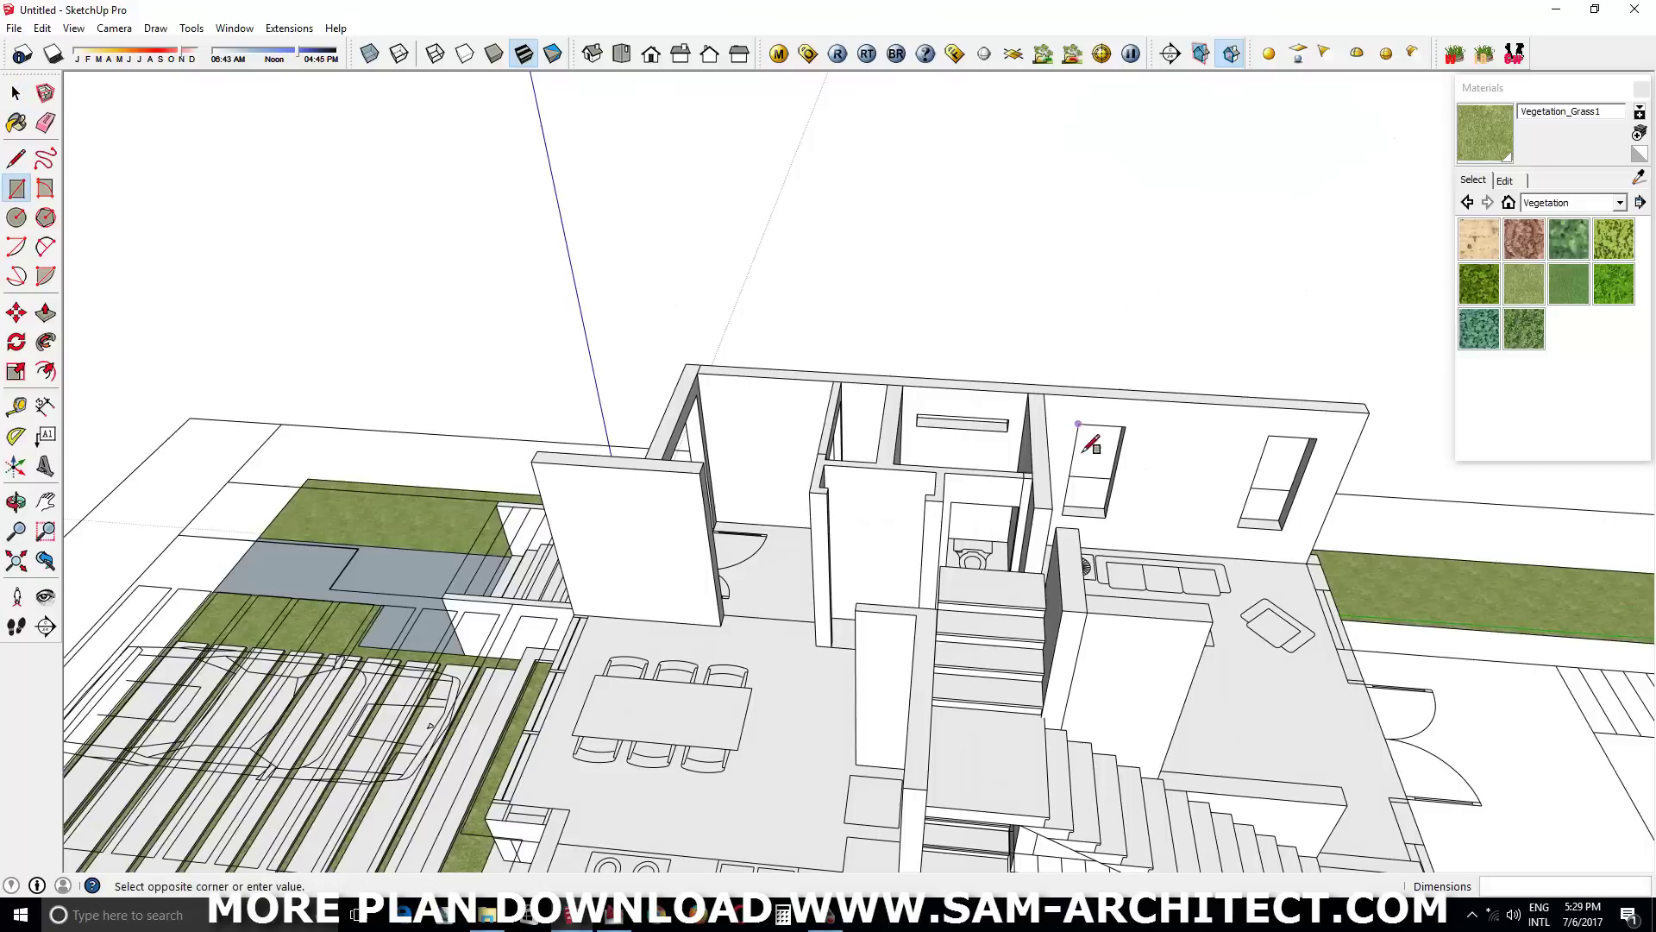
Move the window outline onto the new wall and push it through
key(m)
click(1105, 517)
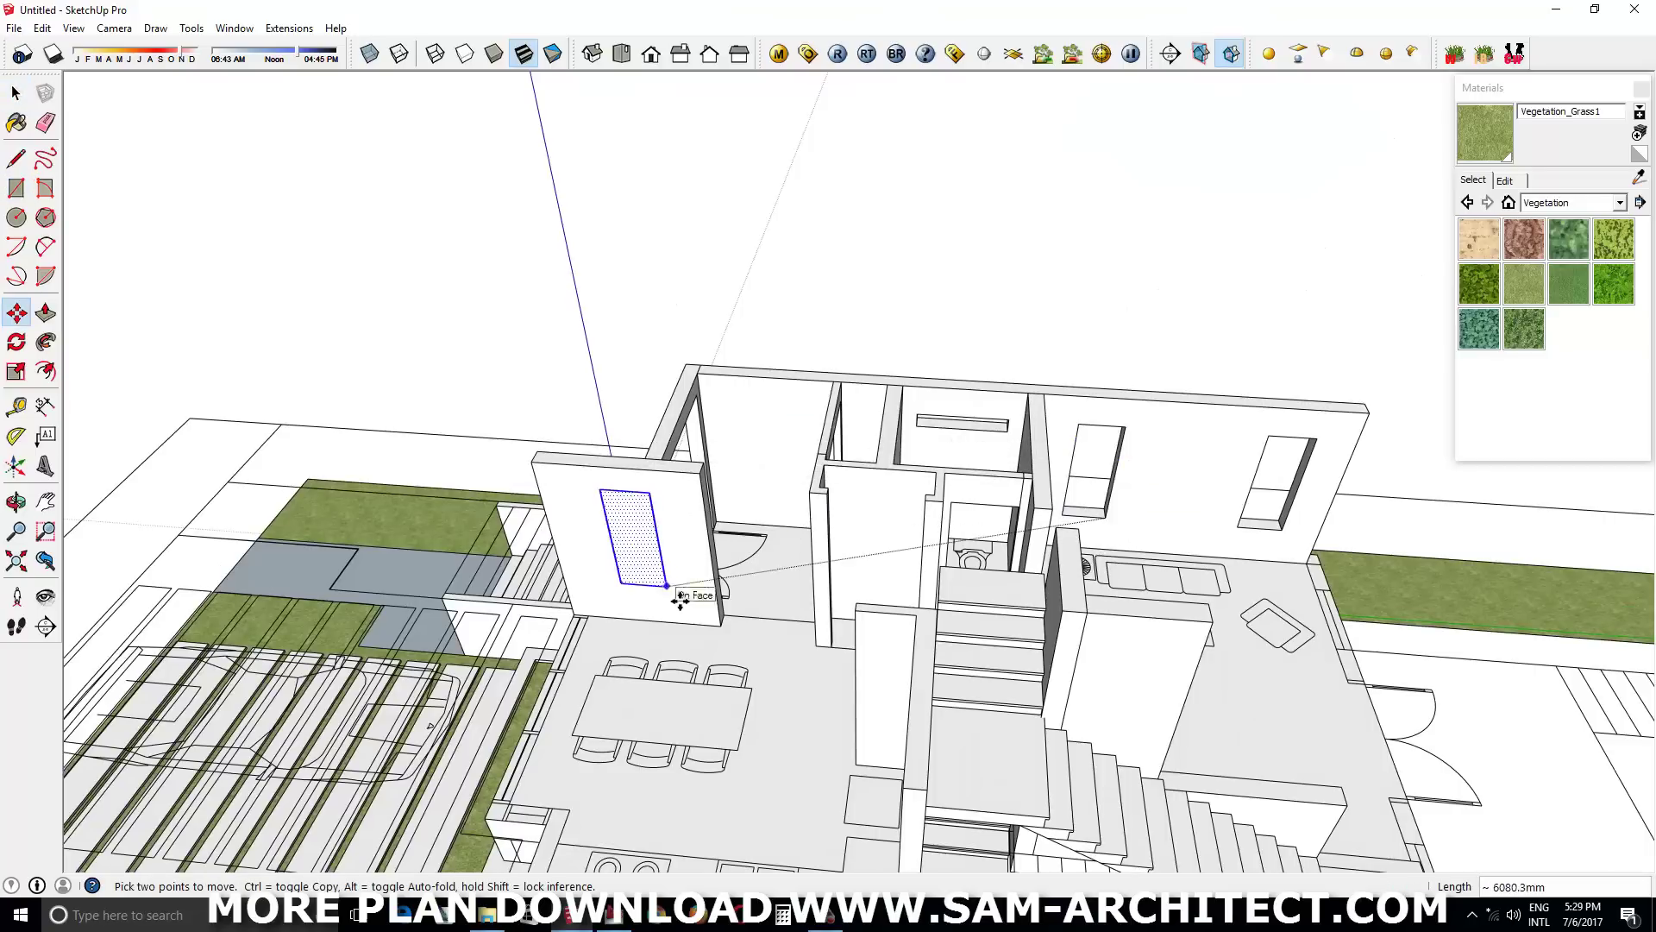
scroll(656, 587, up, 3)
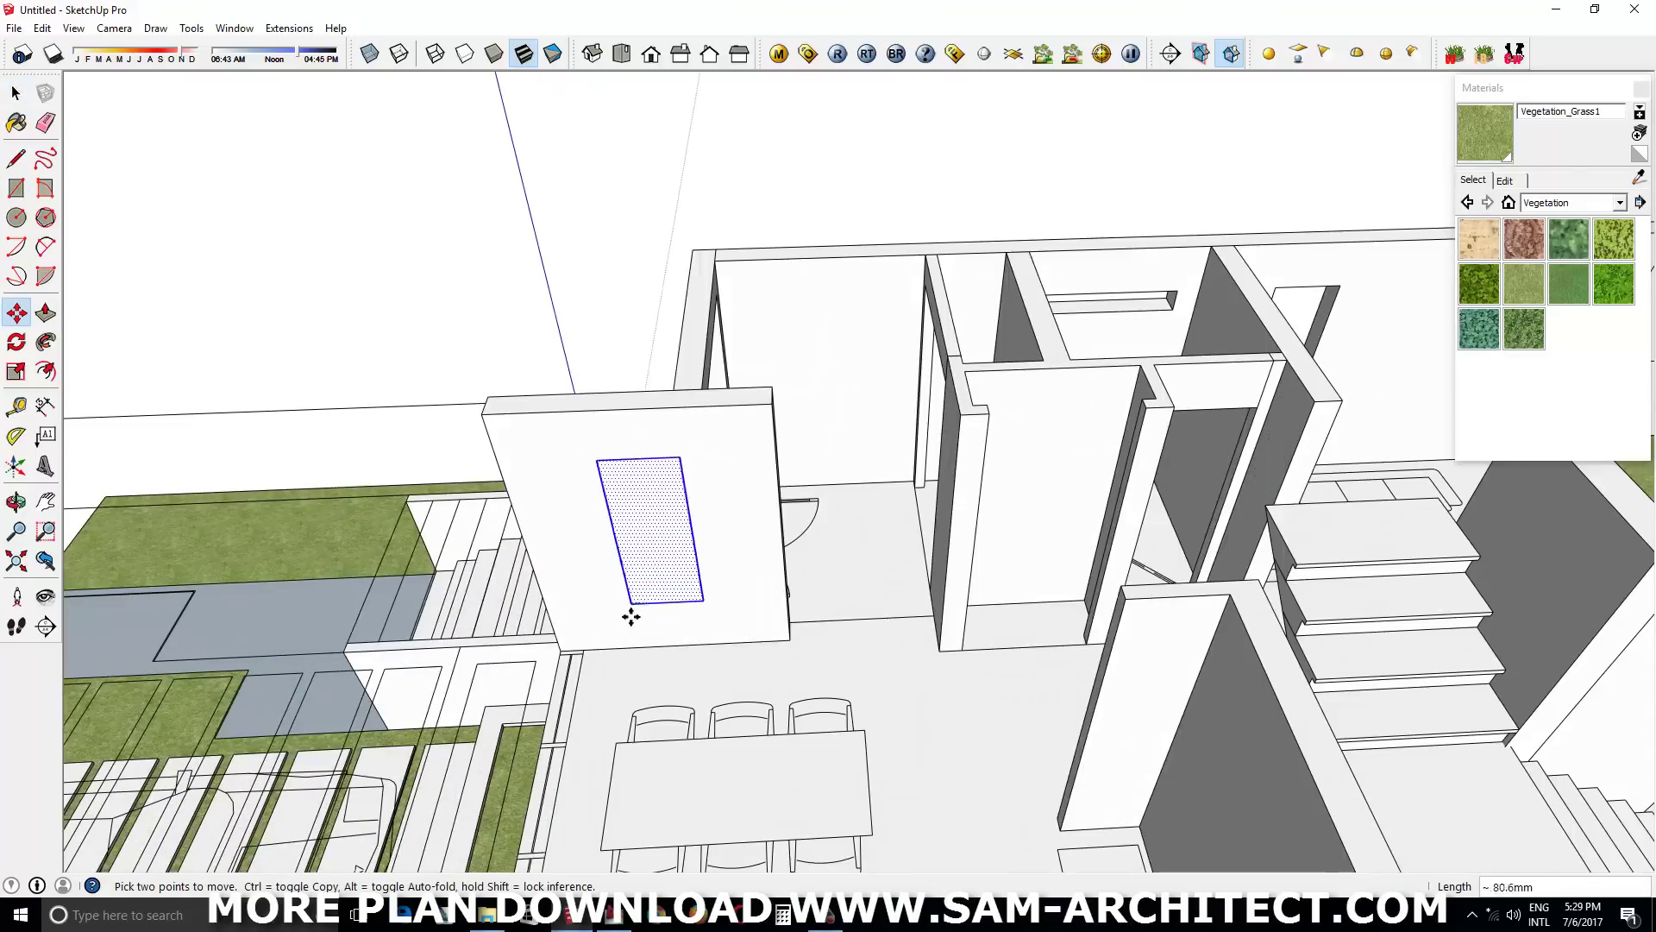
scroll(644, 639, up, 3)
scroll(714, 621, up, 2)
click(656, 643)
key(space)
click(655, 643)
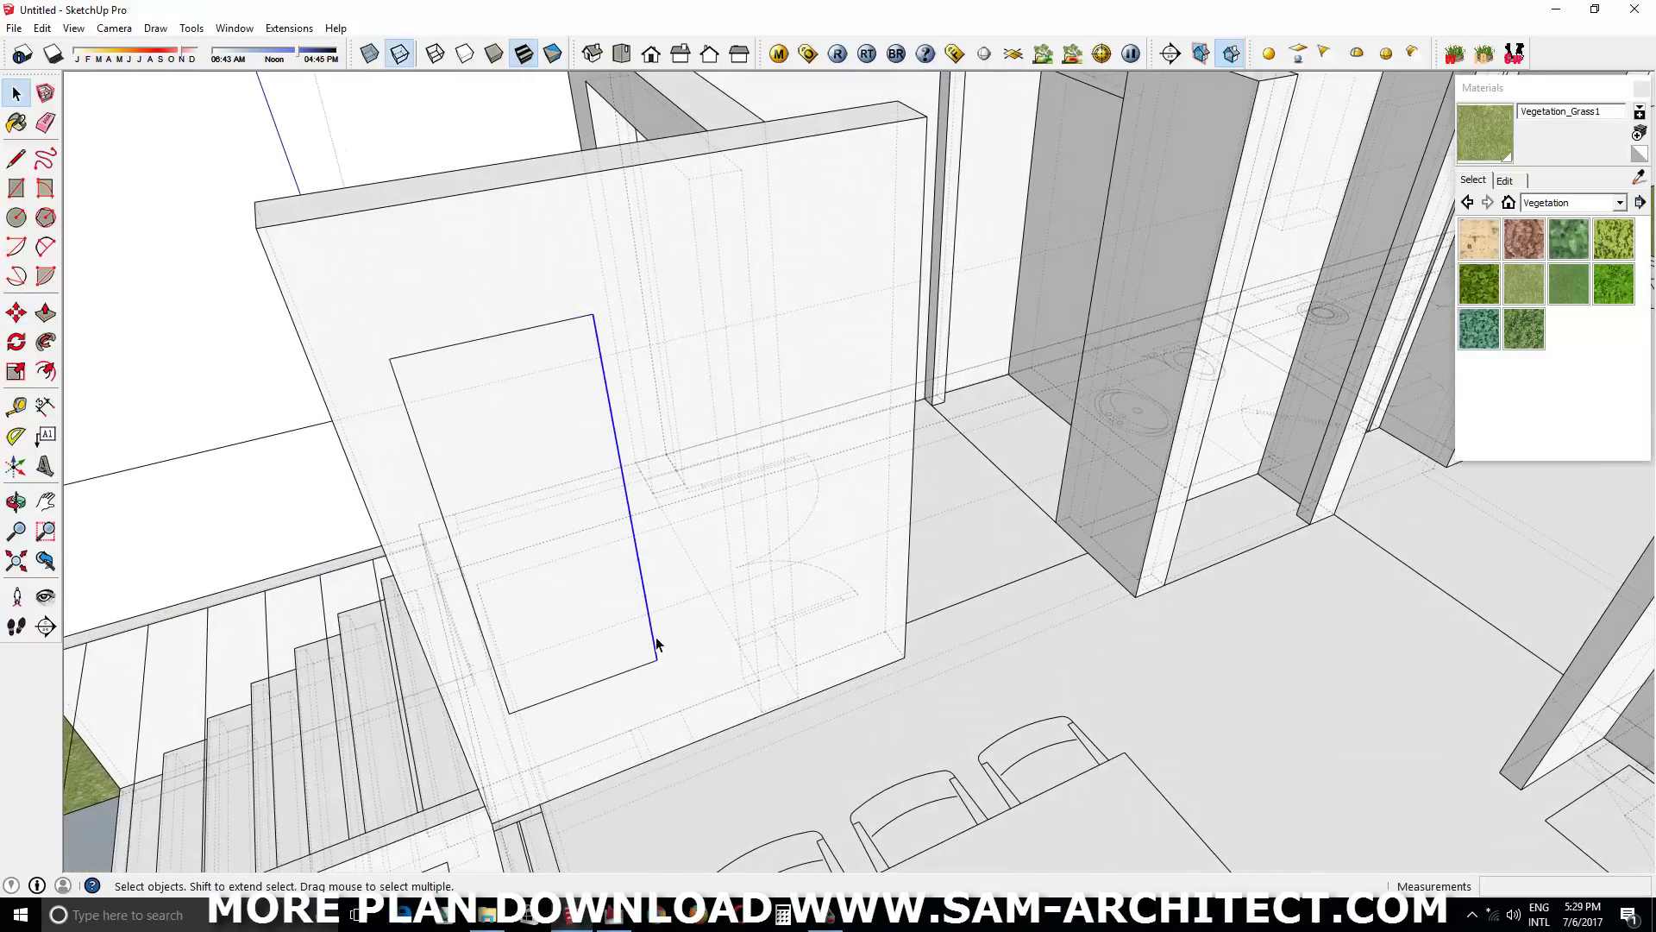
key(p)
click(621, 658)
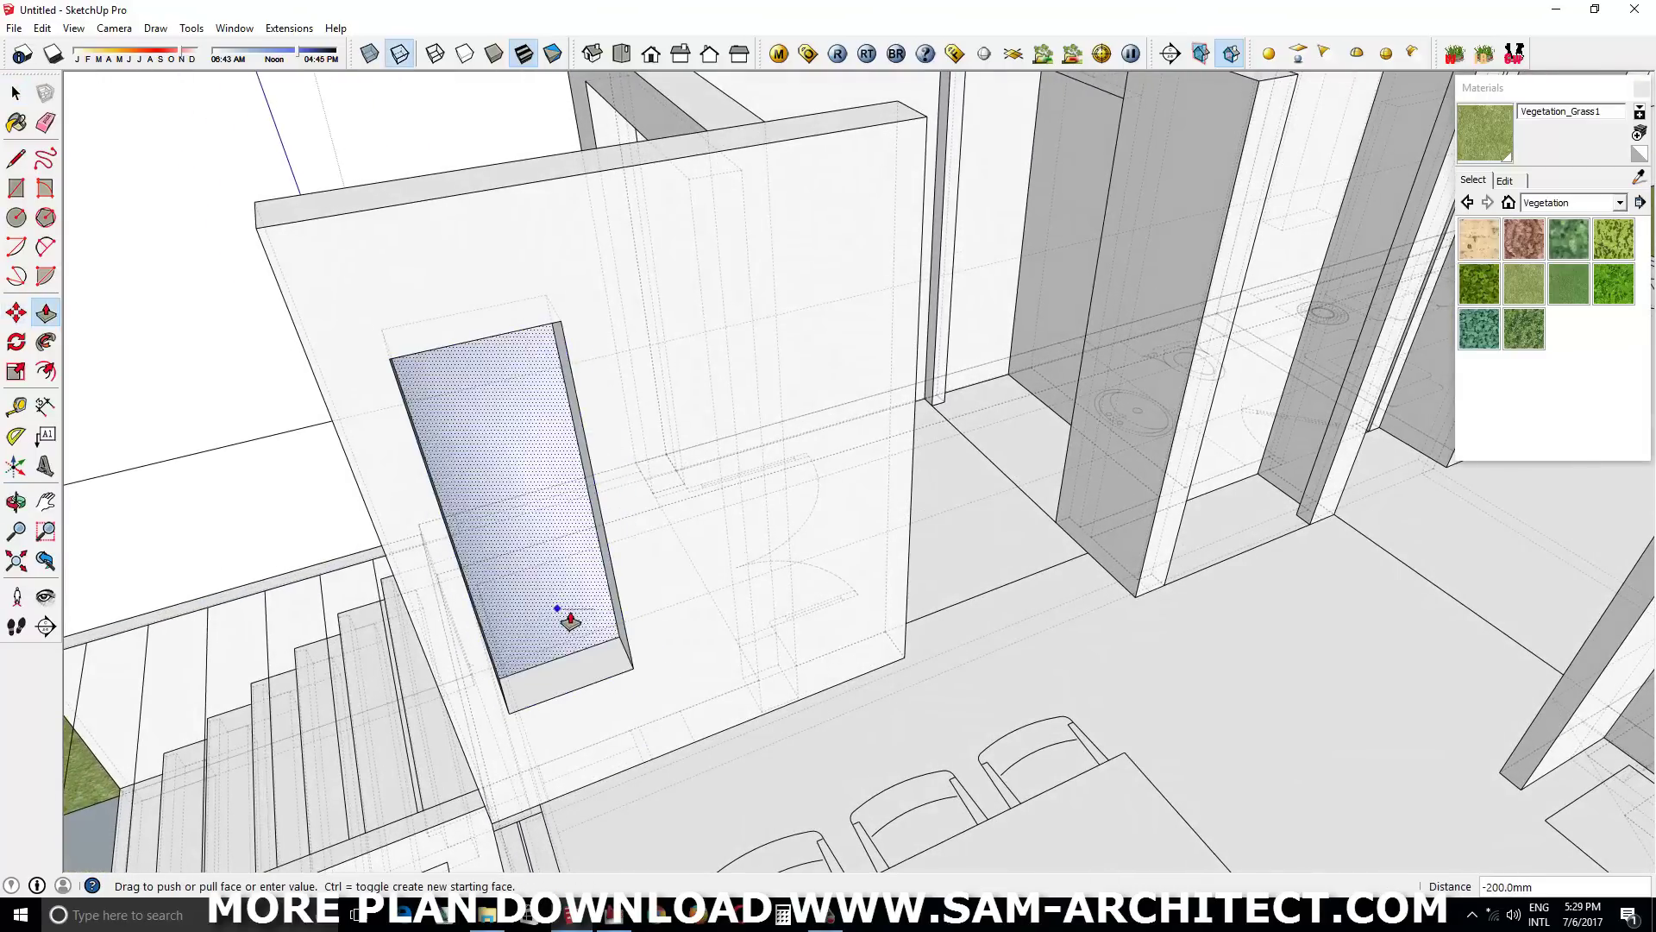
click(566, 610)
Sketch a slim post footprint at the kitchen counter corner
mouse_move(566, 609)
middle_down()
mouse_move(886, 524)
mouse_move(662, 386)
middle_up()
right_click(663, 385)
key(Escape)
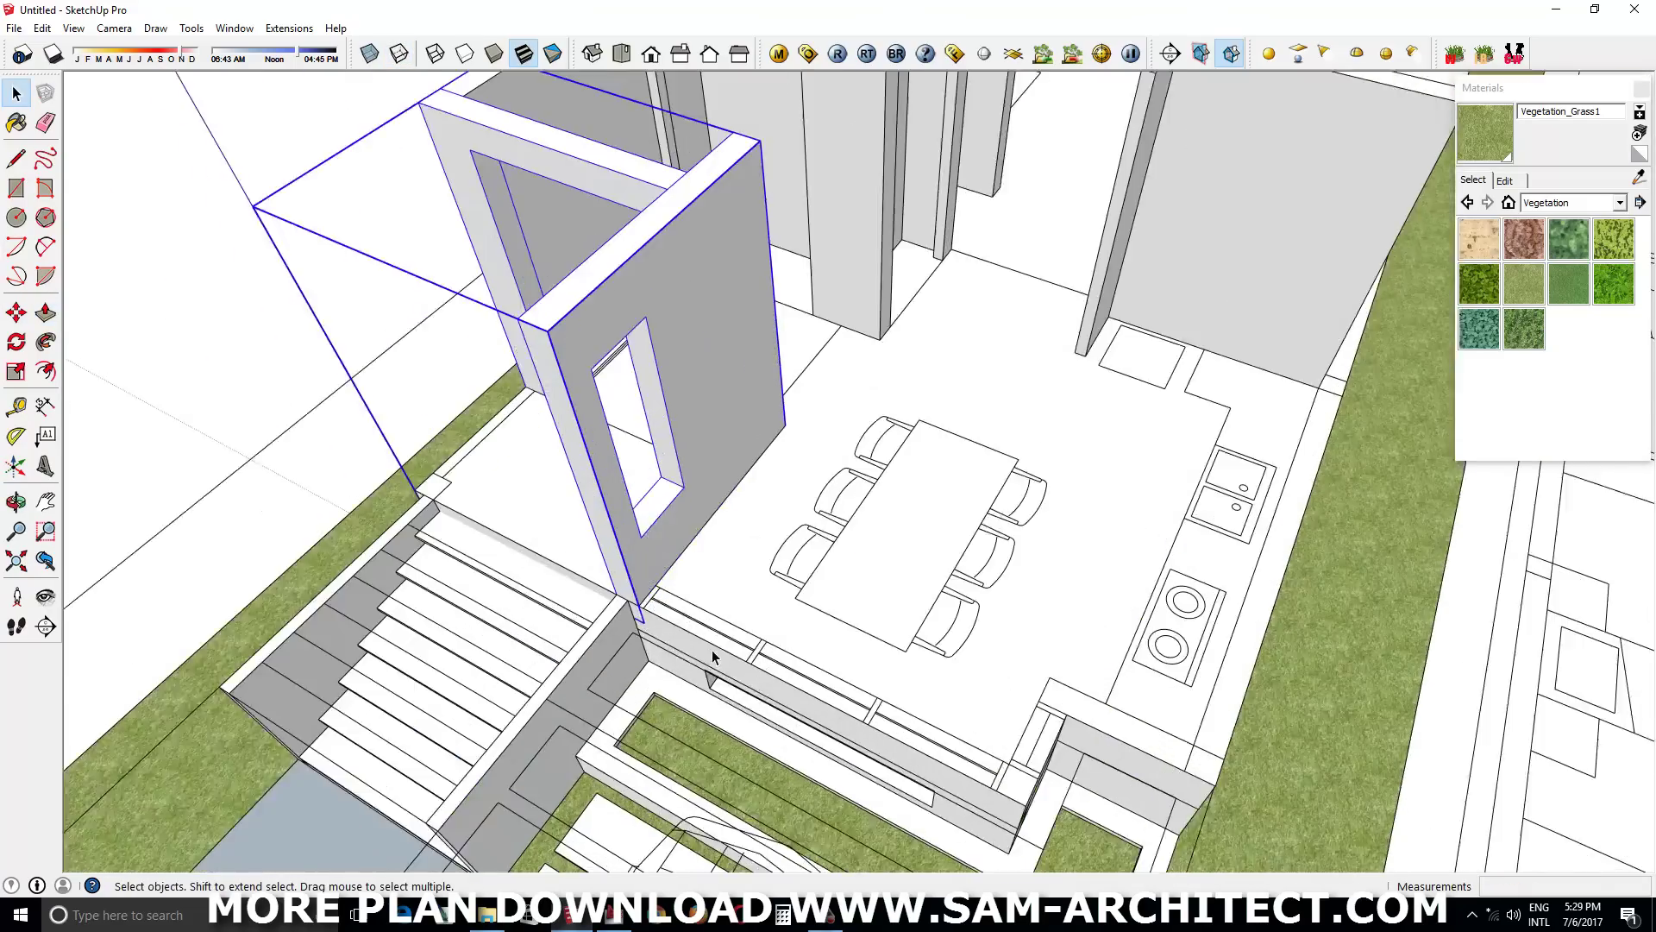
scroll(1032, 738, up, 3)
key(r)
scroll(1032, 766, down, 3)
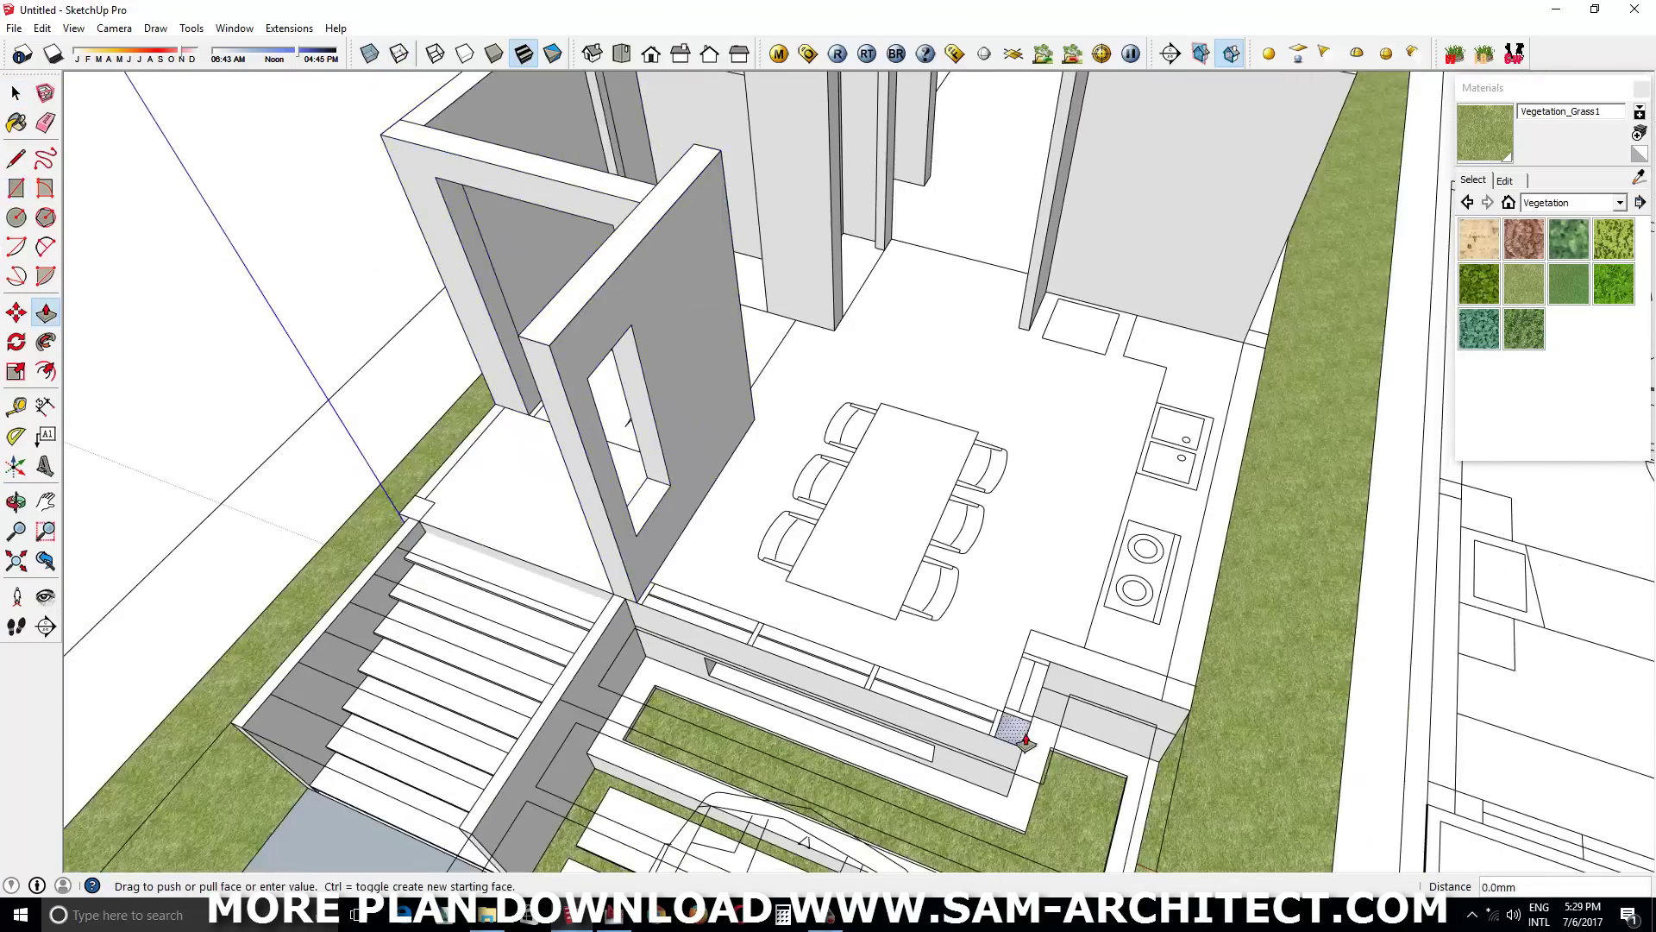
mouse_move(1016, 721)
middle_down()
mouse_move(702, 462)
mouse_move(1386, 636)
middle_up()
scroll(1242, 573, up, 3)
key(p)
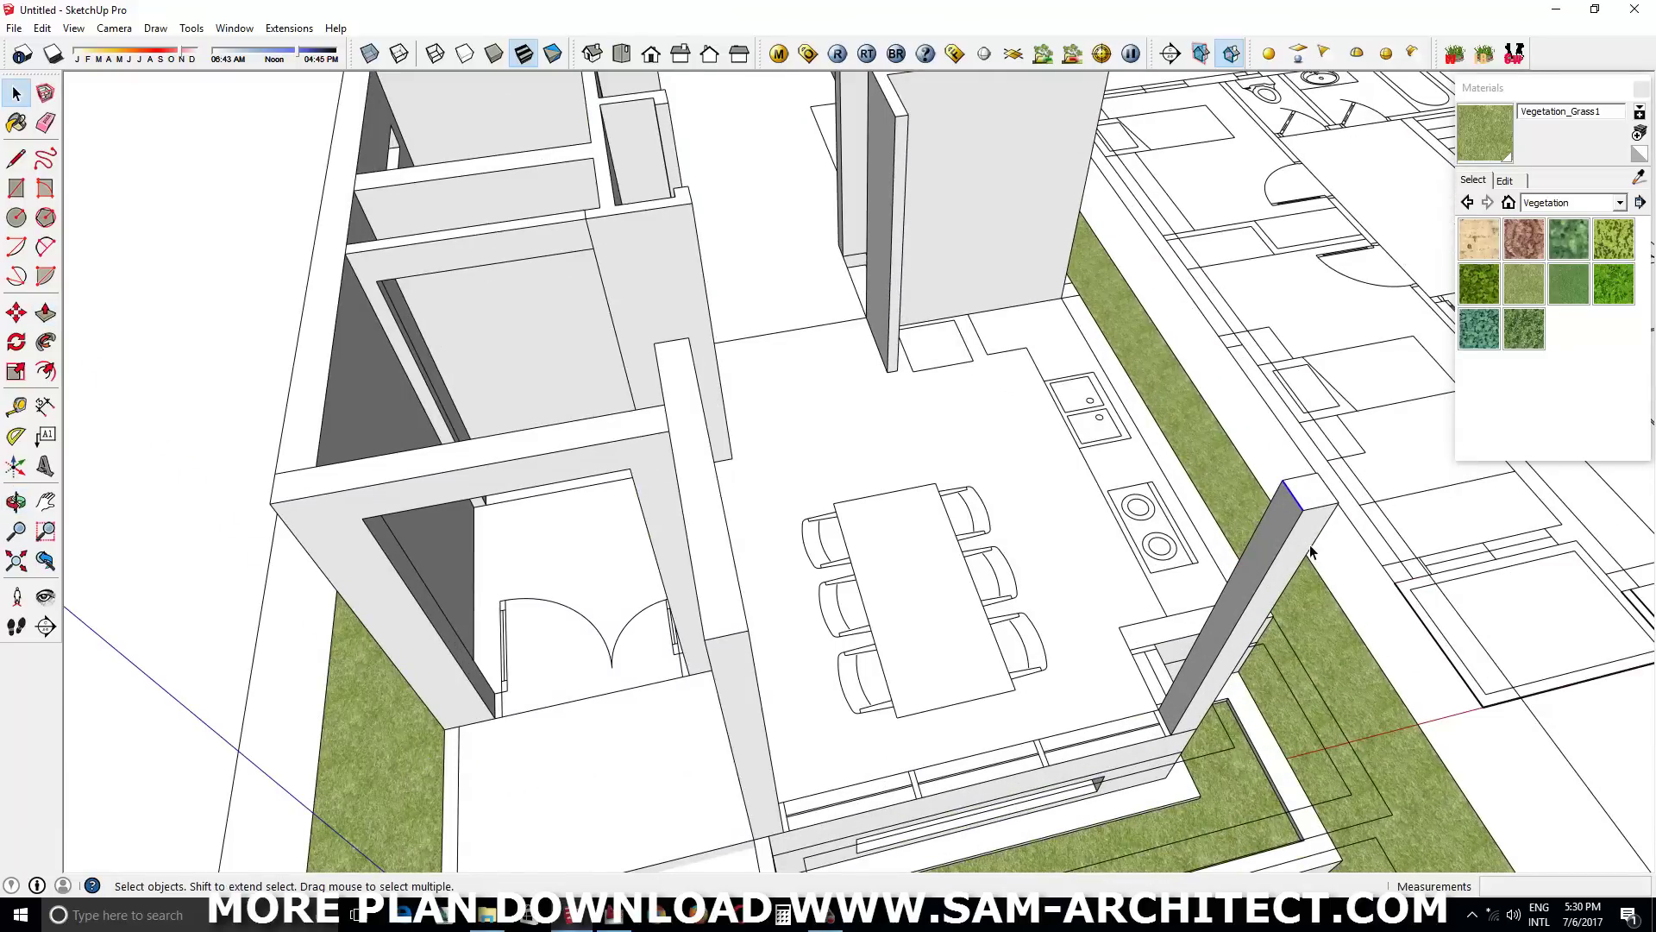
Raise the kitchen corner post to 2800 mm
click(1189, 730)
middle_drag(1189, 730, 523, 665)
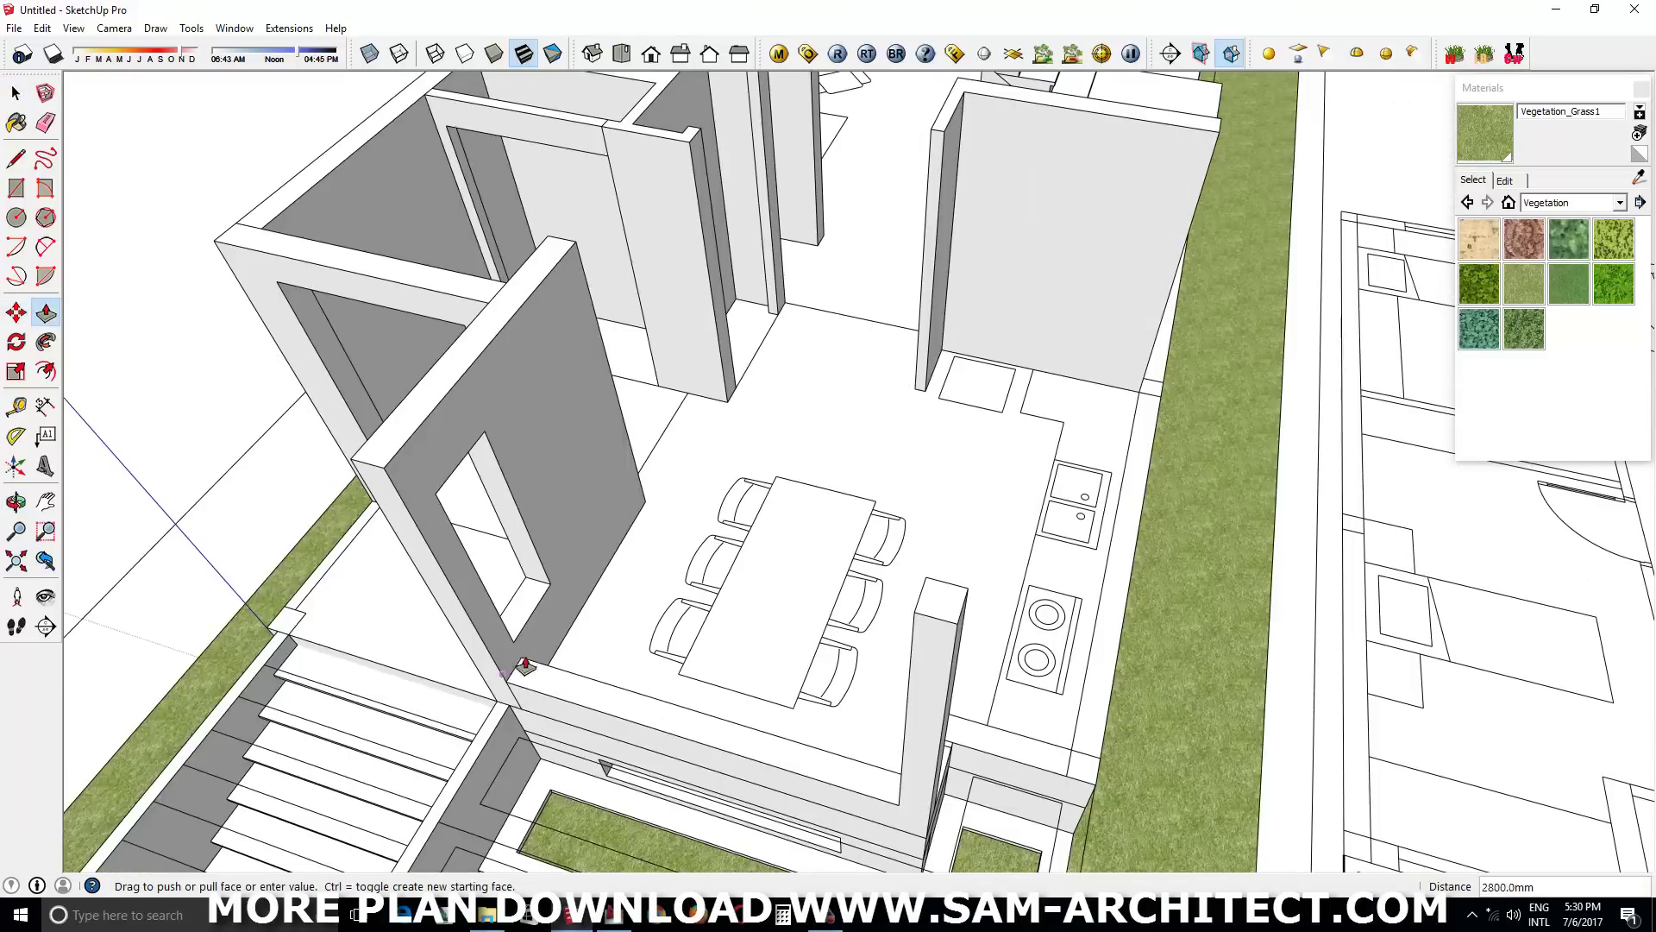
middle_drag(917, 656, 733, 561)
scroll(733, 561, down, 3)
scroll(655, 672, up, 5)
Draw a line and rectangle on the tall wall beside the hob to frame an opening
key(space)
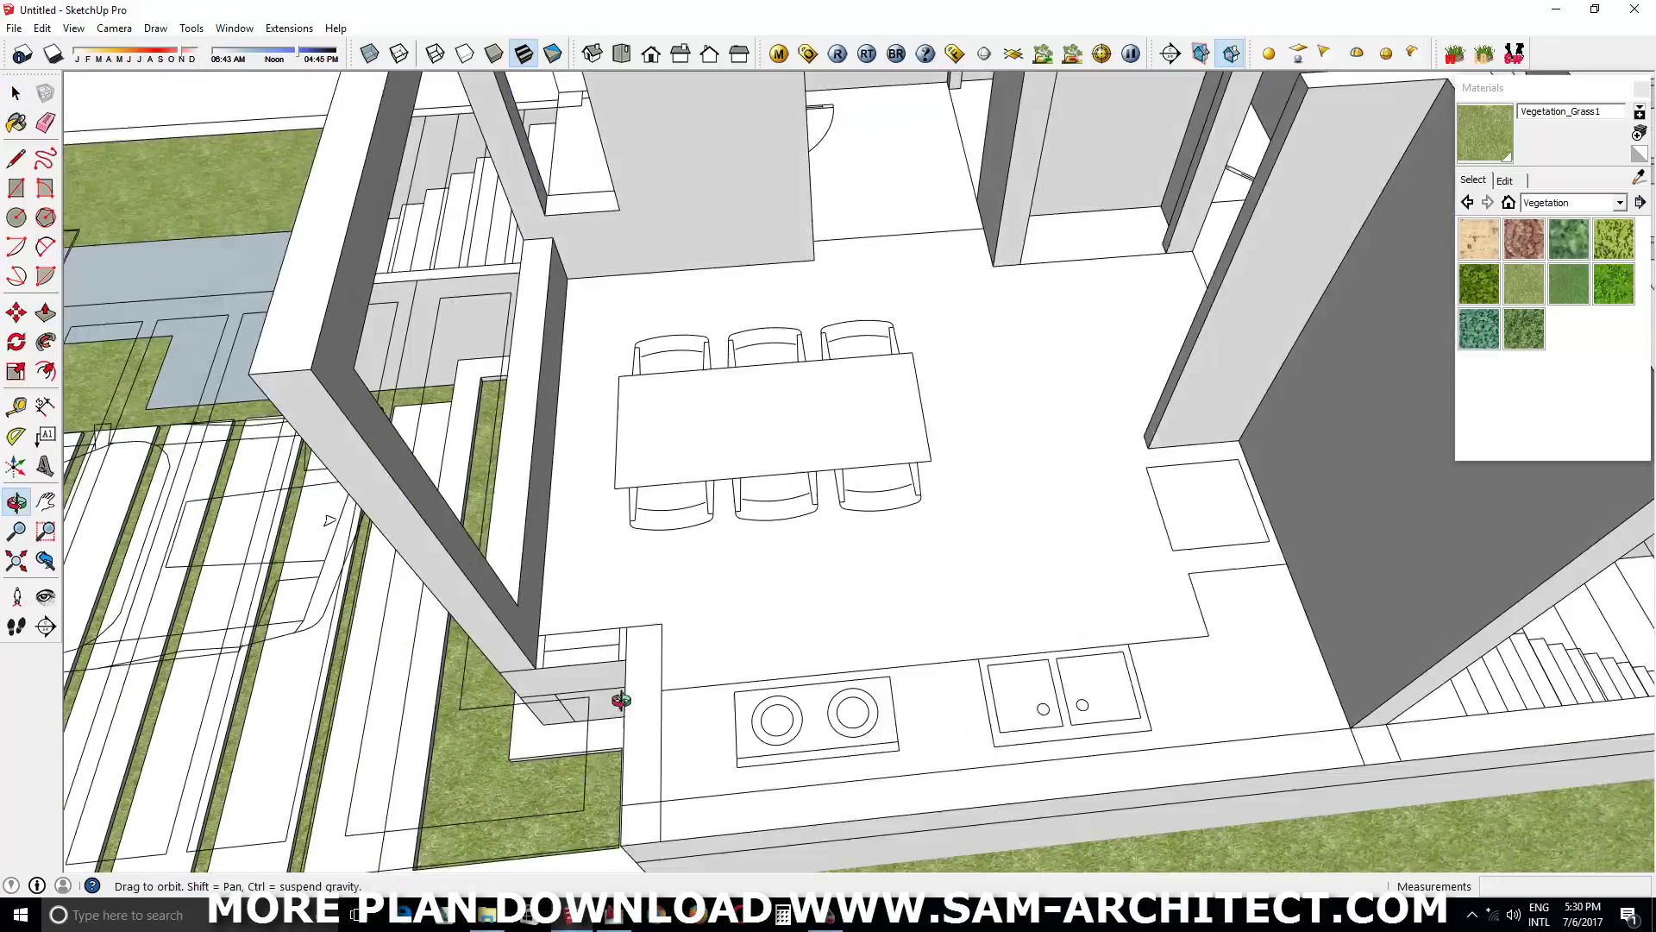
middle_drag(679, 687, 573, 617)
click(573, 617)
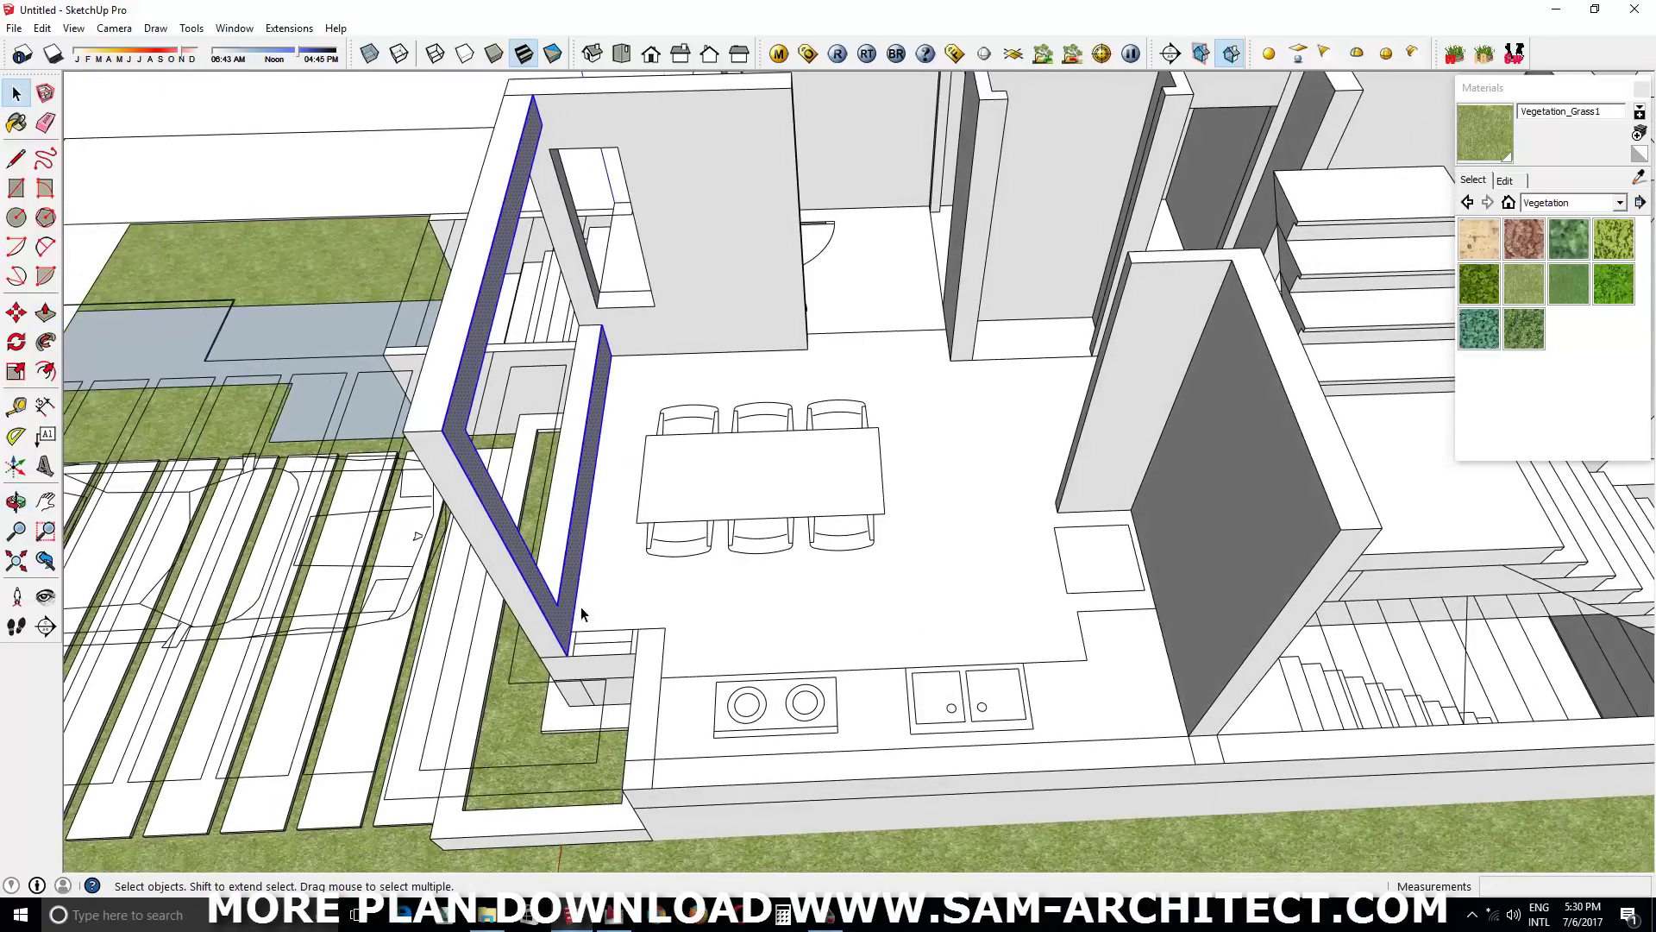
click(562, 654)
scroll(561, 651, up, 2)
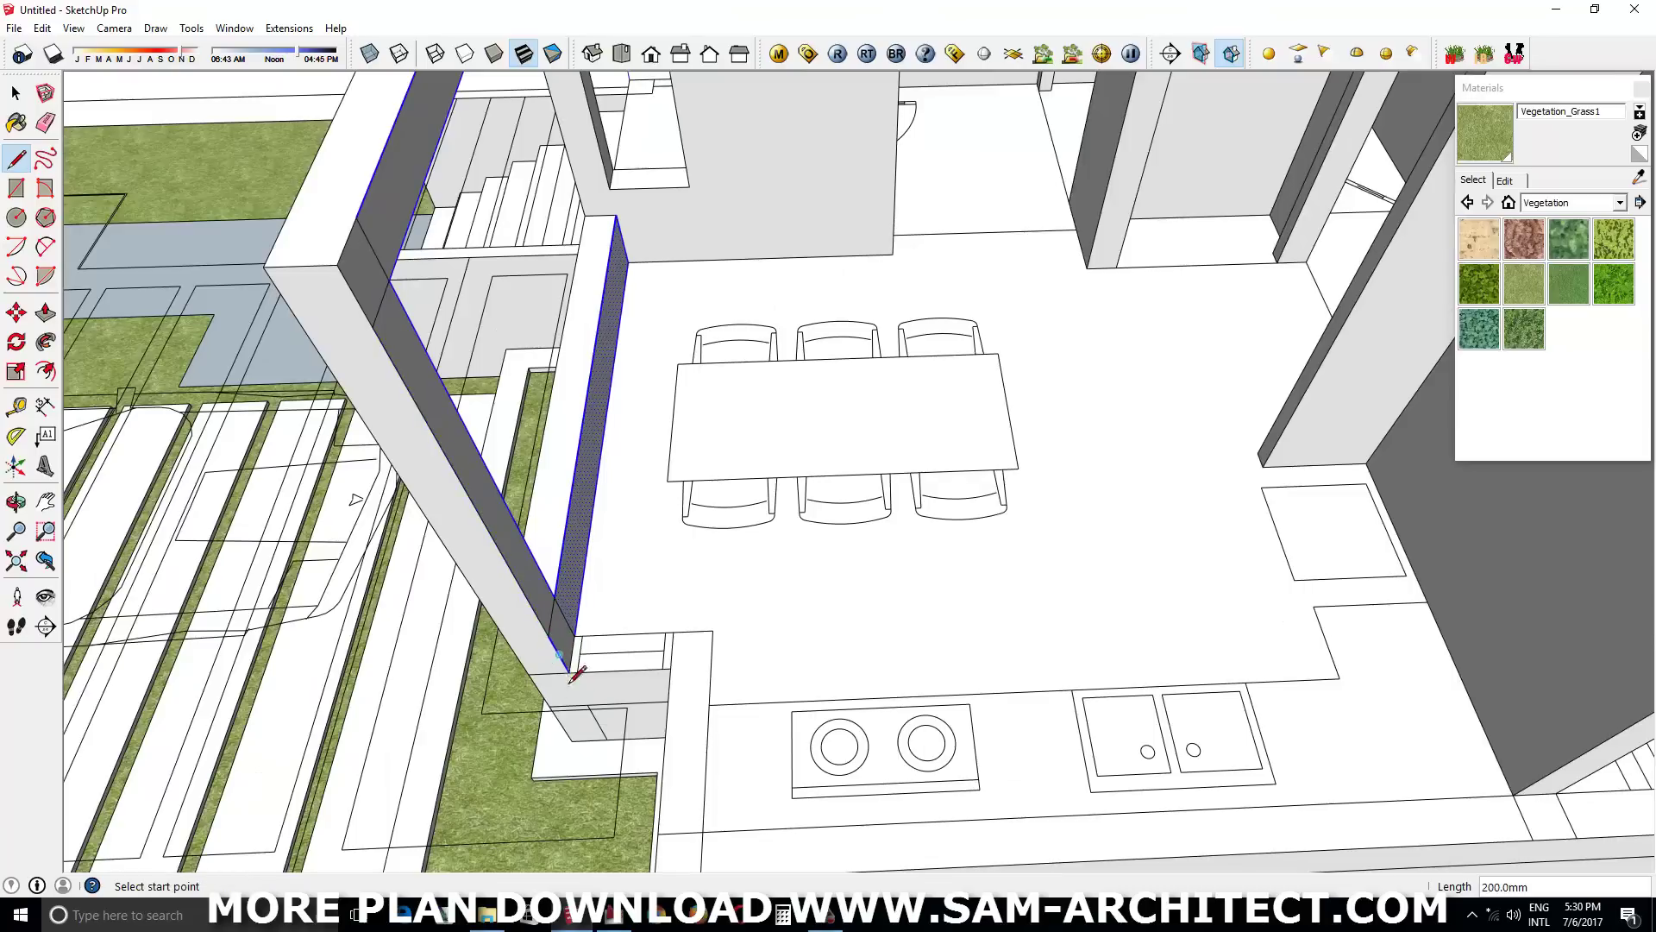
key(r)
middle_drag(382, 304, 655, 616)
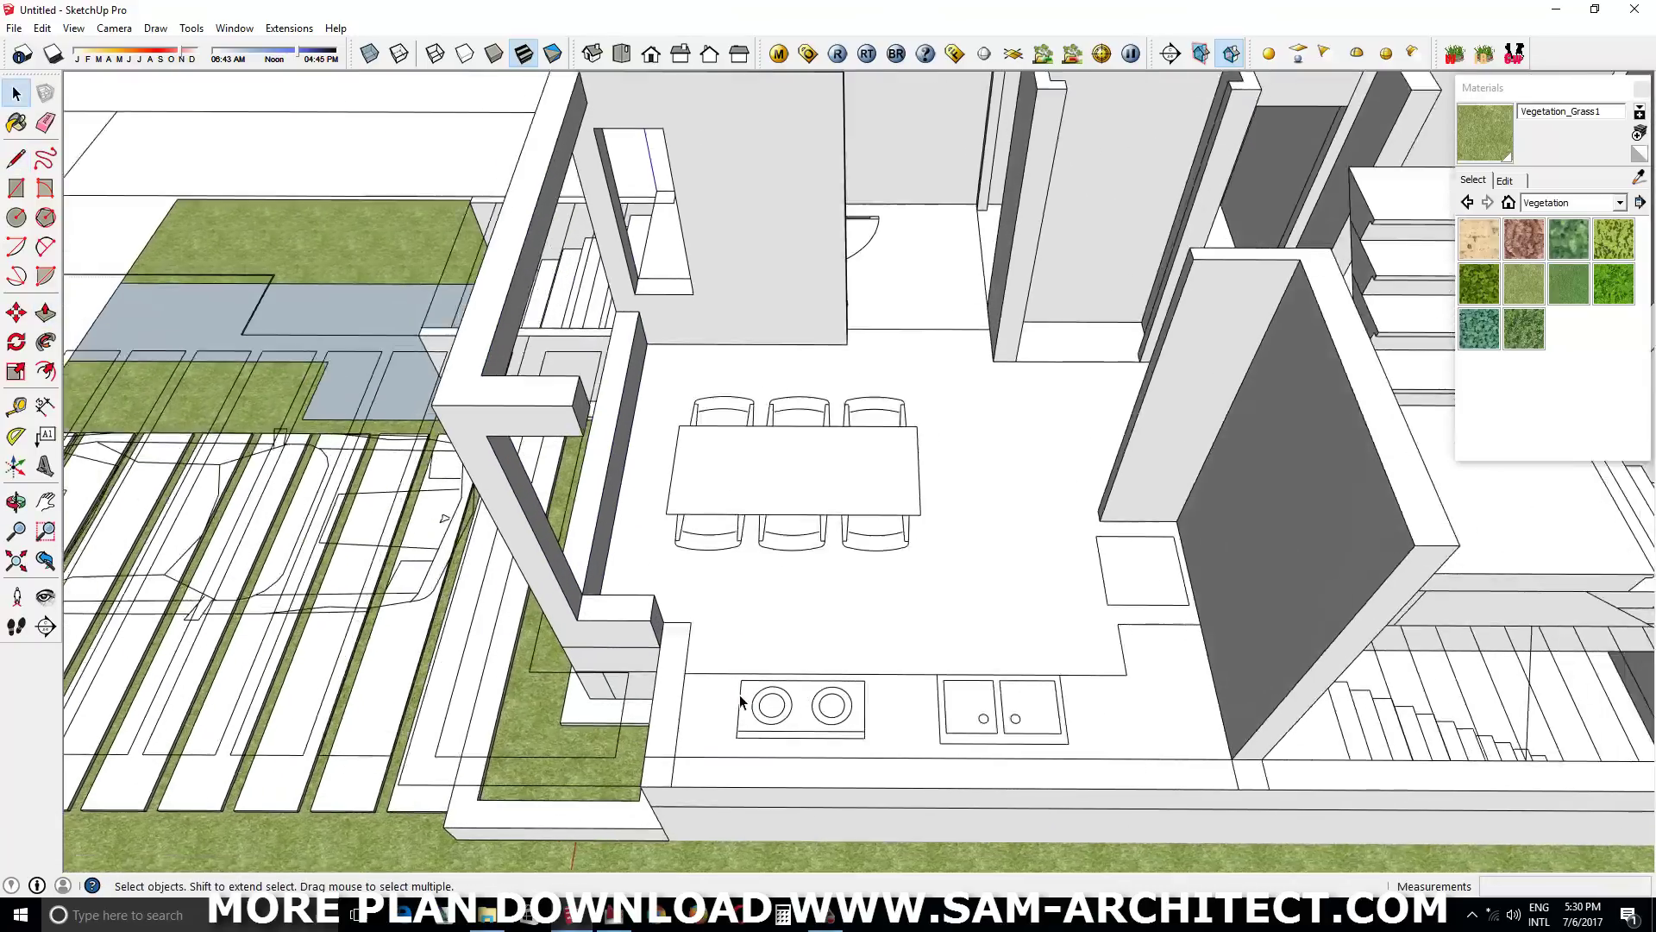
click(656, 616)
key(space)
middle_drag(681, 771, 607, 707)
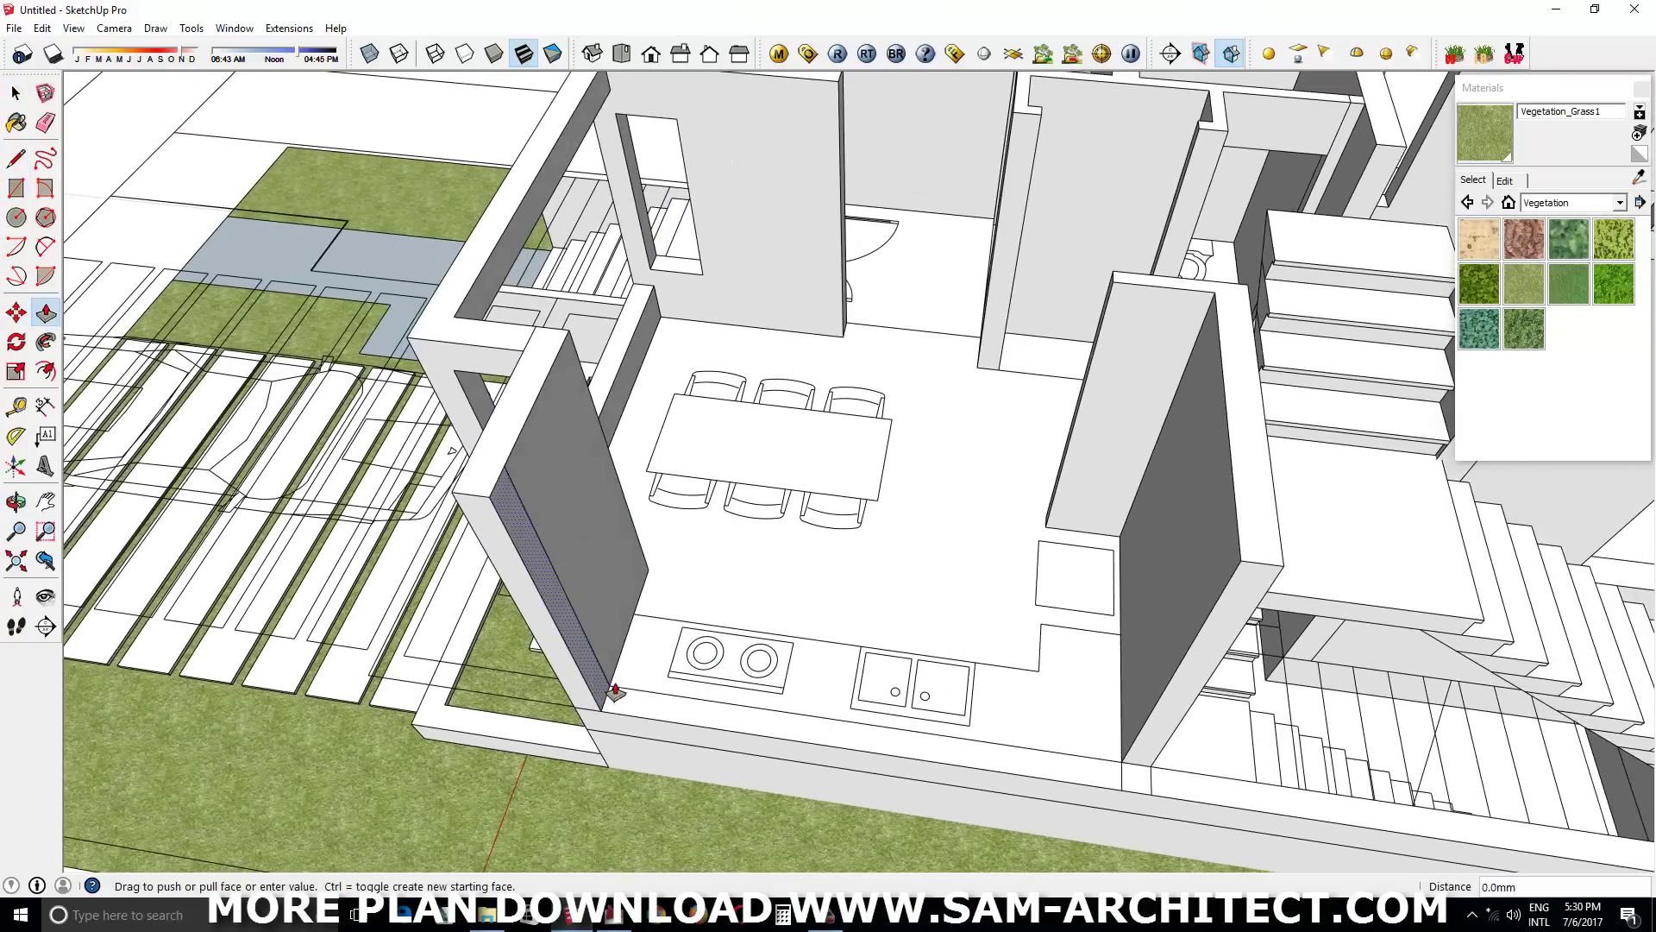
scroll(615, 692, down, 5)
mouse_move(1013, 669)
middle_down()
mouse_move(1569, 524)
mouse_move(1062, 430)
mouse_move(936, 455)
middle_up()
Draw a long rectangle above the sink and hob and push it into the wall
scroll(936, 455, up, 5)
scroll(722, 659, up, 3)
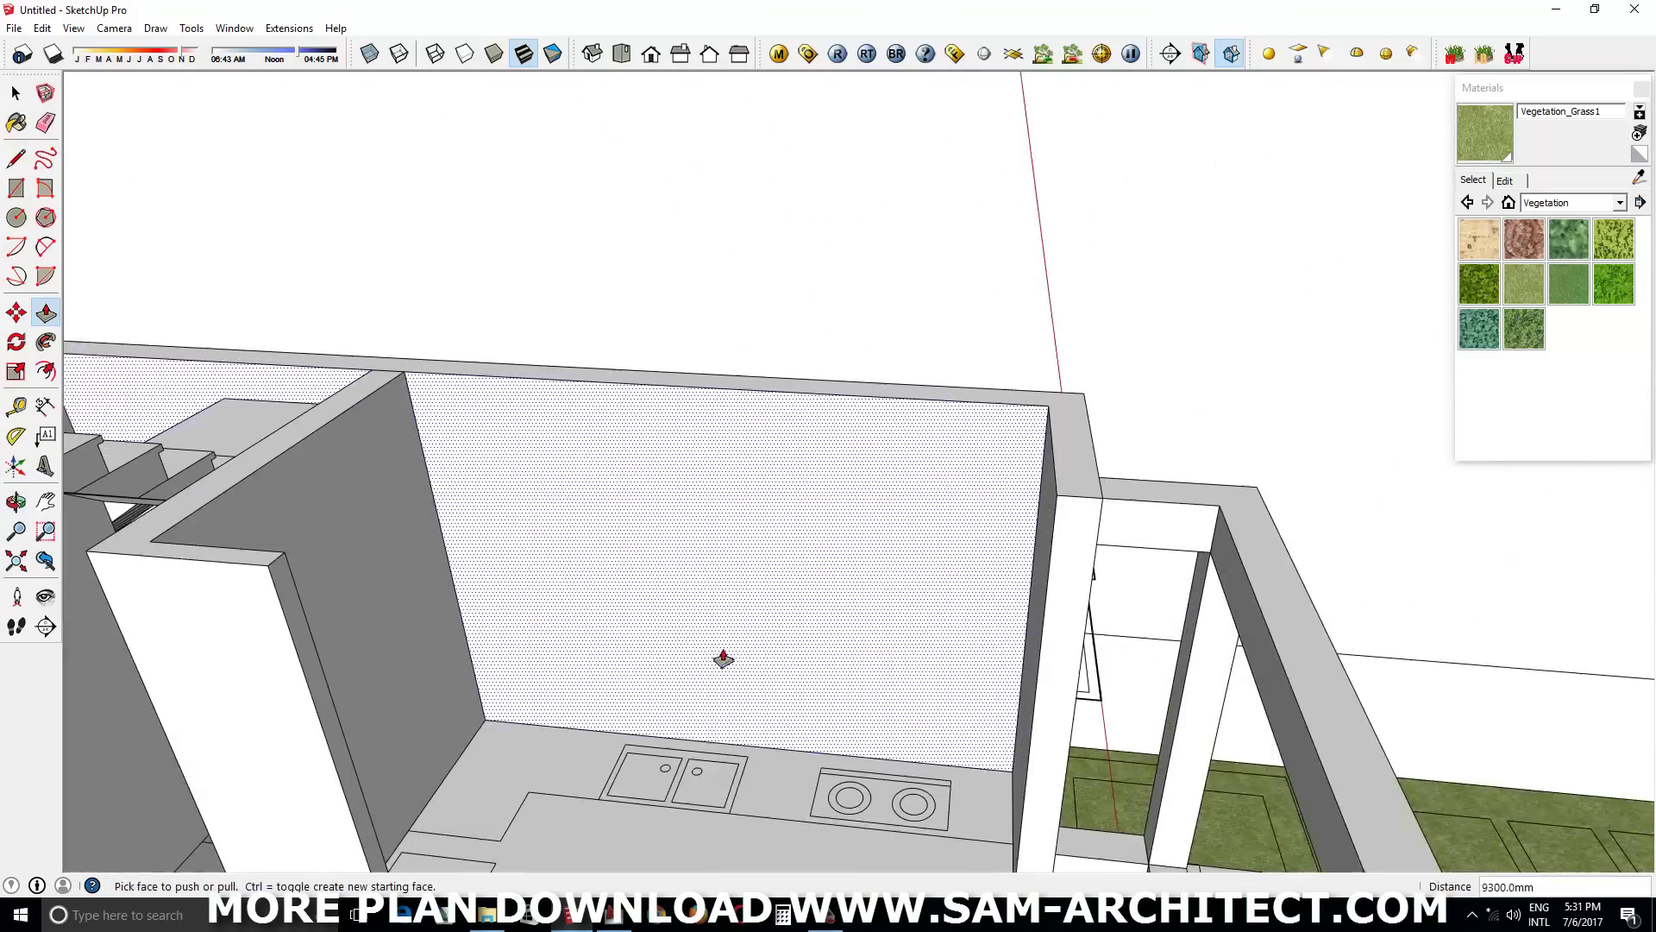
middle_drag(723, 659, 592, 613)
key(r)
click(1006, 683)
middle_drag(1009, 699, 844, 680)
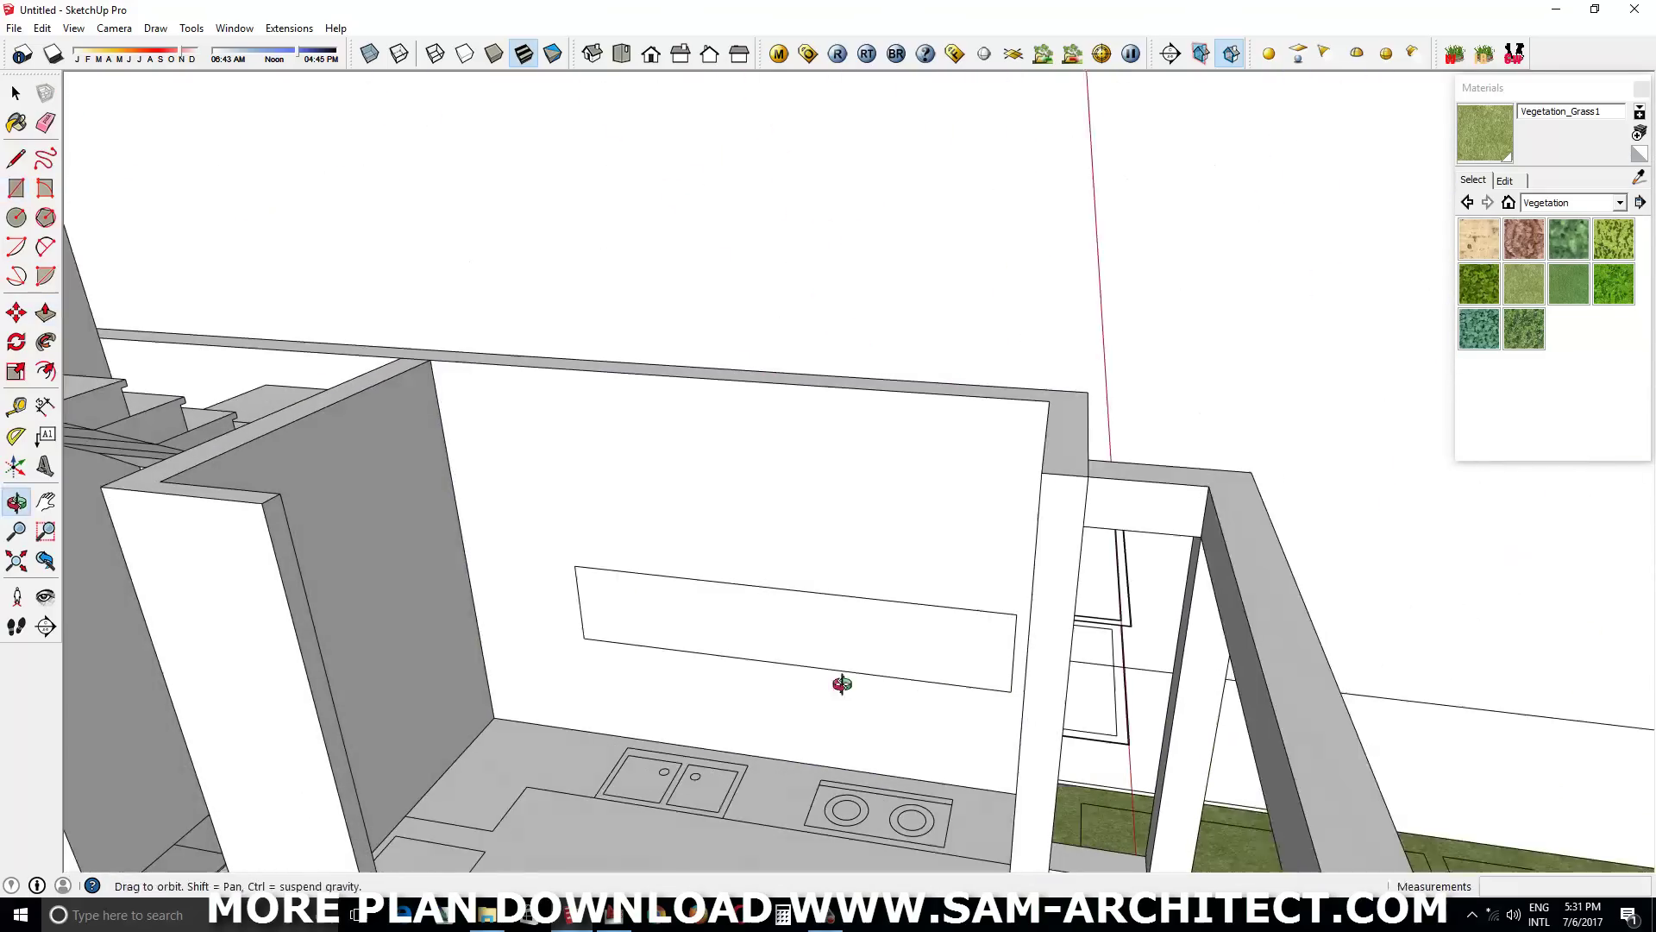
key(p)
click(836, 651)
click(585, 681)
mouse_move(585, 681)
middle_down()
mouse_move(968, 800)
mouse_move(1060, 658)
middle_up()
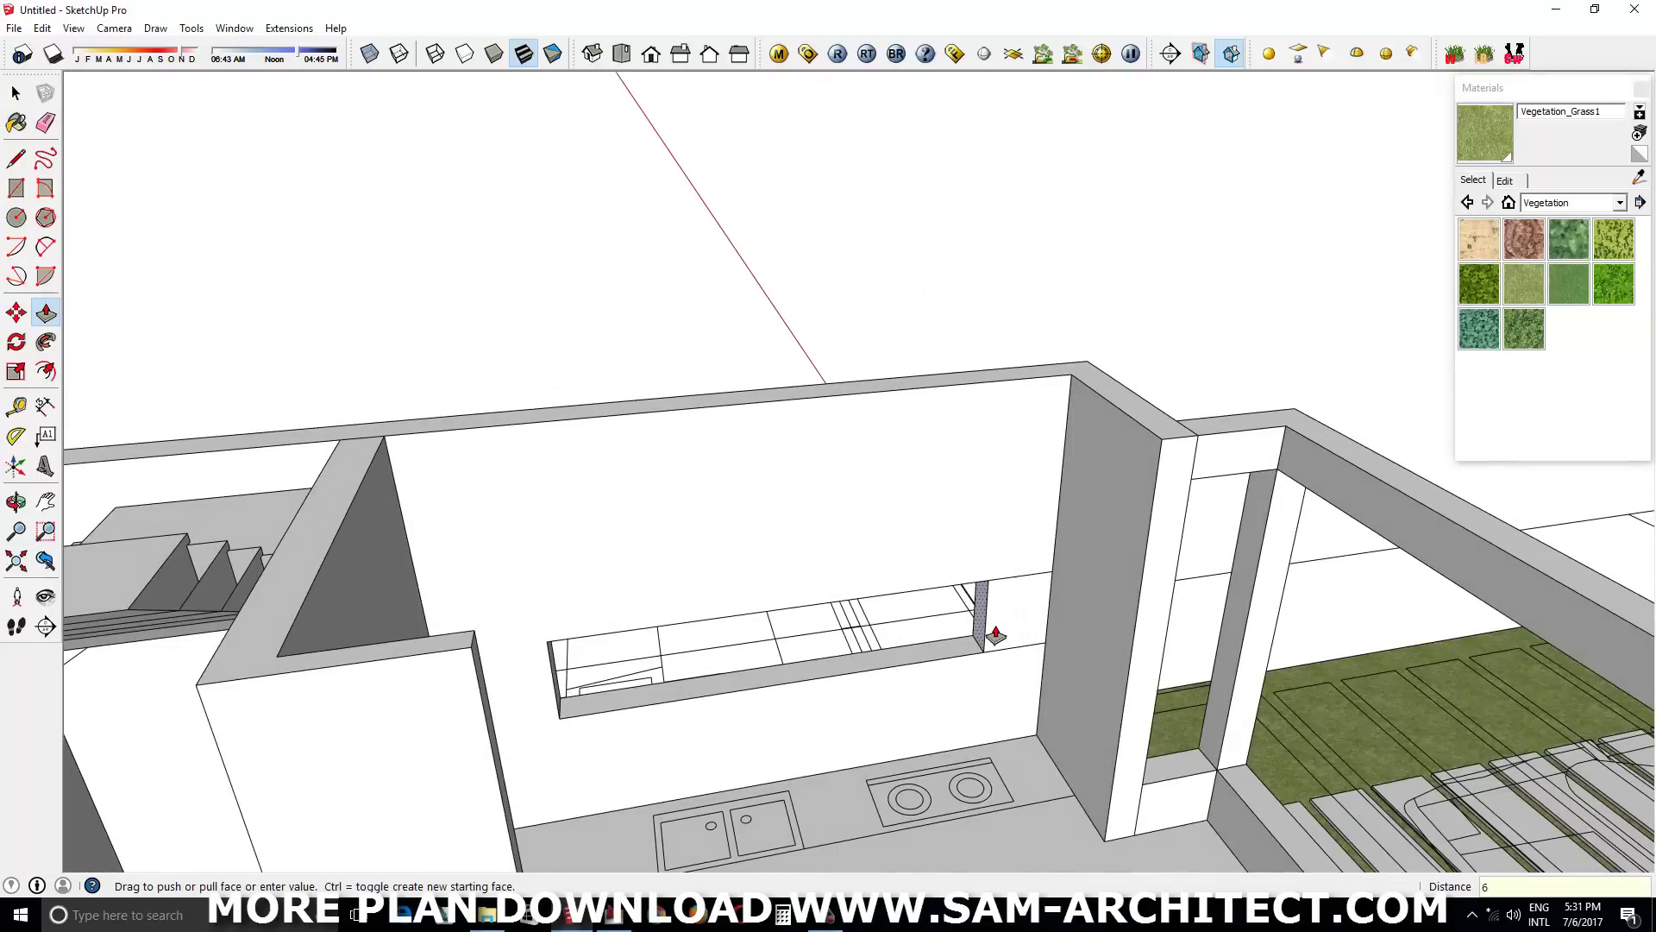
Add Tape Measure guides from the wall's bottom edge and the niche edge
middle_drag(1001, 653, 877, 694)
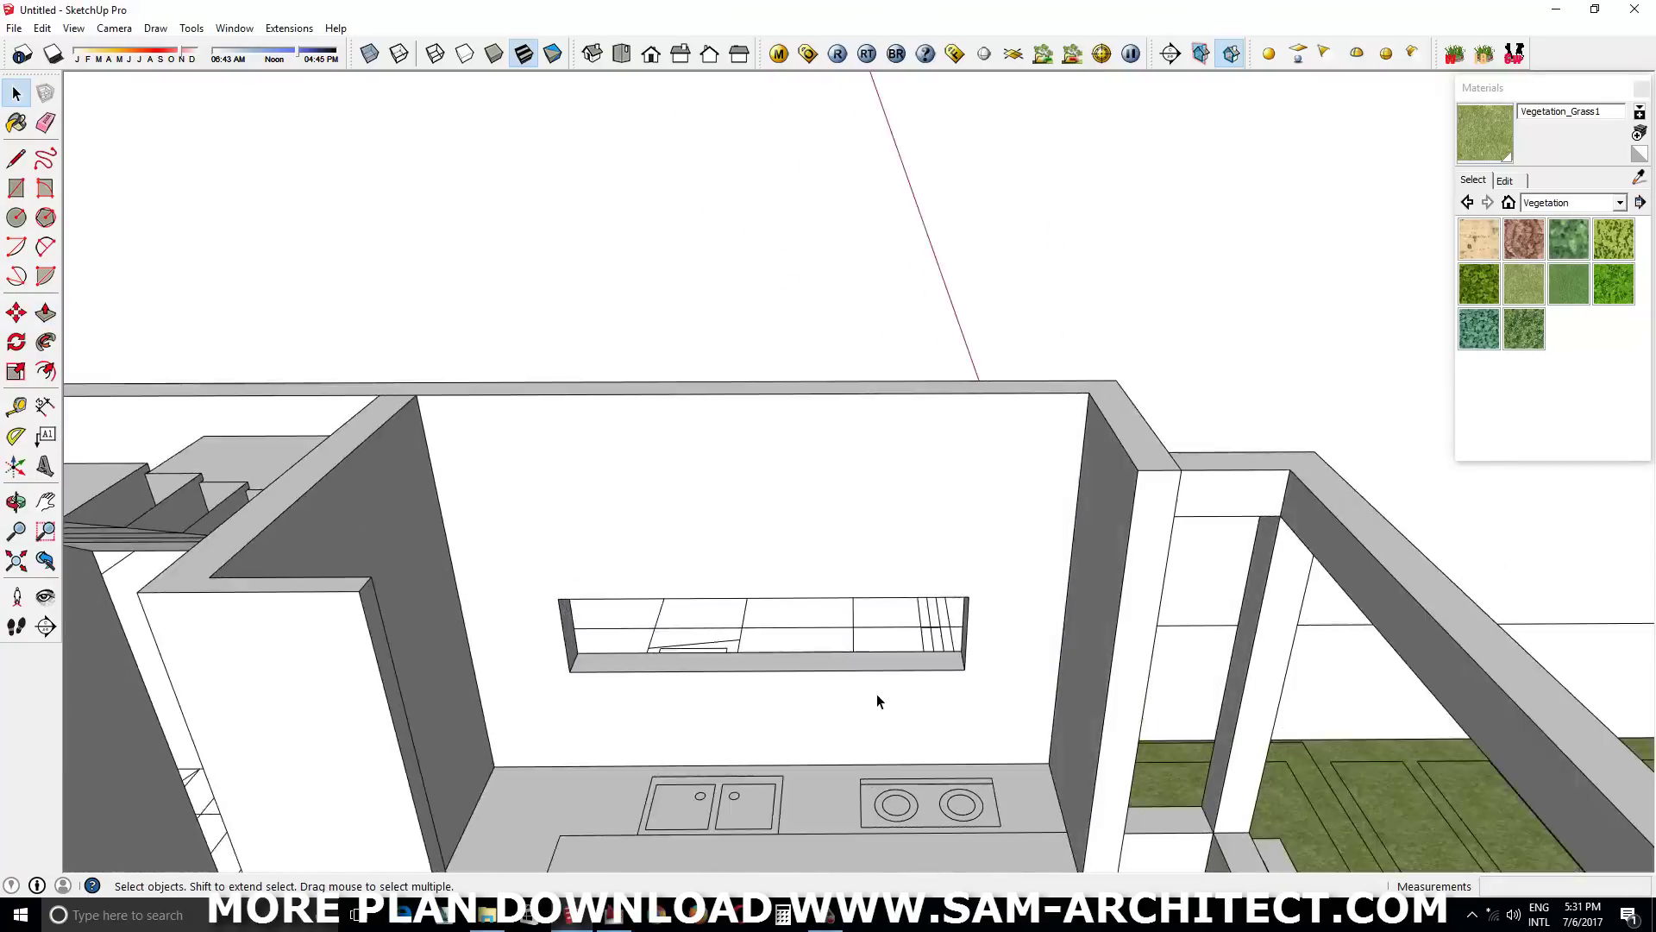
scroll(877, 693, up, 3)
key(t)
key(p)
mouse_move(1066, 733)
middle_down()
mouse_move(946, 665)
mouse_move(1050, 602)
mouse_move(1027, 521)
middle_up()
key(t)
click(1104, 761)
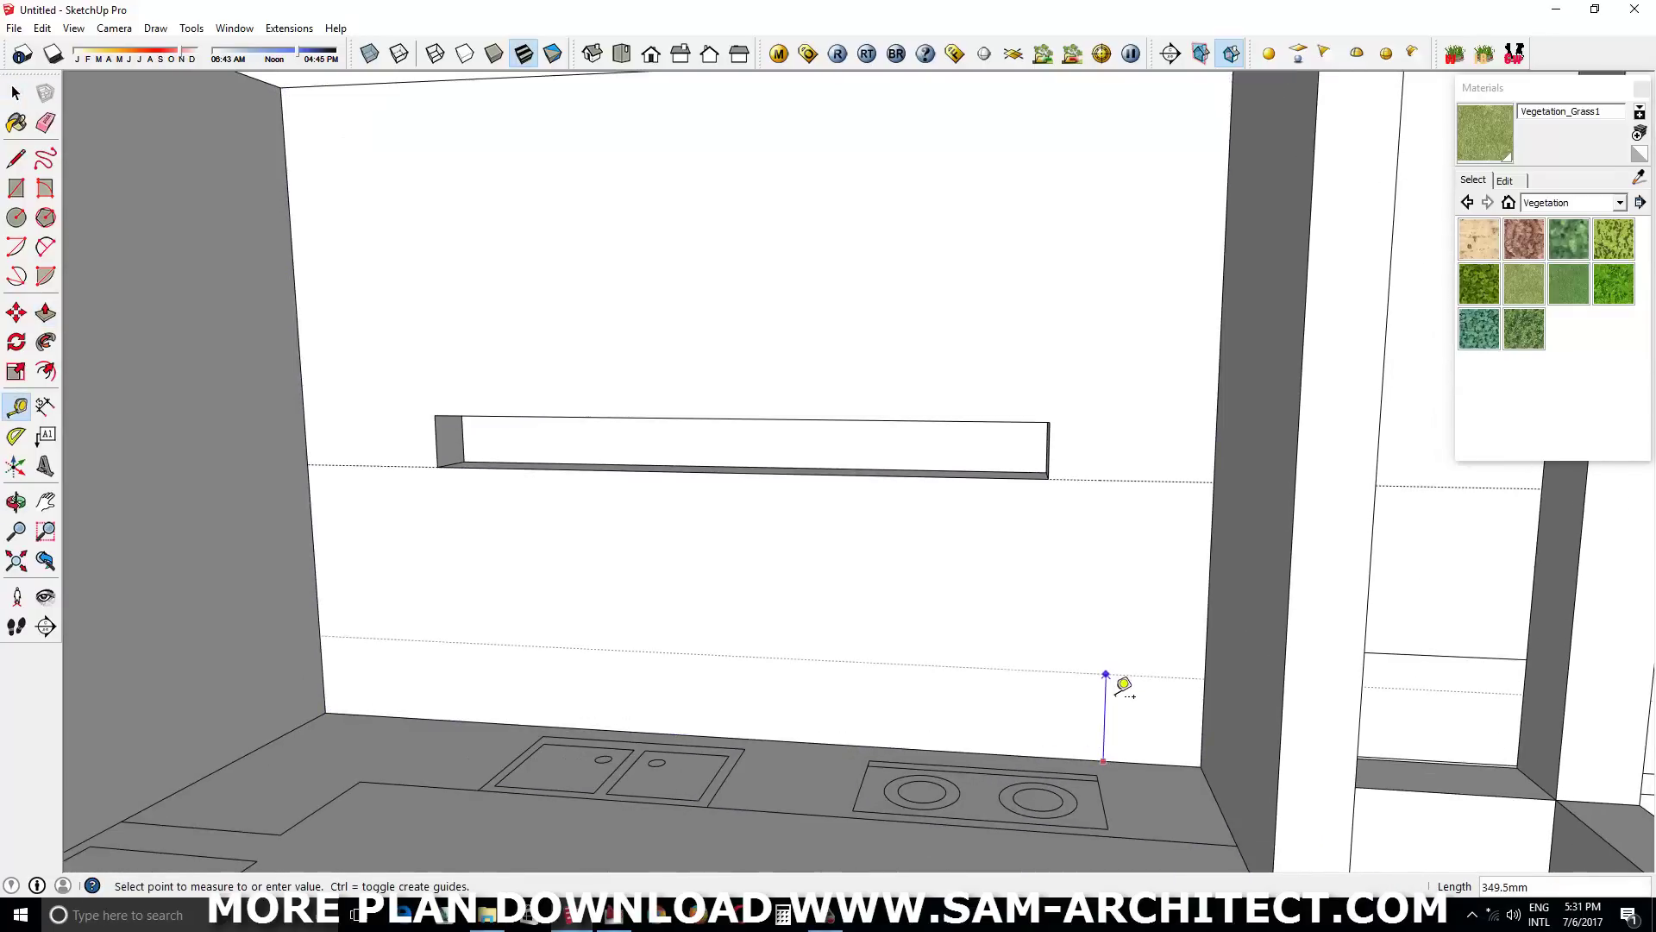
mouse_move(1104, 658)
middle_down()
mouse_move(1046, 484)
mouse_move(1035, 555)
middle_up()
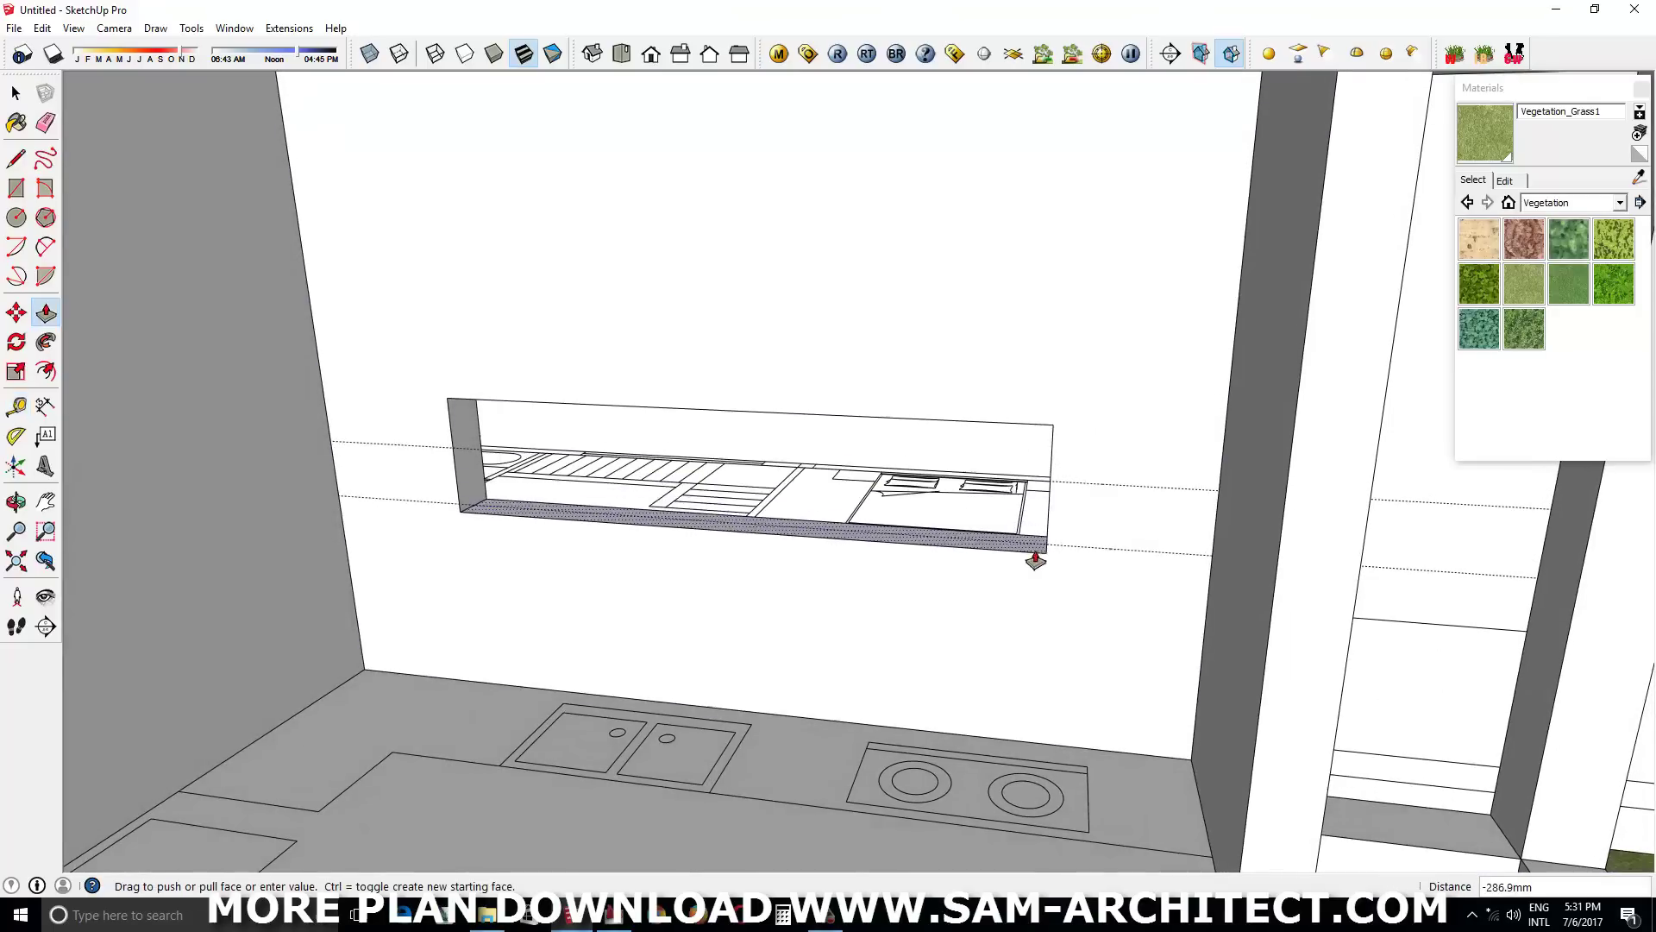
click(1104, 547)
mouse_move(1130, 466)
middle_down()
mouse_move(980, 333)
mouse_move(1113, 546)
middle_up()
Push the niche's top face down 10 mm and delete the unneeded guide line
key(p)
drag(1160, 304, 1162, 341)
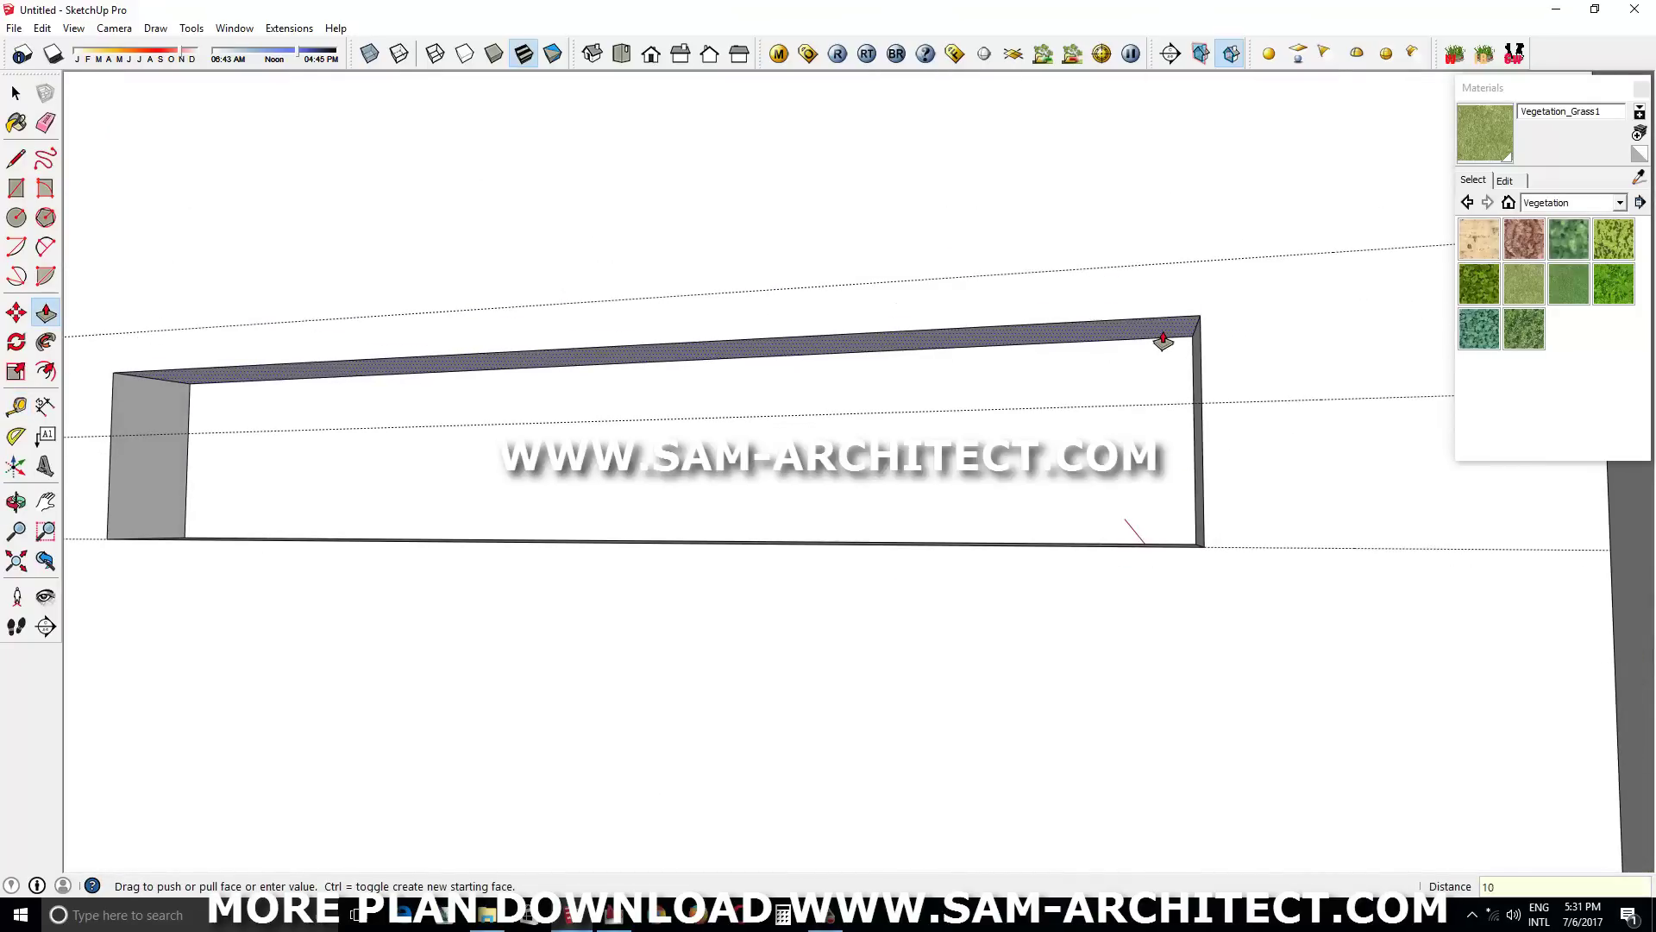
click(1172, 403)
key(Delete)
click(1197, 271)
Make the kitchen wall into a group
scroll(1244, 563, down, 5)
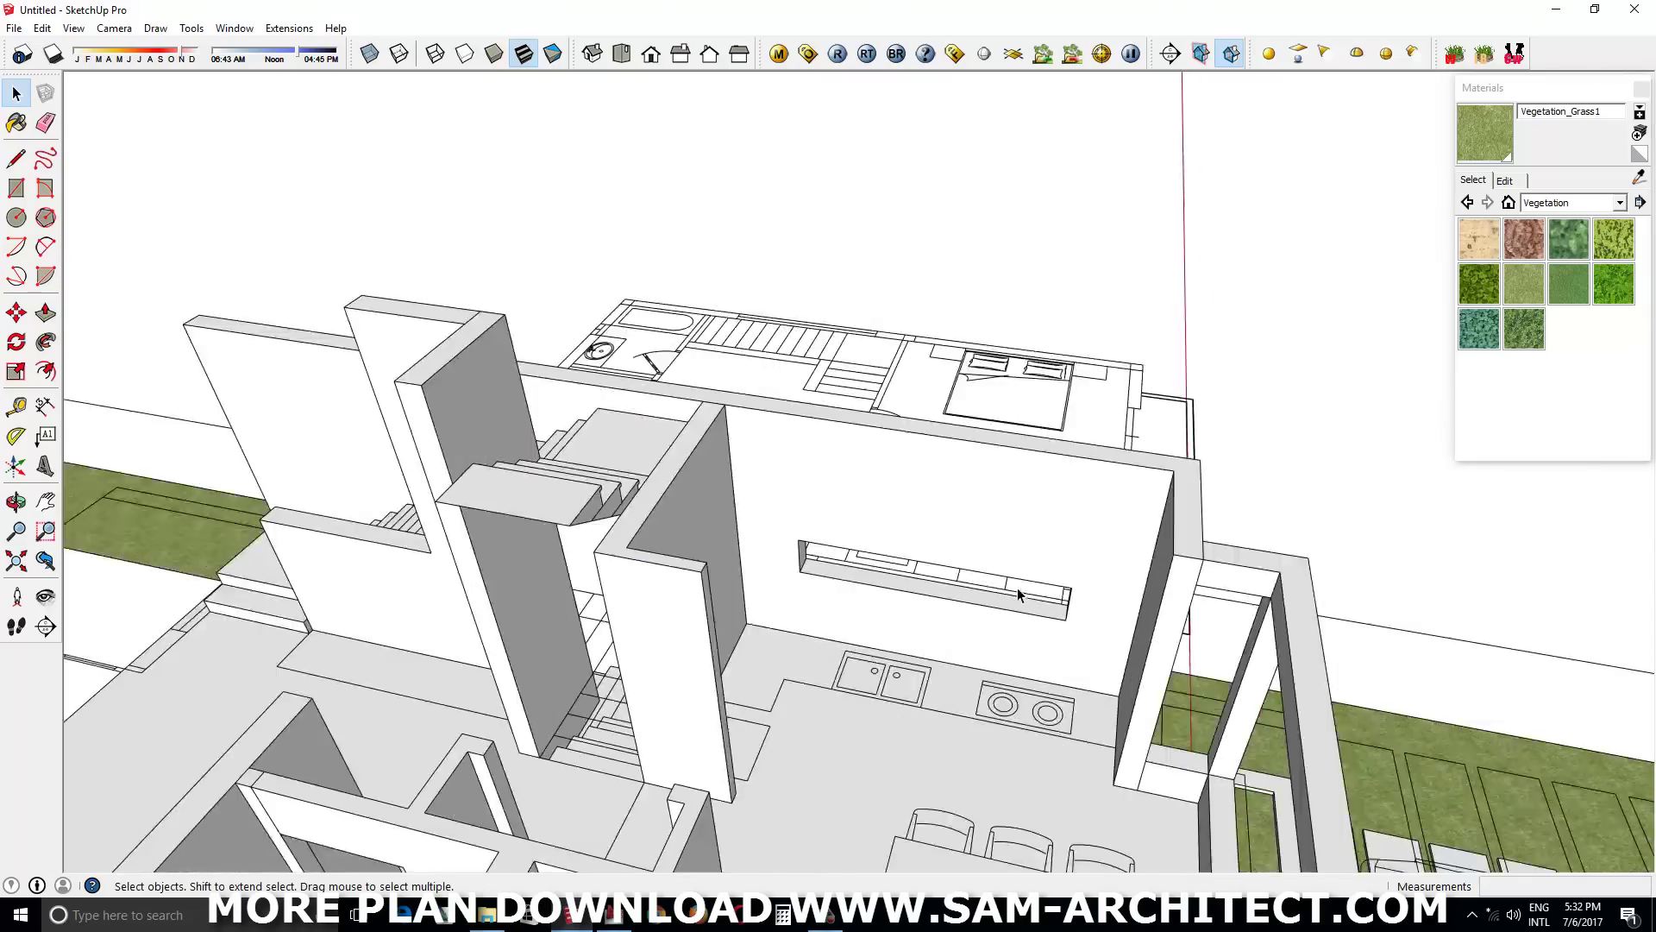
middle_drag(1244, 563, 956, 562)
right_click(954, 559)
click(1009, 262)
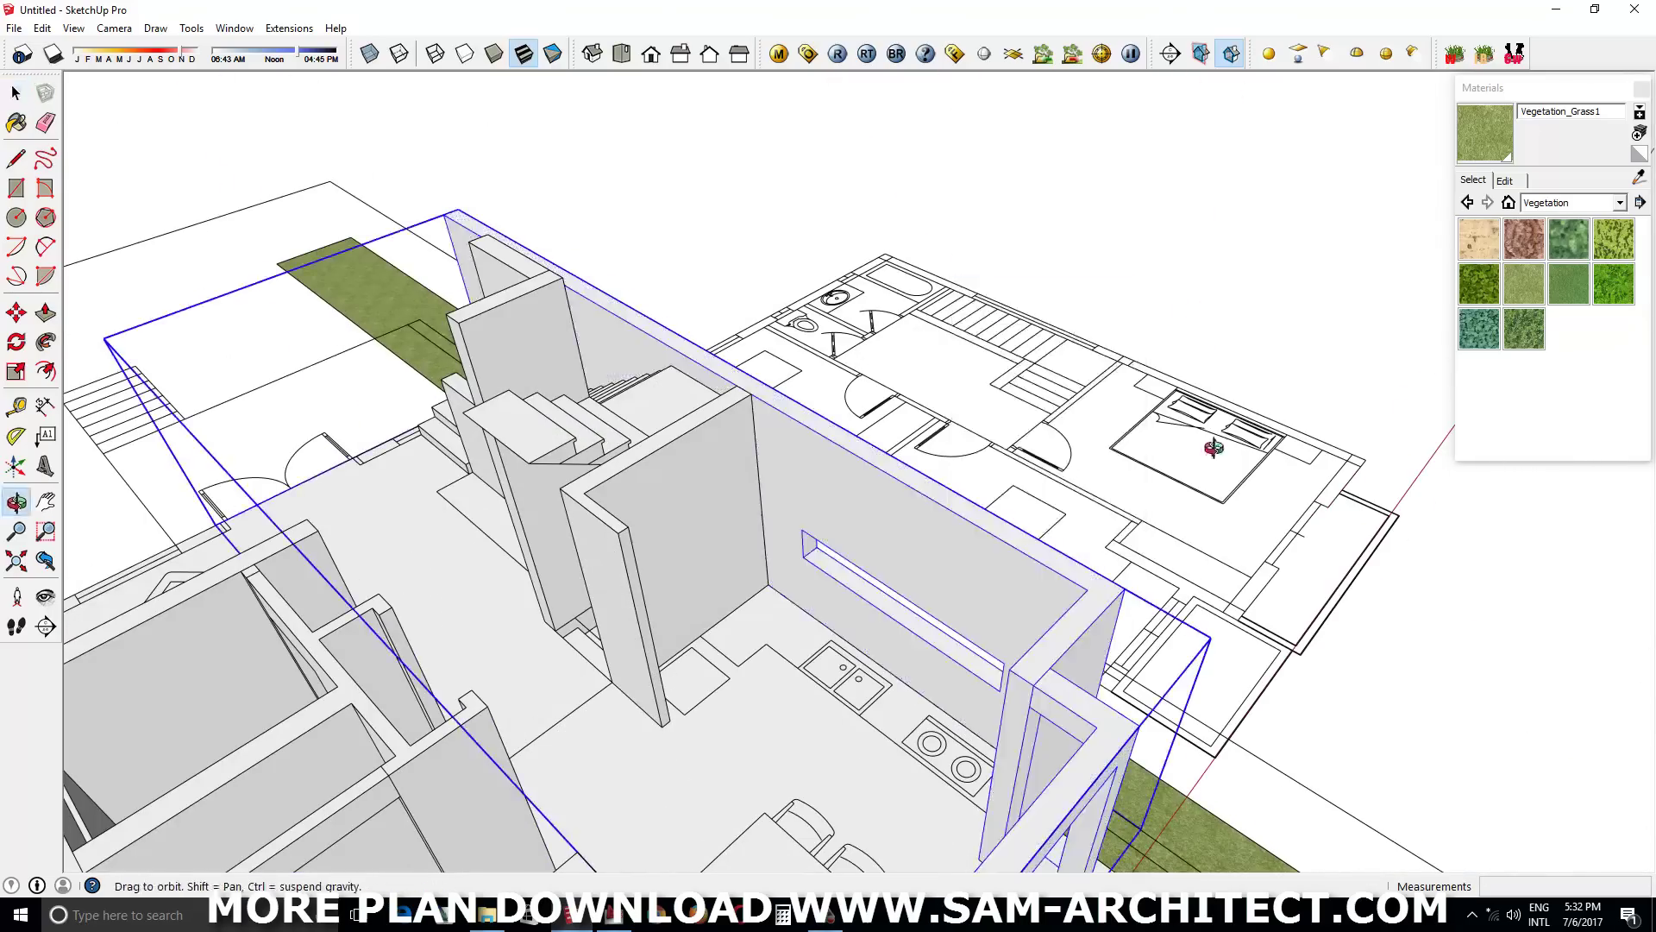
Draw a window rectangle on the long exterior wall
mouse_move(1009, 262)
middle_down()
mouse_move(1147, 310)
mouse_move(898, 566)
middle_up()
scroll(916, 700, up, 3)
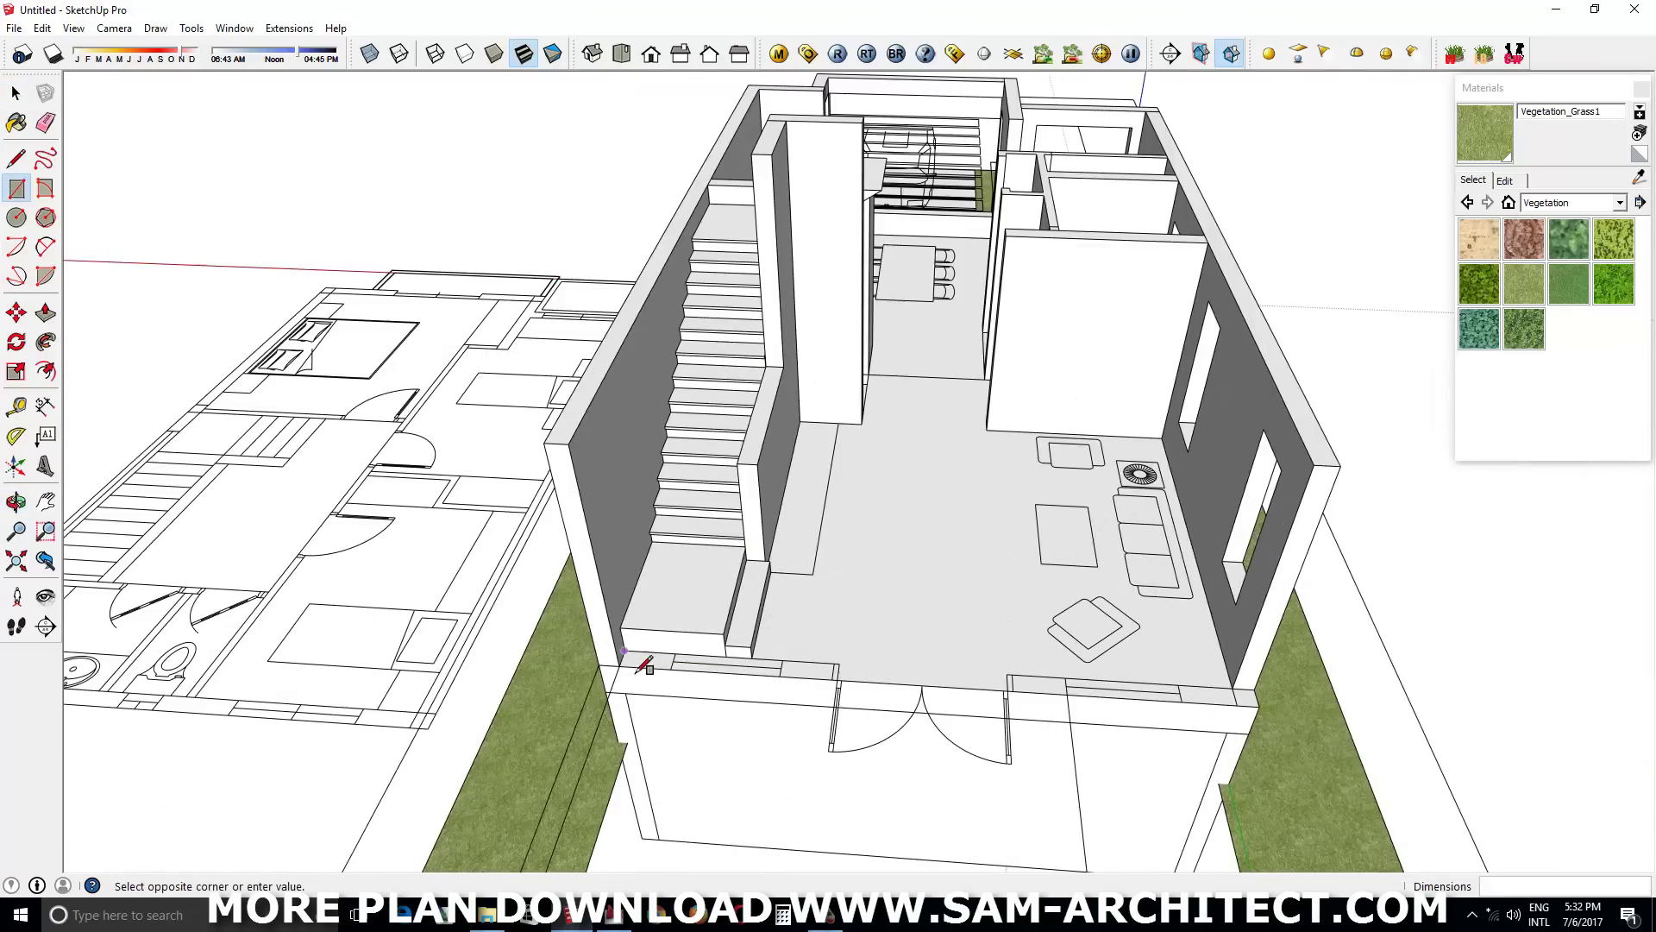
scroll(646, 664, up, 3)
scroll(1154, 725, down, 4)
key(p)
mouse_move(1265, 555)
middle_down()
mouse_move(1018, 578)
mouse_move(832, 449)
middle_up()
key(r)
click(1045, 431)
middle_drag(1045, 431, 1110, 585)
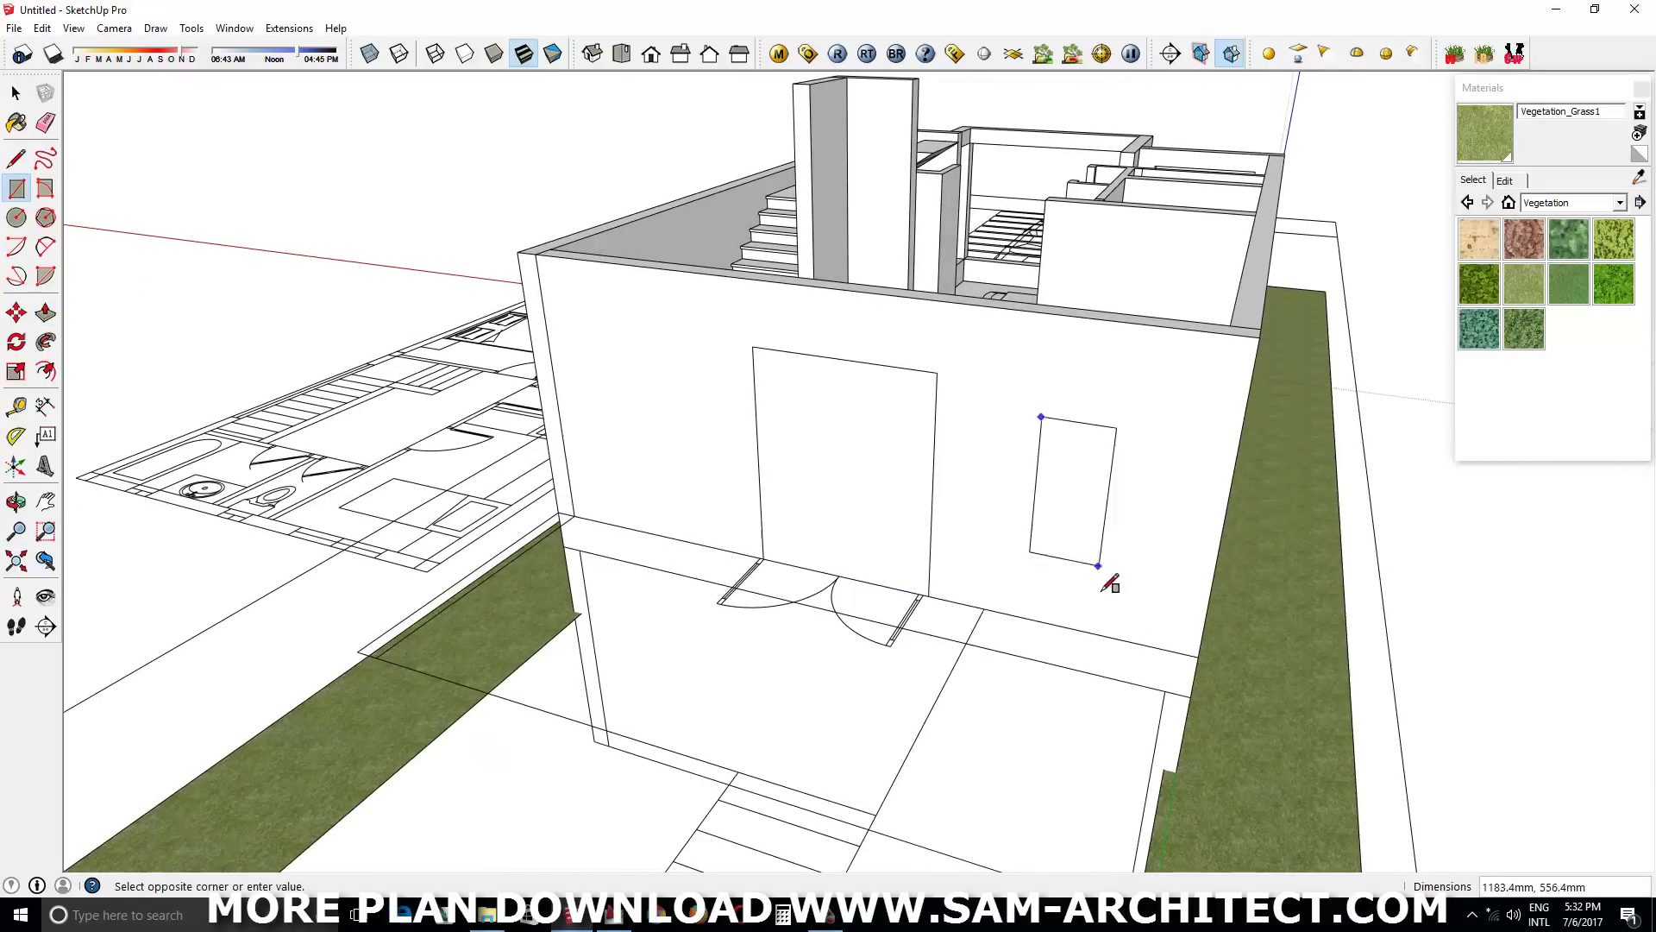
click(625, 351)
Push the door opening face 200 mm into the wall
click(714, 497)
scroll(851, 573, down, 3)
key(p)
drag(850, 573, 861, 527)
scroll(862, 345, up, 5)
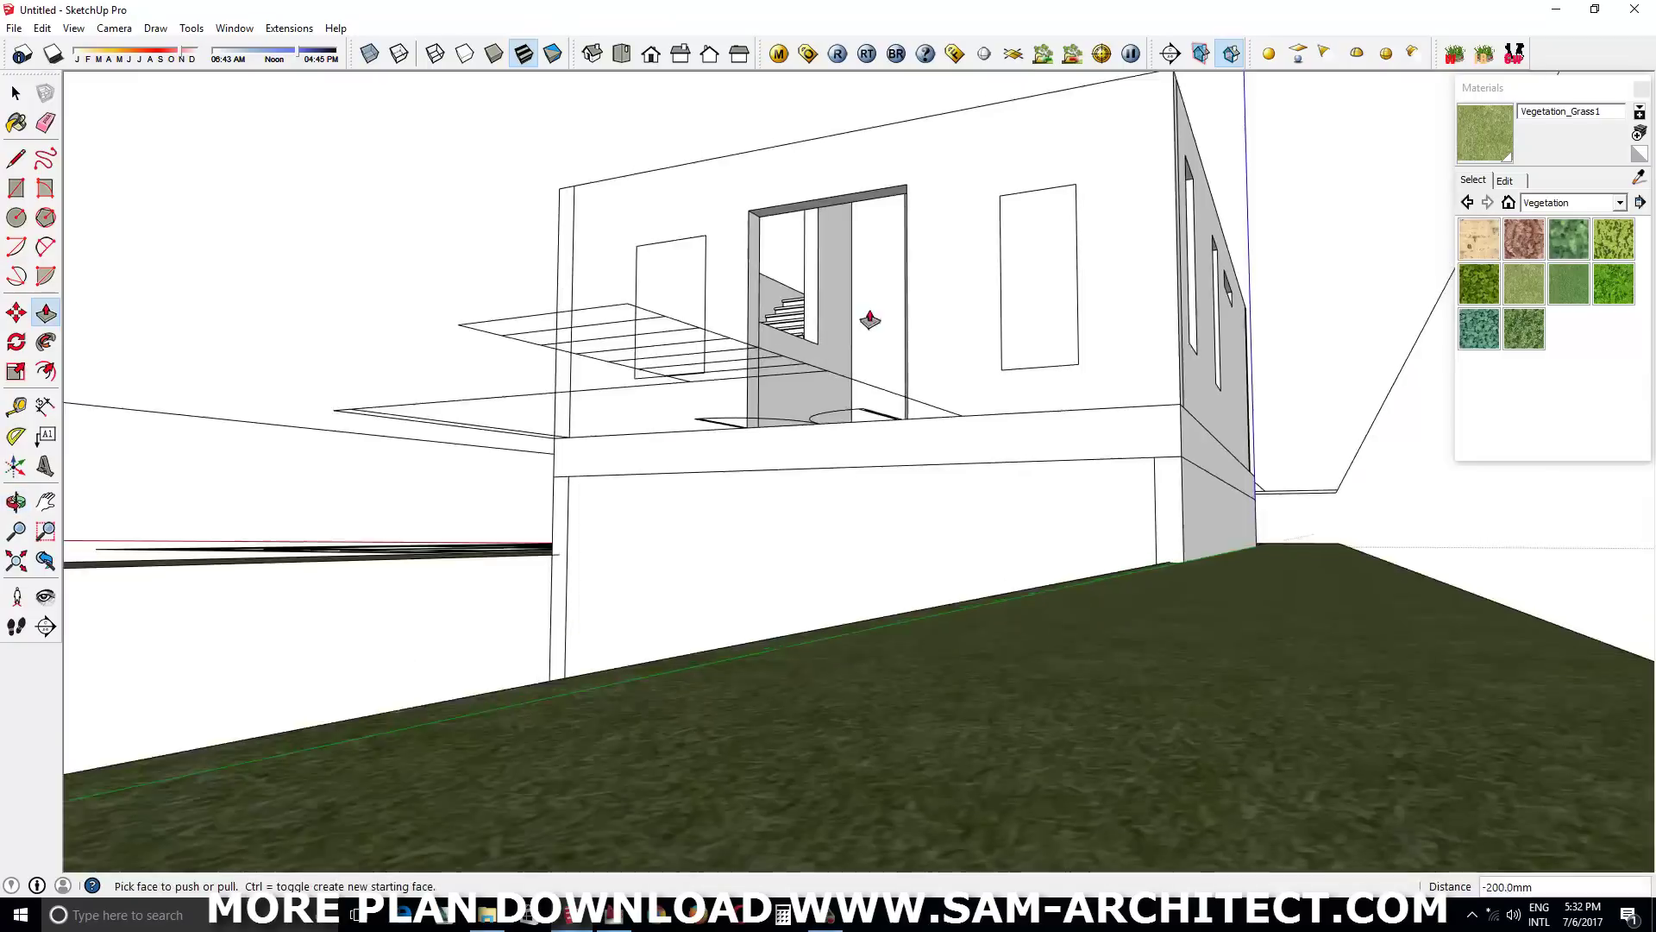
Push the door jamb face through to complete the door opening
click(812, 362)
scroll(812, 363, down, 3)
middle_drag(928, 385, 793, 663)
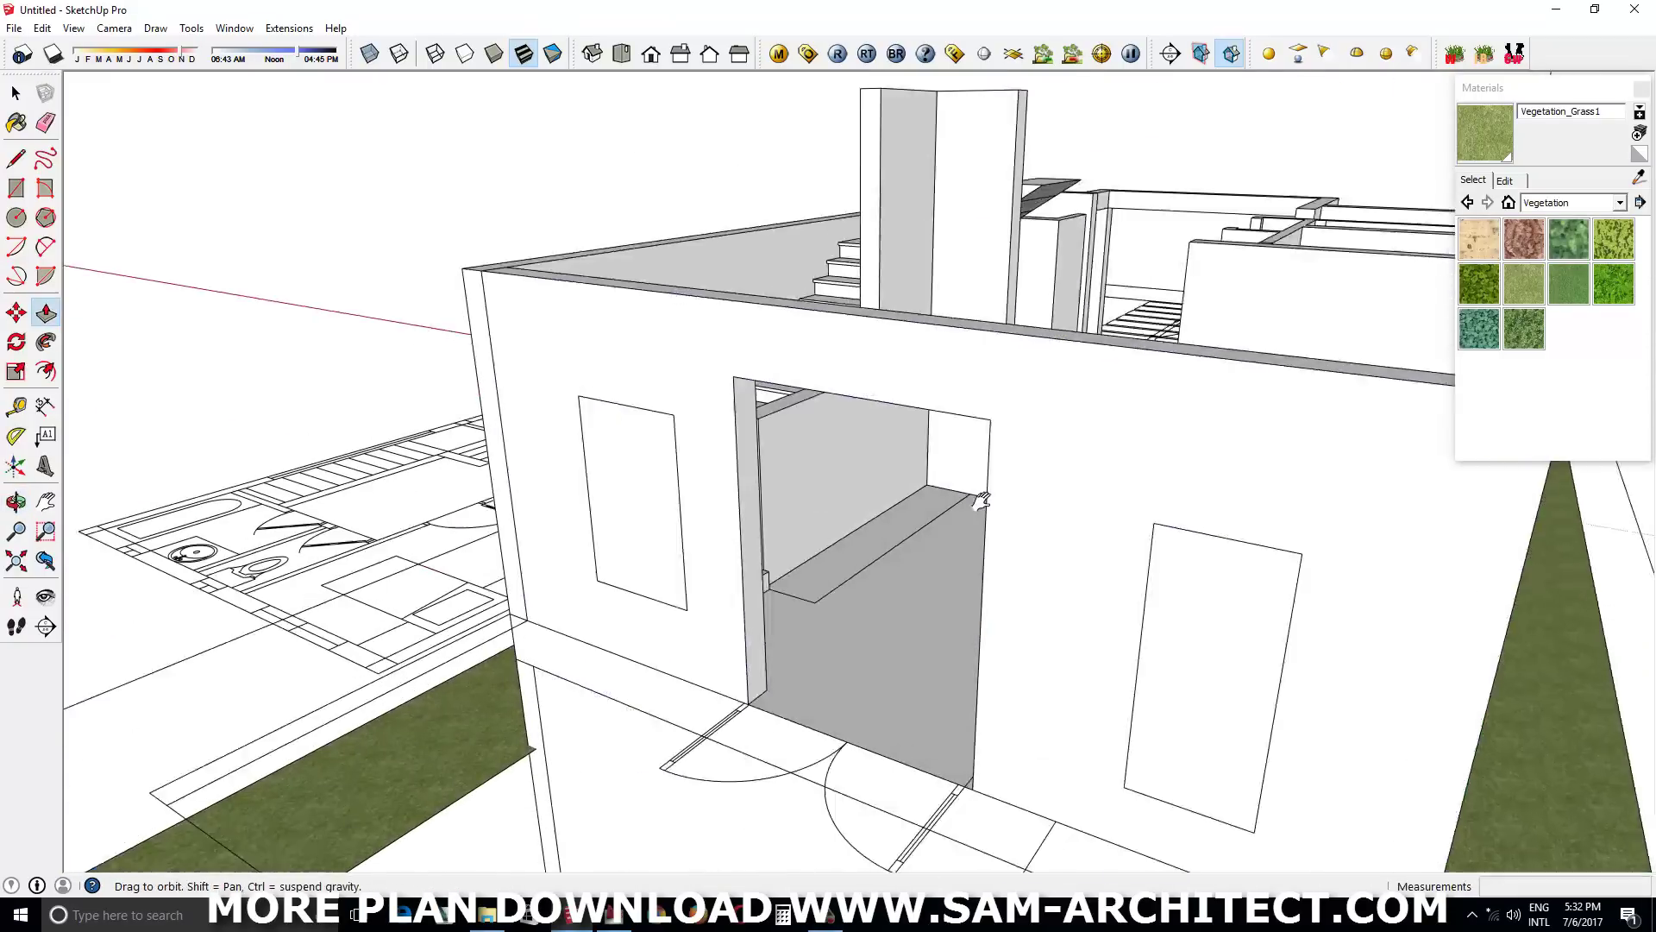
click(793, 662)
scroll(1047, 480, down, 3)
middle_drag(1047, 481, 924, 617)
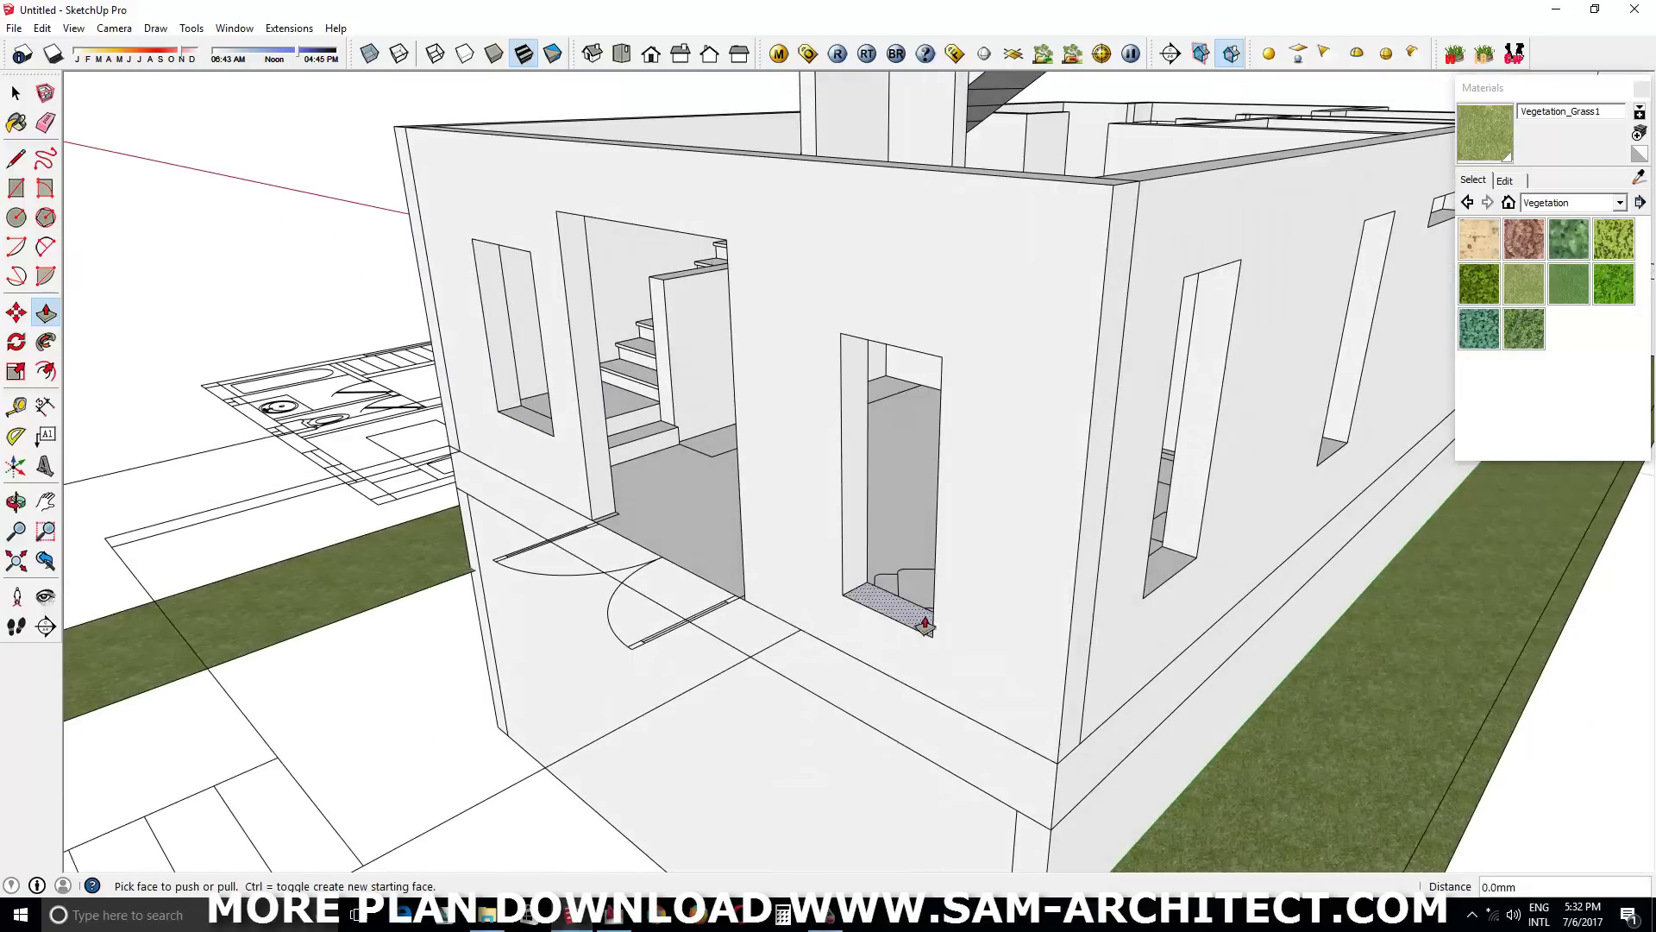
Turn on X-ray view to check the openings near the stairs and door
middle_drag(880, 670, 954, 555)
scroll(888, 658, up, 3)
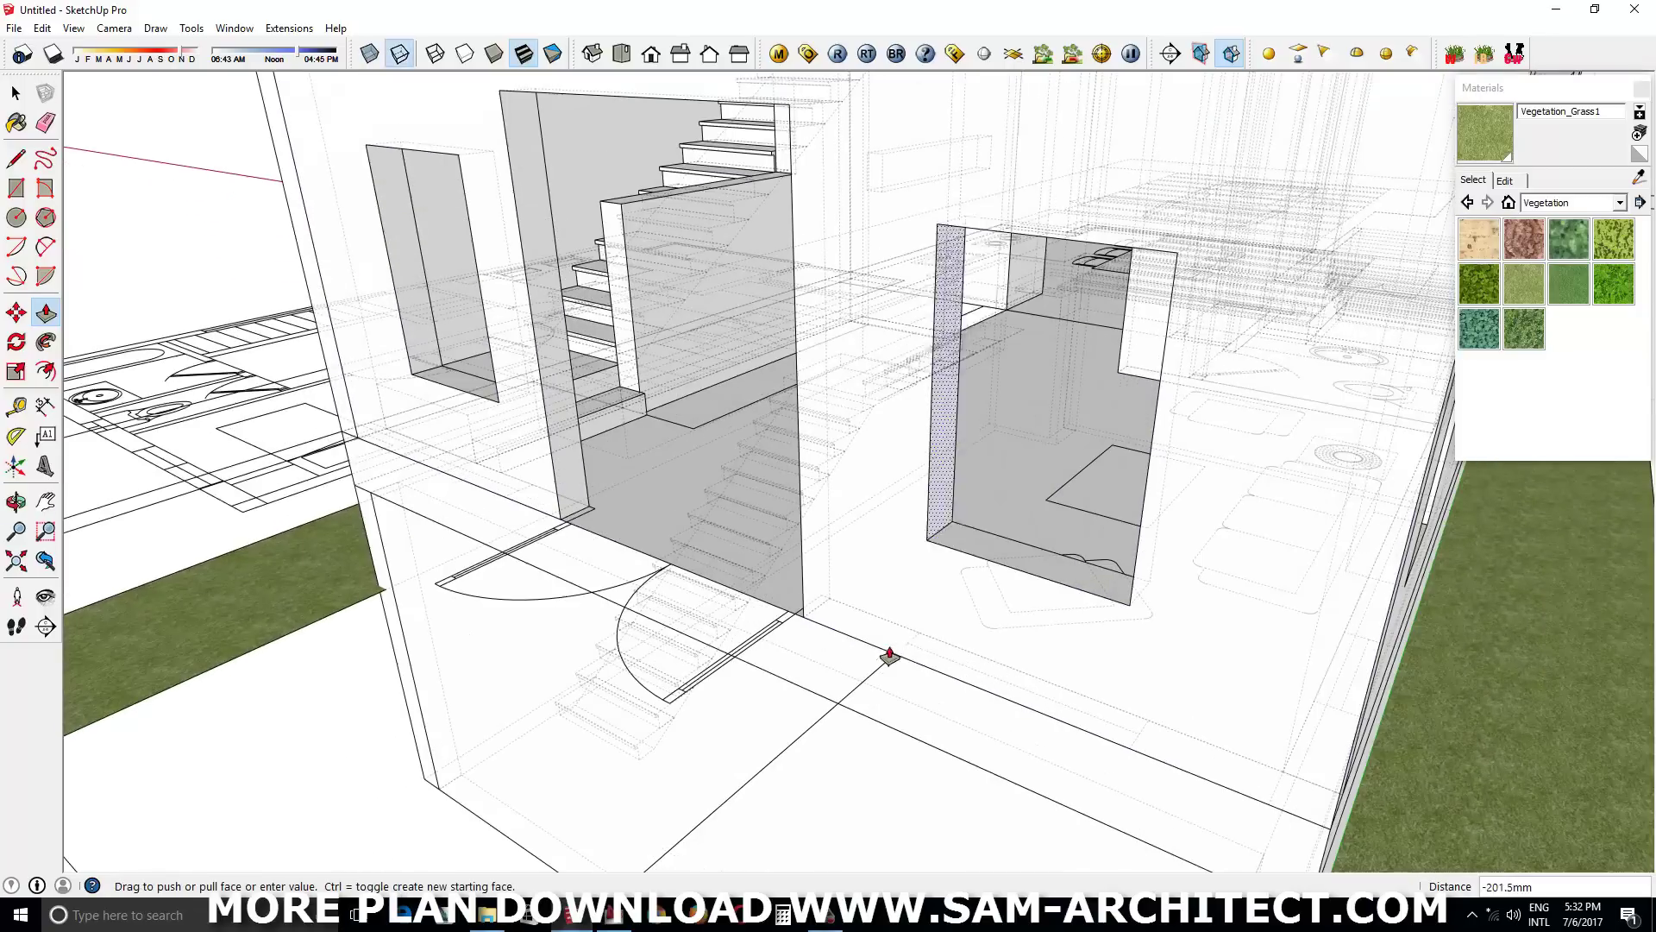
key(x)
scroll(1218, 666, up, 3)
scroll(1218, 667, down, 3)
middle_drag(1320, 598, 1076, 562)
scroll(1017, 647, up, 3)
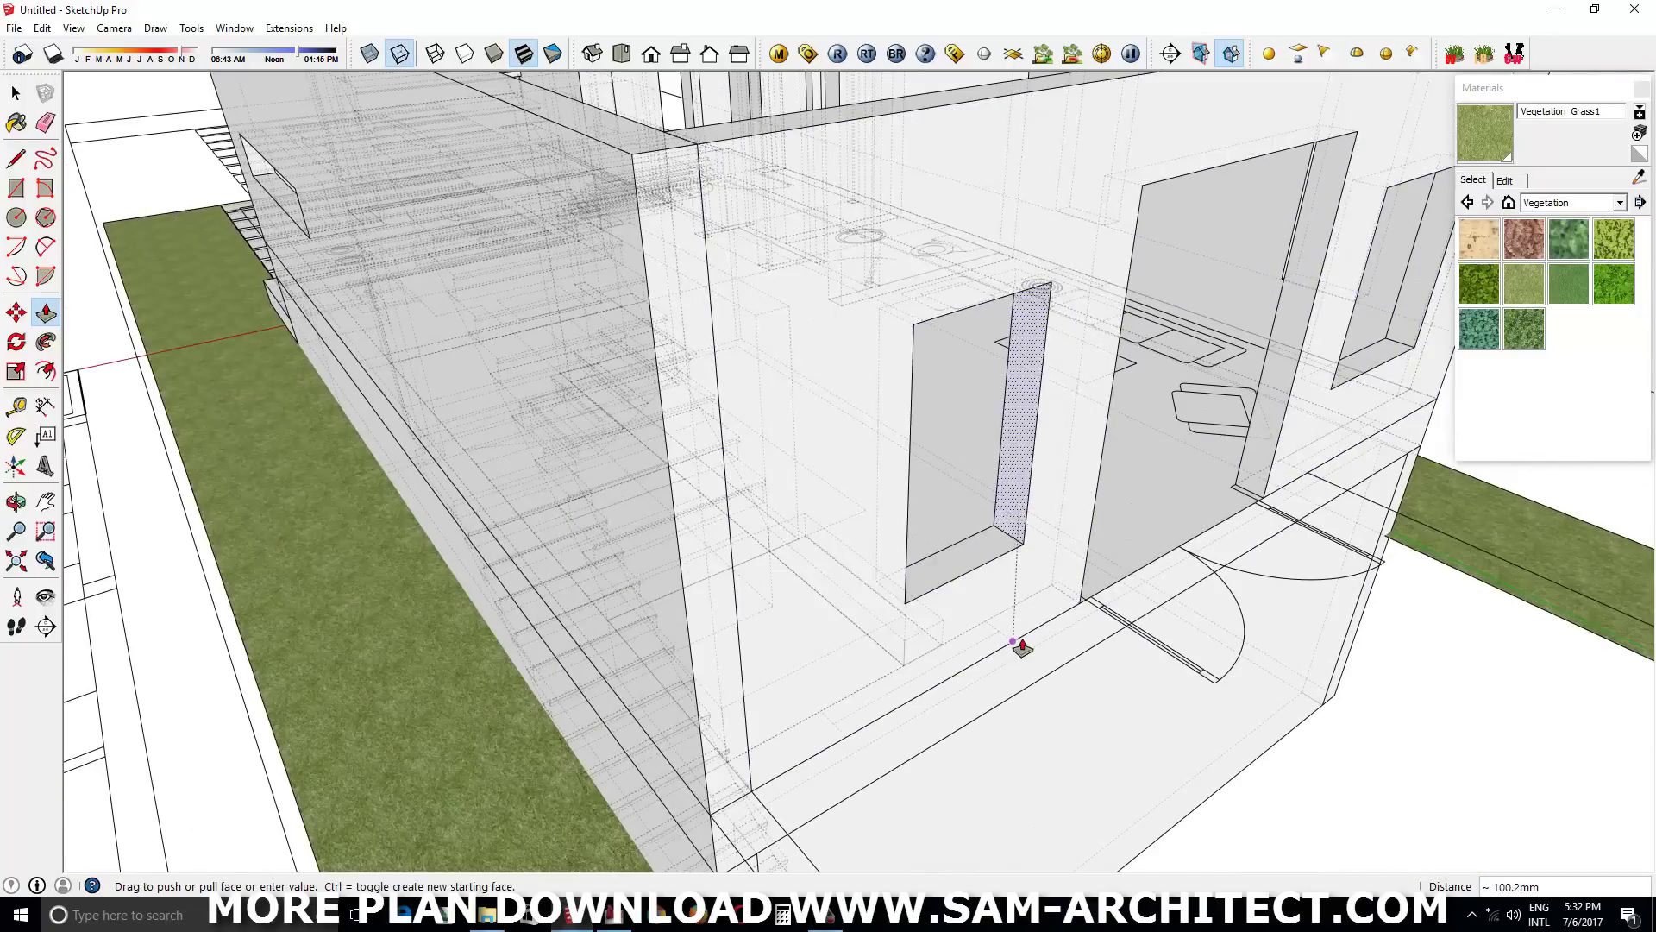
scroll(642, 476, up, 3)
scroll(624, 660, down, 5)
Turn off X-ray and orbit to an angled front corner view
key(space)
key(x)
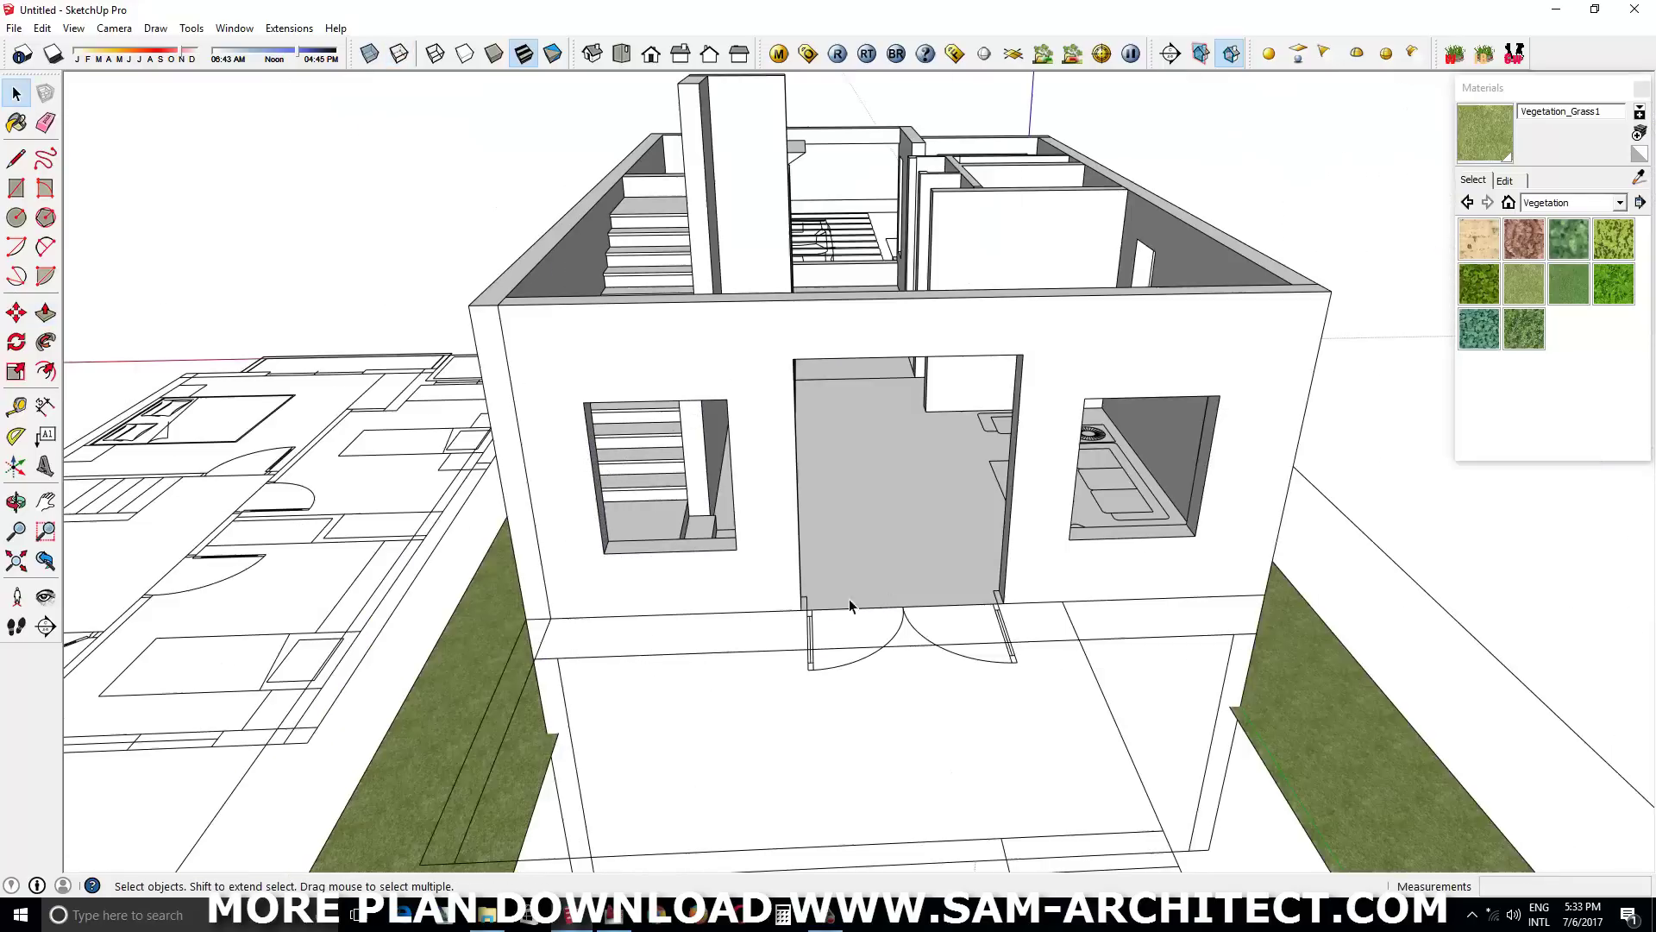
middle_drag(848, 599, 1035, 552)
scroll(1145, 514, up, 3)
middle_drag(1054, 470, 1162, 434)
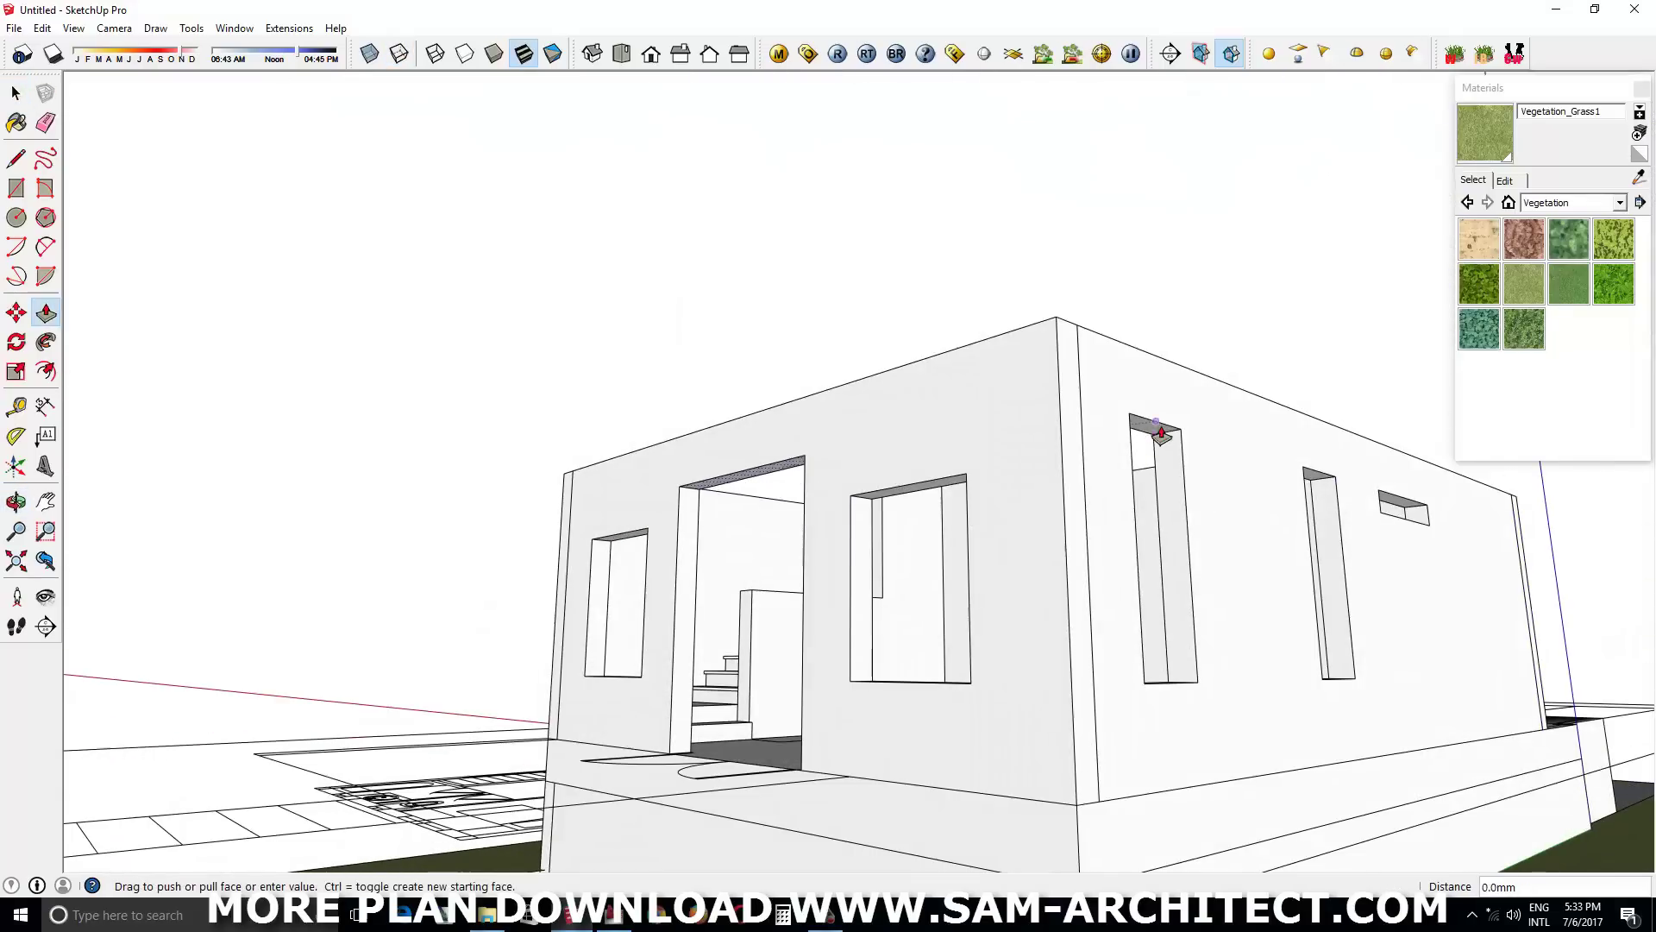
key(space)
scroll(685, 421, down, 3)
Move the upper floor plan drawing onto the house footprint
middle_drag(685, 421, 863, 604)
click(871, 604)
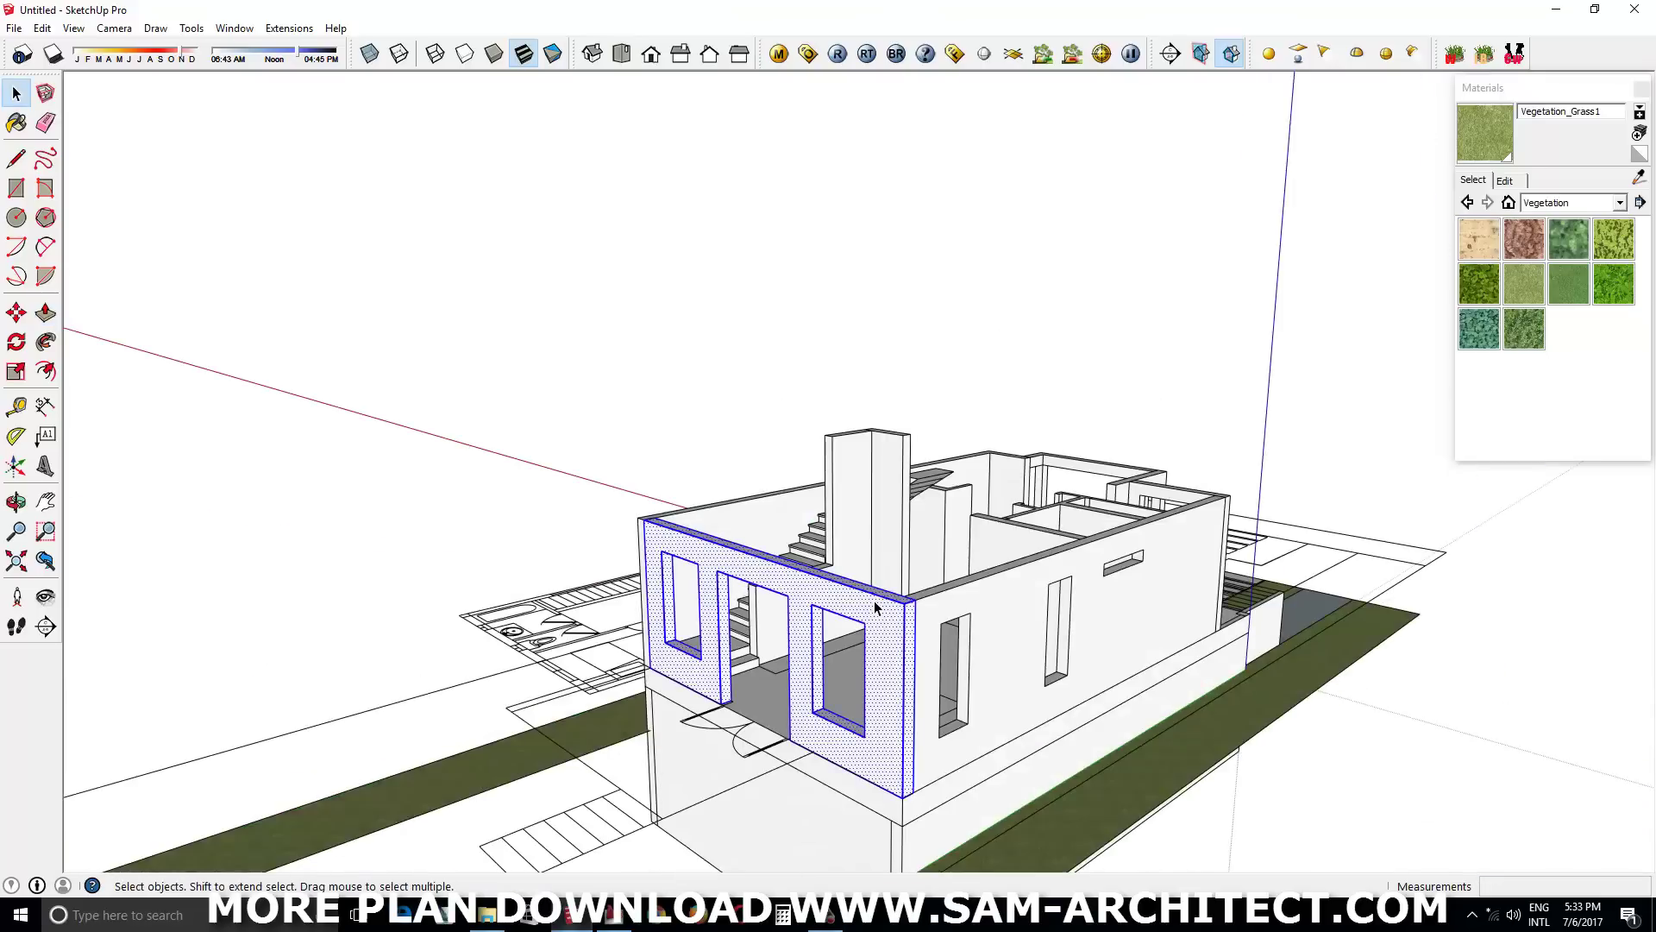
right_click(871, 591)
mouse_move(966, 321)
middle_down()
mouse_move(470, 561)
mouse_move(974, 659)
middle_up()
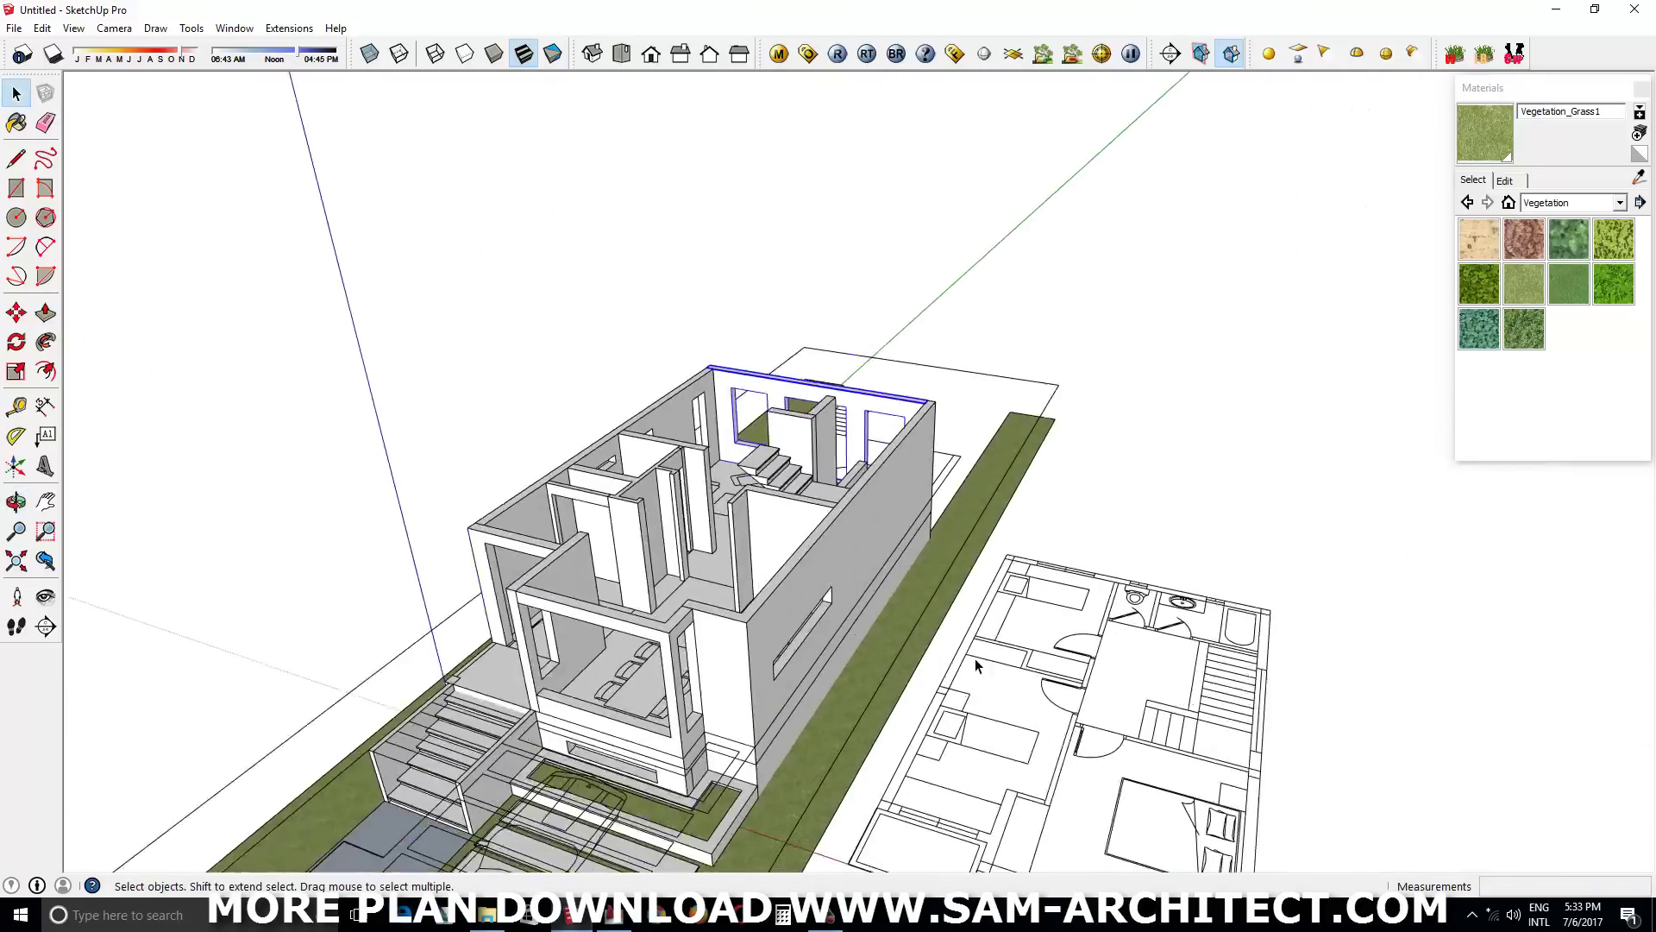
click(981, 542)
key(m)
click(1184, 635)
click(936, 414)
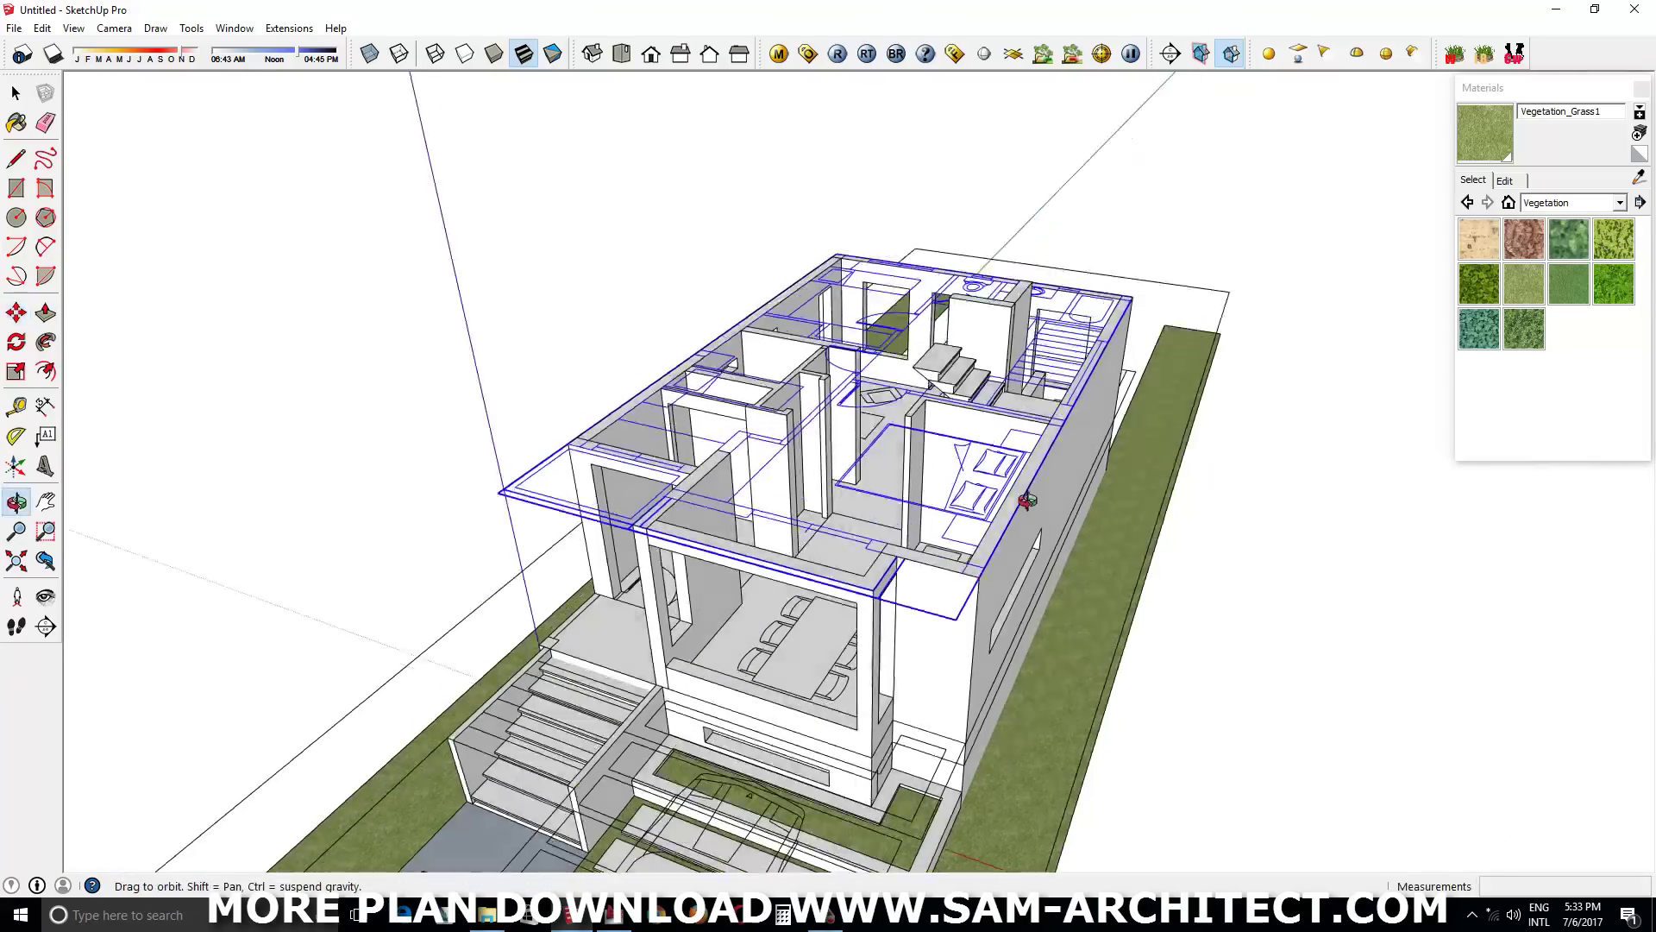
key(space)
Draw the slab edge rectangle along the upper floor edge
middle_drag(804, 586, 1056, 521)
scroll(481, 658, up, 5)
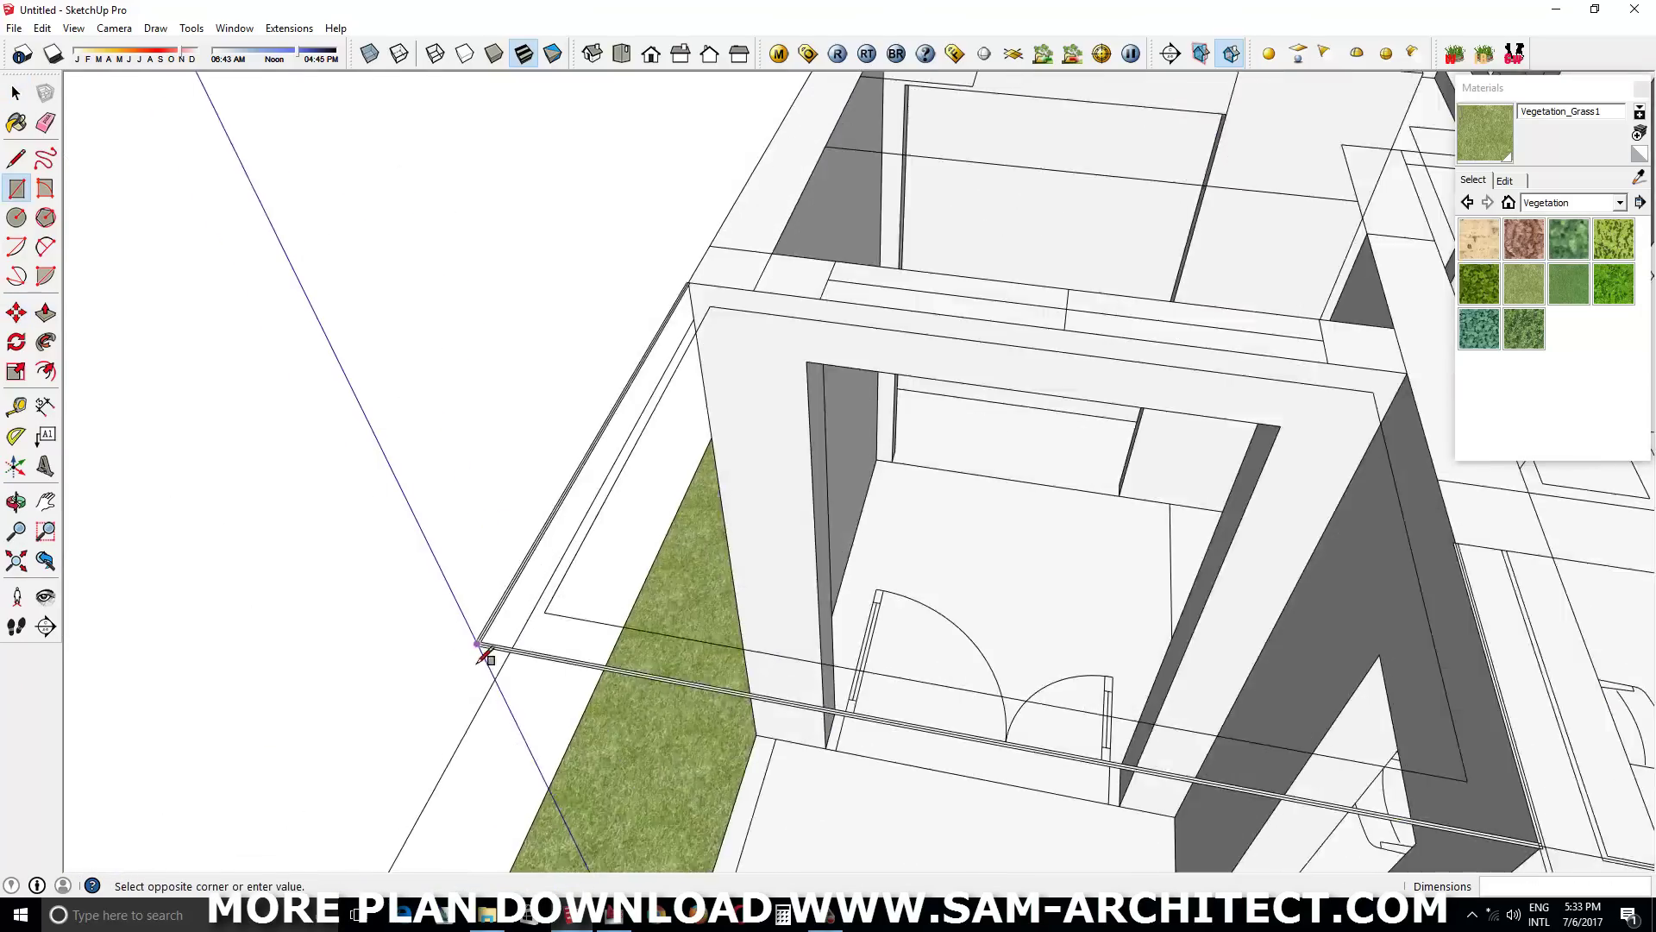
click(480, 671)
scroll(1052, 675, down, 3)
scroll(674, 618, up, 4)
scroll(675, 619, up, 2)
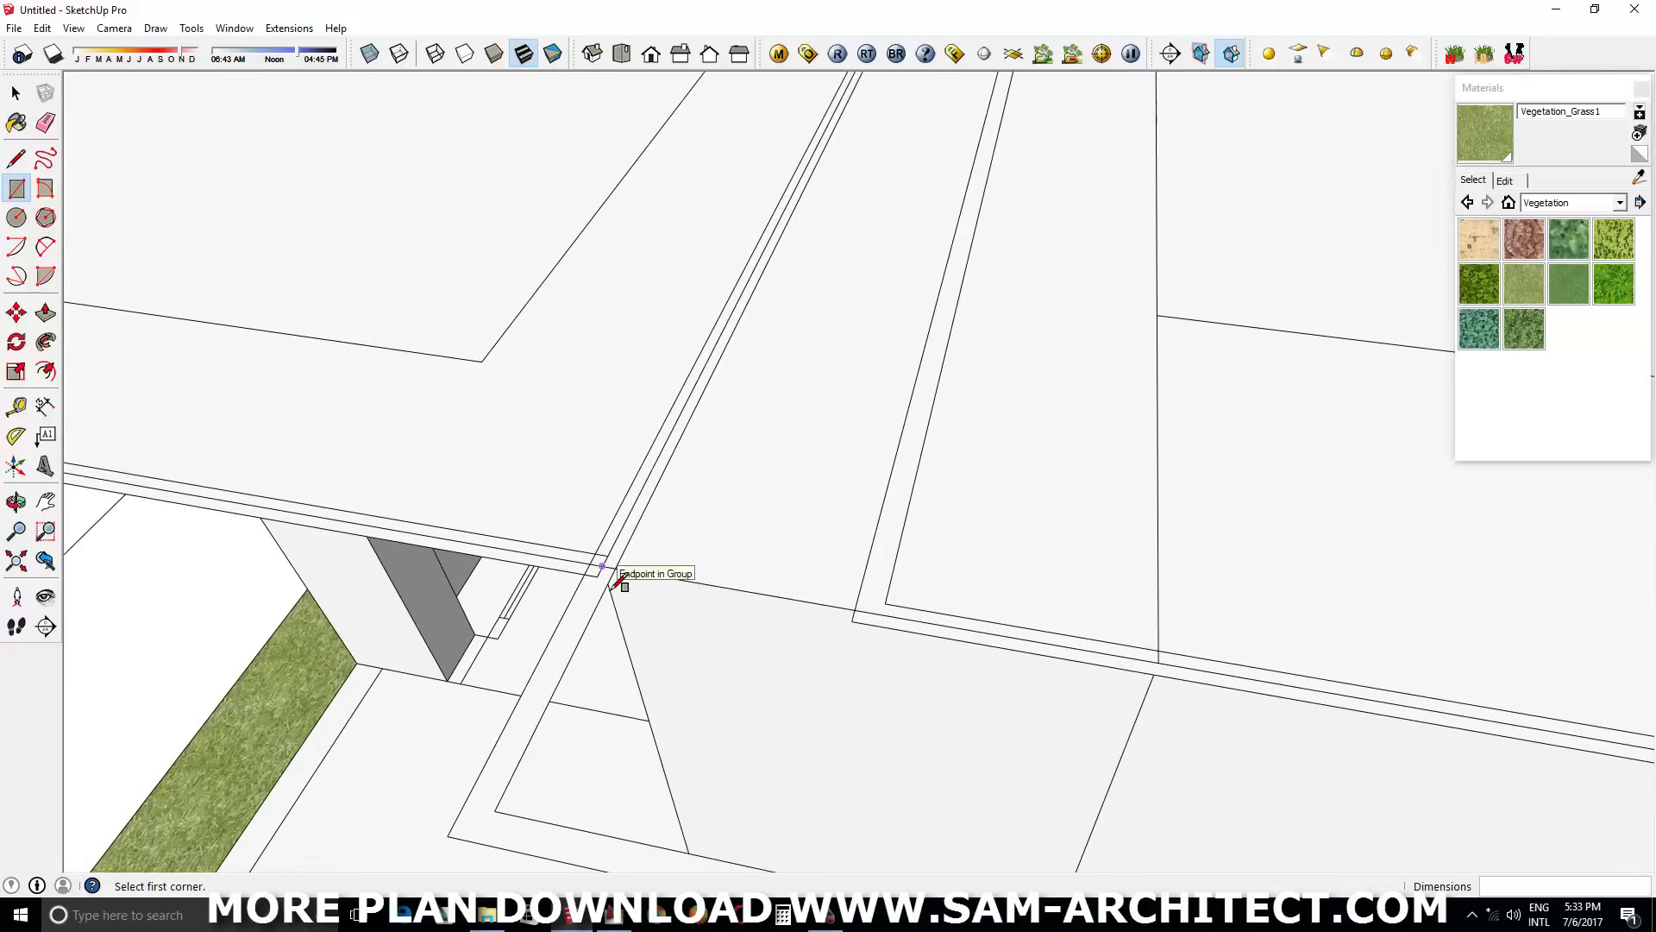
scroll(556, 657, down, 5)
scroll(958, 573, up, 5)
scroll(1125, 562, up, 2)
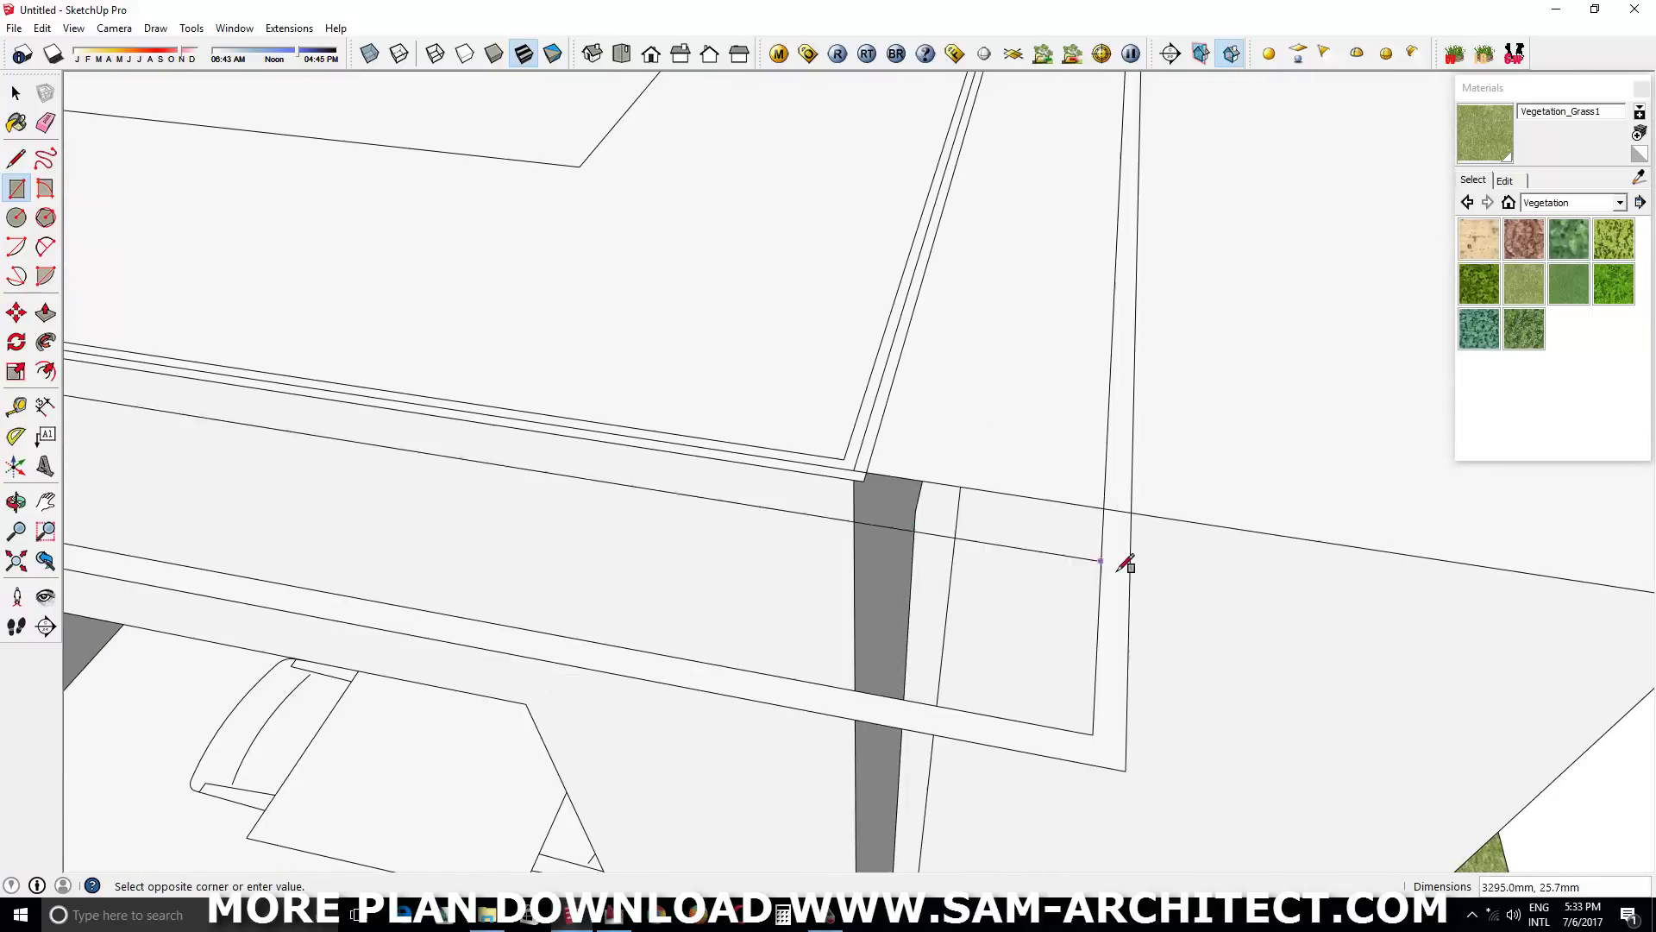
scroll(1109, 765, down, 3)
scroll(1172, 736, down, 2)
scroll(1183, 714, up, 2)
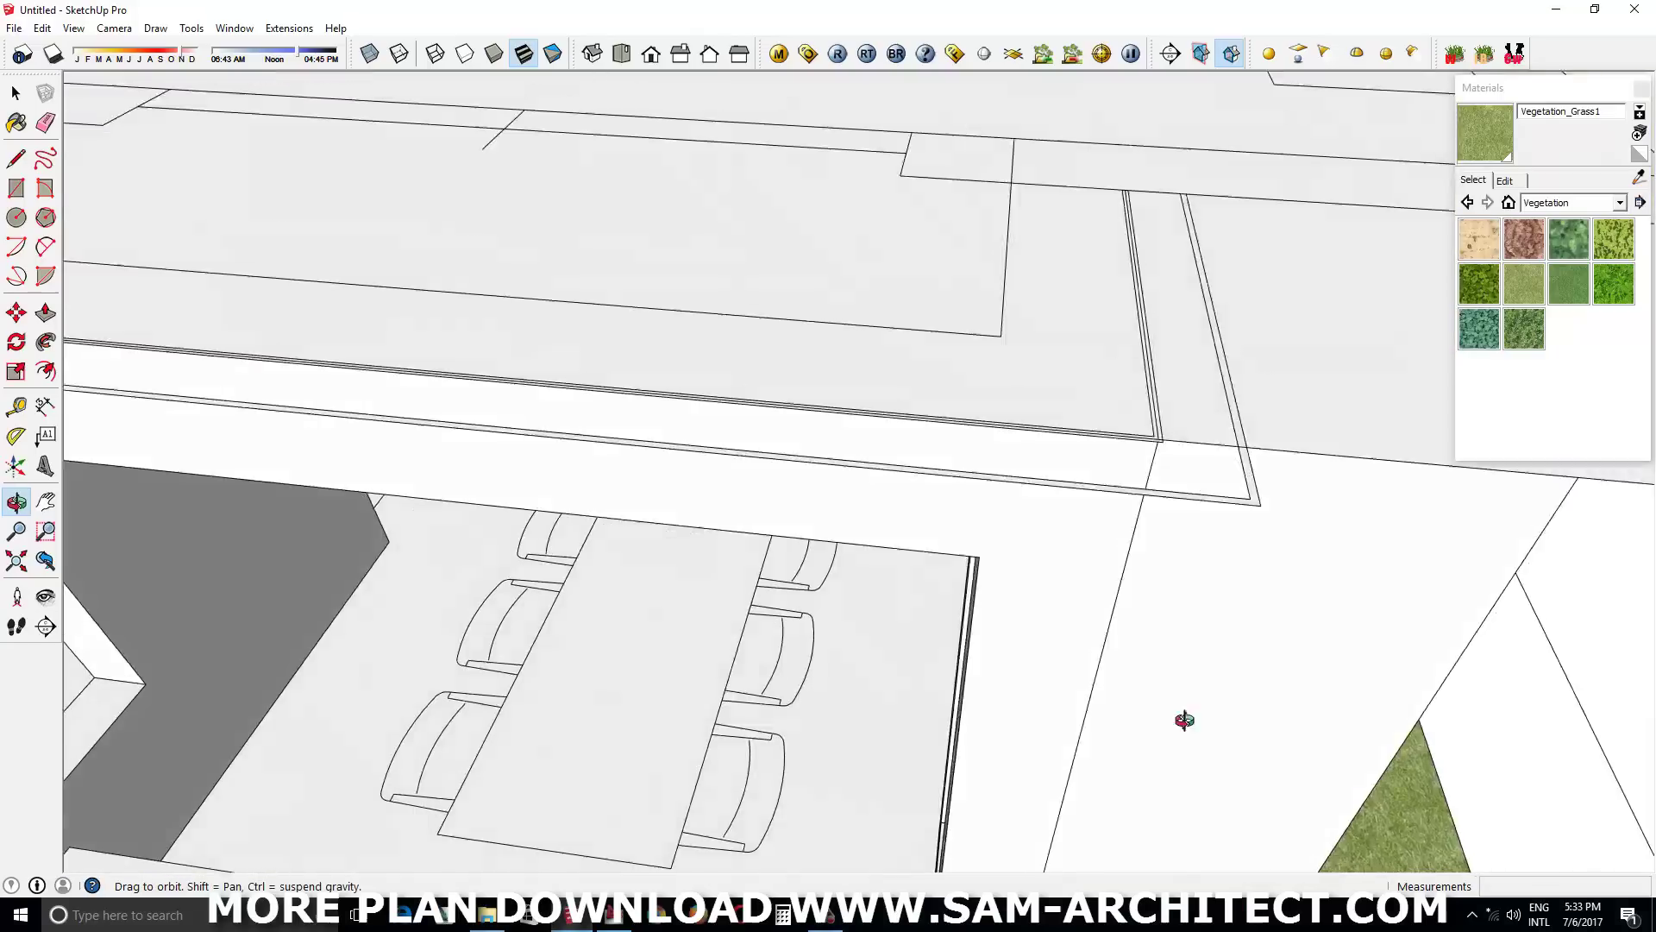
scroll(913, 838, up, 4)
click(918, 835)
shift+middle_drag(918, 836, 932, 756)
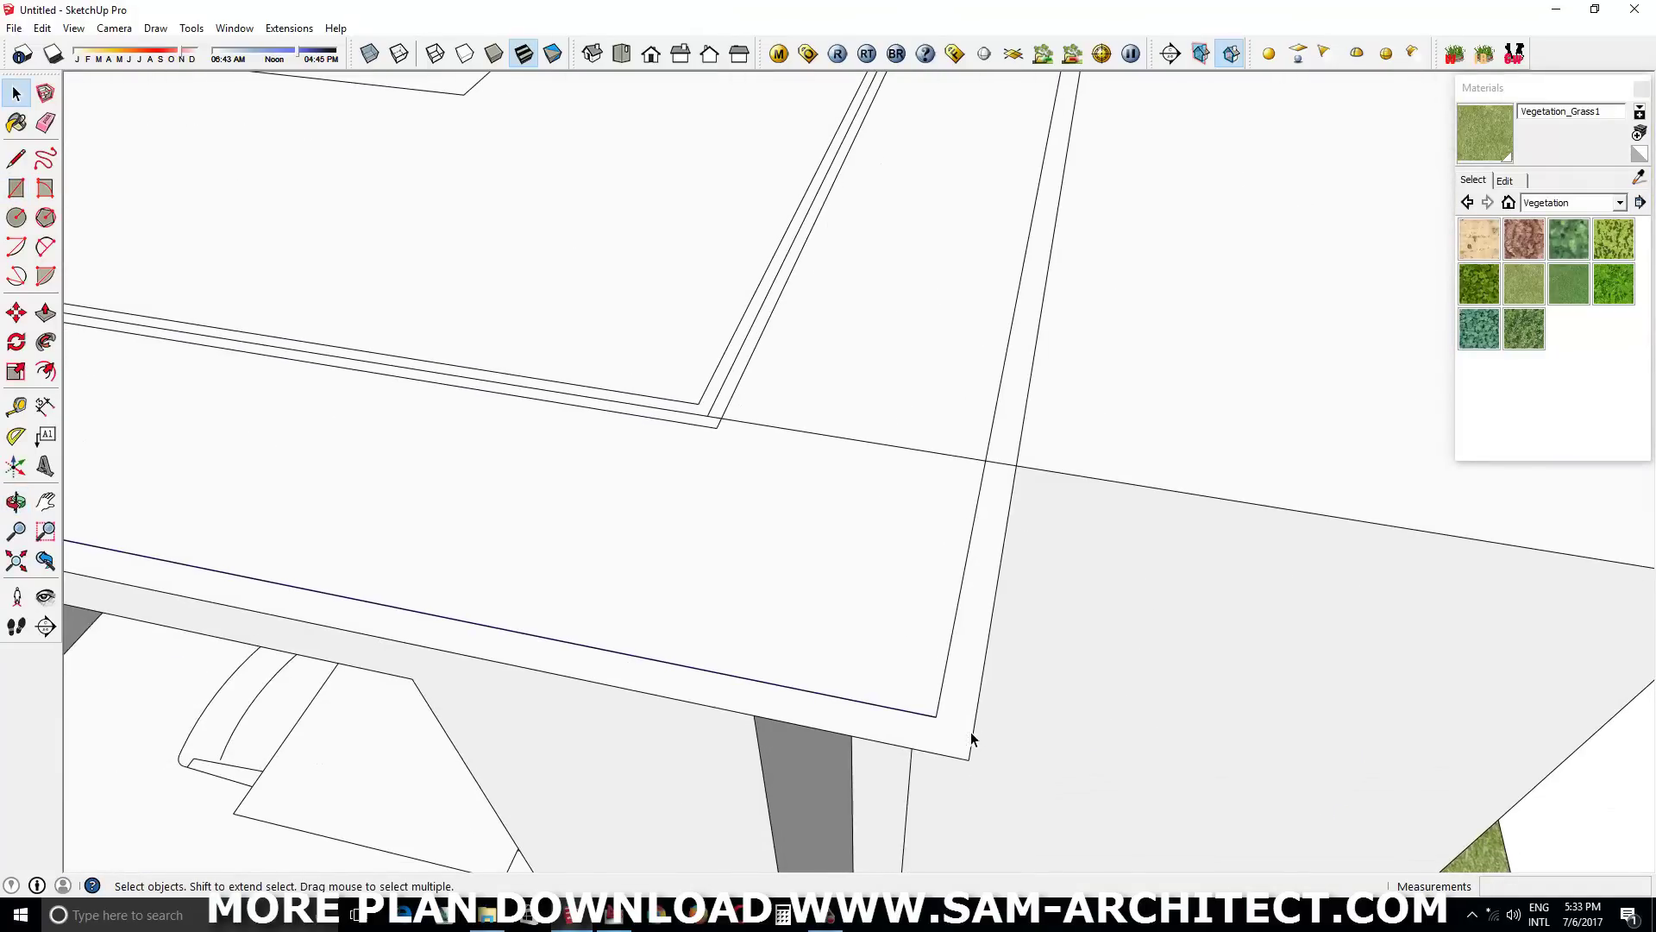
Zoom in on the slab and select the roof group
key(m)
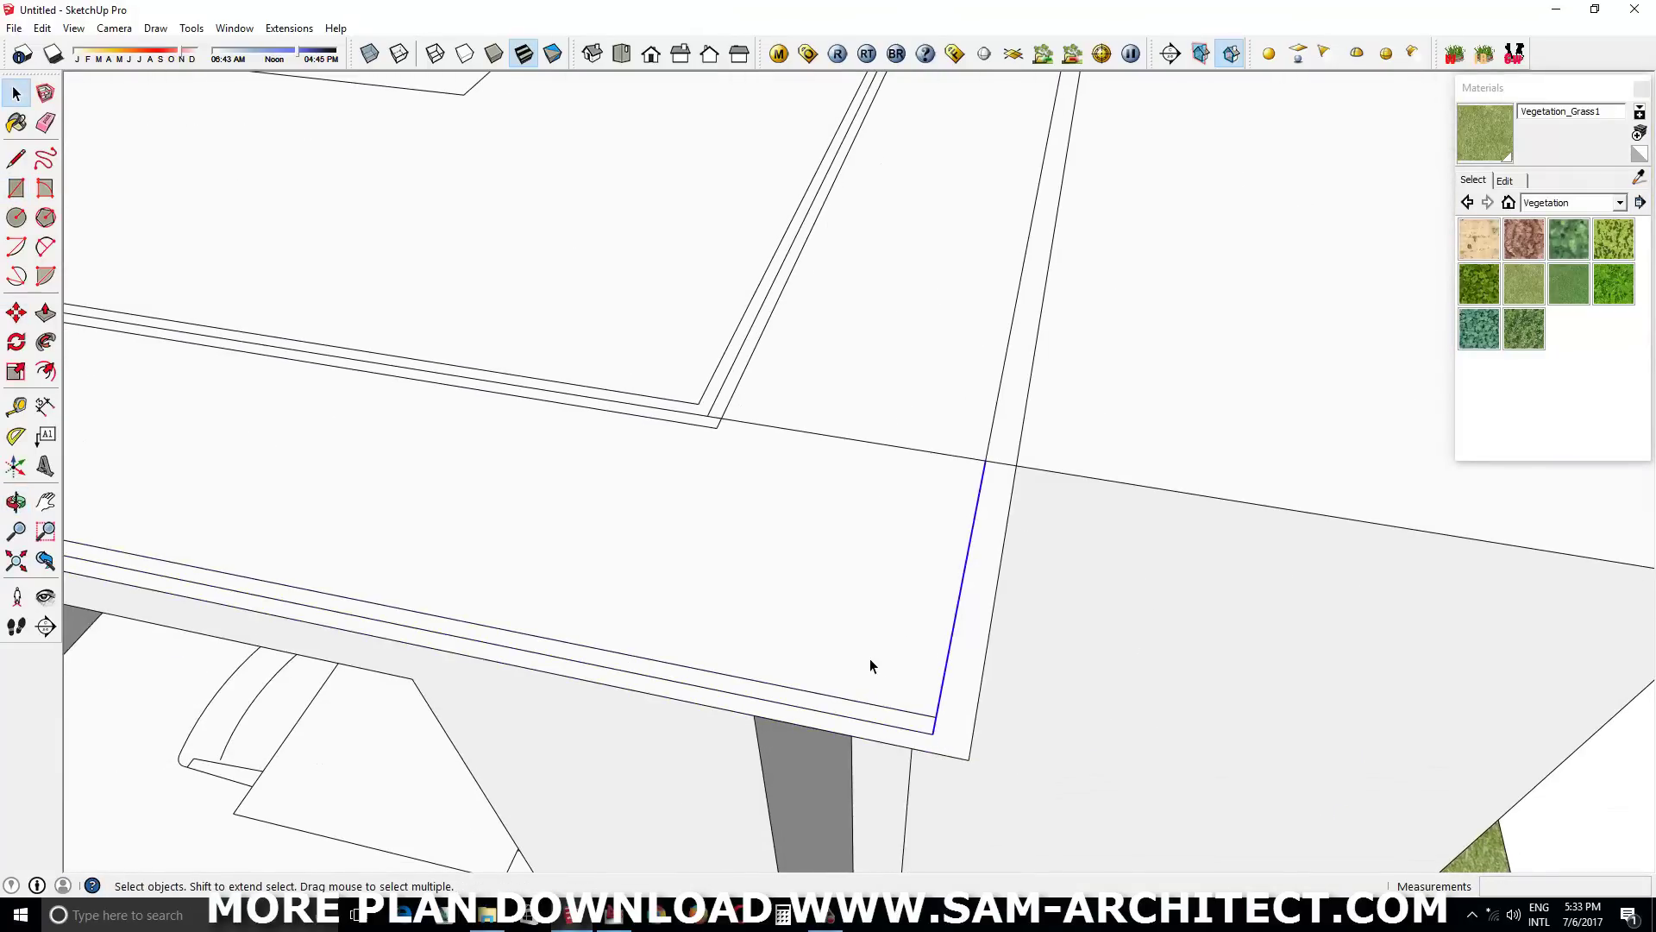
scroll(1001, 437, down, 3)
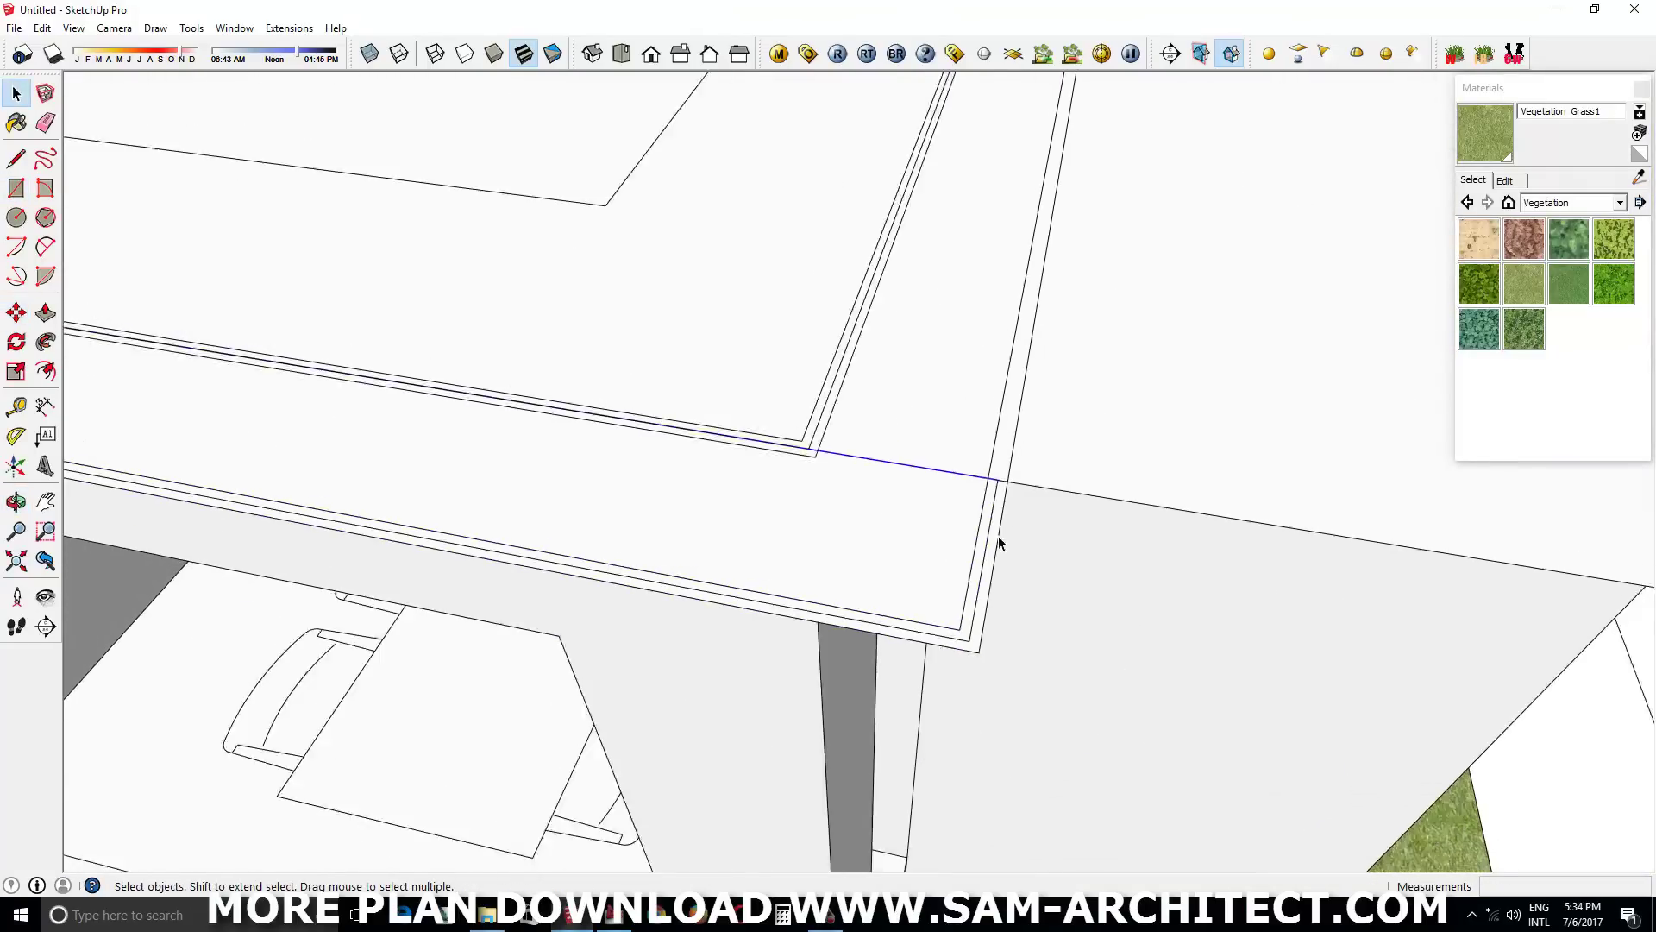
scroll(992, 560, up, 3)
key(l)
scroll(1059, 286, up, 2)
scroll(1067, 279, down, 3)
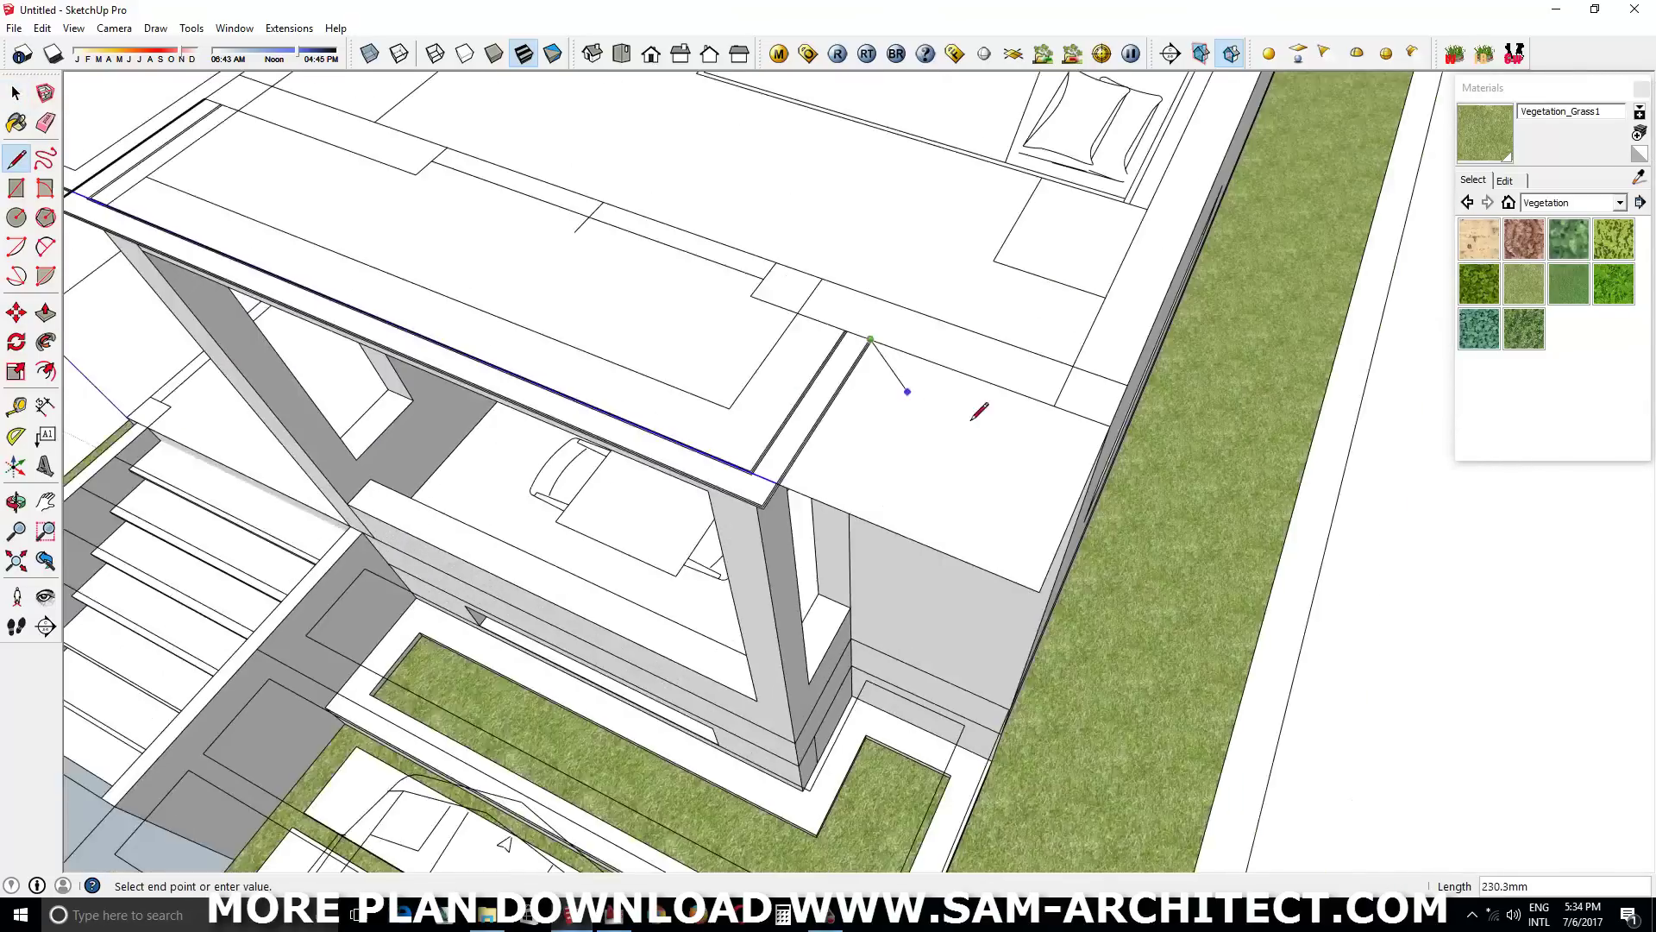
scroll(980, 410, up, 2)
key(space)
click(512, 555)
scroll(511, 555, down, 3)
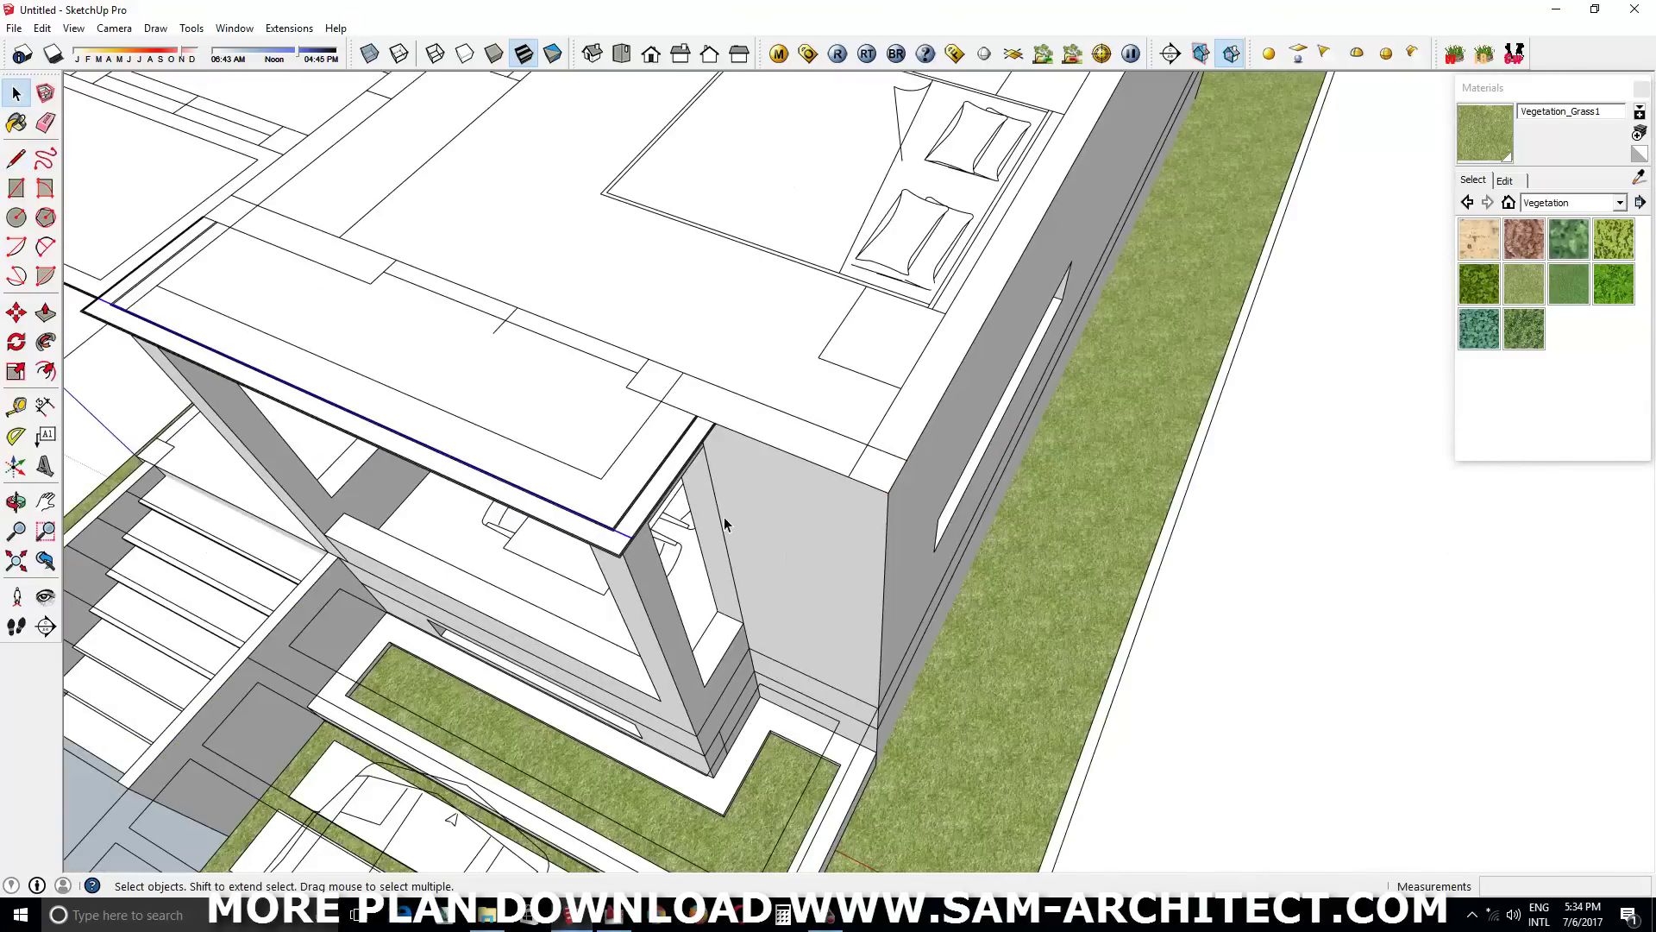
scroll(690, 483, up, 2)
scroll(573, 447, up, 3)
scroll(814, 457, down, 2)
scroll(814, 457, down, 3)
Push/Pull the upper floor up to meet the roof face
key(p)
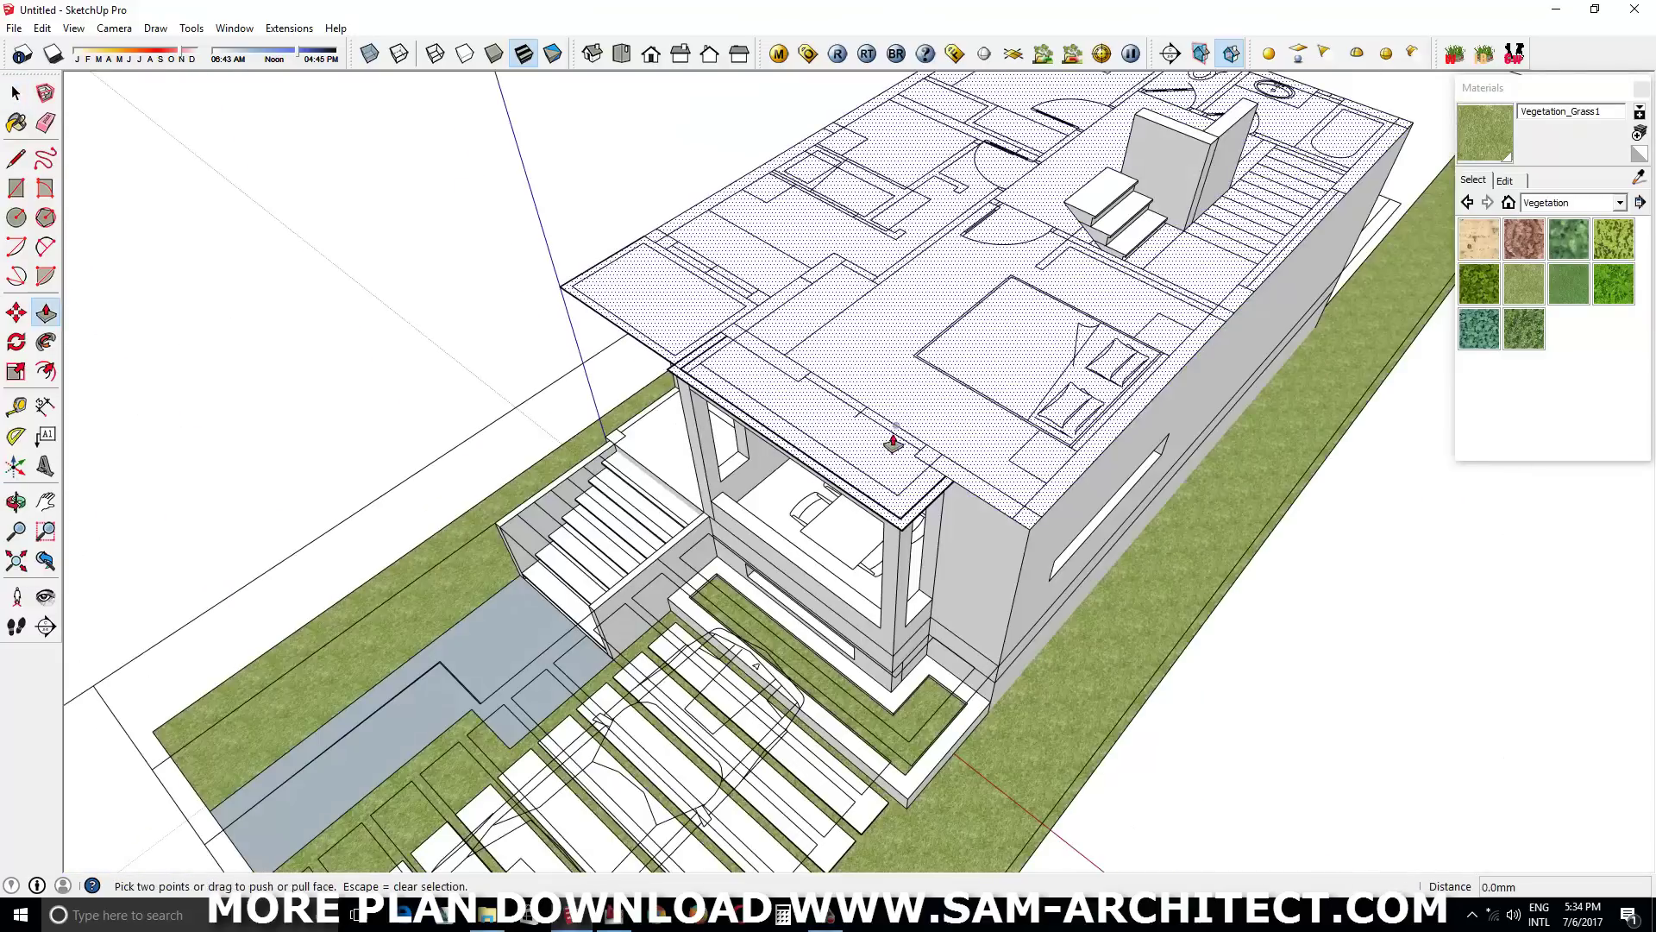
scroll(891, 432, up, 3)
drag(891, 432, 1031, 317)
key(Return)
scroll(1031, 317, down, 3)
scroll(908, 526, up, 3)
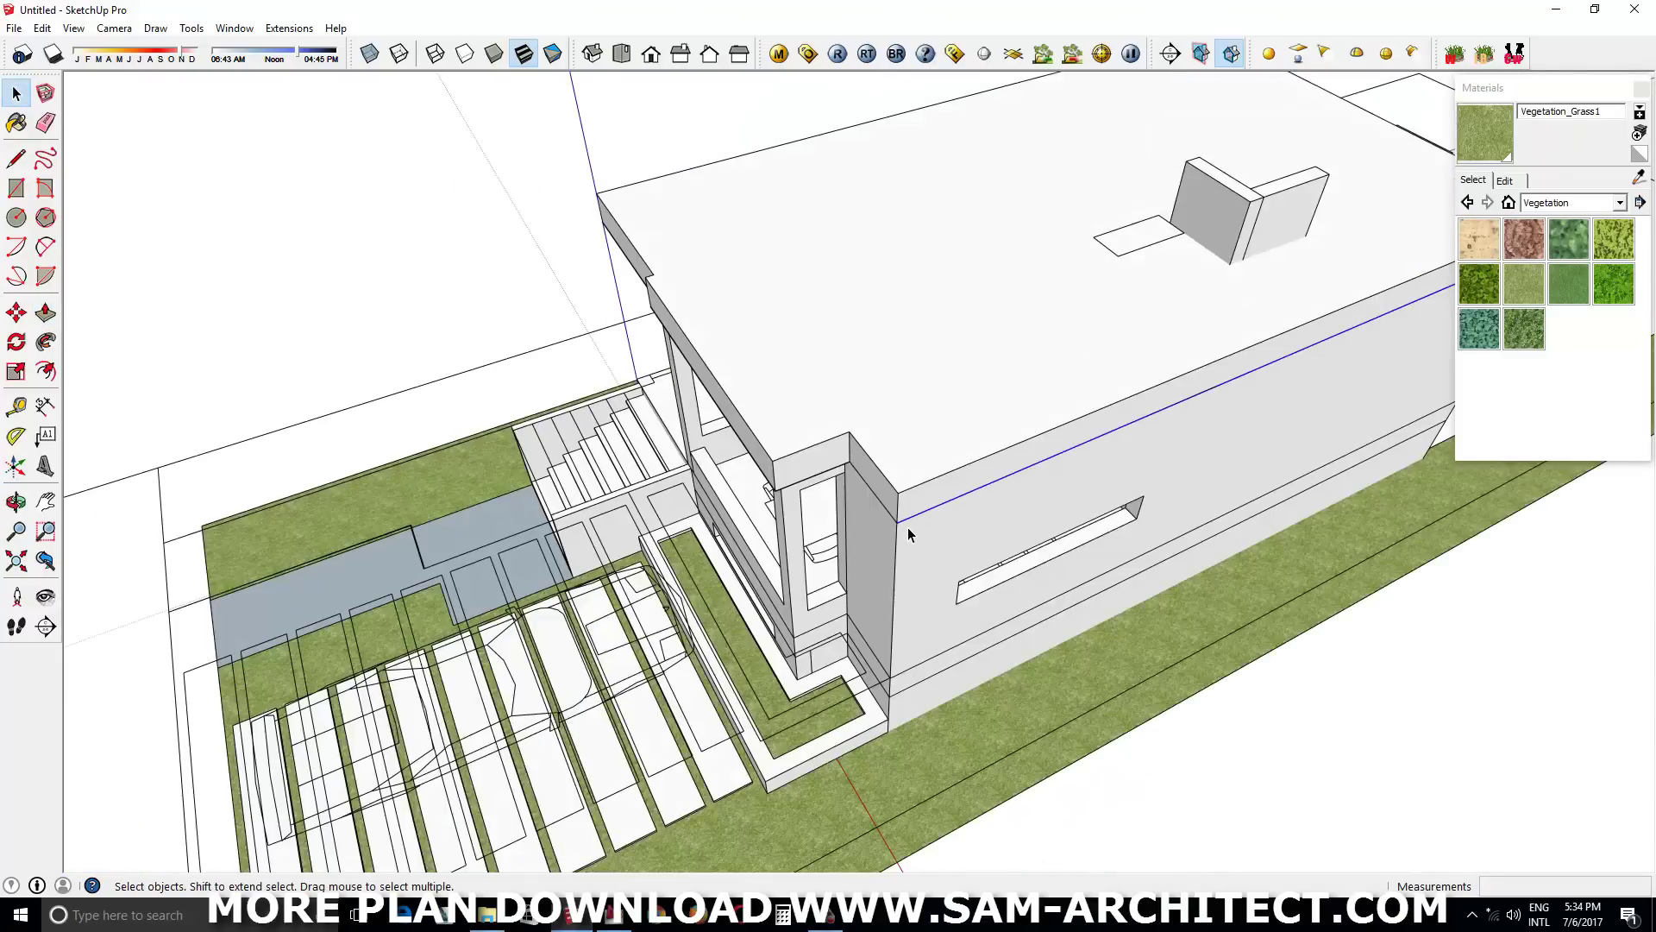
key(space)
Orbit under and around the roof to check the front overhang
right_click(915, 509)
scroll(898, 543, up, 3)
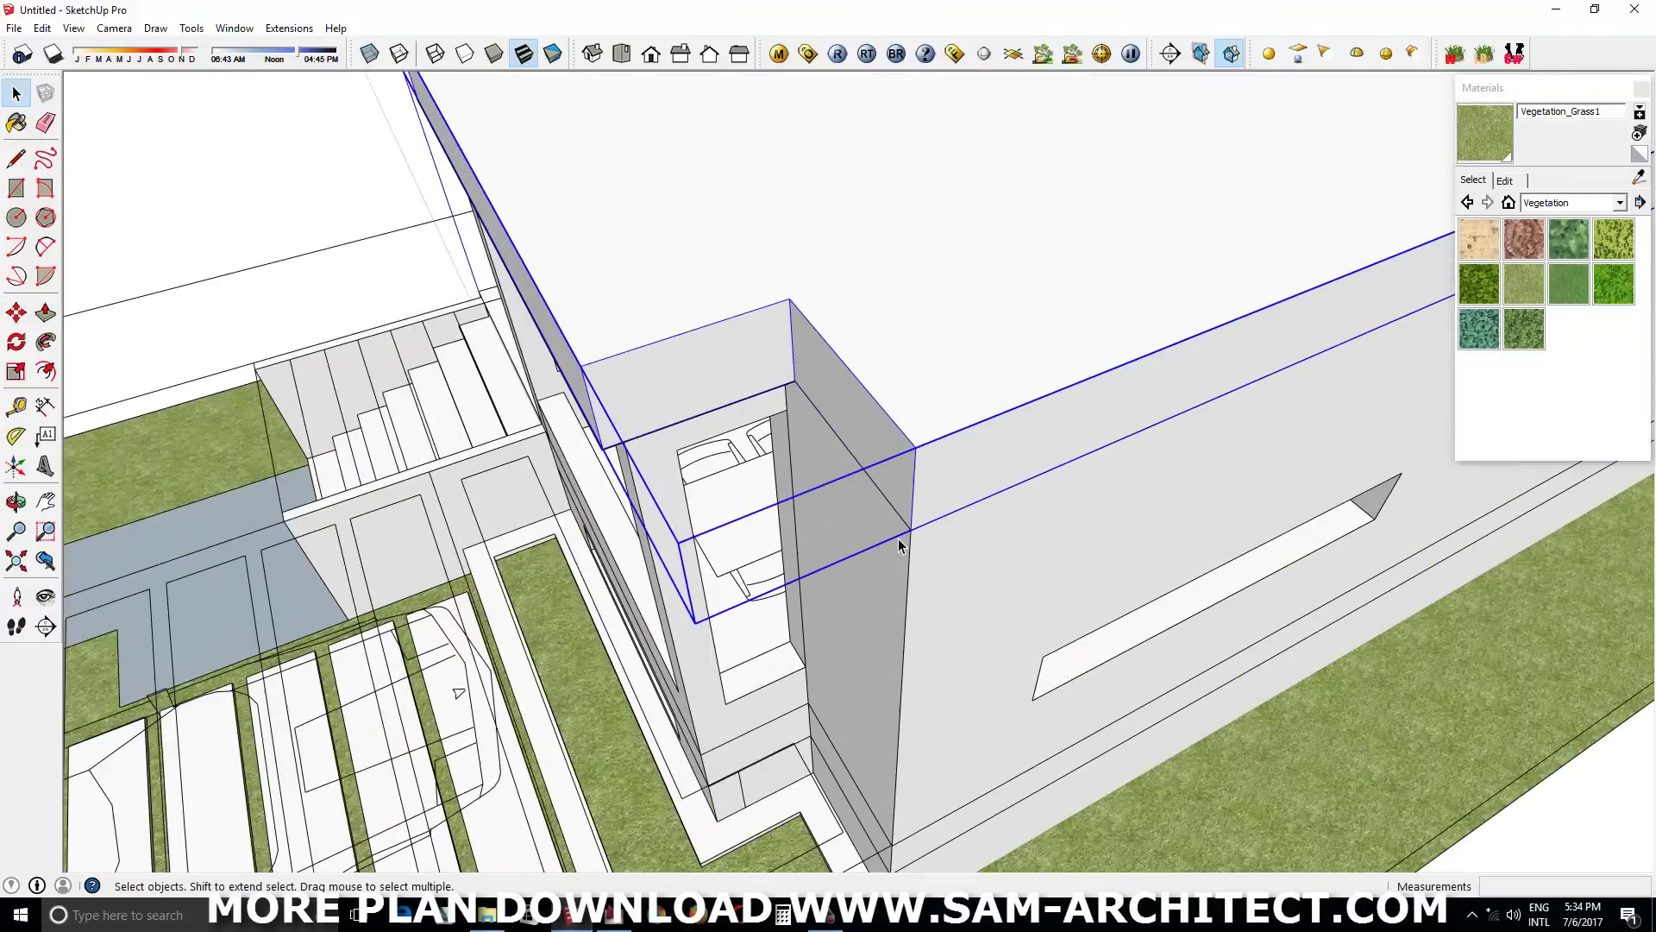
mouse_move(903, 523)
middle_down()
mouse_move(1094, 314)
mouse_move(972, 167)
mouse_move(651, 164)
middle_up()
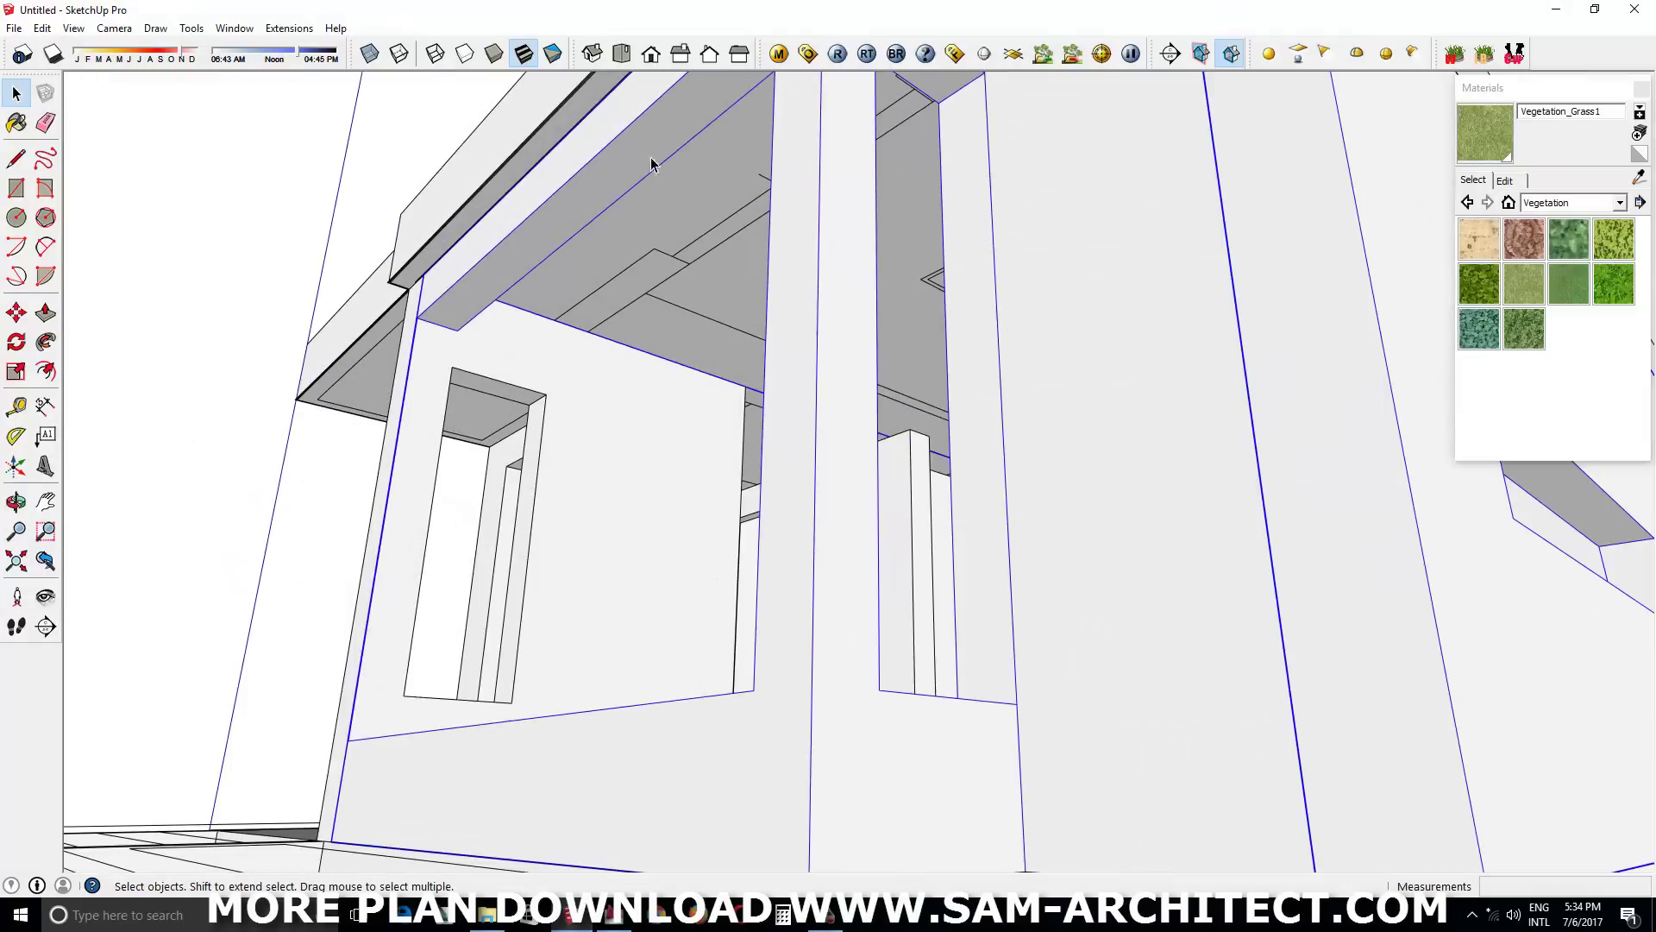
scroll(742, 219, down, 5)
mouse_move(832, 436)
middle_down()
mouse_move(740, 333)
mouse_move(846, 506)
mouse_move(842, 536)
mouse_move(878, 507)
middle_up()
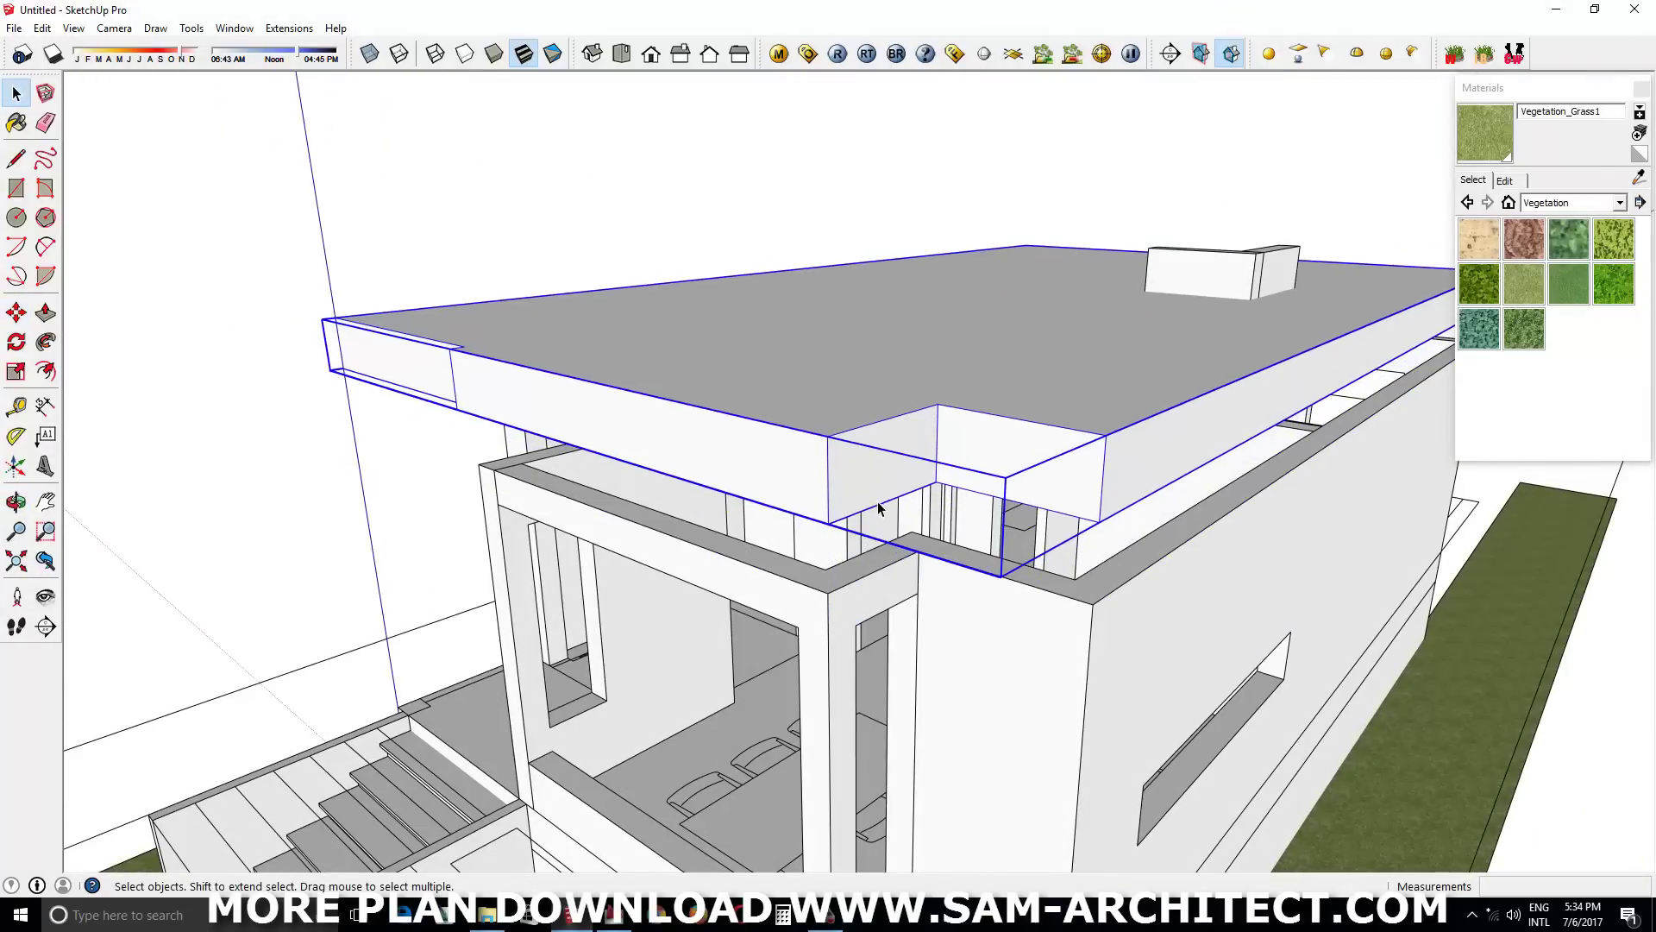
scroll(847, 509, down, 3)
mouse_move(835, 598)
middle_down()
mouse_move(1053, 492)
mouse_move(990, 454)
mouse_move(847, 564)
middle_up()
scroll(990, 454, up, 5)
scroll(847, 563, down, 3)
scroll(788, 592, down, 3)
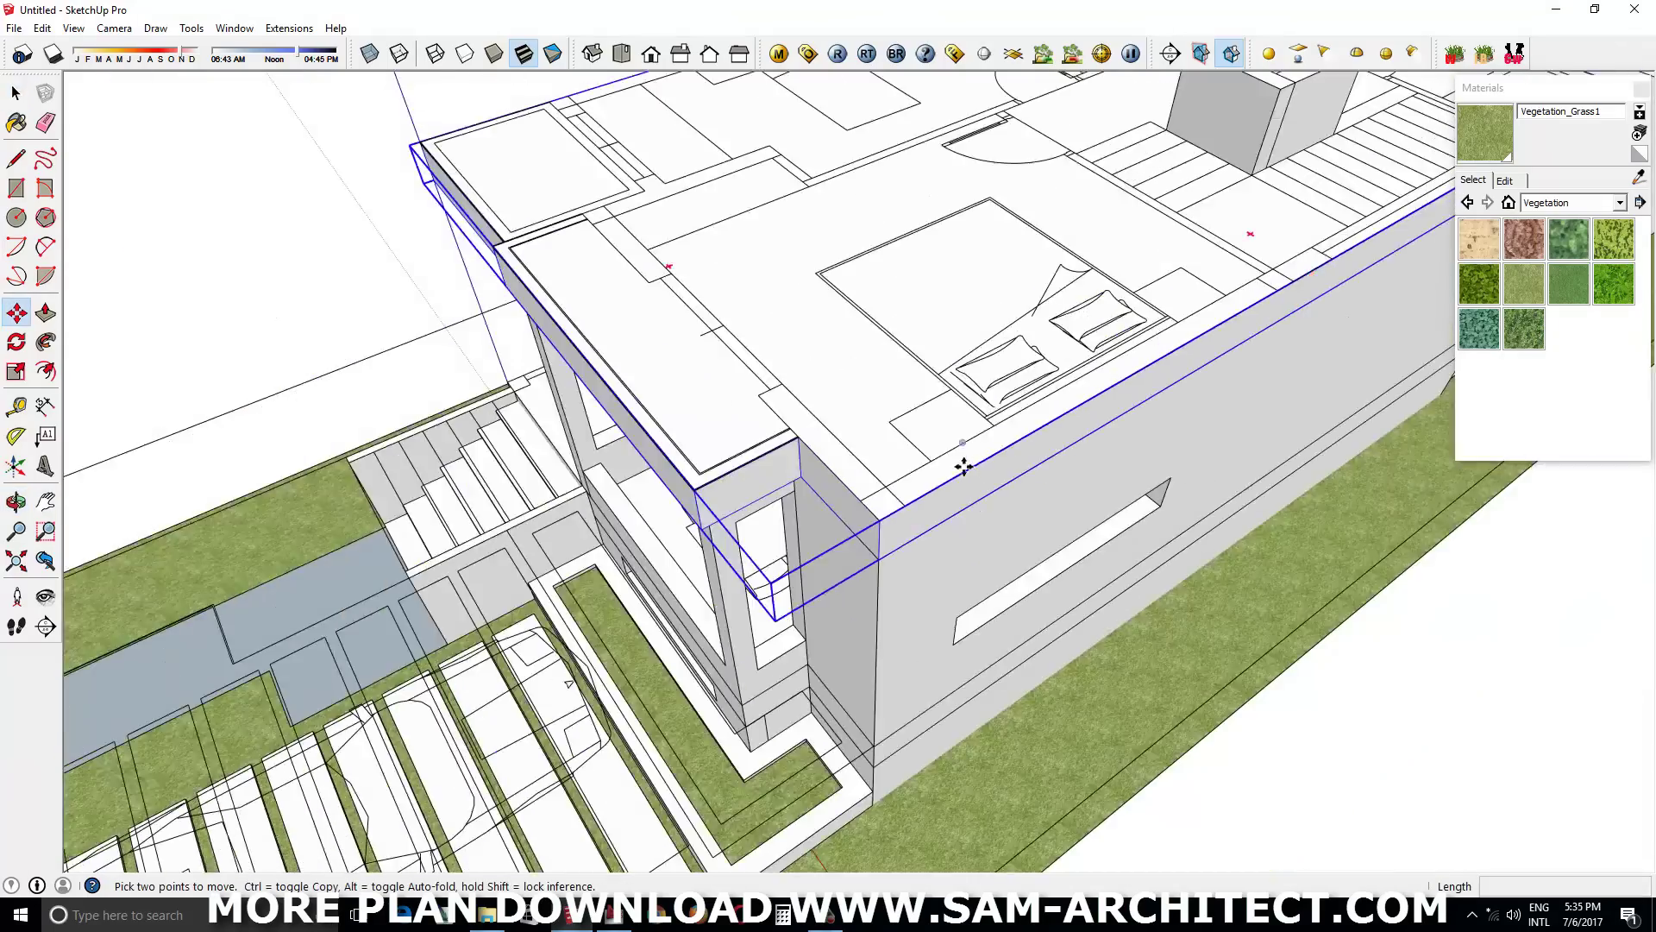
scroll(961, 462, down, 3)
middle_drag(960, 462, 1009, 496)
scroll(1009, 495, up, 2)
scroll(1000, 431, up, 3)
scroll(1035, 561, up, 4)
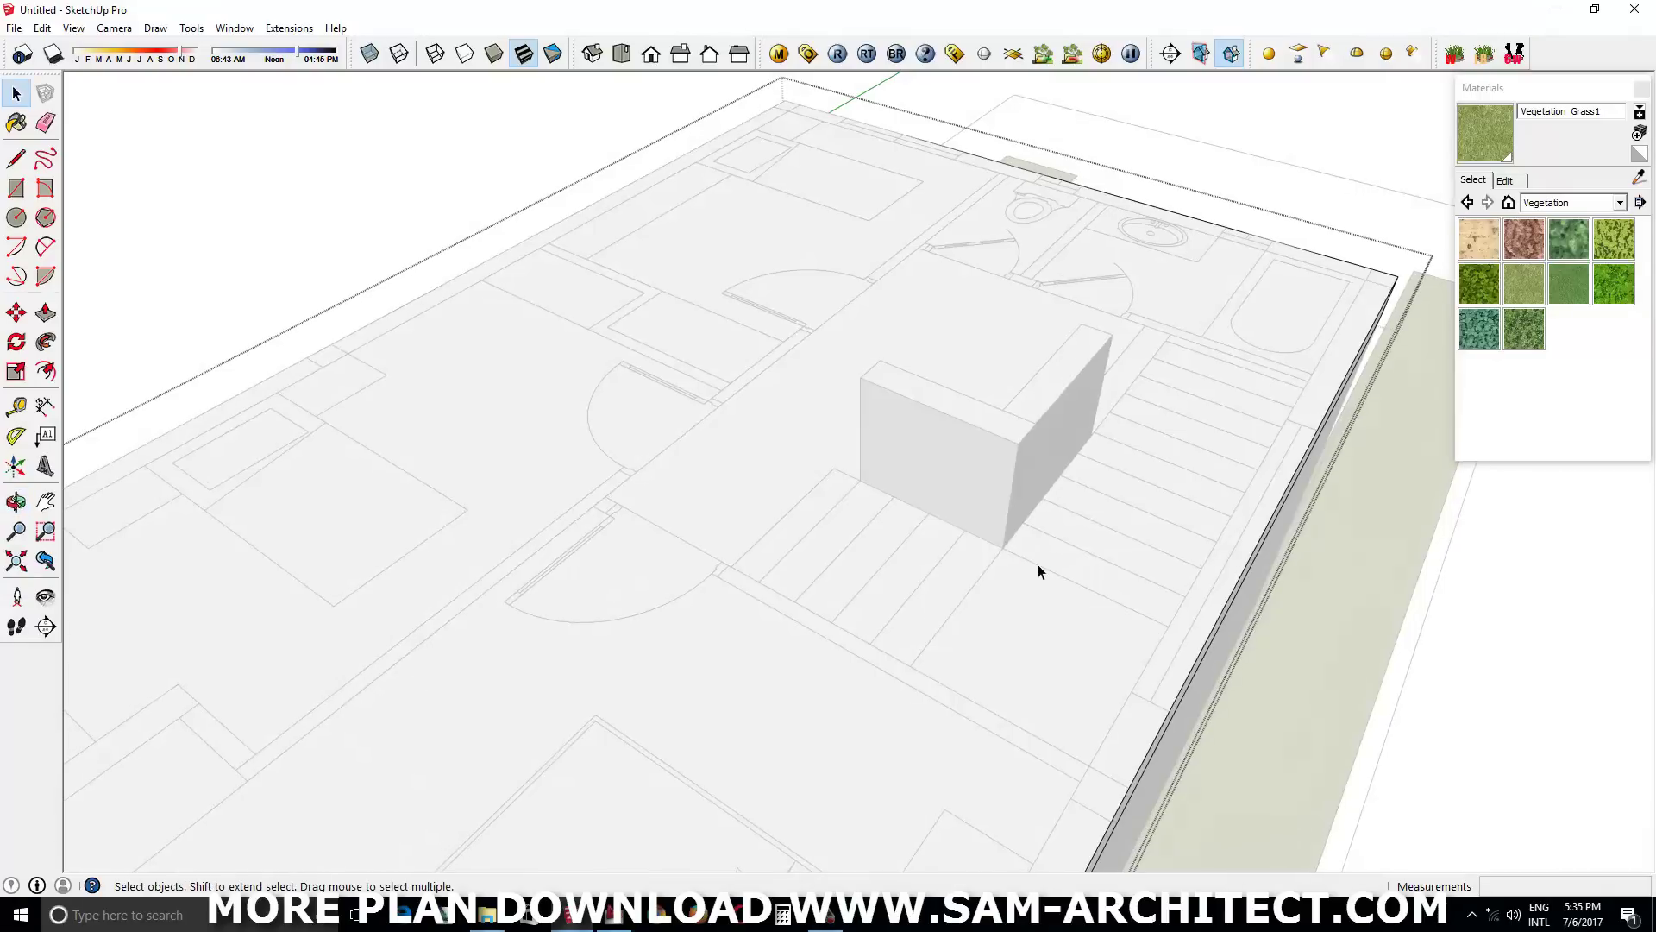
Draw a 2000 × 1000 mm stairwell rectangle and push it down 400 mm
key(r)
click(860, 480)
click(1097, 781)
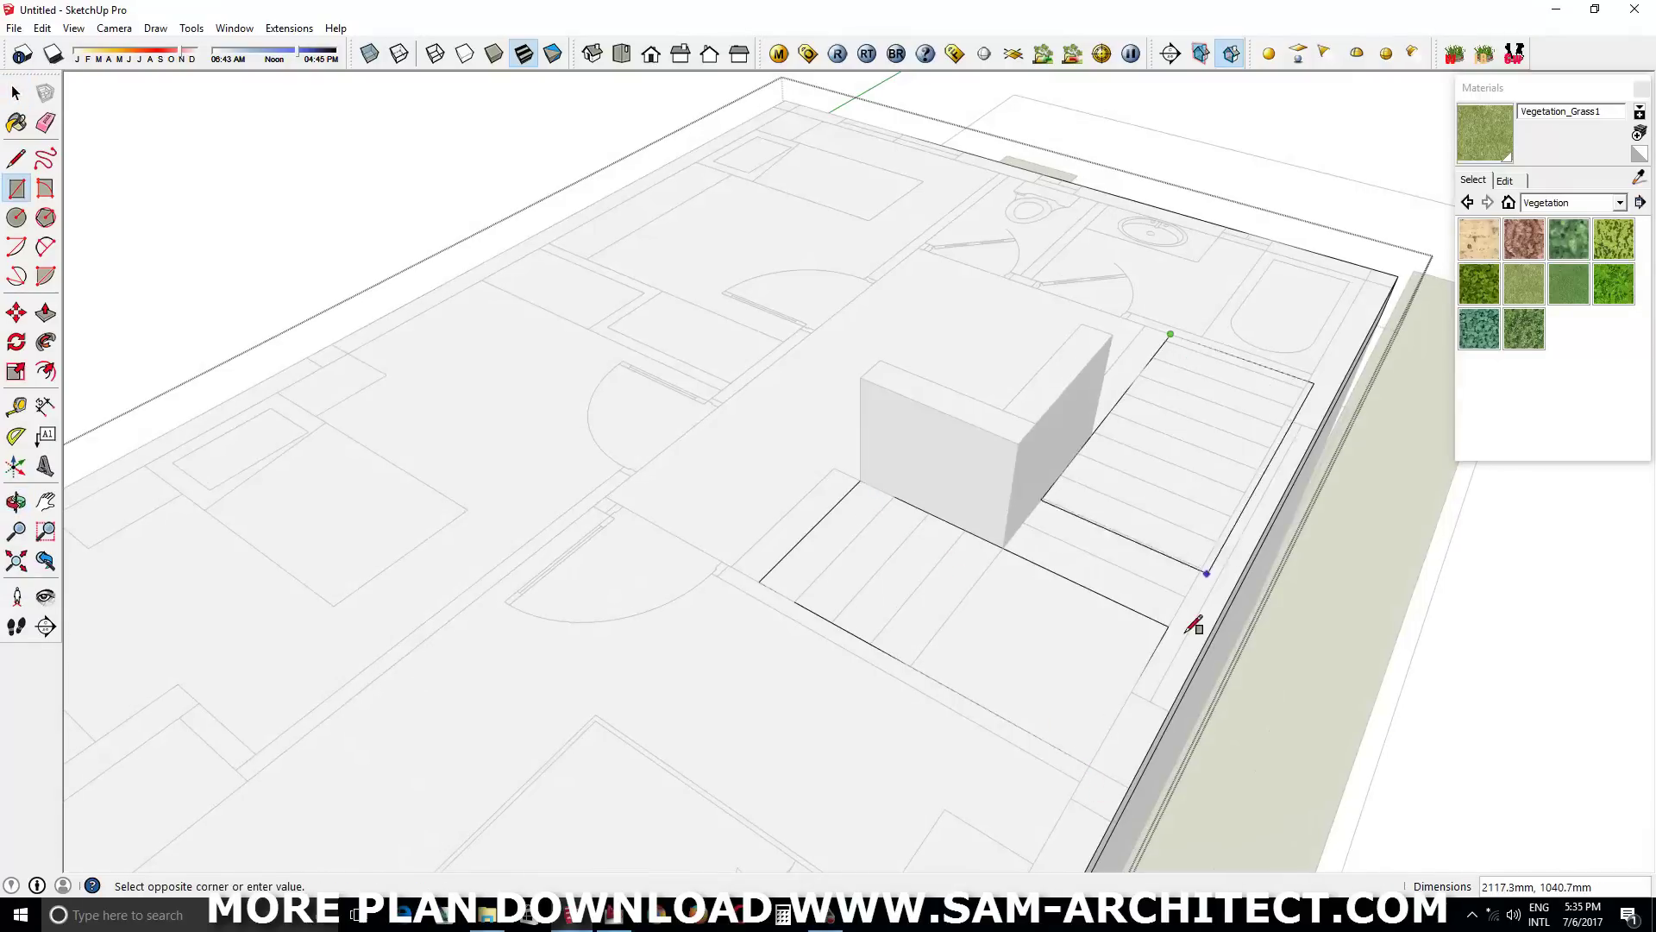
click(1012, 597)
scroll(998, 621, down, 2)
mouse_move(998, 621)
middle_down()
mouse_move(1110, 380)
mouse_move(1142, 441)
mouse_move(981, 392)
mouse_move(1088, 484)
middle_up()
key(p)
drag(1088, 484, 830, 712)
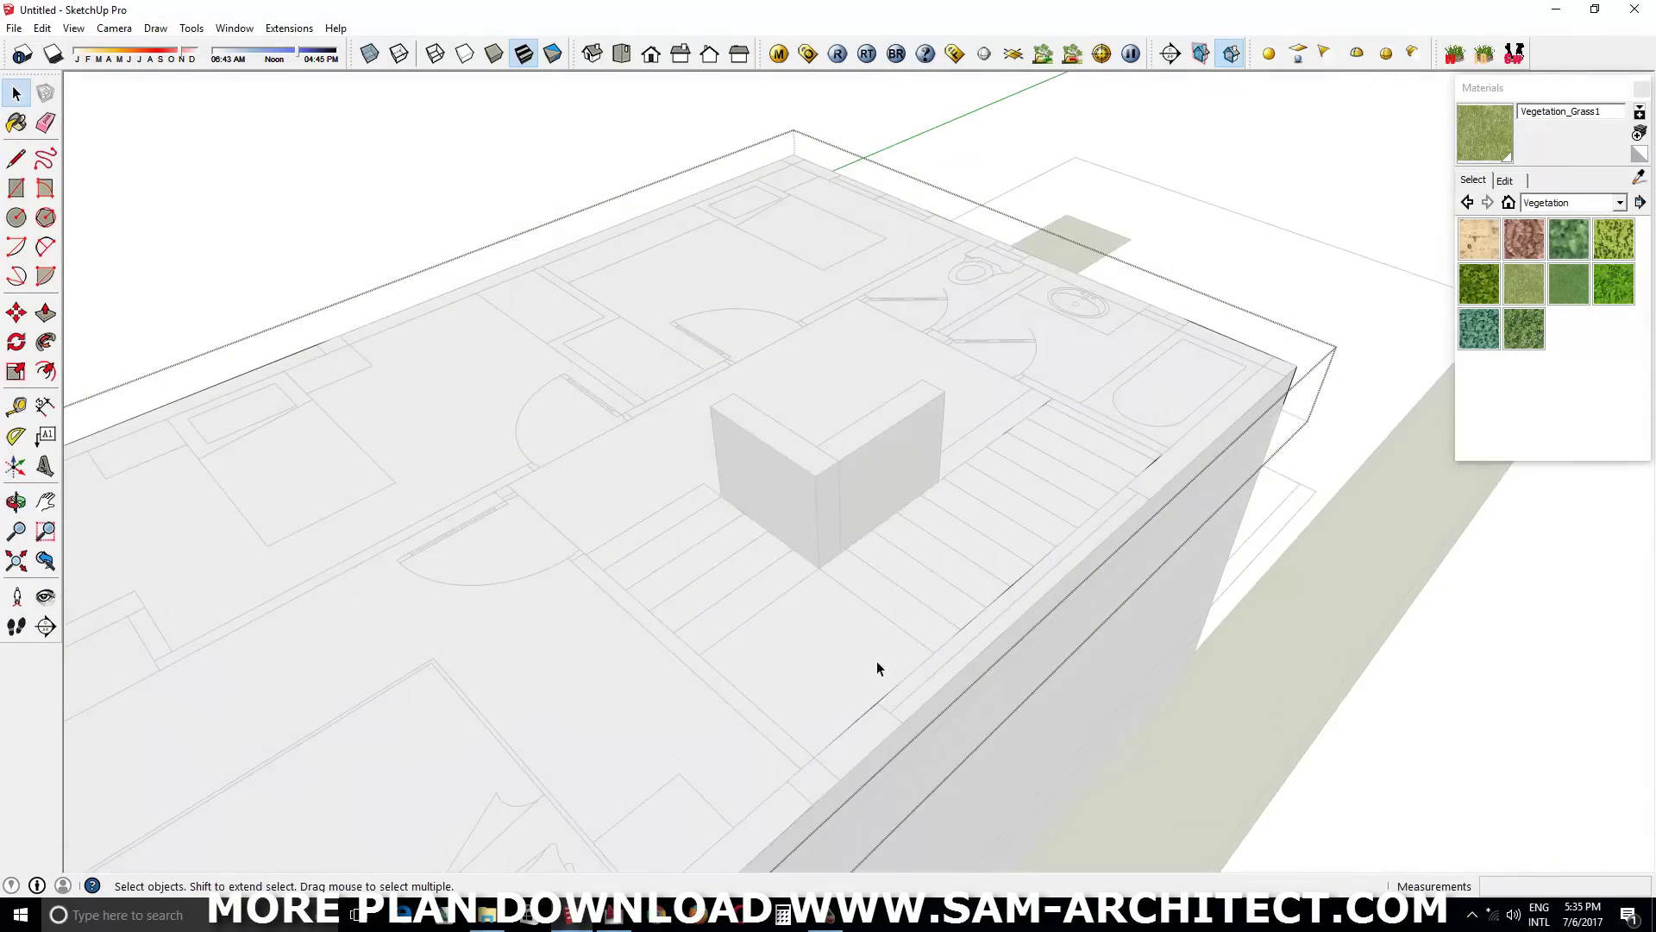
key(space)
Measure the headroom from the ceiling corner down to the stairs
scroll(1193, 350, down, 5)
scroll(1265, 459, up, 5)
mouse_move(1264, 459)
middle_down()
mouse_move(655, 666)
mouse_move(1141, 526)
mouse_move(1013, 680)
mouse_move(1291, 446)
middle_up()
scroll(1141, 526, up, 3)
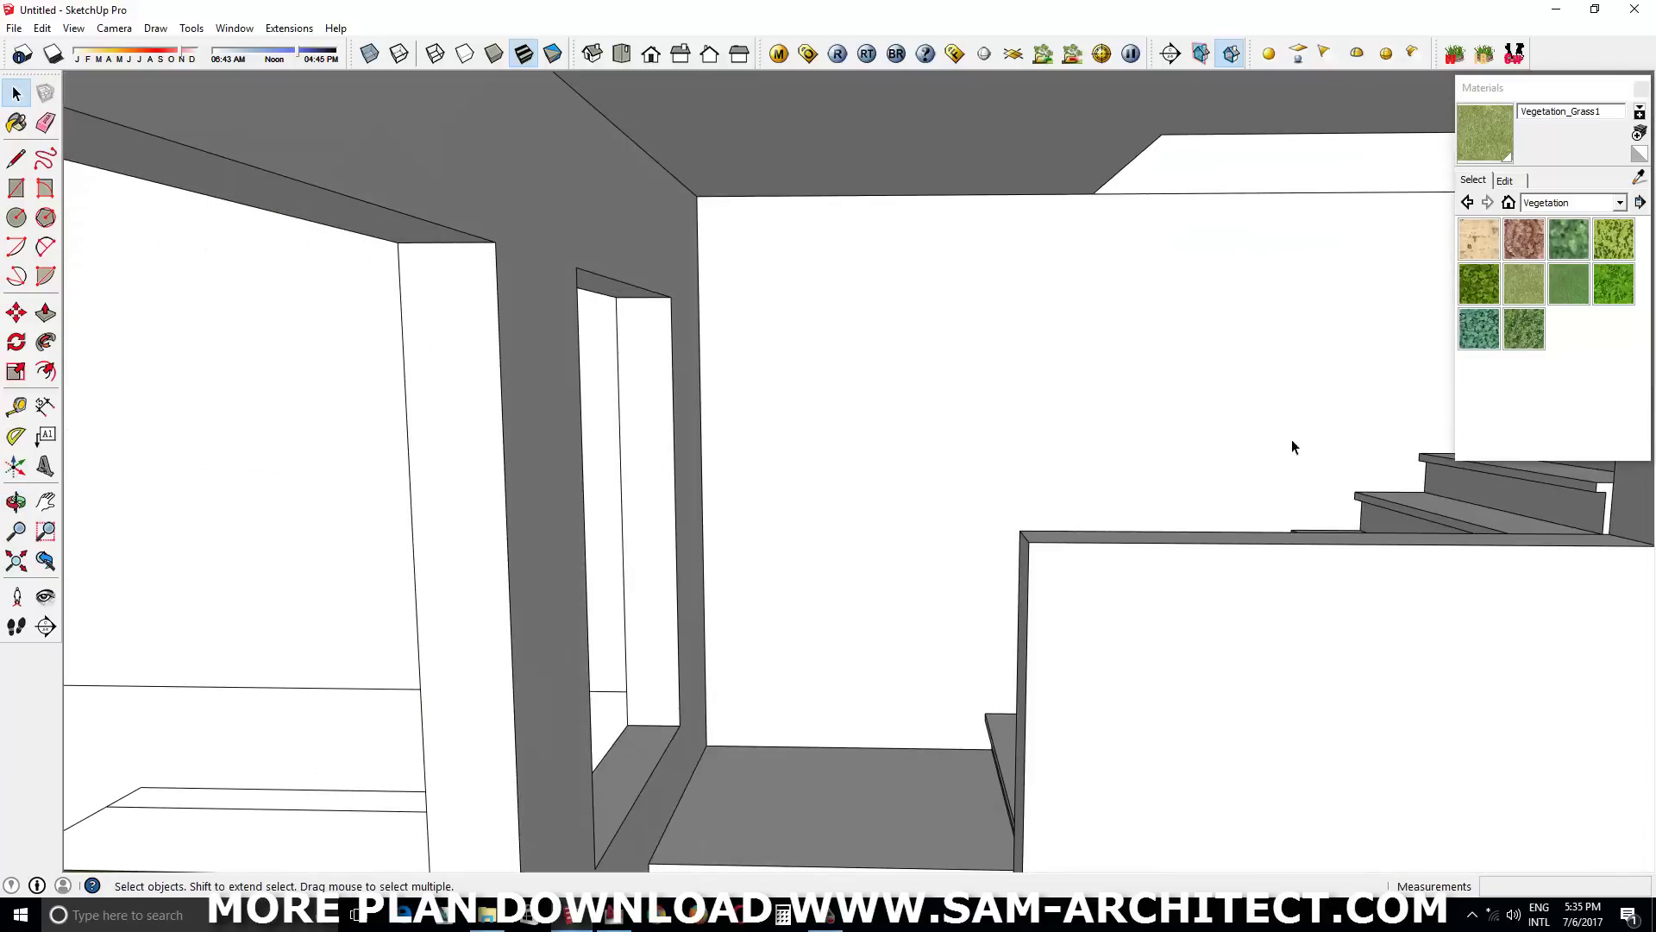
click(1112, 204)
mouse_move(1111, 204)
middle_down()
mouse_move(954, 429)
mouse_move(1148, 713)
middle_up()
scroll(1260, 690, up, 2)
mouse_move(1257, 688)
middle_down()
mouse_move(1279, 185)
mouse_move(1238, 618)
middle_up()
middle_drag(1202, 742, 1398, 721)
scroll(1095, 710, up, 3)
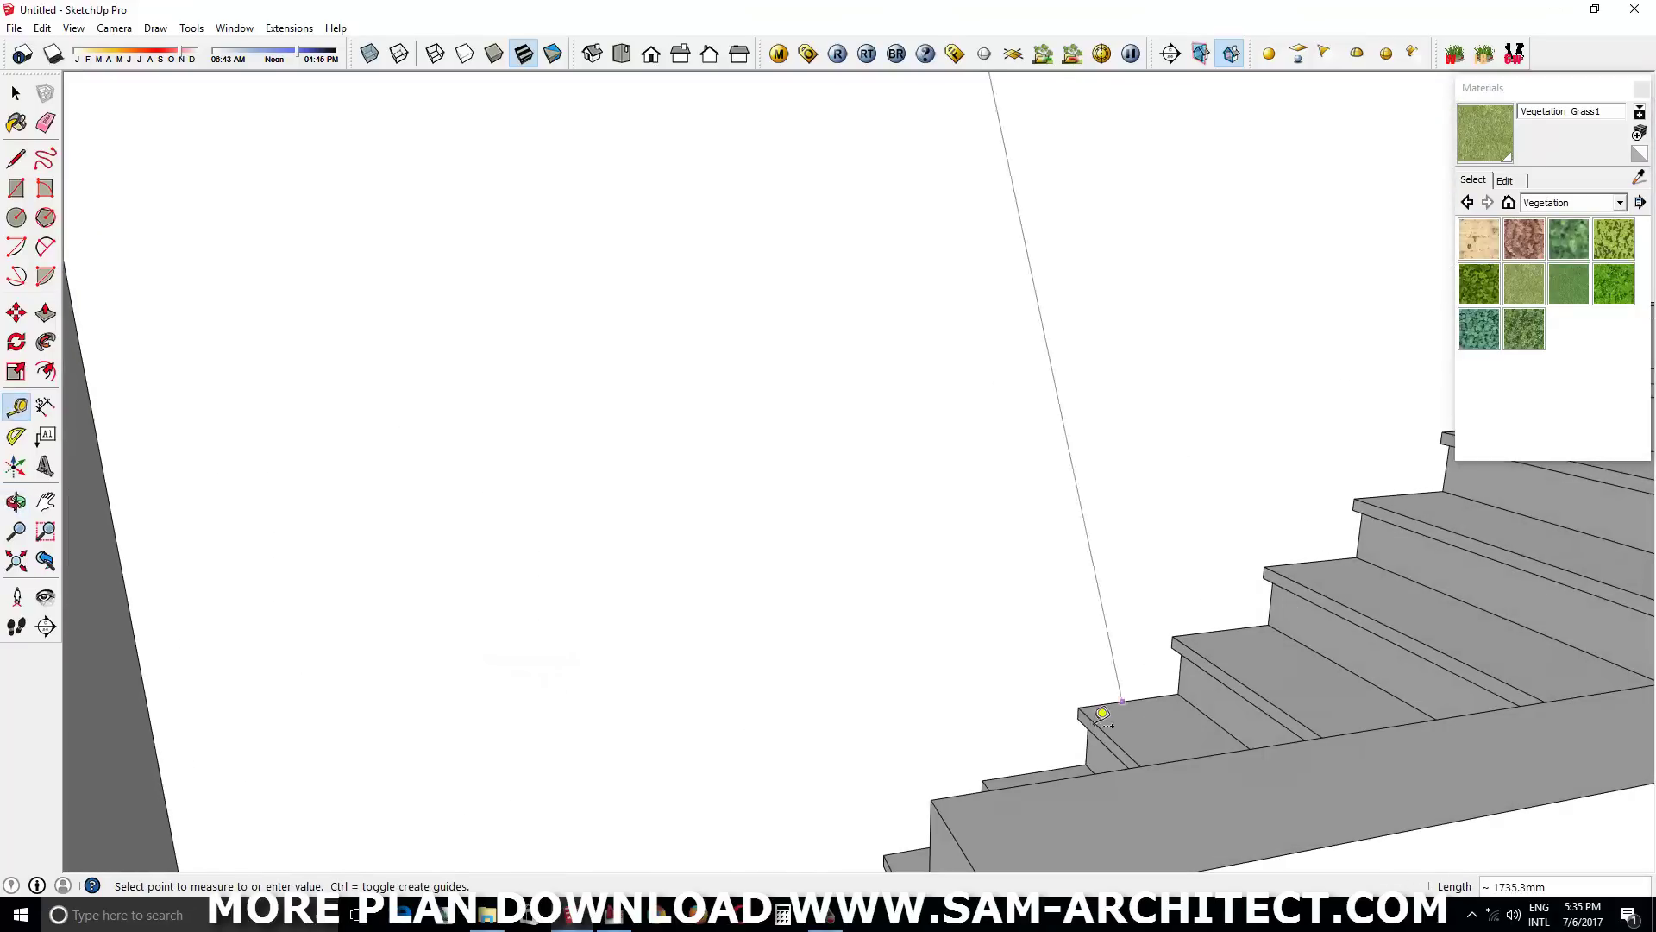
scroll(891, 621, down, 3)
mouse_move(891, 621)
middle_down()
mouse_move(1017, 647)
mouse_move(954, 746)
mouse_move(1280, 480)
mouse_move(1525, 509)
middle_up()
scroll(1525, 509, down, 5)
mouse_move(998, 488)
middle_down()
mouse_move(1208, 658)
mouse_move(745, 735)
mouse_move(656, 353)
mouse_move(862, 552)
middle_up()
Draw a 200 mm strip on the side wall top, raise it, and group it
scroll(656, 354, up, 4)
scroll(629, 362, down, 1)
key(r)
click(621, 362)
scroll(863, 552, up, 2)
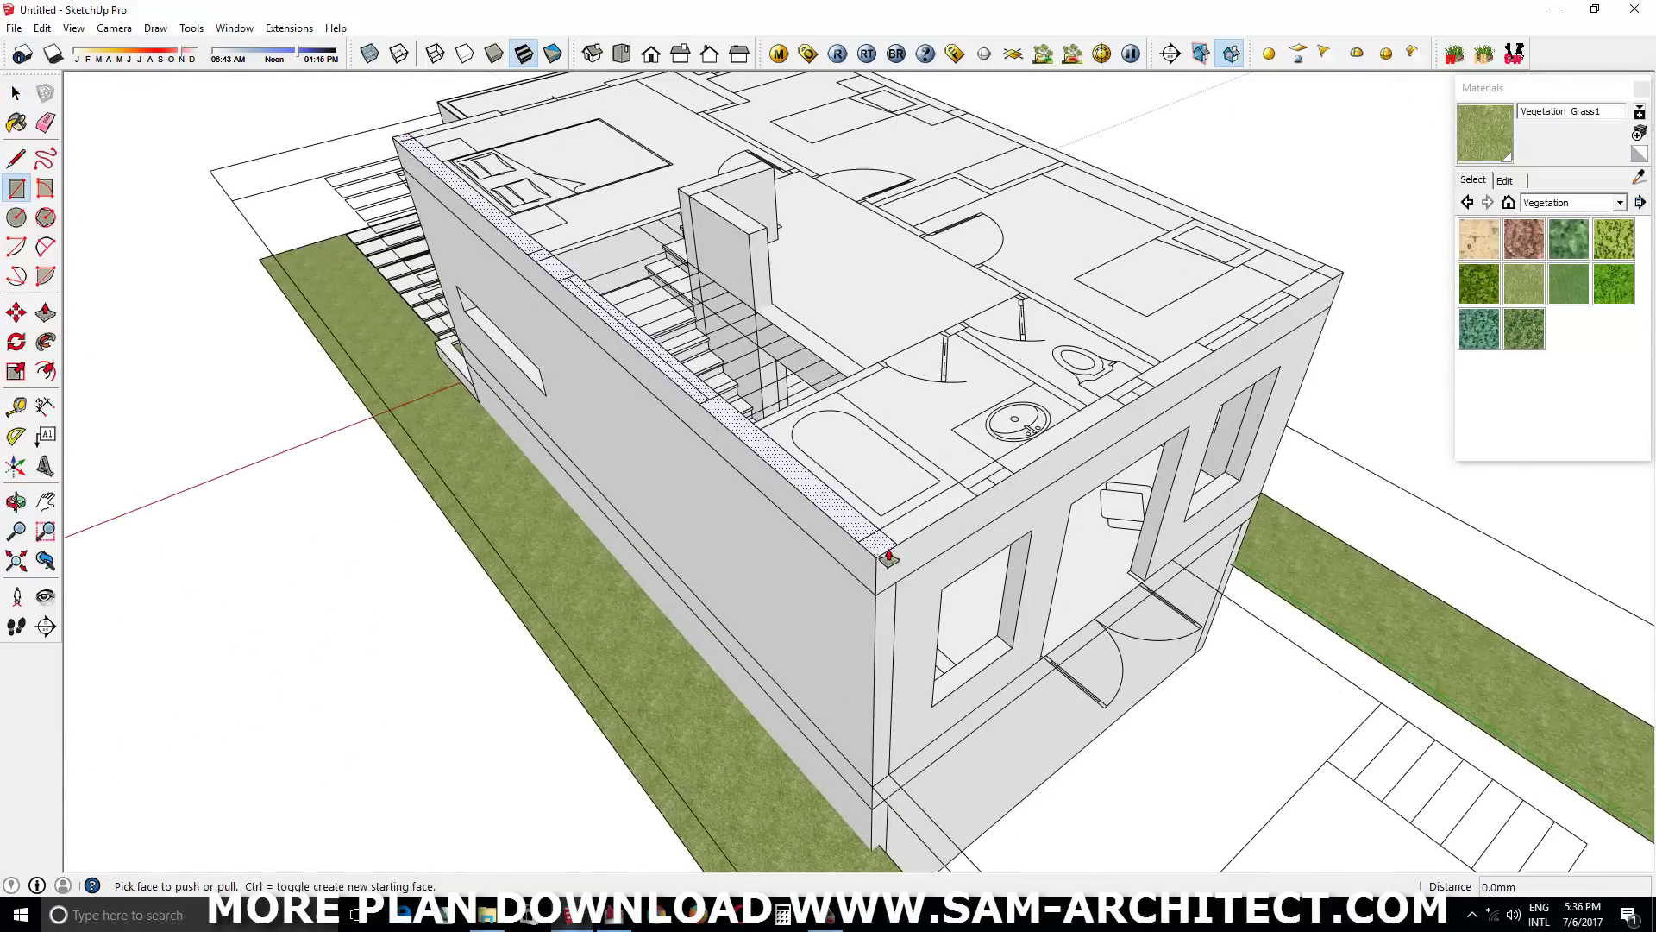
click(886, 412)
key(p)
click(887, 413)
key(space)
triple_click(791, 407)
right_click(787, 393)
click(887, 547)
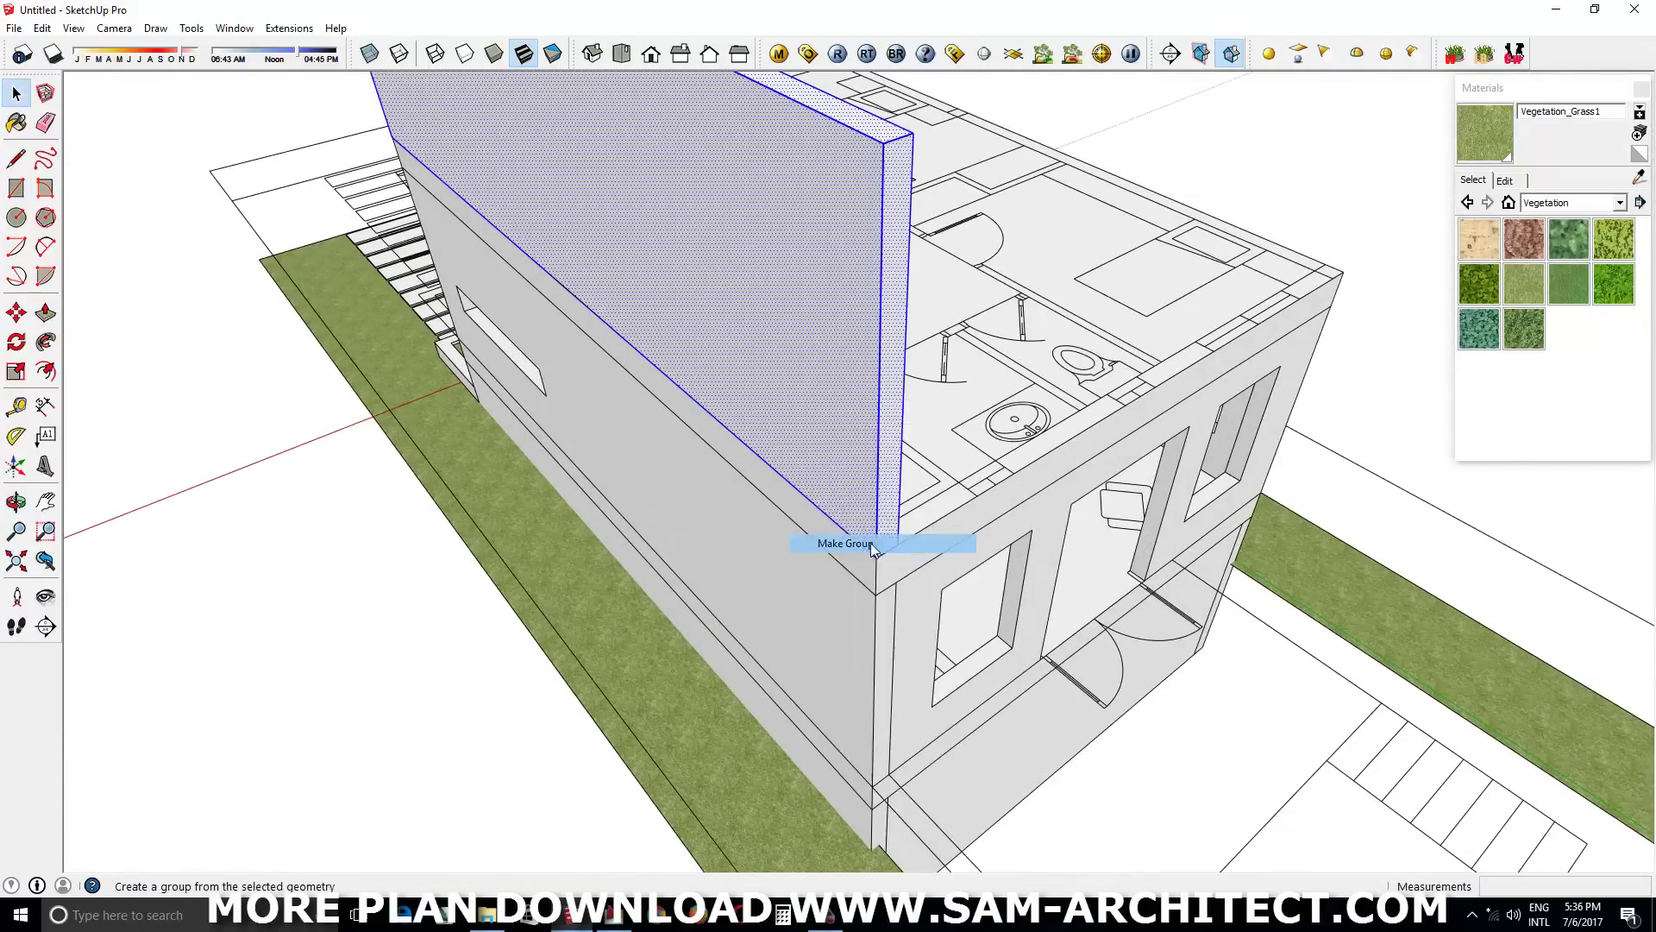
Build the 5900 × 200 mm front wall strip, raise it and make it a group
mouse_move(886, 547)
middle_down()
mouse_move(773, 541)
mouse_move(927, 671)
mouse_move(914, 716)
middle_up()
key(r)
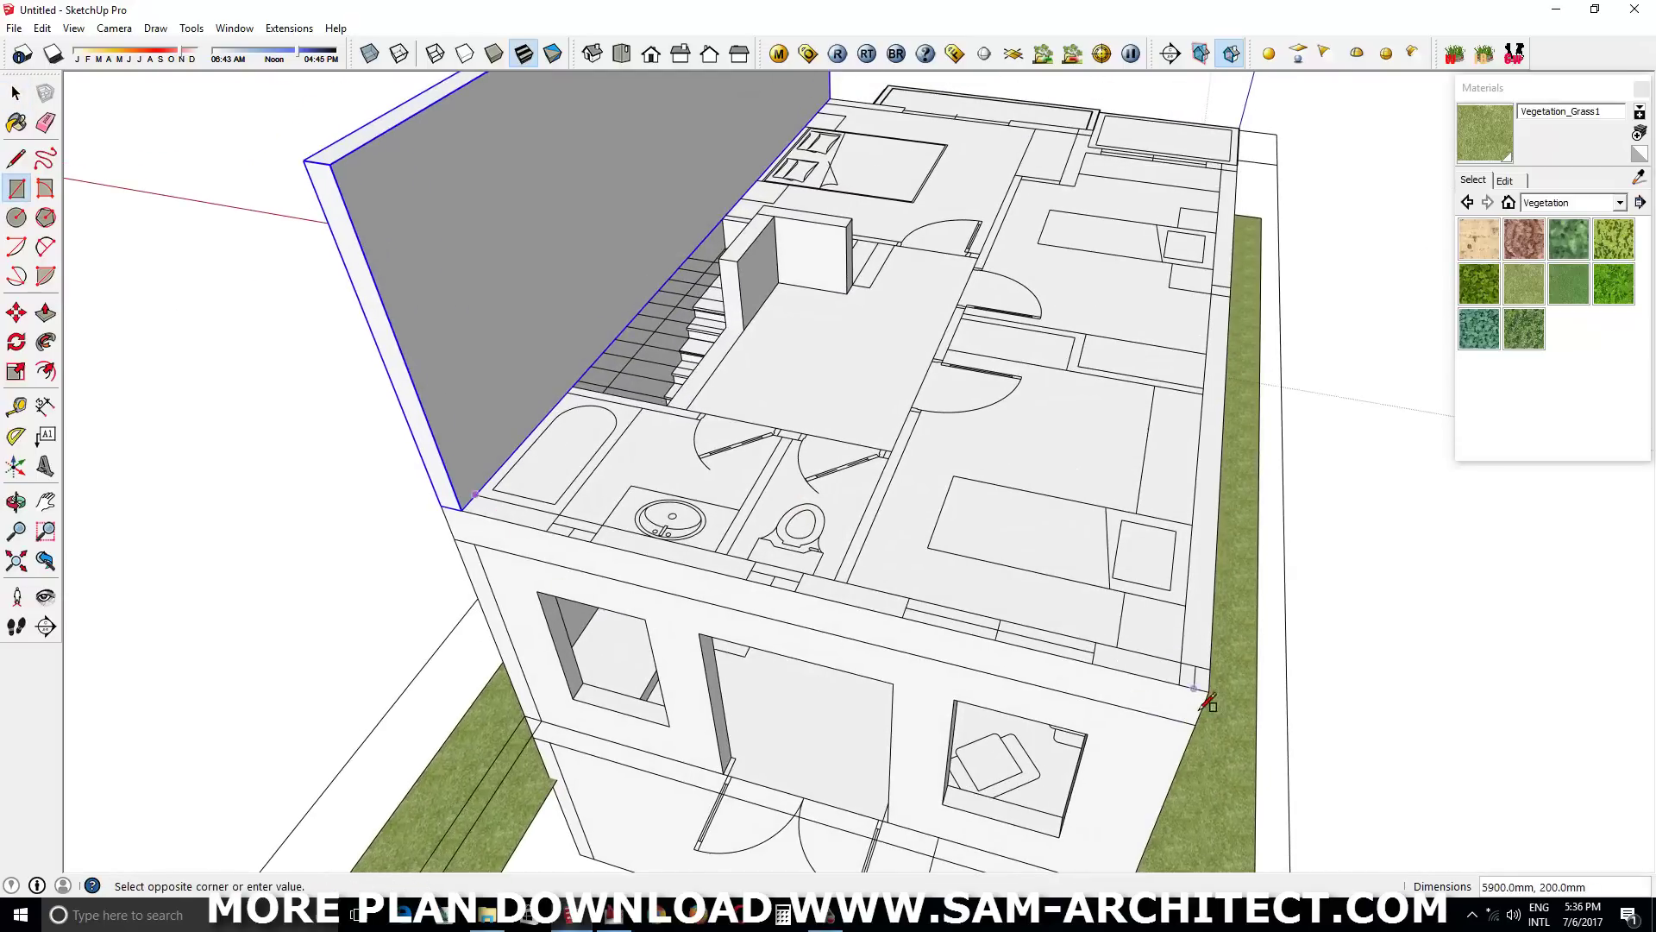
click(1084, 655)
middle_drag(1084, 655, 592, 363)
click(656, 388)
key(space)
click(700, 412)
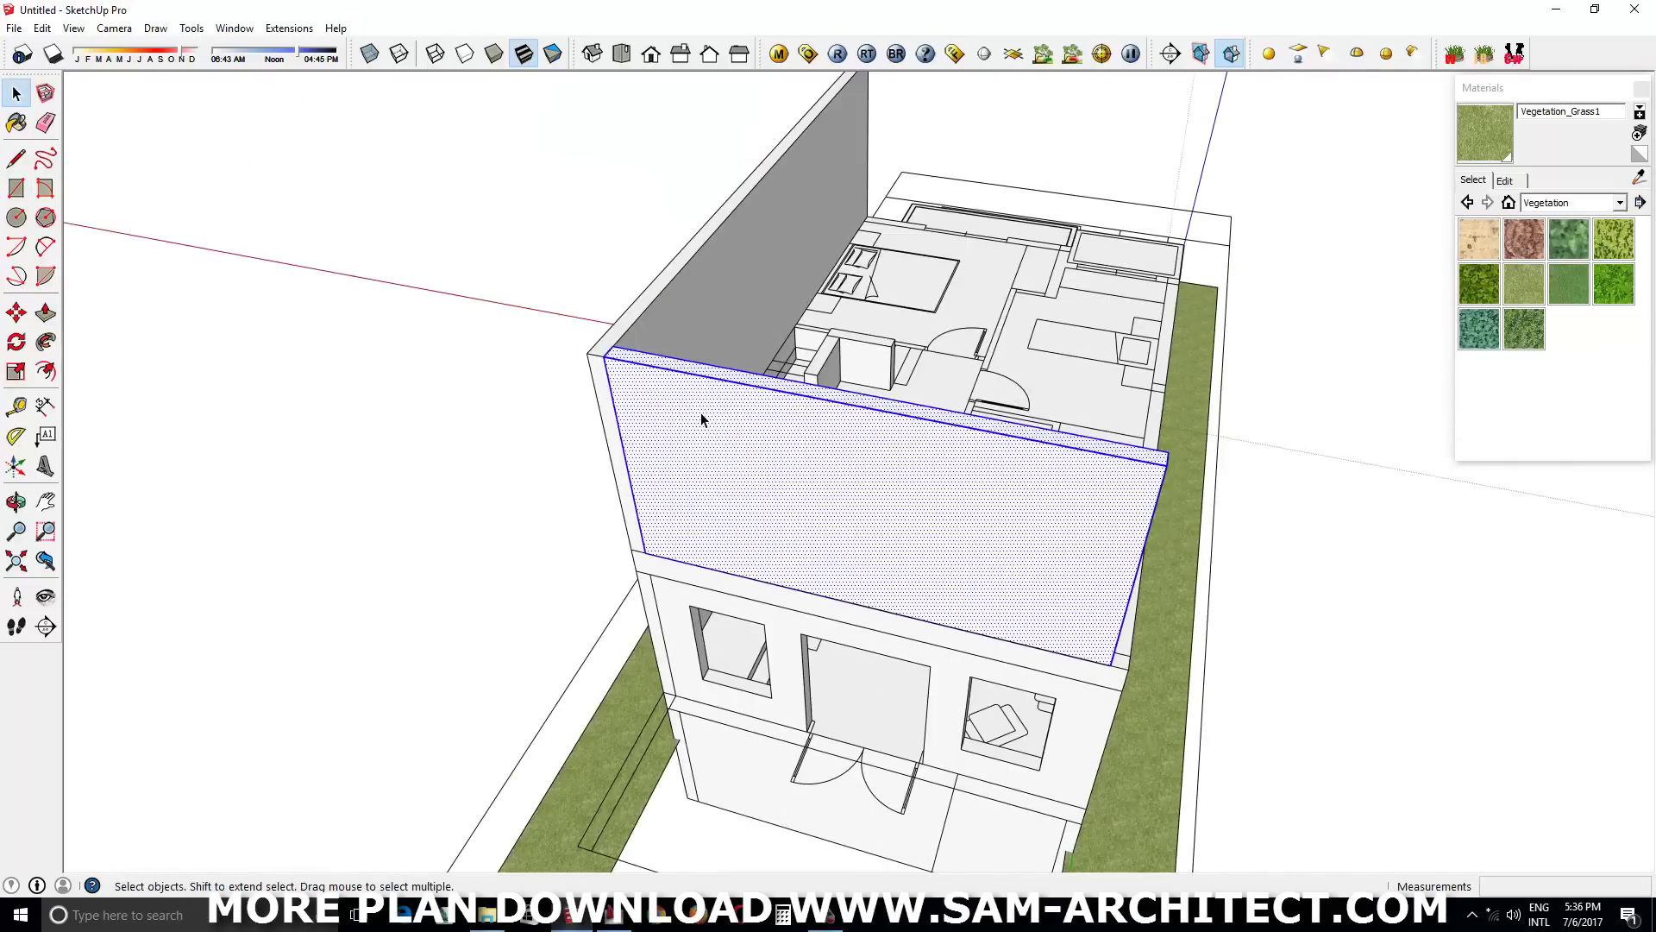
right_click(701, 405)
click(785, 546)
Pull the back wall face taller, group it, and place a copied wall
middle_drag(784, 546, 716, 635)
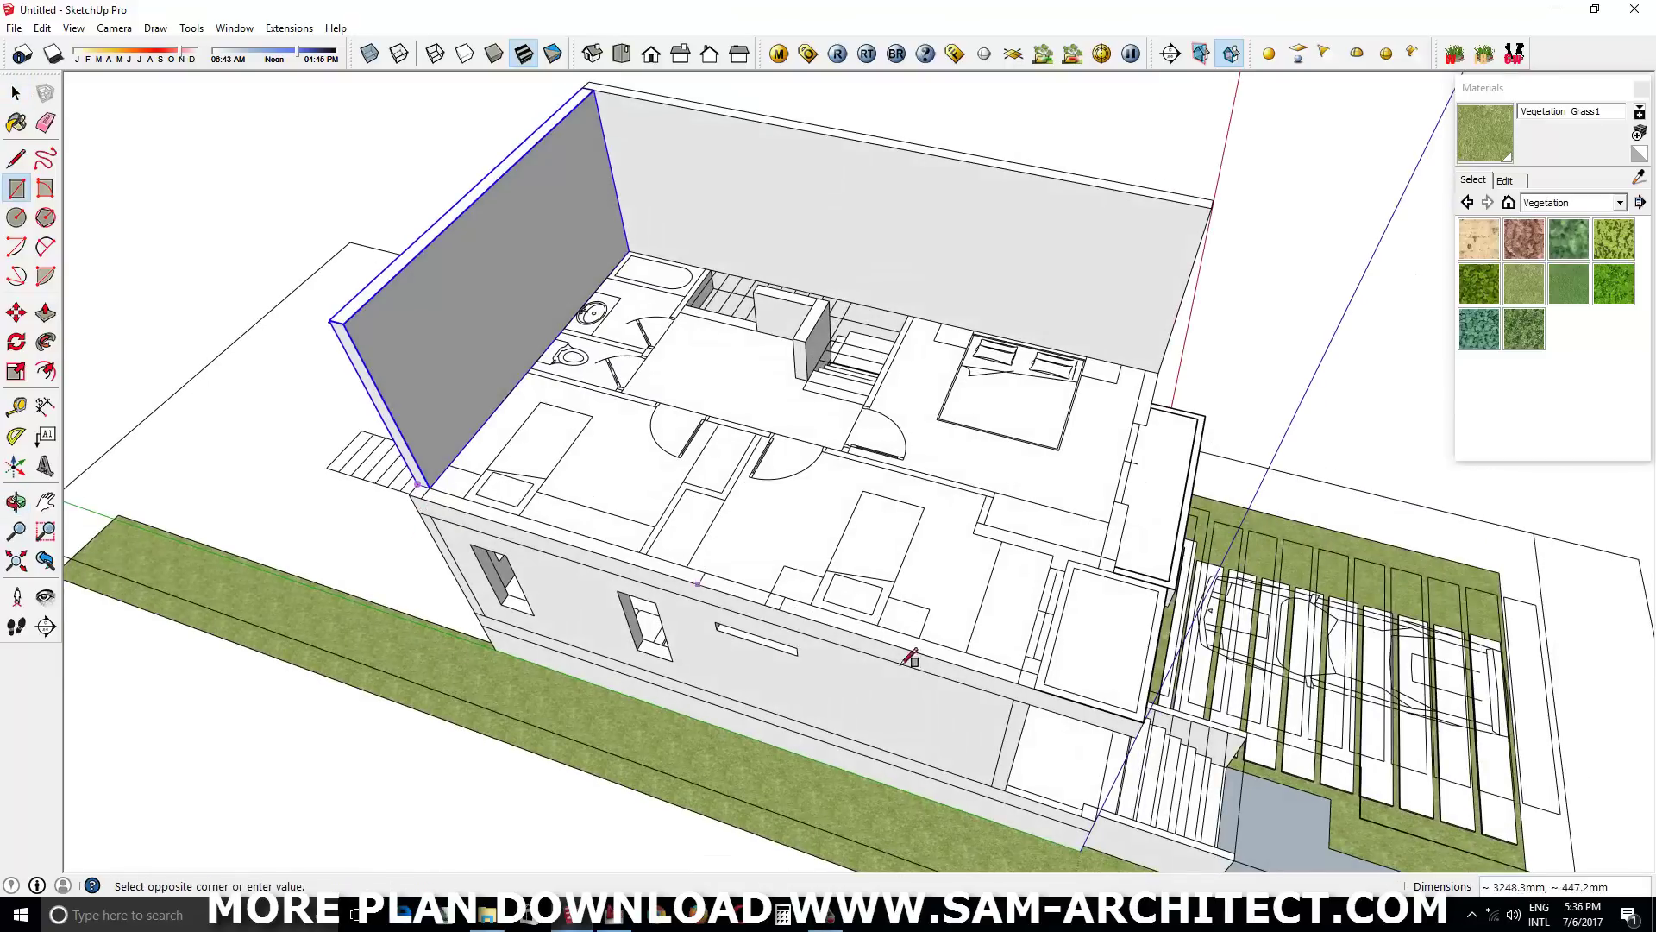
scroll(910, 660, up, 2)
click(988, 642)
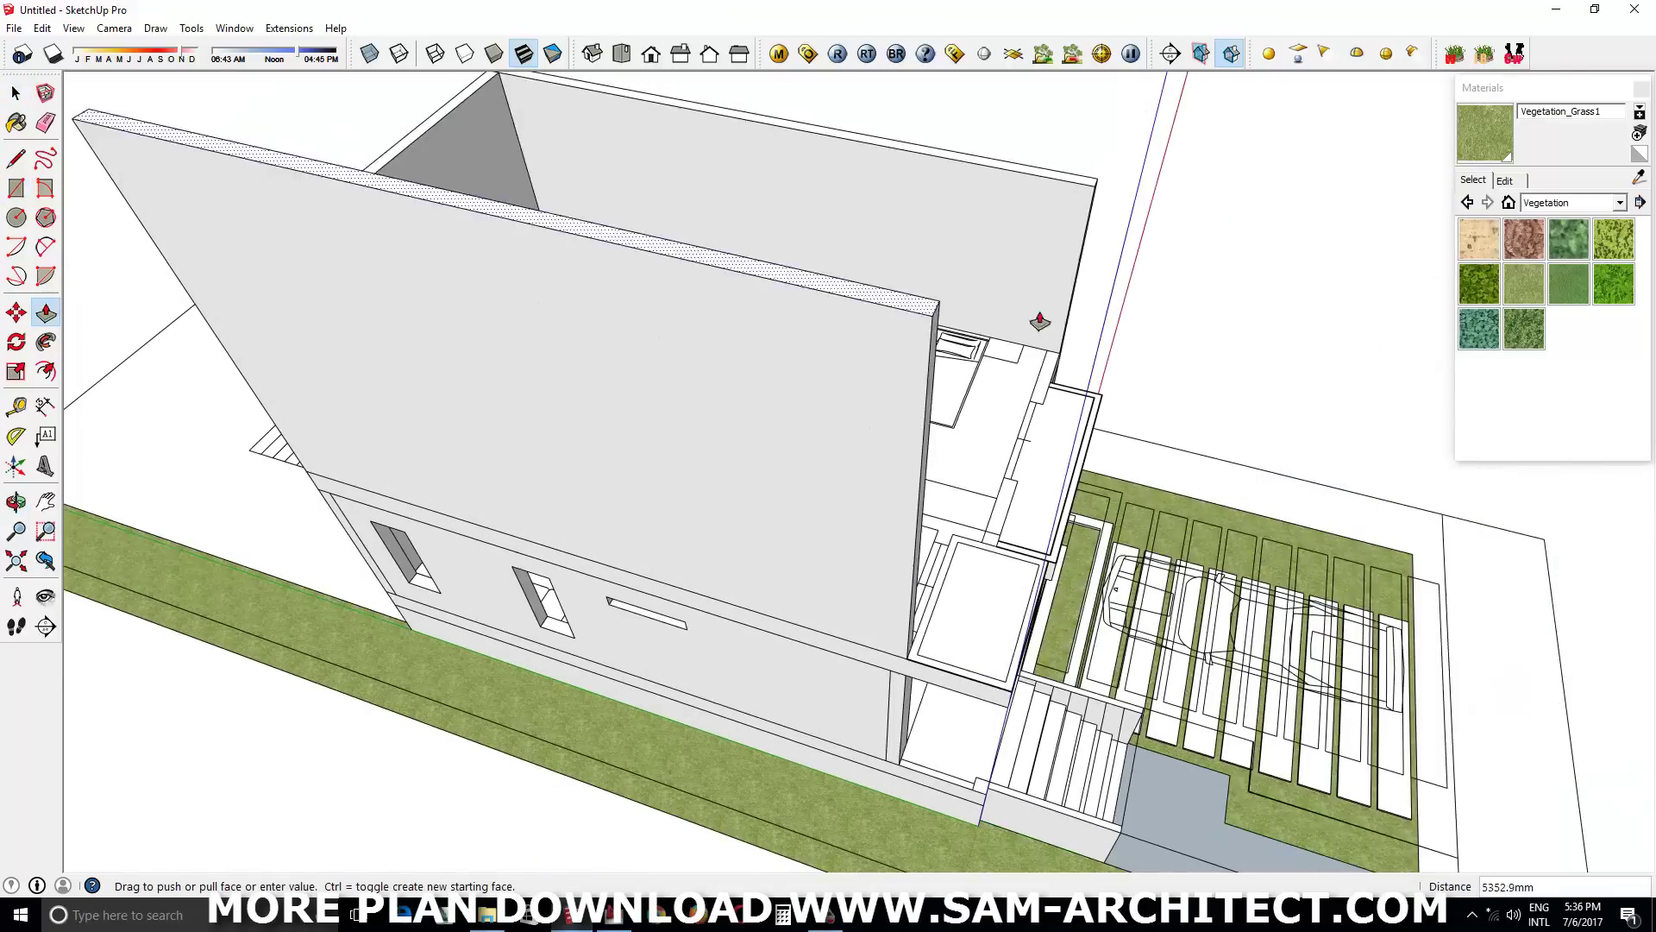
click(878, 510)
key(space)
right_click(878, 510)
click(932, 210)
mouse_move(1094, 388)
middle_down()
mouse_move(702, 462)
mouse_move(1061, 429)
mouse_move(1085, 573)
mouse_move(1084, 440)
middle_up()
click(1041, 565)
key(p)
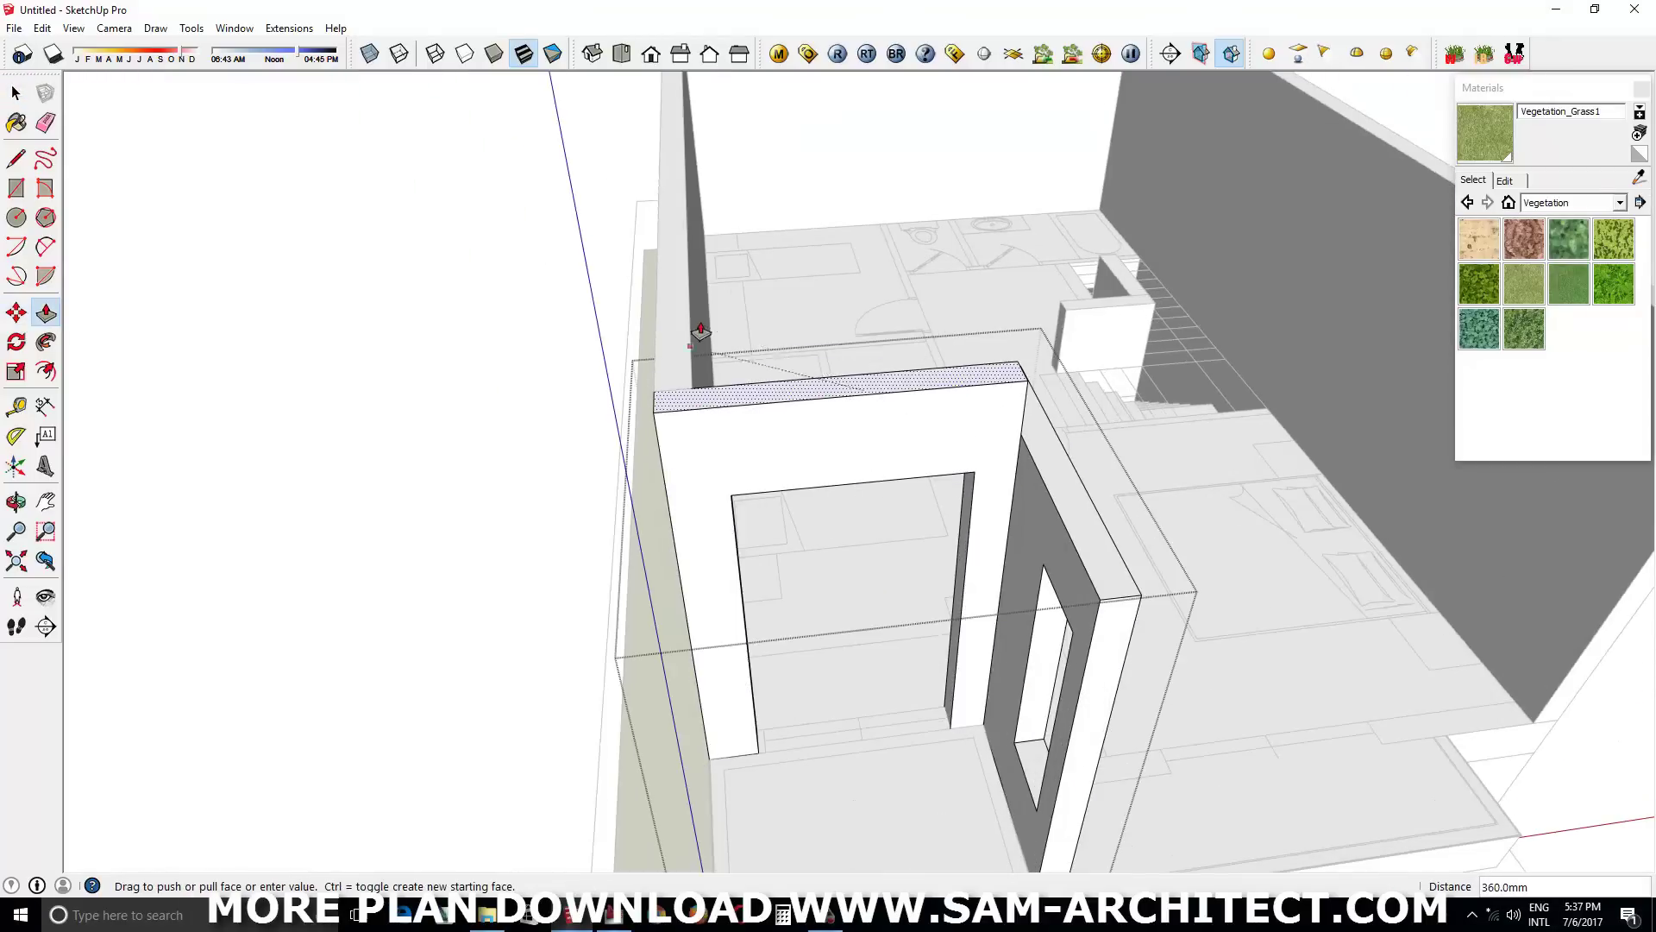
Extrude the frame face 1600 mm to shape the upper-storey opening
mouse_move(750, 336)
middle_down()
mouse_move(1085, 543)
mouse_move(991, 548)
middle_up()
click(949, 425)
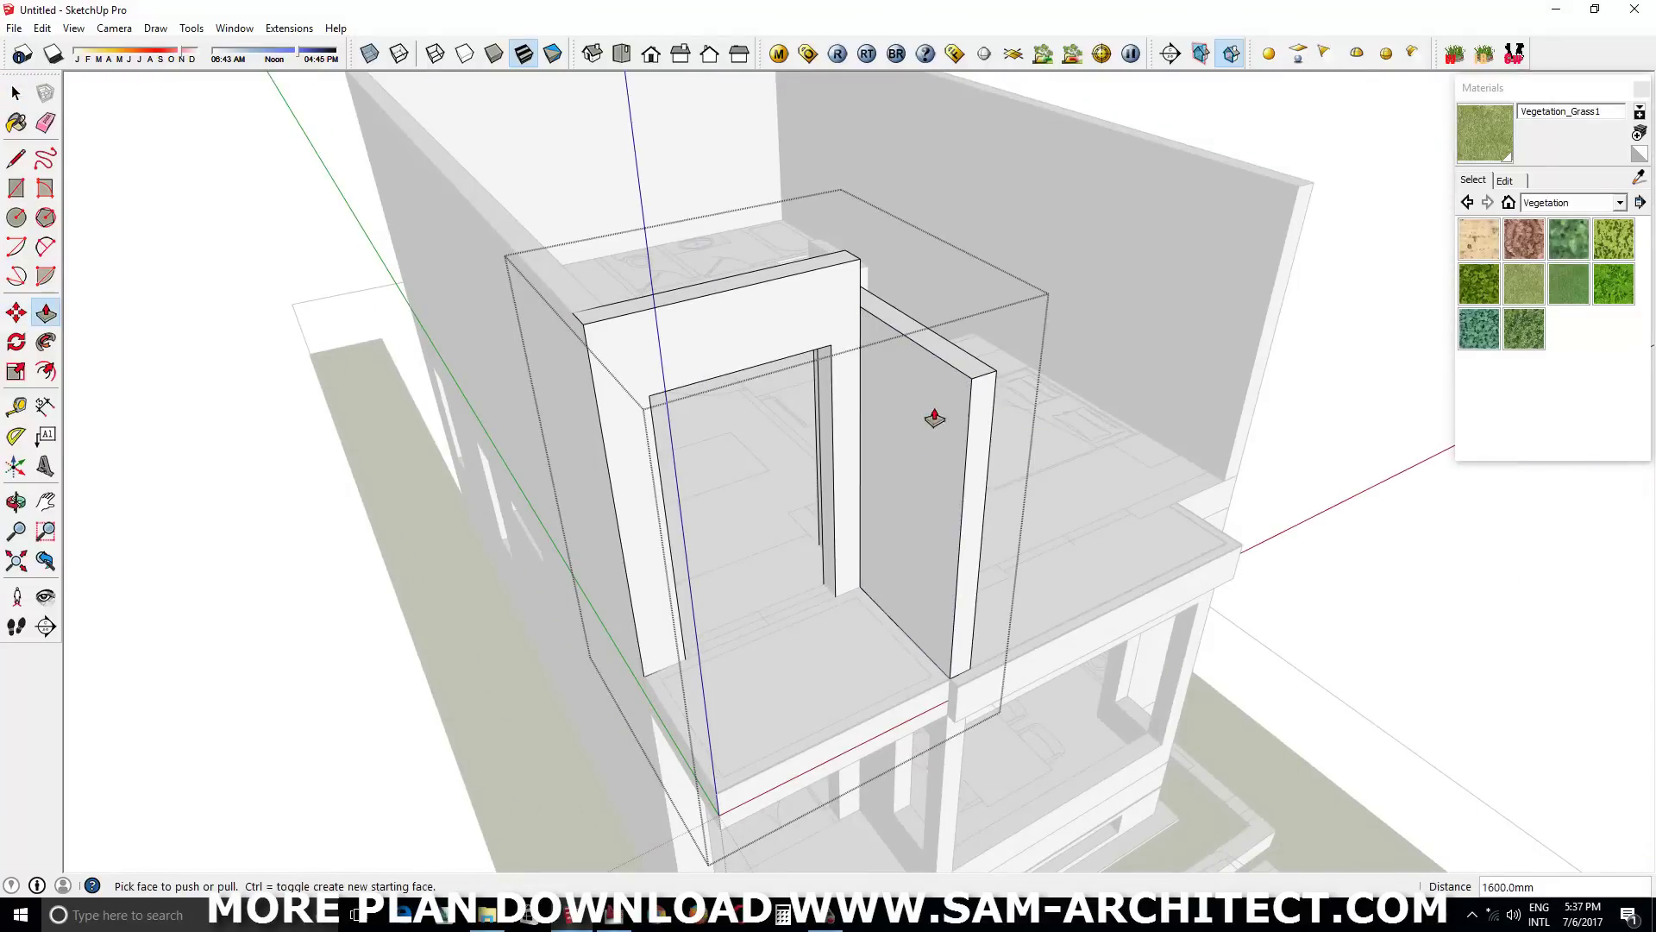
click(1157, 540)
mouse_move(1156, 539)
middle_down()
mouse_move(658, 614)
mouse_move(314, 356)
middle_up()
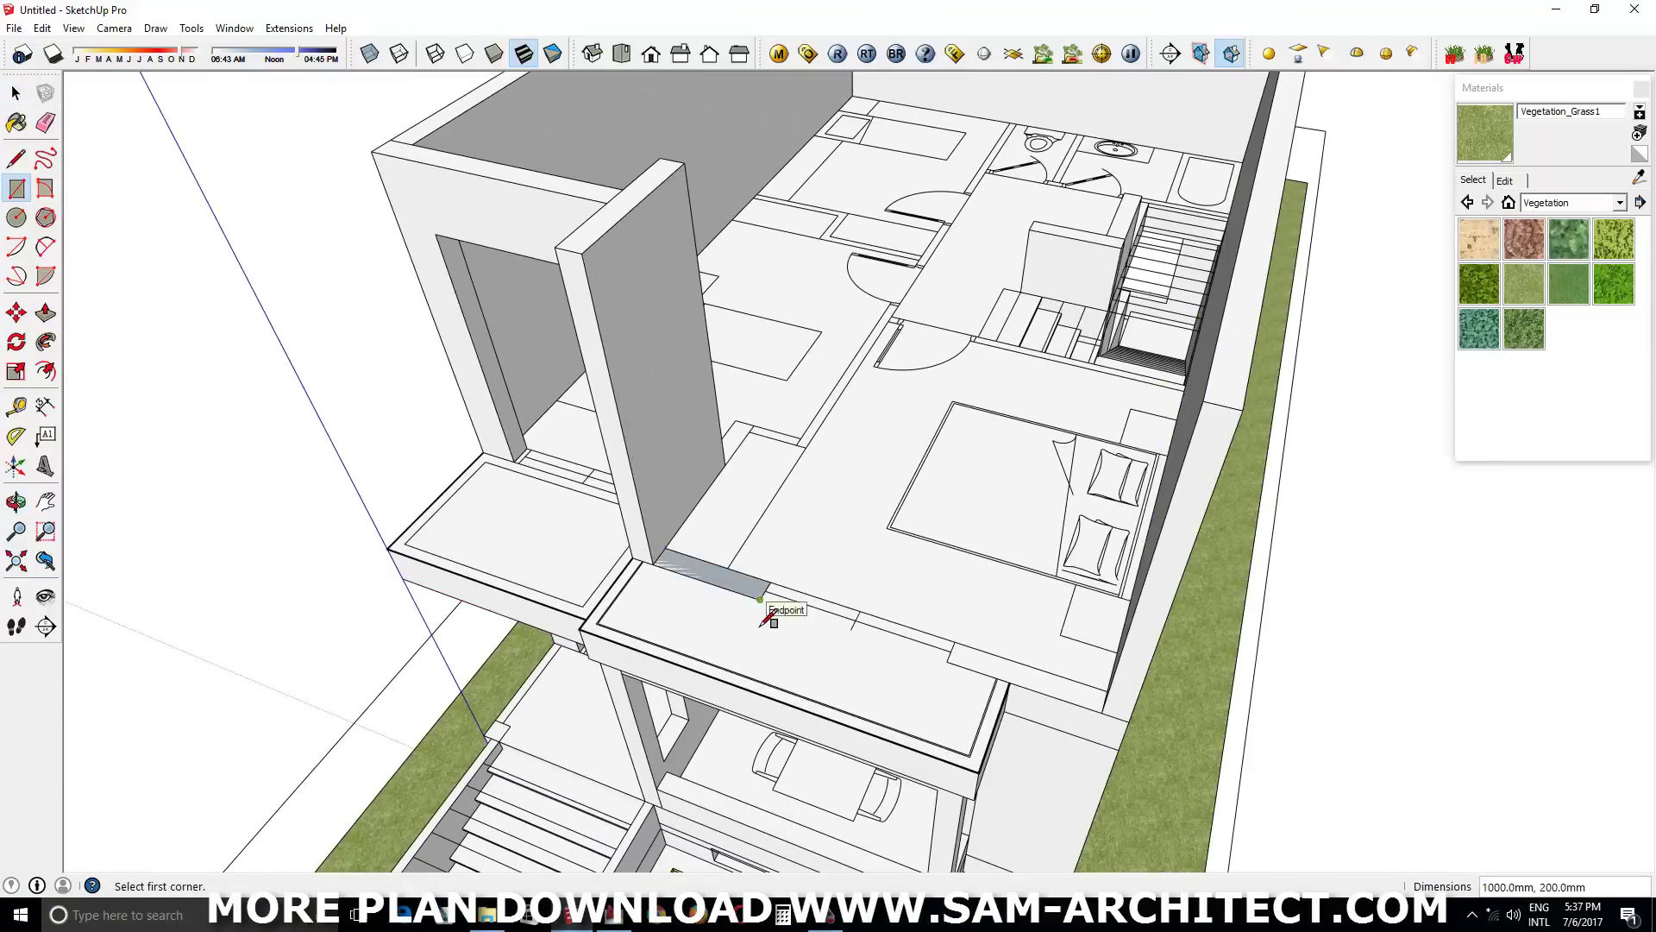
Pull the 1000 × 200 mm rectangle up into a pillar and set it beside the stair block
key(p)
click(724, 583)
middle_drag(725, 582, 1079, 489)
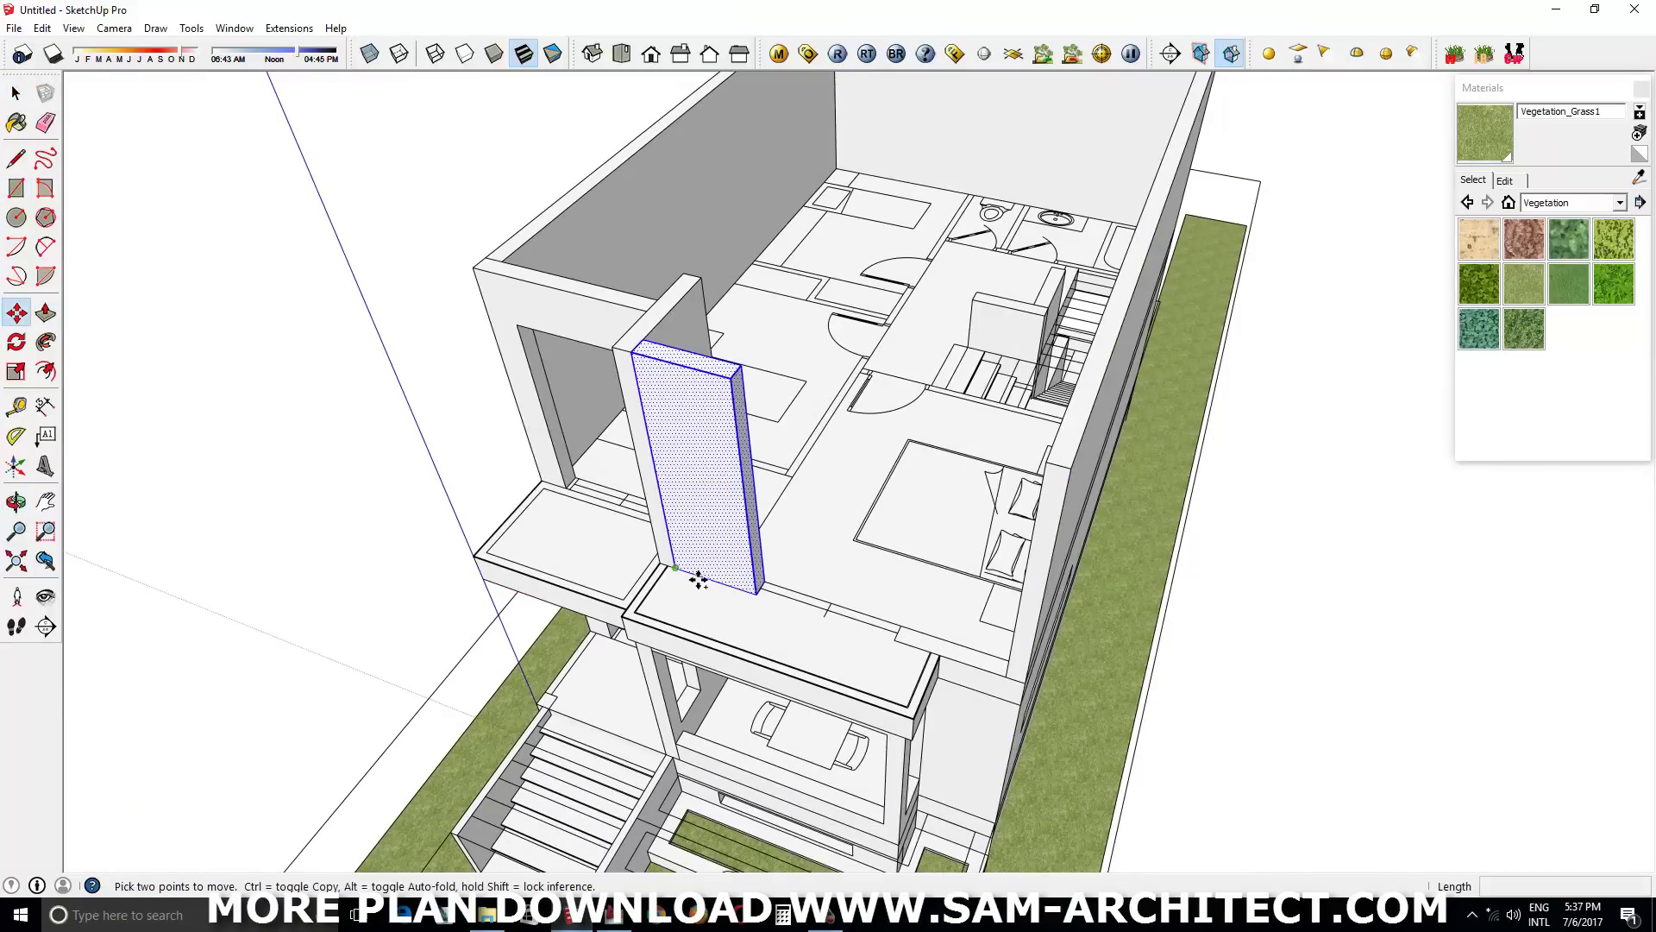
click(1059, 530)
scroll(1059, 508, up, 3)
key(space)
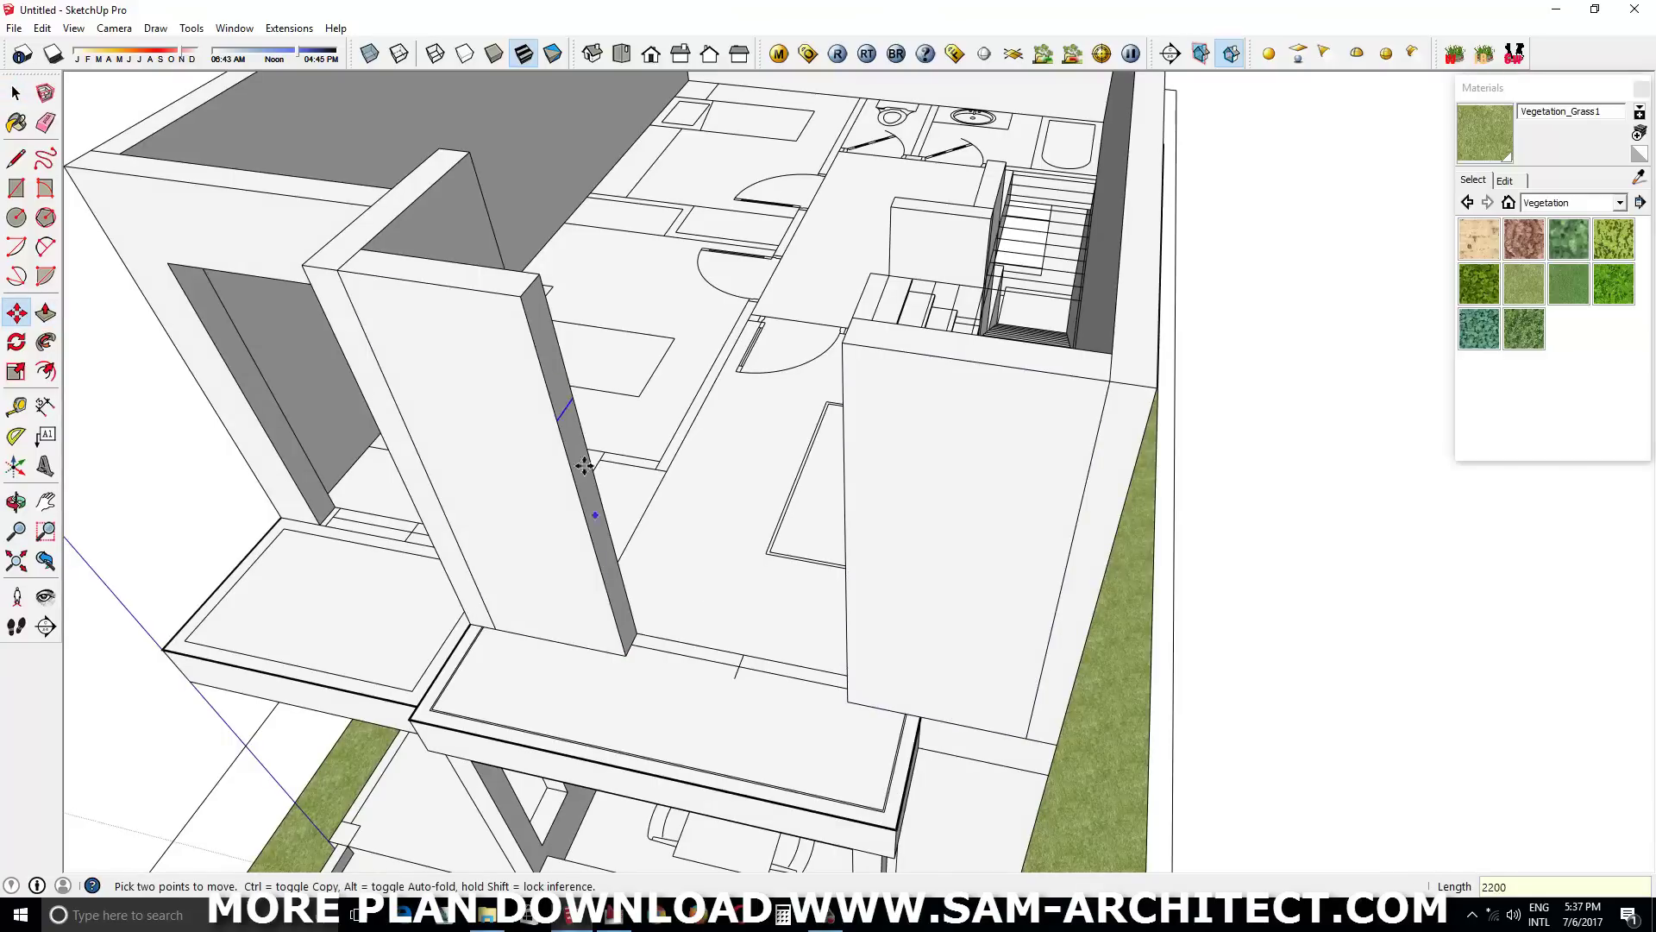
mouse_move(847, 368)
middle_down()
mouse_move(240, 267)
mouse_move(872, 288)
mouse_move(647, 447)
mouse_move(578, 453)
mouse_move(729, 528)
middle_up()
right_click(813, 328)
scroll(647, 447, up, 3)
scroll(690, 559, up, 3)
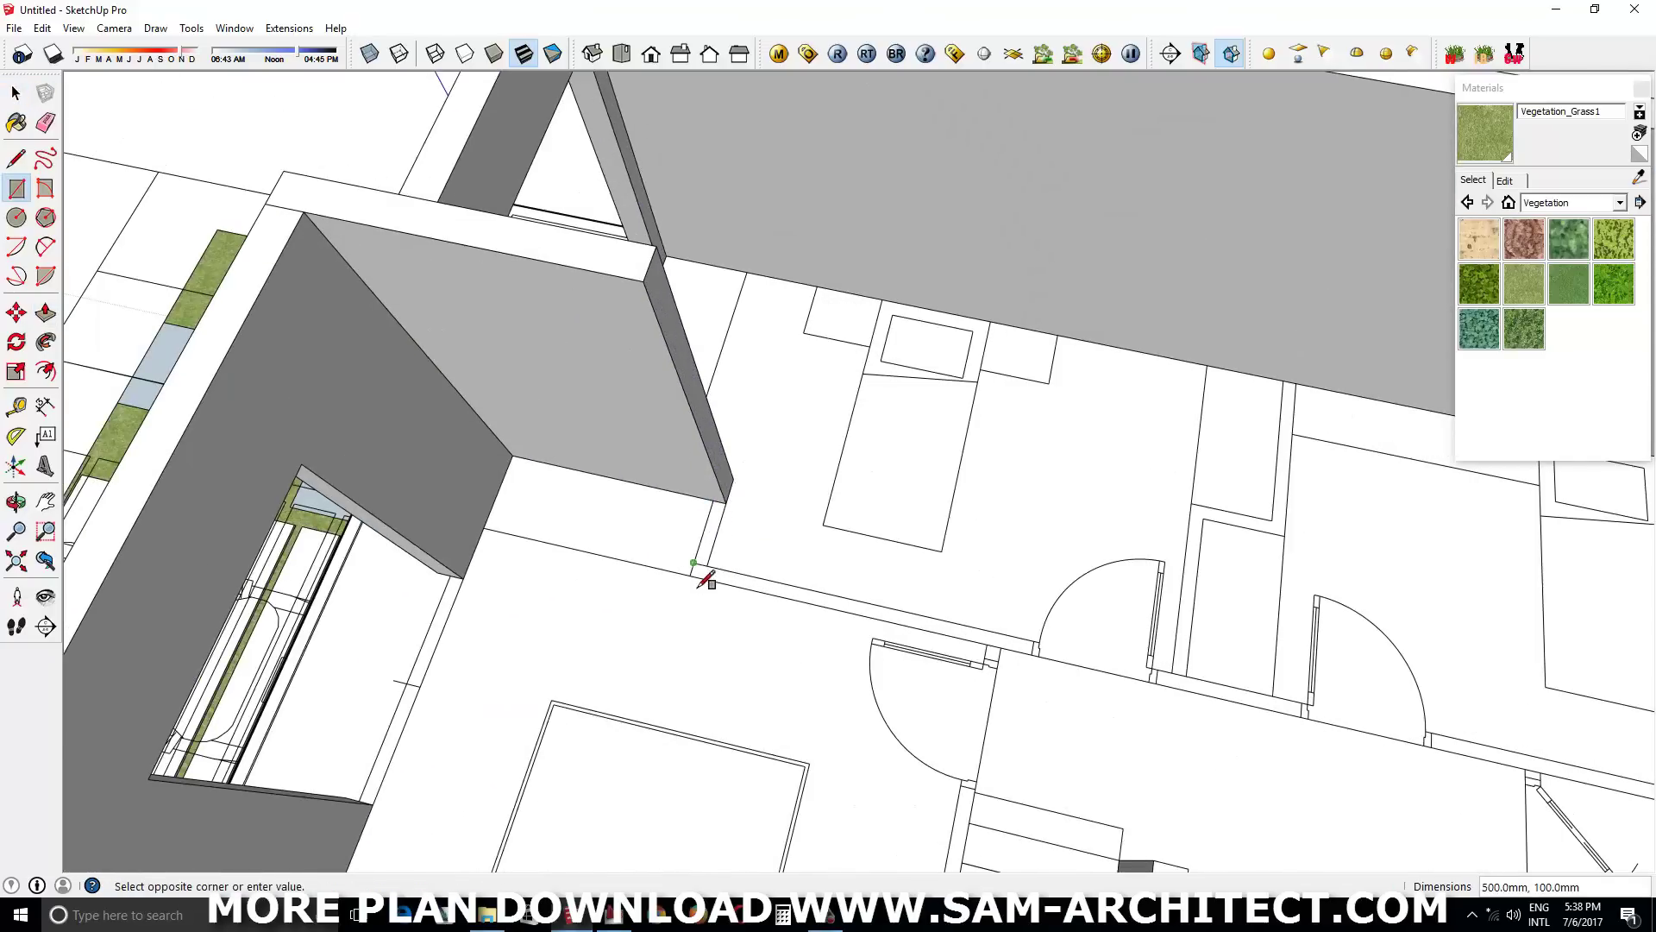
Pull thin wall rectangles up into 3000 mm upper-floor partition walls
scroll(705, 579, down, 5)
click(1313, 739)
middle_drag(1312, 739, 1199, 696)
key(p)
drag(1199, 695, 1347, 750)
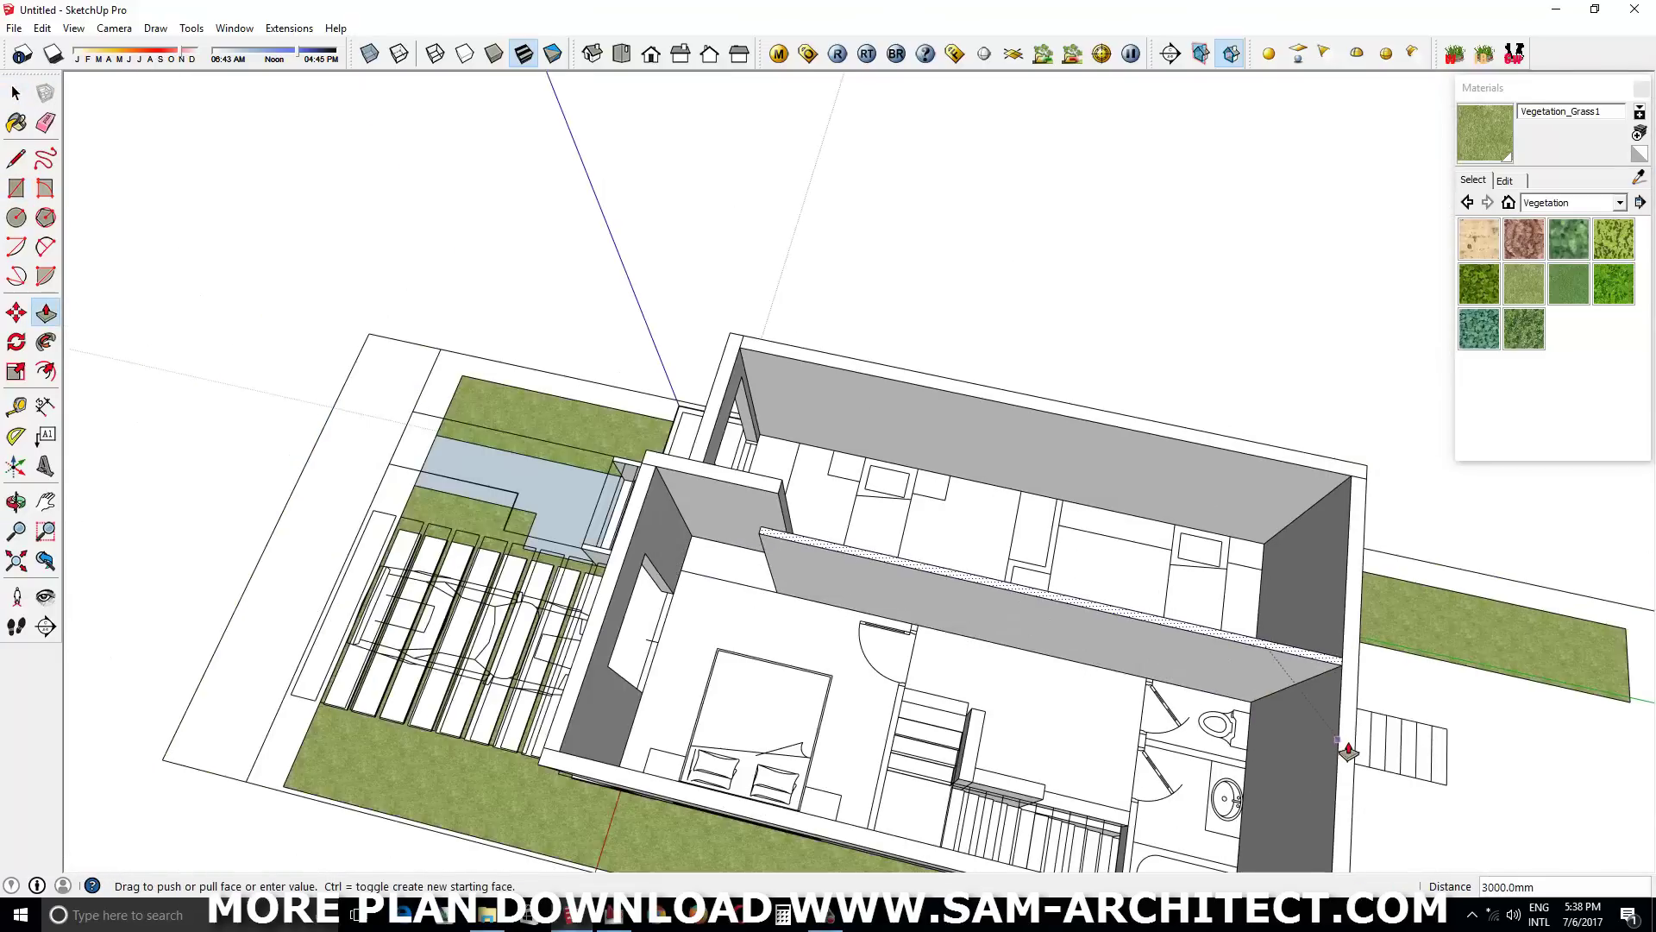
click(1347, 750)
middle_drag(1347, 750, 776, 595)
scroll(776, 595, up, 2)
scroll(934, 624, up, 2)
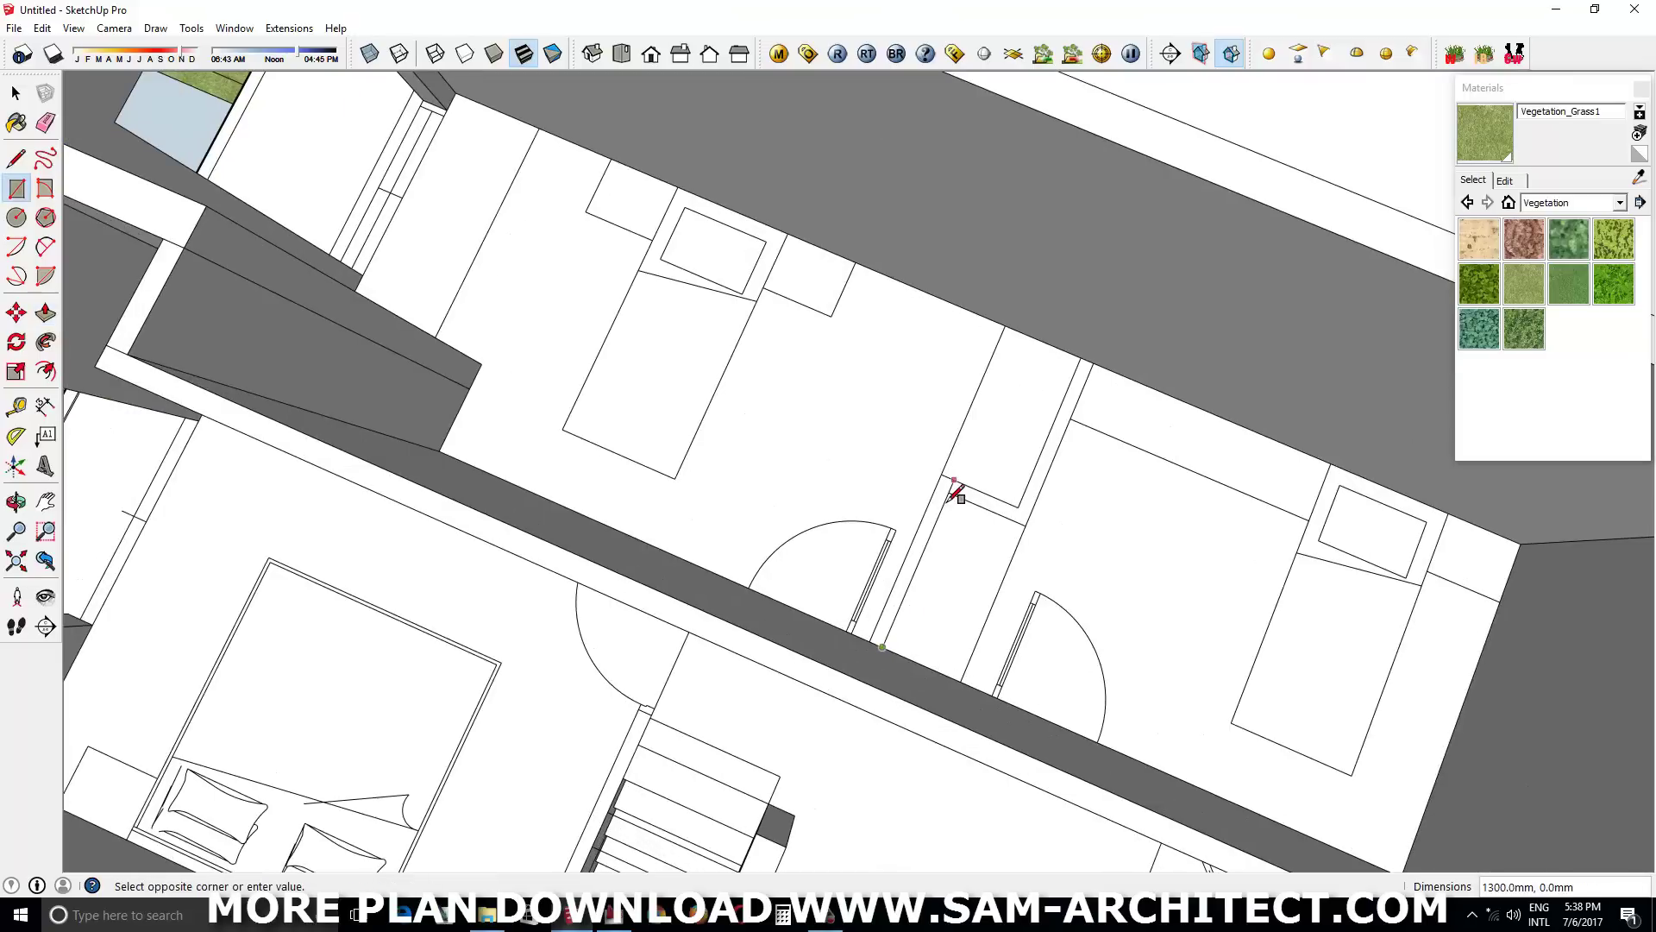
click(1079, 392)
key(space)
Draw a 100 × 1500 mm bathroom wall outline and raise it to 3000 mm
middle_drag(1080, 392, 1029, 523)
scroll(949, 500, down, 3)
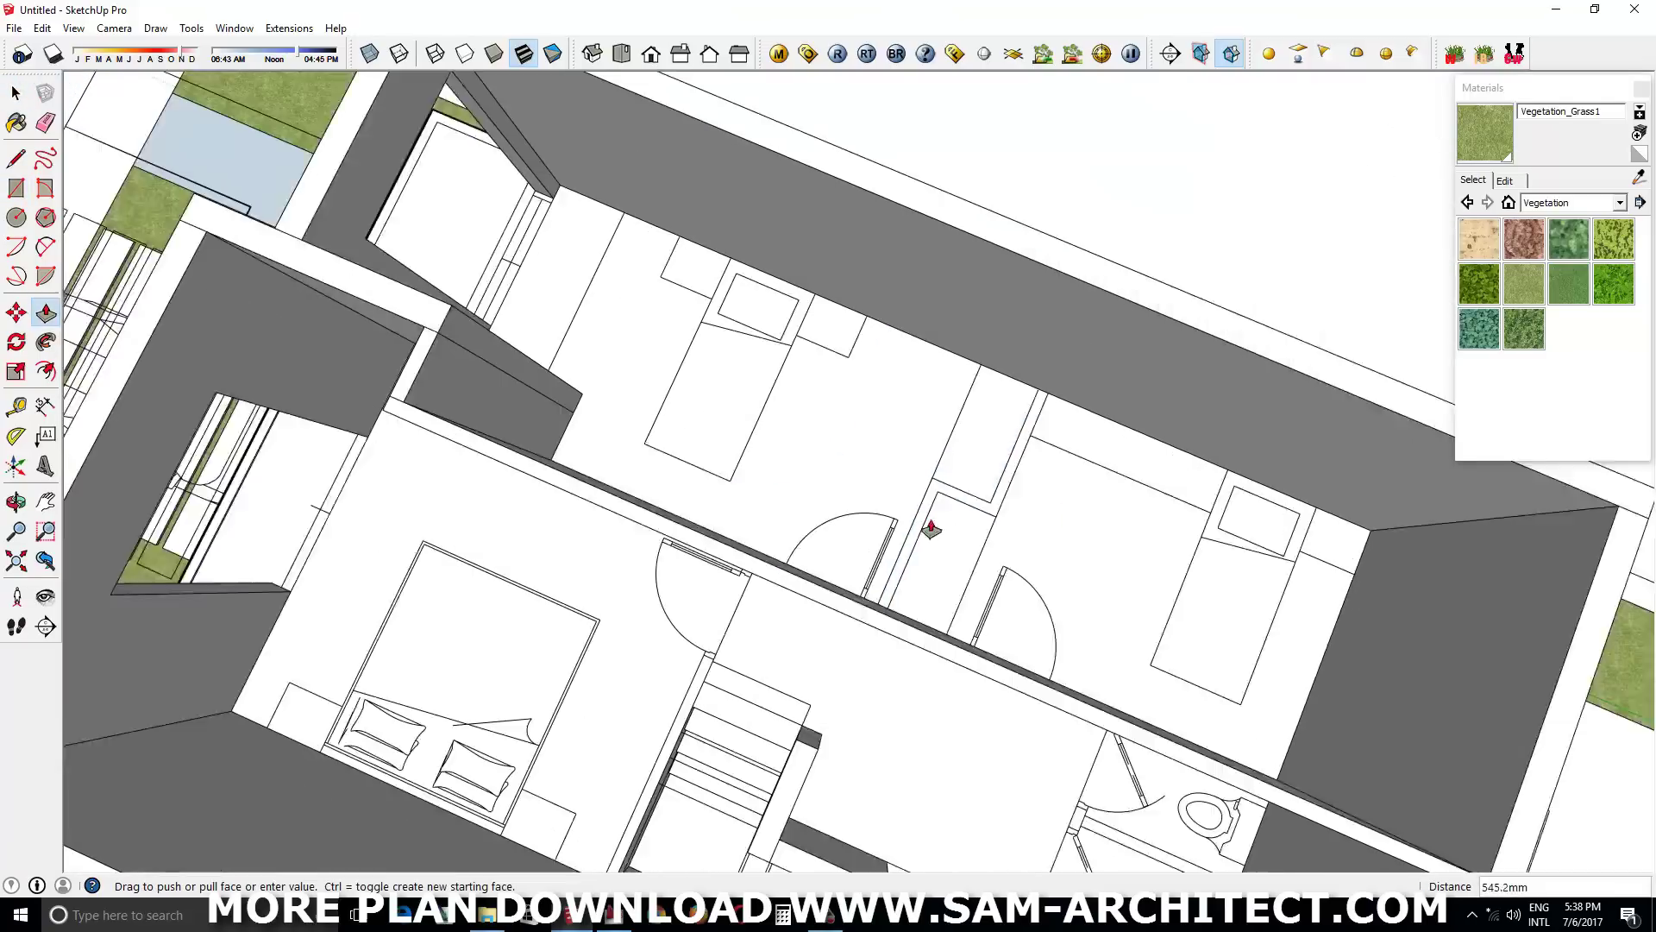
mouse_move(929, 525)
middle_down()
mouse_move(877, 599)
mouse_move(1025, 562)
middle_up()
scroll(816, 499, up, 3)
key(r)
click(808, 480)
scroll(812, 716, up, 1)
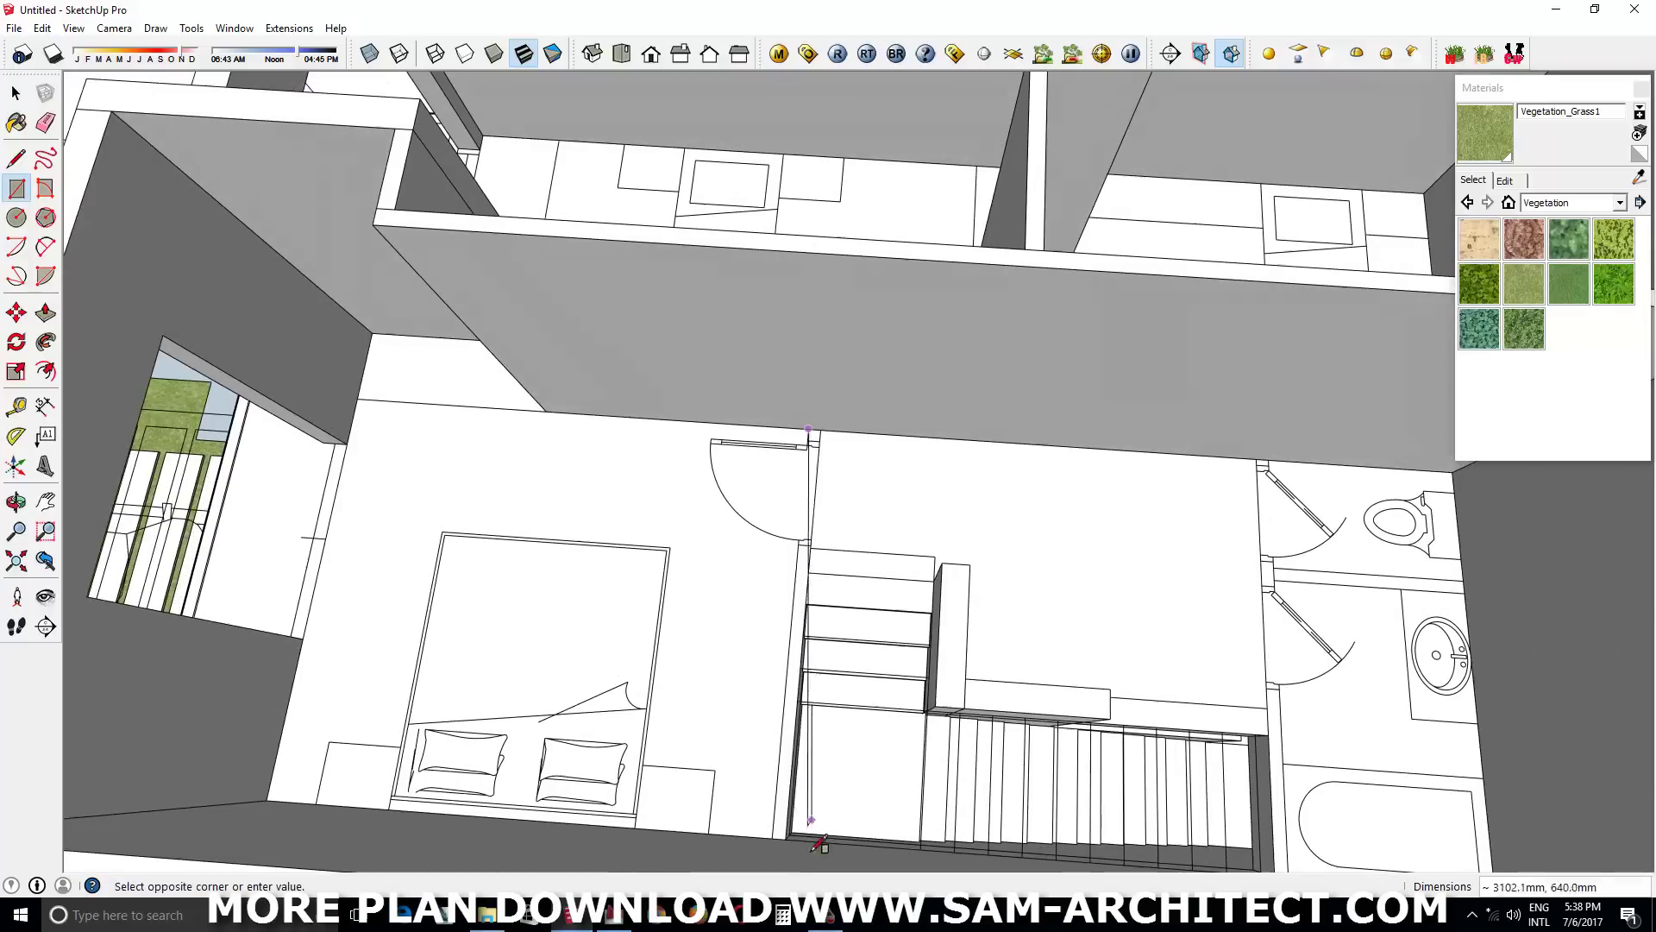
key(p)
scroll(794, 850, down, 3)
scroll(1121, 638, up, 5)
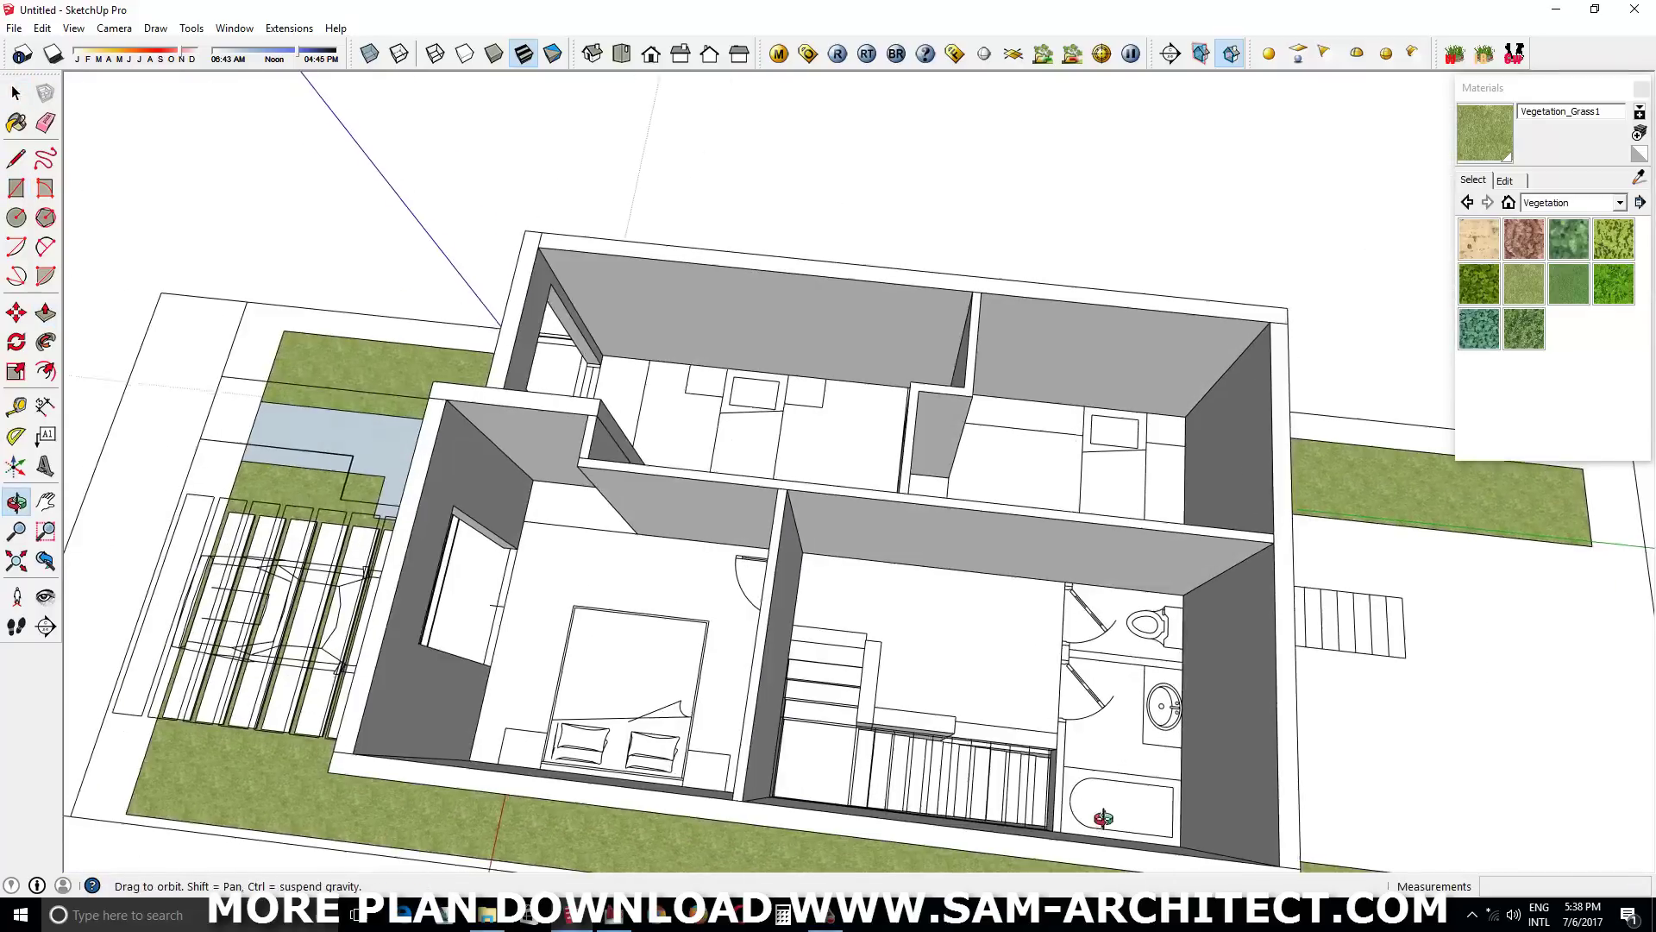
key(r)
click(1238, 684)
scroll(1038, 542, down, 3)
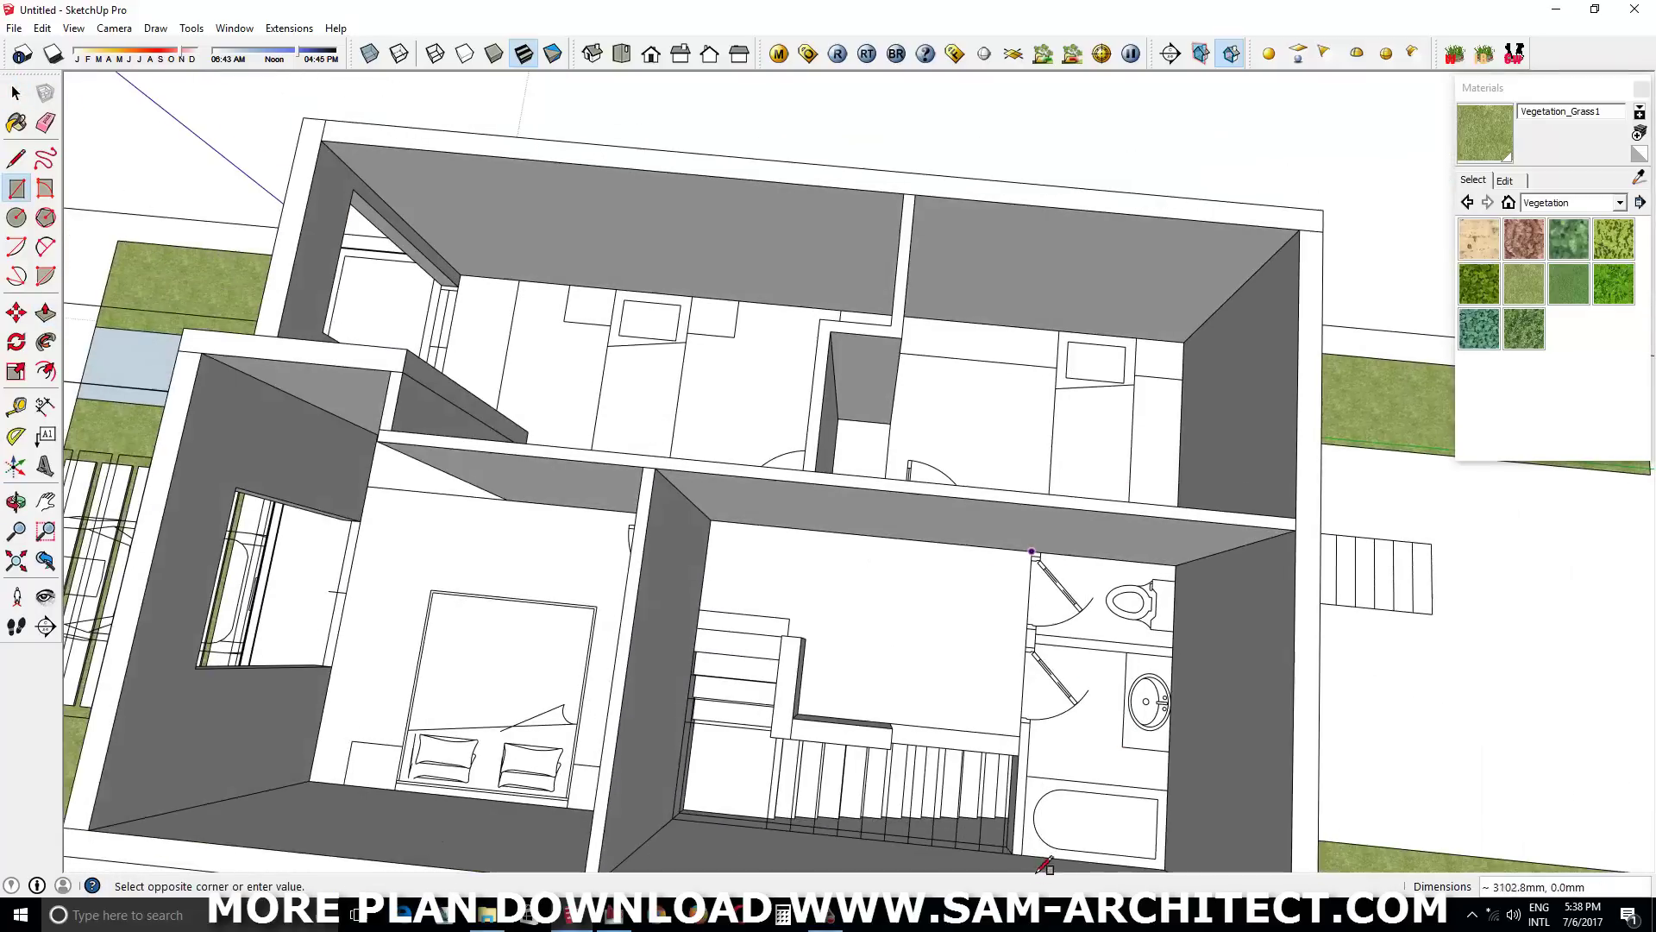
scroll(1038, 603, up, 3)
key(p)
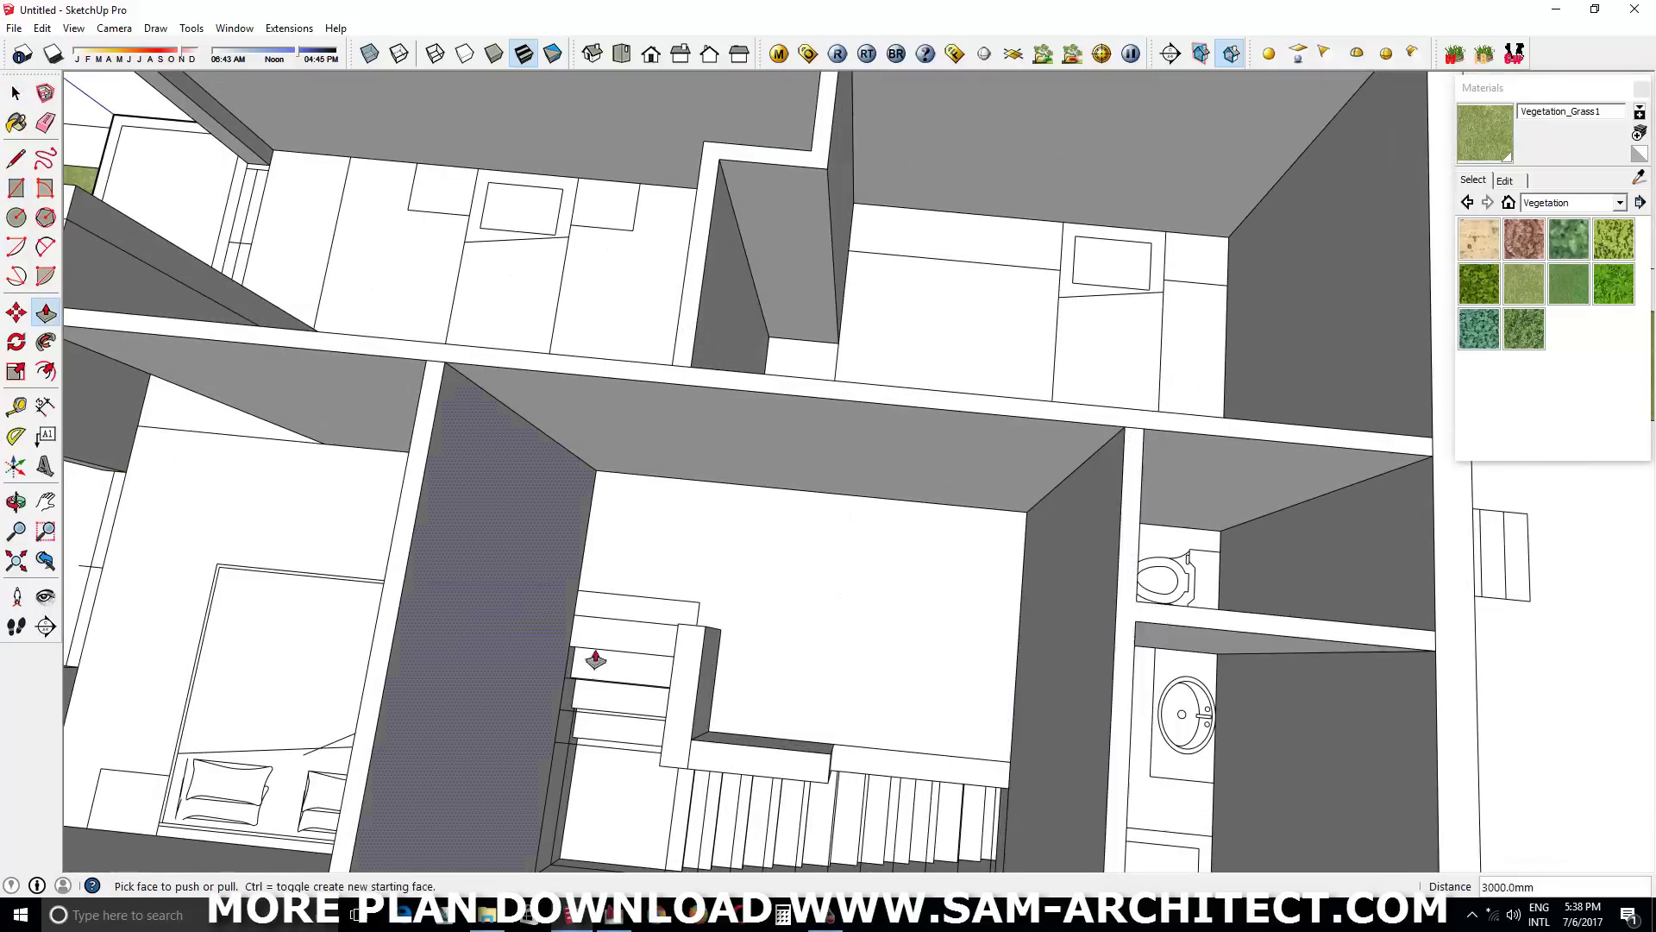
key(r)
middle_drag(1045, 635, 911, 470)
Shape the doorway wall by pushing its face back 231.5 mm
middle_drag(900, 300, 844, 370)
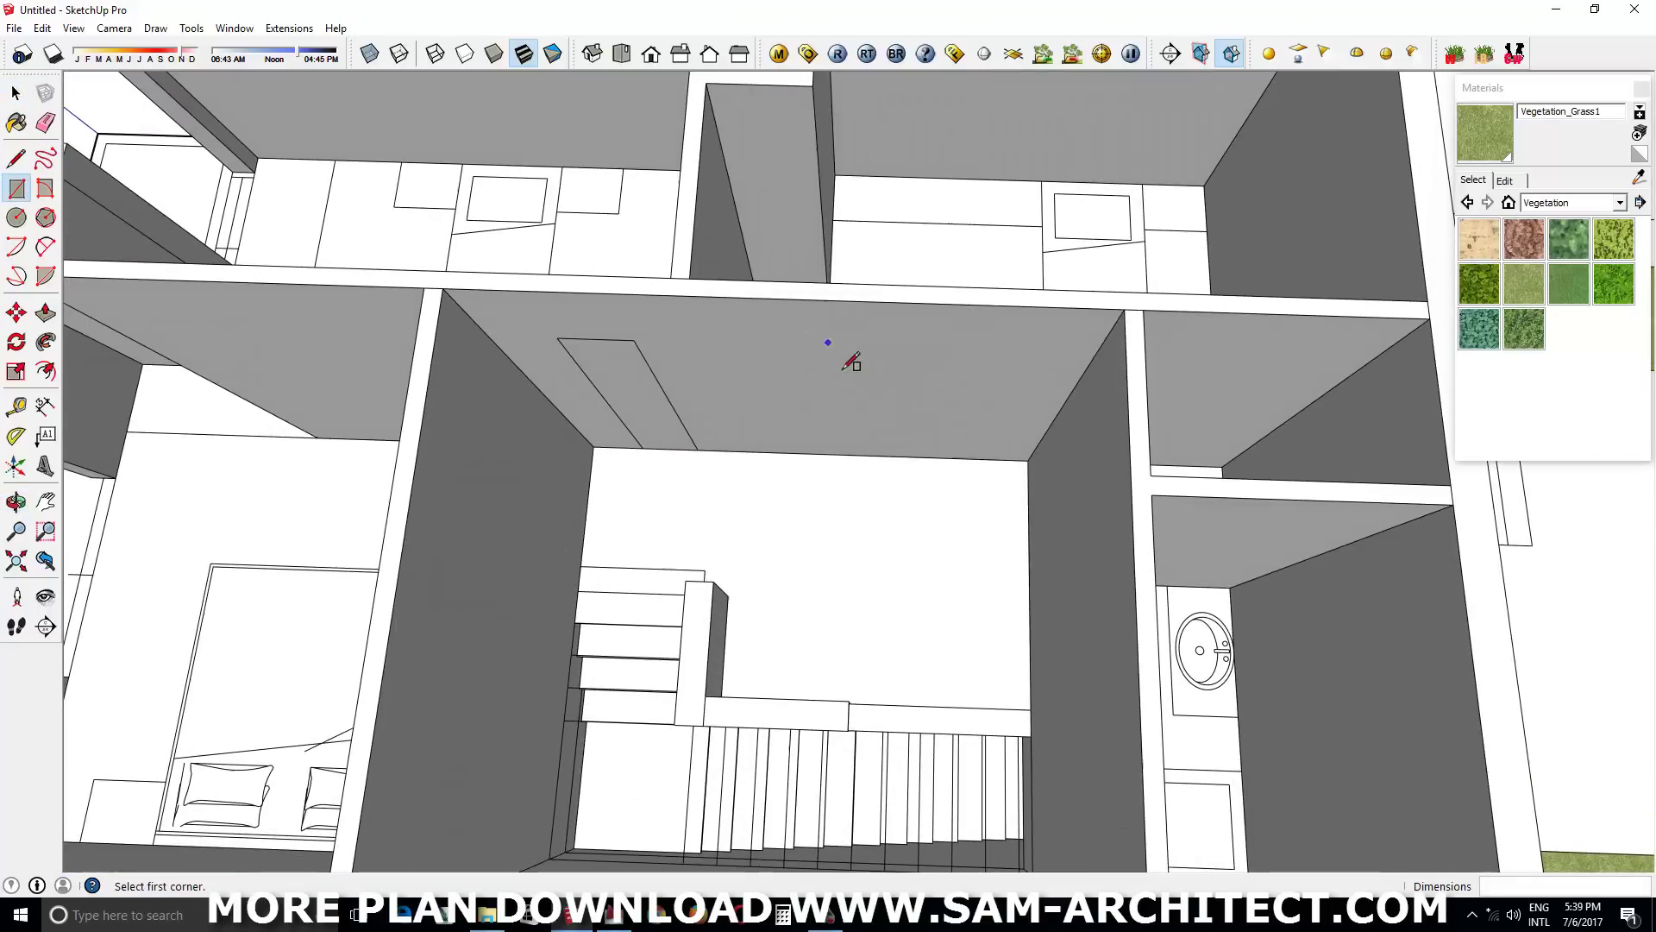
middle_drag(608, 544, 1035, 501)
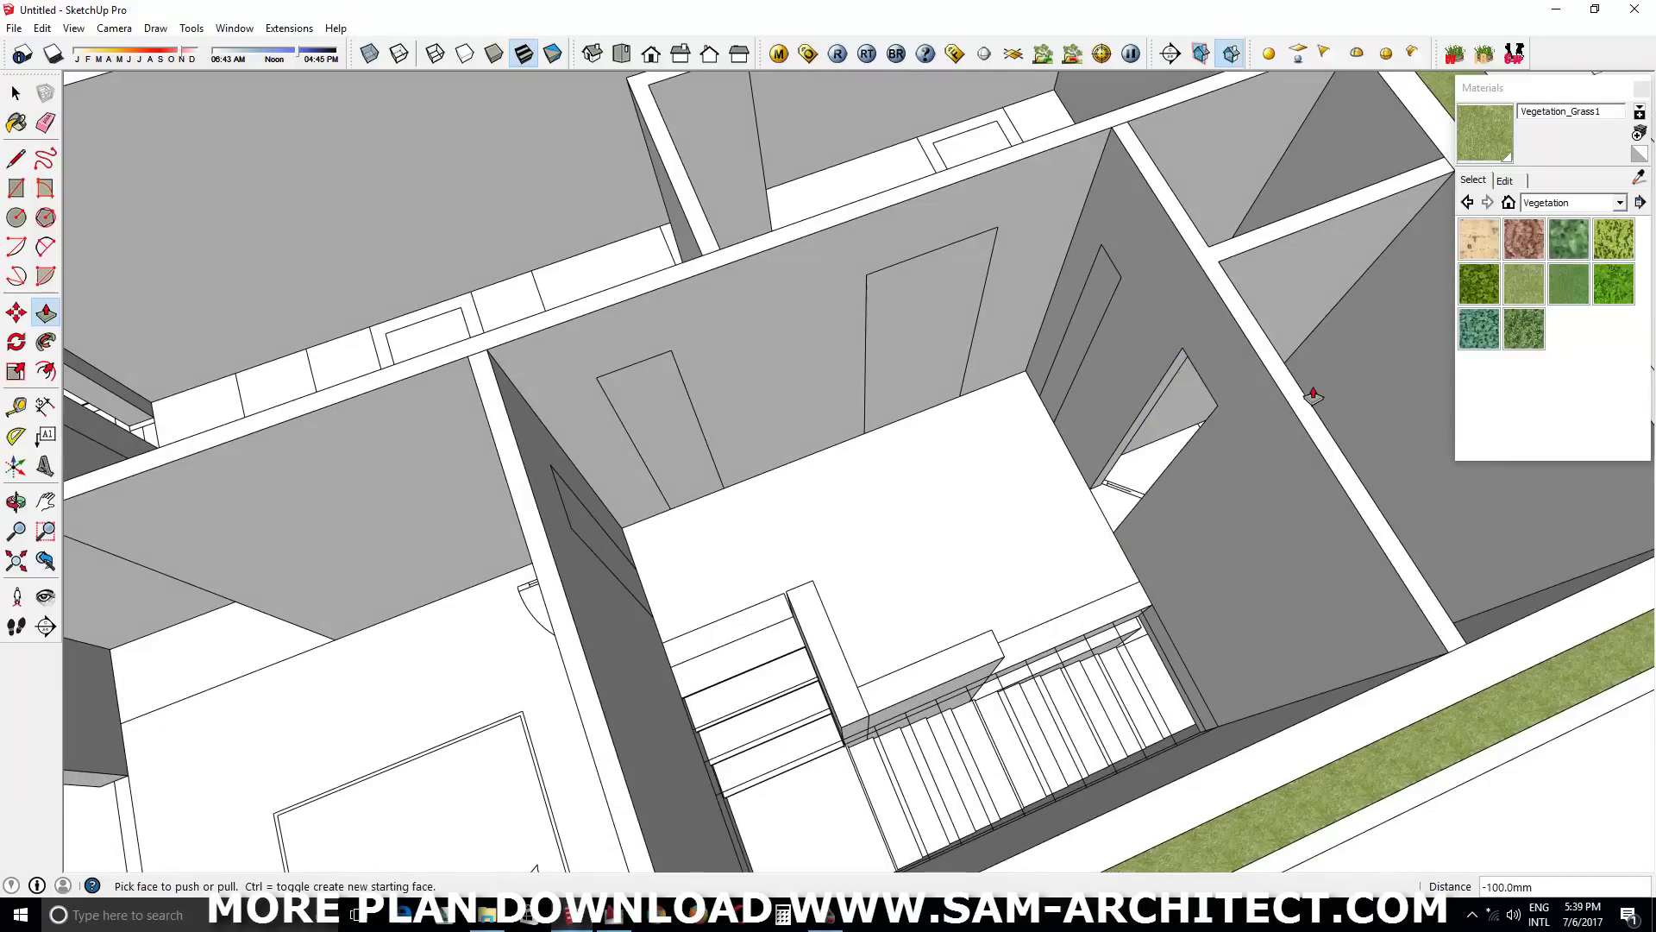
mouse_move(935, 326)
middle_down()
mouse_move(676, 418)
mouse_move(573, 418)
middle_up()
scroll(573, 417, down, 3)
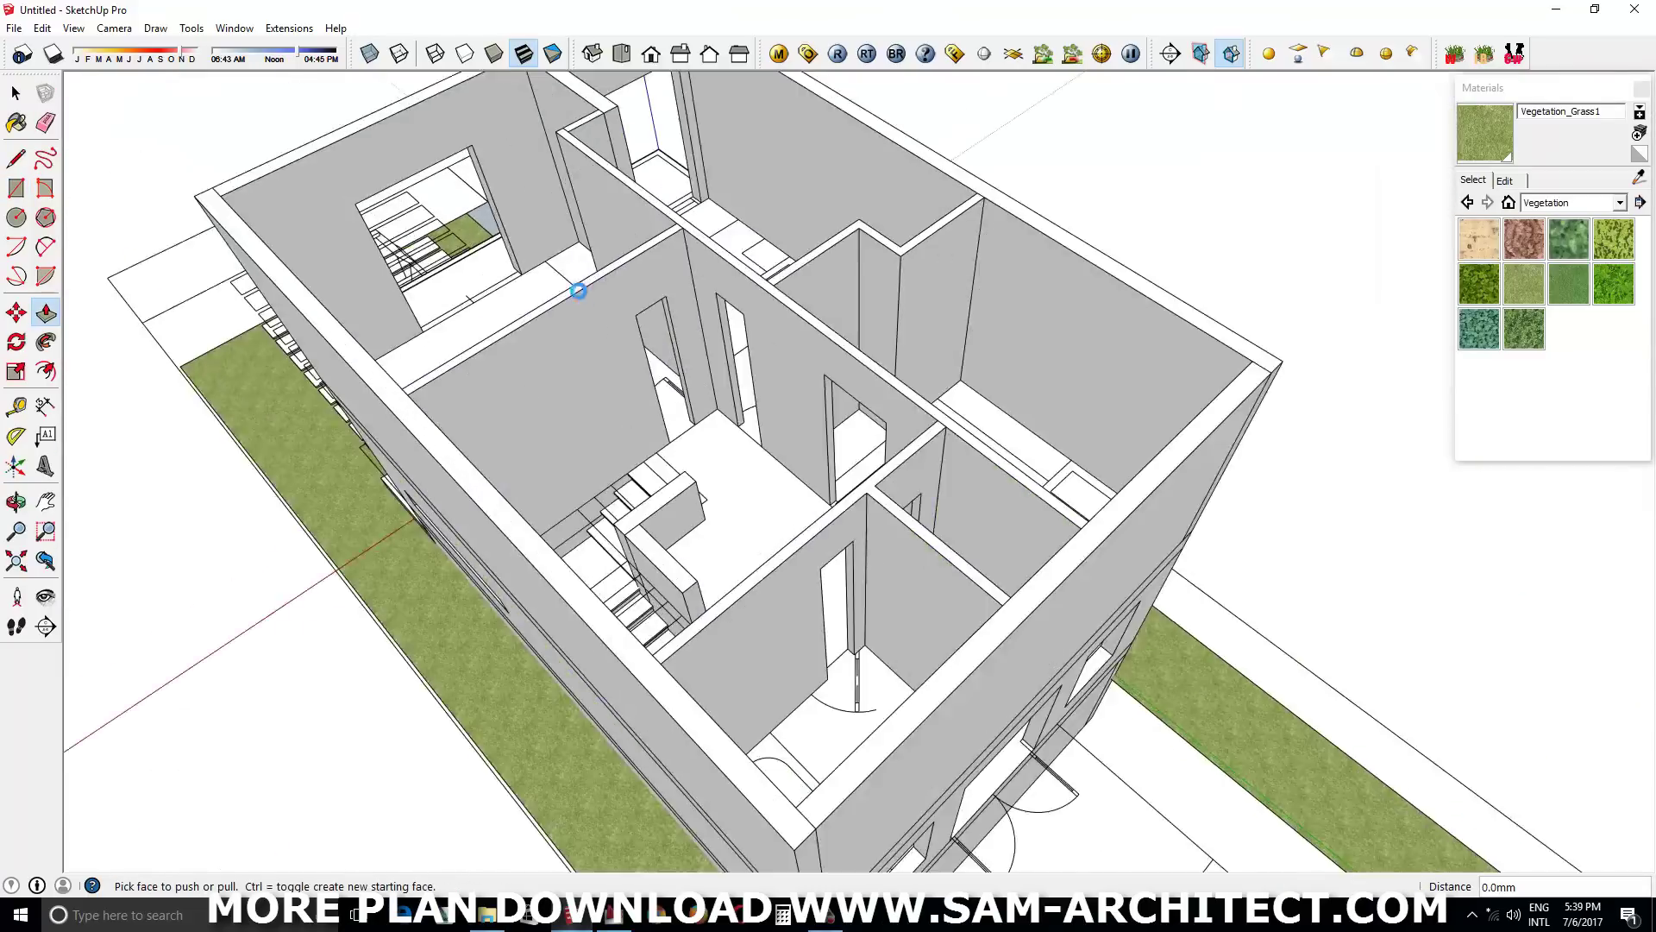
scroll(577, 284, up, 5)
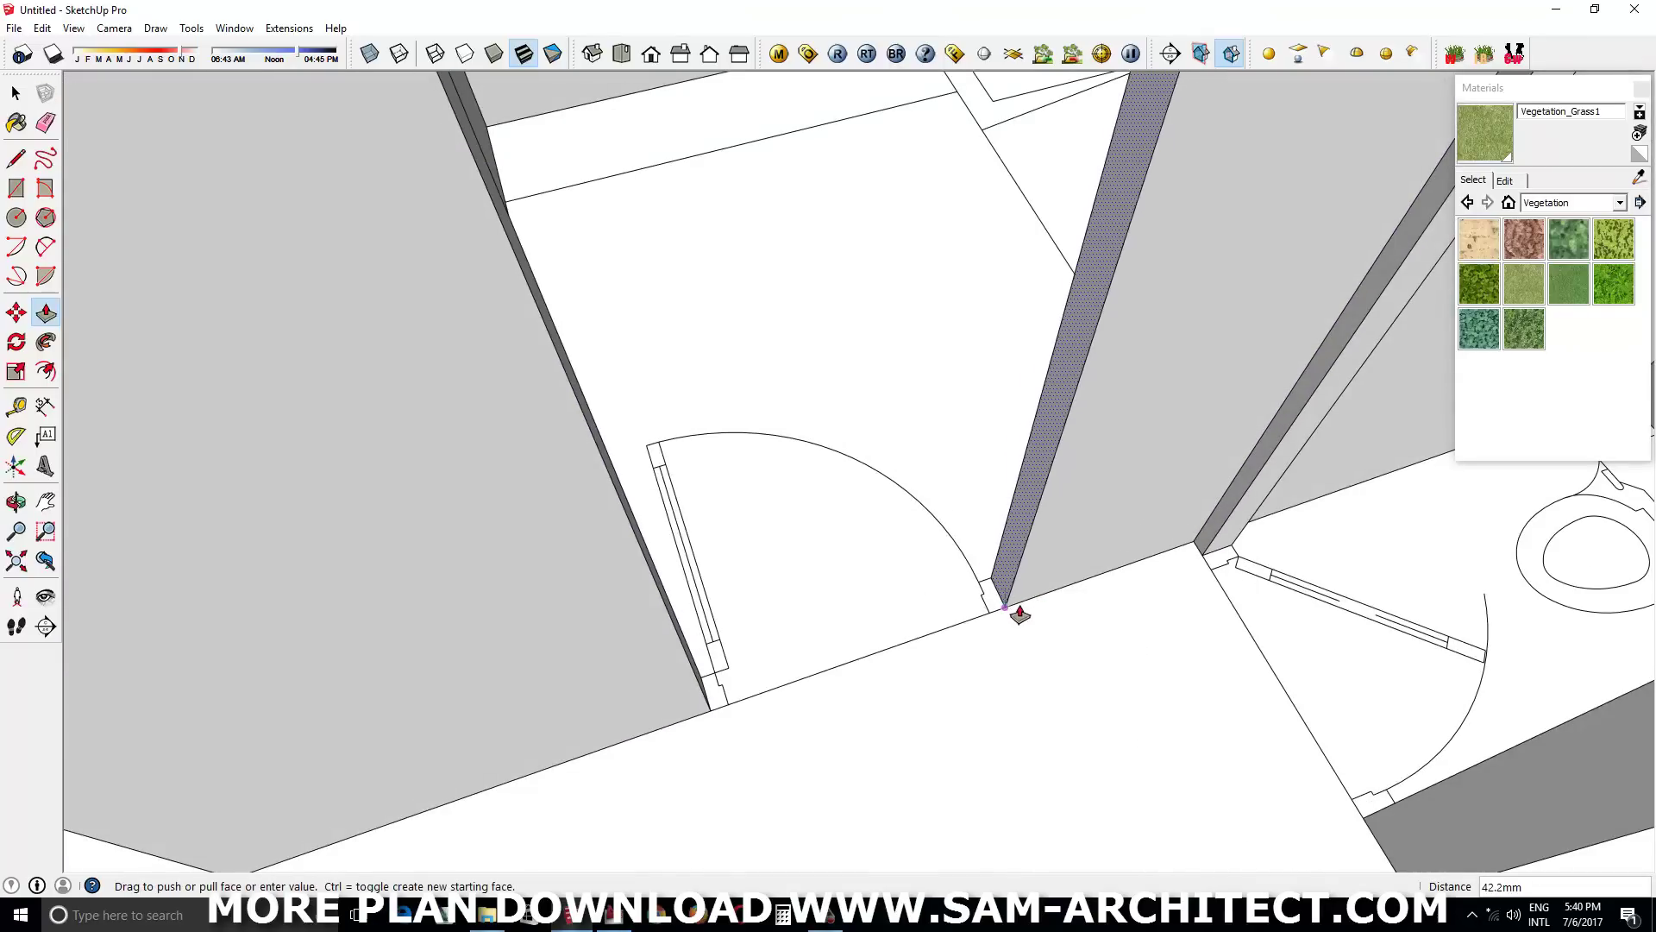
click(1019, 614)
click(1072, 735)
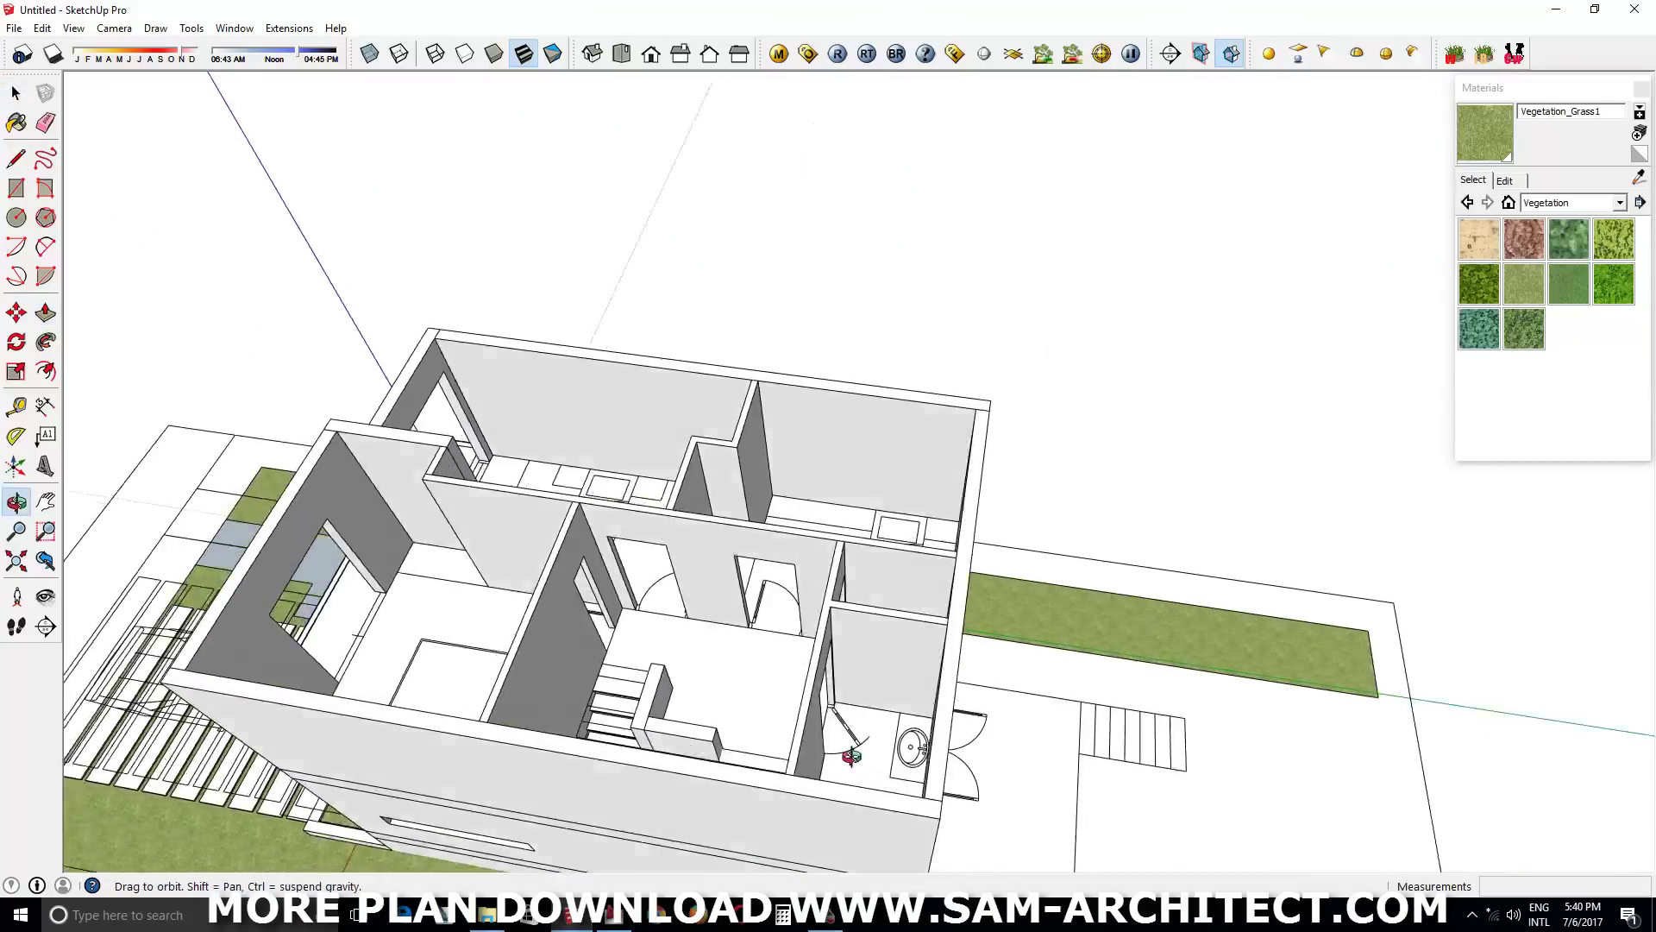
Draw the 200 × 1400 mm parapet outline beside the stairs and select the connected walls
key(r)
scroll(862, 742, up, 2)
click(768, 804)
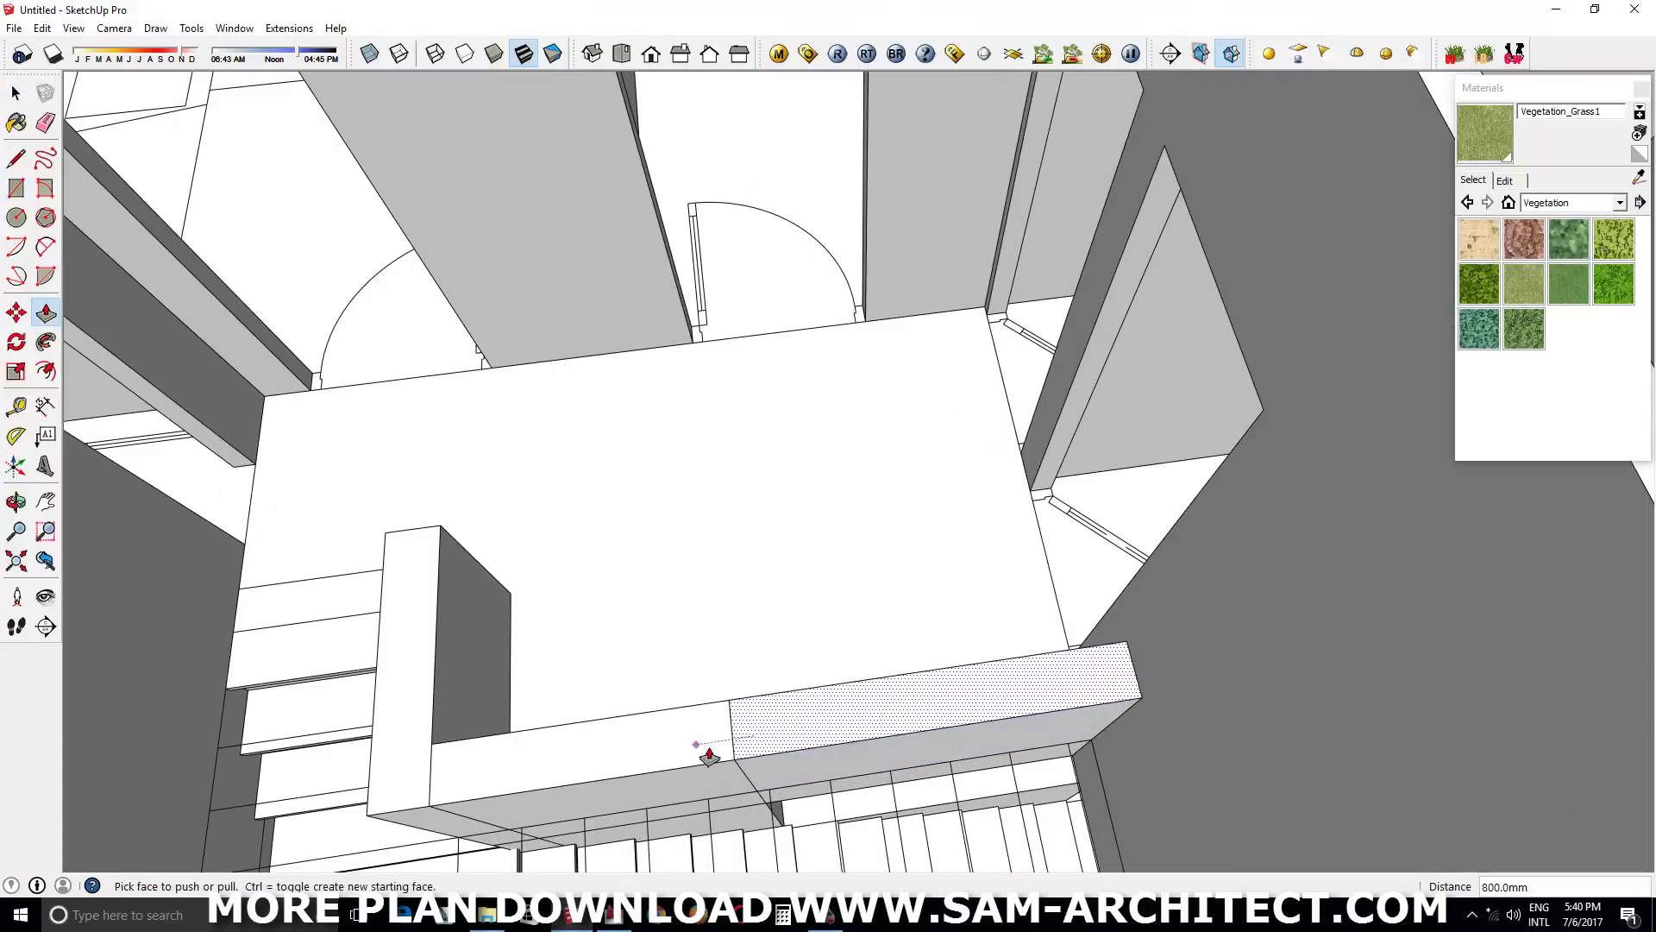
key(space)
triple_click(791, 729)
right_click(791, 729)
click(877, 524)
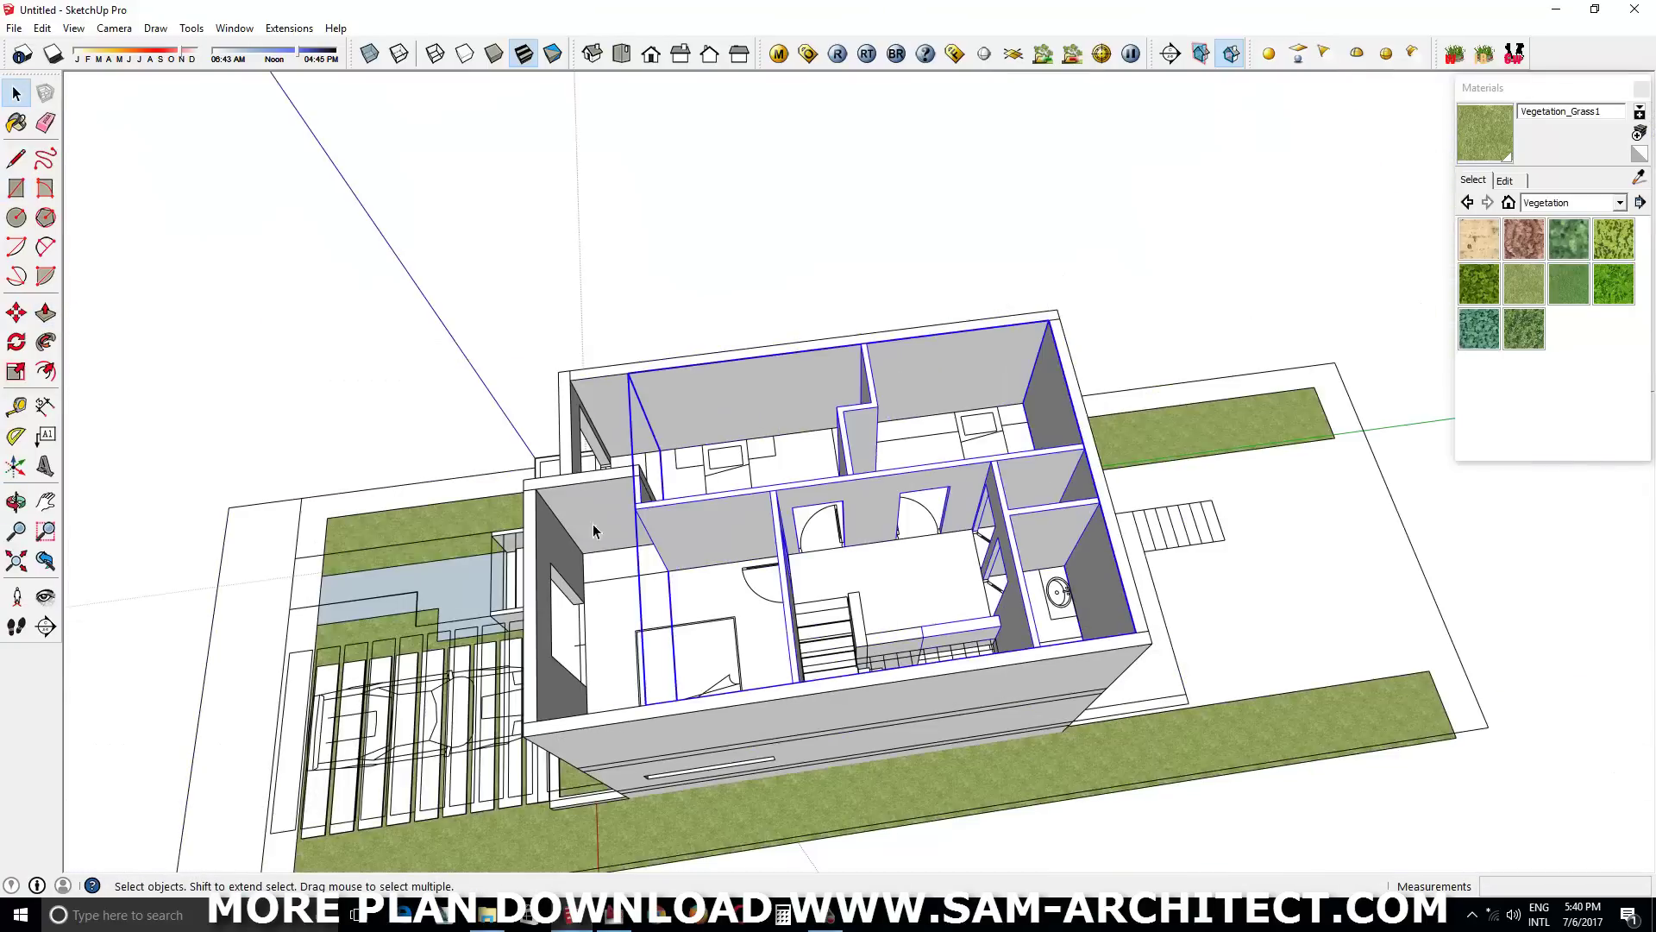
mouse_move(734, 327)
middle_down()
mouse_move(1130, 526)
mouse_move(1084, 292)
mouse_move(837, 284)
mouse_move(976, 367)
mouse_move(899, 483)
mouse_move(865, 805)
mouse_move(920, 251)
mouse_move(925, 502)
mouse_move(883, 528)
middle_up()
Toggle X-ray and bring the side wall with the window outline into view
scroll(785, 539, up, 3)
key(r)
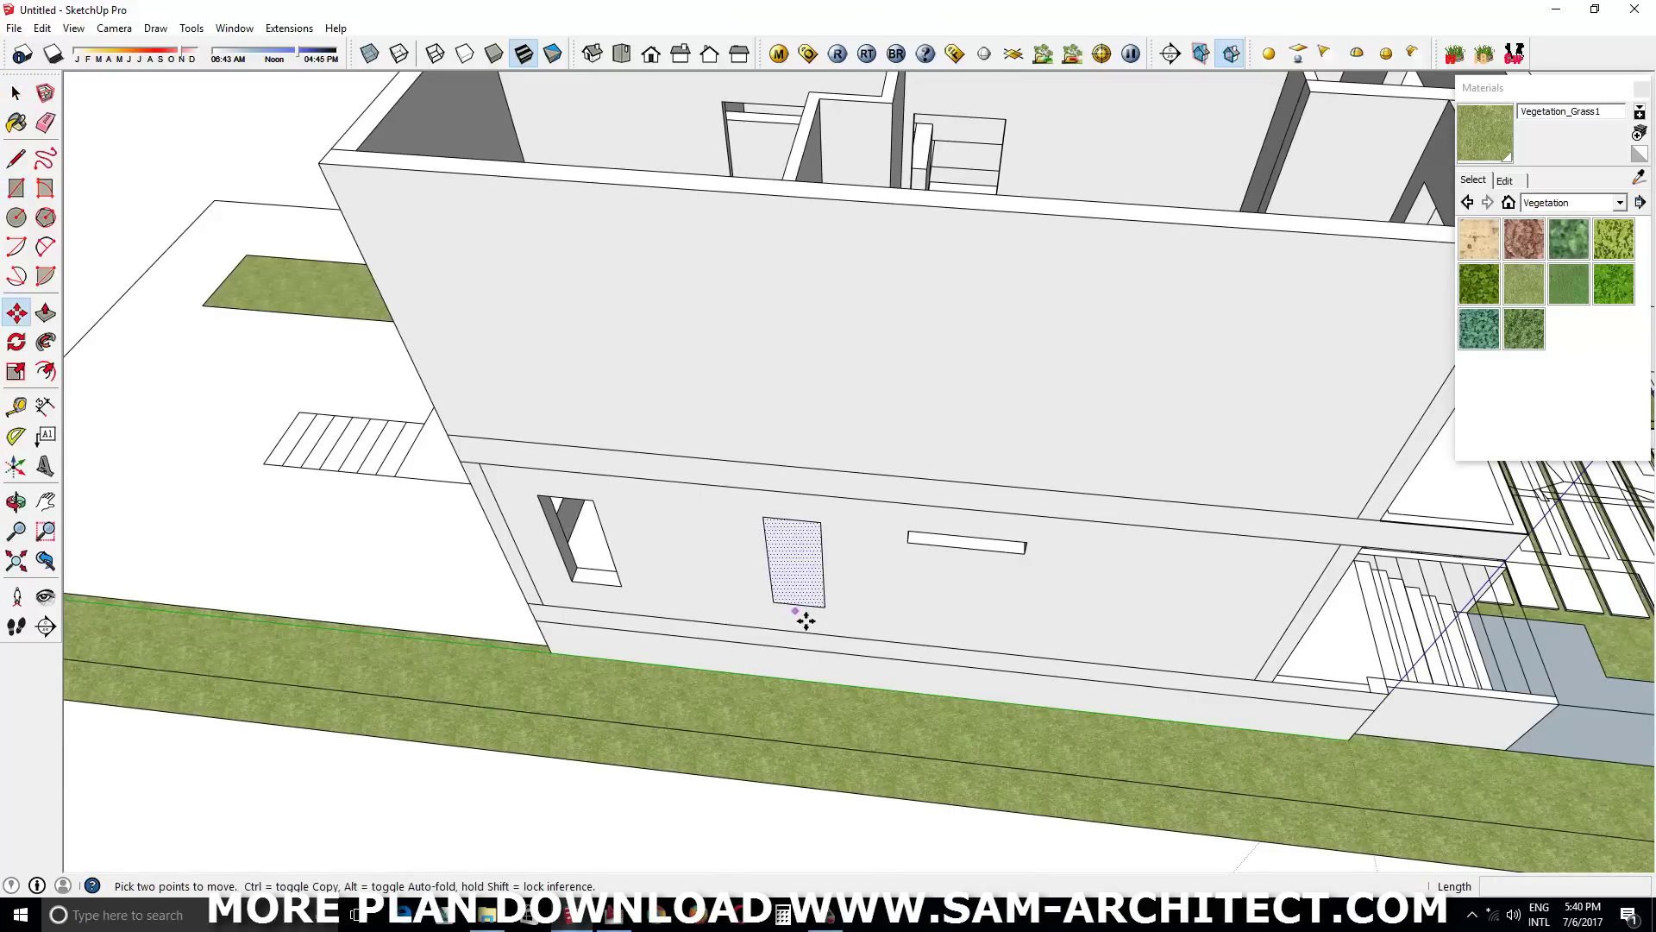
key(x)
mouse_move(1036, 529)
middle_down()
mouse_move(888, 419)
mouse_move(1091, 385)
mouse_move(1140, 511)
mouse_move(965, 573)
mouse_move(758, 433)
mouse_move(891, 480)
mouse_move(927, 519)
middle_up()
scroll(1066, 487, up, 5)
key(x)
scroll(928, 518, down, 5)
mouse_move(1017, 492)
middle_down()
mouse_move(758, 547)
mouse_move(946, 555)
middle_up()
scroll(946, 555, up, 5)
scroll(1002, 489, up, 3)
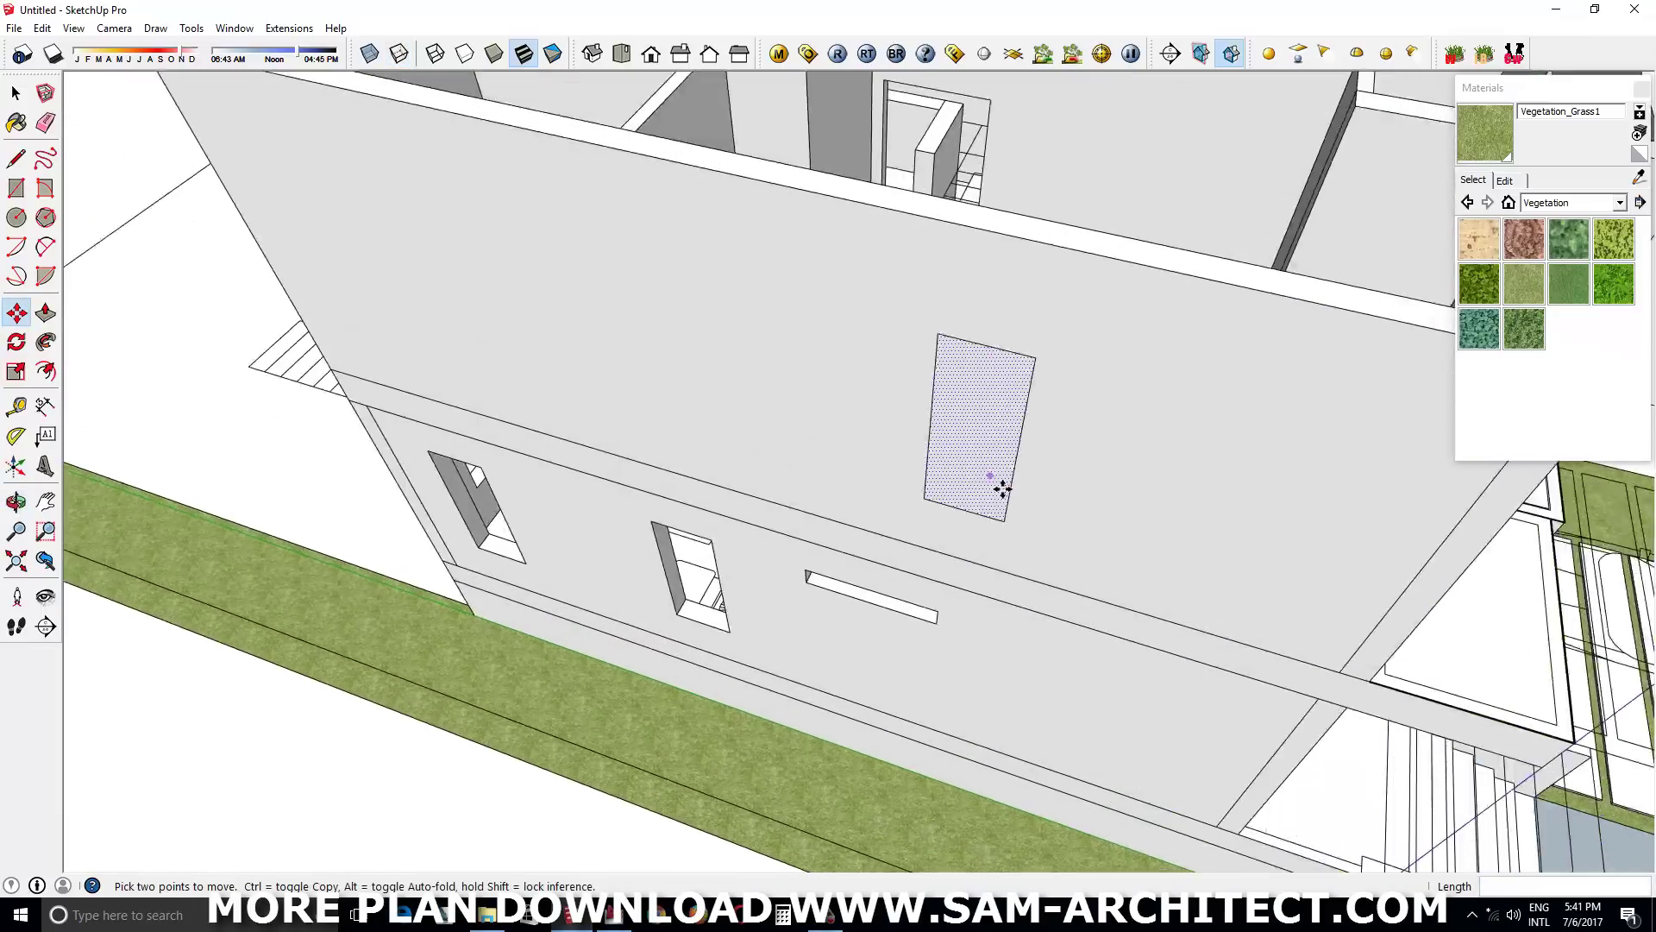
scroll(1002, 489, down, 2)
middle_drag(990, 472, 1006, 571)
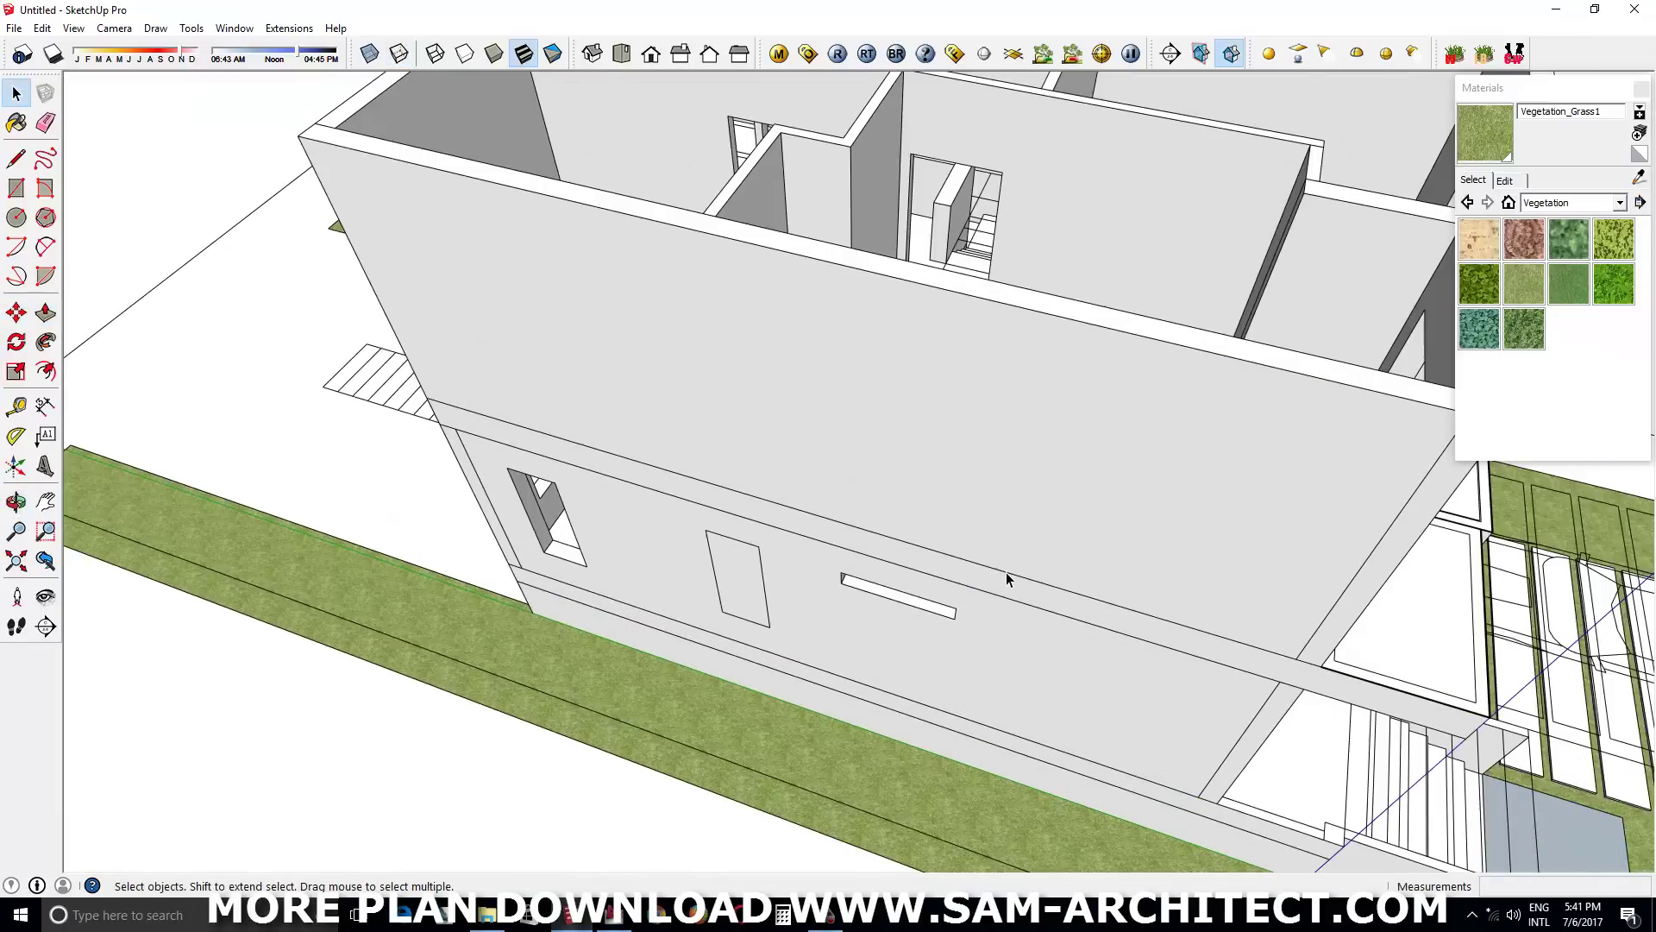
Copy the window outline to a second position along the side wall
key(space)
key(x)
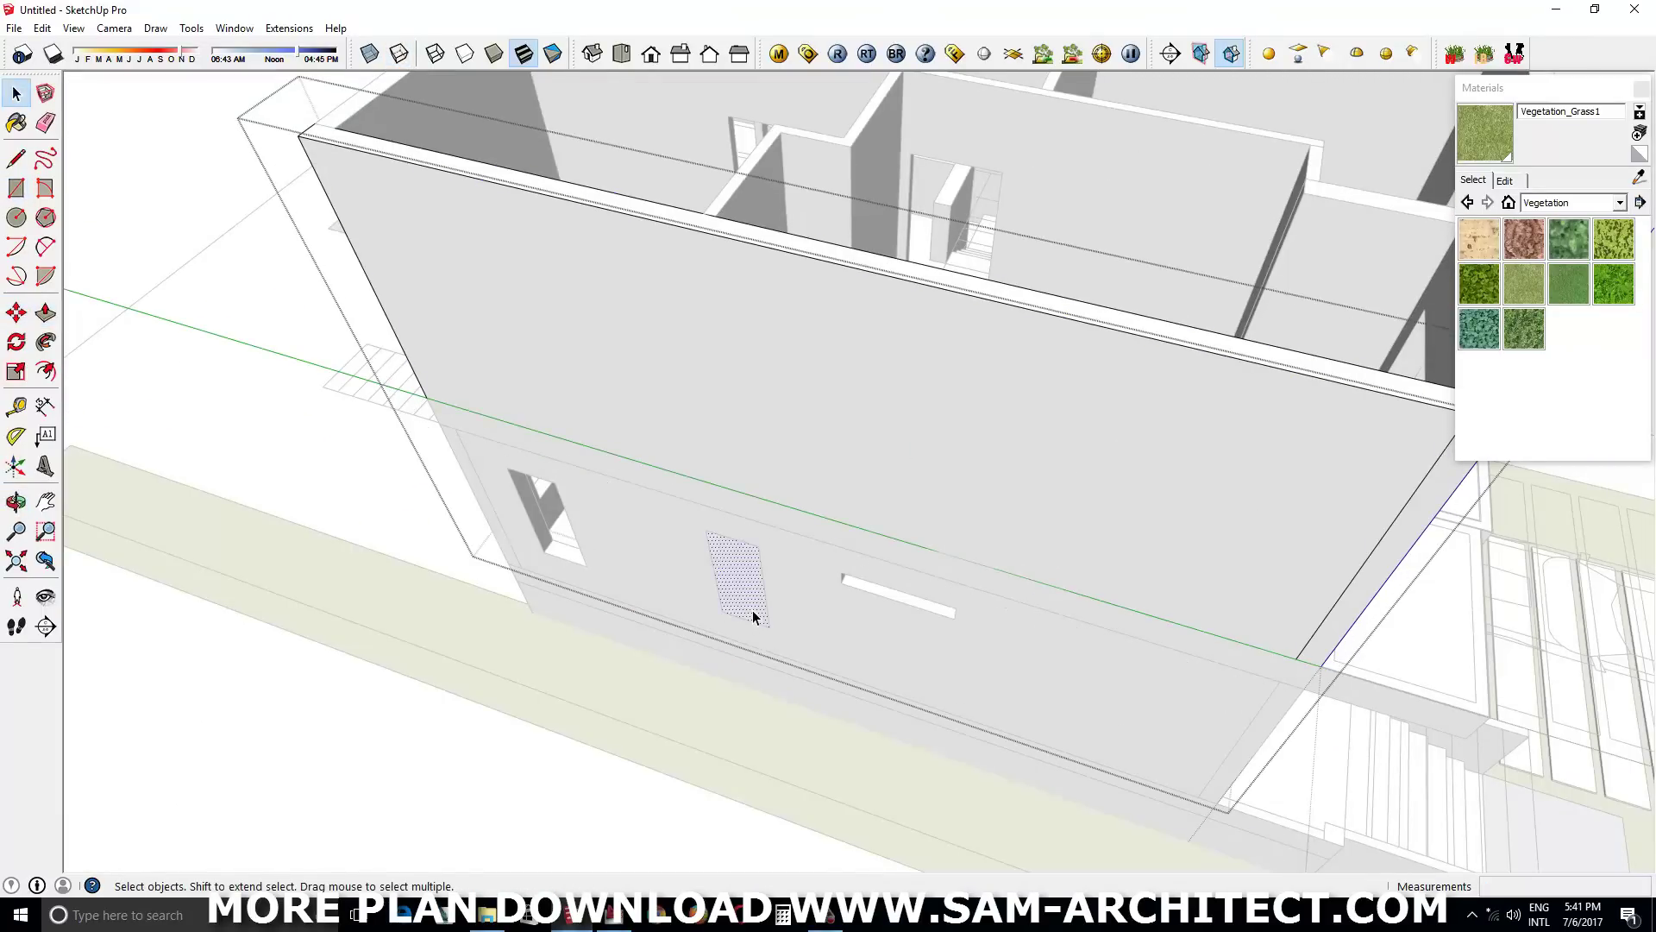
click(940, 556)
key(x)
scroll(986, 554, up, 3)
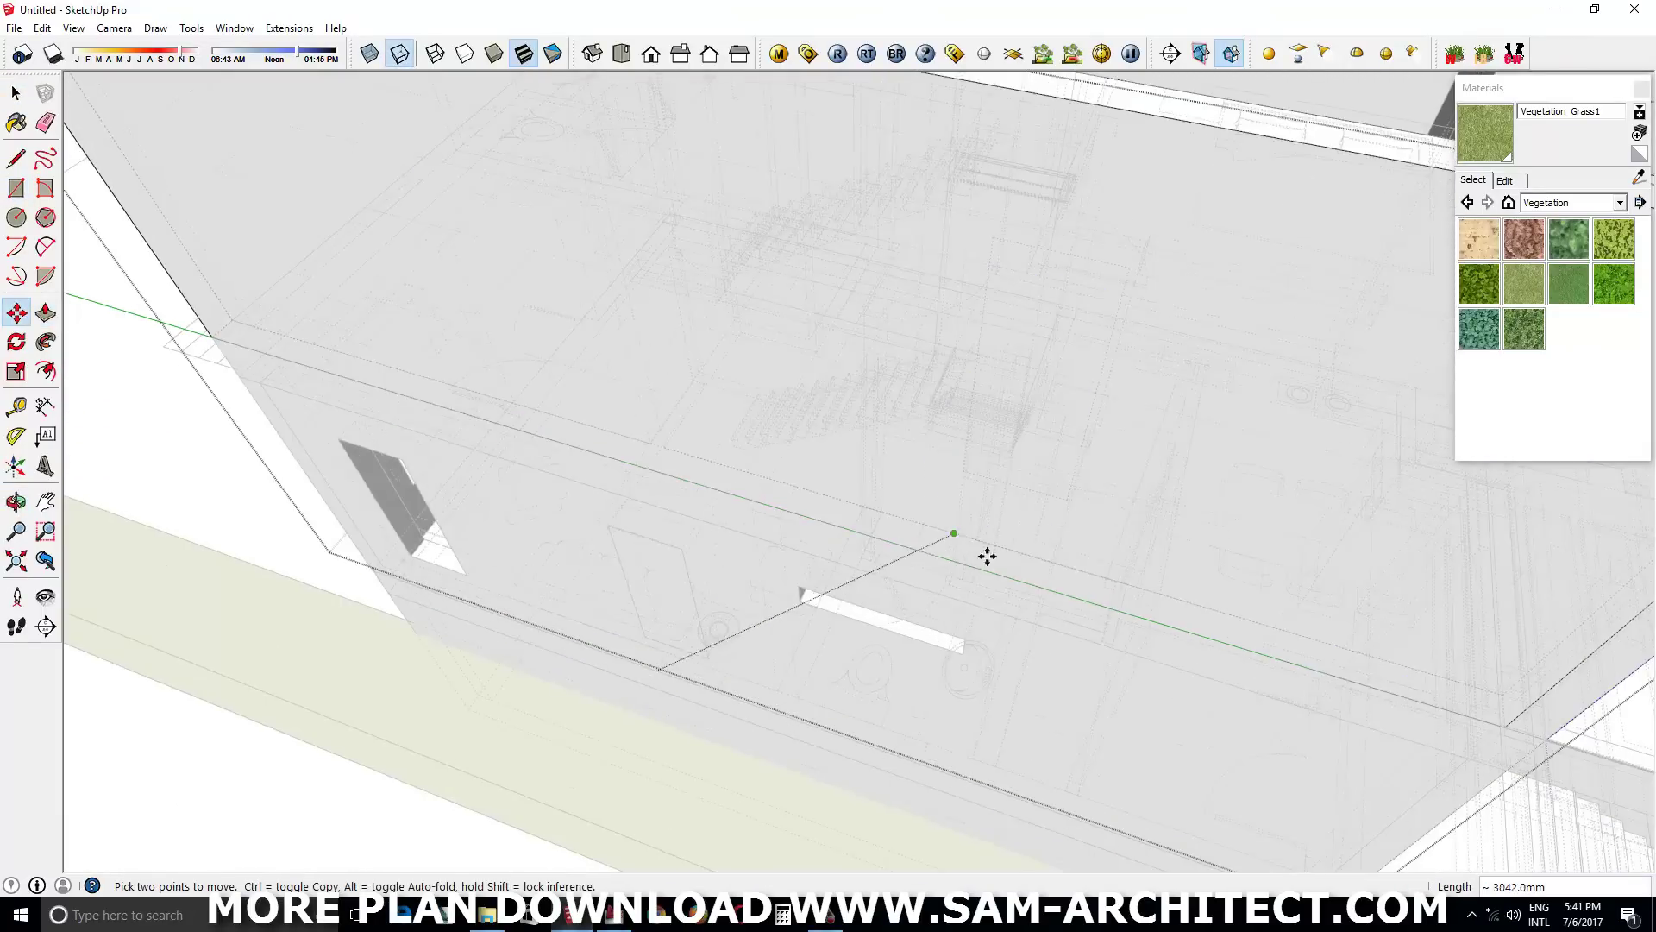
mouse_move(987, 555)
middle_down()
mouse_move(1024, 458)
mouse_move(1209, 492)
mouse_move(613, 602)
mouse_move(610, 635)
mouse_move(1362, 517)
mouse_move(862, 584)
mouse_move(980, 491)
mouse_move(492, 776)
mouse_move(438, 390)
mouse_move(791, 267)
mouse_move(528, 229)
mouse_move(682, 85)
mouse_move(794, 351)
mouse_move(1534, 388)
mouse_move(647, 462)
mouse_move(938, 436)
mouse_move(482, 655)
mouse_move(828, 621)
mouse_move(1142, 446)
mouse_move(783, 785)
mouse_move(1131, 647)
mouse_move(1168, 492)
mouse_move(1116, 635)
middle_up()
key(x)
scroll(935, 581, up, 3)
scroll(759, 526, up, 3)
scroll(762, 574, up, 3)
scroll(1198, 667, up, 2)
scroll(861, 647, down, 5)
key(space)
scroll(1253, 507, down, 2)
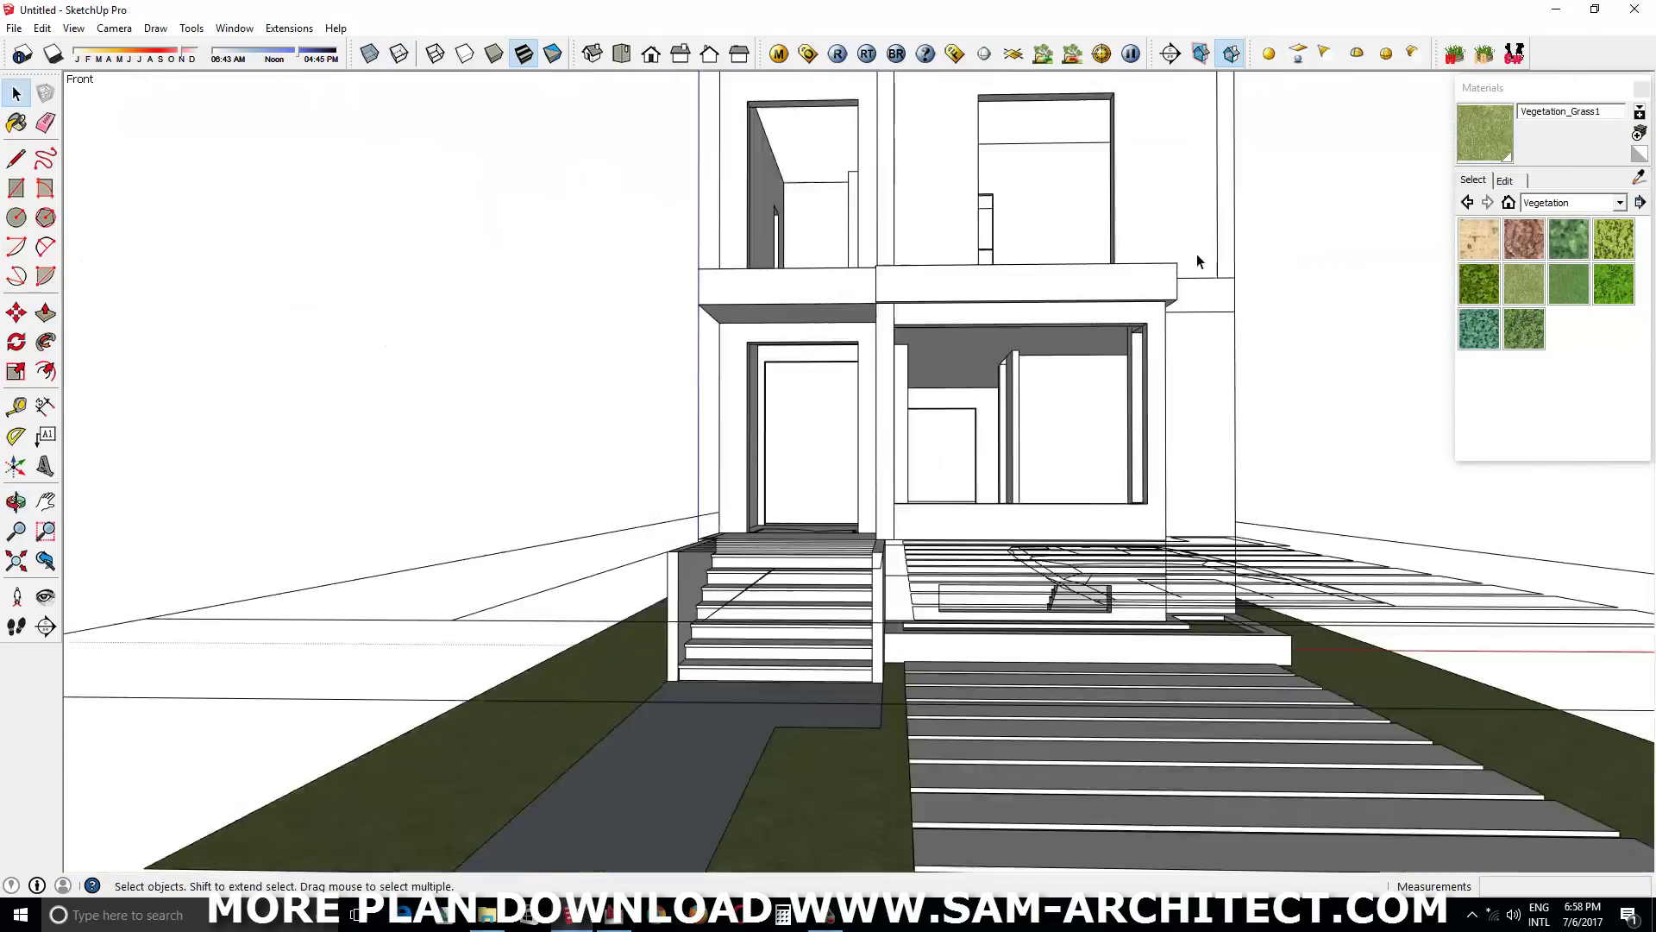
Draw a roof rectangle over the whole plan and offset it outward for the overhang
mouse_move(1197, 261)
middle_down()
mouse_move(887, 417)
mouse_move(898, 580)
mouse_move(1019, 554)
middle_up()
key(r)
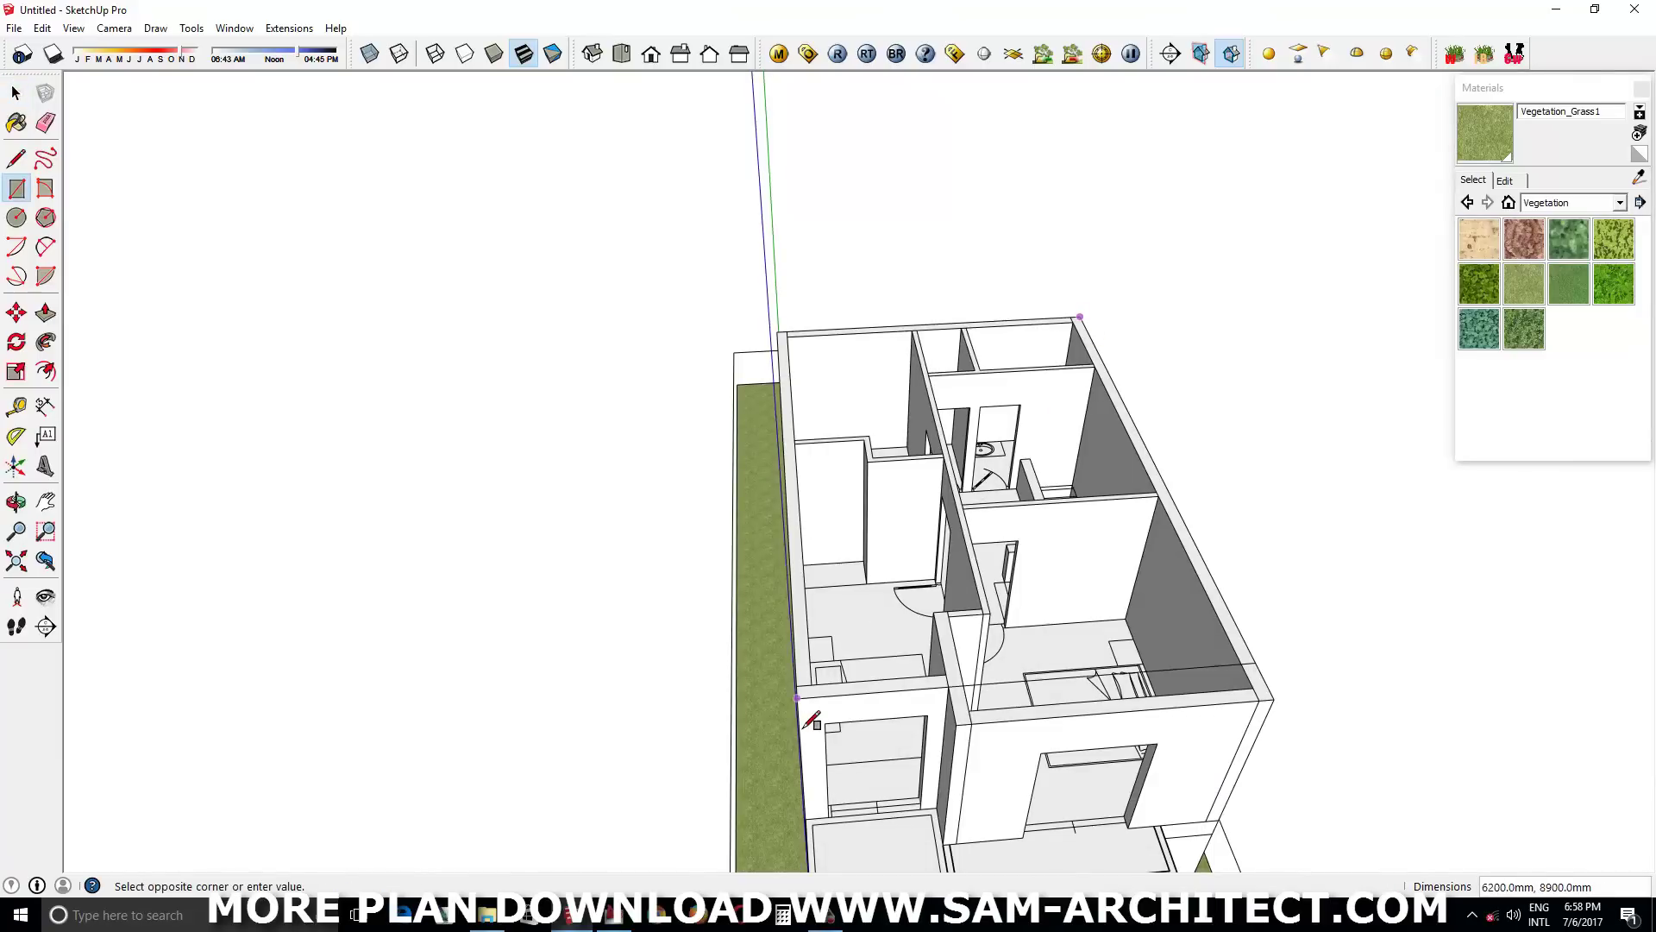
click(1271, 695)
middle_drag(990, 695, 951, 697)
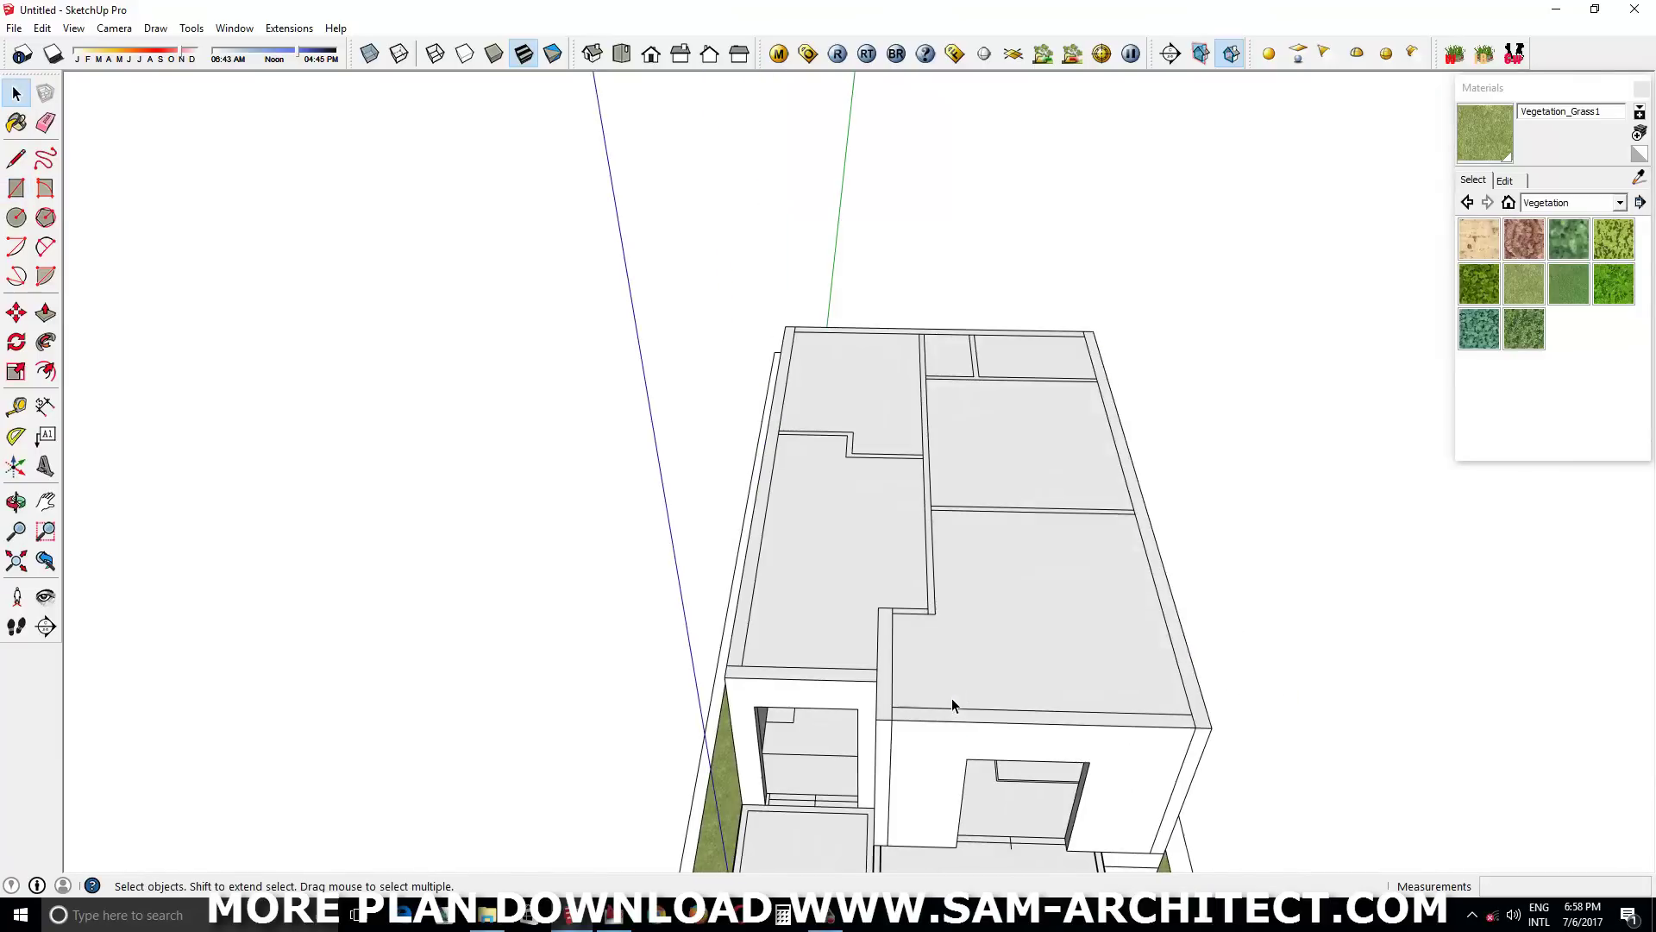
key(f)
click(951, 697)
mouse_move(844, 731)
middle_down()
mouse_move(894, 754)
mouse_move(917, 362)
mouse_move(814, 684)
mouse_move(734, 636)
middle_up()
text(8)
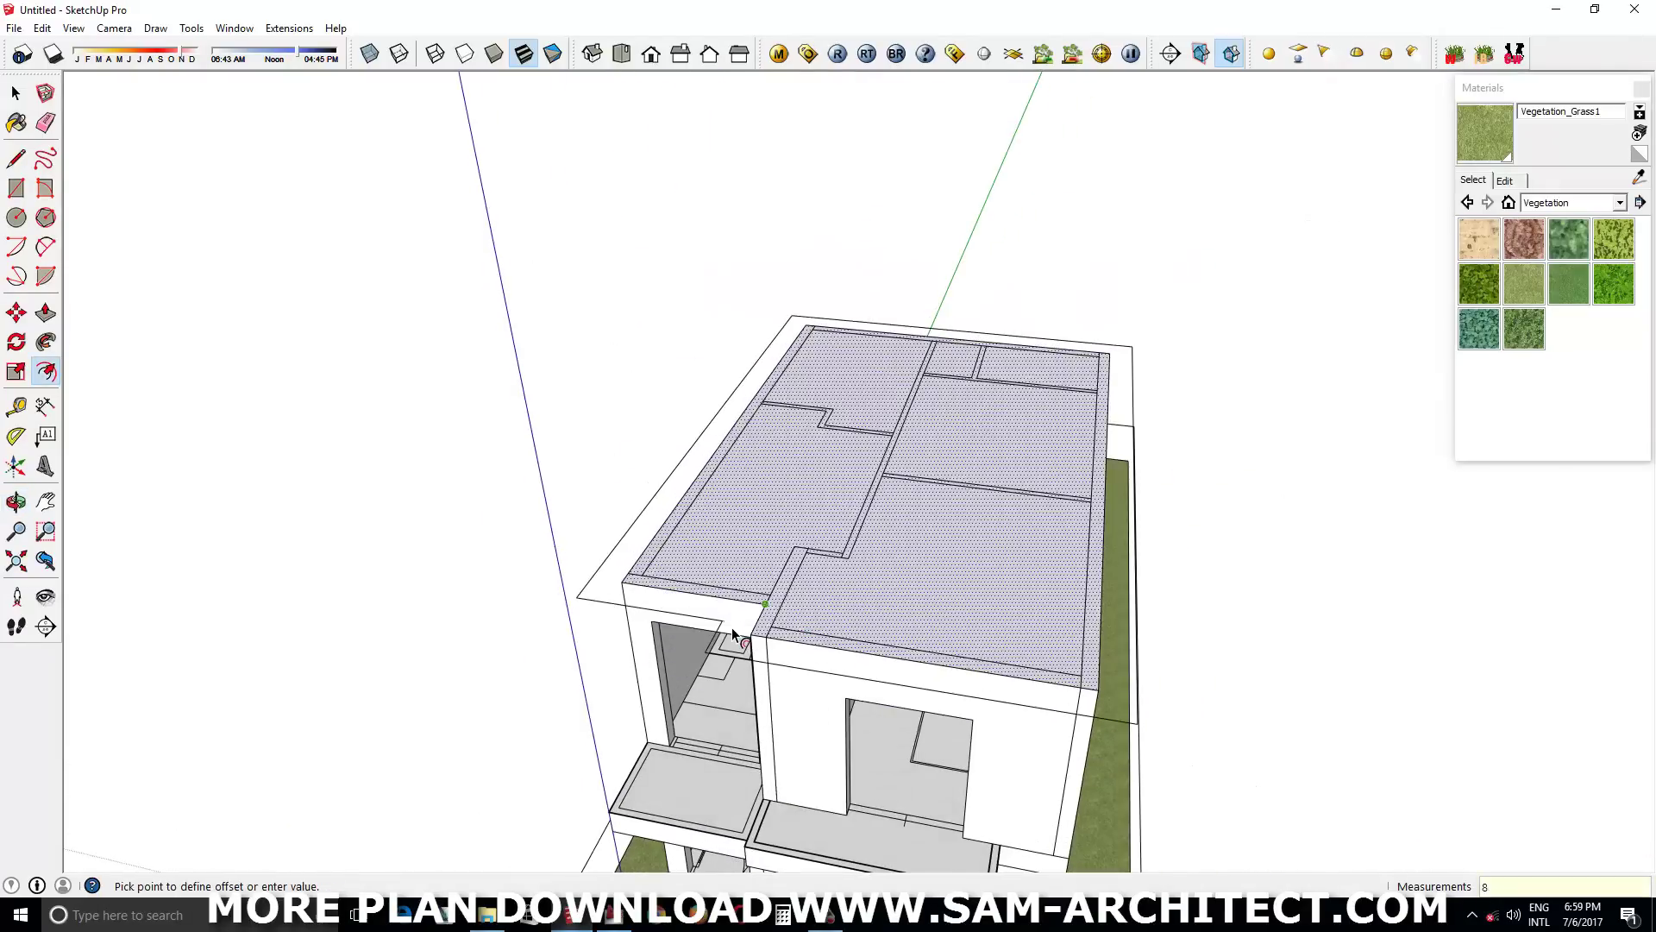
key(Return)
key(space)
click(752, 617)
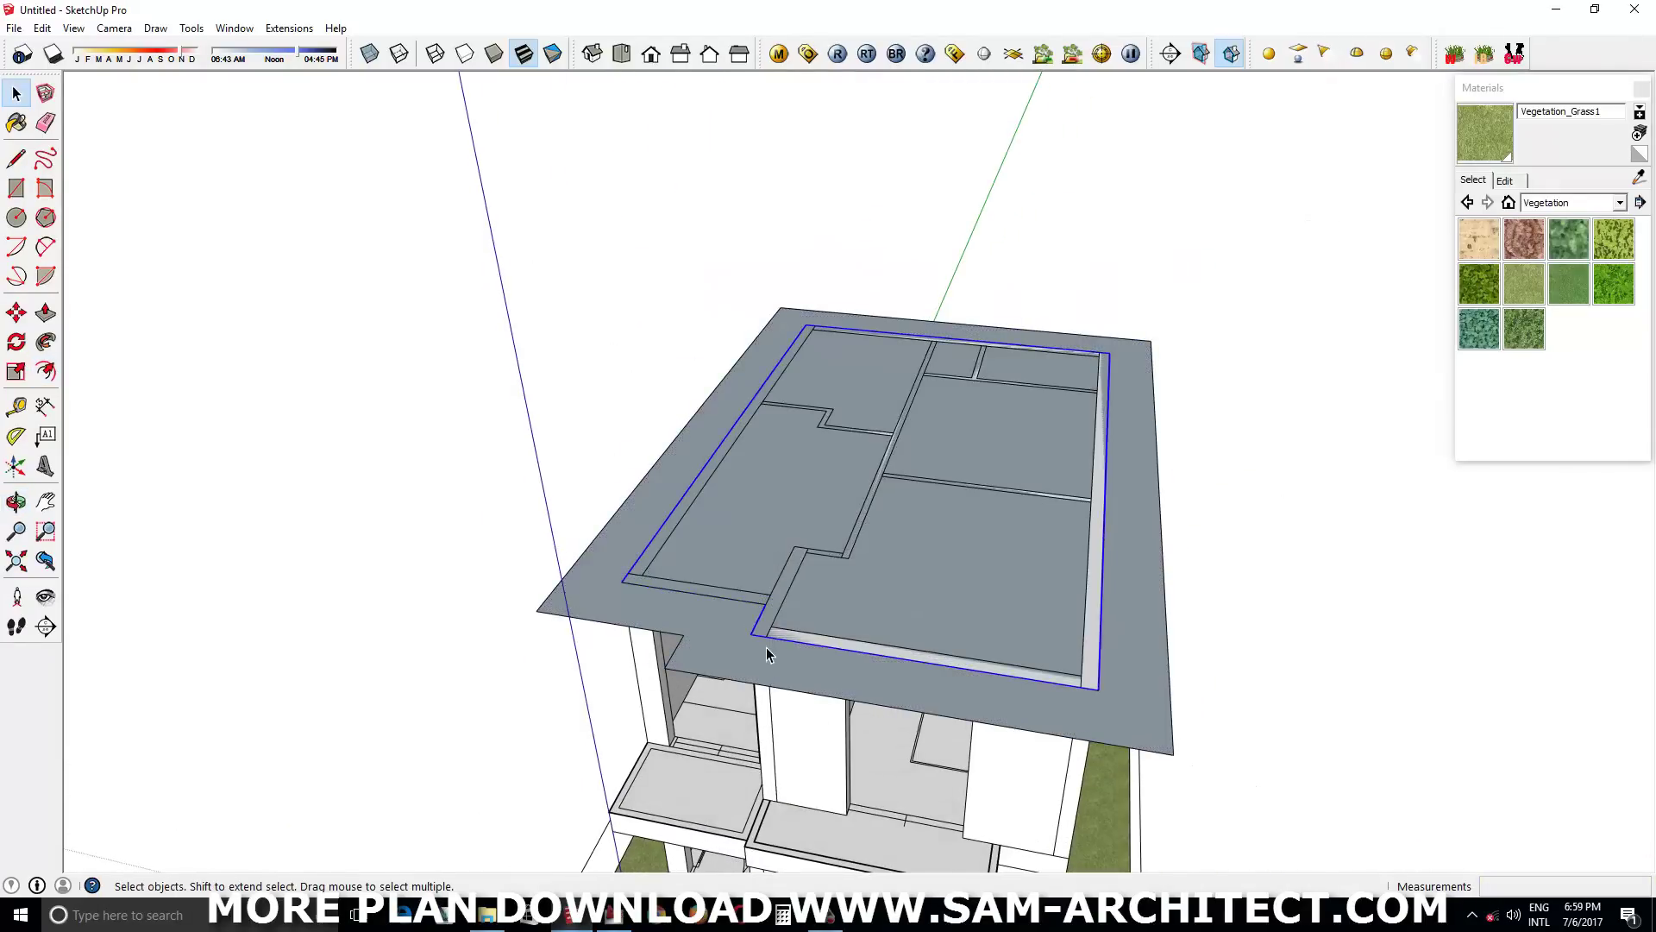
middle_drag(757, 621, 839, 484)
Thicken the roof slab, raise one section higher, and select the roof edge face
key(p)
middle_drag(783, 540, 837, 395)
click(837, 395)
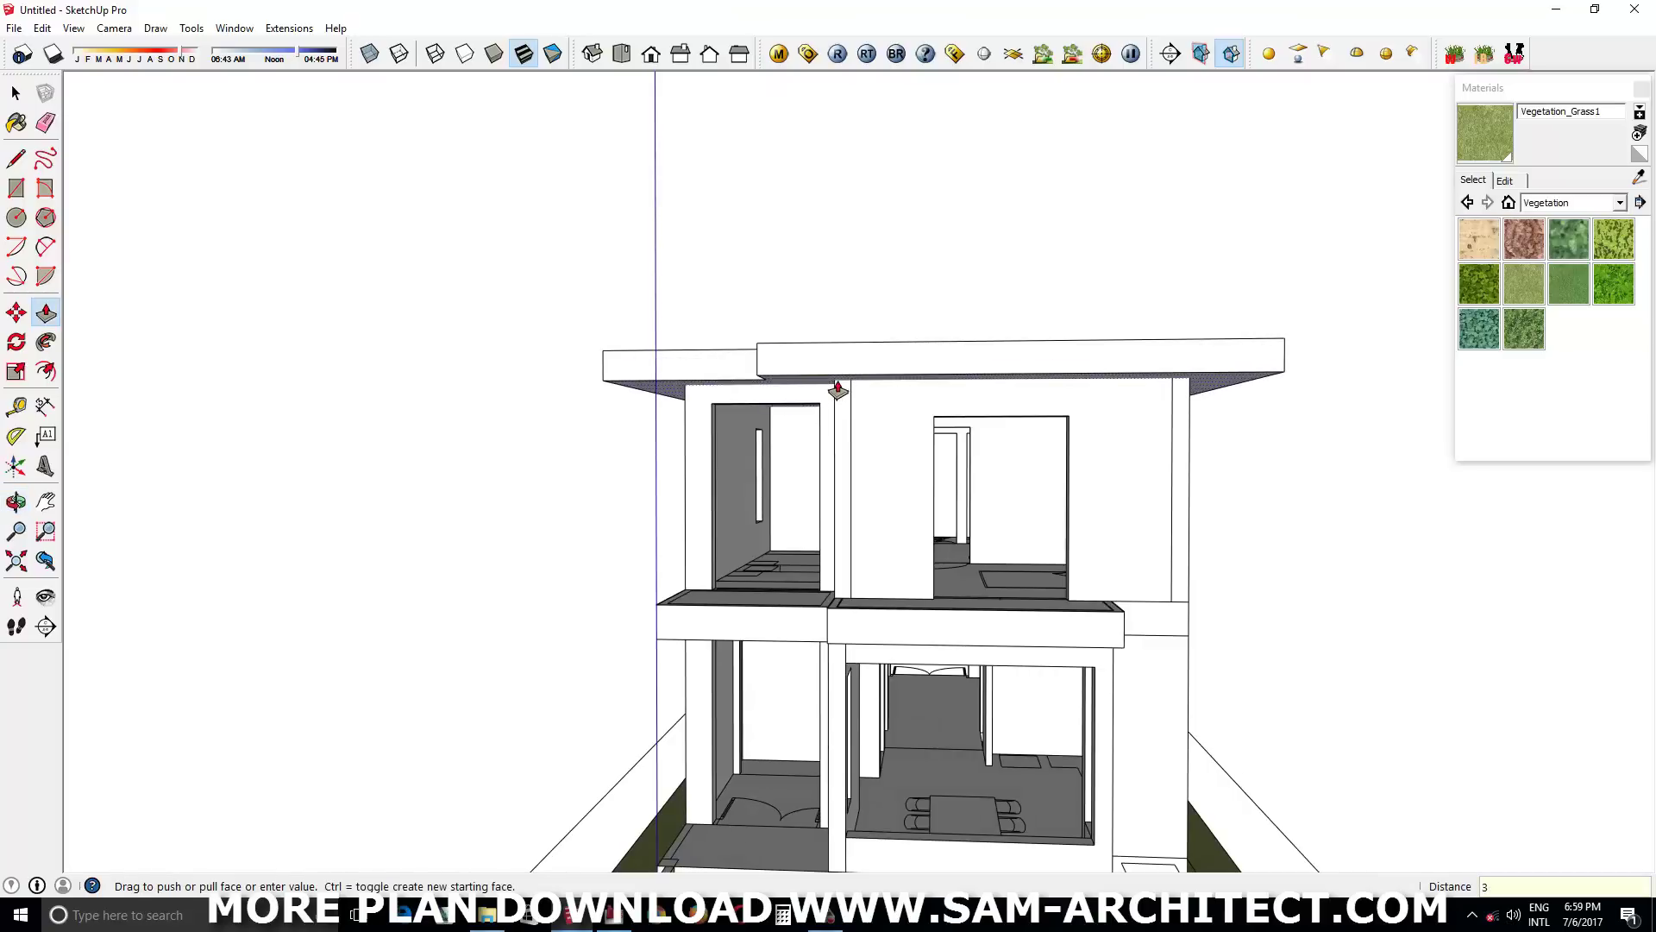
middle_drag(822, 415, 956, 352)
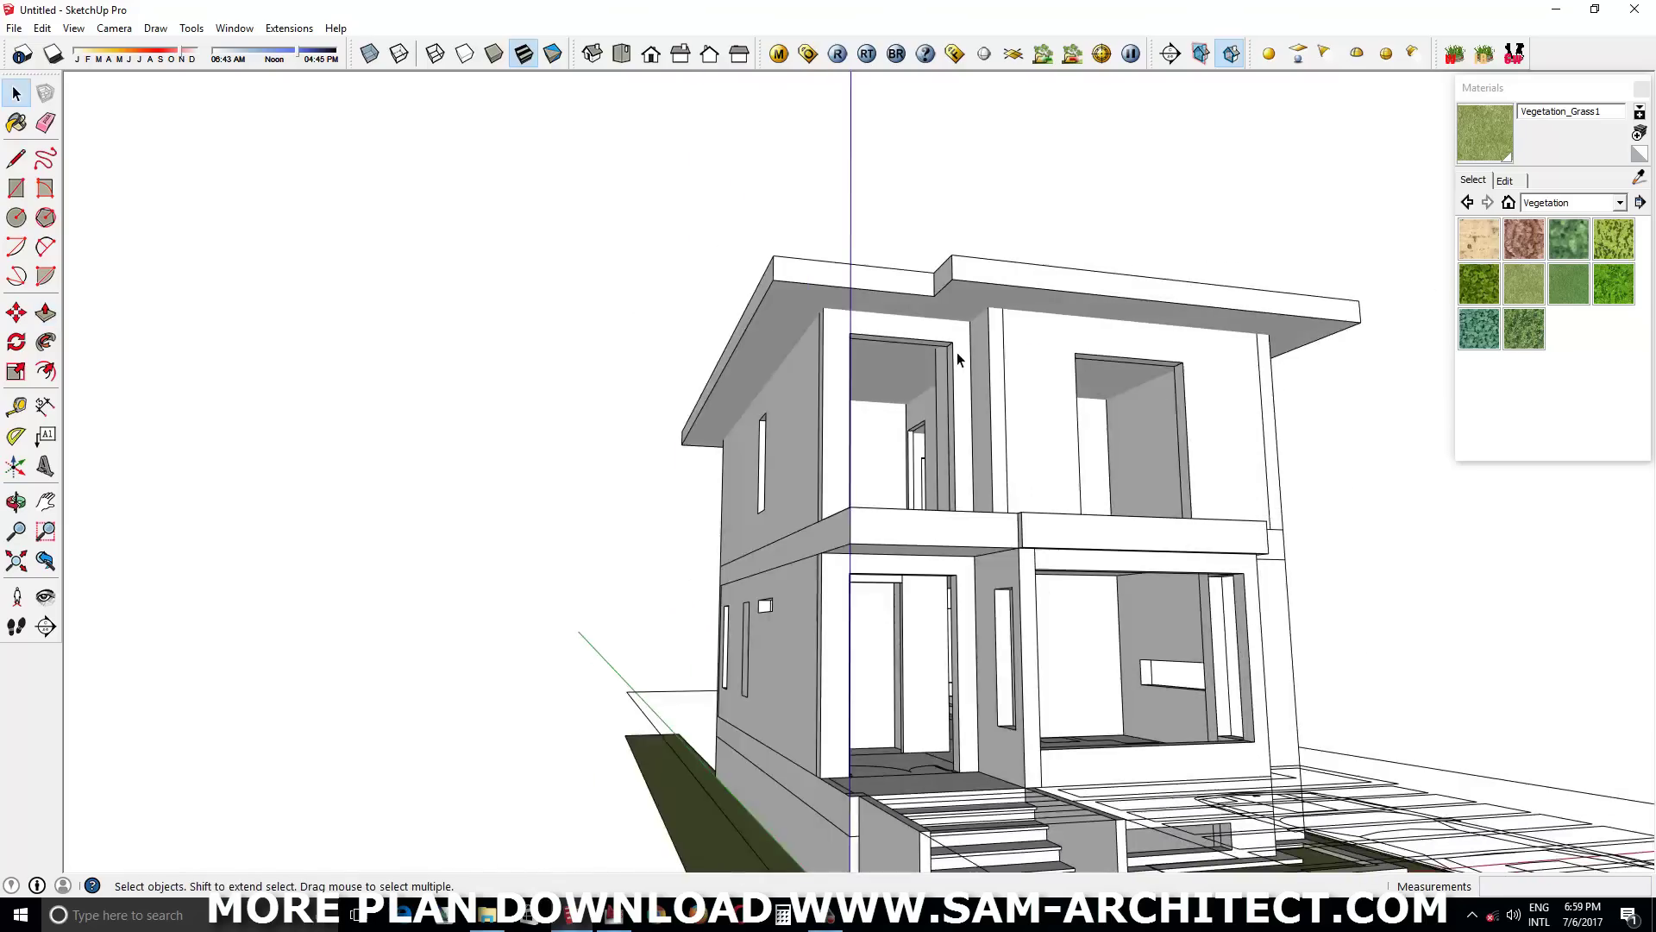
scroll(949, 371, up, 3)
click(940, 385)
mouse_move(657, 373)
middle_down()
mouse_move(684, 443)
mouse_move(1434, 573)
mouse_move(989, 729)
mouse_move(1127, 563)
middle_up()
key(space)
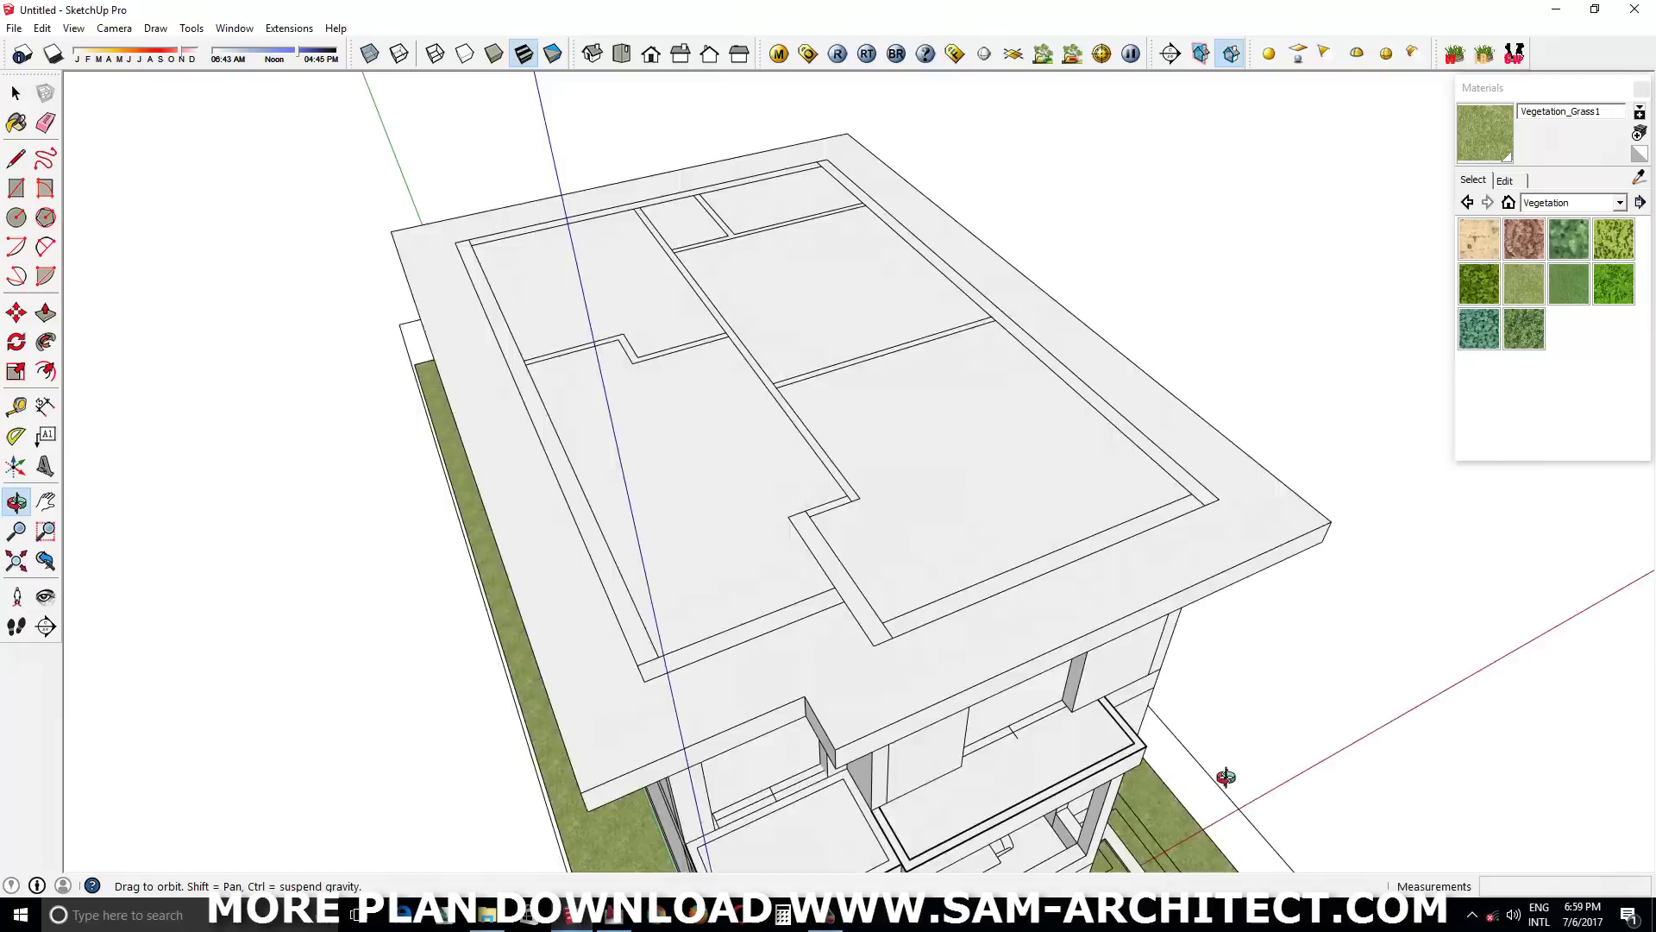
click(1127, 563)
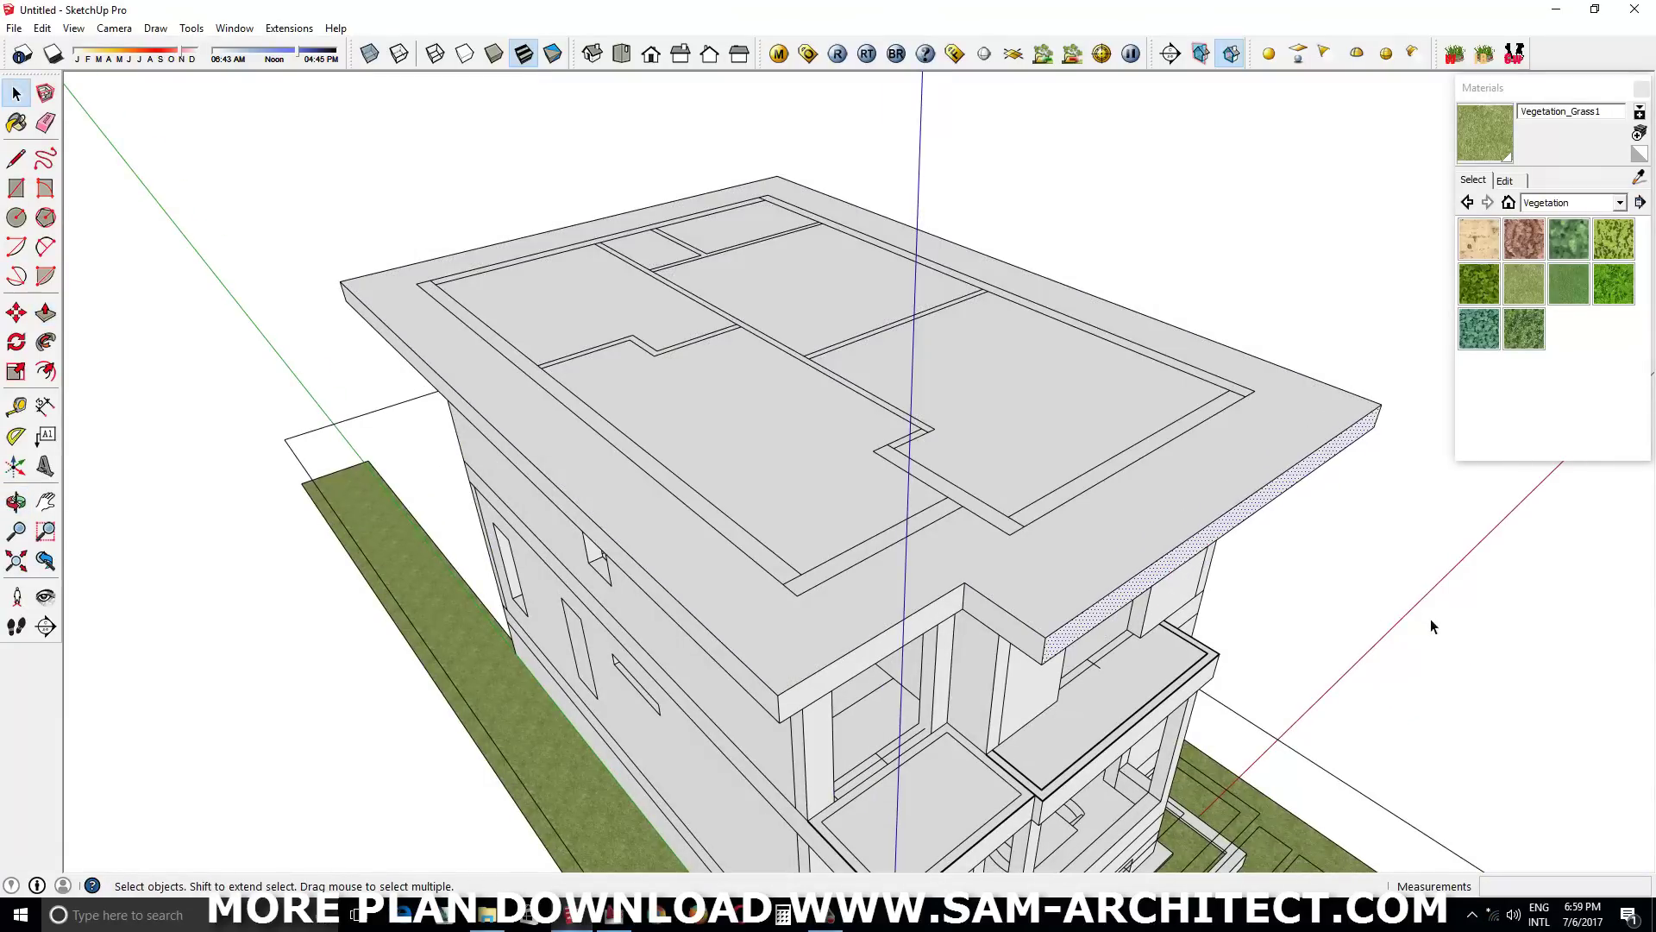
mouse_move(1430, 619)
middle_down()
mouse_move(1275, 425)
mouse_move(1087, 325)
mouse_move(1112, 340)
mouse_move(1179, 319)
mouse_move(1319, 362)
mouse_move(998, 351)
mouse_move(969, 572)
mouse_move(987, 388)
middle_up()
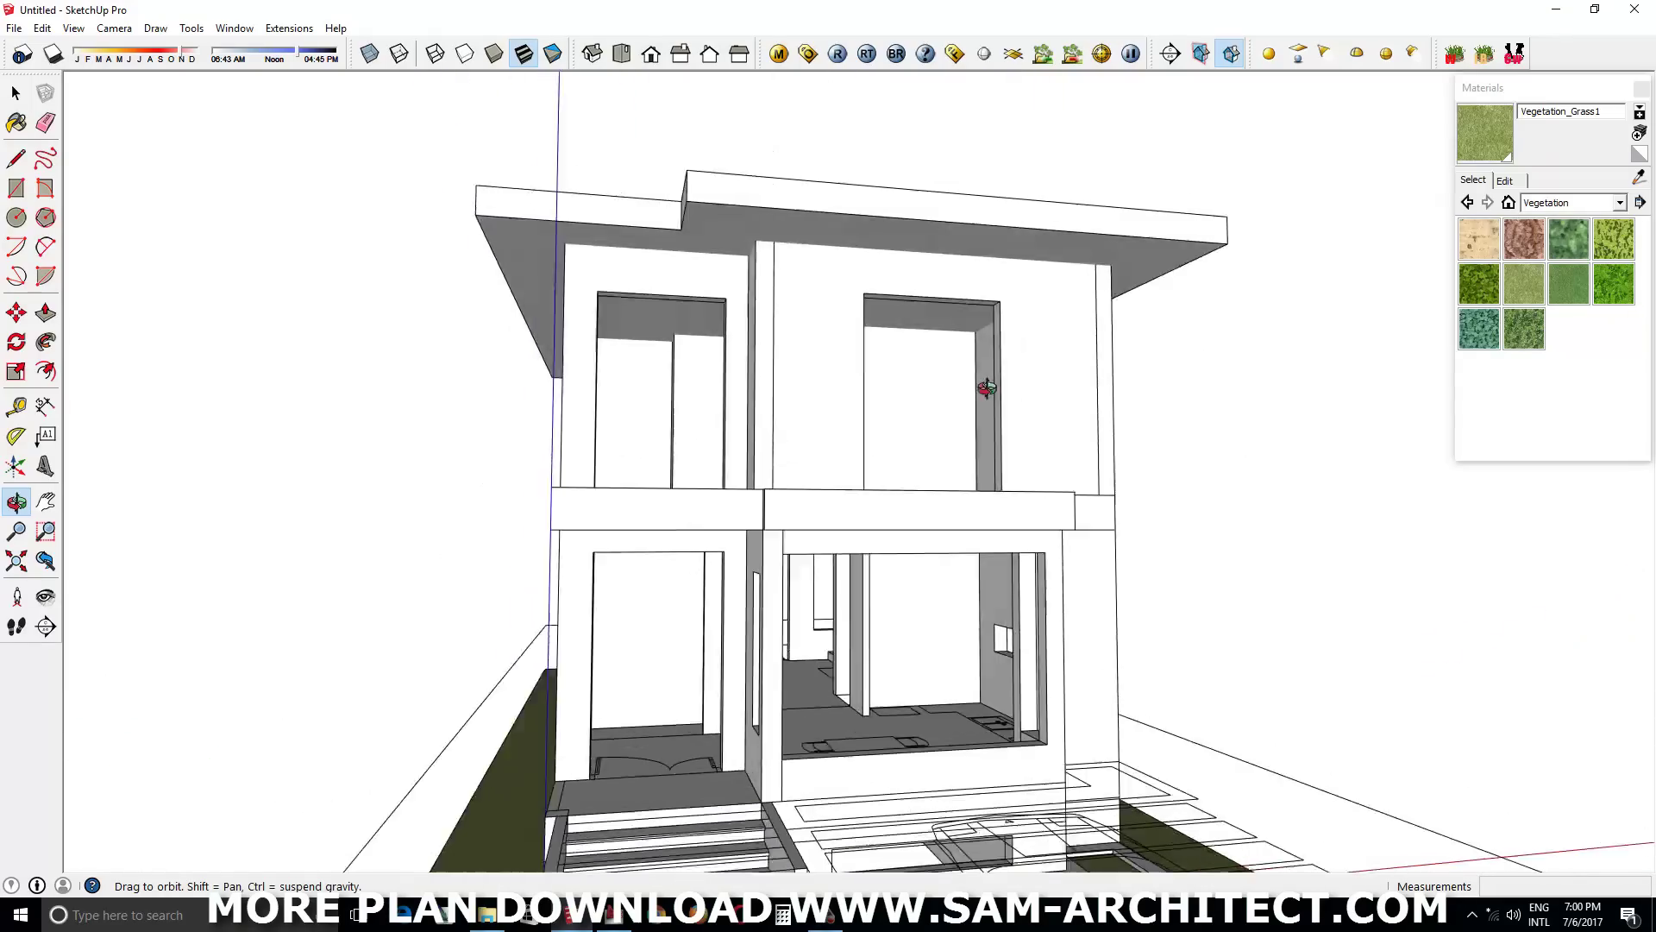
mouse_move(987, 388)
mouse_down()
mouse_move(1102, 455)
mouse_move(880, 592)
mouse_move(895, 325)
mouse_move(974, 117)
mouse_up()
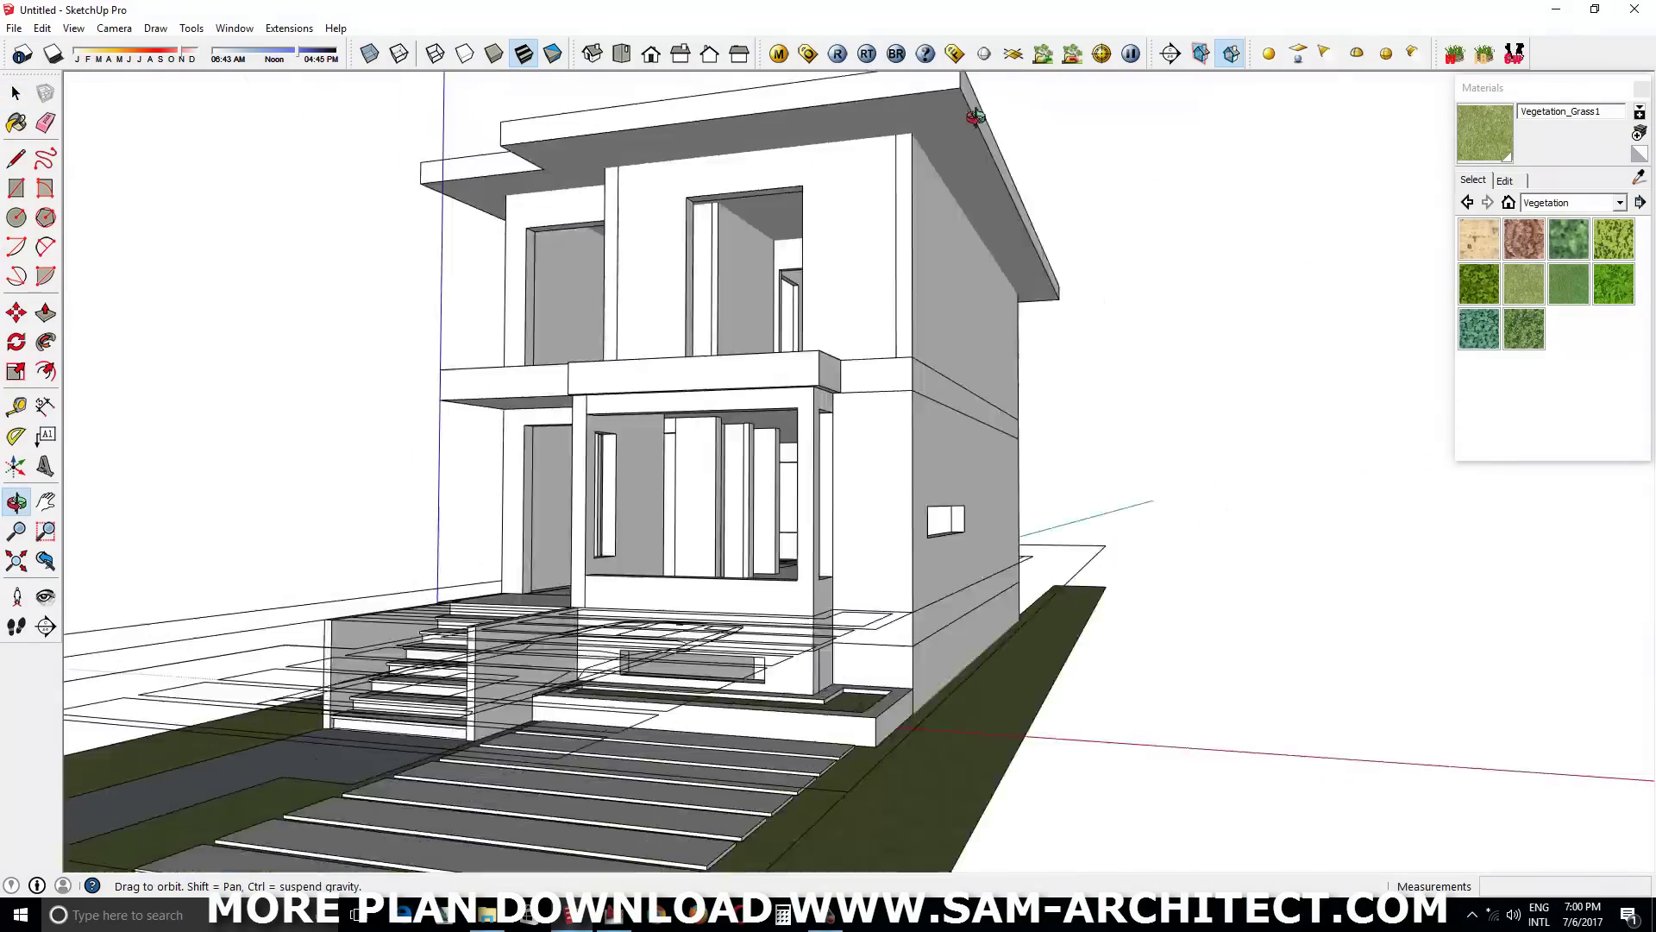
mouse_move(975, 117)
middle_down()
mouse_move(969, 517)
mouse_move(1009, 417)
mouse_move(945, 298)
middle_up()
Offset the roof slab's underside edges inward
scroll(868, 326, up, 3)
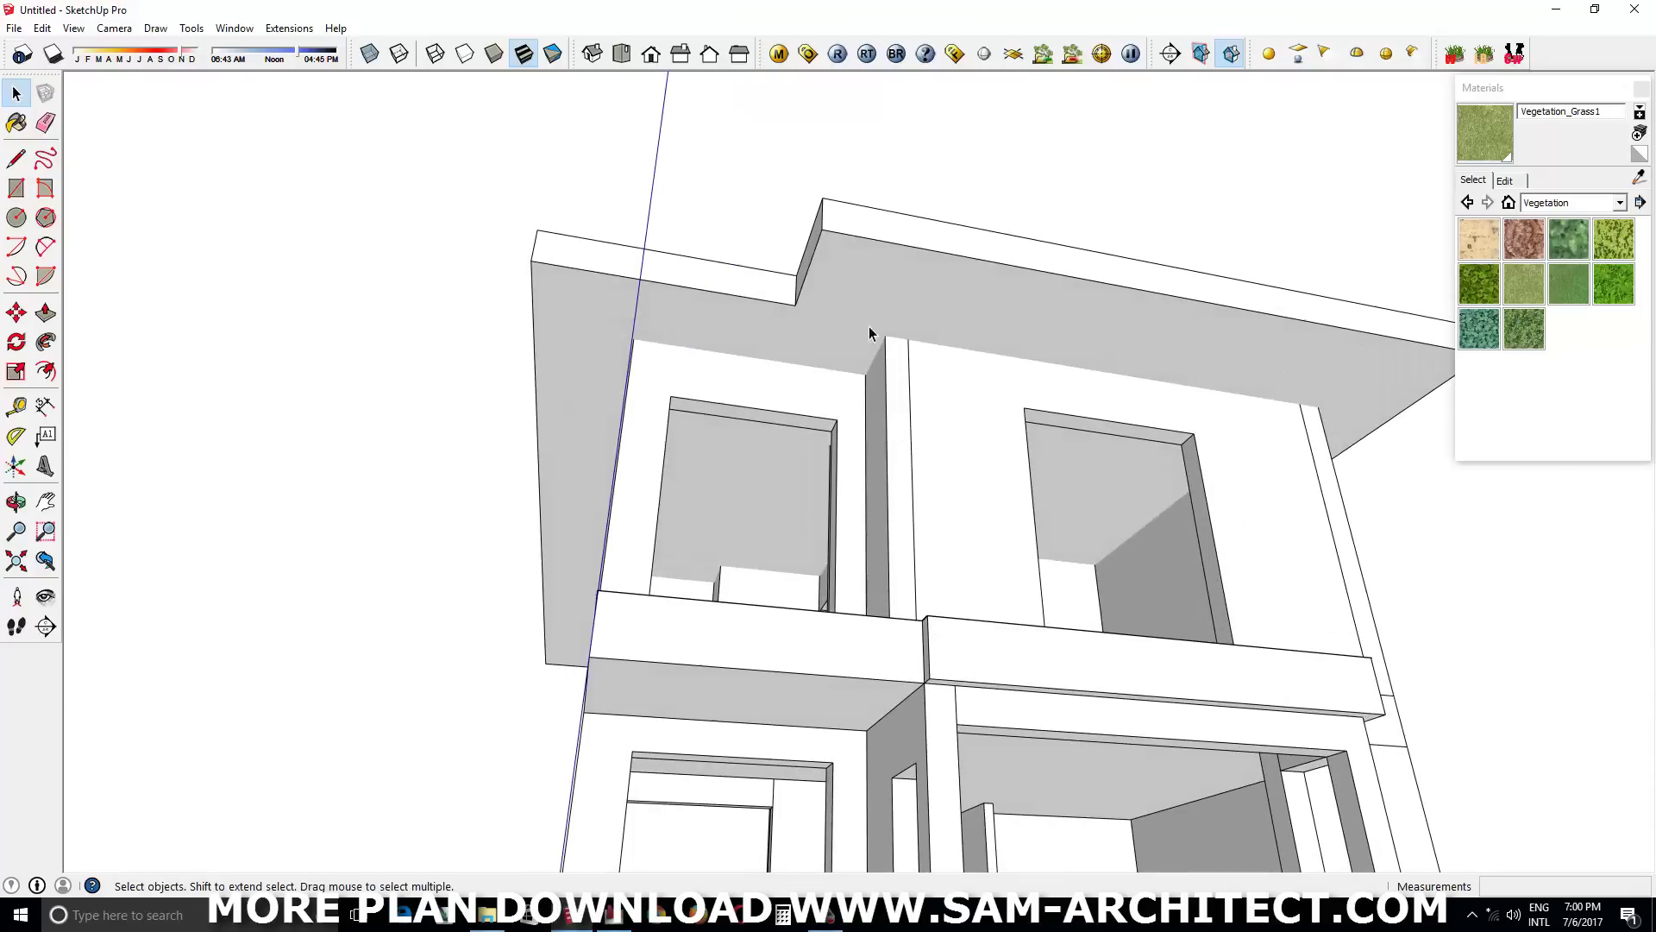
key(f)
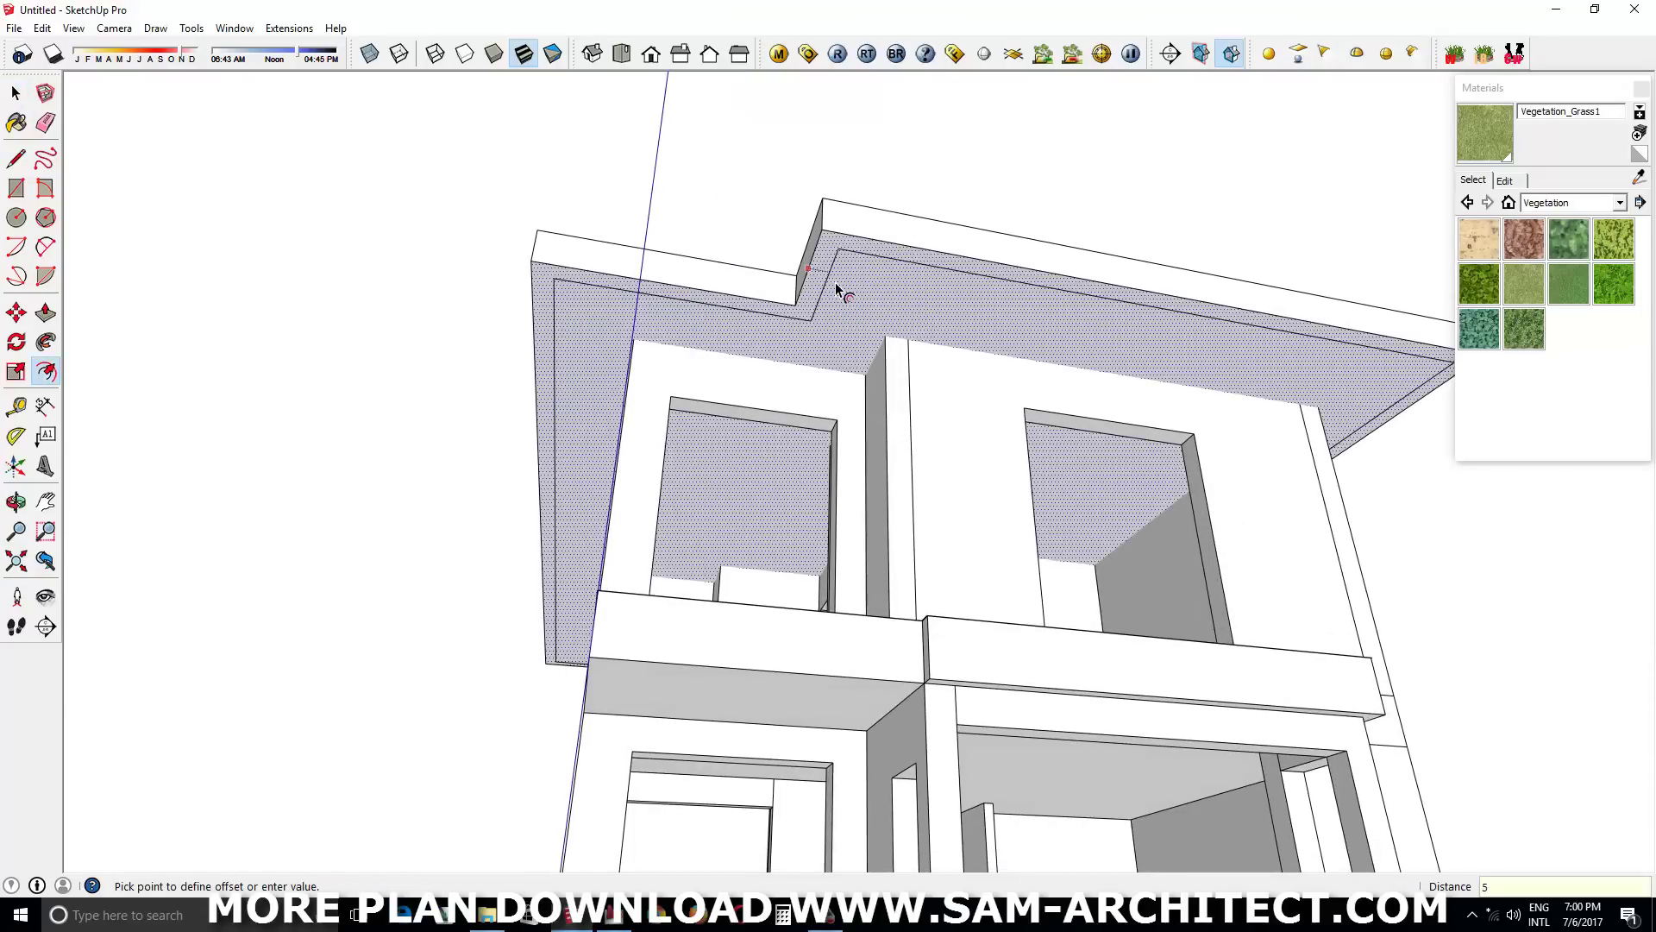
click(841, 321)
scroll(849, 328, up, 3)
click(859, 299)
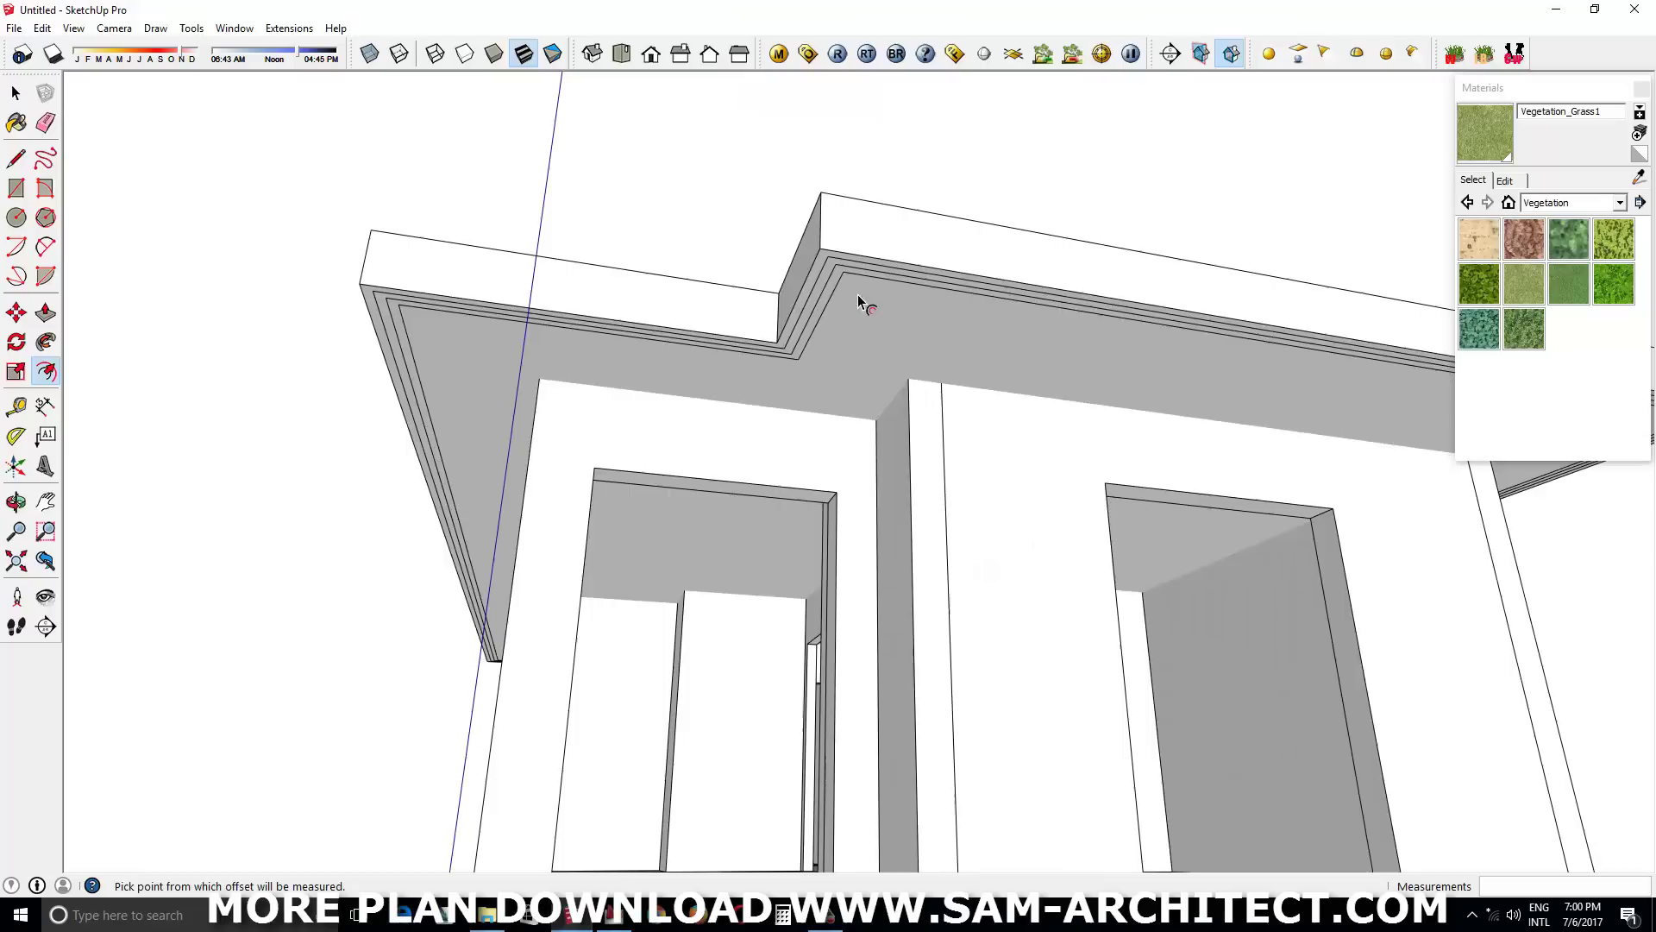
click(833, 276)
scroll(843, 200, up, 2)
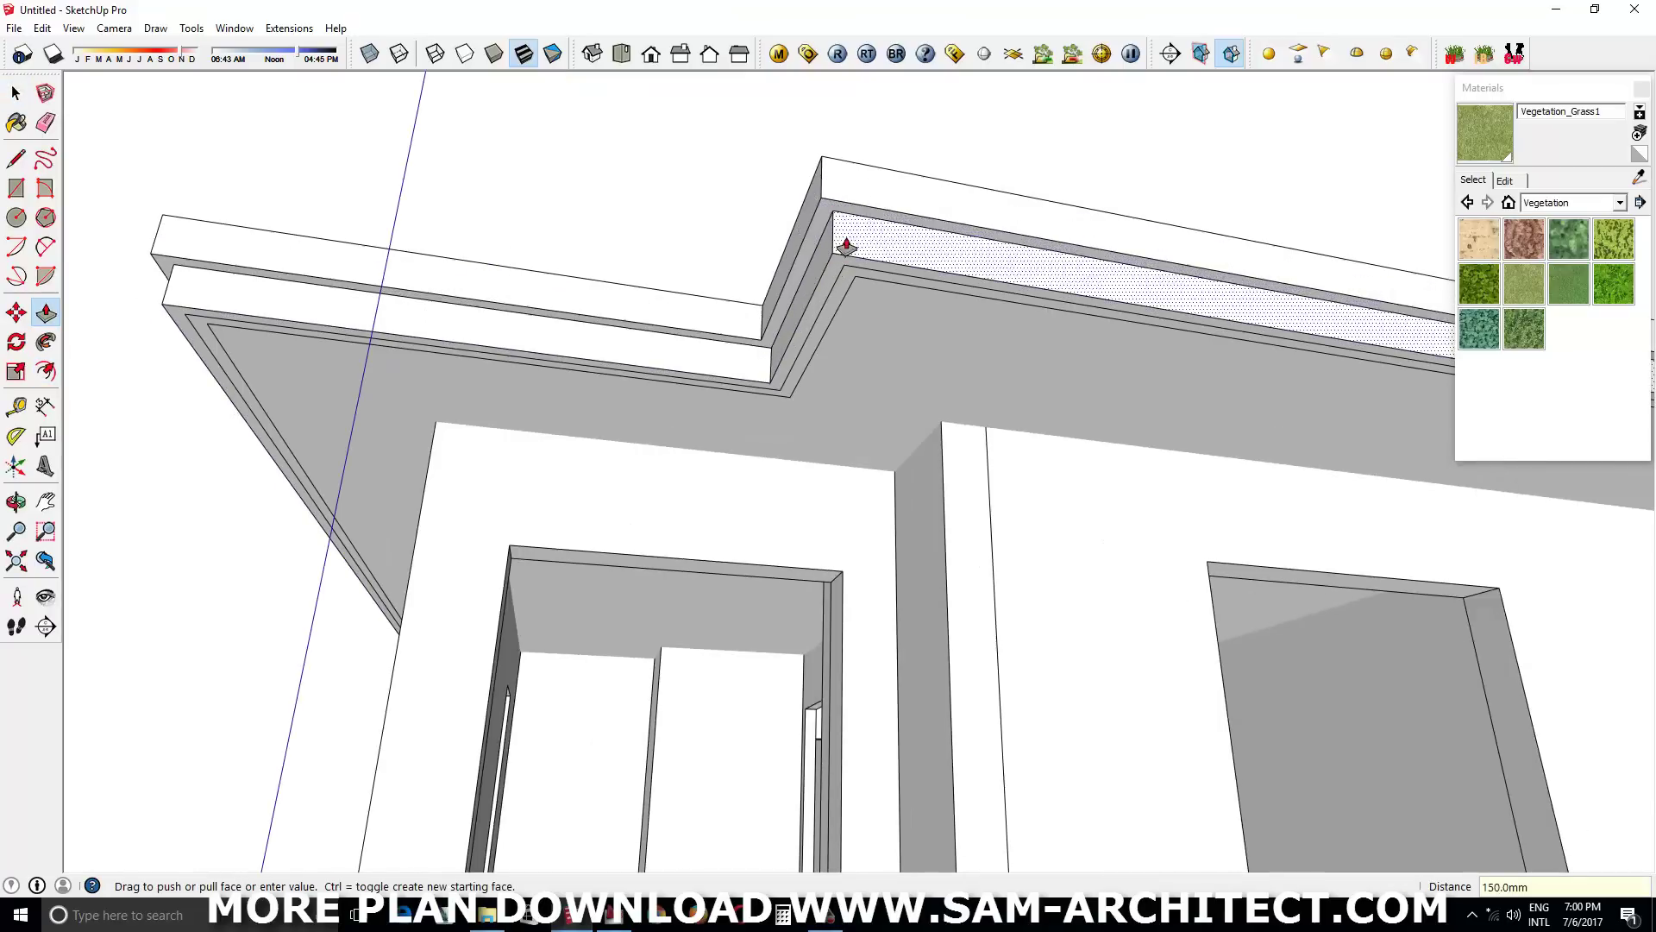
scroll(854, 261, down, 10)
From a top-down view, offset the top roof face inward to outline a perimeter ring
key(space)
mouse_move(854, 431)
middle_down()
mouse_move(795, 530)
mouse_move(659, 616)
middle_up()
click(607, 599)
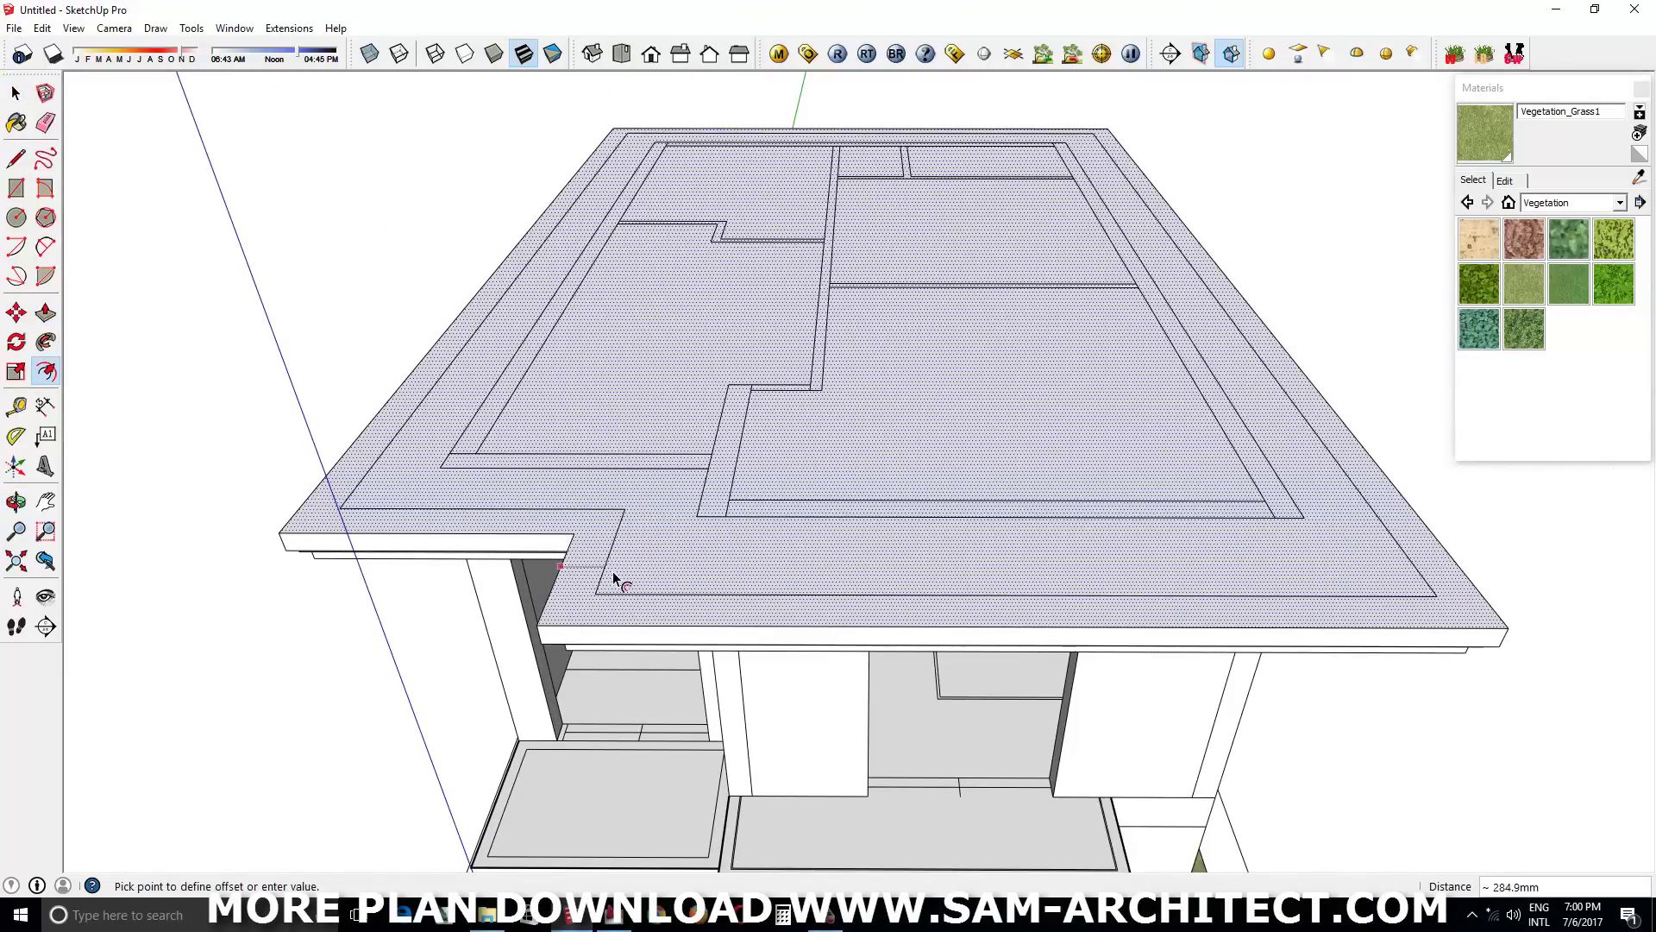
key(Escape)
scroll(621, 574, up, 2)
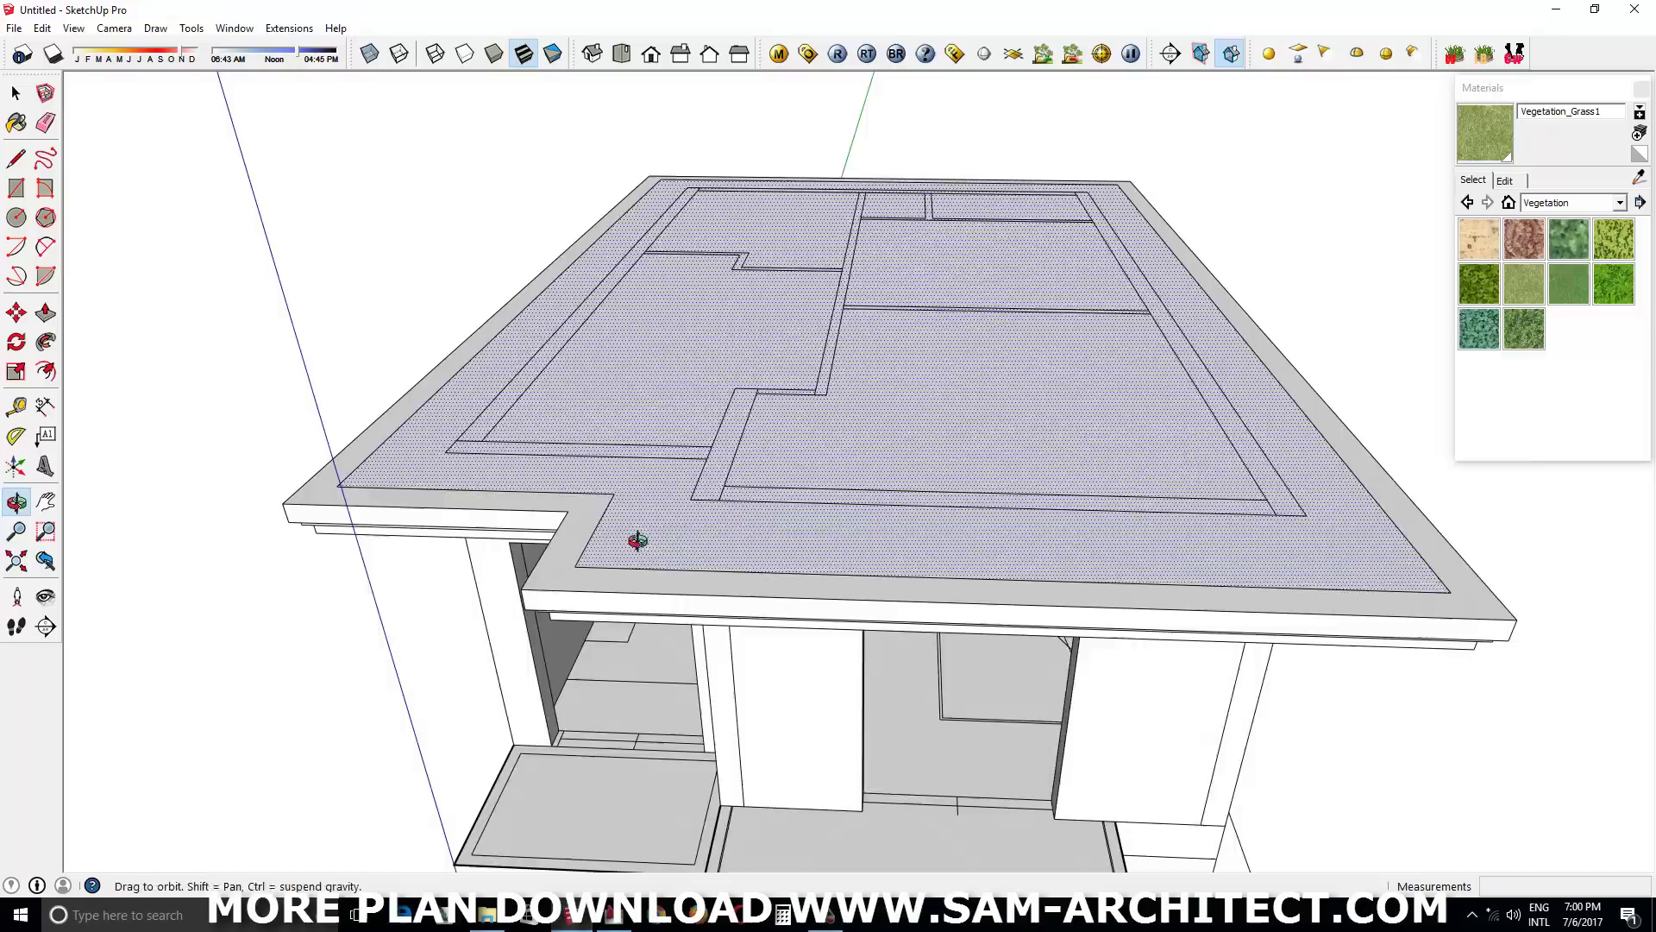
scroll(640, 543, up, 2)
click(431, 475)
key(space)
click(809, 566)
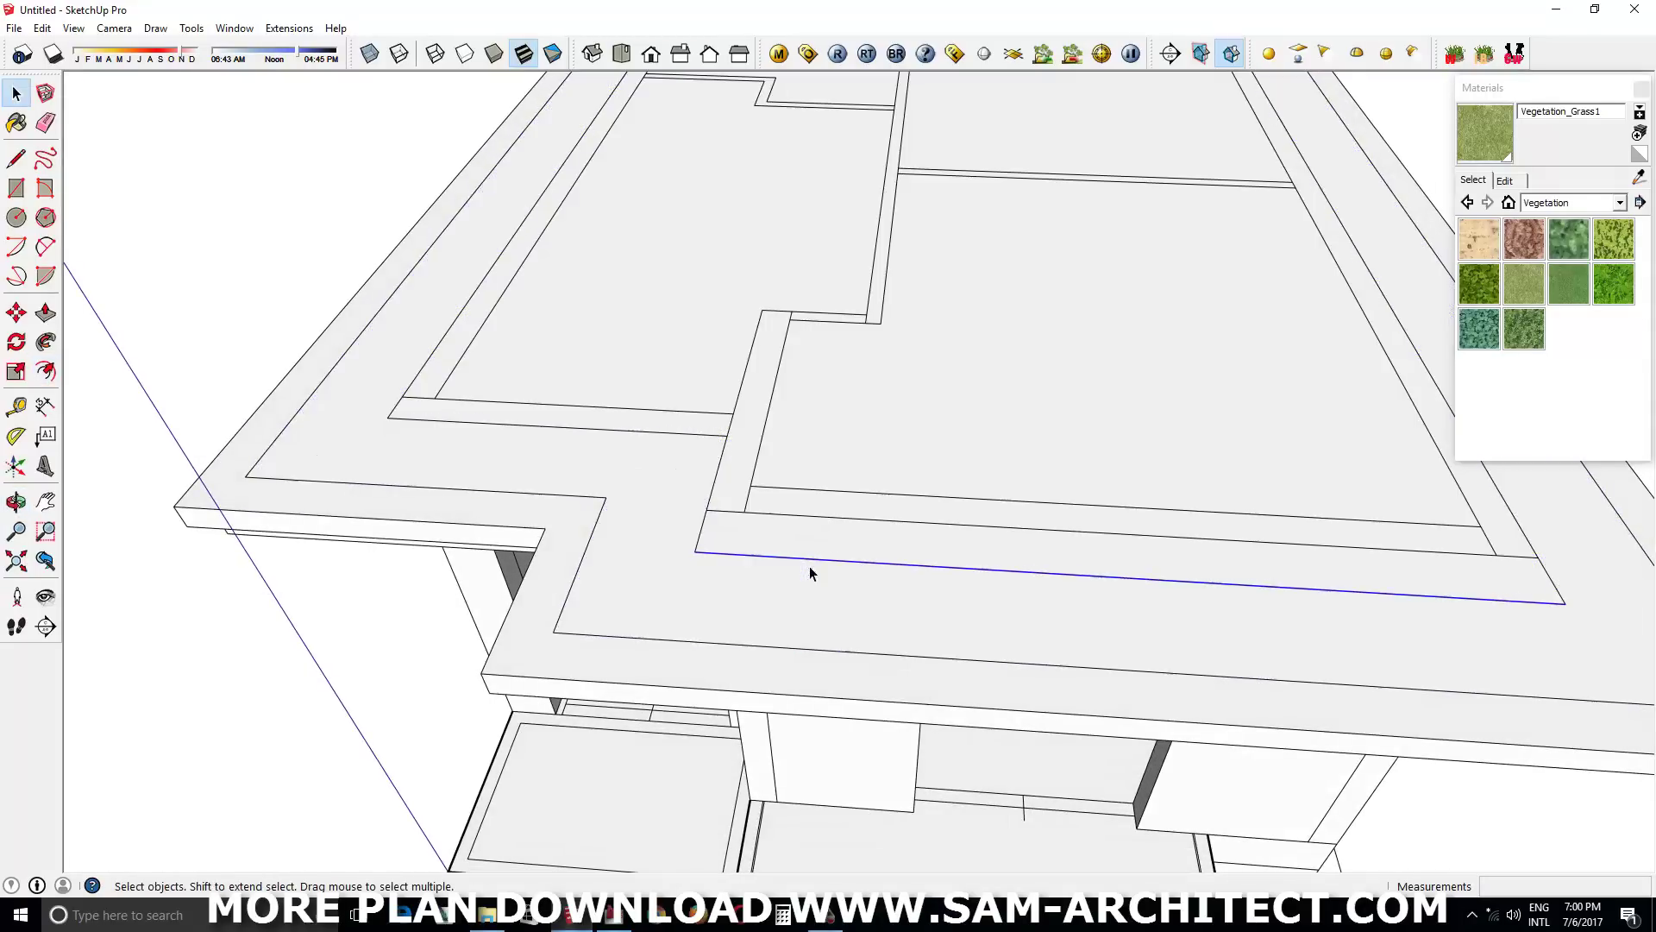
Raise the outer roof ring into a low parapet rim
click(684, 571)
key(f)
key(p)
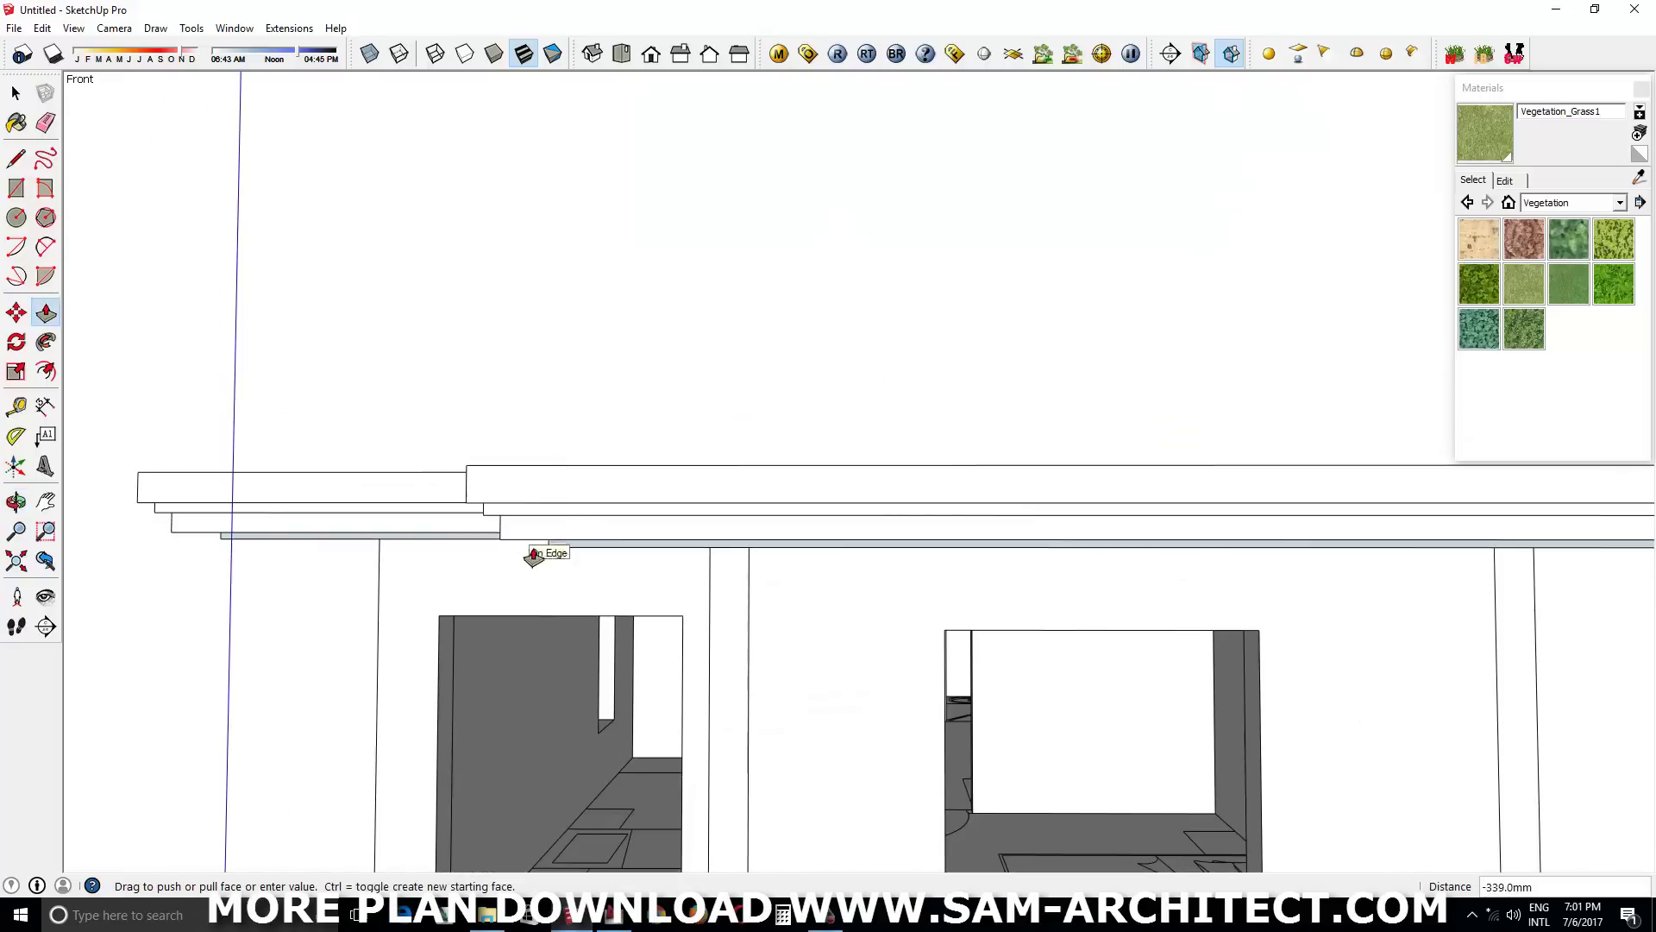
middle_drag(534, 552, 665, 739)
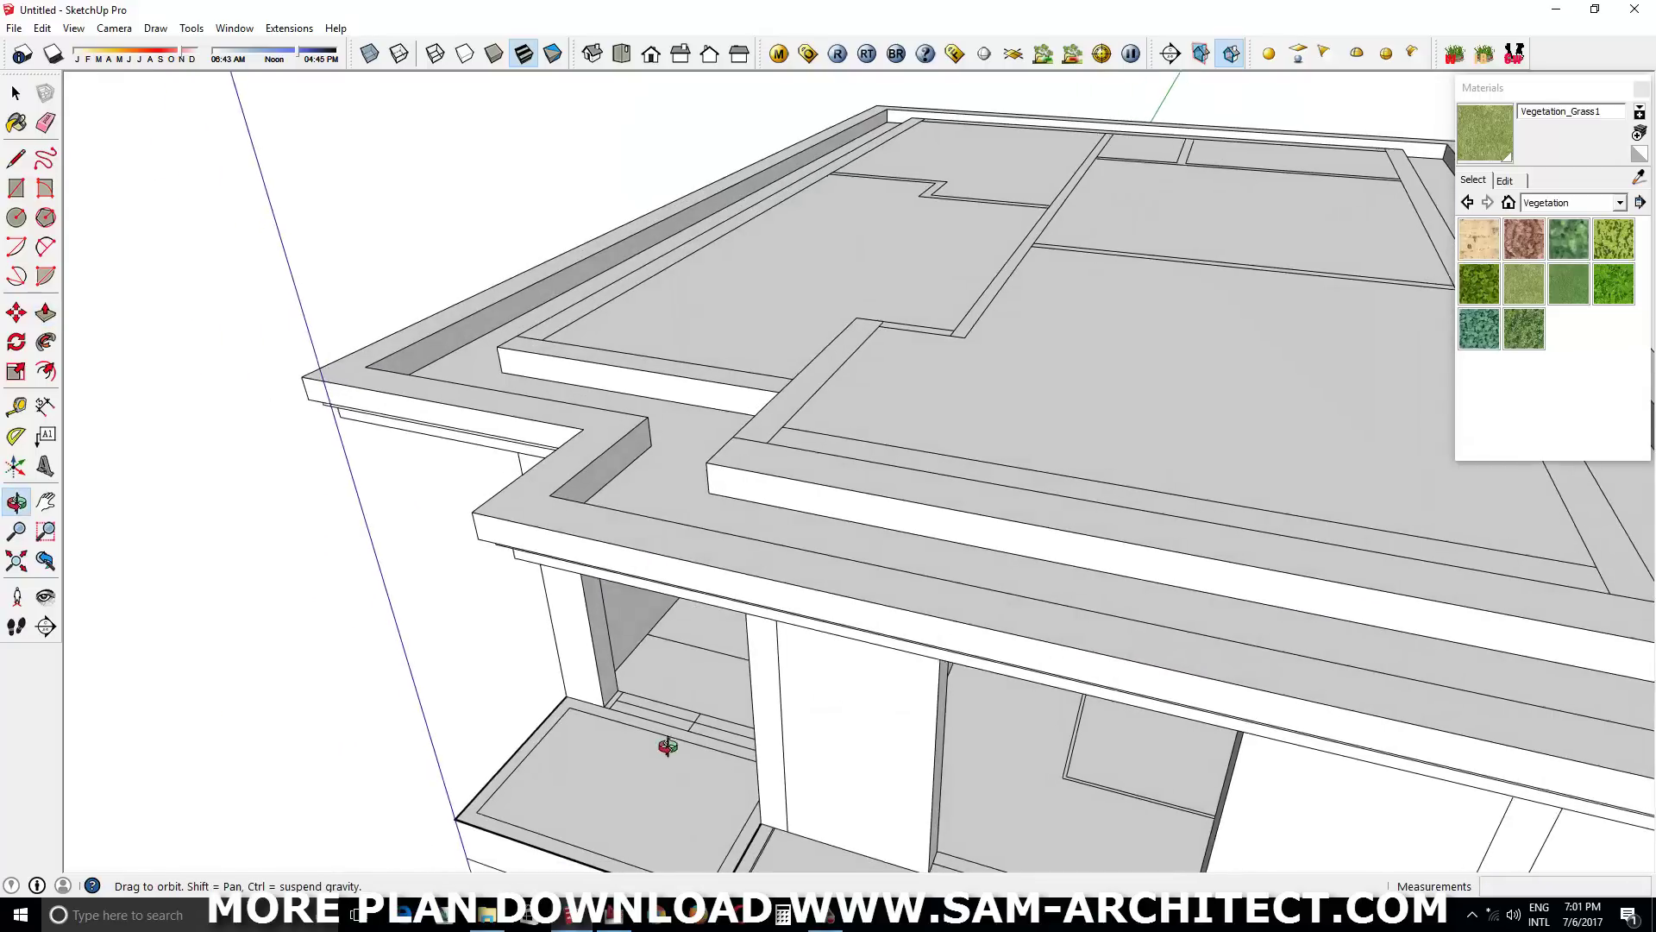
key(space)
Make all the connected roof geometry into one group
triple_click(639, 562)
right_click(643, 565)
click(741, 273)
scroll(777, 258, down, 5)
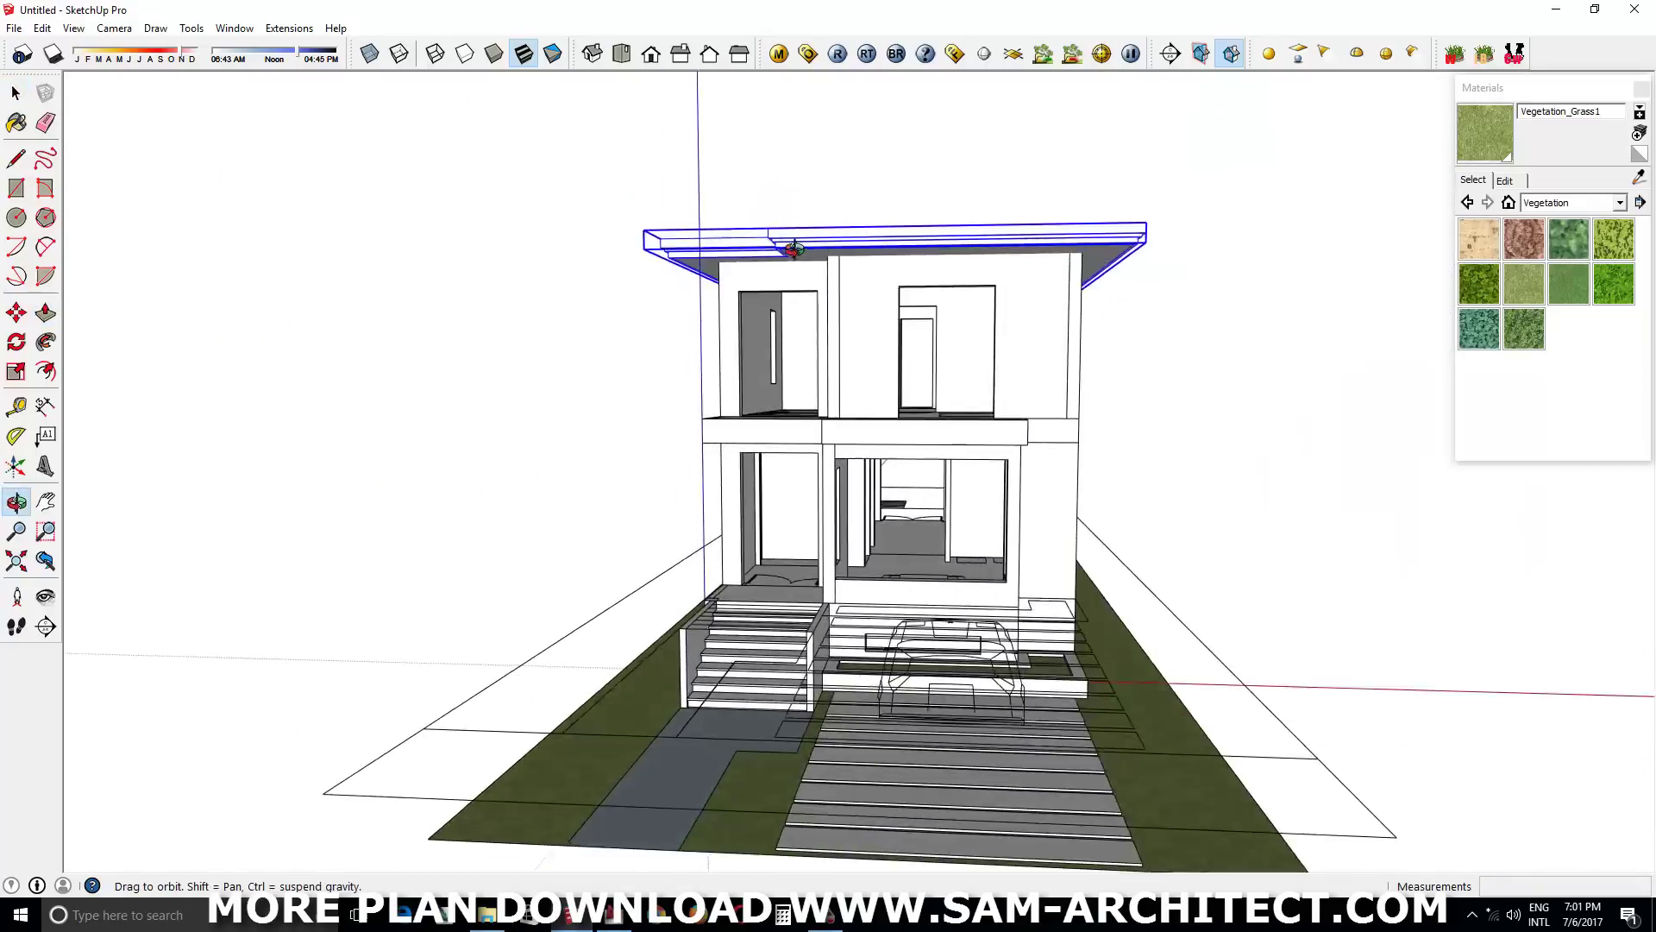
mouse_move(791, 251)
middle_down()
mouse_move(516, 294)
mouse_move(362, 362)
mouse_move(794, 702)
middle_up()
key(l)
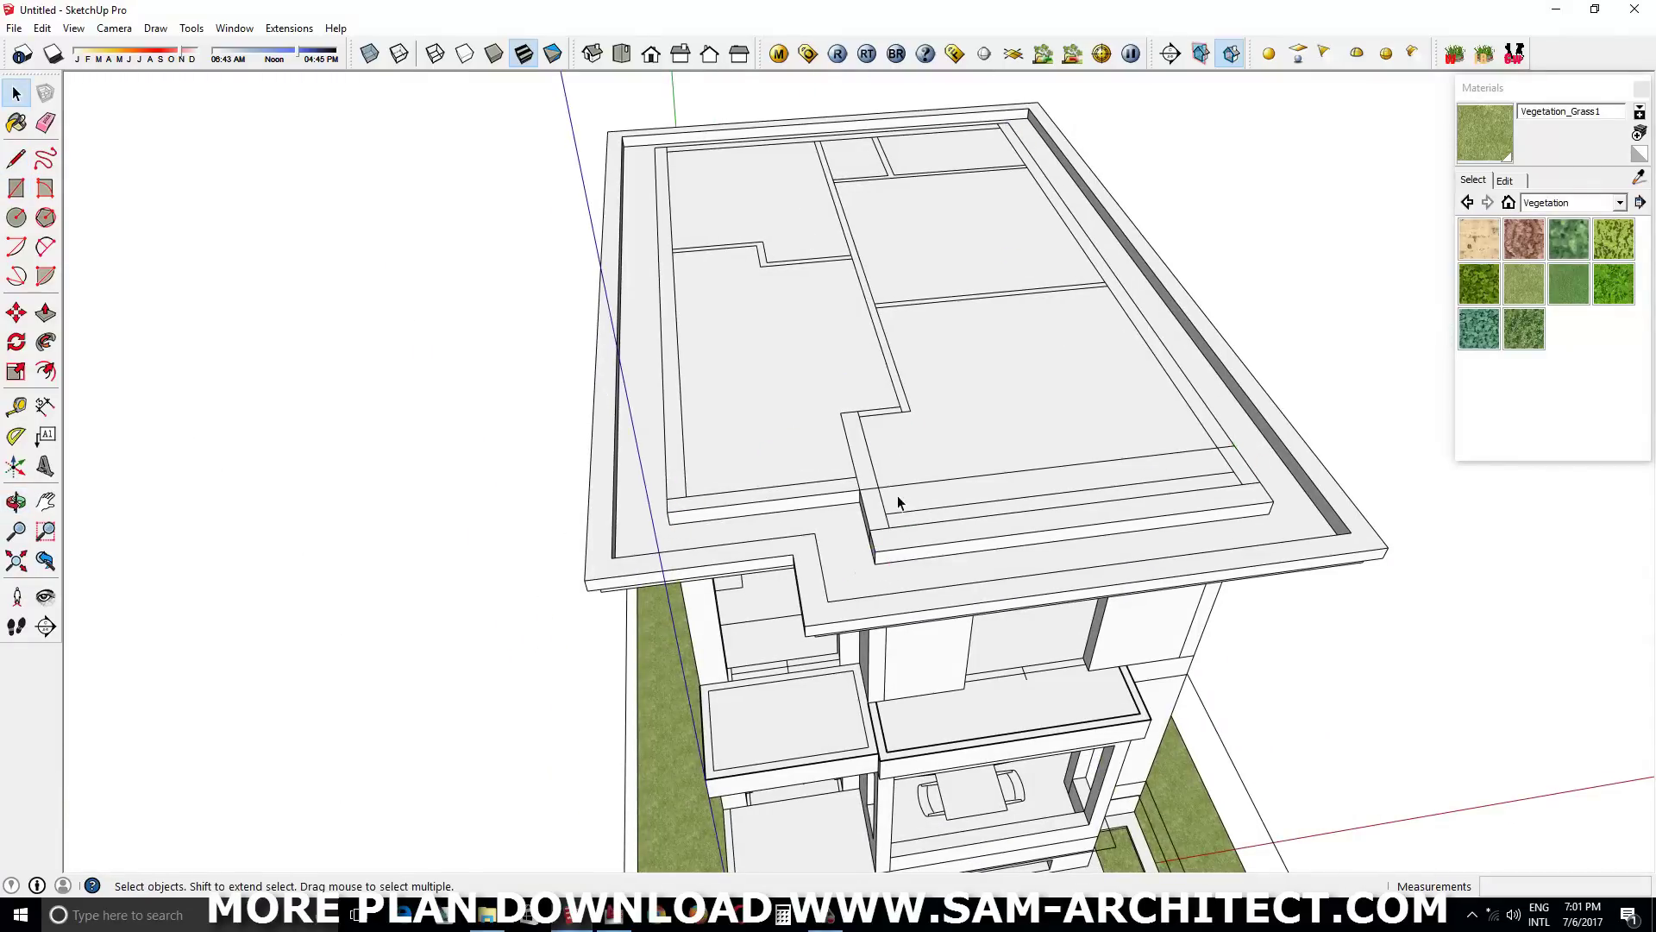
Offset the upper roof face inward to create an inset outline
scroll(888, 516, up, 3)
click(620, 468)
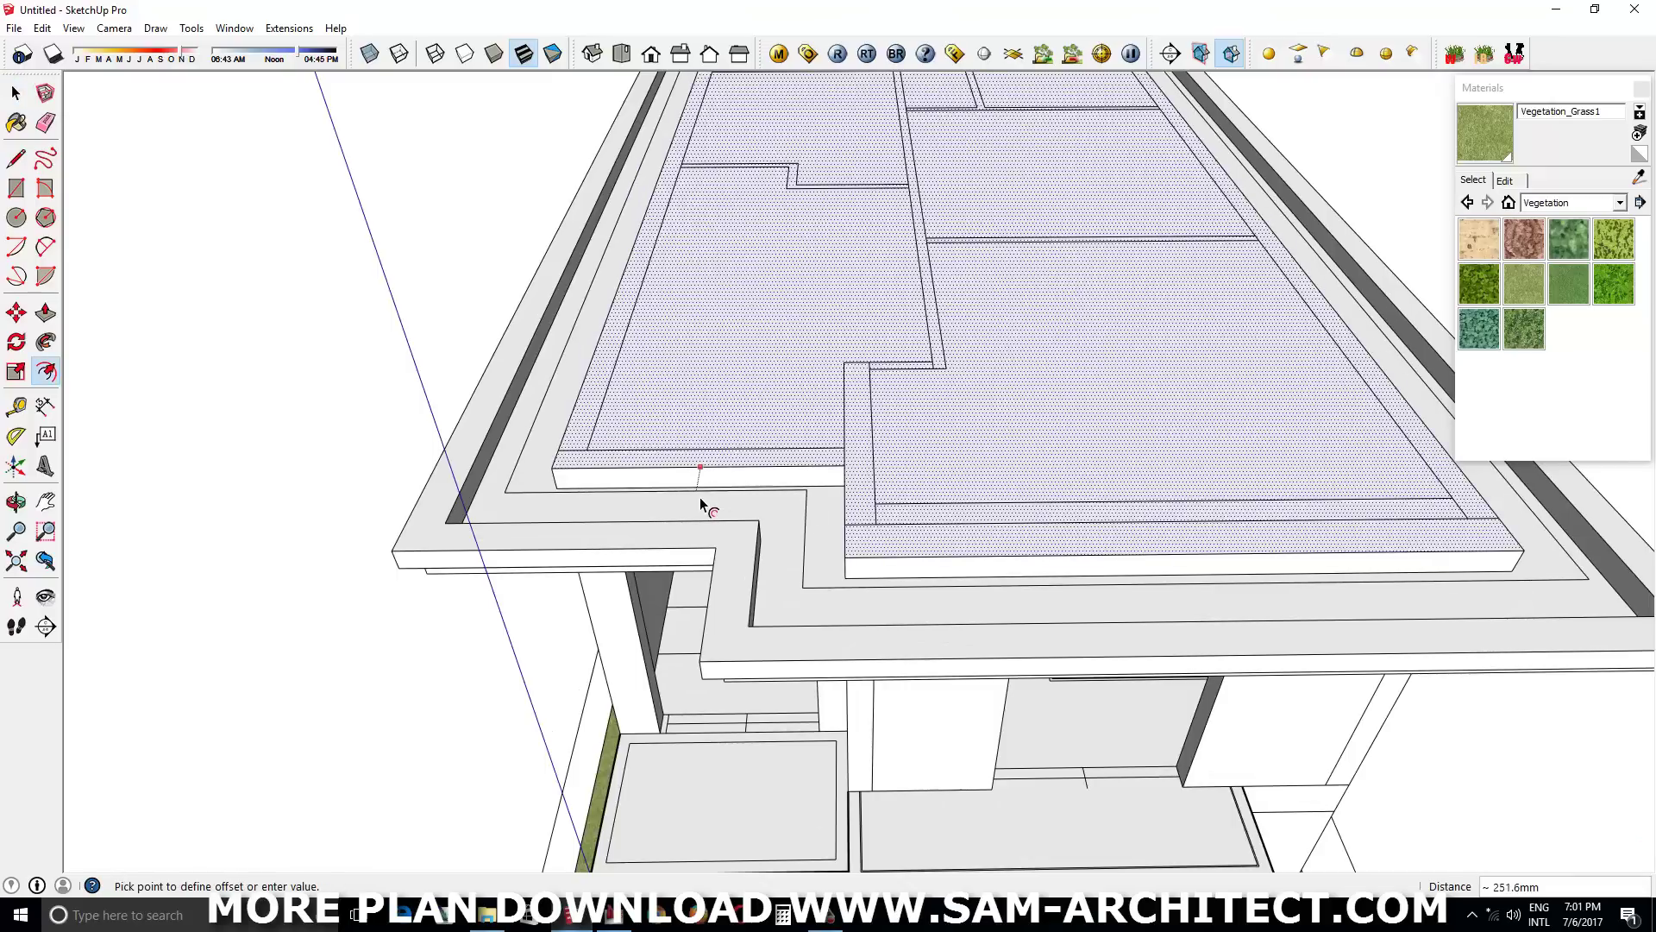
click(700, 497)
mouse_move(701, 497)
middle_down()
mouse_move(909, 343)
mouse_move(727, 524)
middle_up()
key(space)
click(727, 524)
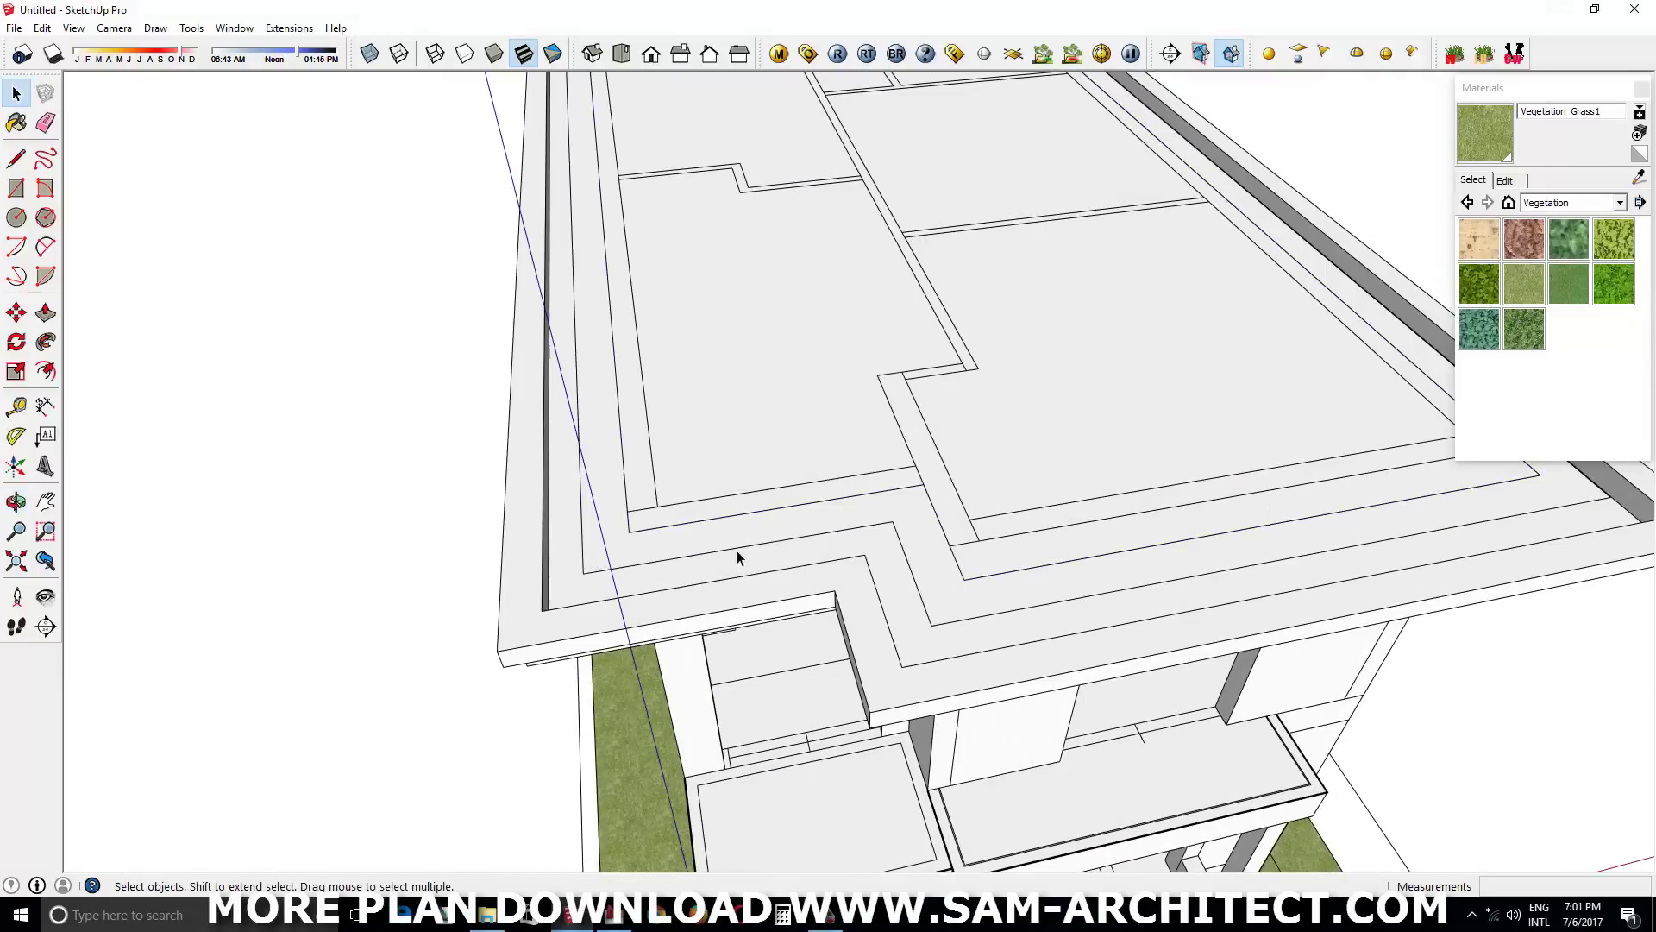
Pull the inset roof face up into a tall block
key(p)
click(820, 514)
click(865, 276)
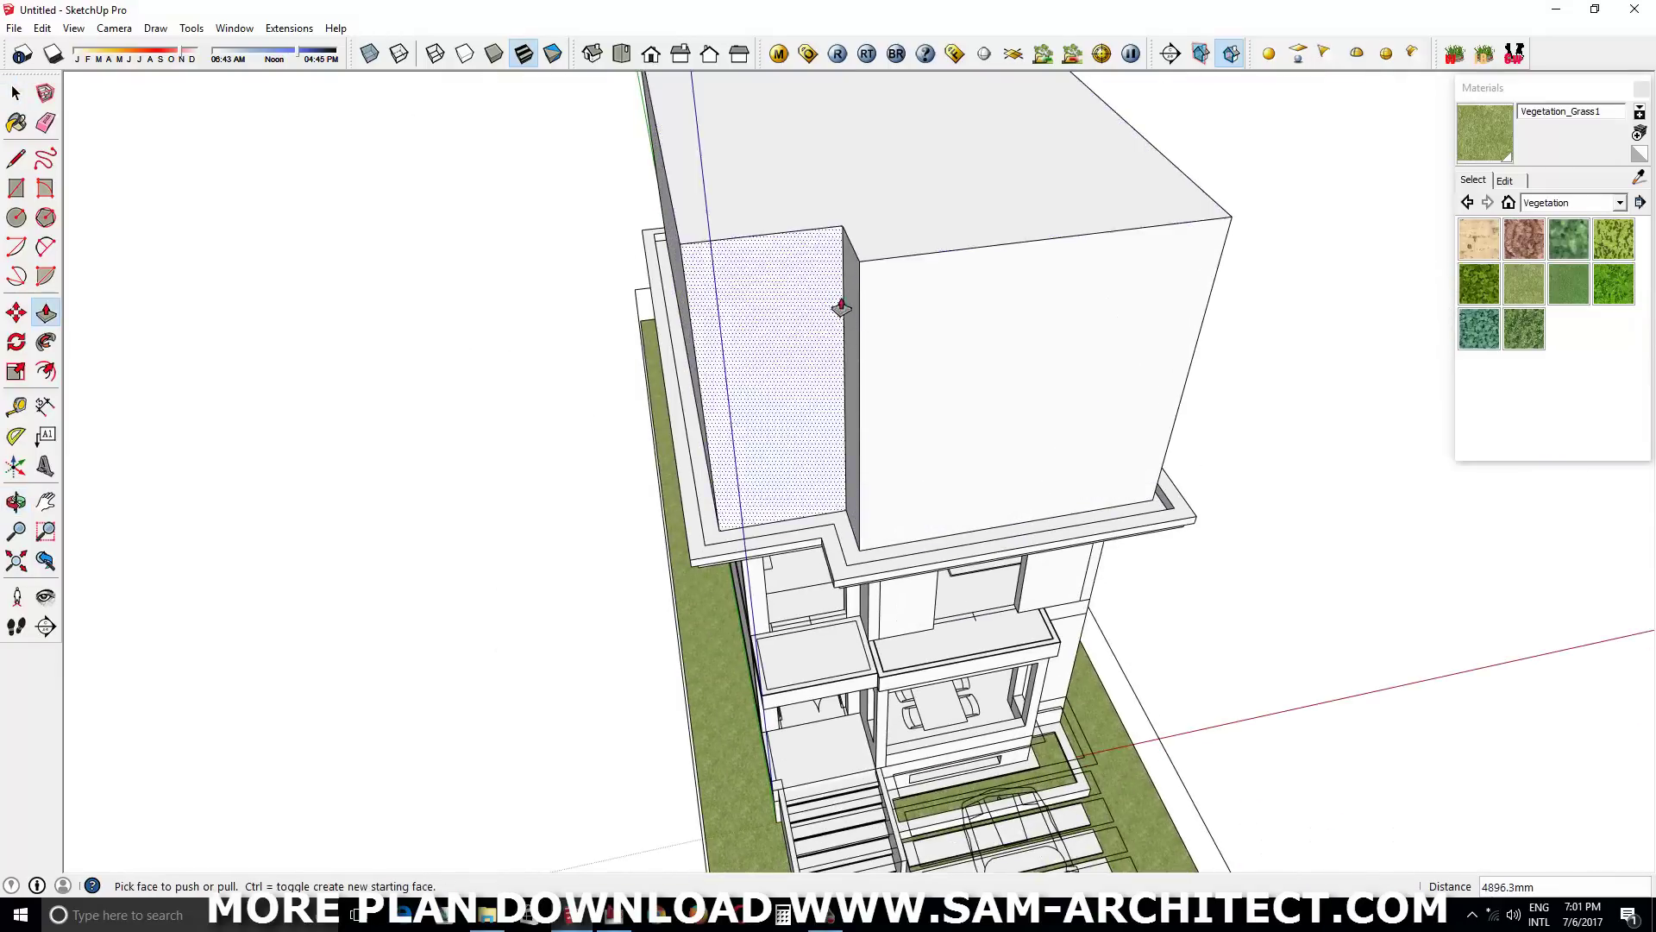
middle_drag(866, 276, 783, 402)
Place a Protractor guide at a 3° angle on the block
key(space)
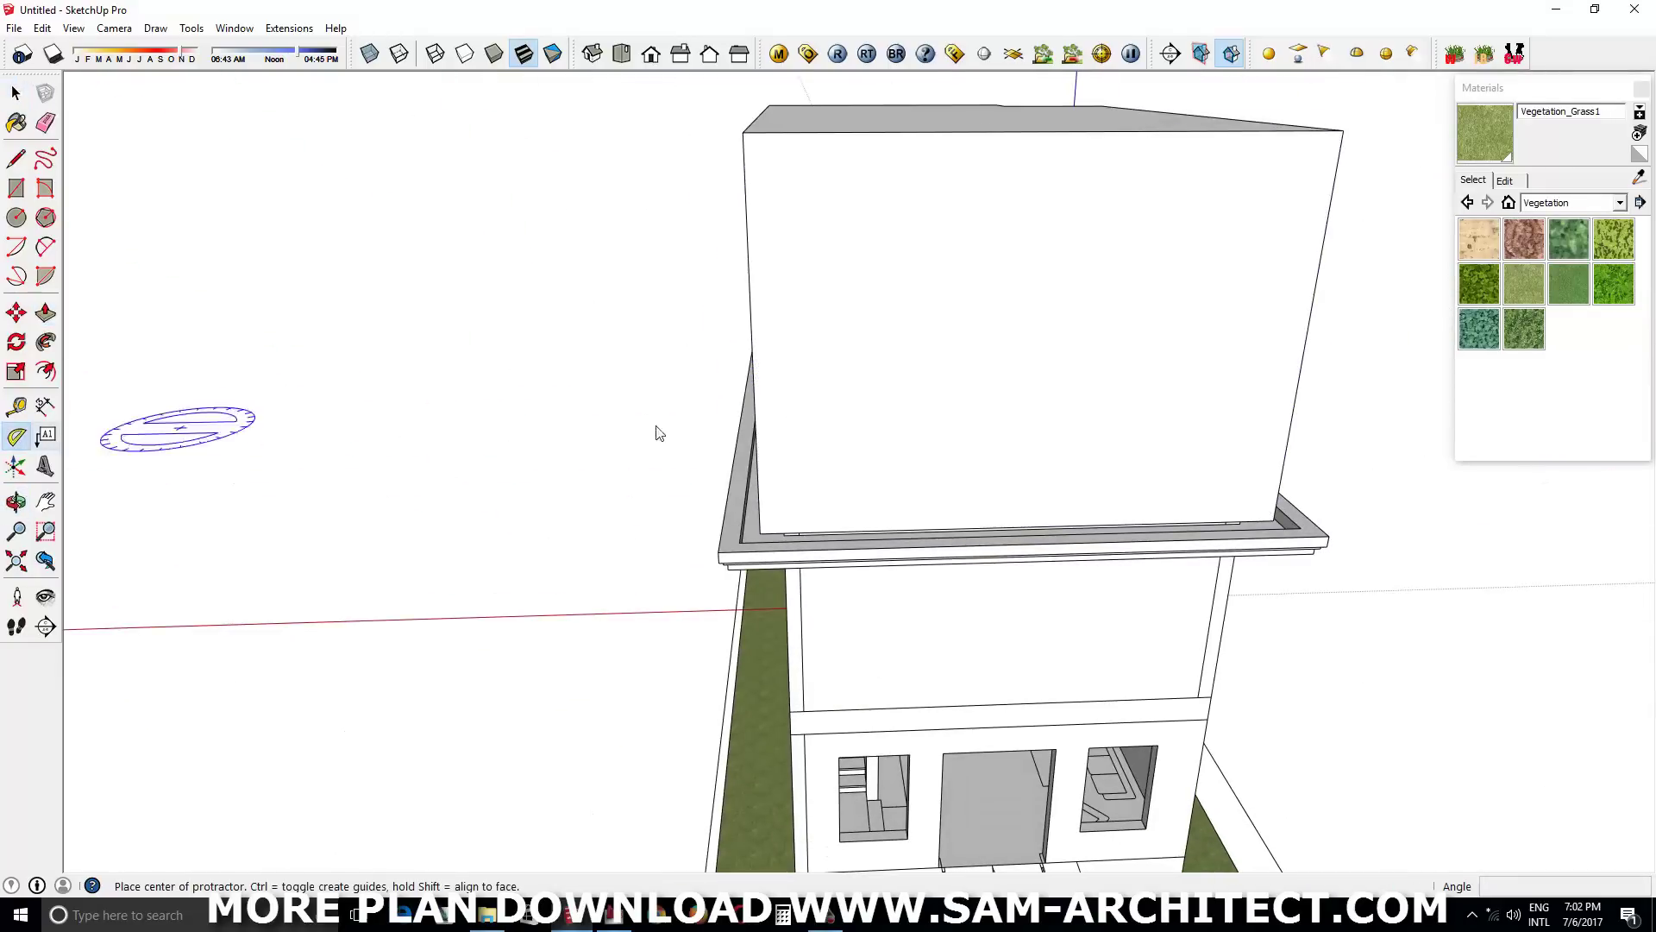
text(3)
key(Return)
middle_drag(987, 446, 1003, 470)
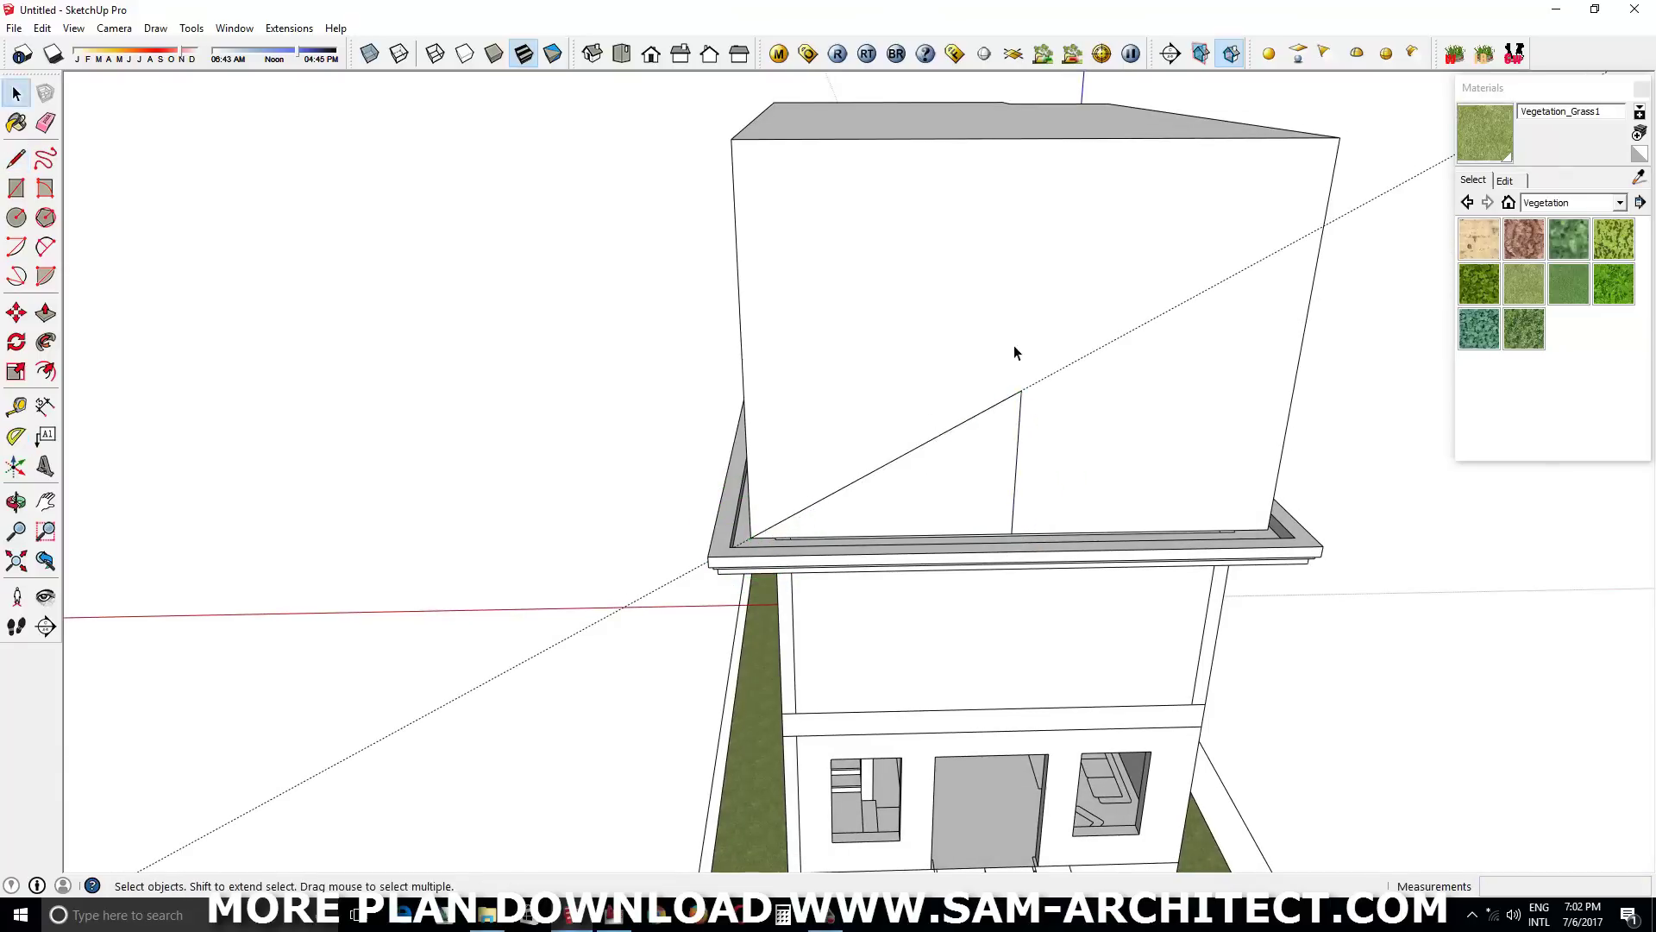
mouse_move(1014, 352)
middle_down()
mouse_move(1070, 226)
mouse_move(1028, 485)
middle_up()
click(959, 386)
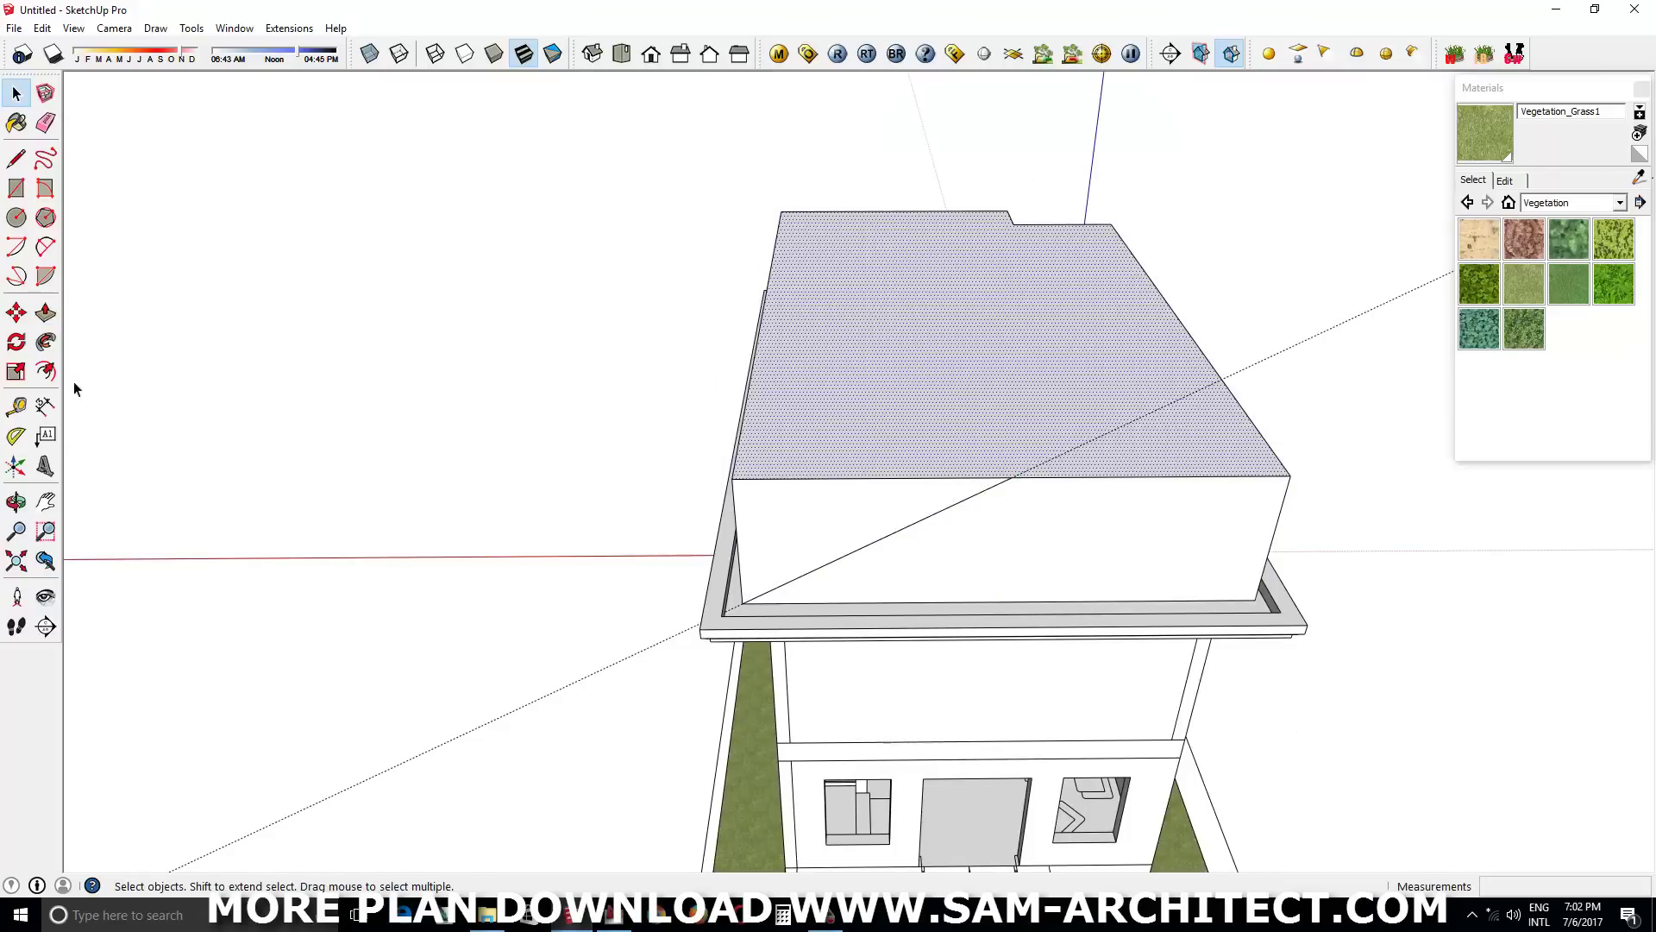
Follow Me the roof profile along the block's top face to carve the hip
click(47, 343)
key(space)
click(819, 445)
click(47, 343)
Intersect the hip roof's faces with the selection
middle_drag(814, 529, 1423, 325)
key(space)
right_click(934, 303)
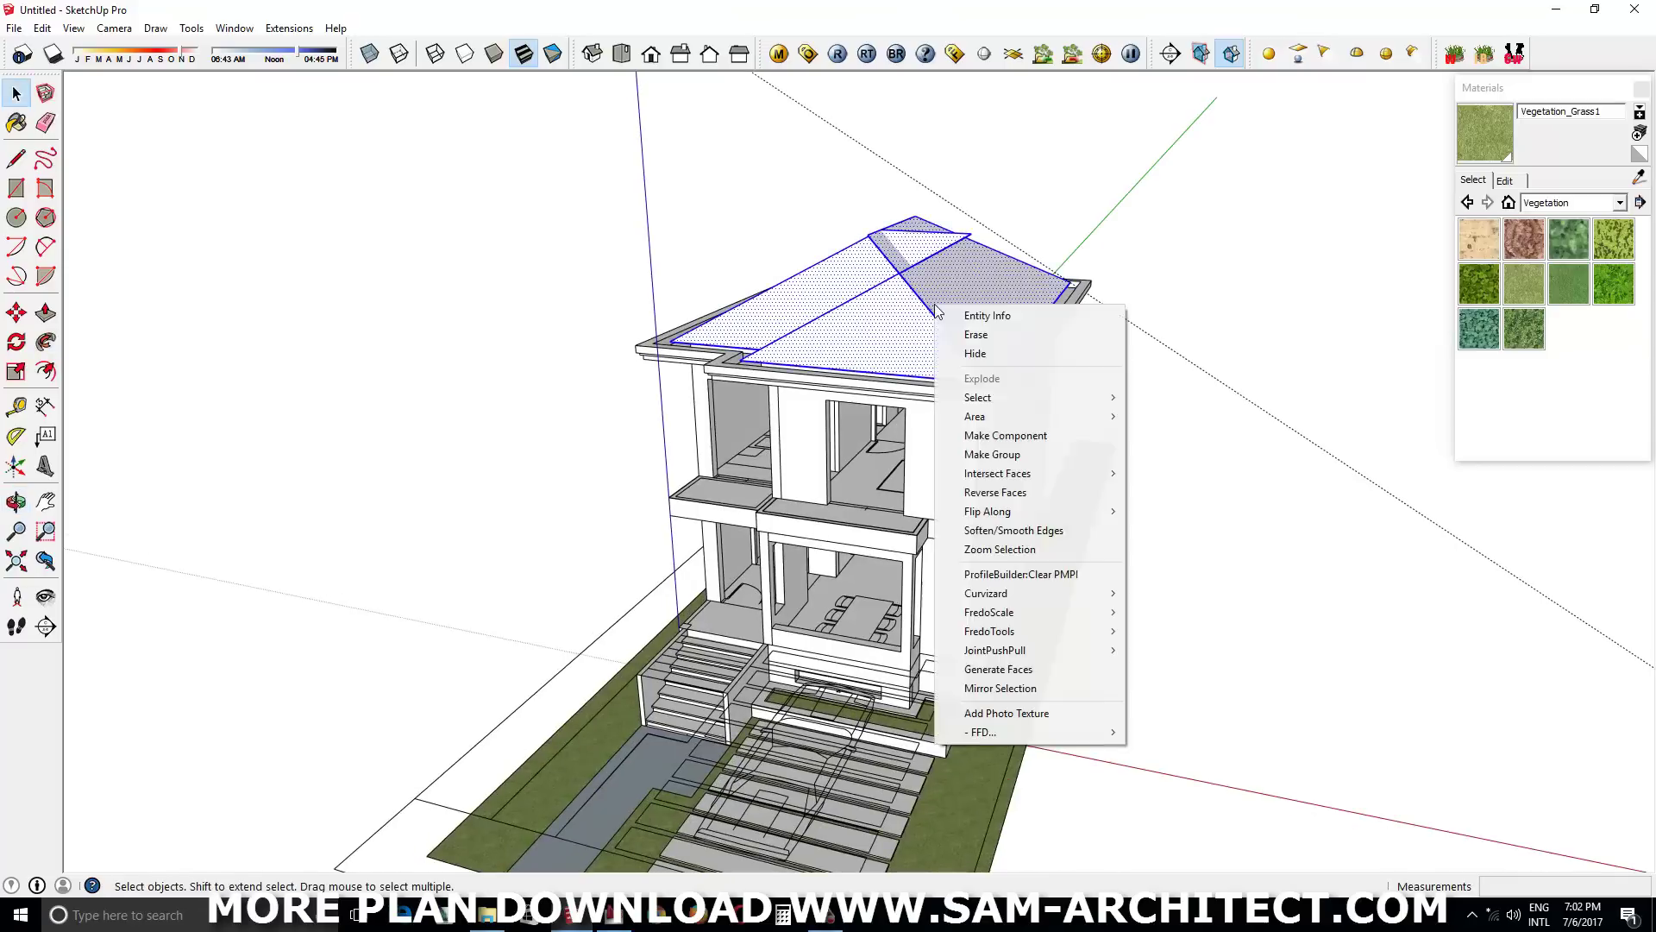
click(1188, 488)
middle_drag(1189, 488, 1164, 192)
Orbit and zoom to view the upper storey and its roof eave
scroll(938, 255, up, 3)
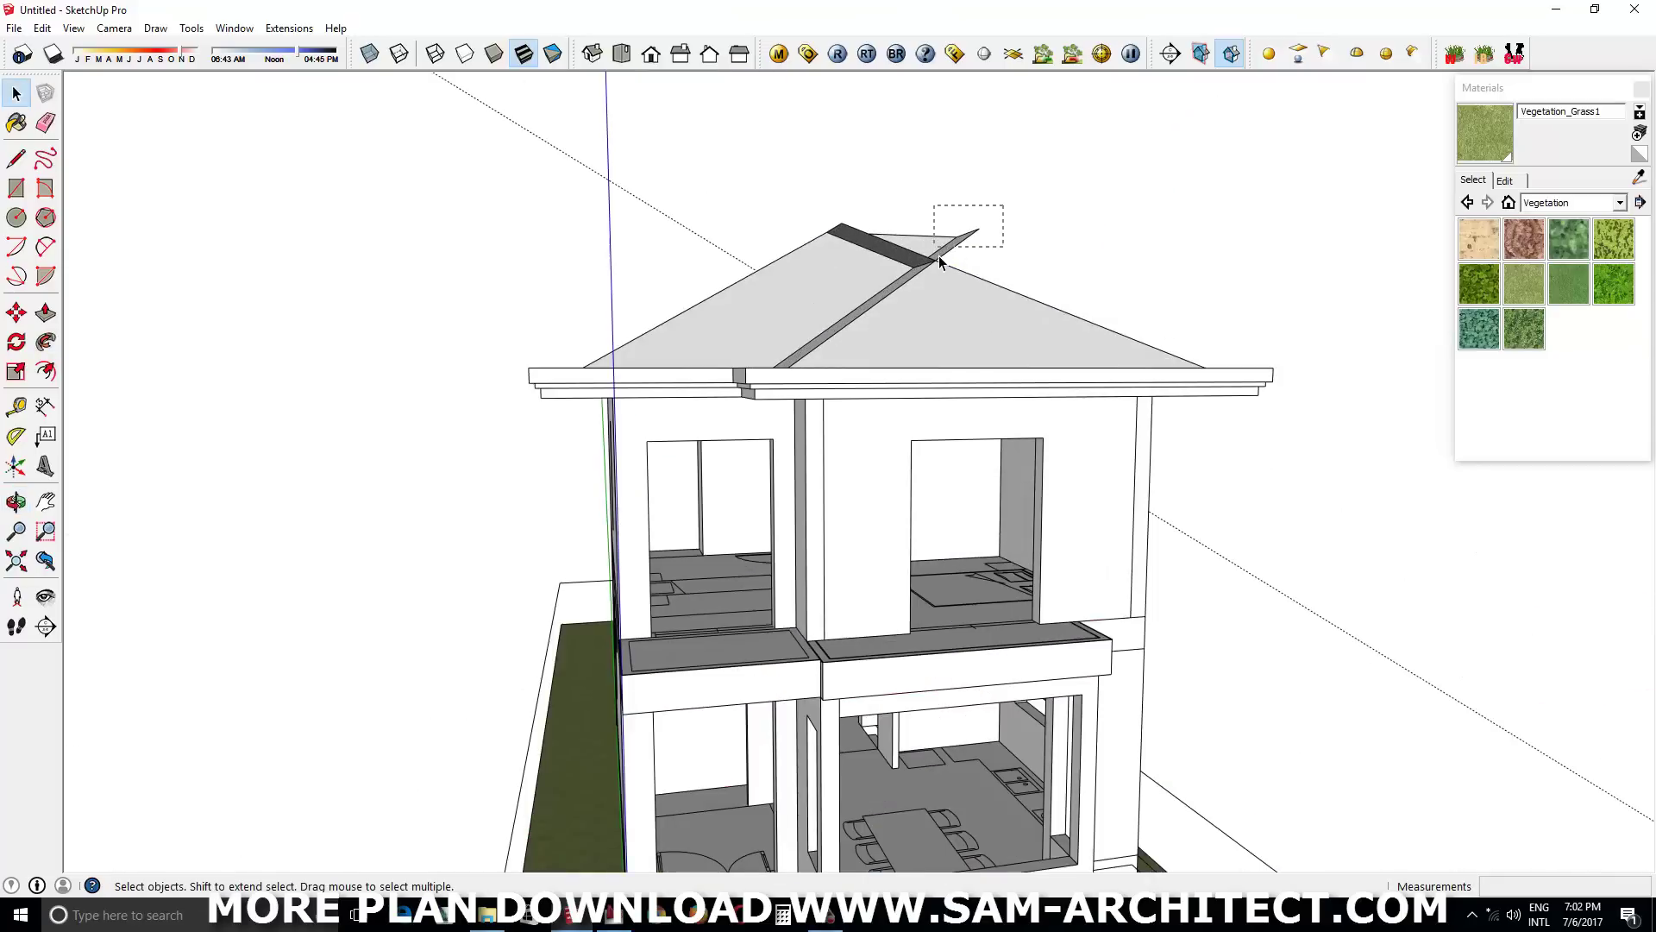
scroll(832, 232, up, 2)
mouse_move(832, 231)
middle_down()
mouse_move(1069, 347)
mouse_move(680, 555)
mouse_move(932, 659)
mouse_move(941, 534)
mouse_move(784, 580)
mouse_move(877, 380)
mouse_move(1053, 374)
mouse_move(362, 351)
mouse_move(721, 359)
mouse_move(849, 639)
mouse_move(565, 528)
mouse_move(599, 513)
mouse_move(677, 332)
mouse_move(823, 390)
middle_up()
scroll(1069, 347, down, 3)
scroll(1046, 381, up, 5)
Push the eave strips out to extend the stepped cornice layers under the roof
key(p)
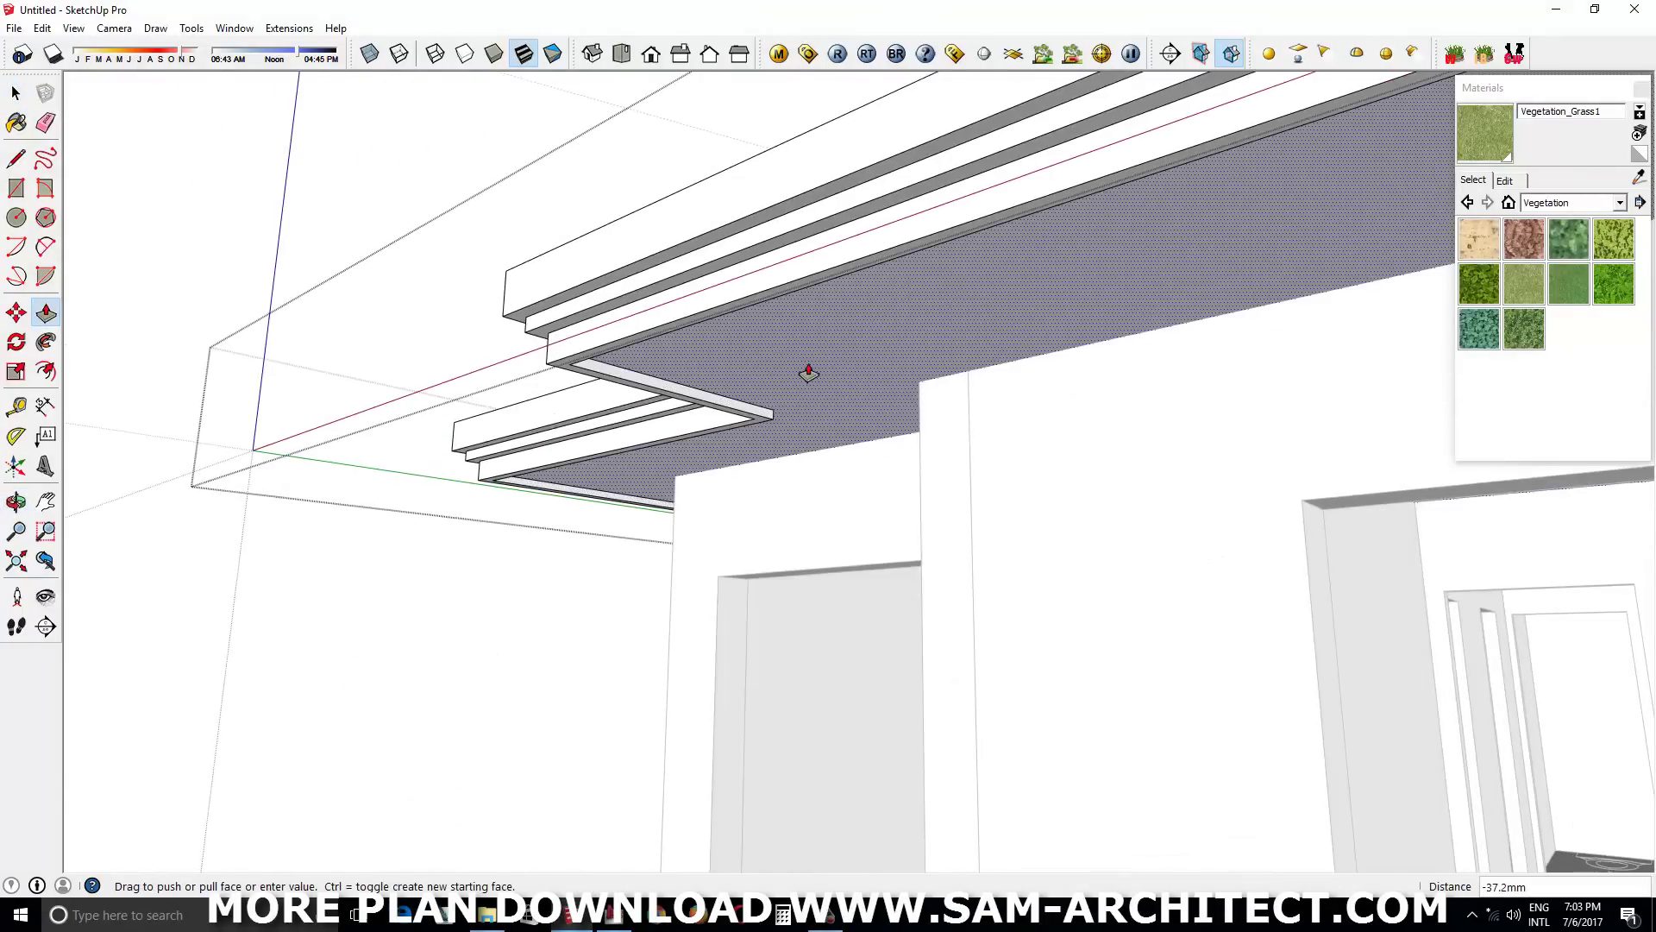
scroll(614, 377, up, 2)
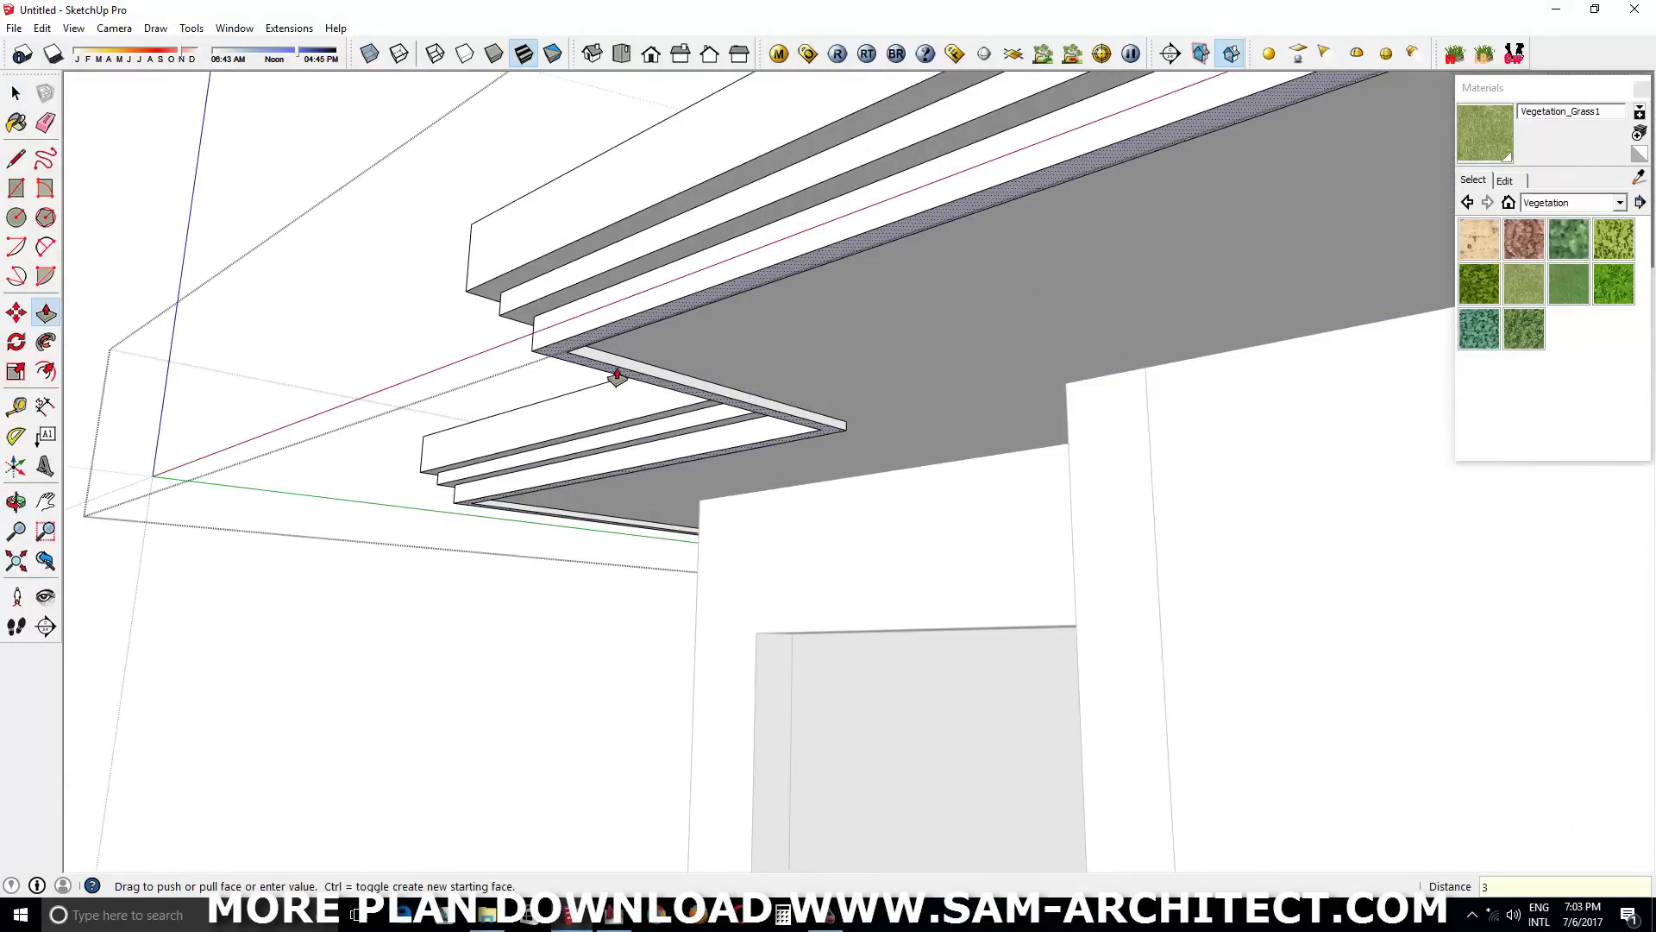
middle_drag(617, 377, 727, 316)
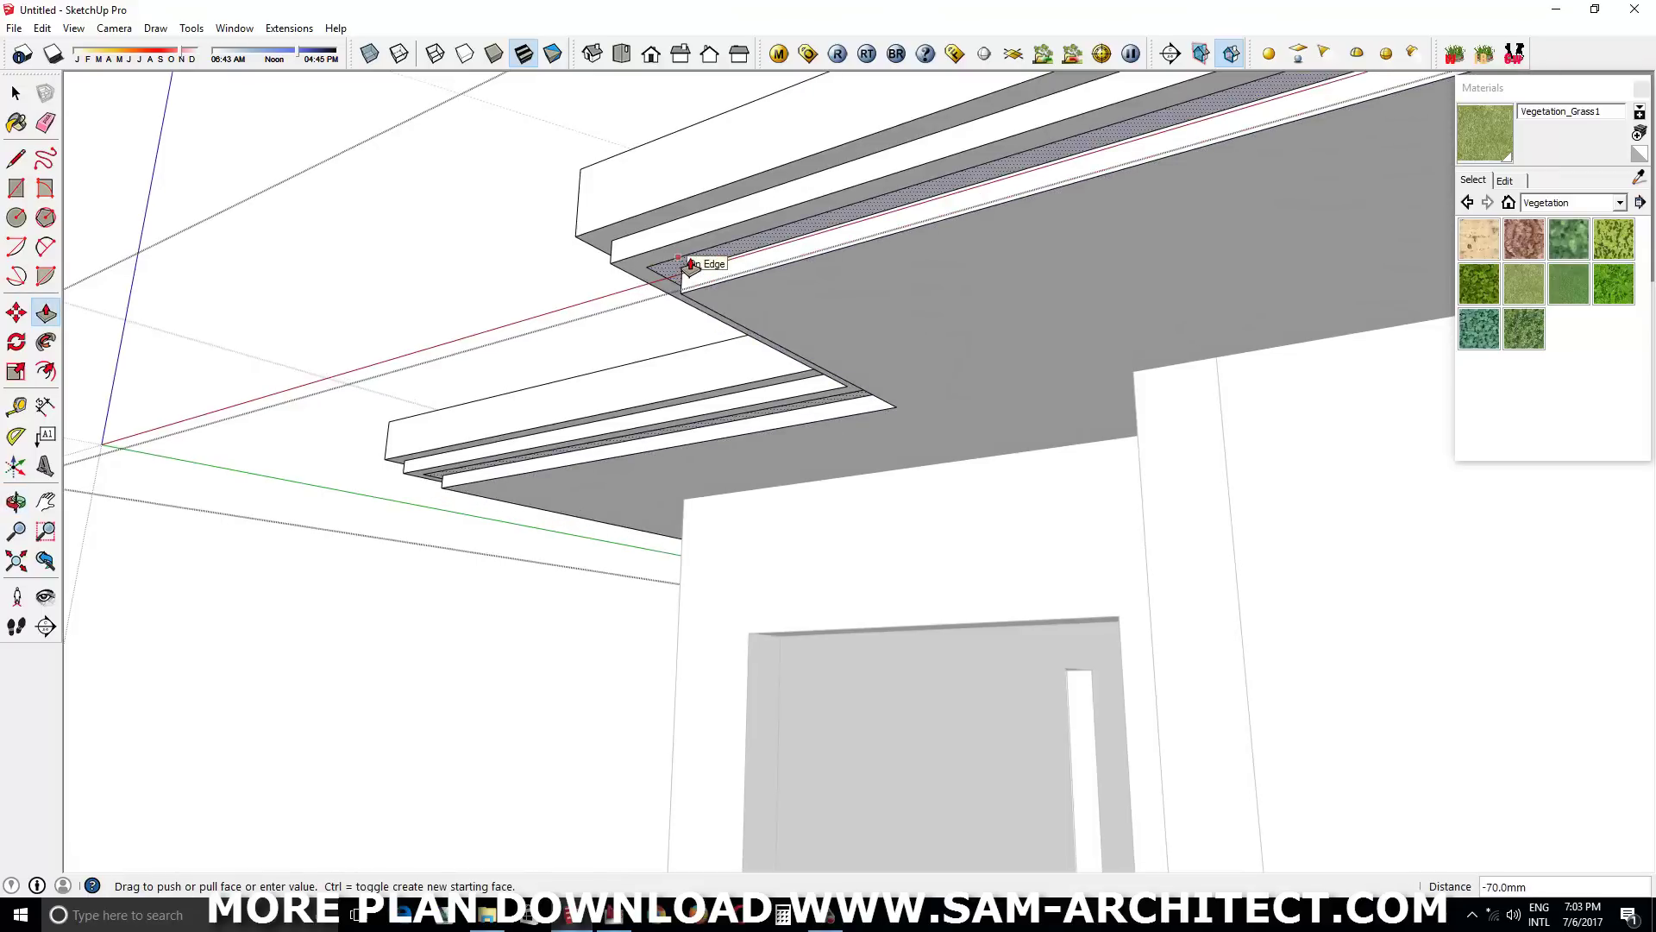
click(828, 324)
click(845, 310)
click(857, 299)
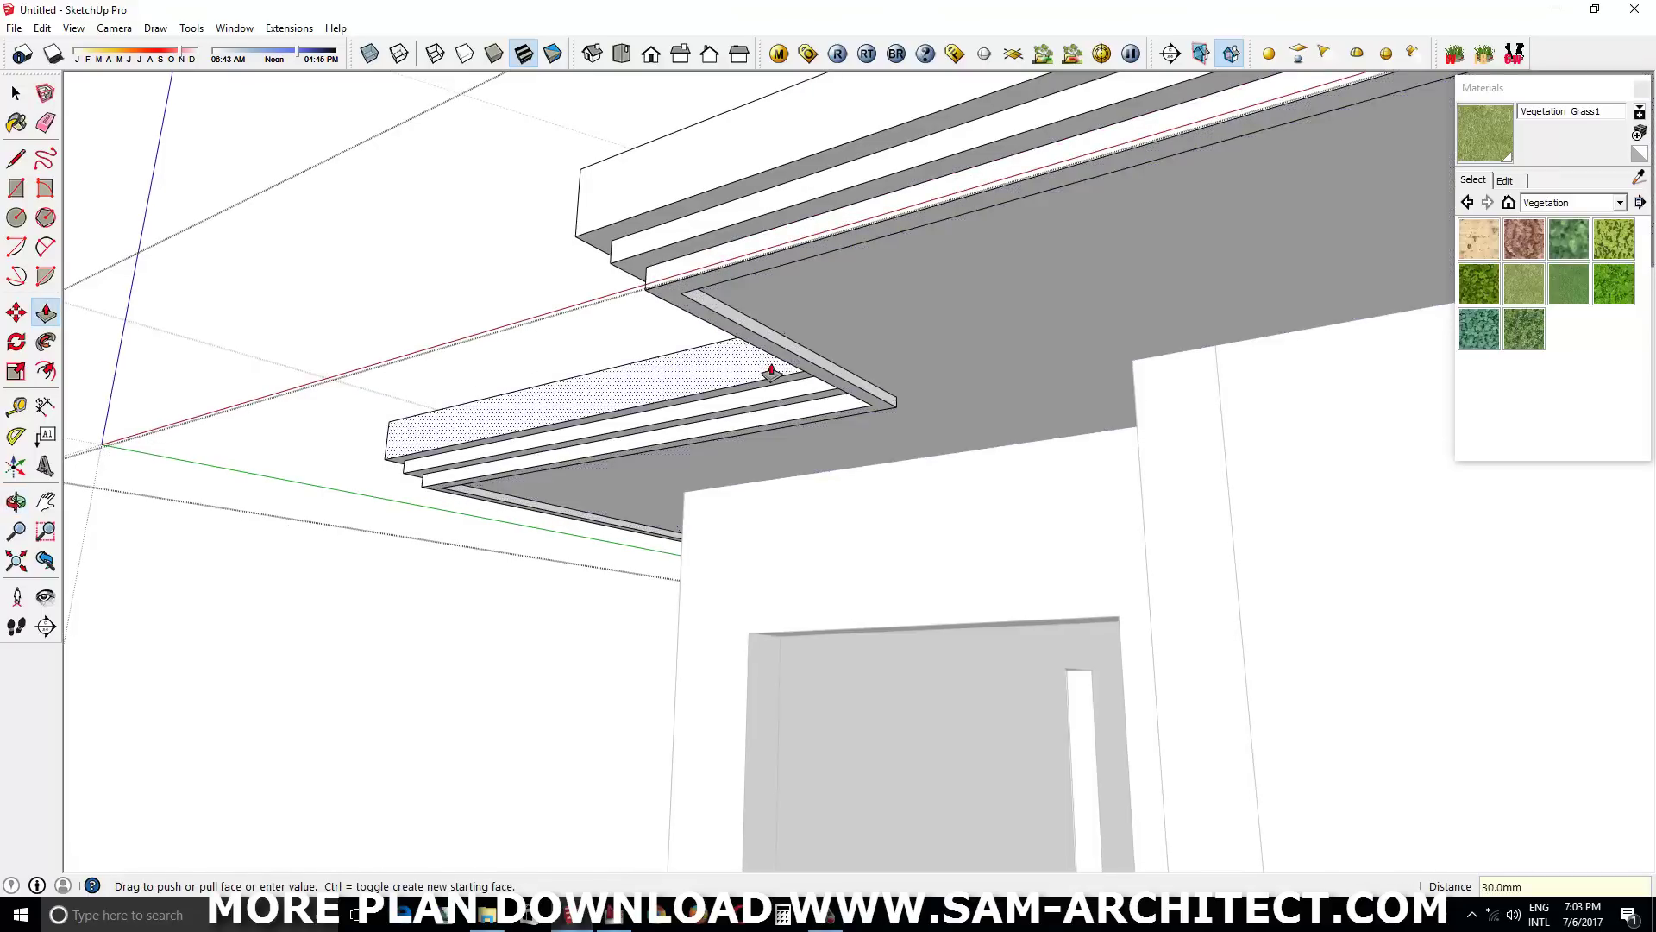
scroll(769, 370, down, 5)
mouse_move(683, 217)
middle_down()
mouse_move(1054, 394)
mouse_move(1033, 471)
middle_up()
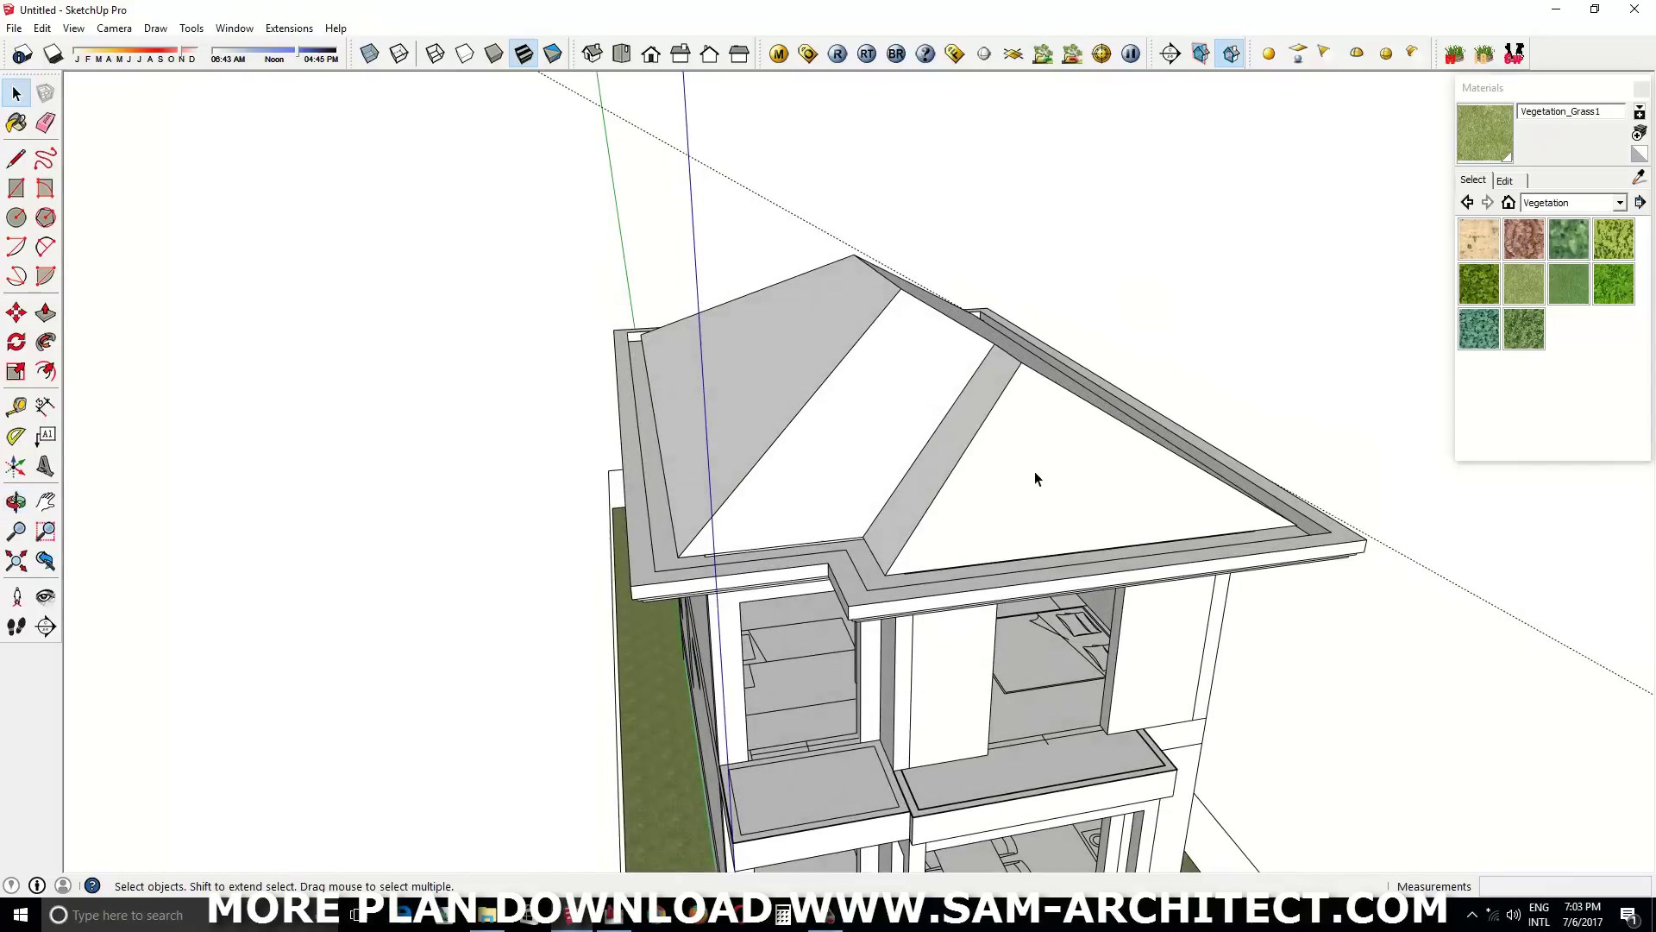
key(space)
mouse_move(1058, 402)
middle_down()
mouse_move(814, 272)
mouse_move(979, 333)
mouse_move(972, 492)
middle_up()
Pull a box up from the roof face and adjust its top
key(p)
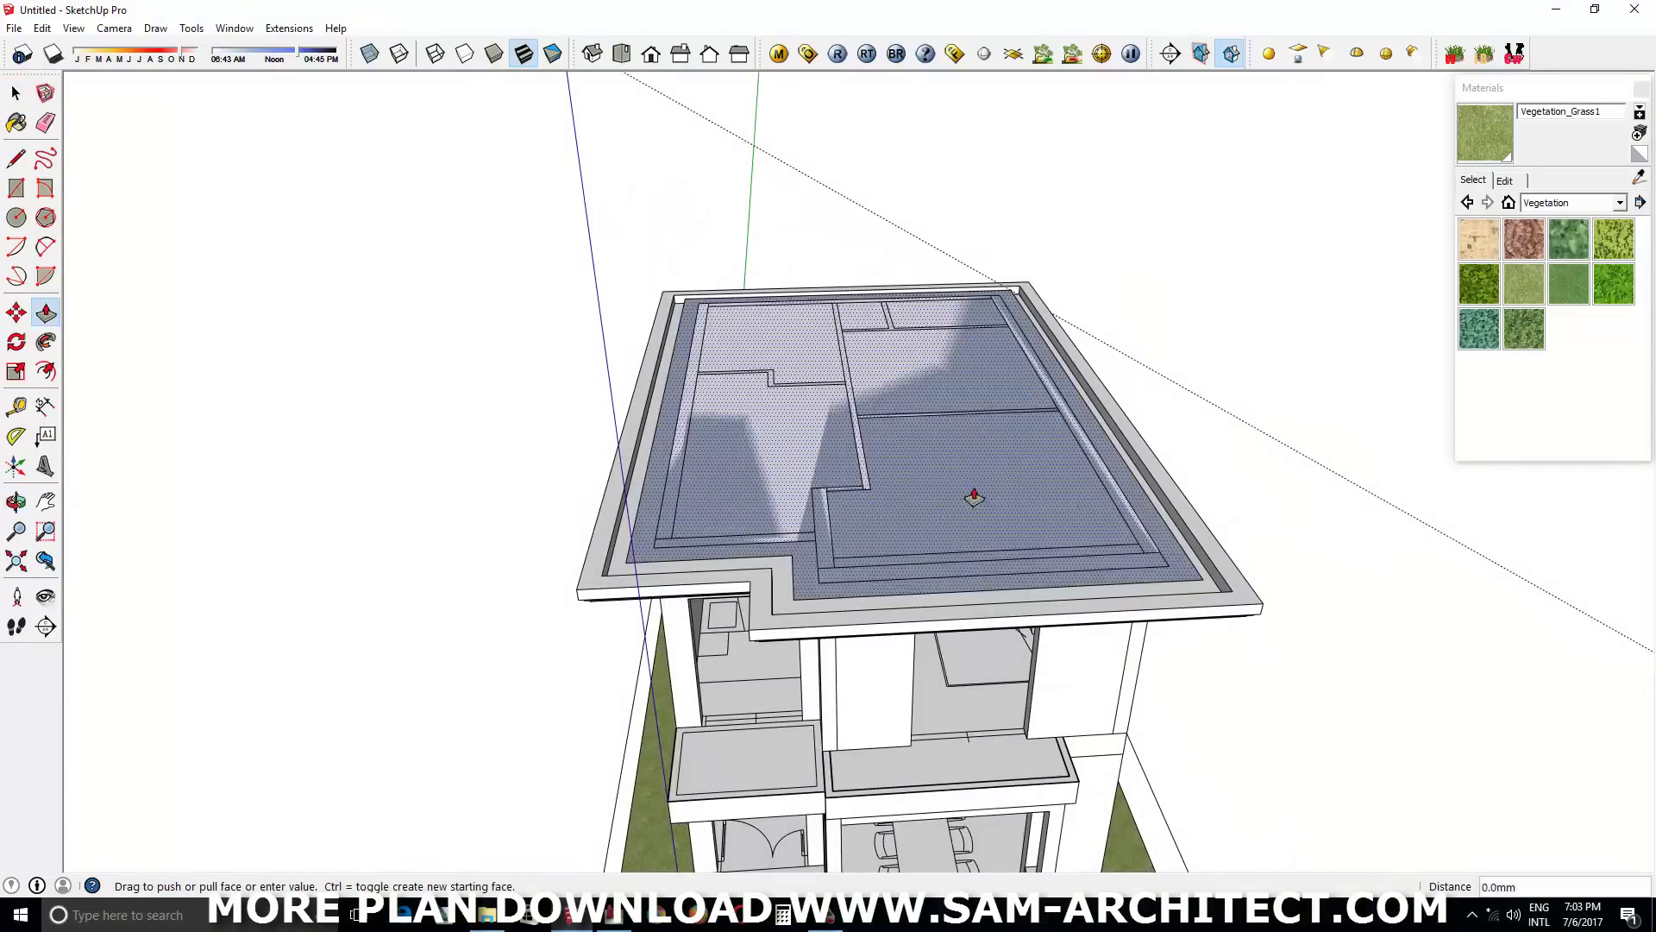
click(972, 492)
middle_drag(550, 506, 862, 374)
click(862, 373)
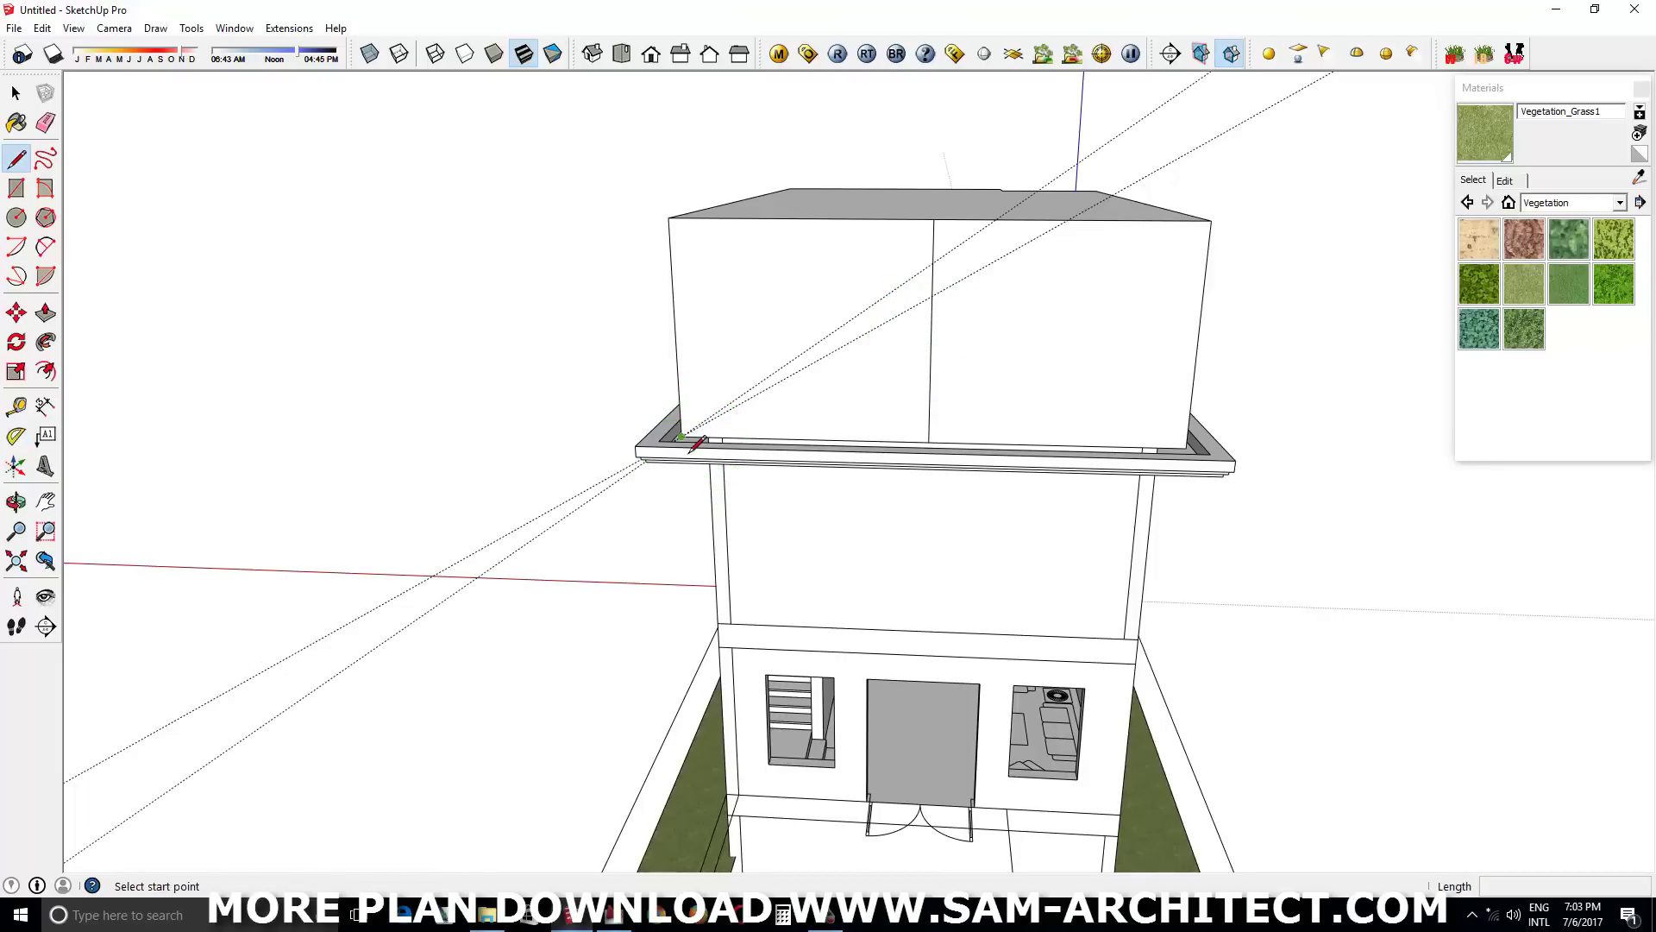
middle_drag(936, 293, 956, 314)
key(p)
click(953, 328)
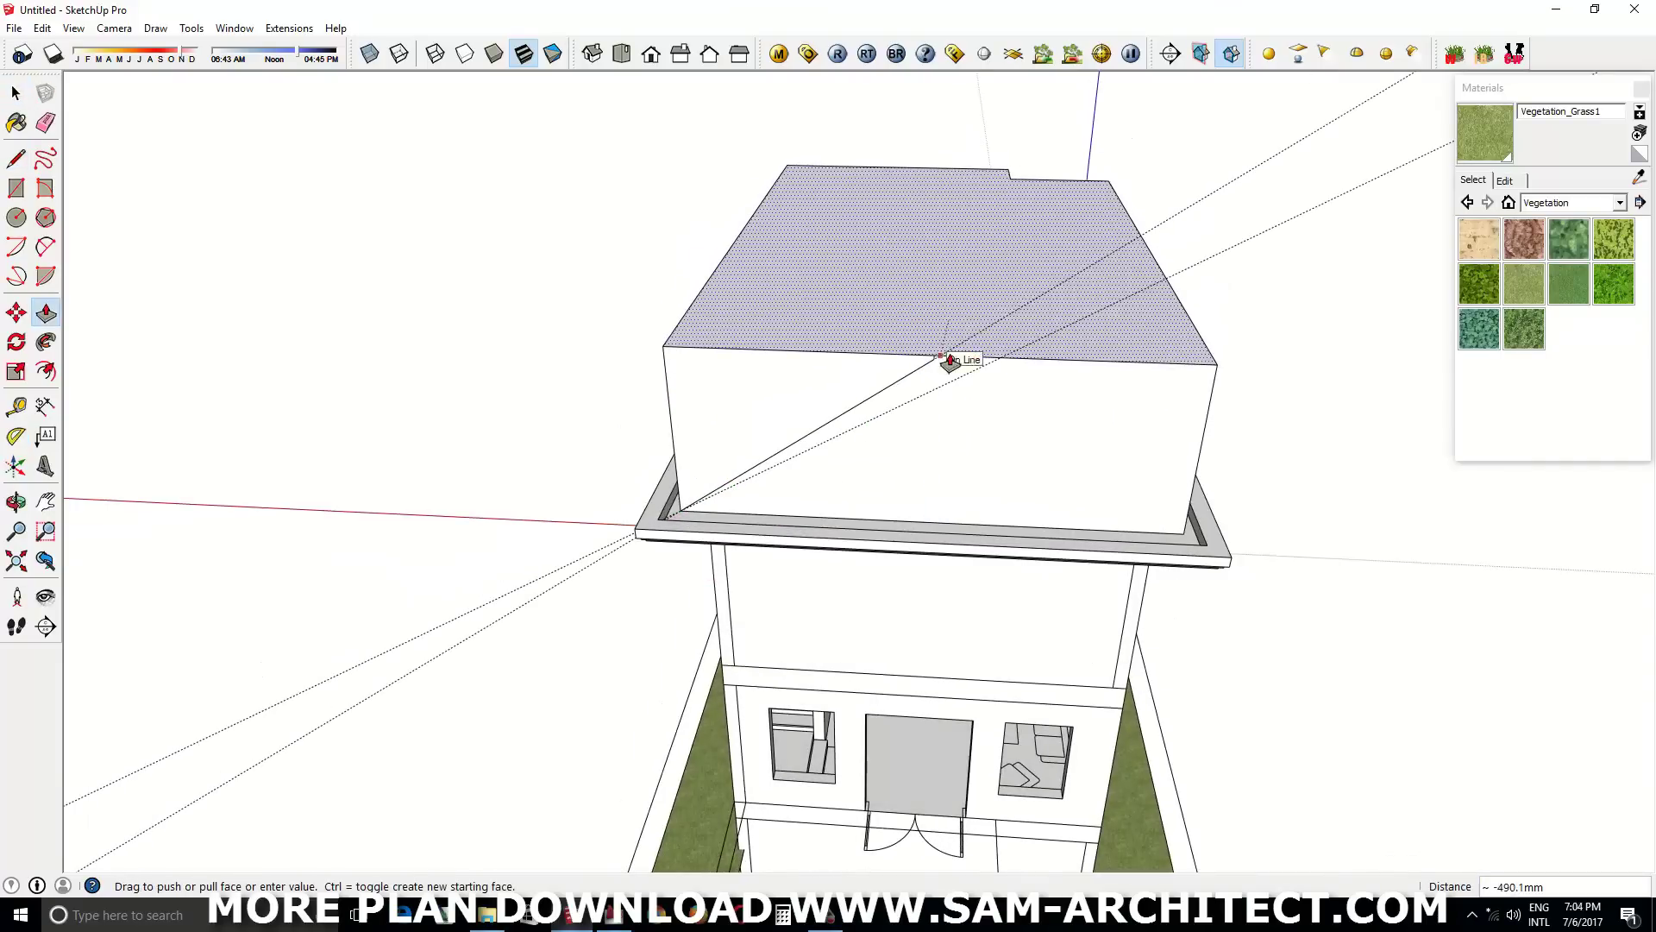
click(939, 379)
Undo the box back to the hip roof and reverse its faces outward
key(space)
key(ctrl+z)
key(ctrl+z)
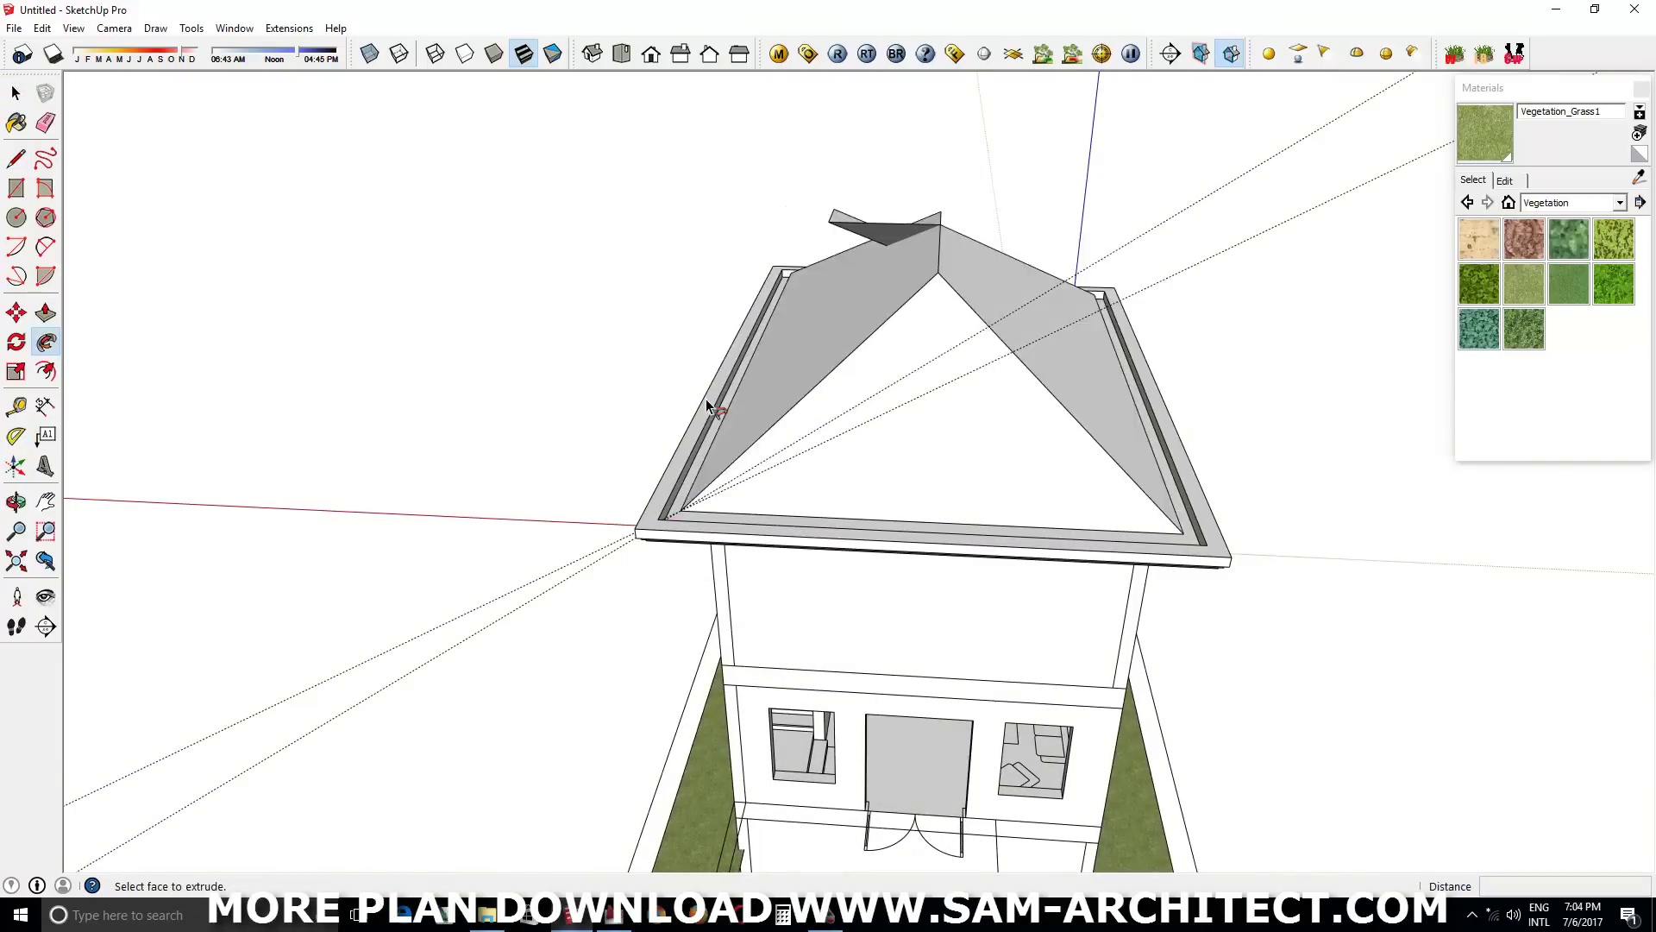
middle_drag(820, 399, 930, 265)
right_click(792, 278)
click(937, 460)
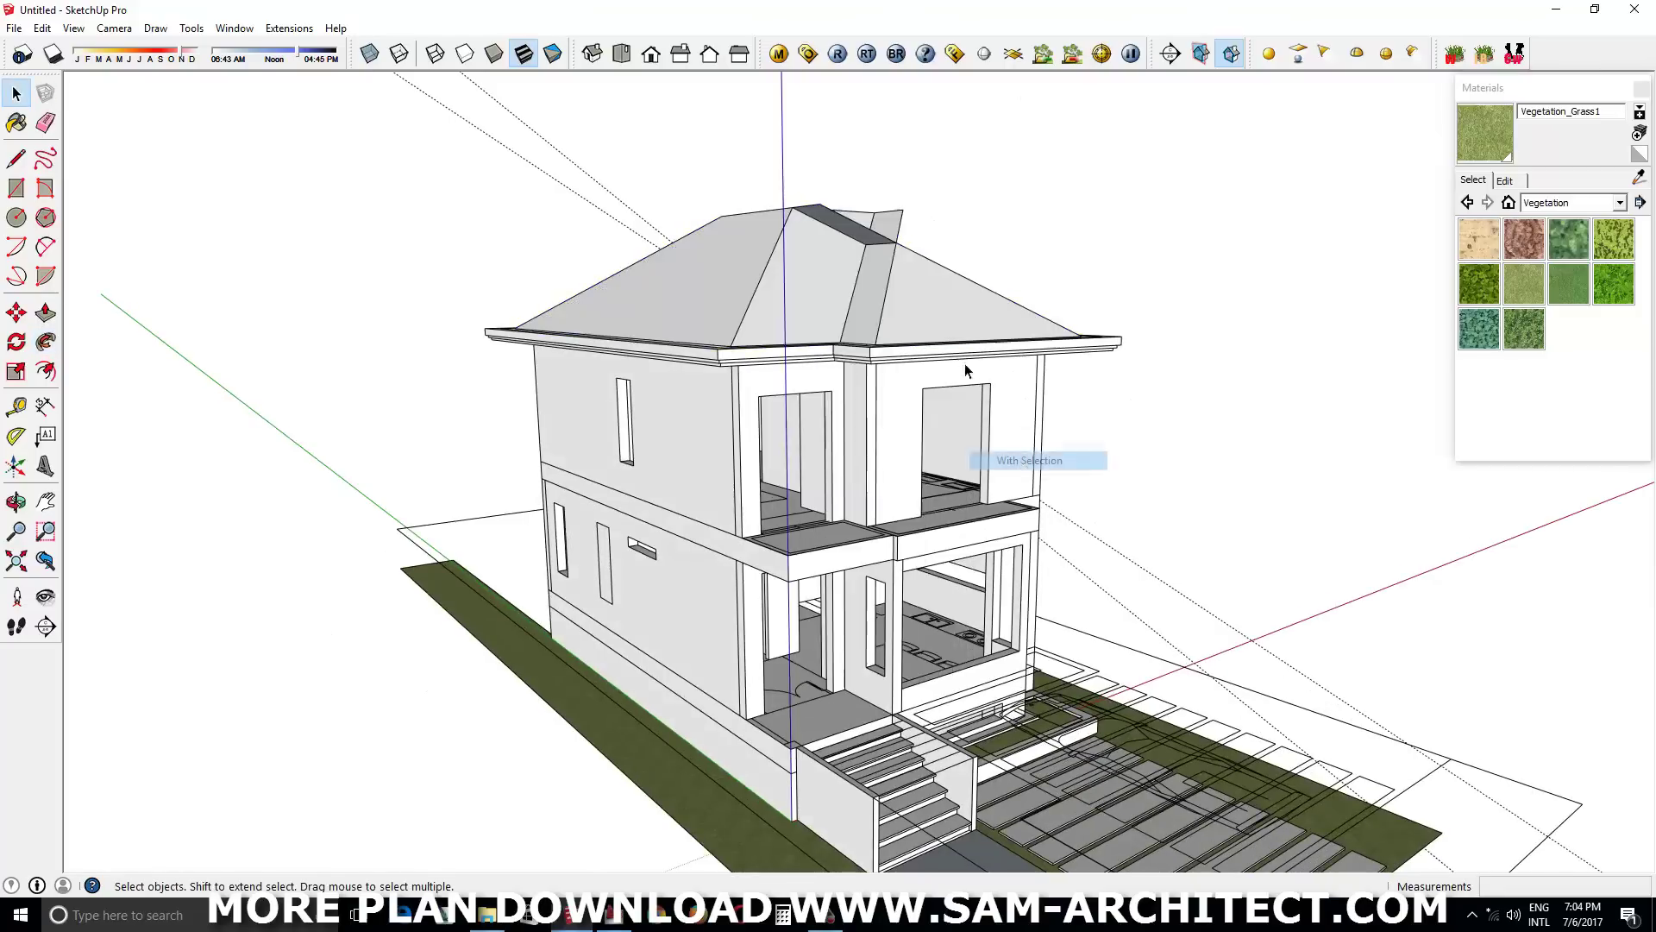
middle_drag(965, 364, 847, 229)
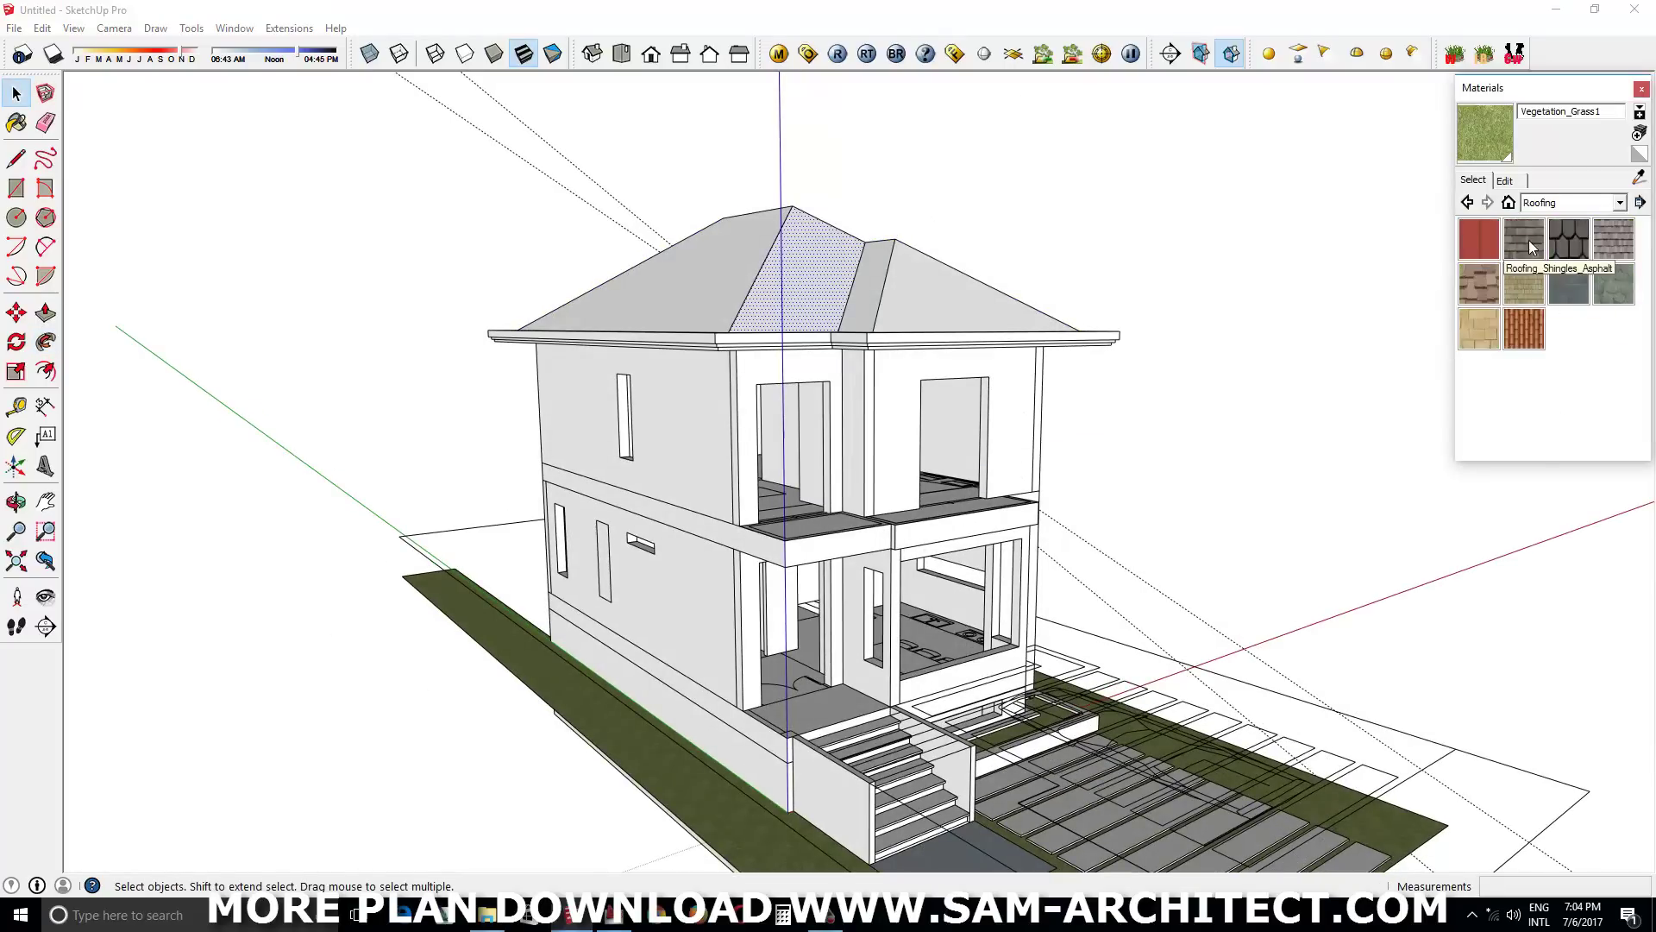
Paint the hip roof slopes with Roofing_Shingles_Asphalt and orbit the finished house
click(1533, 248)
middle_drag(1035, 362, 843, 333)
click(843, 333)
click(743, 373)
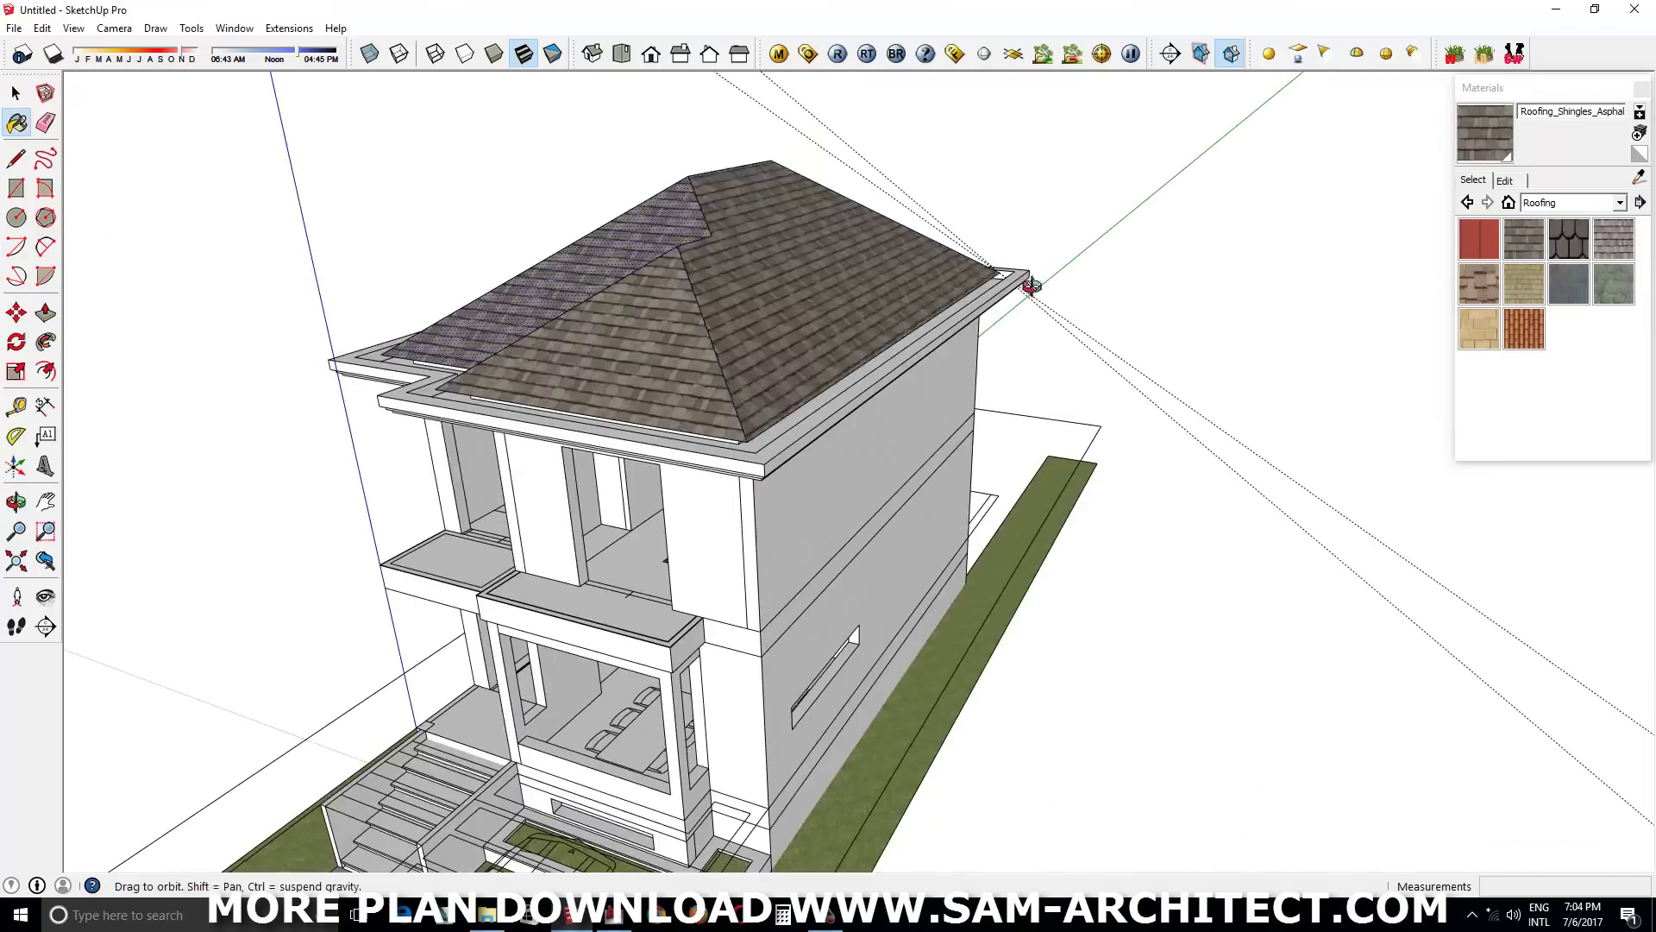
mouse_move(743, 373)
middle_down()
mouse_move(1271, 313)
mouse_move(1054, 324)
middle_up()
key(space)
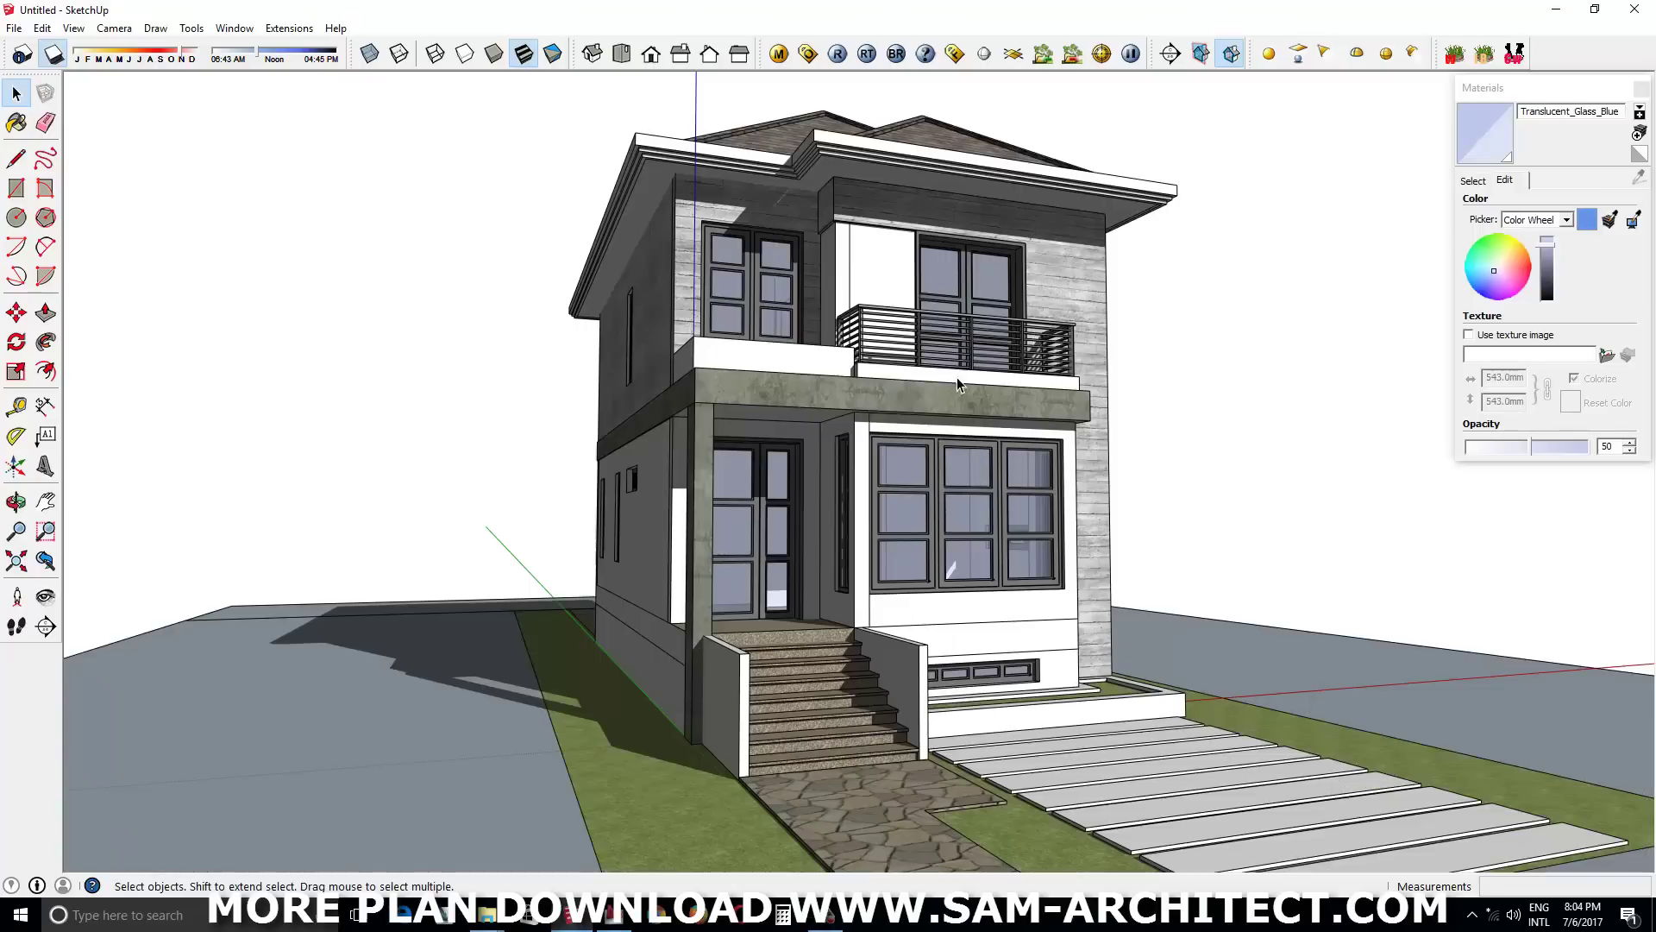
mouse_move(862, 458)
middle_down()
mouse_move(1026, 452)
mouse_move(930, 335)
mouse_move(991, 426)
mouse_move(916, 390)
mouse_move(1098, 433)
mouse_move(810, 314)
mouse_move(913, 372)
mouse_move(914, 512)
mouse_move(886, 300)
mouse_move(852, 318)
middle_up()
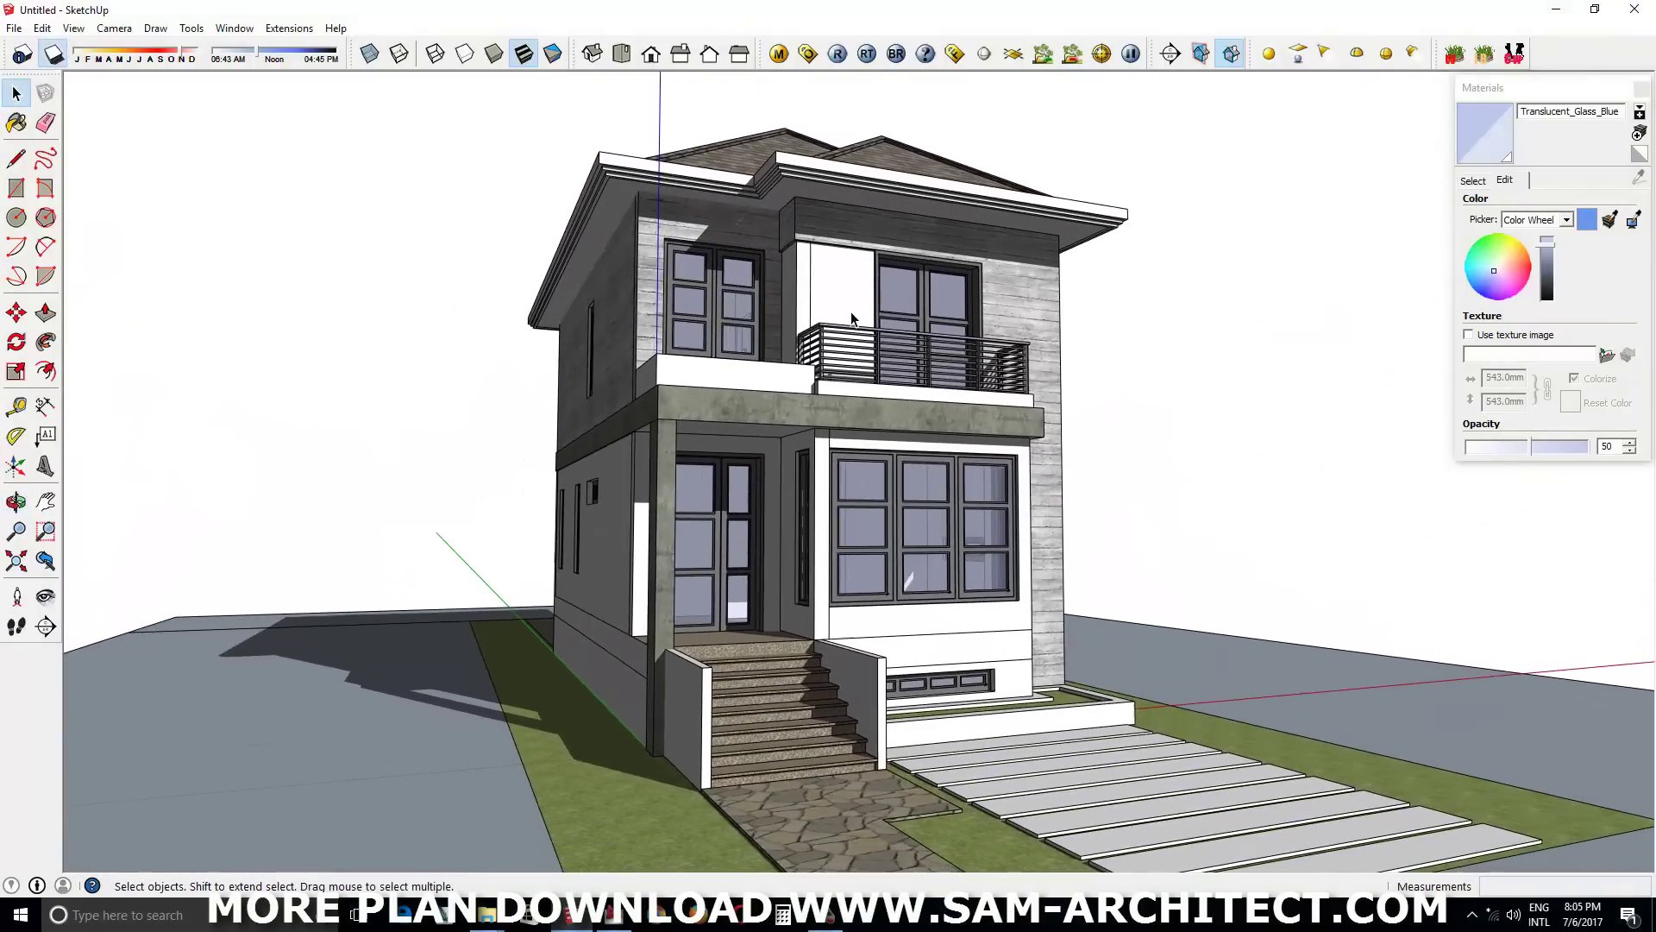